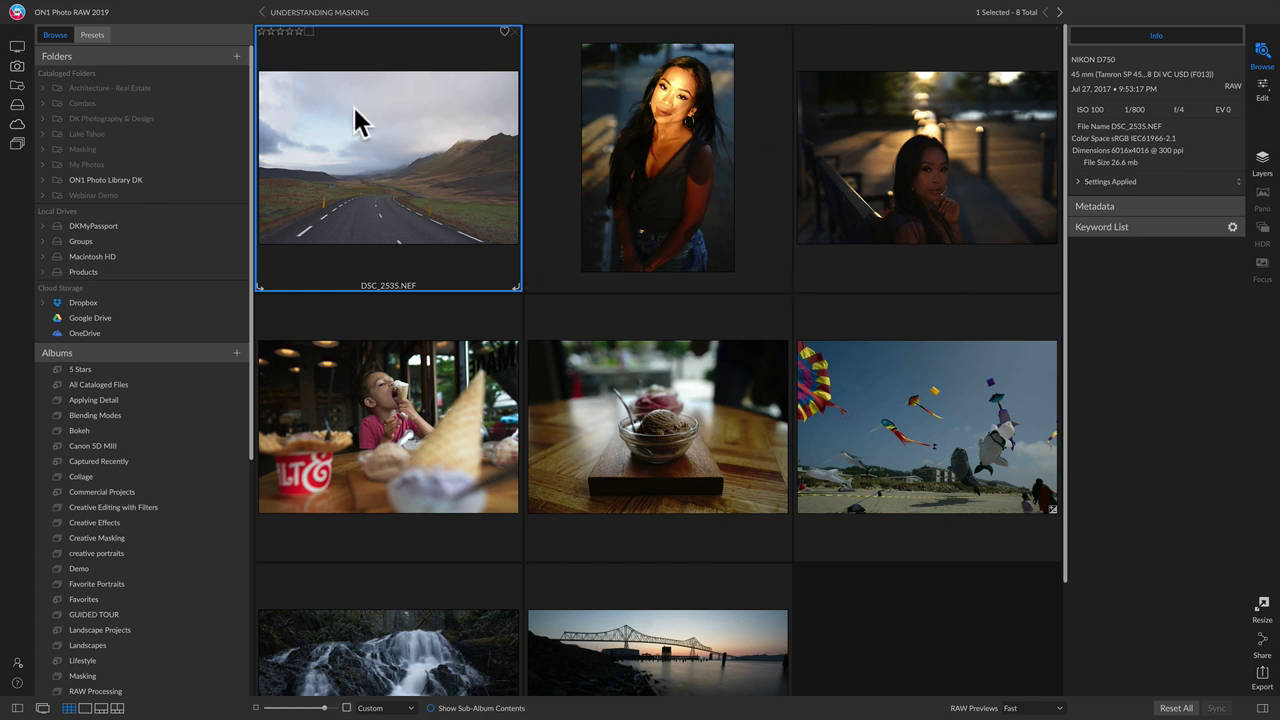
Open the road landscape photo DSC_2535.NEF in the Edit module.
{"action": "left_click", "coordinate": [1264, 86]}
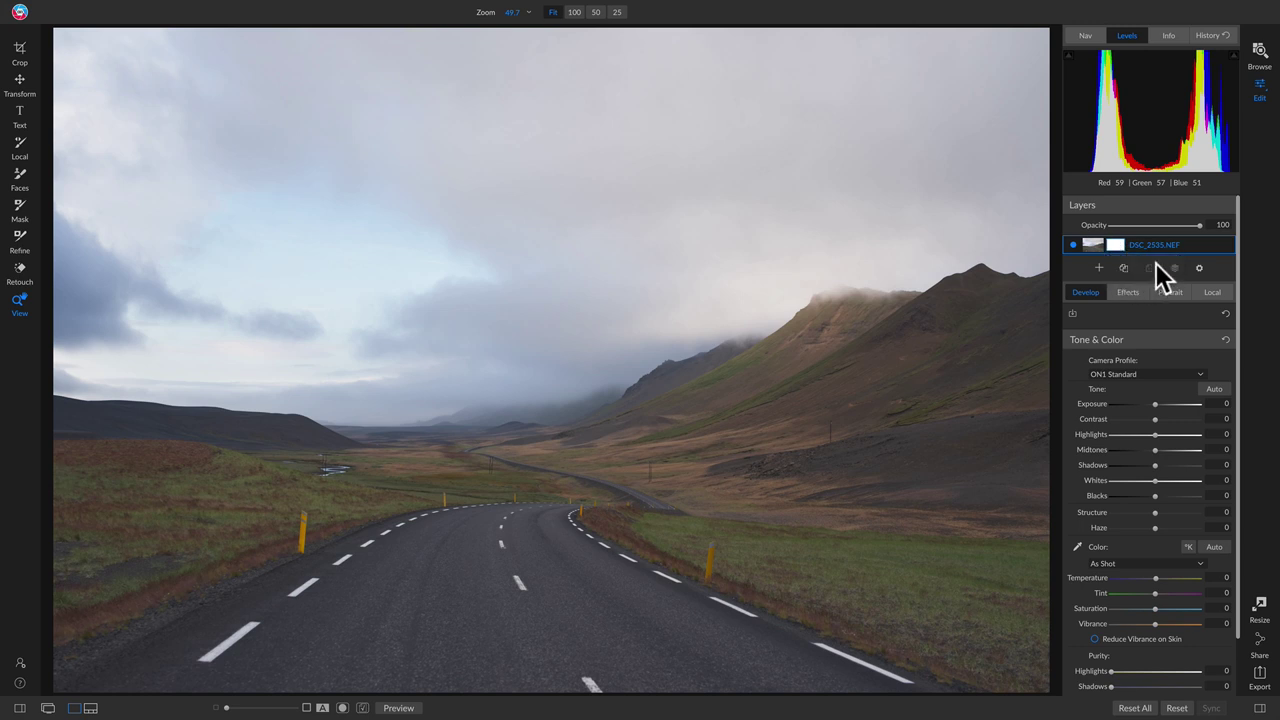
Show the layer's Effects filter list and expand its mask settings.
{"action": "left_click", "coordinate": [1137, 293]}
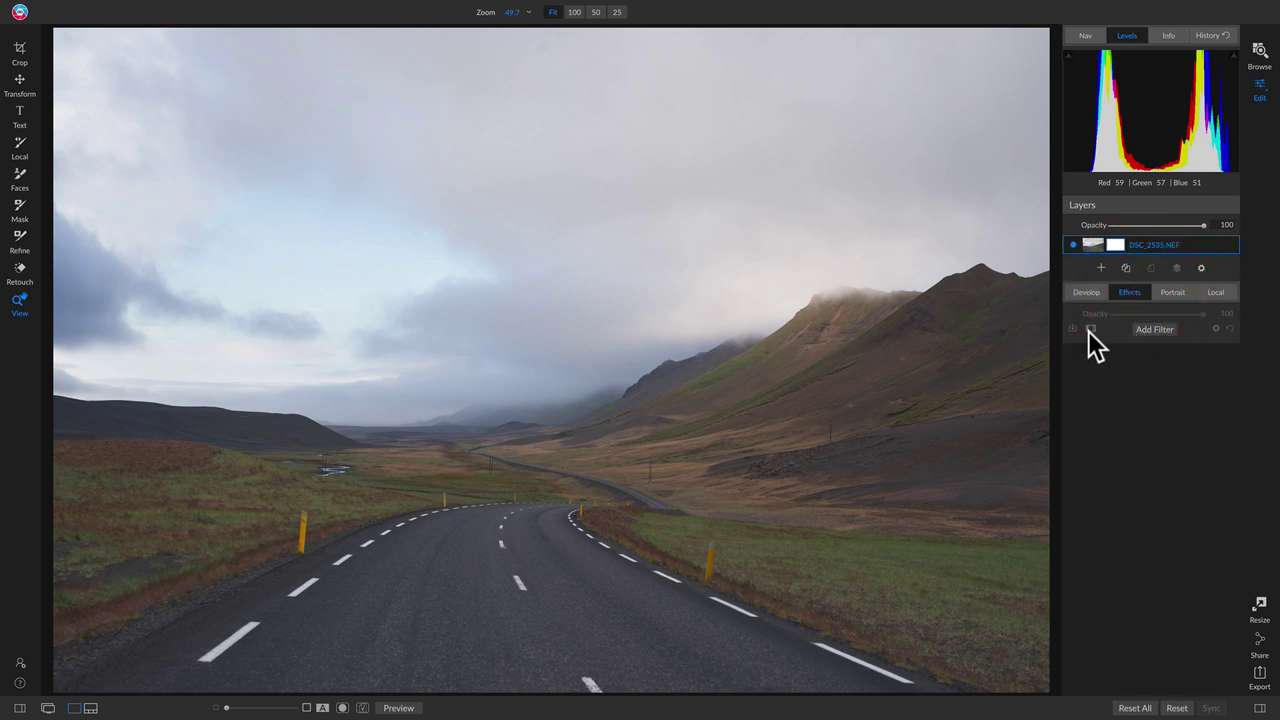
{"action": "left_click", "coordinate": [1113, 241]}
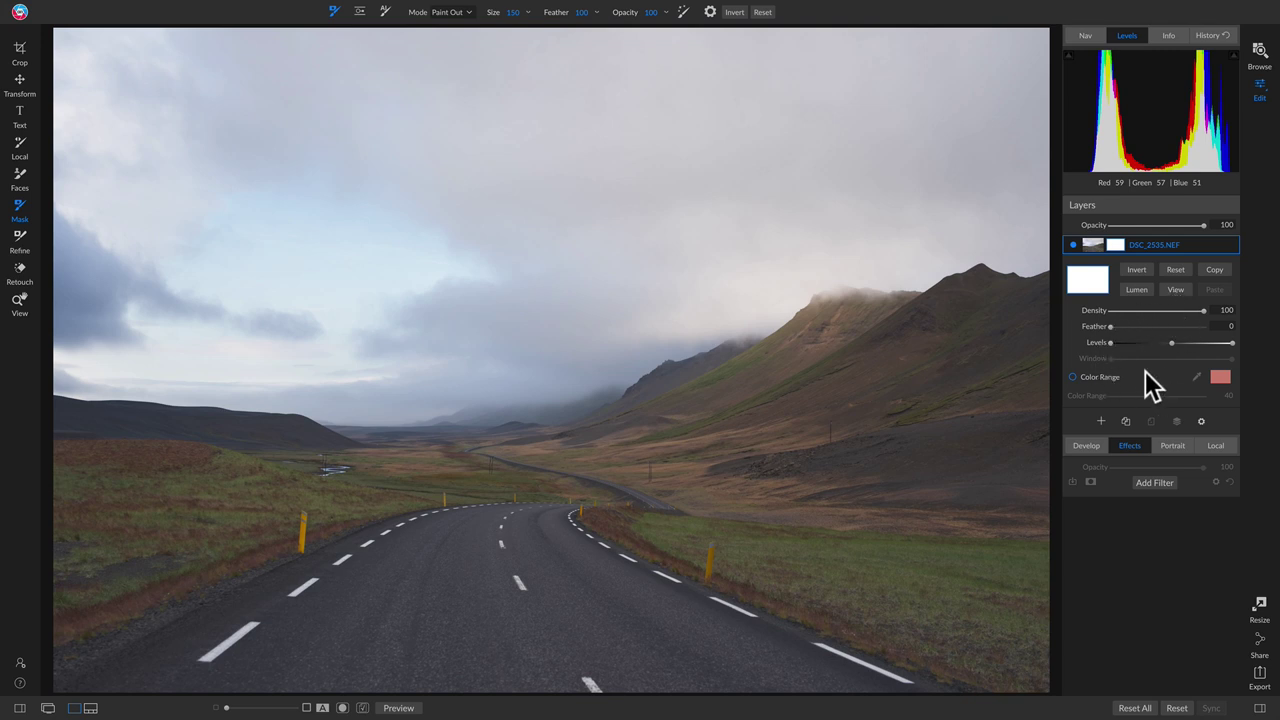
{"action": "left_click", "coordinate": [1176, 289]}
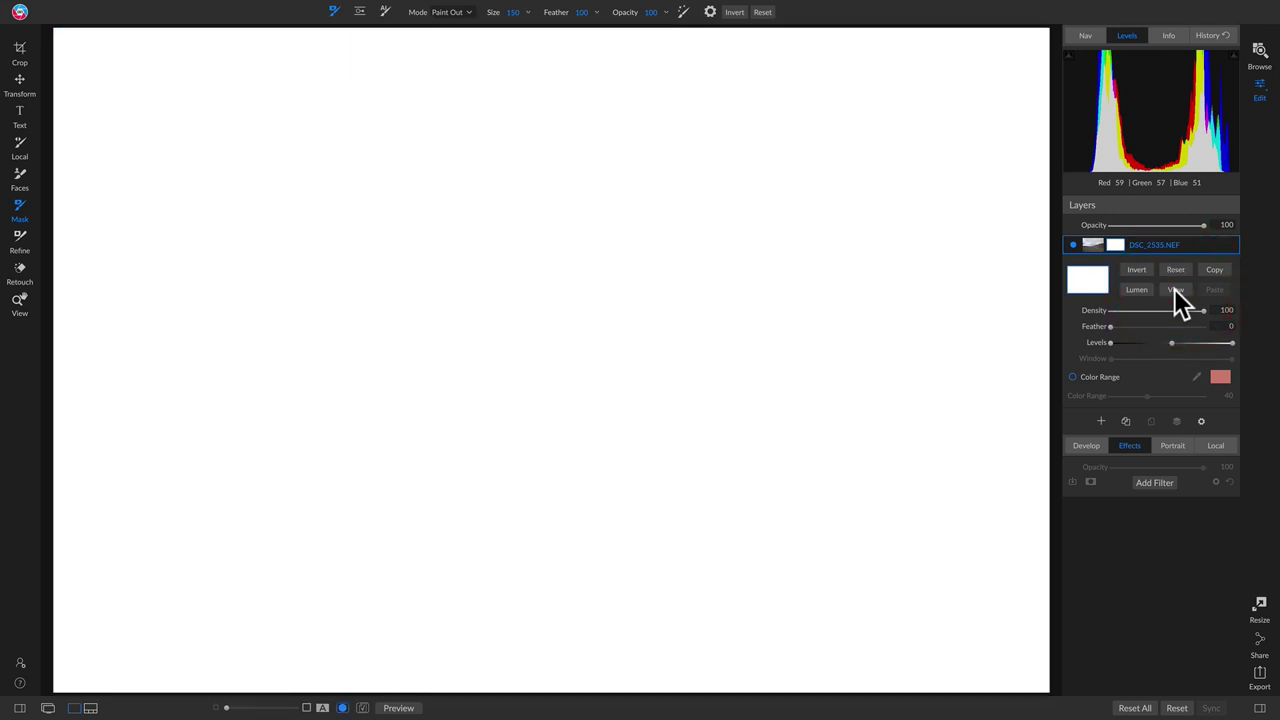
{"action": "left_click", "coordinate": [1176, 289]}
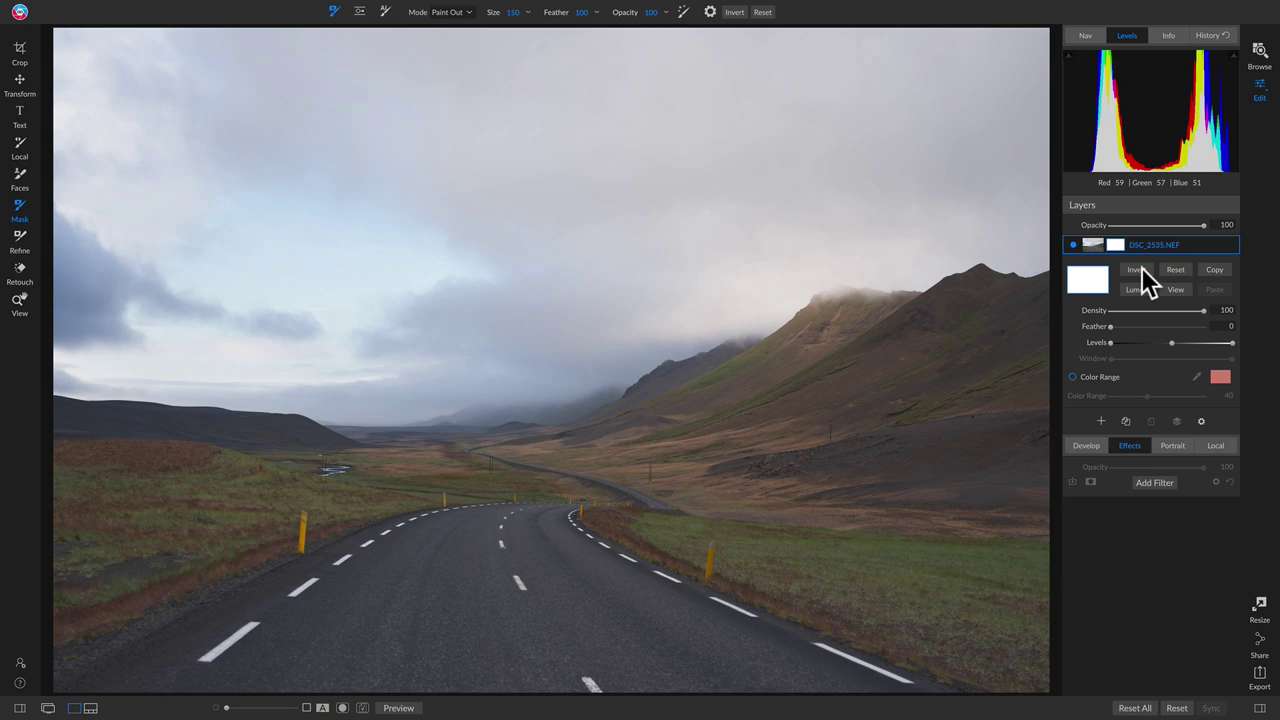
{"action": "left_click", "coordinate": [1141, 267]}
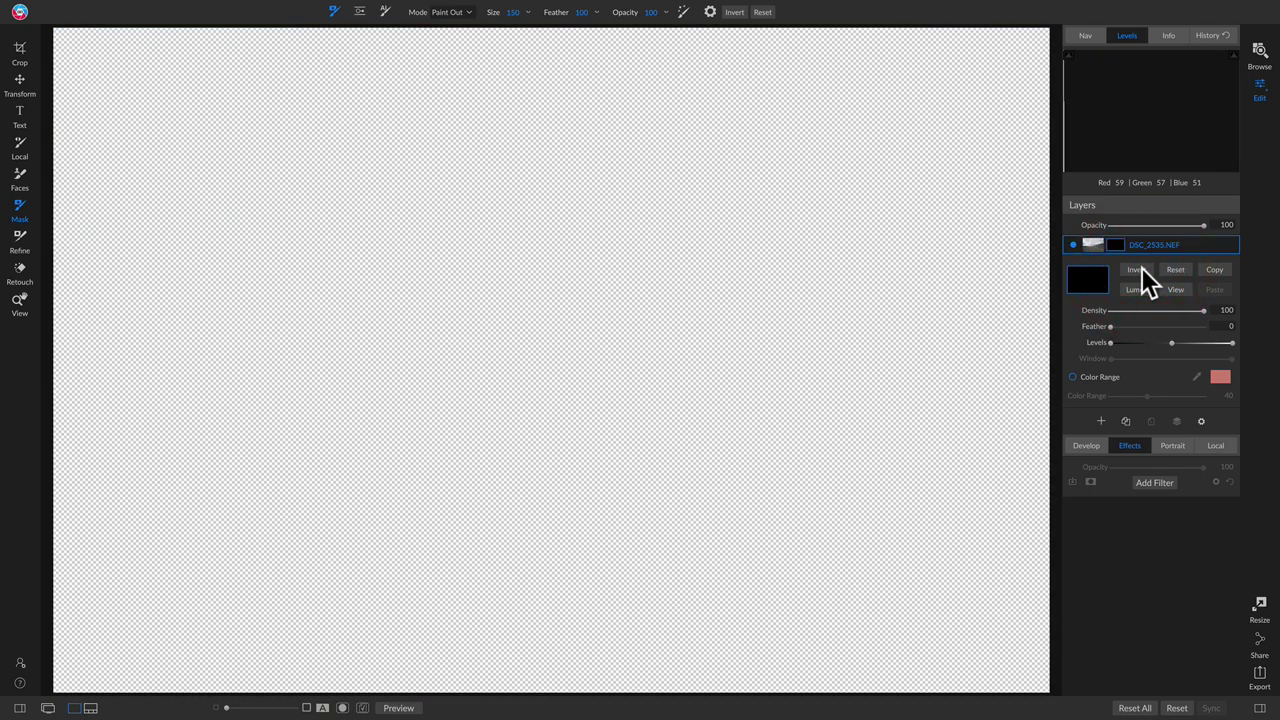
{"action": "left_click", "coordinate": [1178, 290]}
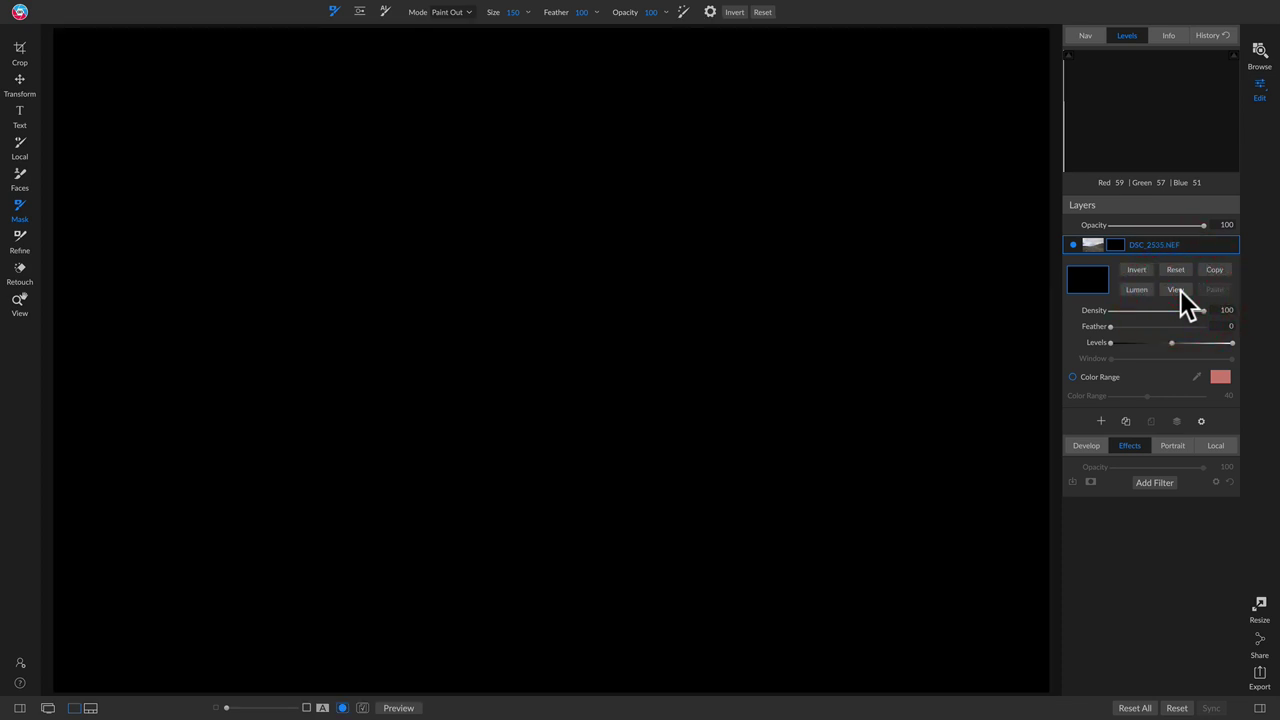
{"action": "left_click", "coordinate": [1173, 287]}
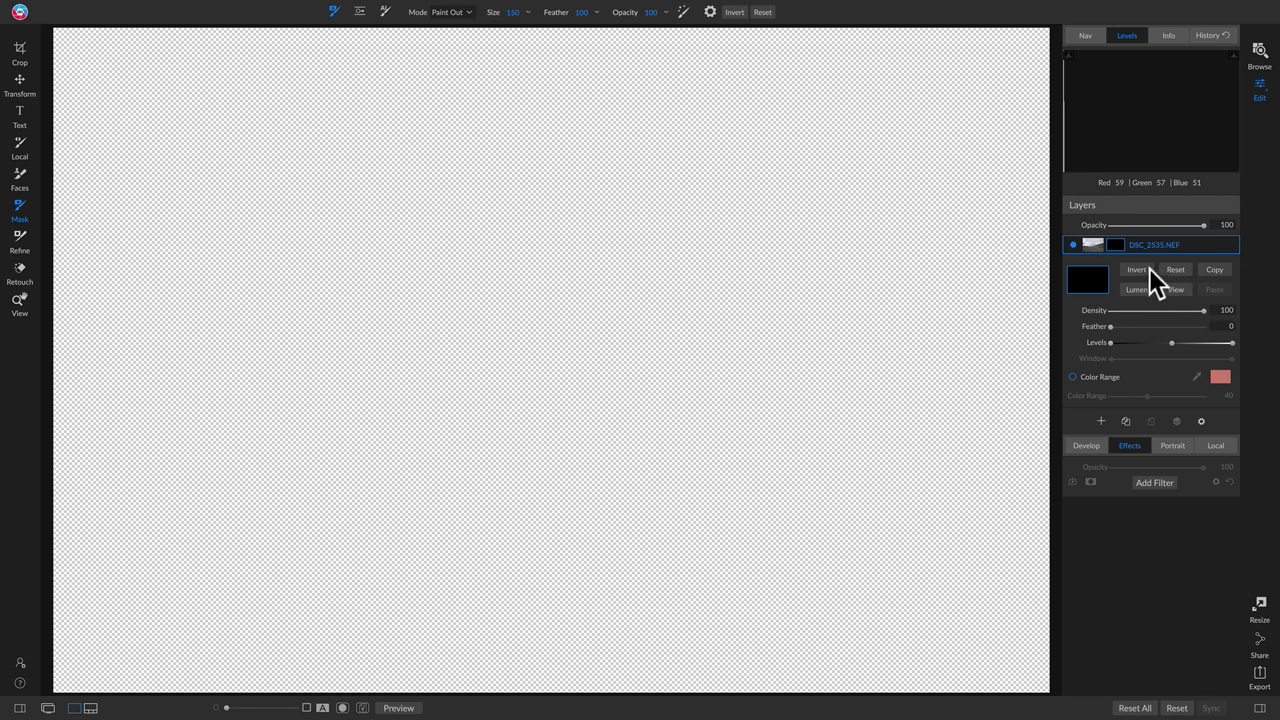
{"action": "left_click", "coordinate": [1132, 268]}
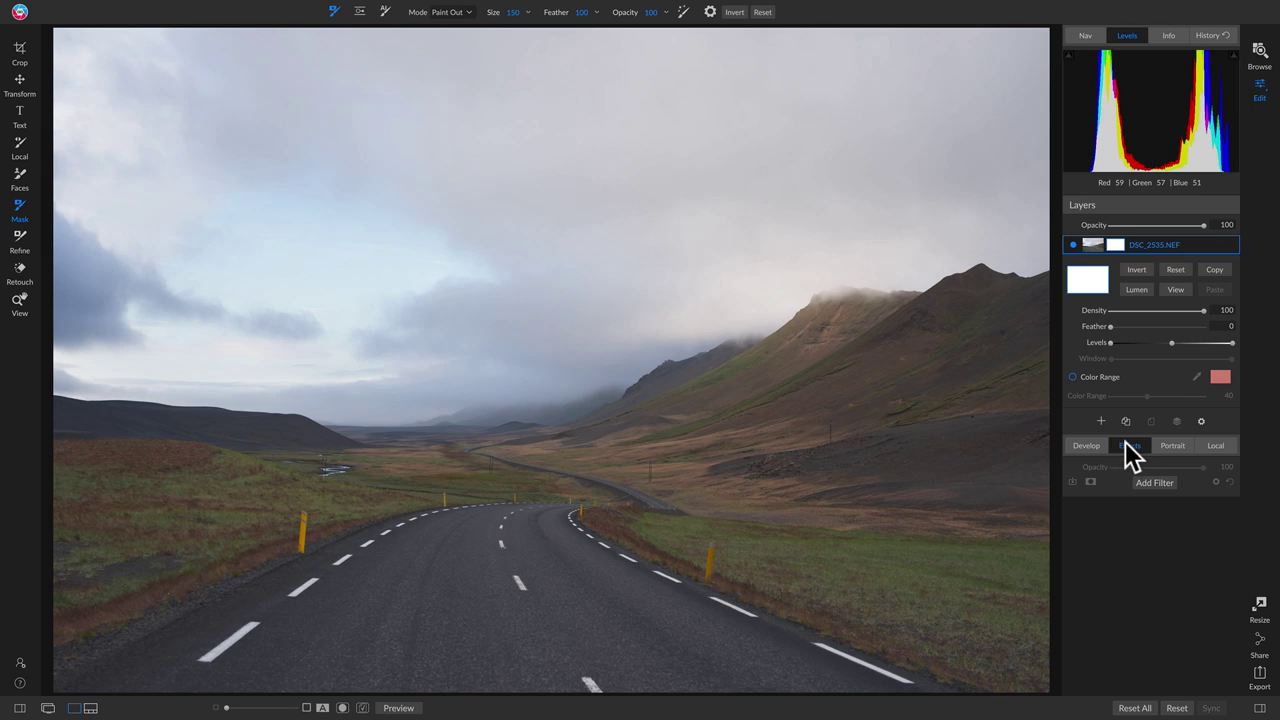
Add a Split Tone filter with a pinkish style and give it a mask.
{"action": "left_click", "coordinate": [1155, 483]}
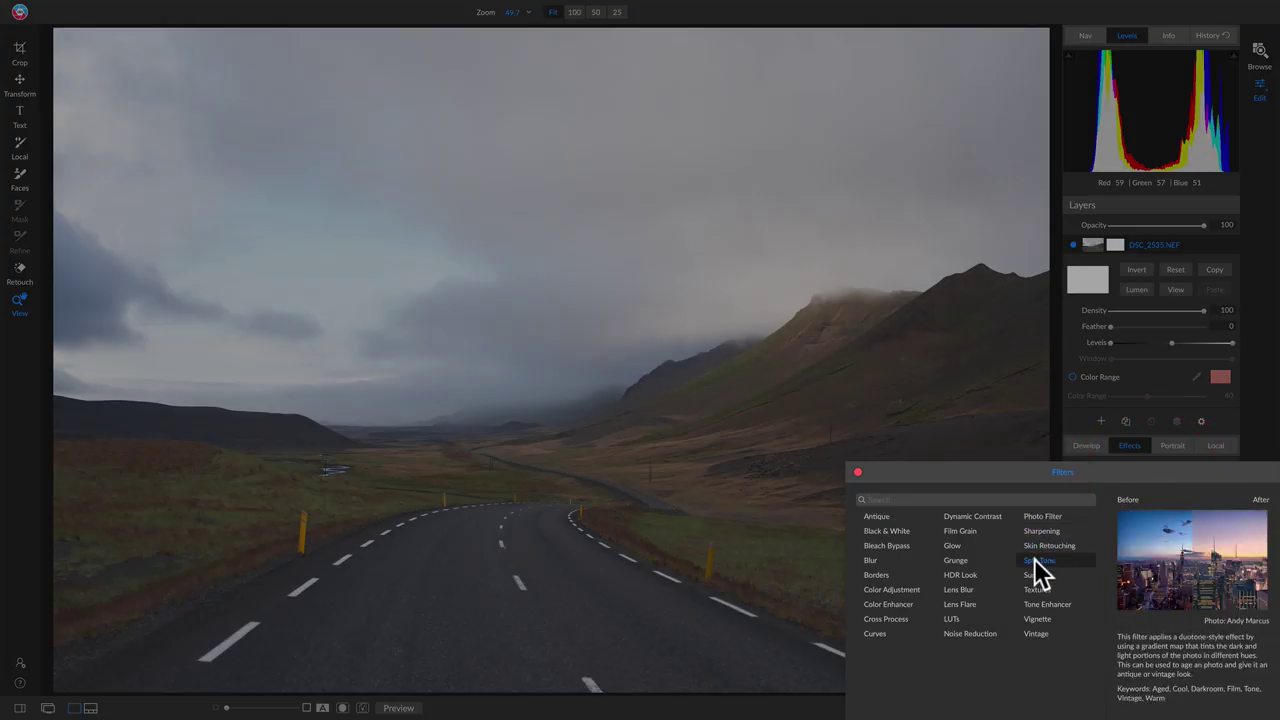
{"action": "left_click", "coordinate": [1034, 560]}
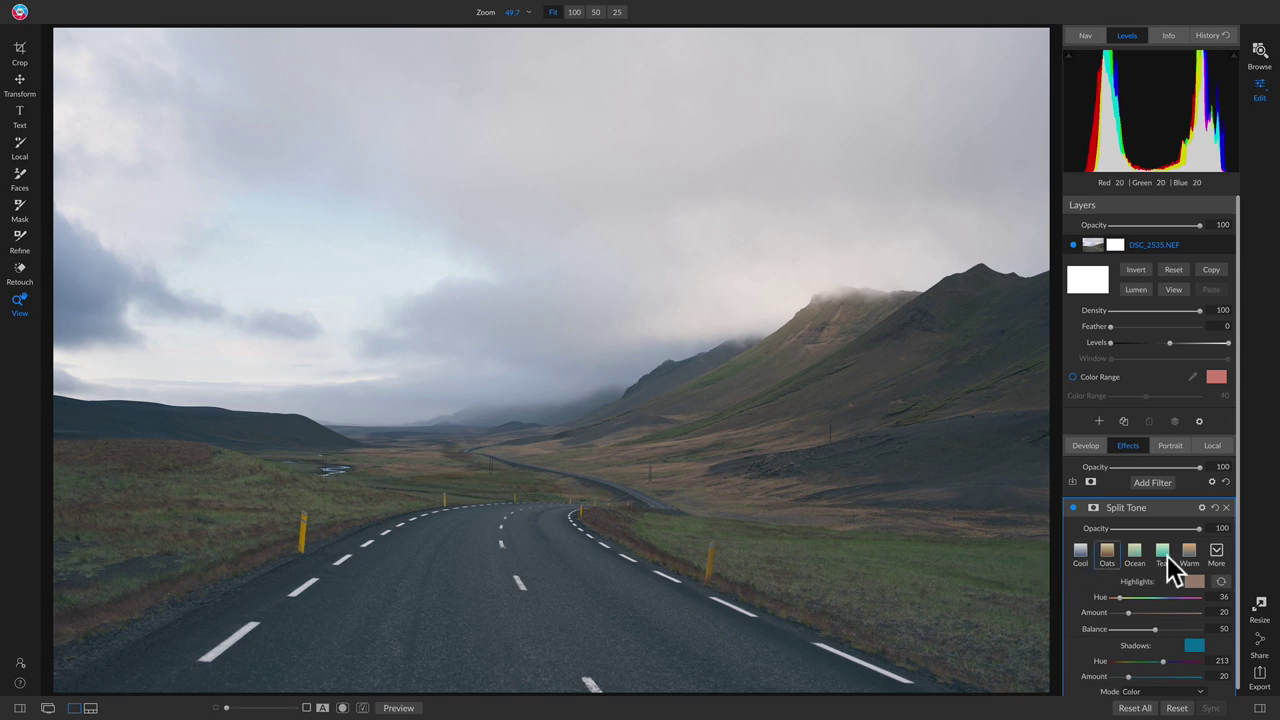
{"action": "left_click", "coordinate": [1216, 552]}
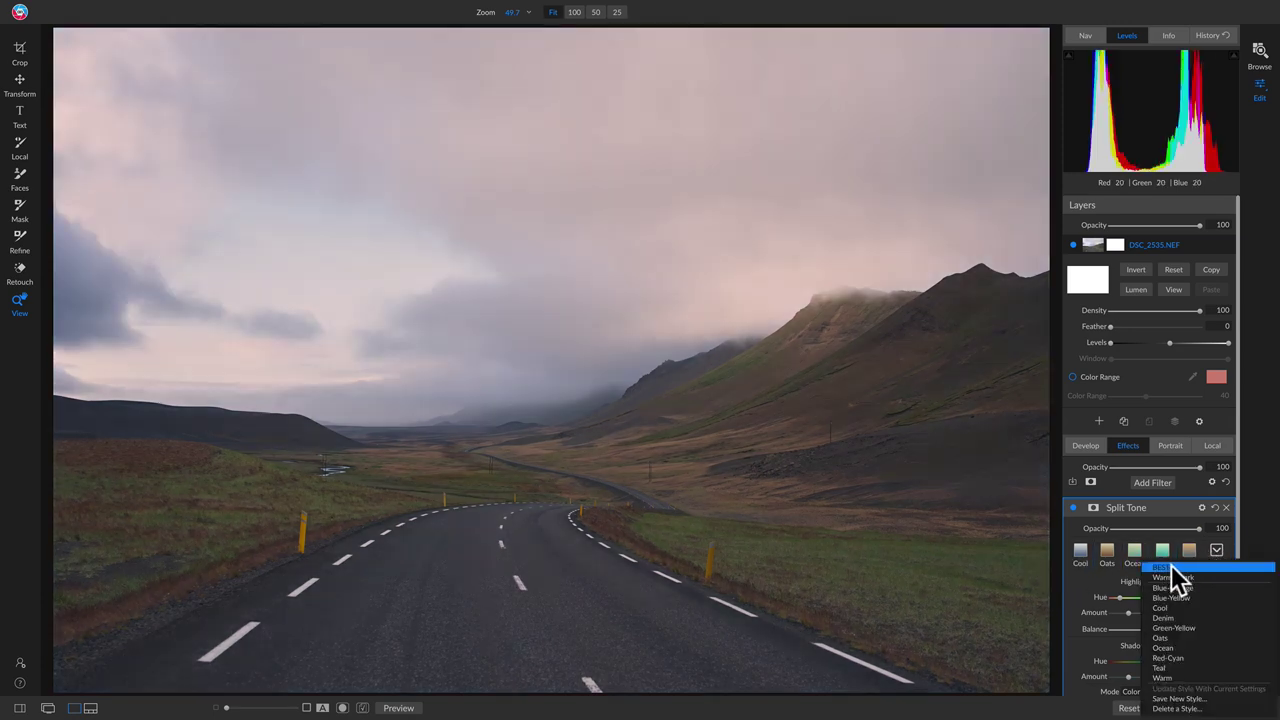
{"action": "left_click", "coordinate": [1166, 566]}
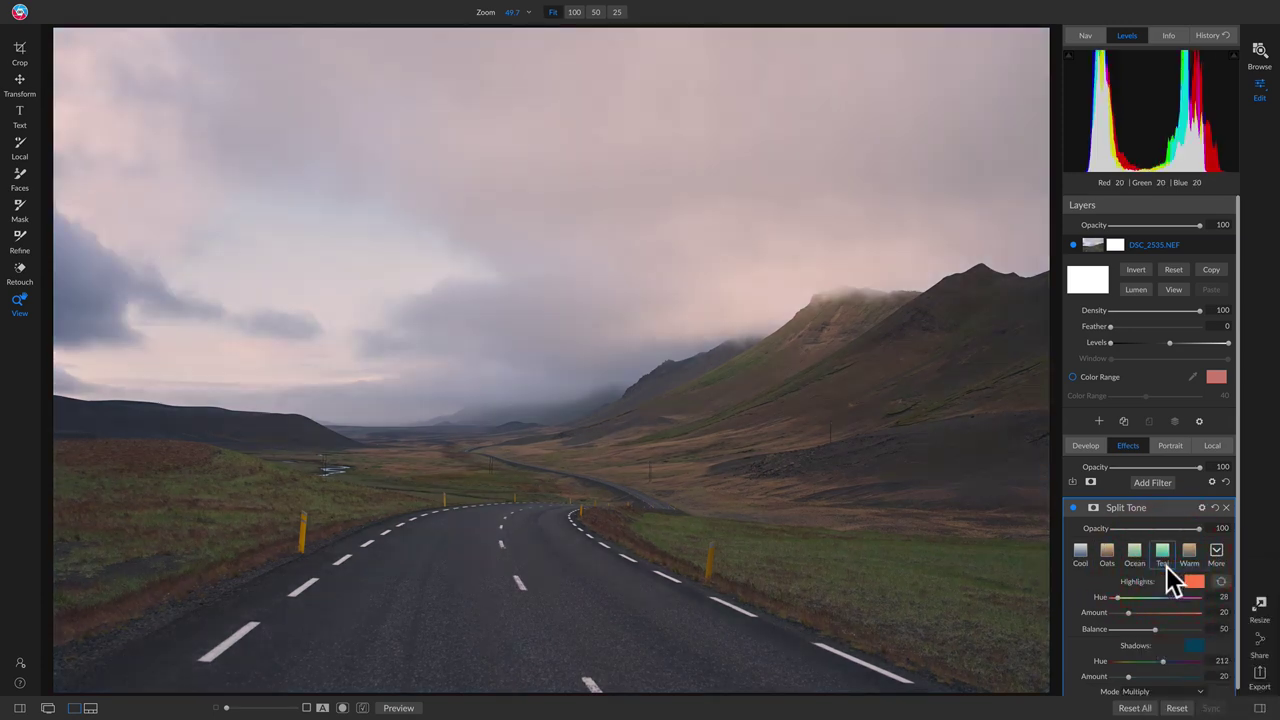
{"action": "left_click", "coordinate": [1093, 507]}
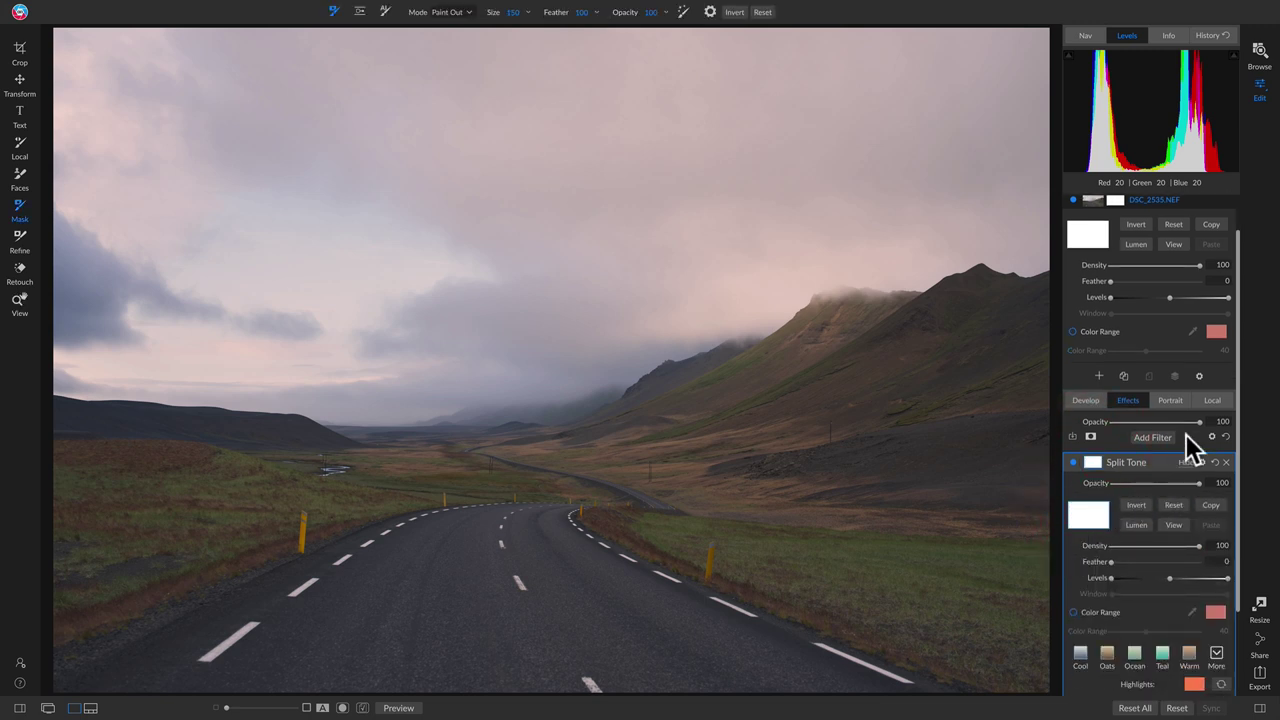
Collapse the base layer's mask settings and briefly preview the Split Tone mask.
{"action": "scroll", "coordinate": [1205, 357], "scroll_direction": "up", "scroll_amount": 2}
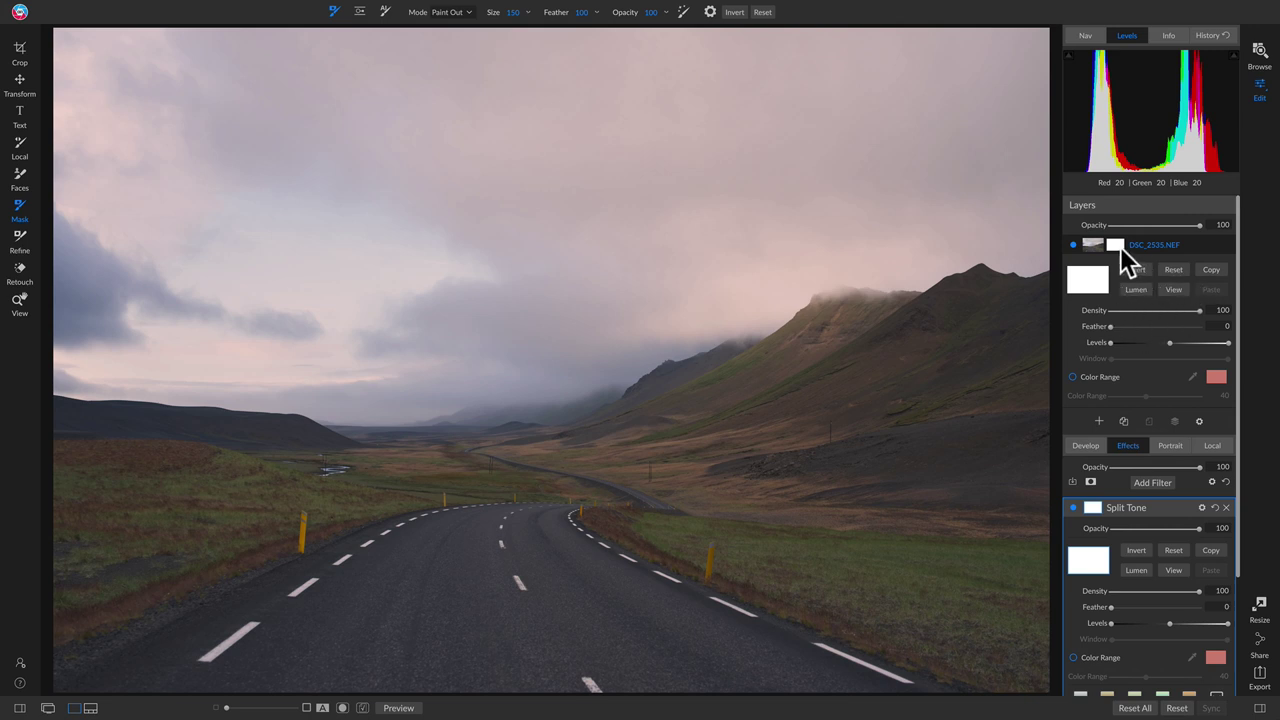
{"action": "left_click", "coordinate": [1115, 245]}
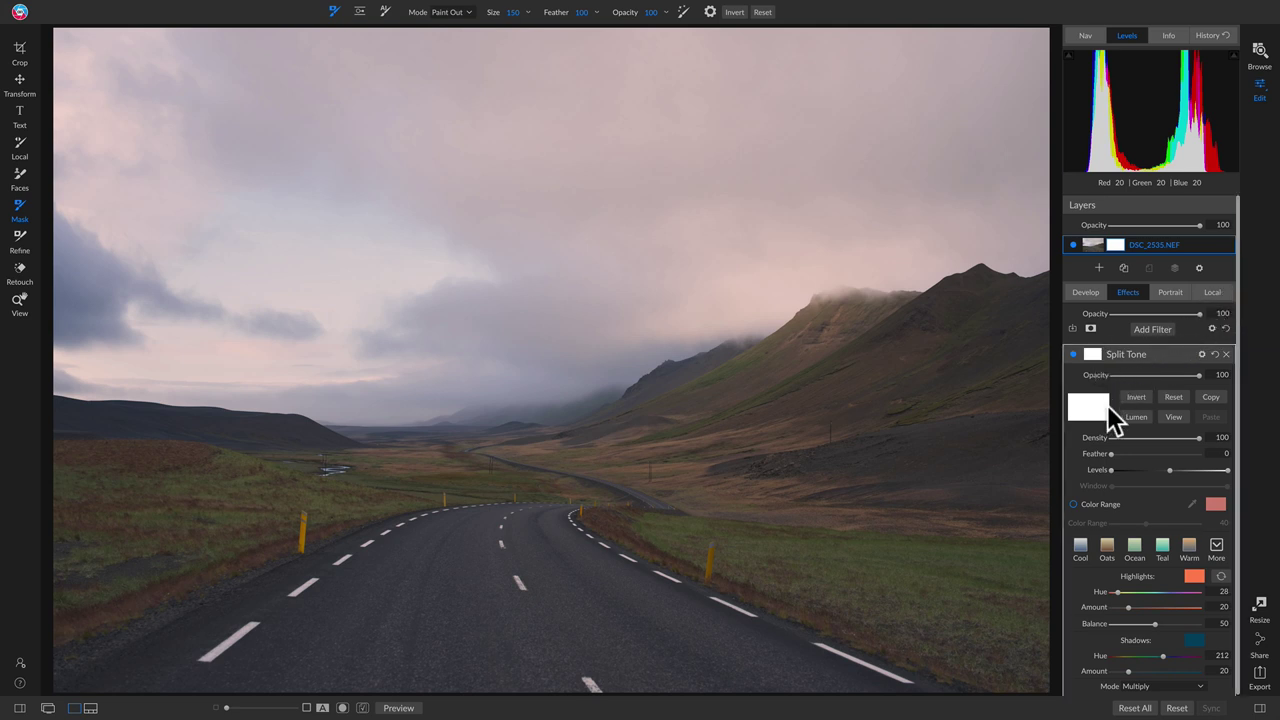
{"action": "left_click", "coordinate": [1172, 417]}
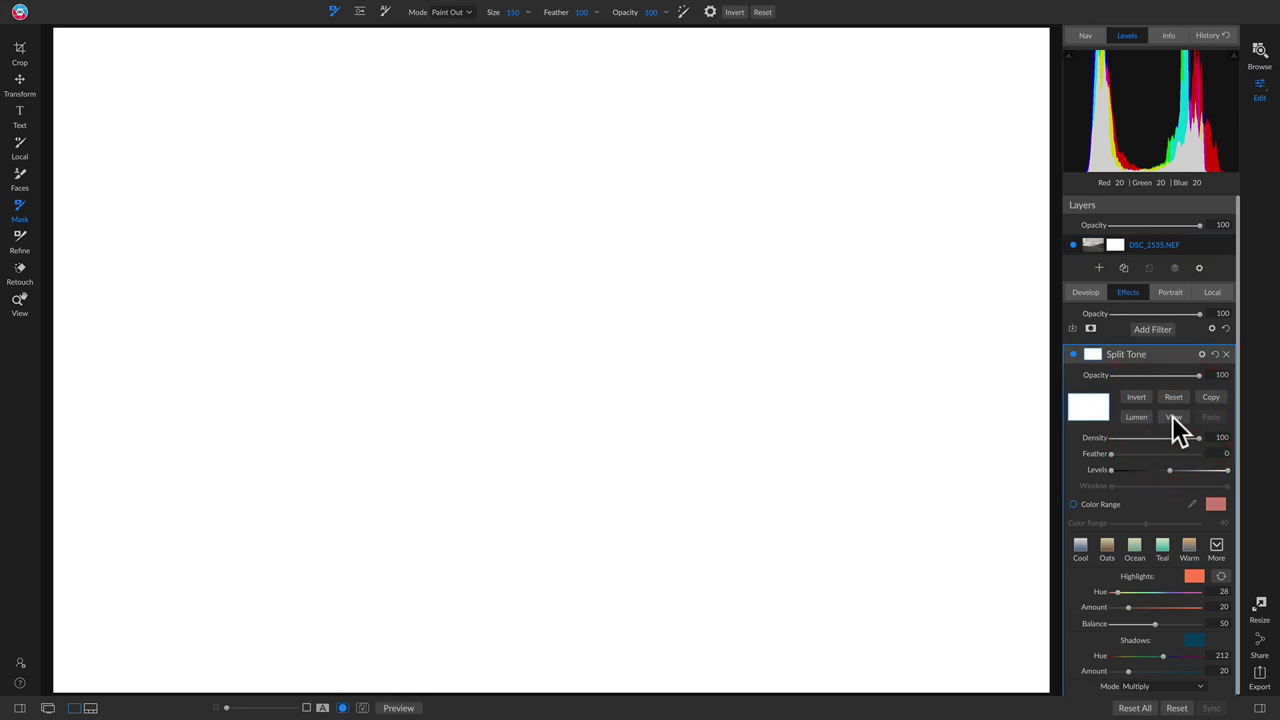
{"action": "left_click", "coordinate": [1173, 417]}
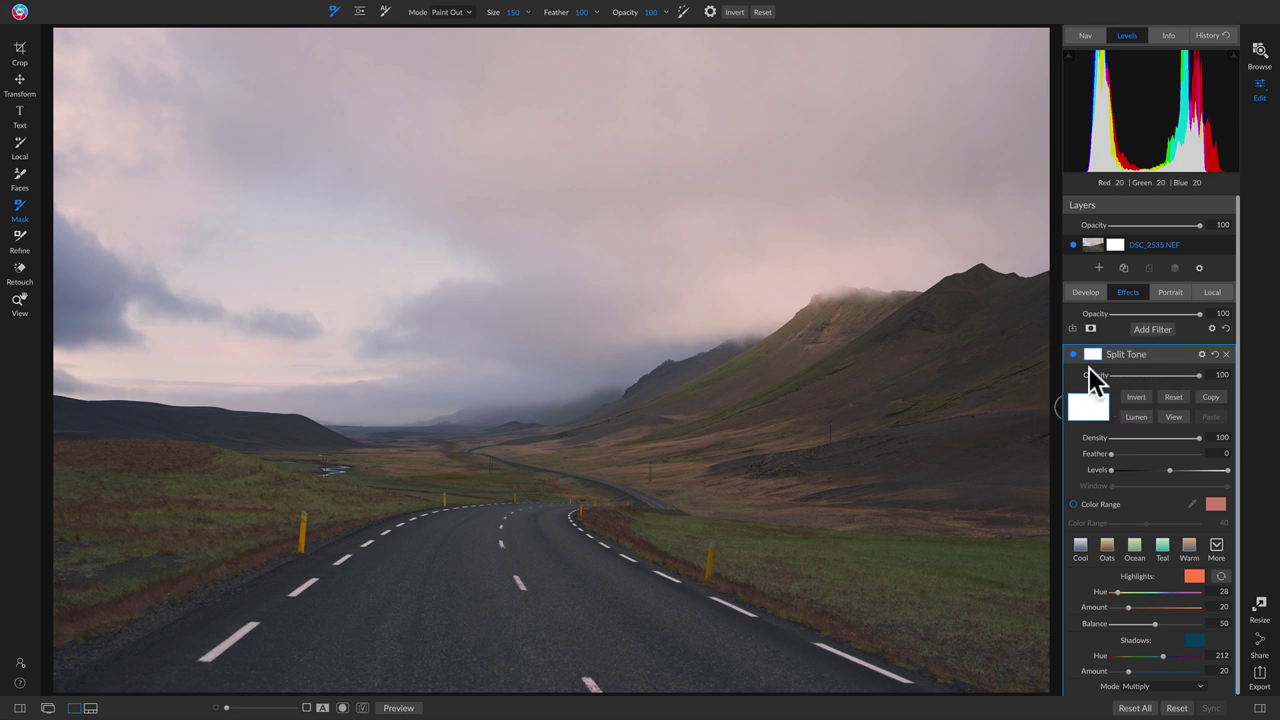
Invert the Split Tone mask to black and preview it to confirm the tint is gone.
{"action": "left_click", "coordinate": [1136, 397]}
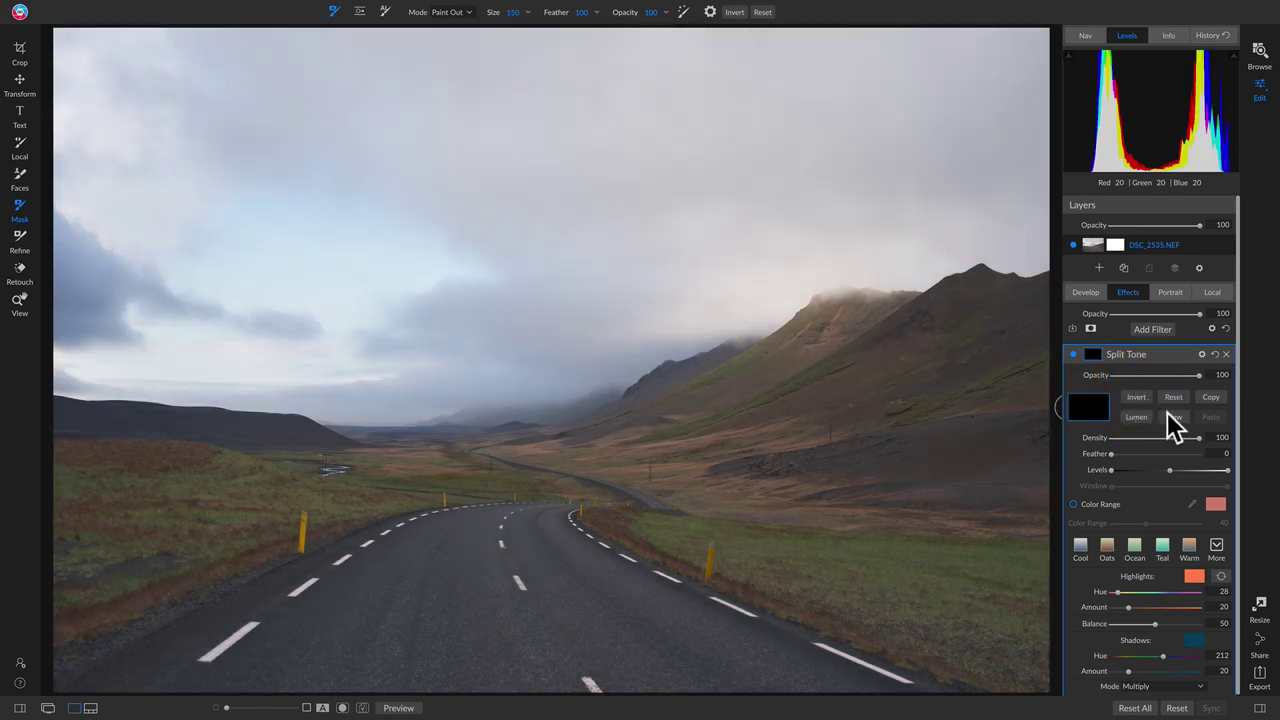
{"action": "left_click", "coordinate": [1172, 416]}
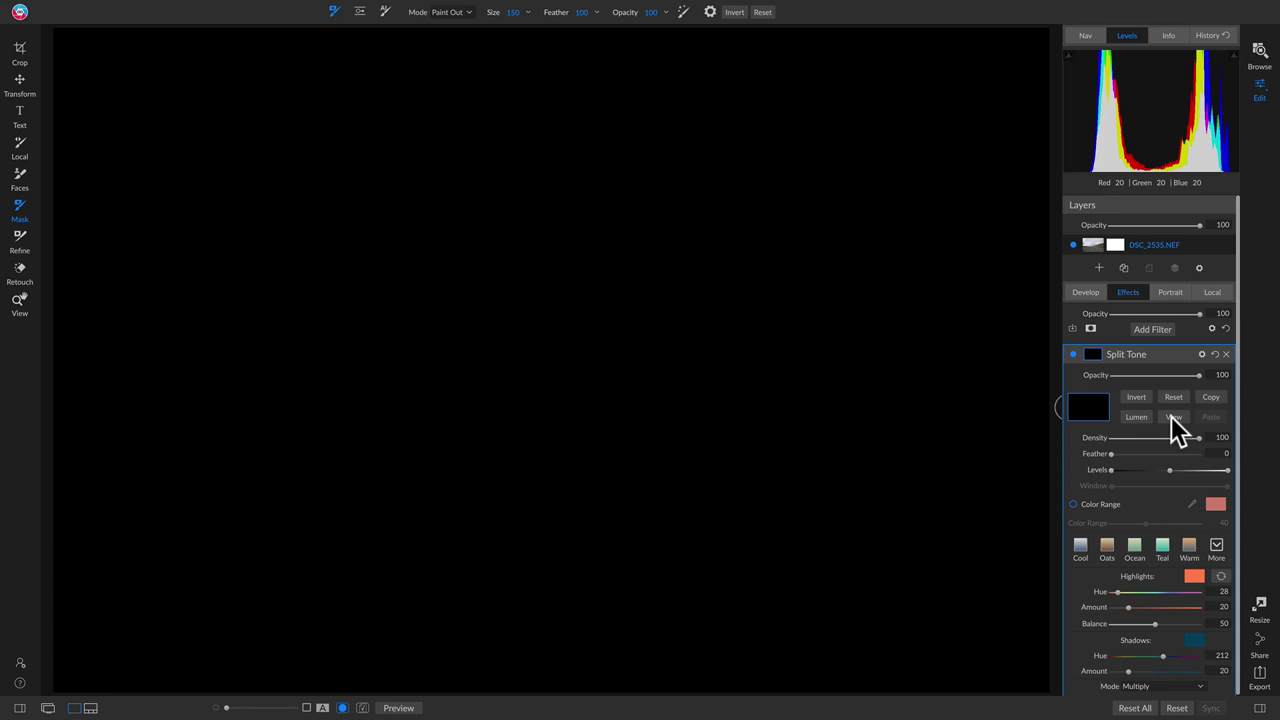
{"action": "left_click", "coordinate": [1172, 417]}
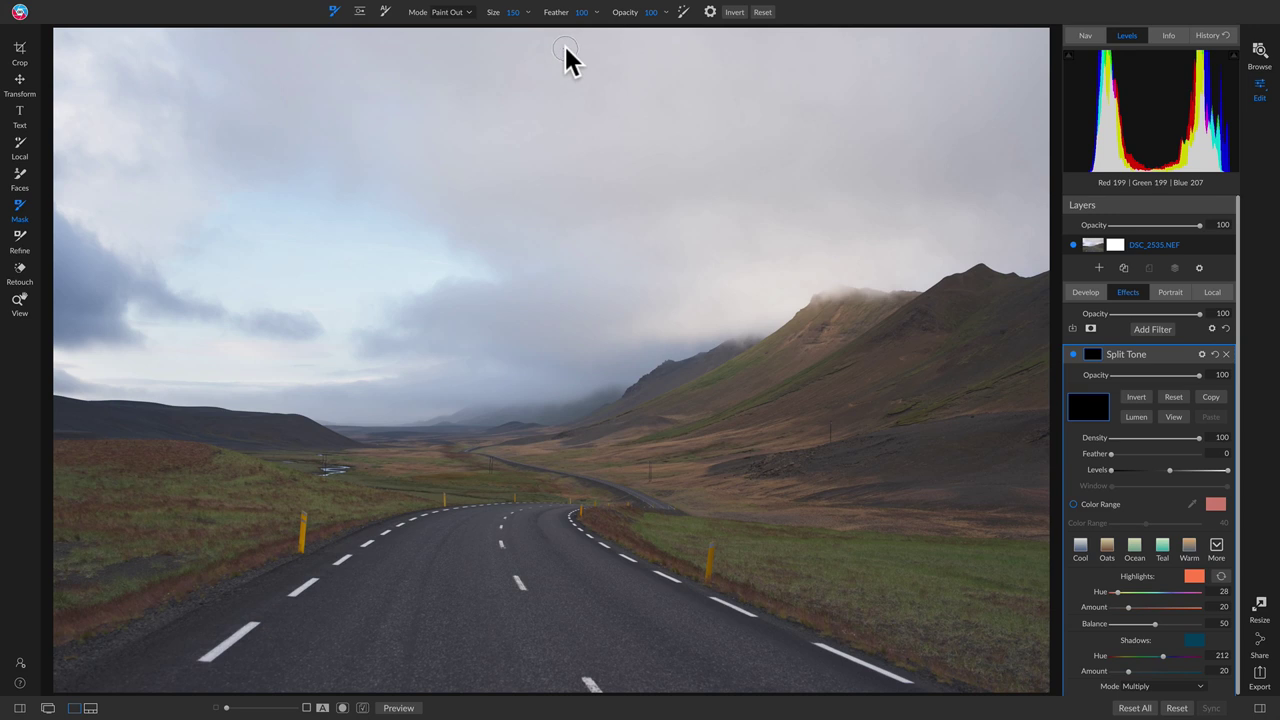
{"action": "left_click", "coordinate": [452, 12]}
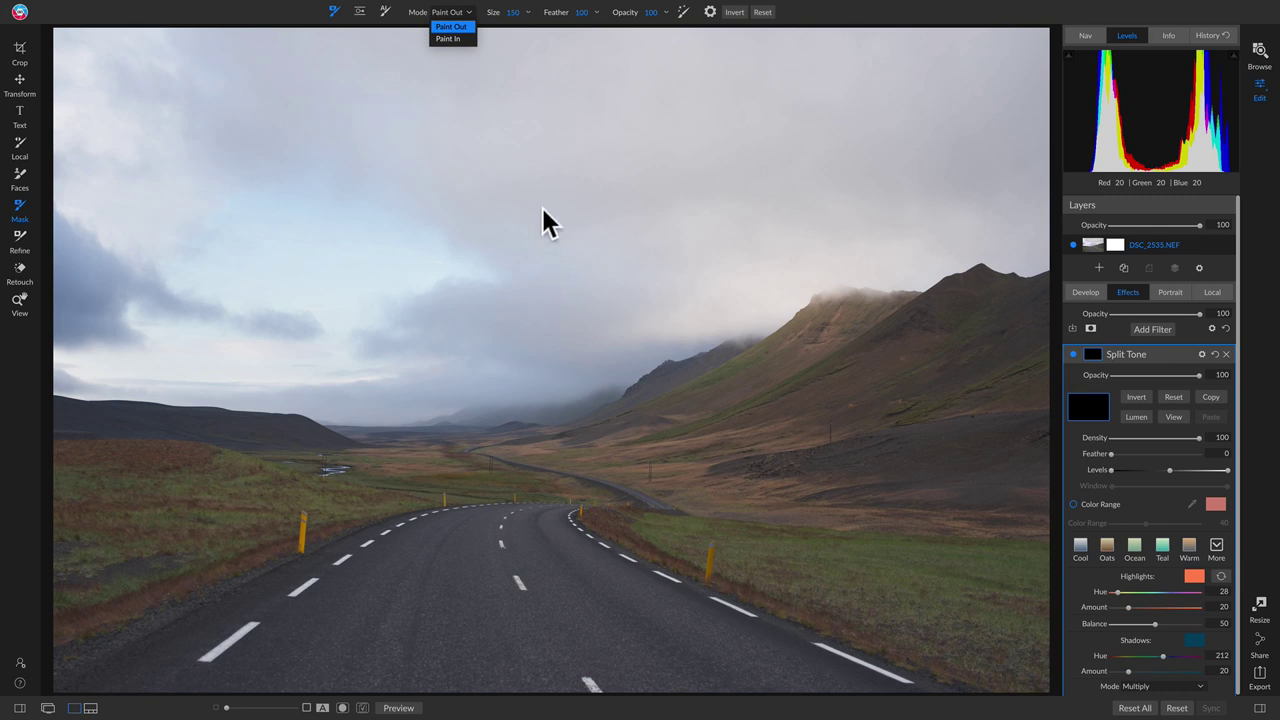
Set the Split Tone masking brush to Paint In, toggling the erase mode with X.
{"action": "left_click", "coordinate": [455, 38]}
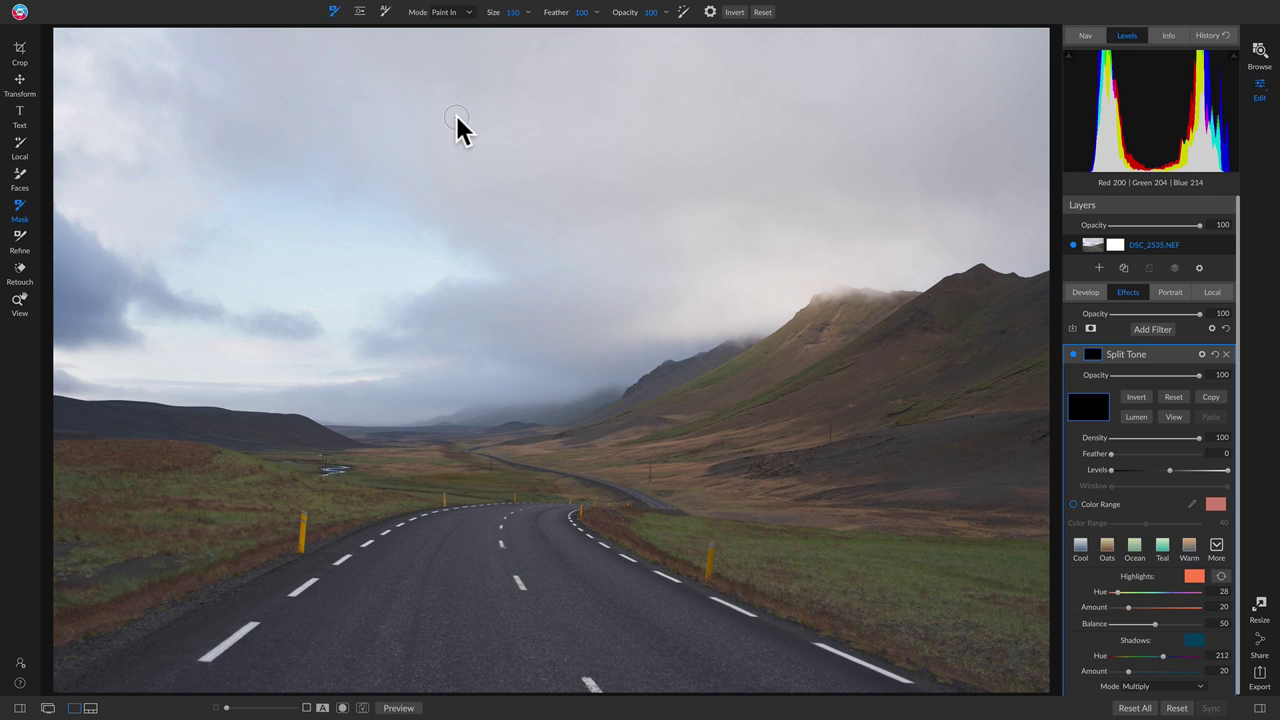
{"action": "key", "text": "x"}
{"action": "key", "text": "x"}
{"action": "key", "text": "x"}
{"action": "key", "text": "x"}
Enlarge the masking brush from 500 to size 600 with the ] key.
{"action": "key", "text": "bracketright"}
{"action": "key", "text": "bracketright"}
{"action": "key", "text": "bracketright"}
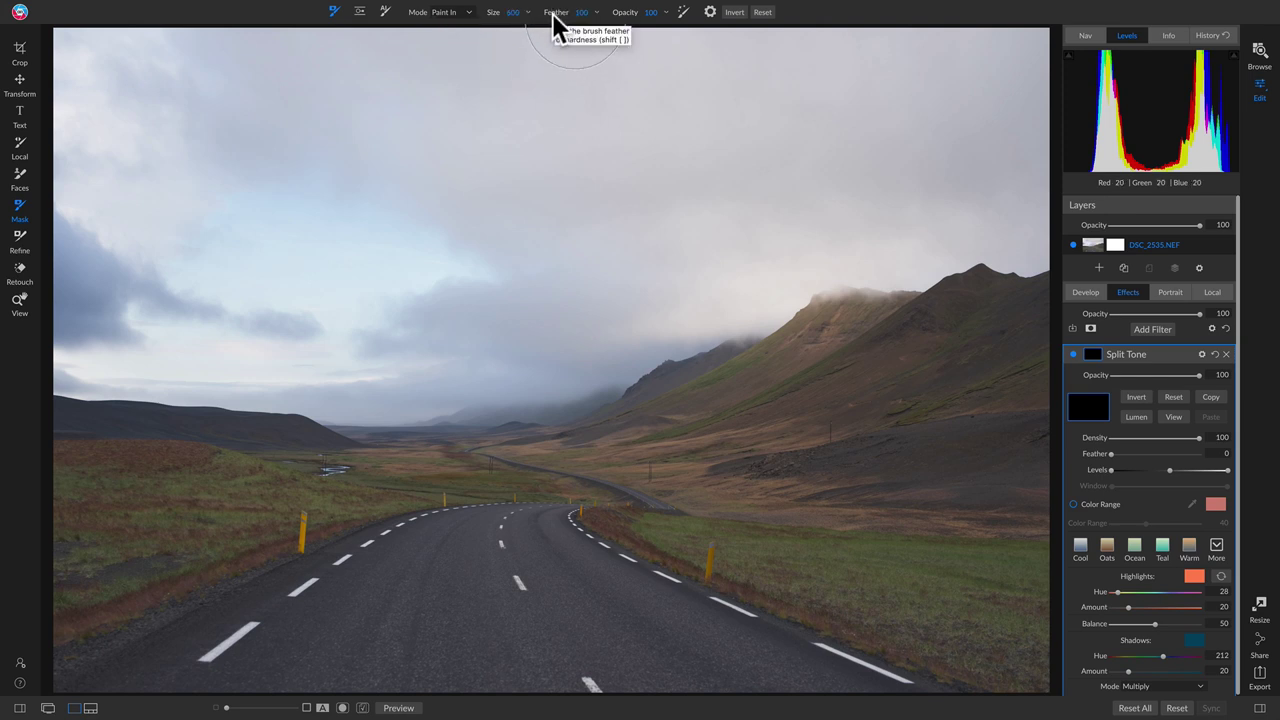
{"action": "key", "text": "bracketright"}
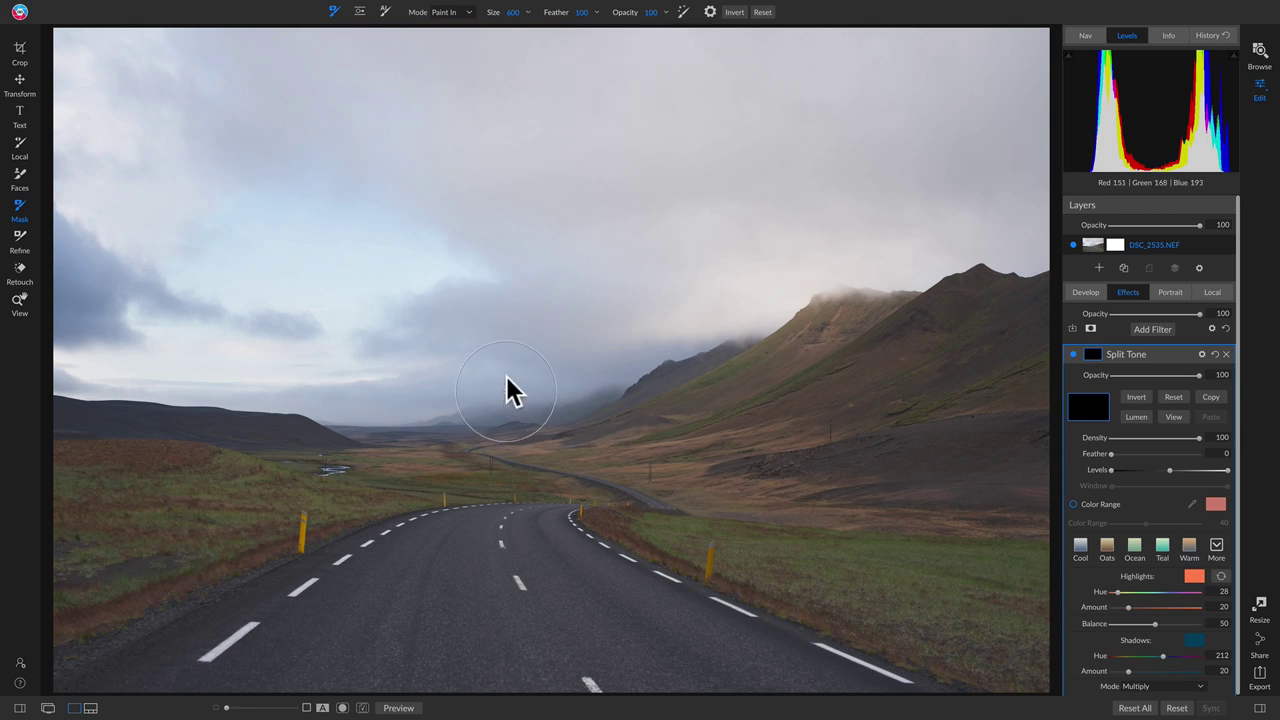
Paint the Split Tone effect across the sky, then invert the mask with Ctrl+I.
{"action": "scroll", "coordinate": [505, 365], "scroll_direction": "up", "scroll_amount": 7}
{"action": "left_click", "coordinate": [632, 290]}
{"action": "mouse_move", "coordinate": [634, 290]}
{"action": "left_mouse_down"}
{"action": "mouse_move", "coordinate": [648, 268]}
{"action": "mouse_move", "coordinate": [769, 226]}
{"action": "mouse_move", "coordinate": [994, 192]}
{"action": "mouse_move", "coordinate": [997, 138]}
{"action": "mouse_move", "coordinate": [797, 86]}
{"action": "mouse_move", "coordinate": [334, 51]}
{"action": "mouse_move", "coordinate": [74, 80]}
{"action": "mouse_move", "coordinate": [66, 228]}
{"action": "mouse_move", "coordinate": [127, 318]}
{"action": "mouse_move", "coordinate": [329, 349]}
{"action": "mouse_move", "coordinate": [566, 354]}
{"action": "mouse_move", "coordinate": [566, 234]}
{"action": "mouse_move", "coordinate": [71, 211]}
{"action": "mouse_move", "coordinate": [629, 135]}
{"action": "mouse_move", "coordinate": [173, 190]}
{"action": "mouse_move", "coordinate": [508, 248]}
{"action": "mouse_move", "coordinate": [381, 345]}
{"action": "mouse_move", "coordinate": [117, 318]}
{"action": "left_mouse_up"}
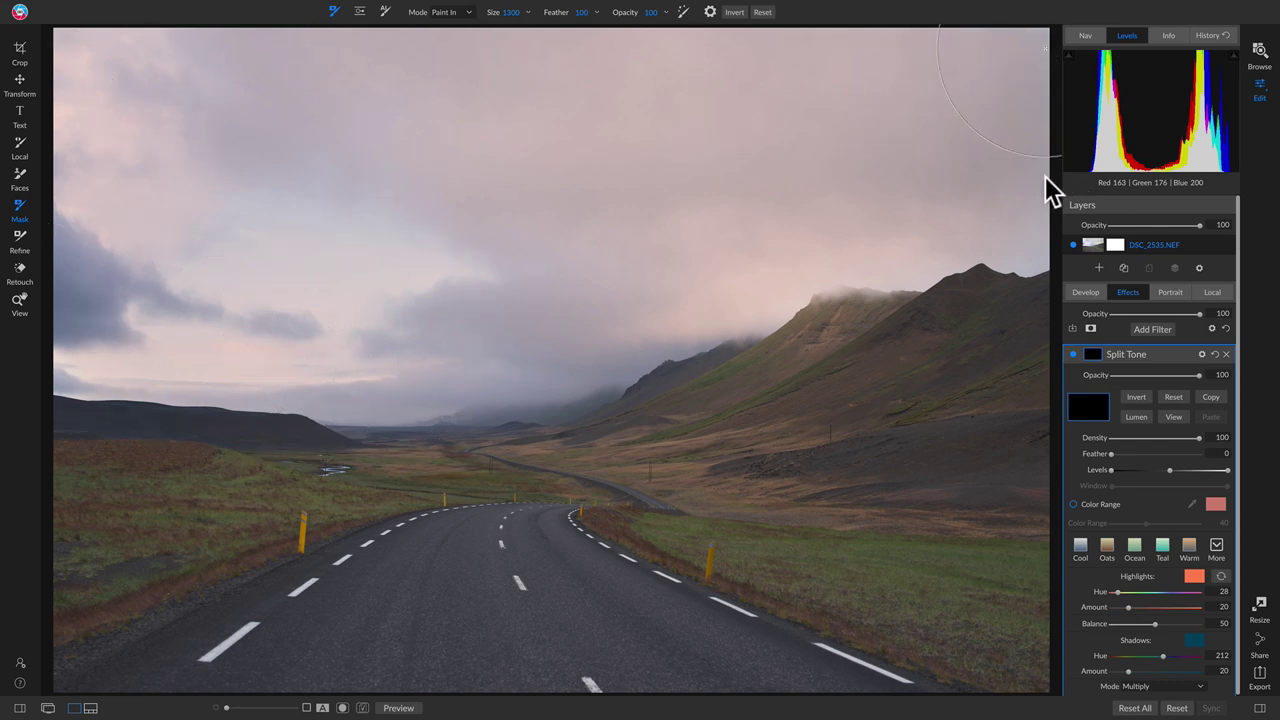
{"action": "key", "text": "ctrl+i"}
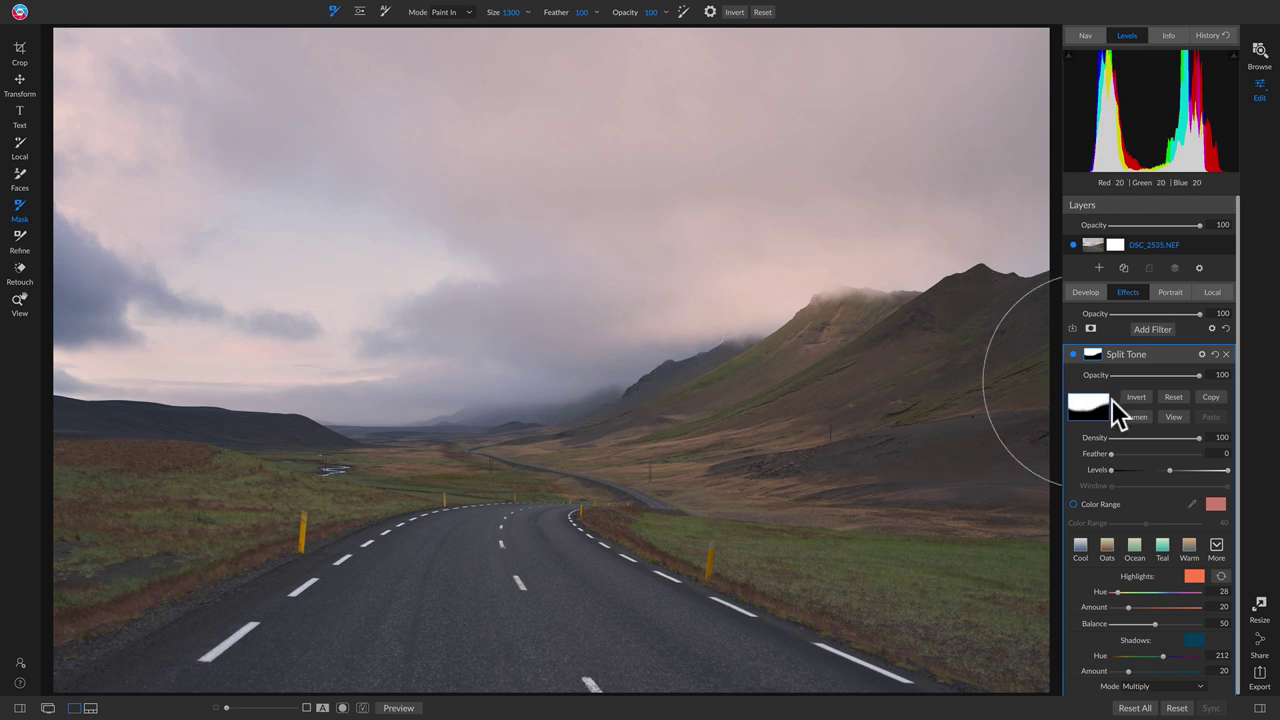
Preview the sky mask, then toggle the Split Tone filter off and on to compare.
{"action": "left_click", "coordinate": [1175, 418]}
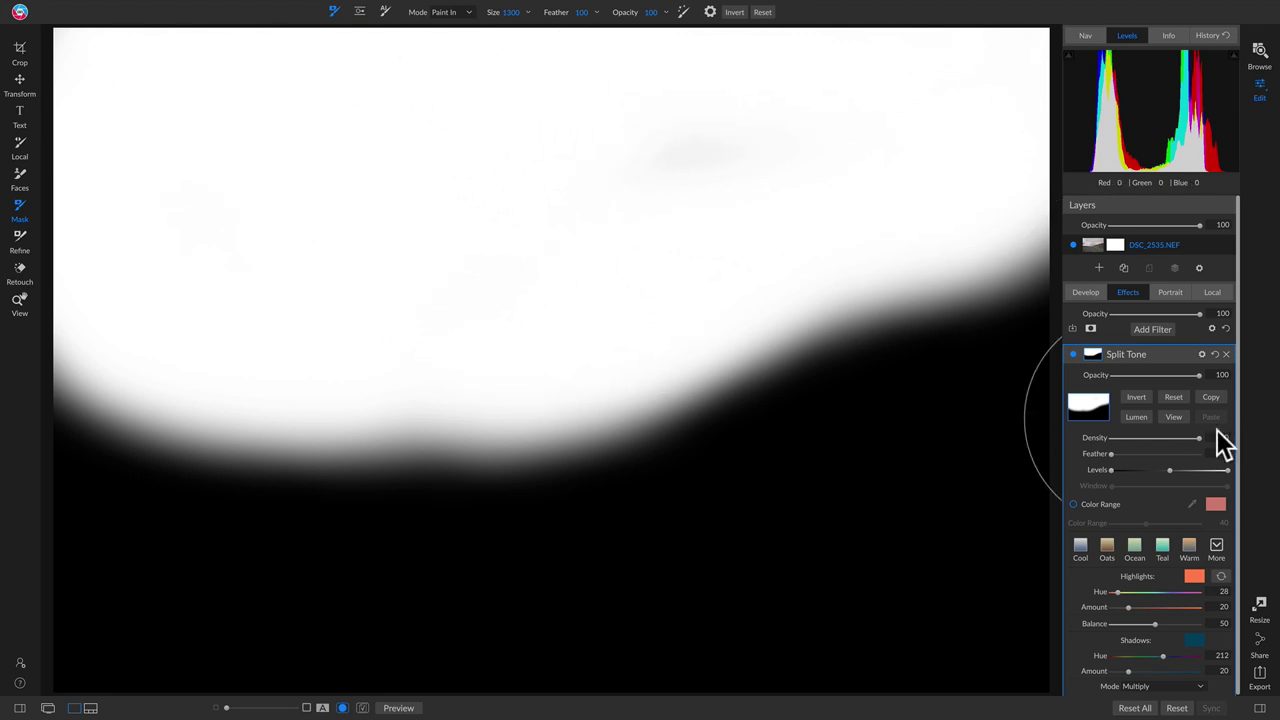
{"action": "left_click", "coordinate": [1174, 418]}
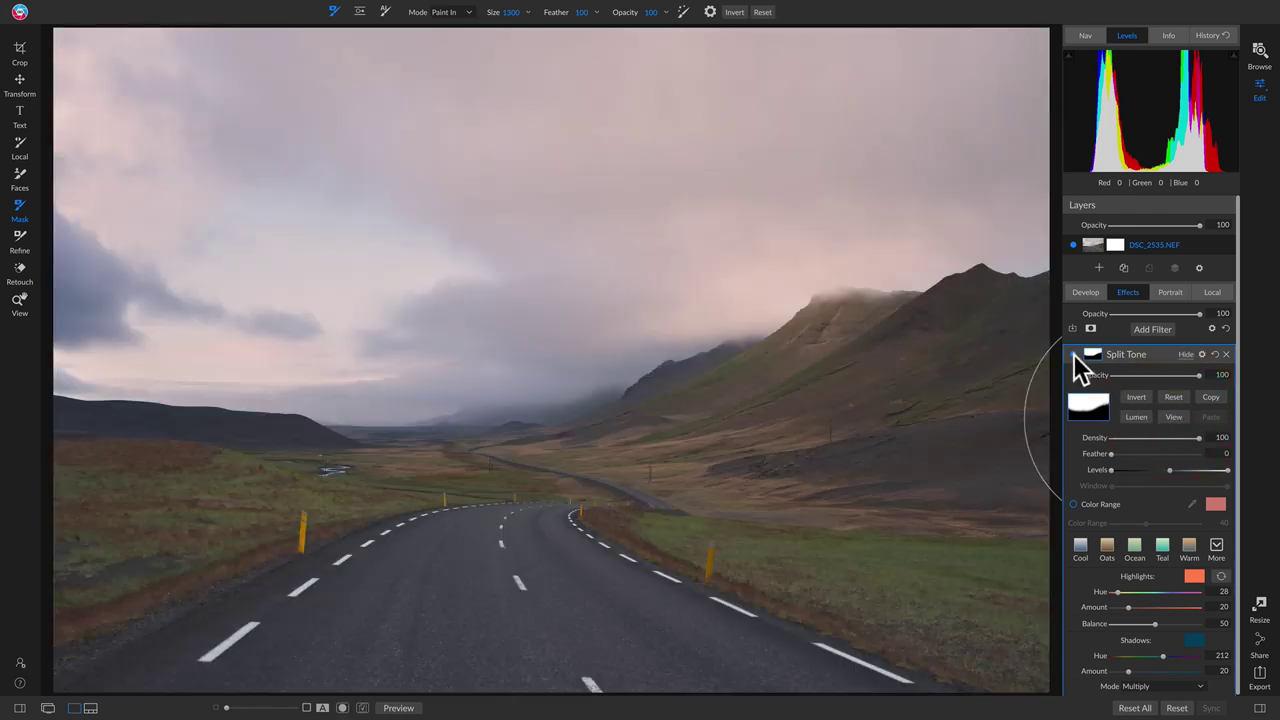
{"action": "left_click", "coordinate": [1074, 356]}
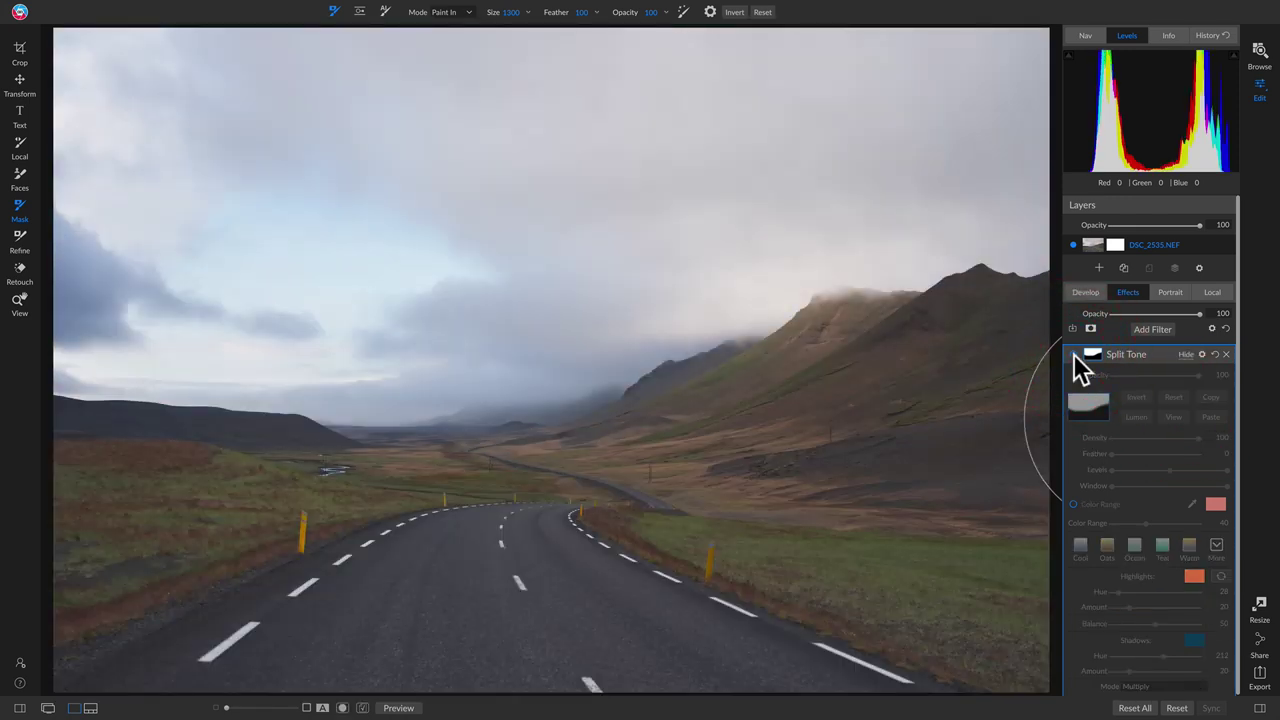
{"action": "left_click", "coordinate": [1074, 356]}
Toggle Split Tone off and on, then reset its mask to white and invert it.
{"action": "left_click", "coordinate": [1074, 356]}
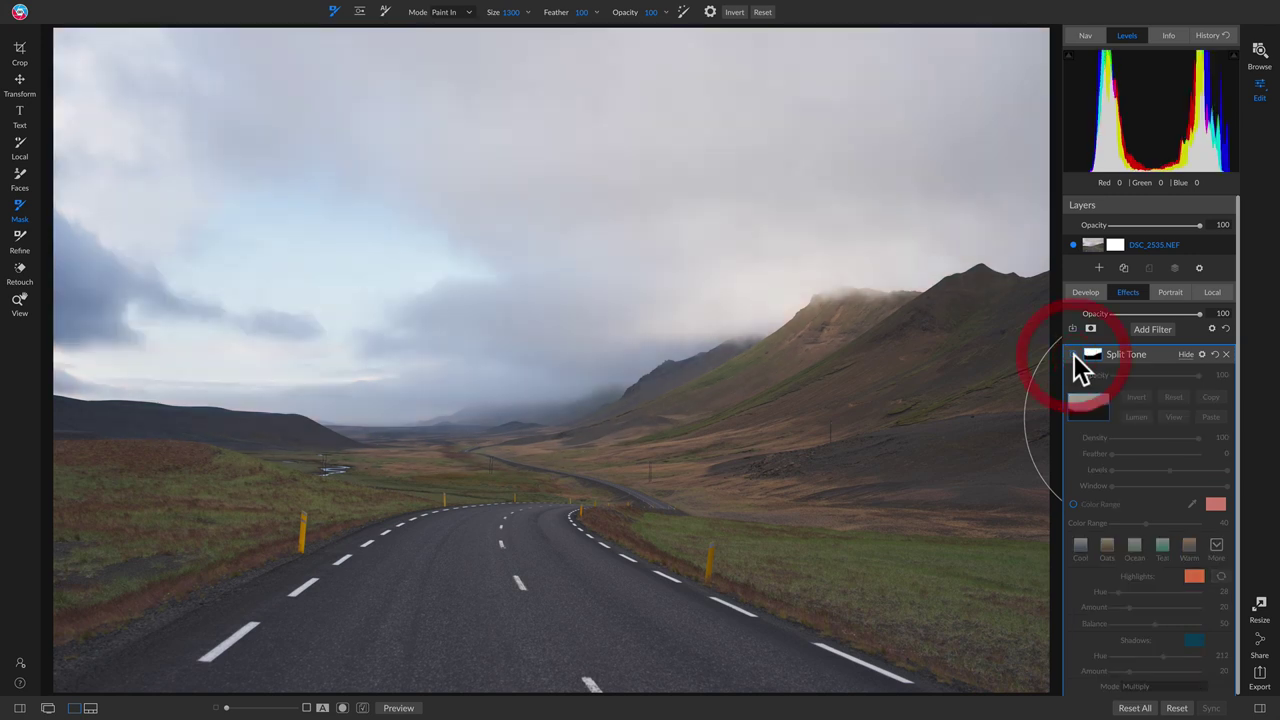
{"action": "left_click", "coordinate": [1074, 356]}
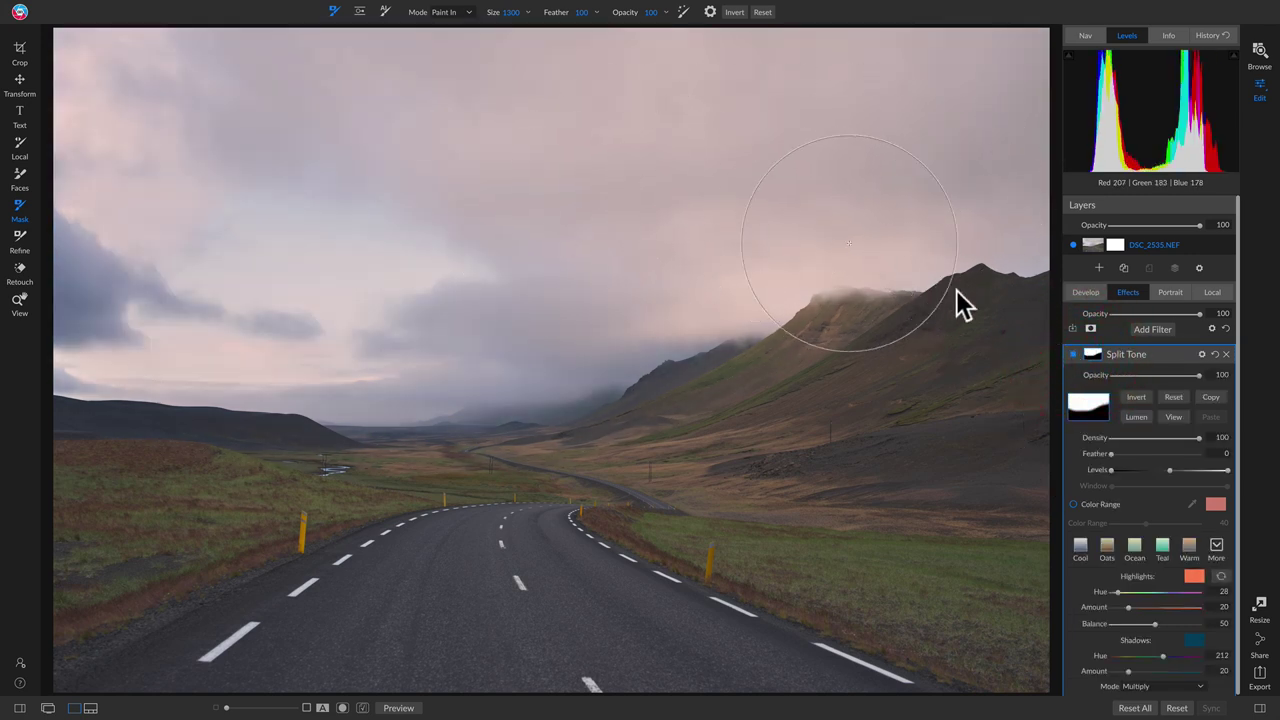
{"action": "left_click", "coordinate": [1175, 397]}
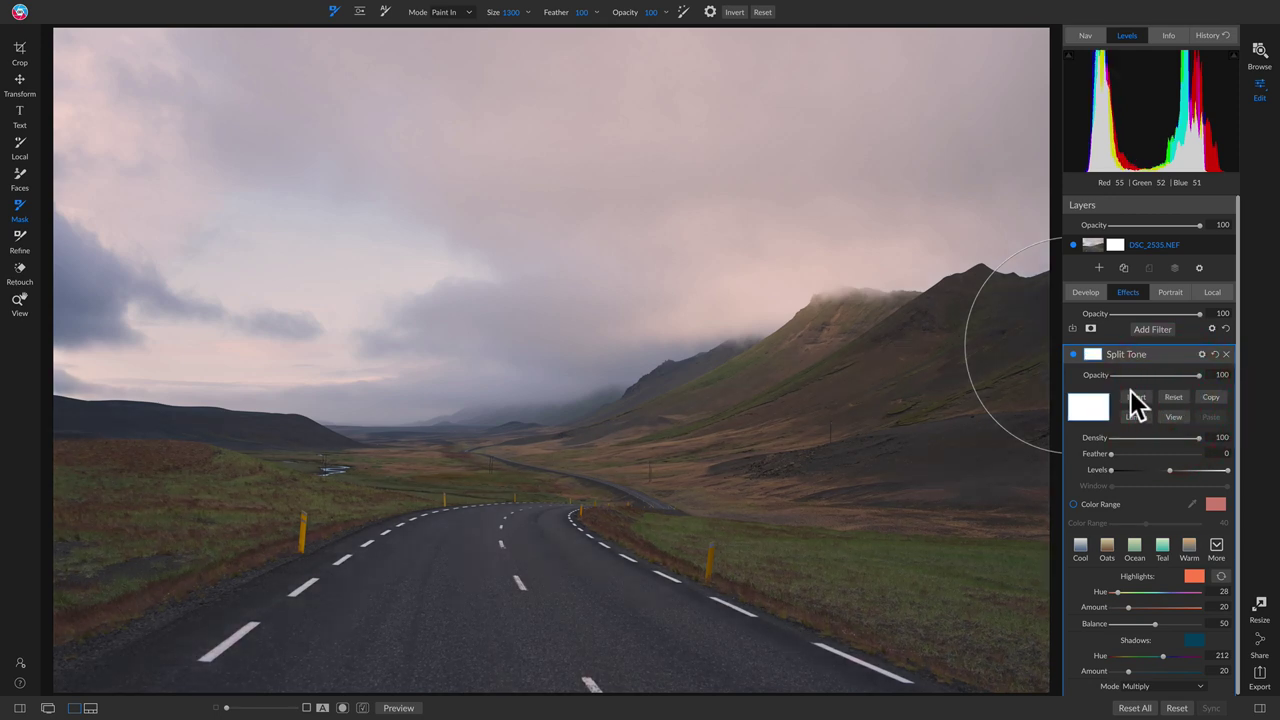
{"action": "left_click", "coordinate": [1137, 402]}
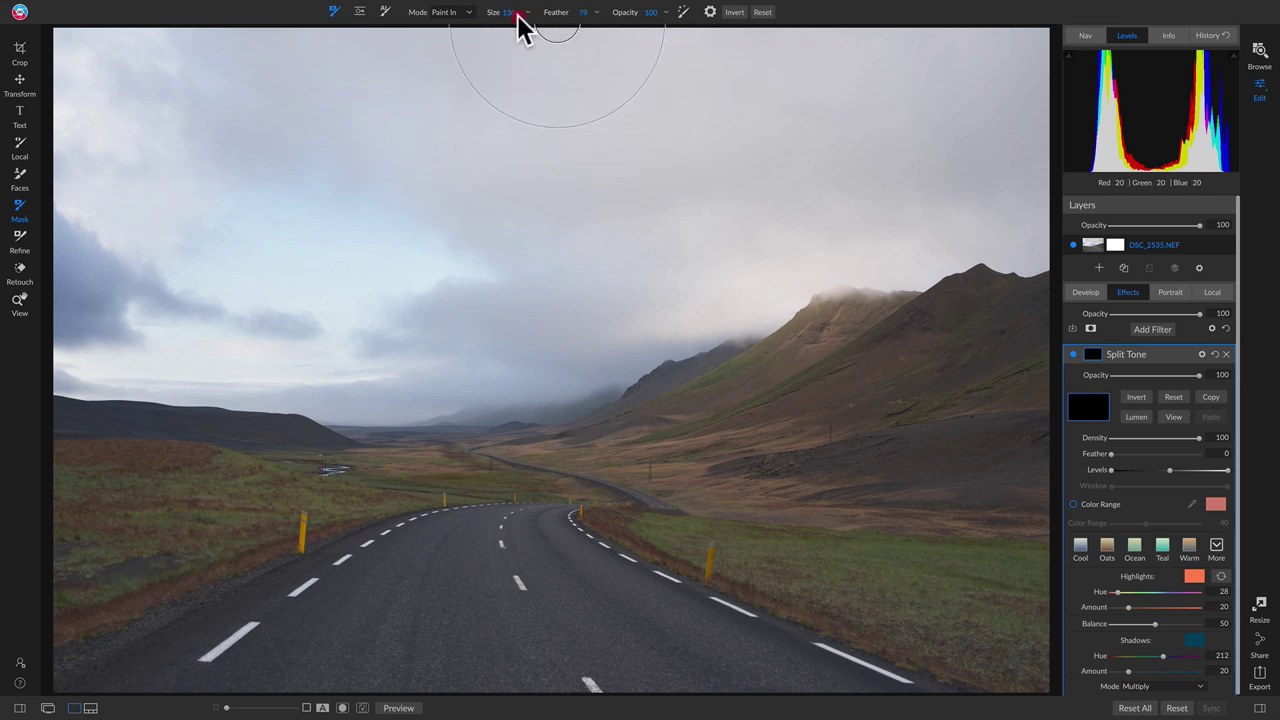
Set the mask brush to feather 50 and opacity 50, then paint the pink tint back across the sky.
{"action": "left_click_drag", "start_coordinate": [518, 30], "coordinate": [508, 28]}
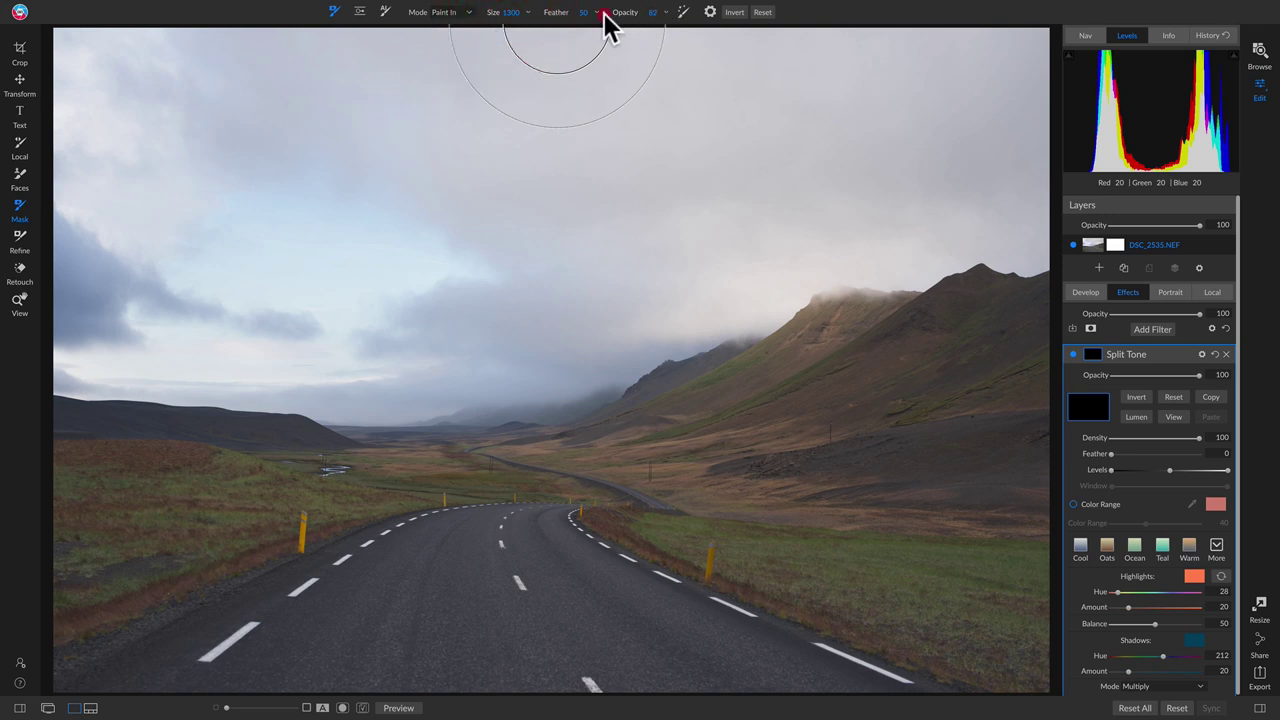
{"action": "left_click_drag", "start_coordinate": [604, 15], "coordinate": [583, 17]}
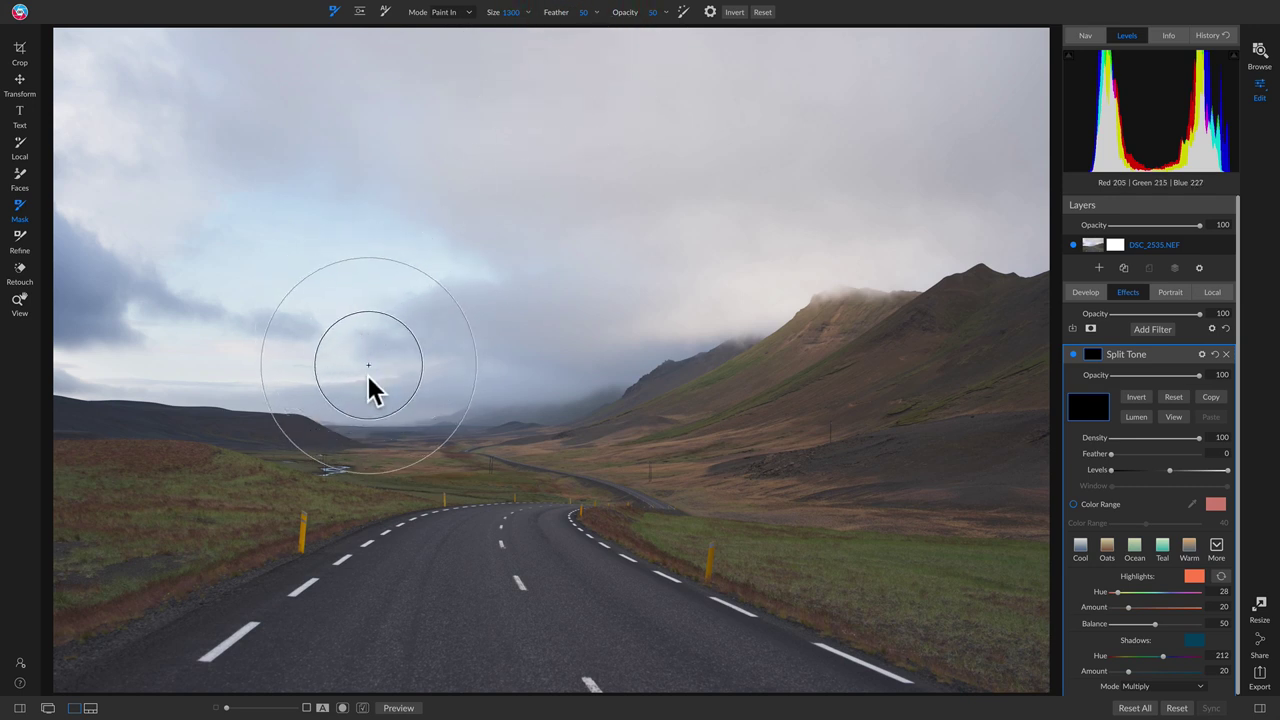
{"action": "mouse_move", "coordinate": [368, 378]}
{"action": "left_mouse_down"}
{"action": "mouse_move", "coordinate": [509, 365]}
{"action": "mouse_move", "coordinate": [469, 341]}
{"action": "mouse_move", "coordinate": [310, 356]}
{"action": "mouse_move", "coordinate": [131, 306]}
{"action": "mouse_move", "coordinate": [112, 240]}
{"action": "mouse_move", "coordinate": [127, 124]}
{"action": "mouse_move", "coordinate": [190, 73]}
{"action": "mouse_move", "coordinate": [582, 94]}
{"action": "mouse_move", "coordinate": [941, 88]}
{"action": "mouse_move", "coordinate": [989, 142]}
{"action": "mouse_move", "coordinate": [973, 202]}
{"action": "mouse_move", "coordinate": [551, 332]}
{"action": "mouse_move", "coordinate": [380, 337]}
{"action": "mouse_move", "coordinate": [275, 320]}
{"action": "mouse_move", "coordinate": [169, 236]}
{"action": "mouse_move", "coordinate": [116, 155]}
{"action": "mouse_move", "coordinate": [91, 43]}
{"action": "mouse_move", "coordinate": [68, 66]}
{"action": "mouse_move", "coordinate": [95, 222]}
{"action": "mouse_move", "coordinate": [157, 371]}
{"action": "left_mouse_up"}
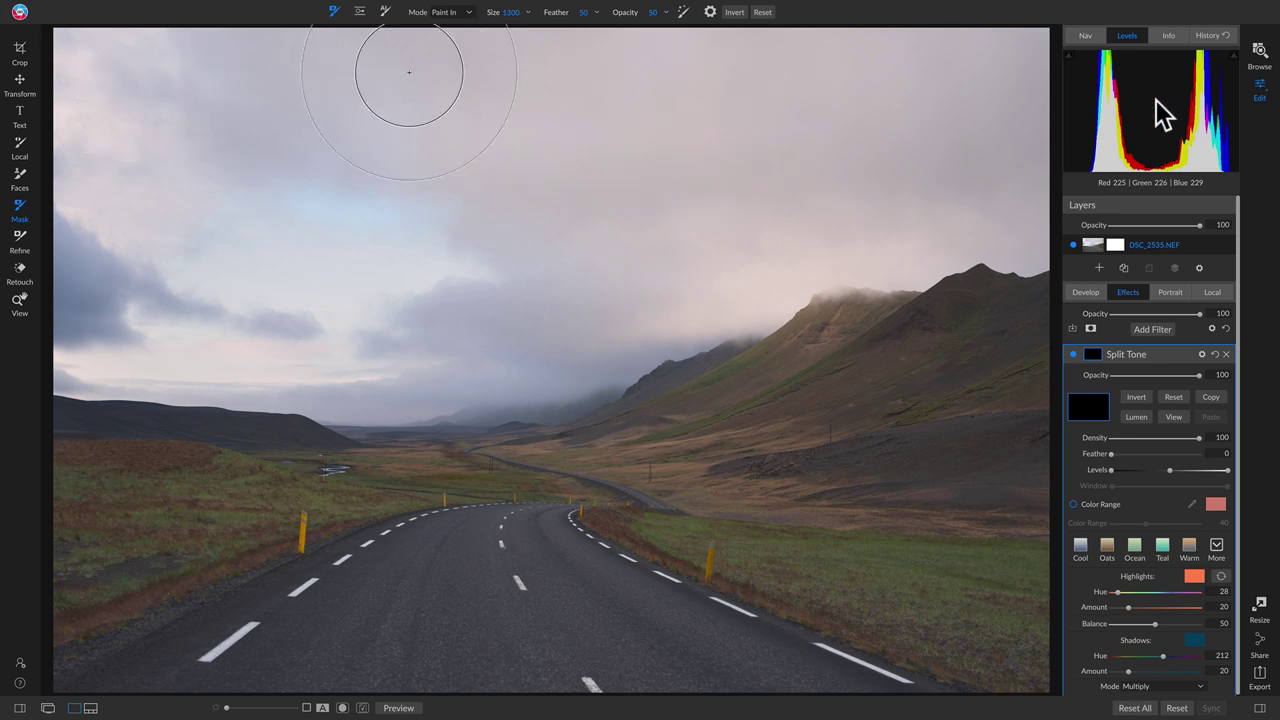
{"action": "left_click", "coordinate": [192, 206]}
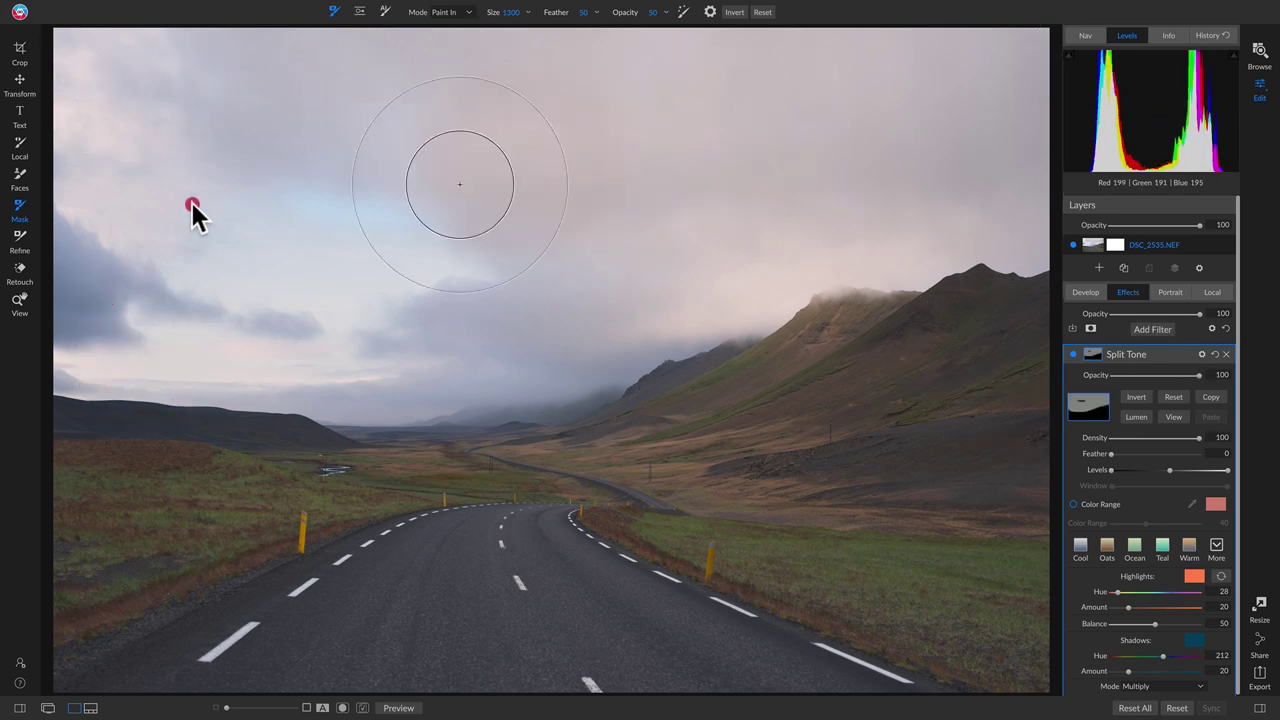
{"action": "mouse_move", "coordinate": [192, 202]}
{"action": "left_mouse_down"}
{"action": "mouse_move", "coordinate": [371, 249]}
{"action": "mouse_move", "coordinate": [543, 249]}
{"action": "mouse_move", "coordinate": [1037, 374]}
{"action": "left_mouse_up"}
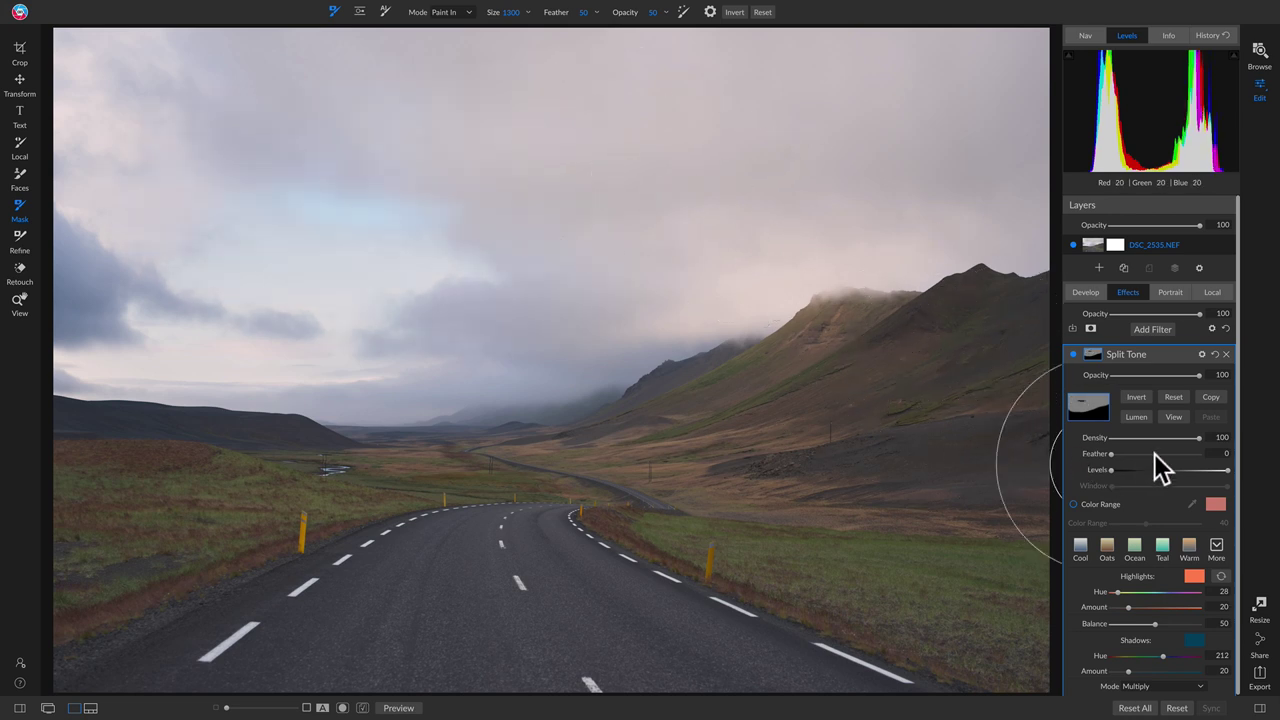
Display the Split Tone mask and layer several half-strength strokes until the central upper-right sky is near-white.
{"action": "left_click", "coordinate": [1176, 411]}
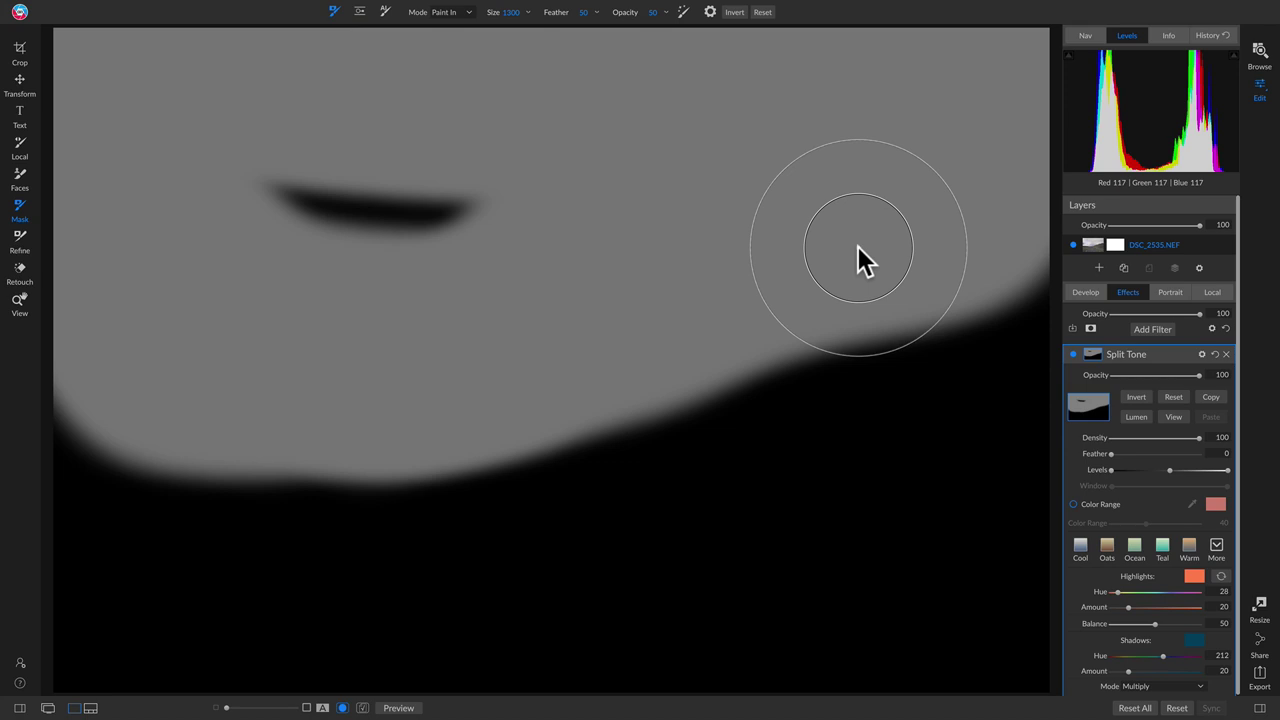
{"action": "left_click", "coordinate": [548, 325]}
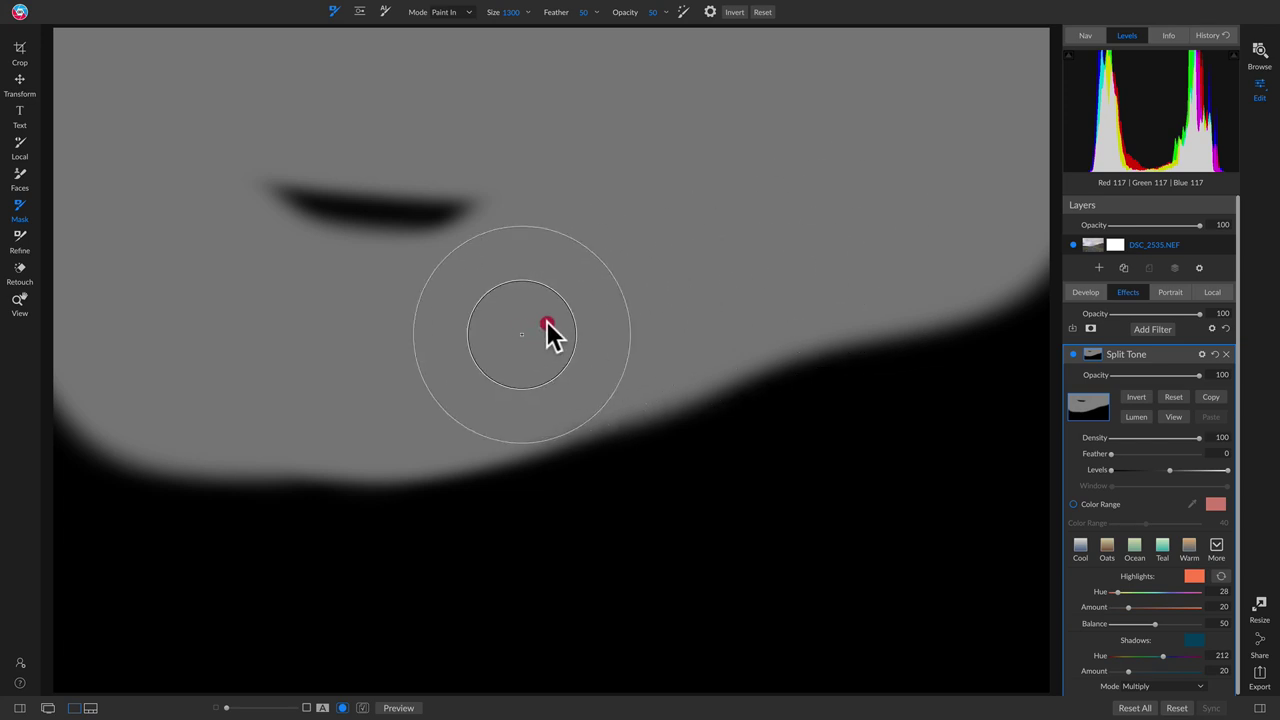
{"action": "mouse_move", "coordinate": [548, 325]}
{"action": "left_mouse_down"}
{"action": "mouse_move", "coordinate": [806, 240]}
{"action": "mouse_move", "coordinate": [815, 200]}
{"action": "left_mouse_up"}
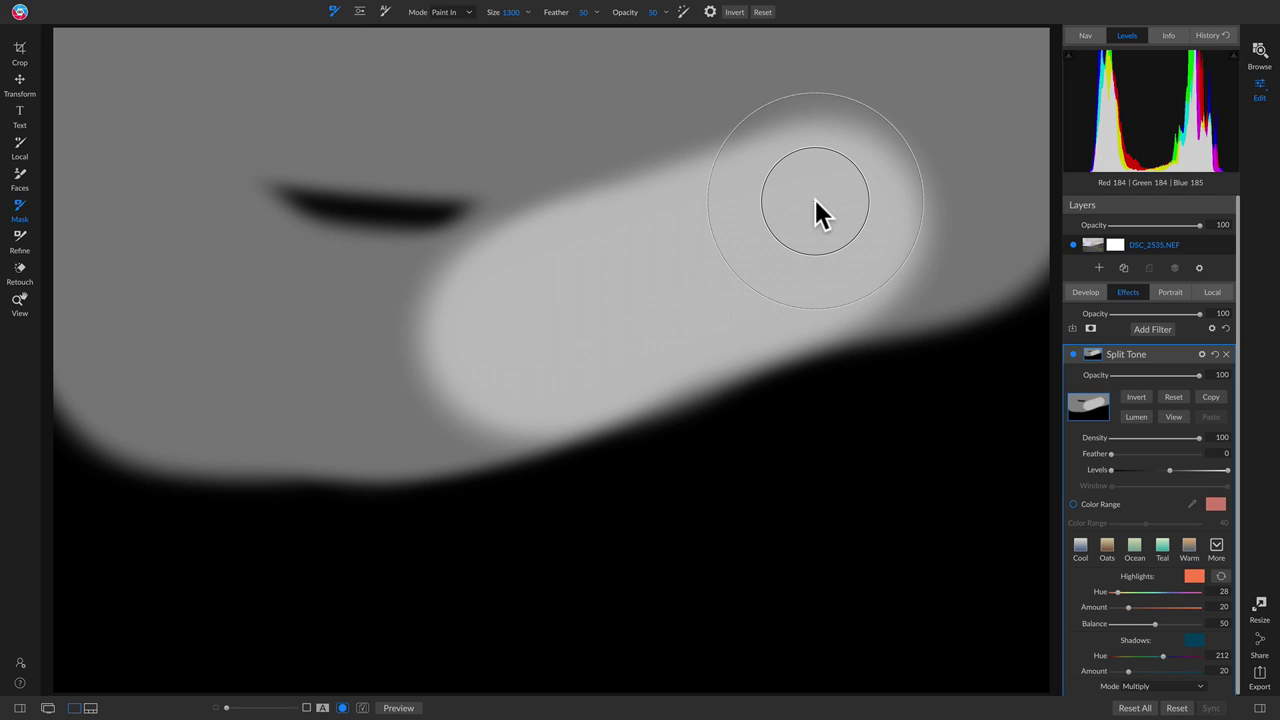
{"action": "left_click", "coordinate": [637, 292]}
{"action": "mouse_move", "coordinate": [637, 292]}
{"action": "left_mouse_down"}
{"action": "mouse_move", "coordinate": [749, 243]}
{"action": "mouse_move", "coordinate": [737, 229]}
{"action": "left_mouse_up"}
{"action": "mouse_move", "coordinate": [606, 329]}
{"action": "left_mouse_down"}
{"action": "mouse_move", "coordinate": [731, 277]}
{"action": "mouse_move", "coordinate": [757, 251]}
{"action": "left_mouse_up"}
{"action": "left_click_drag", "start_coordinate": [645, 310], "coordinate": [743, 266]}
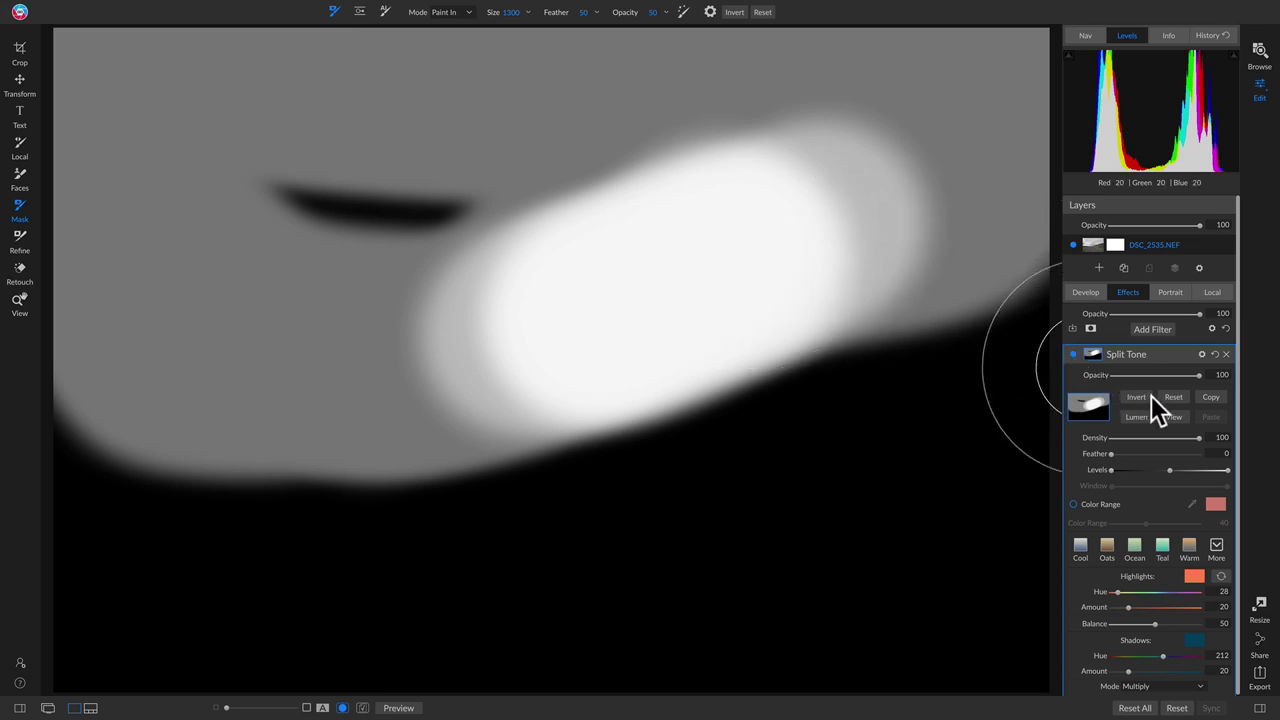
Reset the Split Tone mask to solid white, wiping the sky strokes, and return to the photo view.
{"action": "left_click", "coordinate": [1178, 397]}
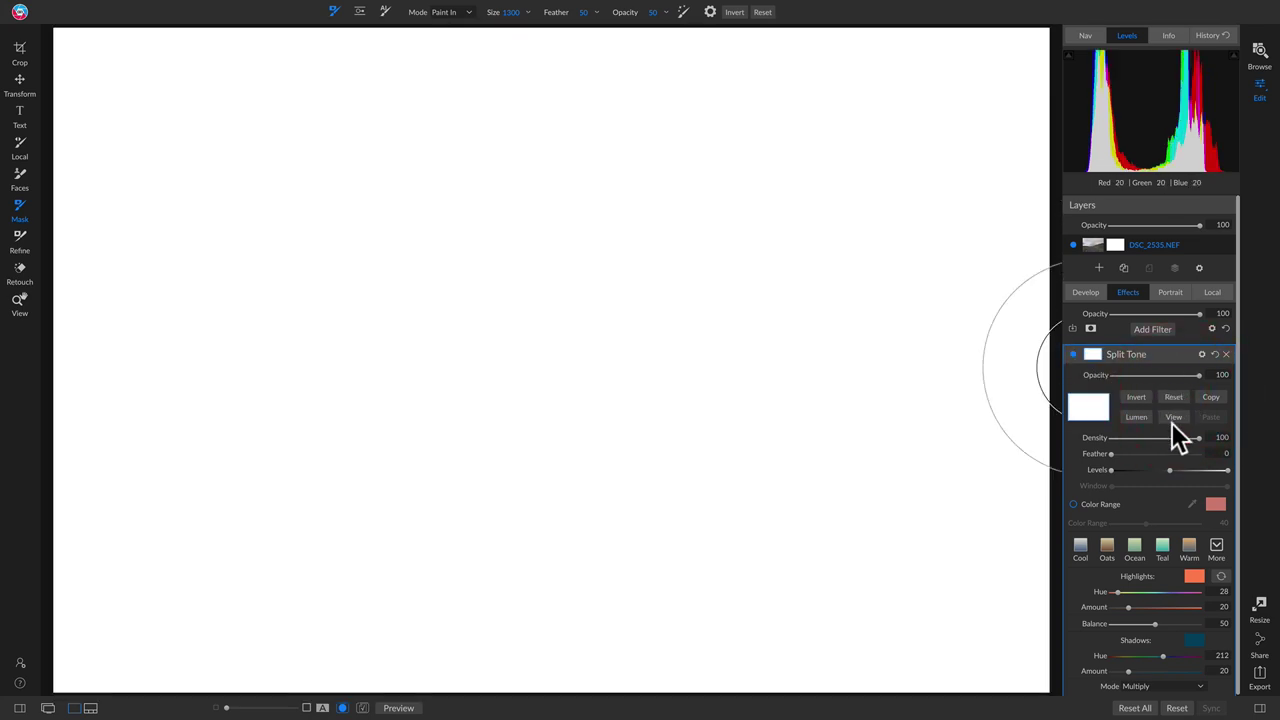
{"action": "left_click", "coordinate": [1175, 419]}
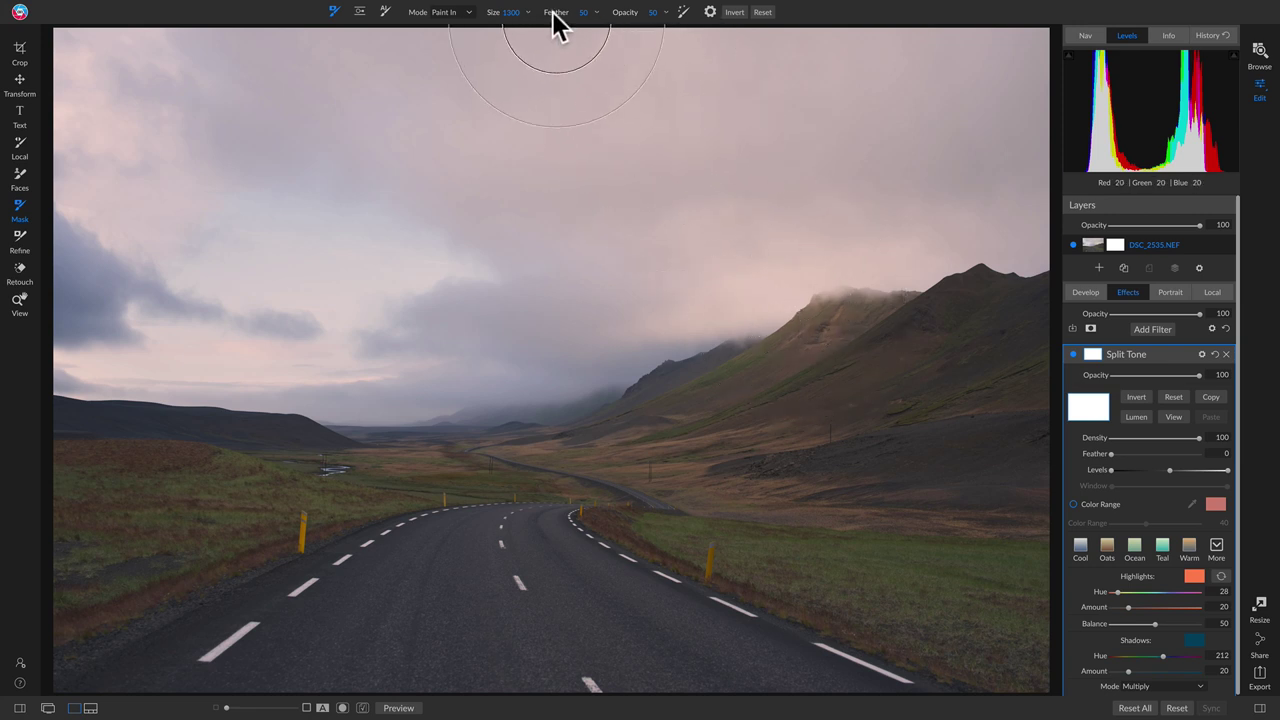
Set the Split Tone brush to Paint Out at size 1300, feather 100, opacity 100.
{"action": "left_click_drag", "start_coordinate": [566, 17], "coordinate": [622, 12]}
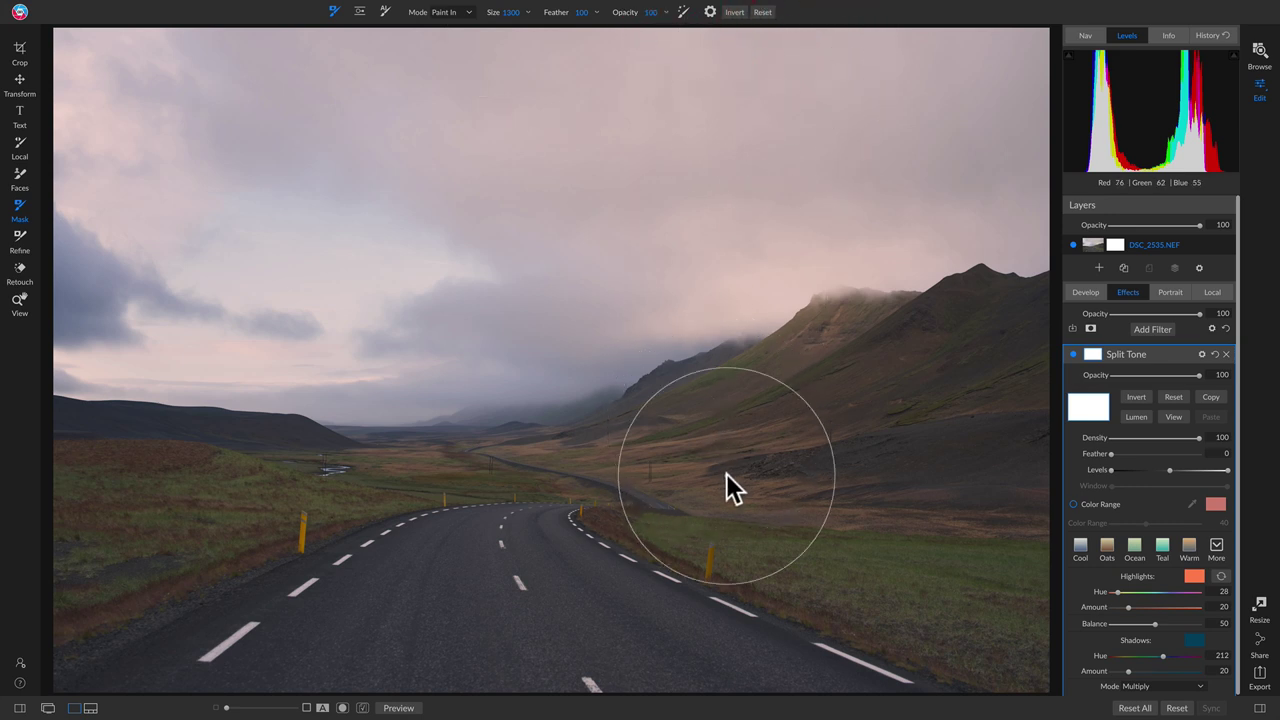
{"action": "left_click", "coordinate": [1174, 417]}
{"action": "left_click", "coordinate": [1174, 417]}
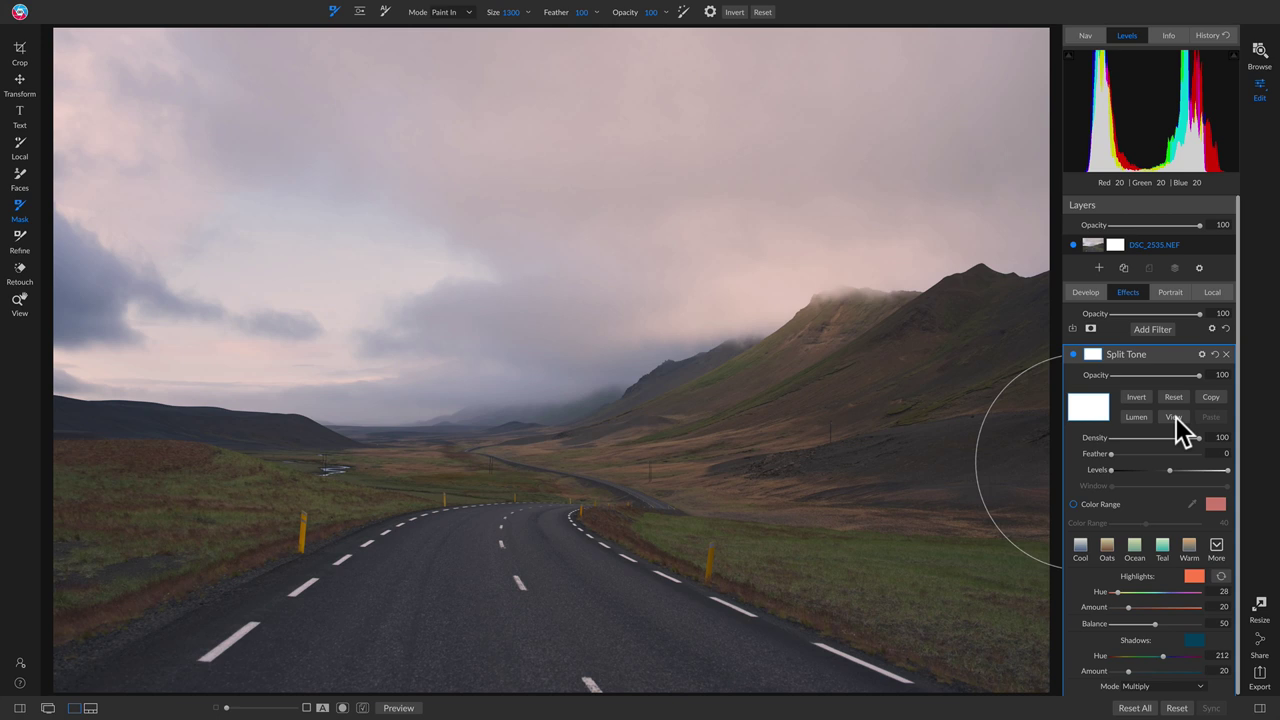
{"action": "left_click", "coordinate": [461, 12]}
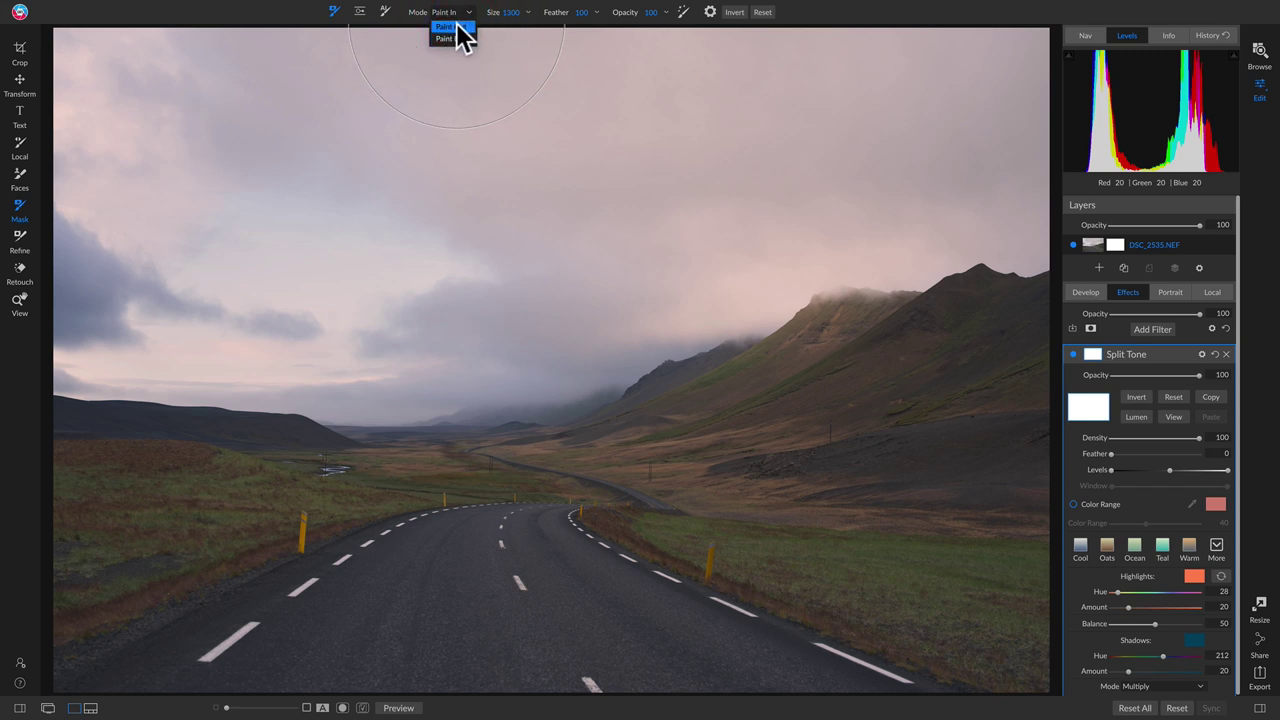
{"action": "left_click", "coordinate": [452, 37]}
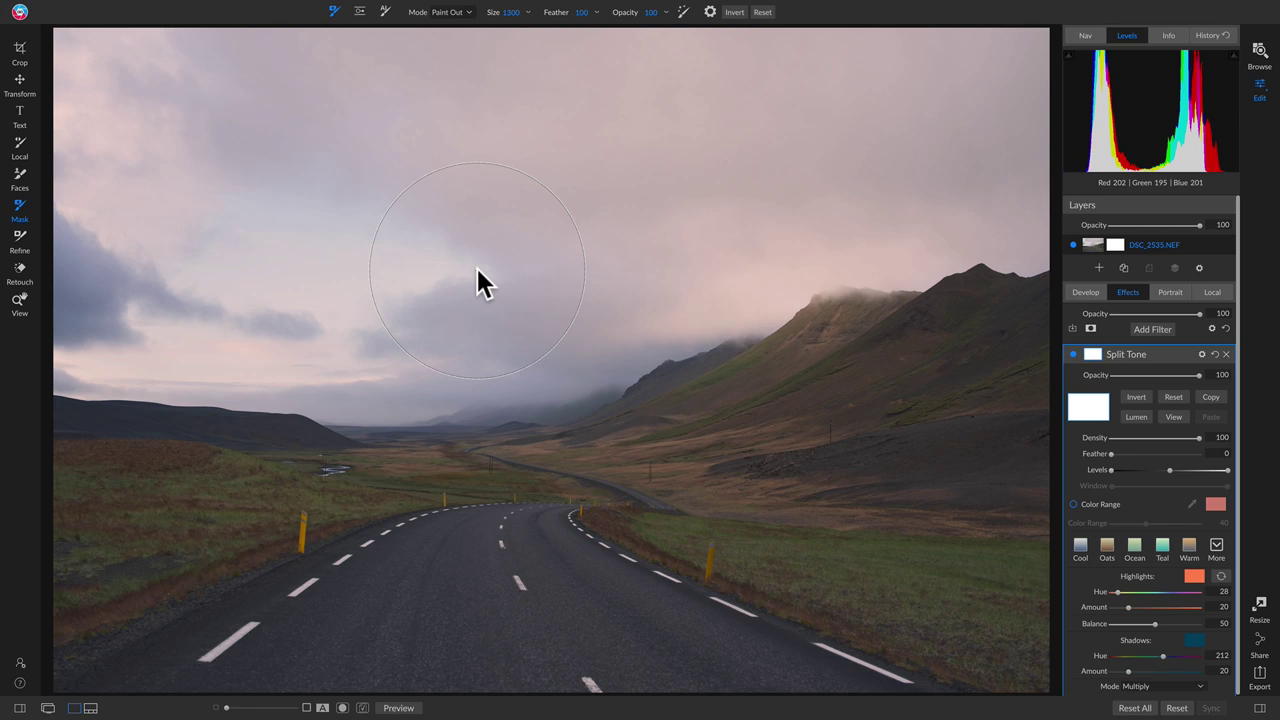
{"action": "key", "text": "x"}
{"action": "key", "text": "x"}
{"action": "key", "text": "x"}
{"action": "key", "text": "x"}
{"action": "key", "text": "x"}
{"action": "key", "text": "x"}
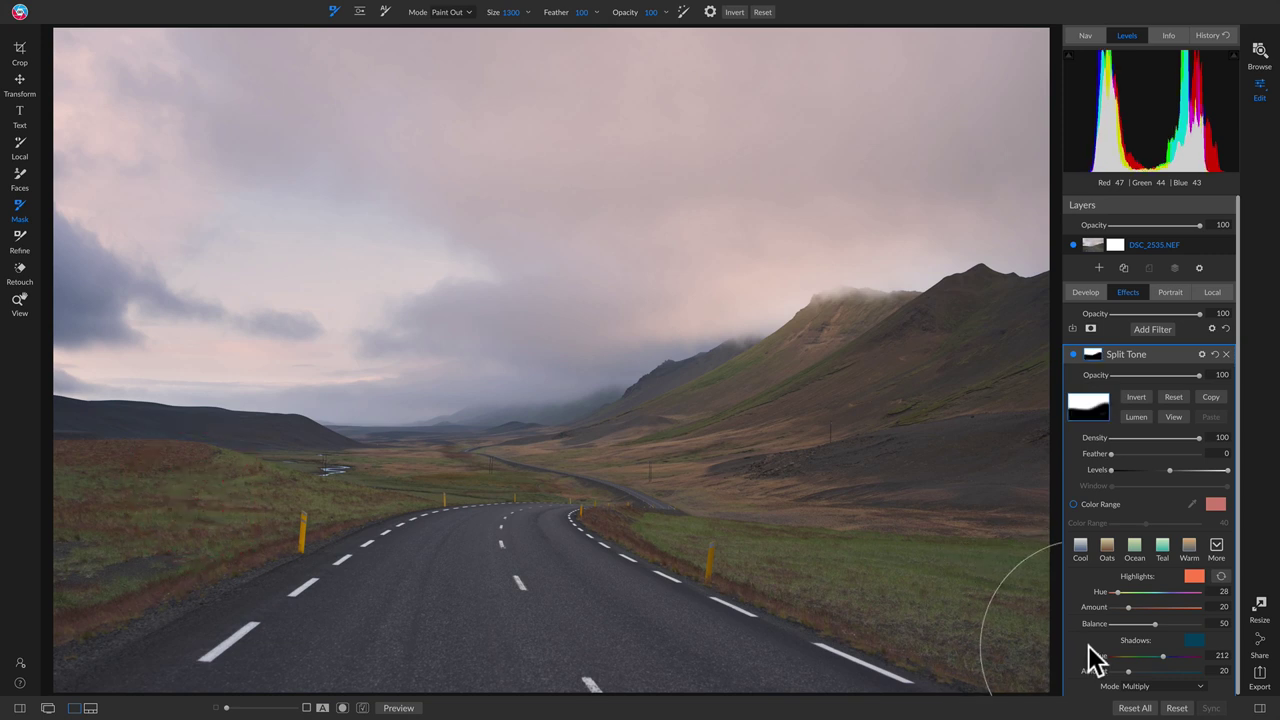
{"action": "left_click", "coordinate": [1174, 416]}
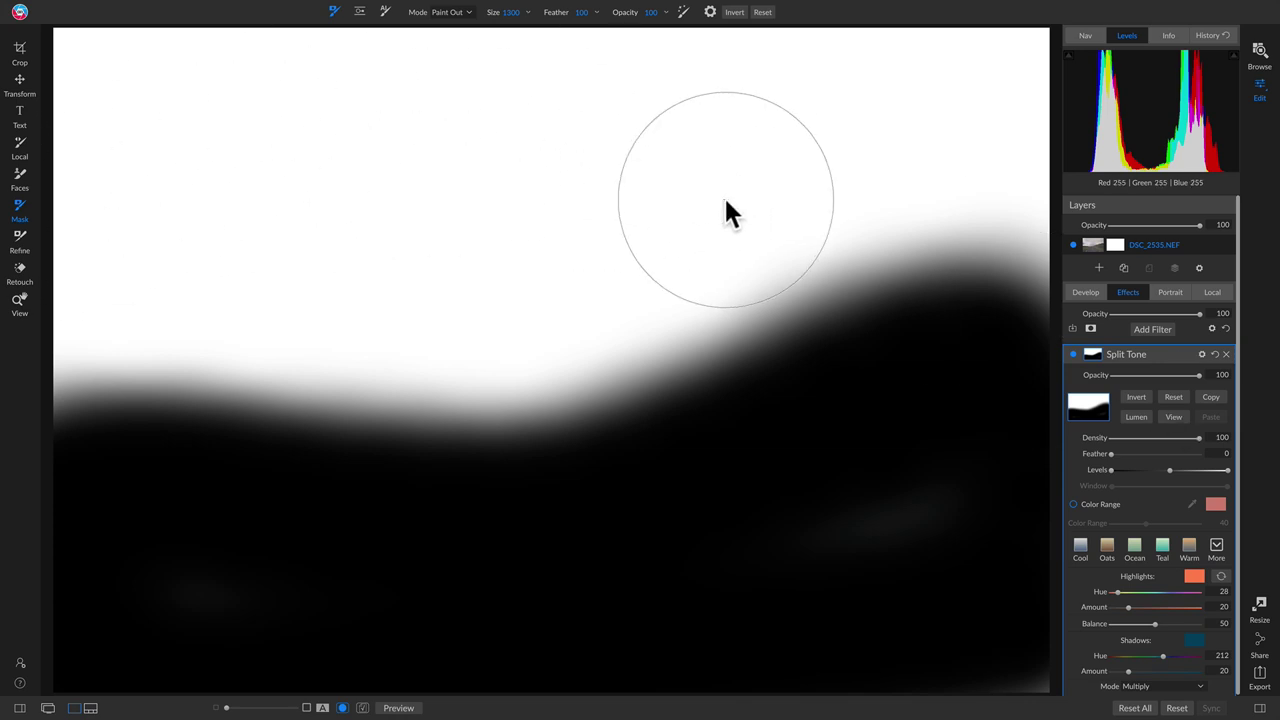
{"action": "left_click", "coordinate": [1175, 416]}
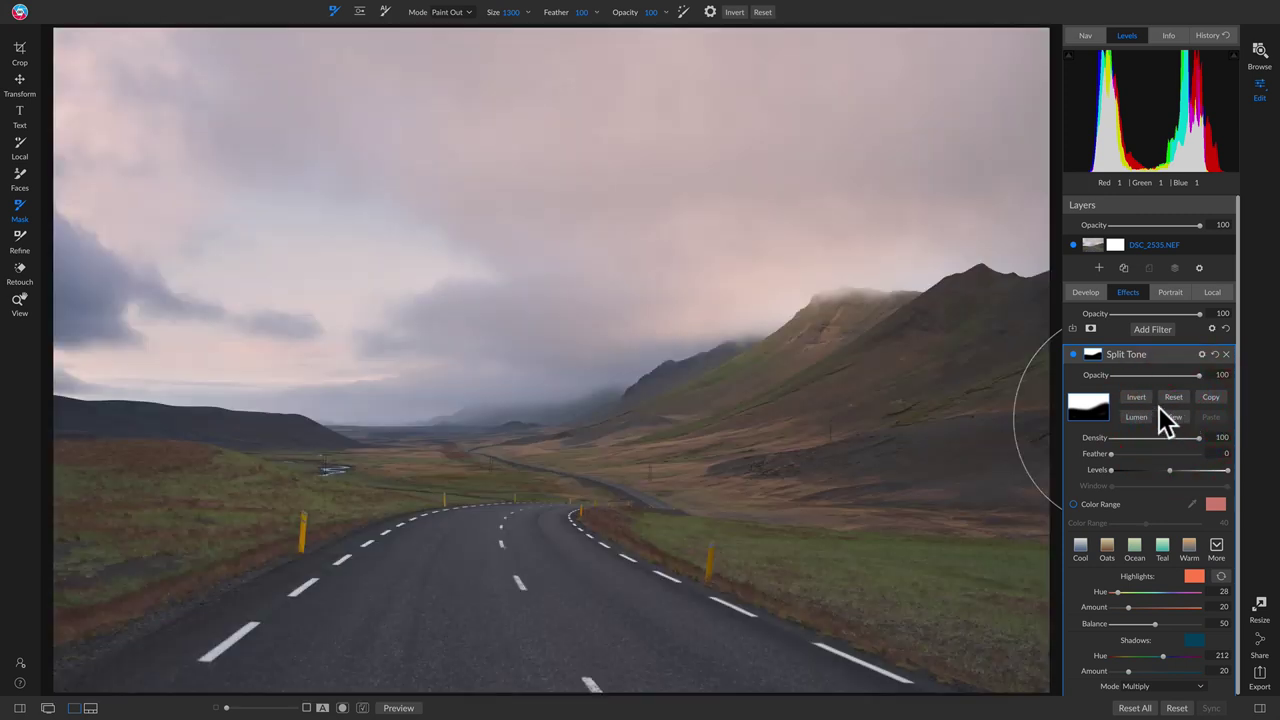
{"action": "left_click", "coordinate": [1073, 354]}
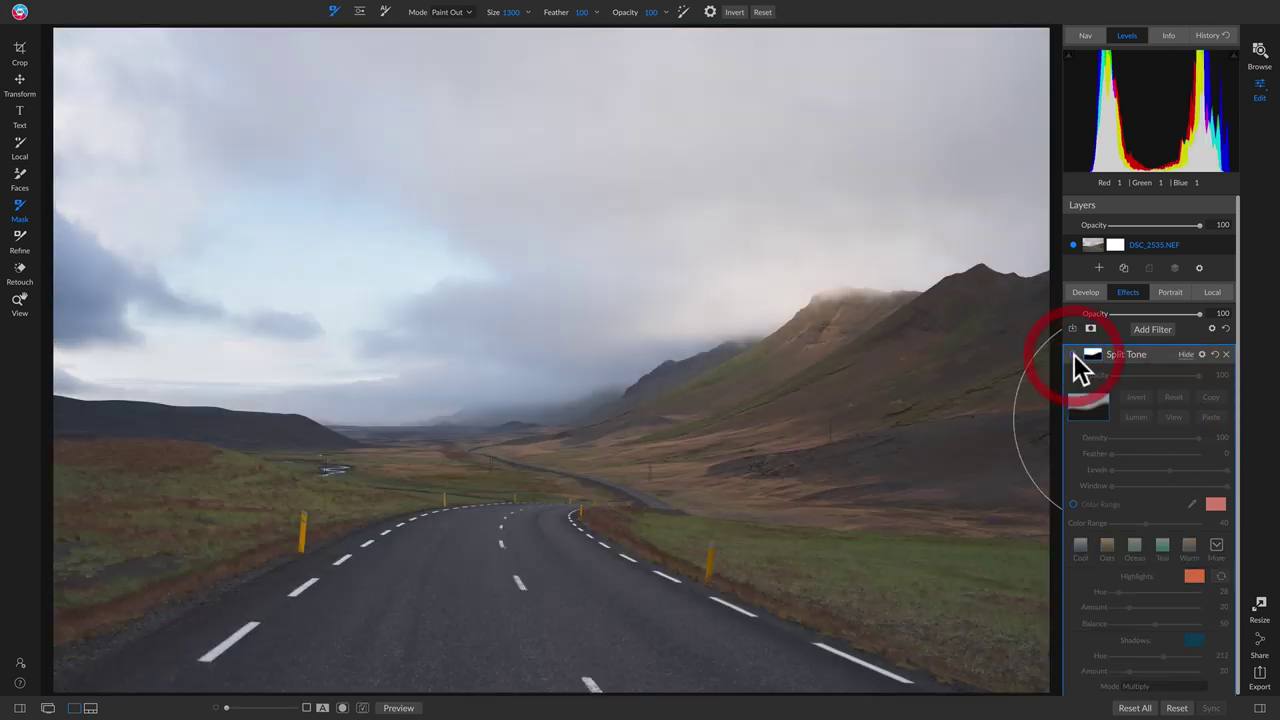
{"action": "left_click", "coordinate": [1074, 355]}
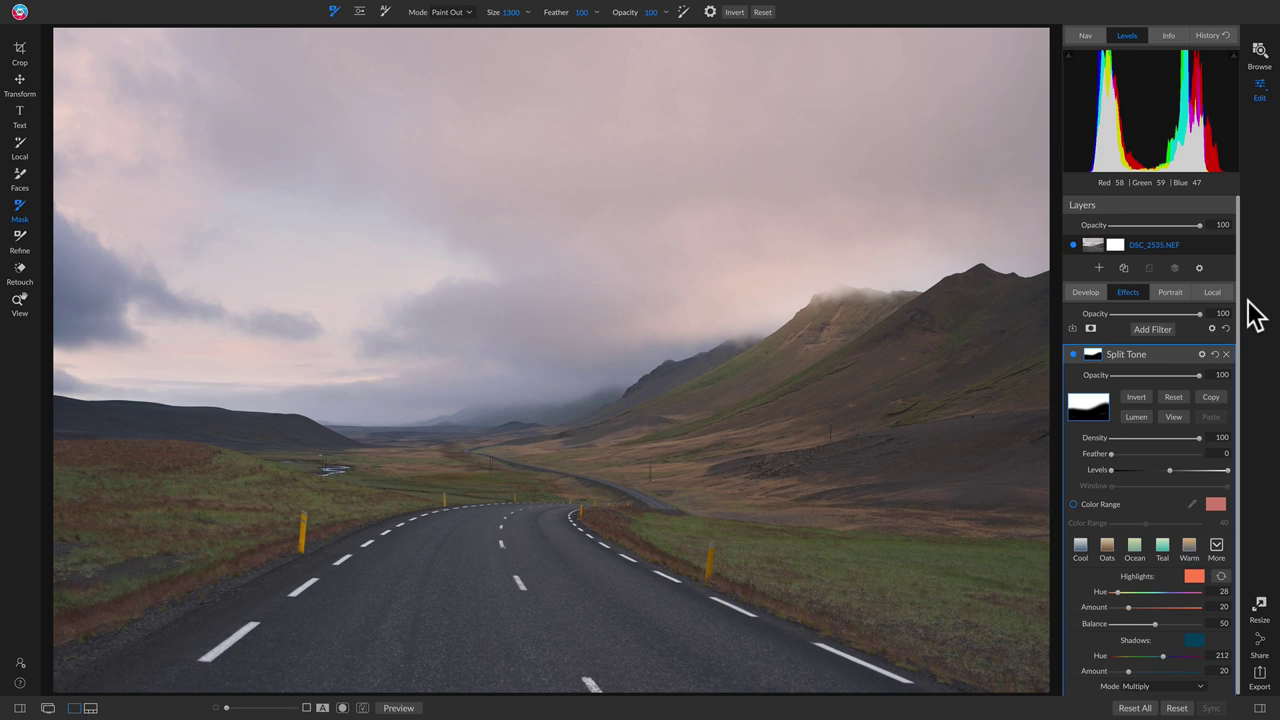
Add a Curves filter with lifted midtones and the black point at In 27, then toggle it to compare.
{"action": "left_click", "coordinate": [1145, 329]}
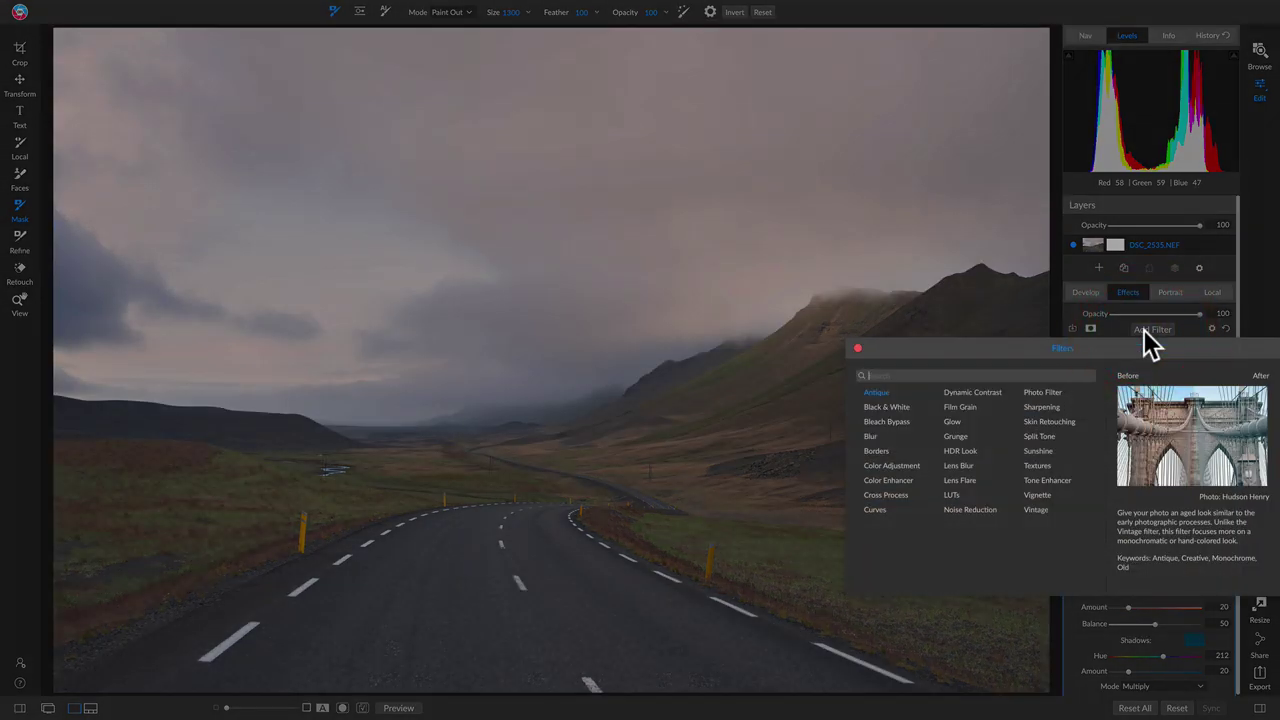
{"action": "left_click", "coordinate": [881, 507]}
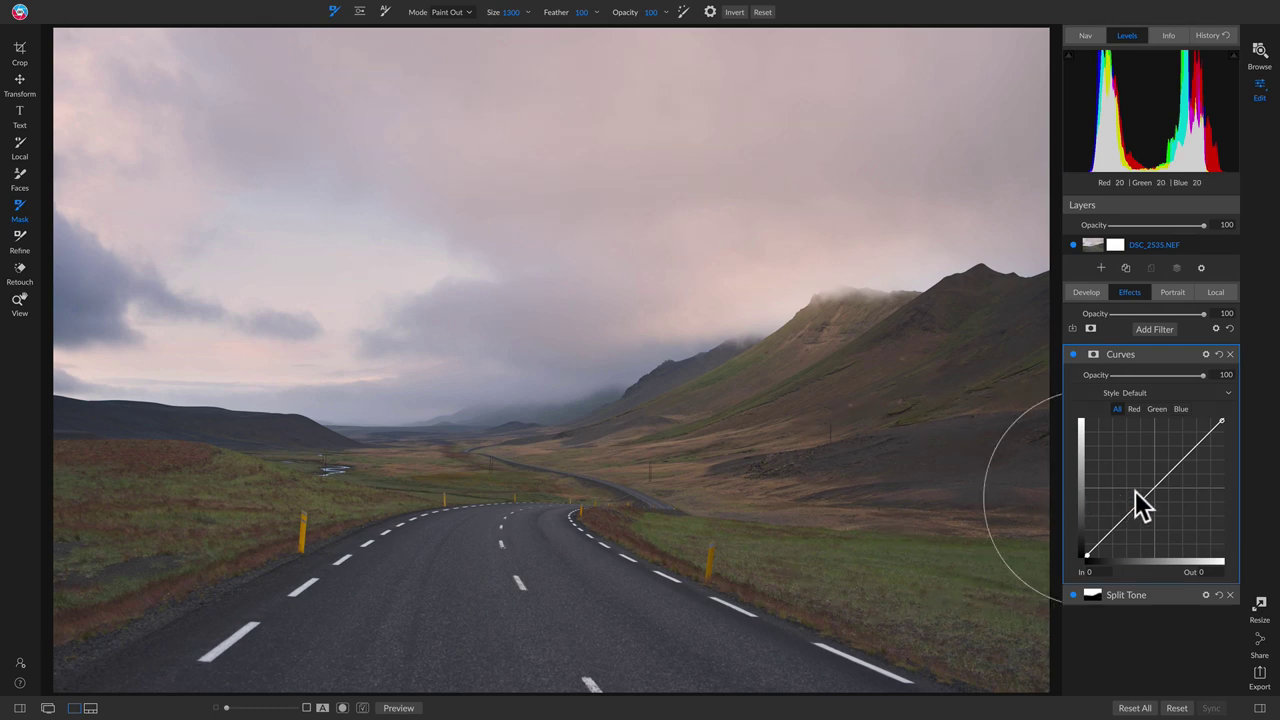
{"action": "left_click_drag", "start_coordinate": [1155, 487], "coordinate": [1154, 472]}
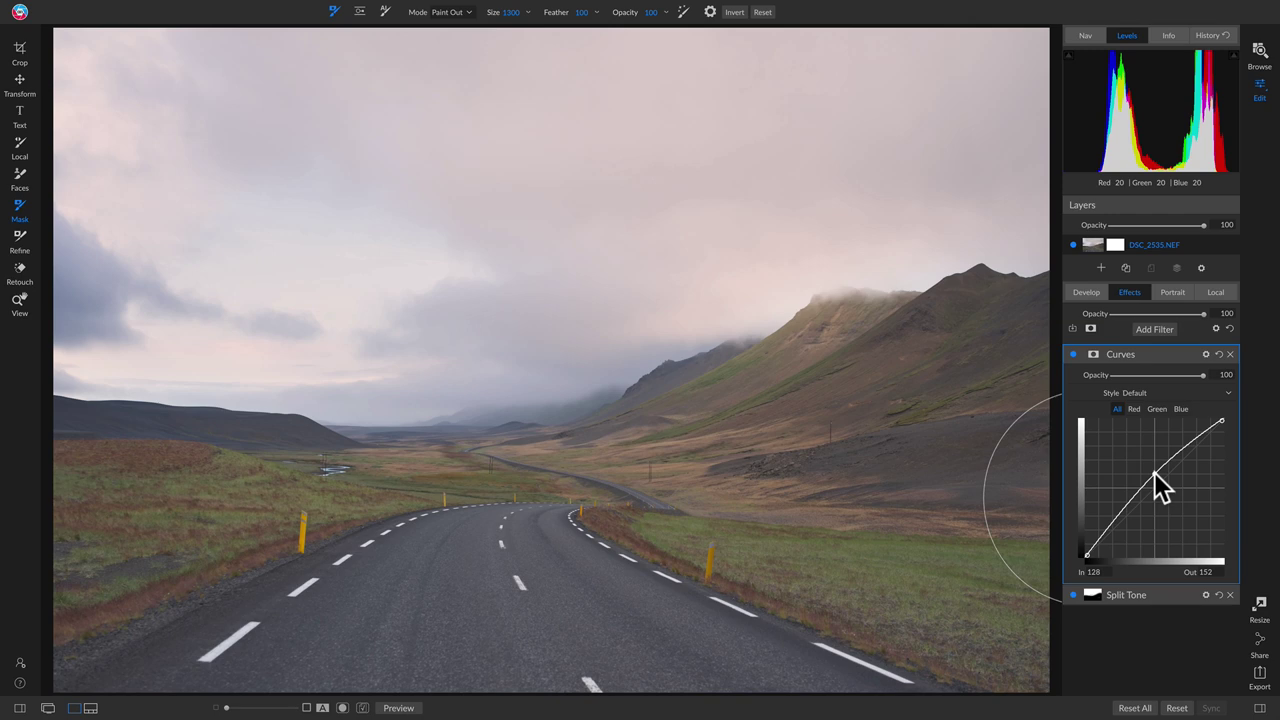
{"action": "left_click", "coordinate": [1093, 566]}
{"action": "left_click_drag", "start_coordinate": [1093, 566], "coordinate": [1106, 568]}
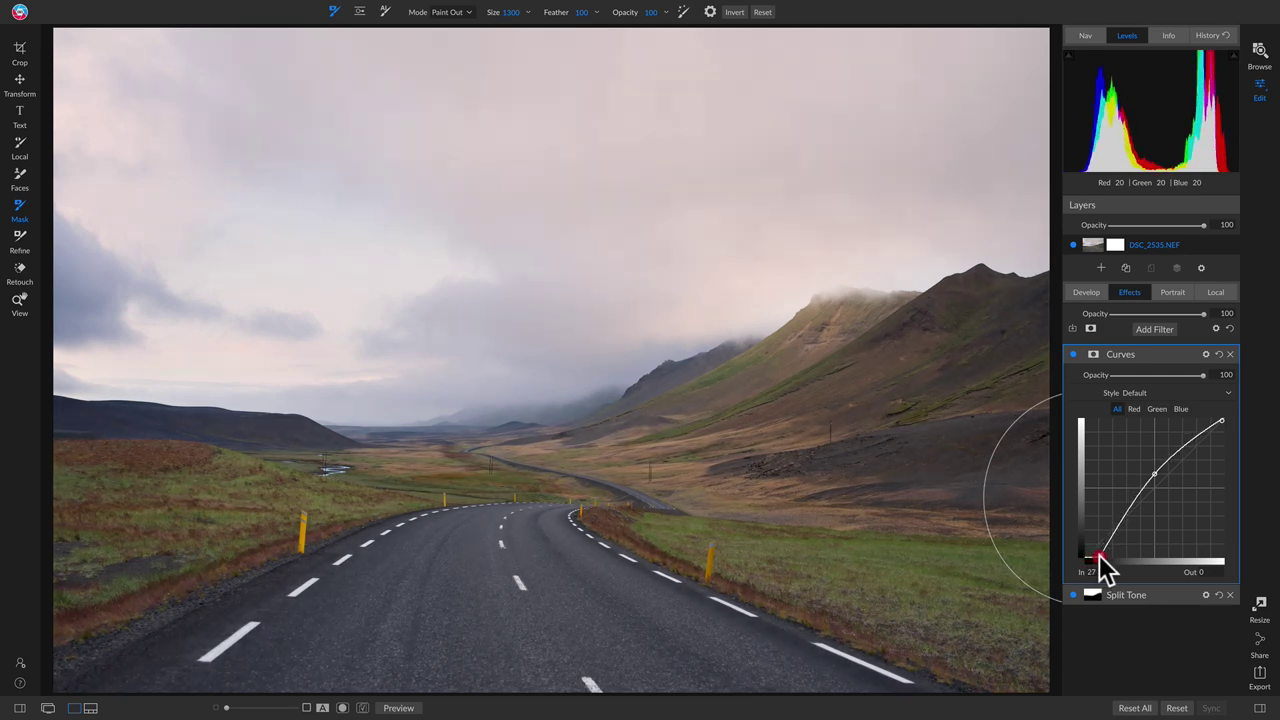
{"action": "left_click", "coordinate": [1073, 354]}
{"action": "left_click", "coordinate": [1072, 354]}
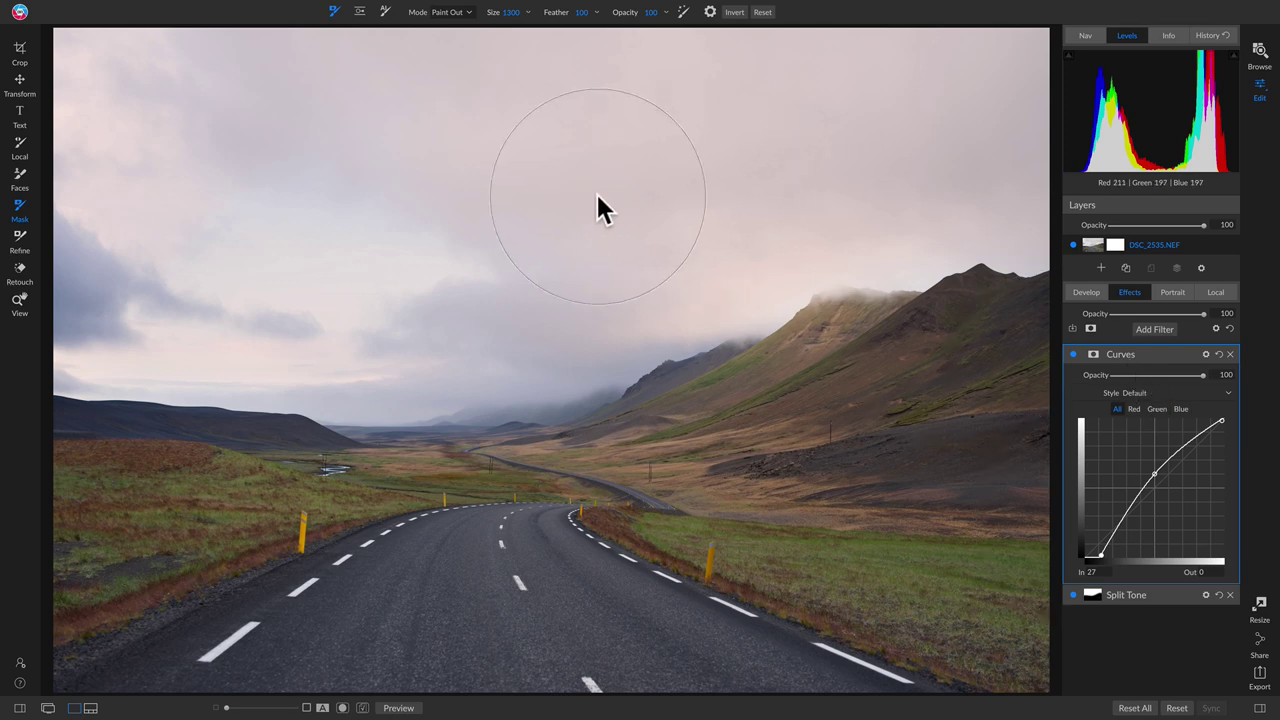
Enlarge the brush to 1900, paint Curves out of the whole sky, and preview the original.
{"action": "key", "text": "bracketright"}
{"action": "key", "text": "bracketright"}
{"action": "key", "text": "bracketright"}
{"action": "key", "text": "bracketright"}
{"action": "key", "text": "bracketright"}
{"action": "key", "text": "bracketright"}
{"action": "mouse_move", "coordinate": [623, 170]}
{"action": "left_mouse_down"}
{"action": "mouse_move", "coordinate": [820, 106]}
{"action": "mouse_move", "coordinate": [980, 115]}
{"action": "mouse_move", "coordinate": [960, 157]}
{"action": "mouse_move", "coordinate": [689, 246]}
{"action": "mouse_move", "coordinate": [343, 331]}
{"action": "mouse_move", "coordinate": [86, 254]}
{"action": "mouse_move", "coordinate": [74, 171]}
{"action": "mouse_move", "coordinate": [315, 59]}
{"action": "mouse_move", "coordinate": [657, 57]}
{"action": "mouse_move", "coordinate": [814, 77]}
{"action": "left_mouse_up"}
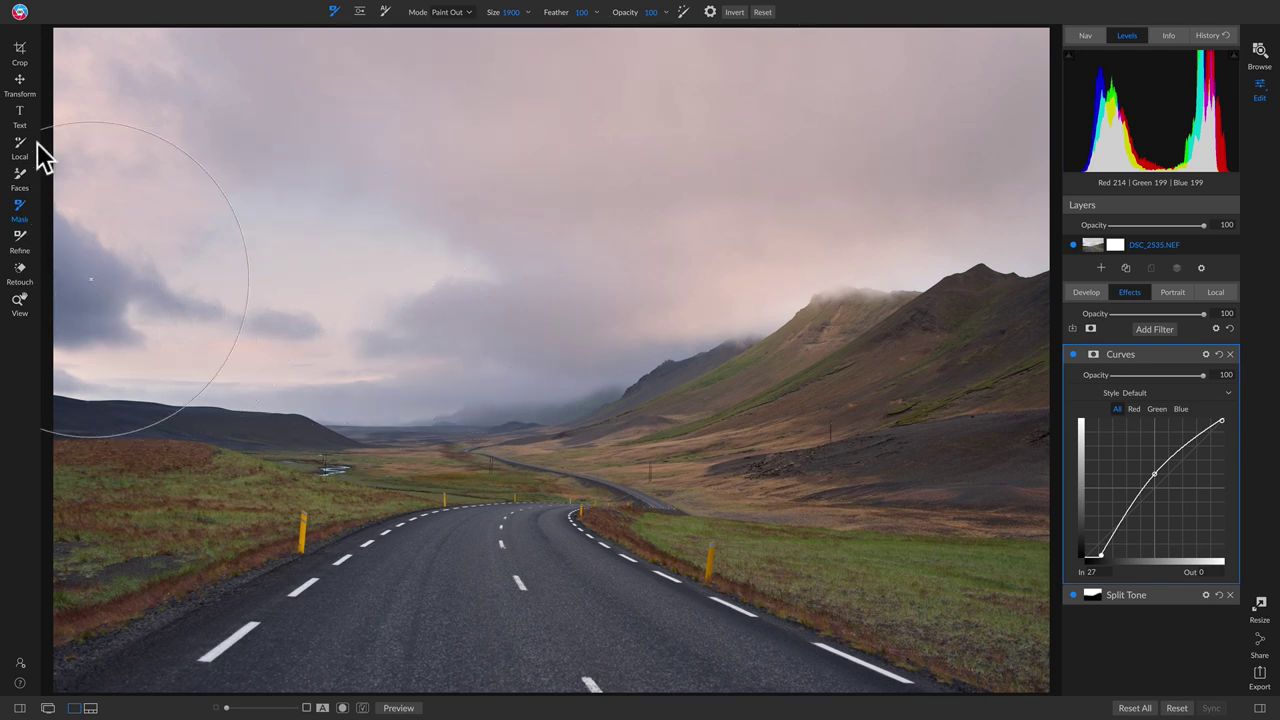
{"action": "mouse_move", "coordinate": [106, 91]}
{"action": "left_mouse_down"}
{"action": "mouse_move", "coordinate": [491, 51]}
{"action": "mouse_move", "coordinate": [1040, 178]}
{"action": "left_mouse_up"}
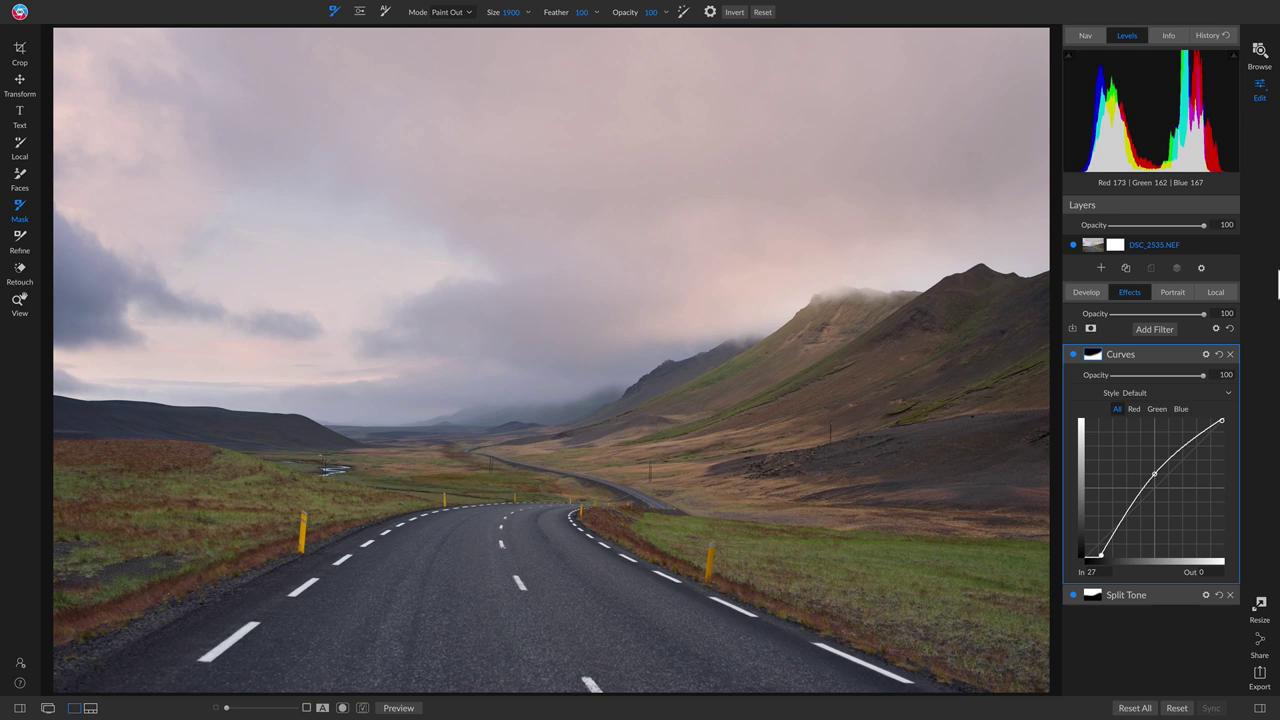
{"action": "key", "text": "backslash"}
{"action": "key", "text": "backslash"}
{"action": "key", "text": "backslash"}
{"action": "key", "text": "backslash"}
Switch to the Local panel and show the Adjustment layer's mask settings (density 100, feather 0).
{"action": "left_click", "coordinate": [1218, 292]}
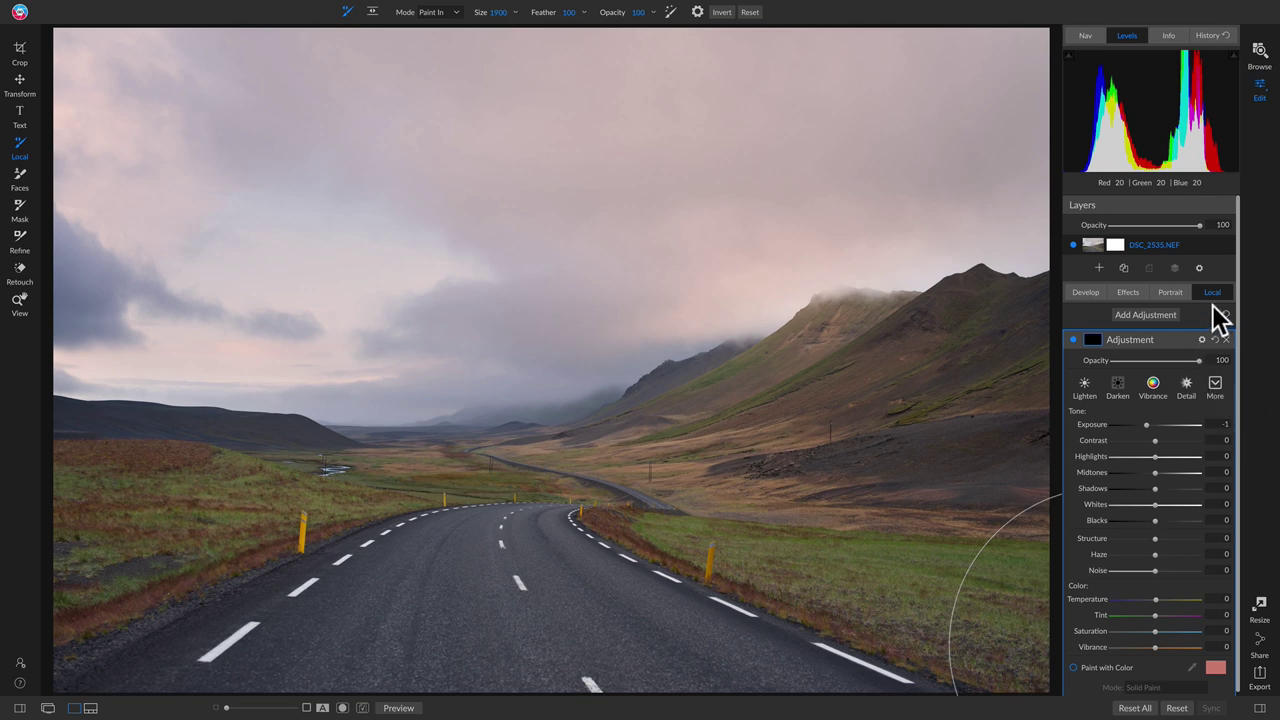
{"action": "left_click", "coordinate": [1094, 341]}
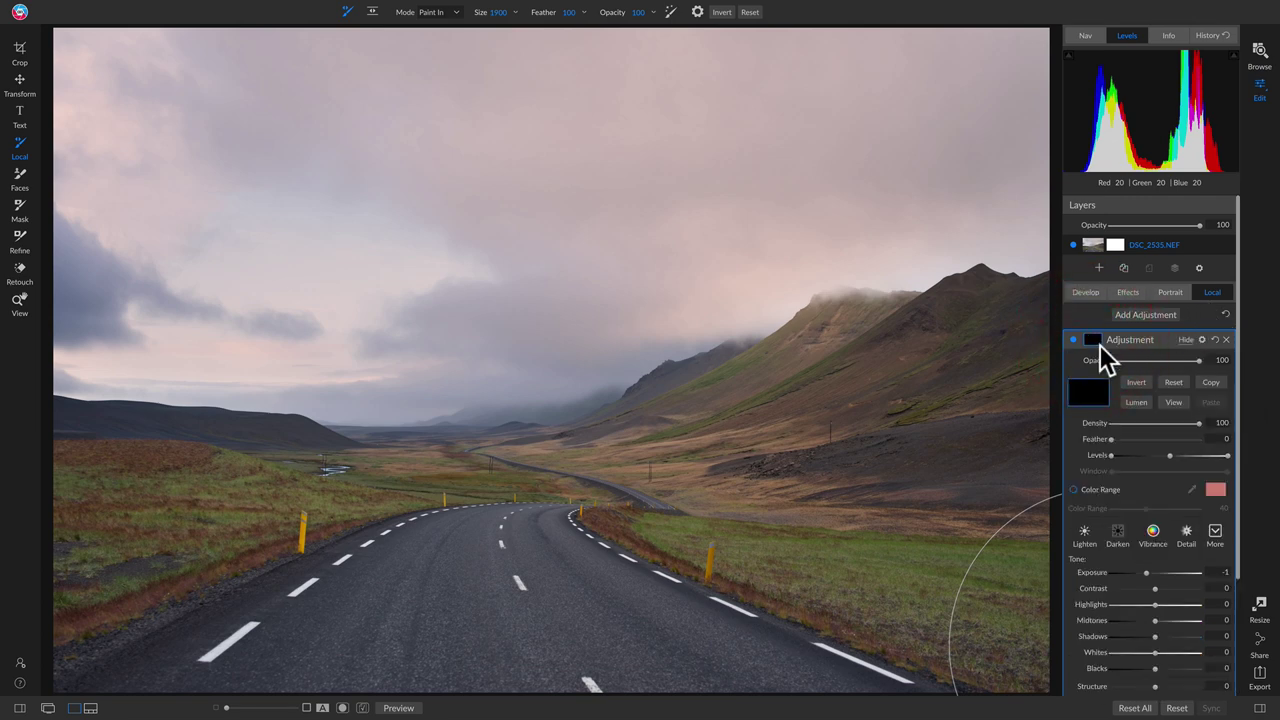
{"action": "left_click", "coordinate": [1128, 292]}
{"action": "left_click", "coordinate": [1149, 329]}
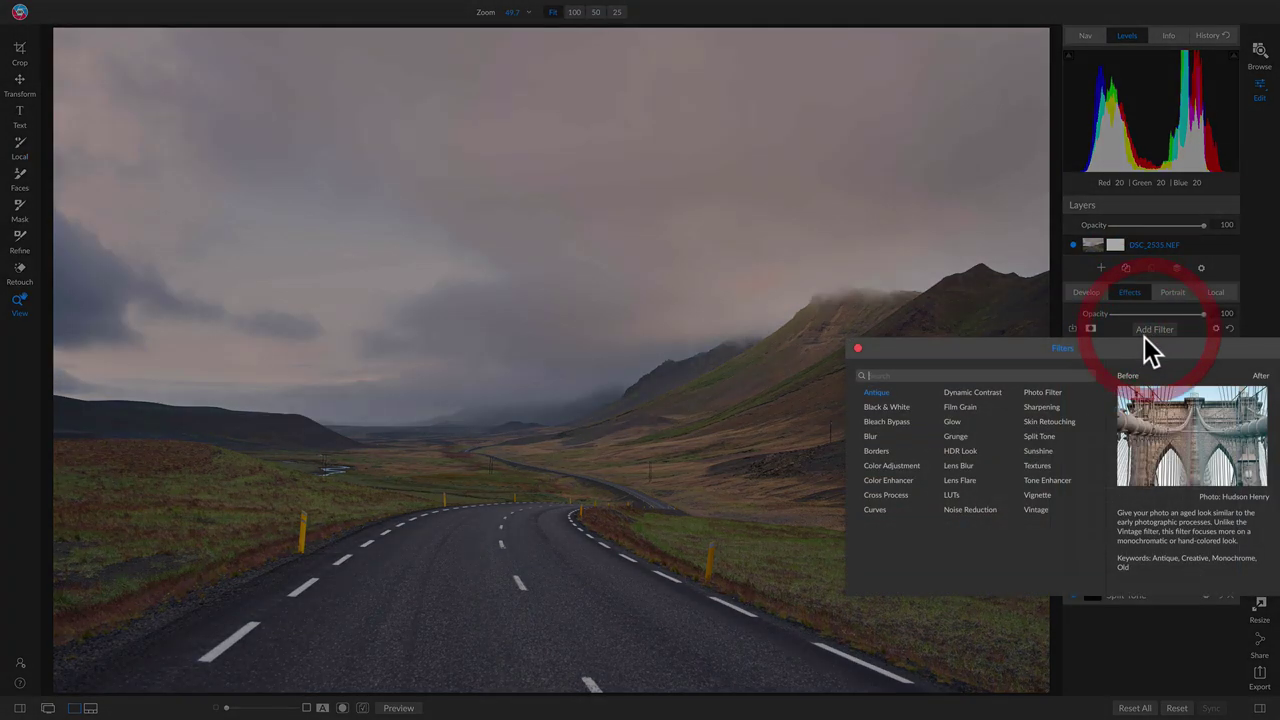
{"action": "left_click", "coordinate": [1042, 394]}
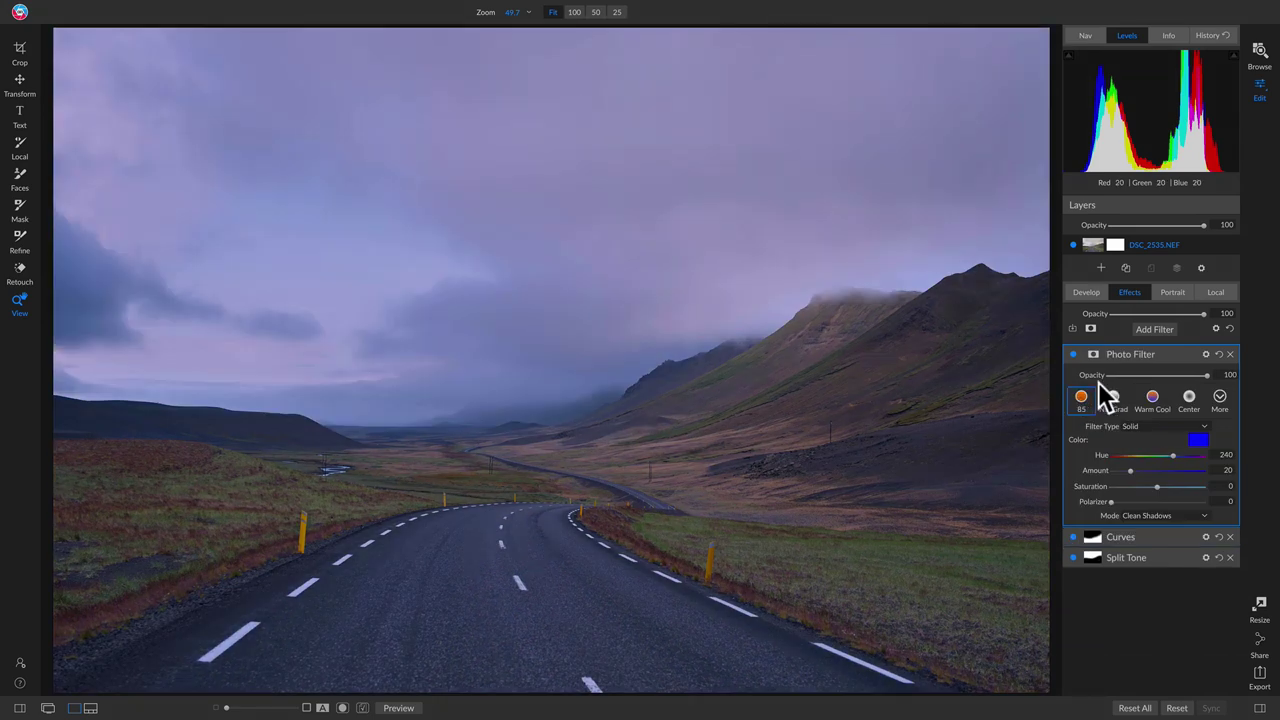
{"action": "left_click", "coordinate": [1103, 361]}
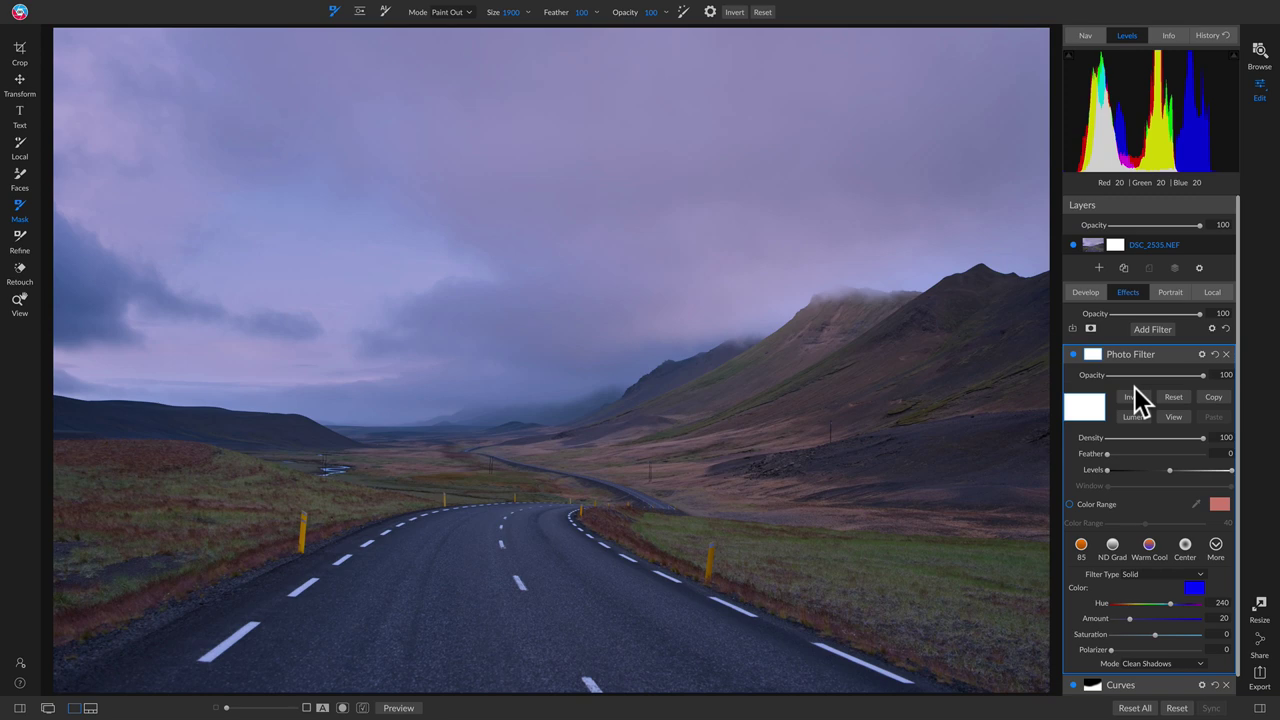
{"action": "left_click", "coordinate": [1225, 355]}
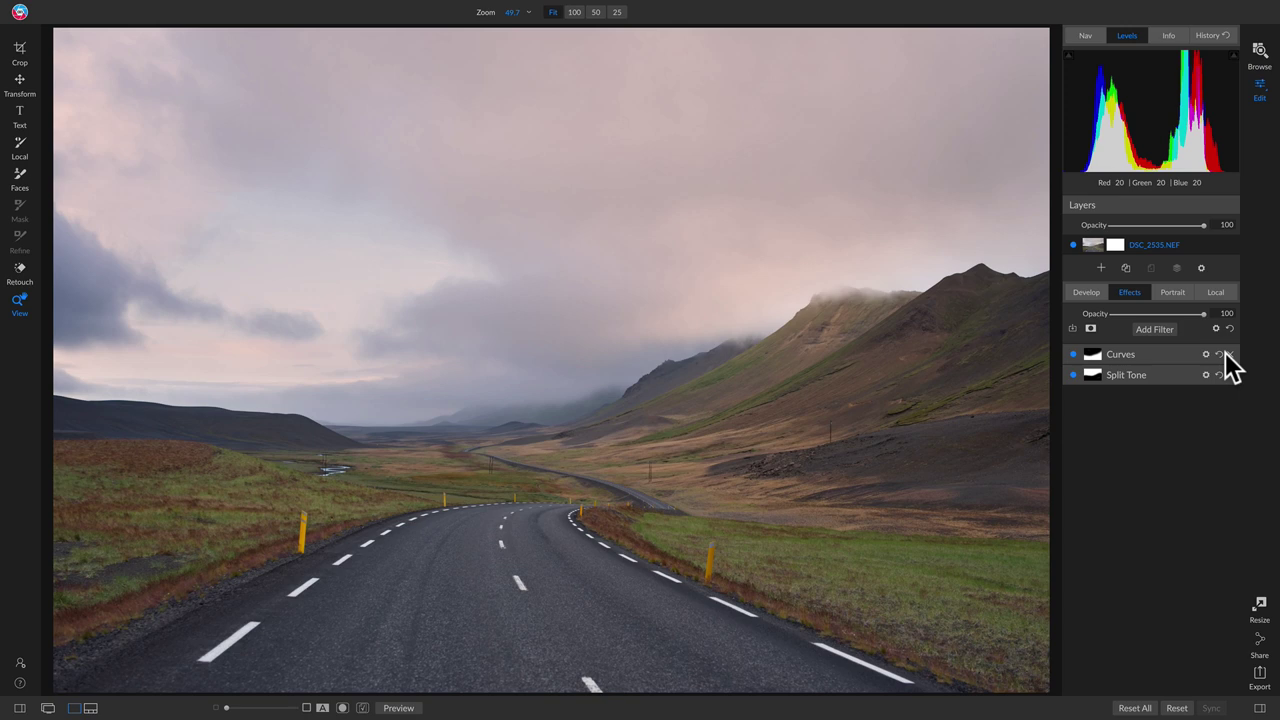
{"action": "left_click", "coordinate": [1214, 292]}
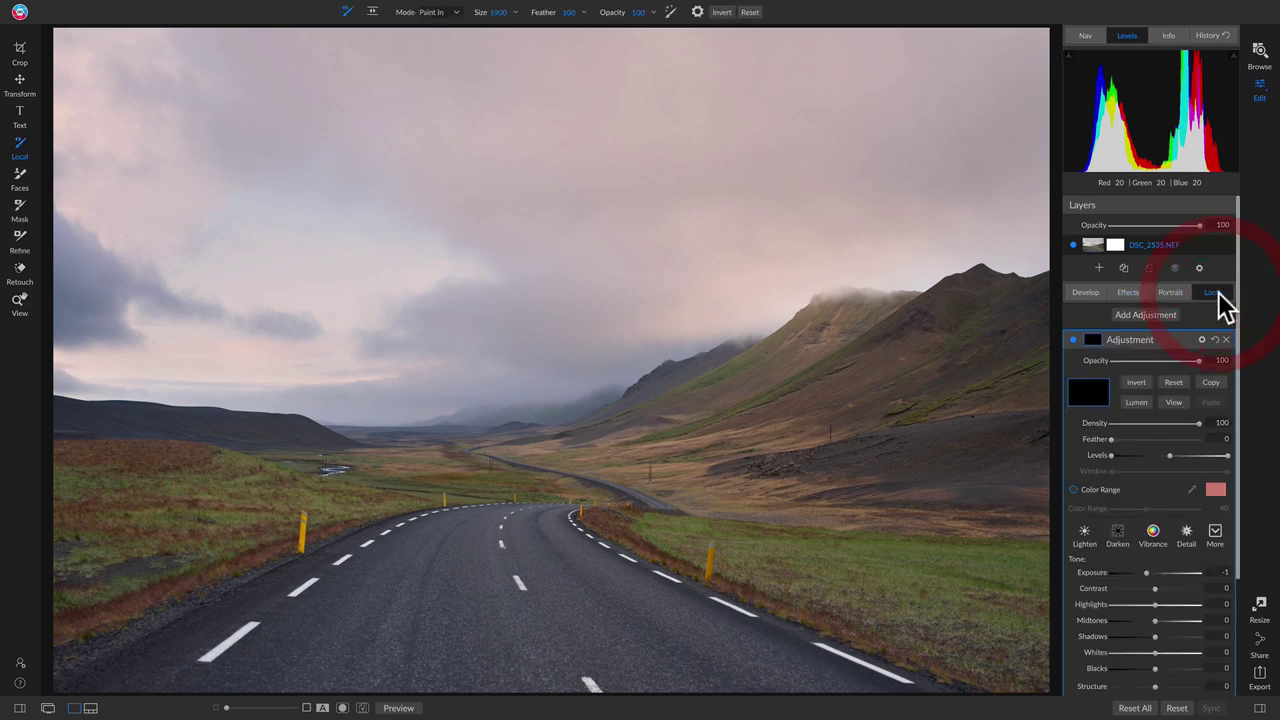
Apply the Detail preset to the Local Adjustment, then show the base layer's mask options.
{"action": "left_click", "coordinate": [1186, 532]}
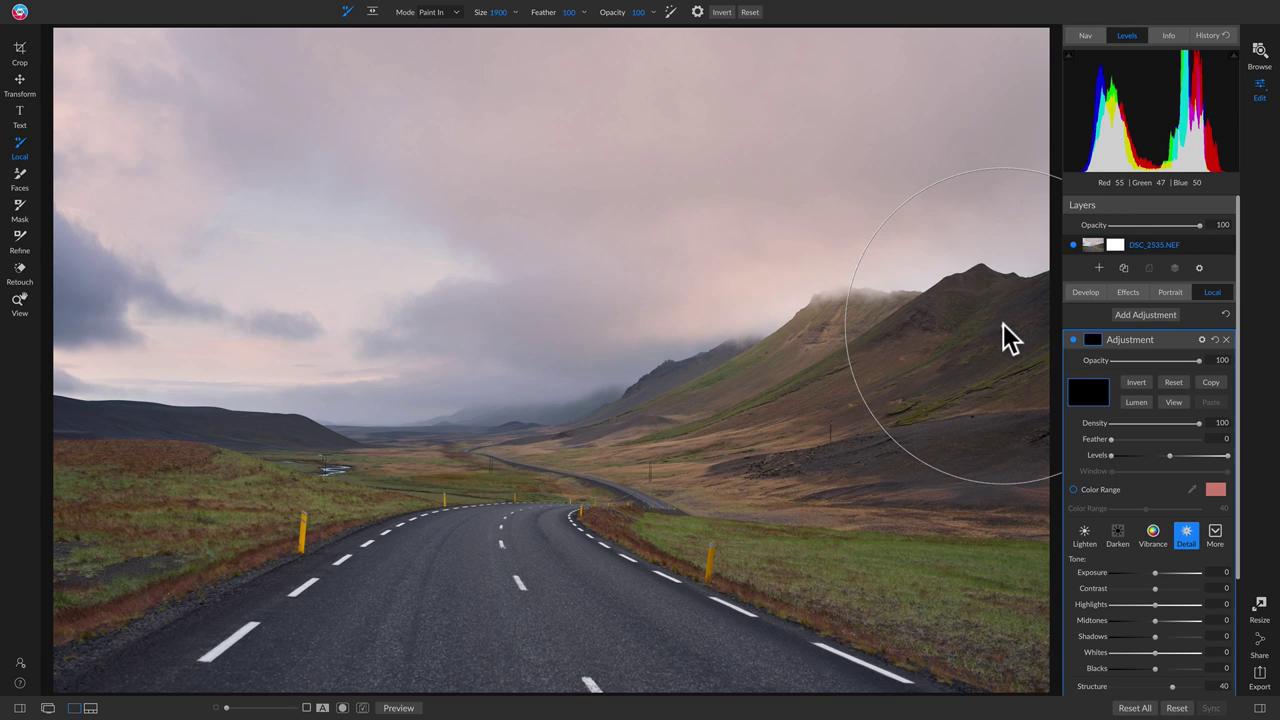
{"action": "left_click", "coordinate": [1130, 246]}
{"action": "left_click", "coordinate": [1132, 246]}
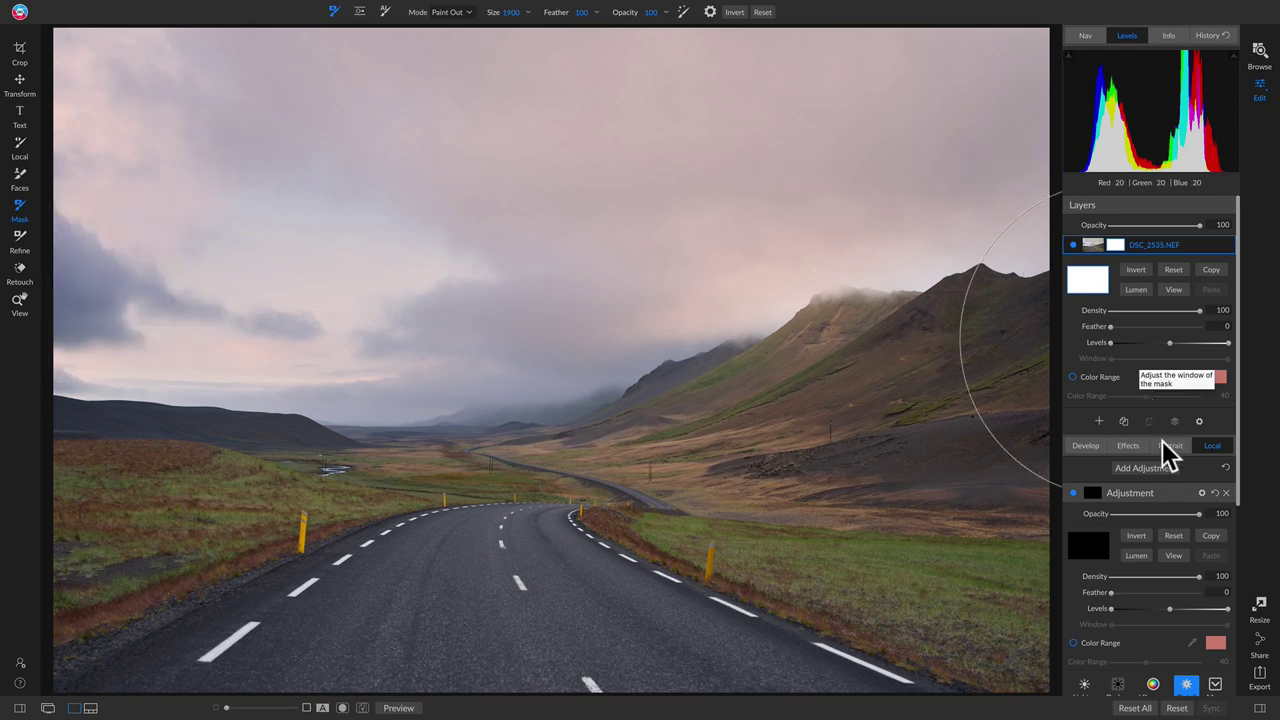
Select the Local Adjustment layer and show its mask options with the Paint In brush at size 1900.
{"action": "left_click", "coordinate": [1091, 494]}
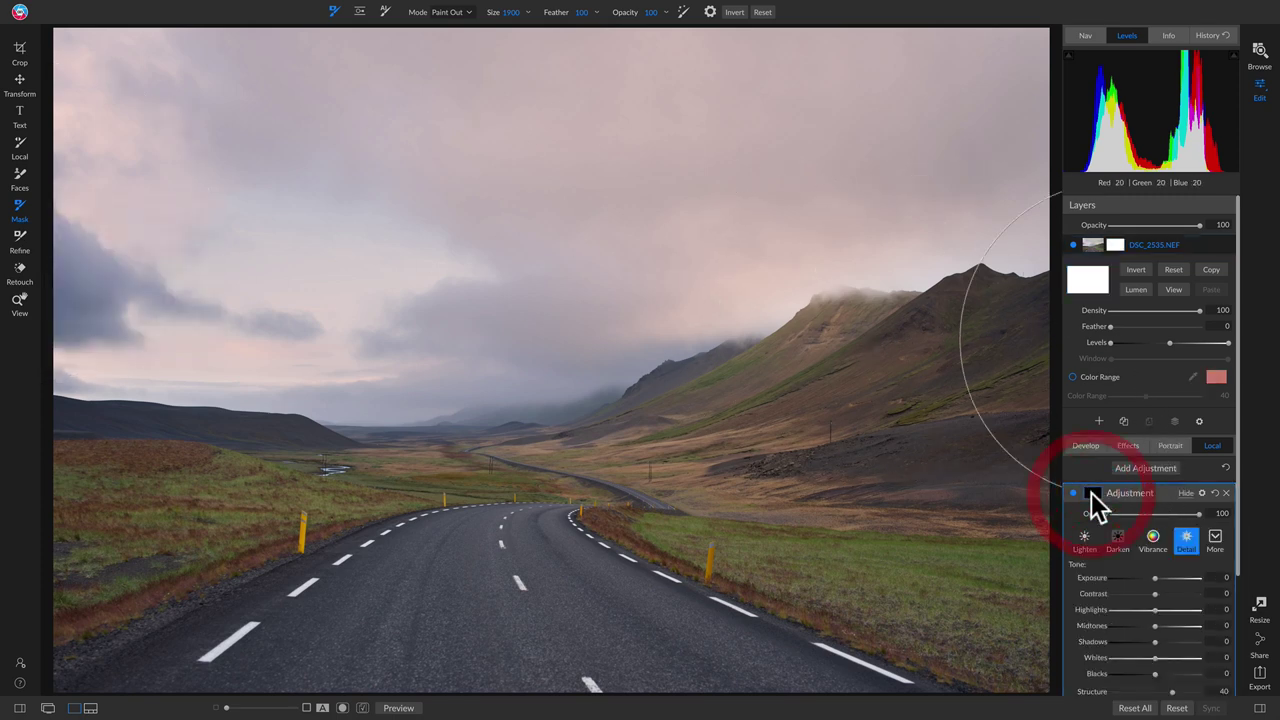
{"action": "left_click", "coordinate": [1092, 493]}
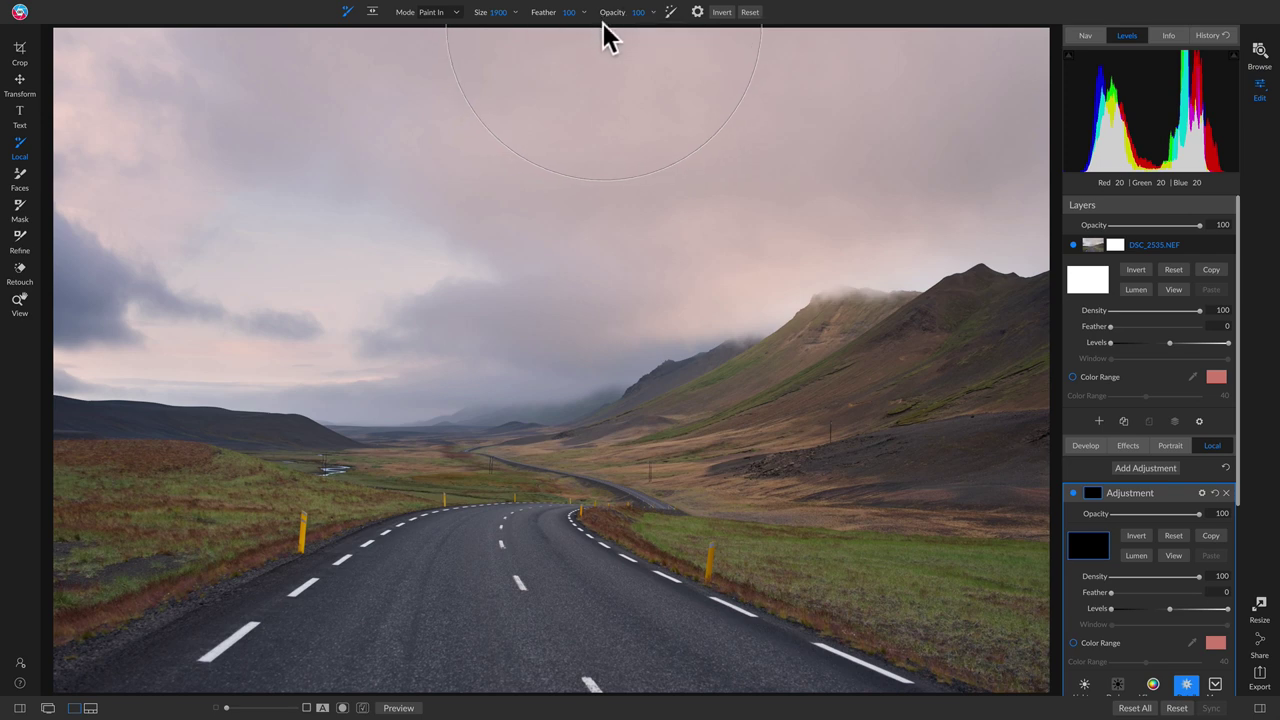
Paint the Detail adjustment onto the grass and road, then check the black-and-white mask.
{"action": "mouse_move", "coordinate": [163, 608]}
{"action": "left_mouse_down"}
{"action": "mouse_move", "coordinate": [226, 566]}
{"action": "mouse_move", "coordinate": [218, 592]}
{"action": "mouse_move", "coordinate": [130, 511]}
{"action": "mouse_move", "coordinate": [294, 558]}
{"action": "mouse_move", "coordinate": [634, 568]}
{"action": "mouse_move", "coordinate": [794, 545]}
{"action": "mouse_move", "coordinate": [1039, 393]}
{"action": "mouse_move", "coordinate": [1024, 468]}
{"action": "mouse_move", "coordinate": [975, 569]}
{"action": "mouse_move", "coordinate": [669, 568]}
{"action": "mouse_move", "coordinate": [669, 520]}
{"action": "mouse_move", "coordinate": [791, 491]}
{"action": "mouse_move", "coordinate": [906, 440]}
{"action": "mouse_move", "coordinate": [950, 440]}
{"action": "left_mouse_up"}
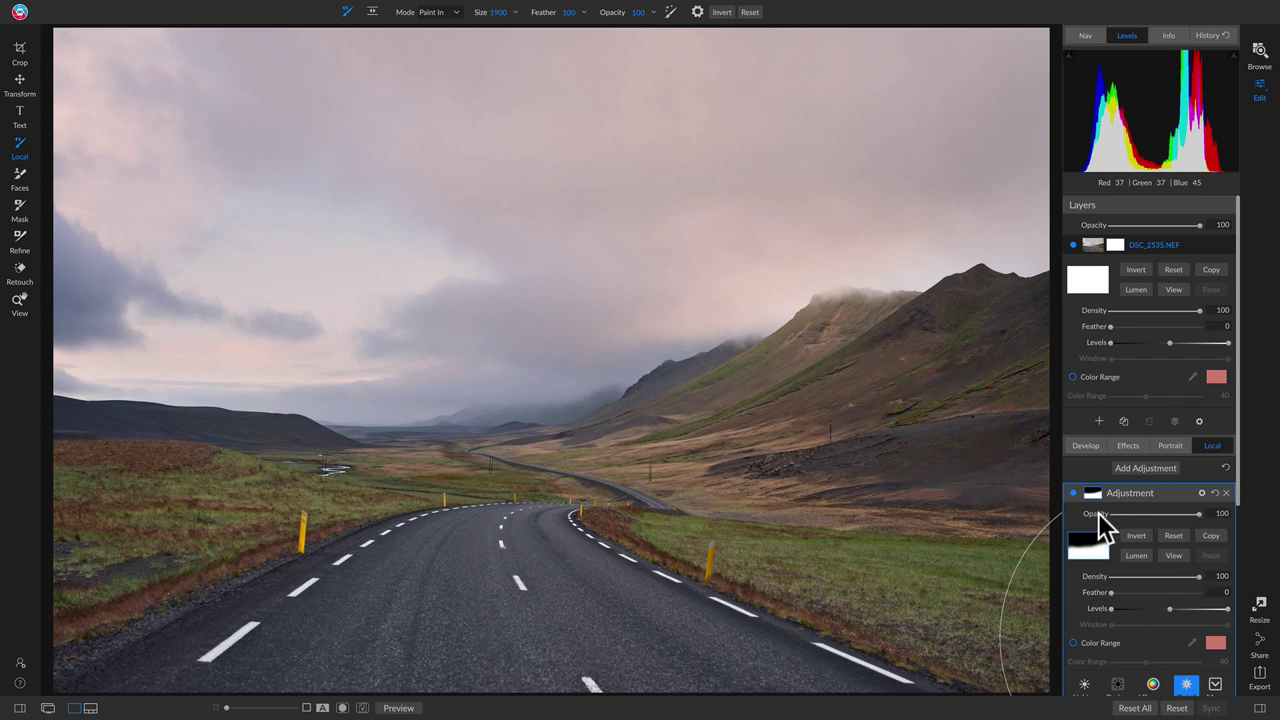
{"action": "left_click", "coordinate": [1174, 555]}
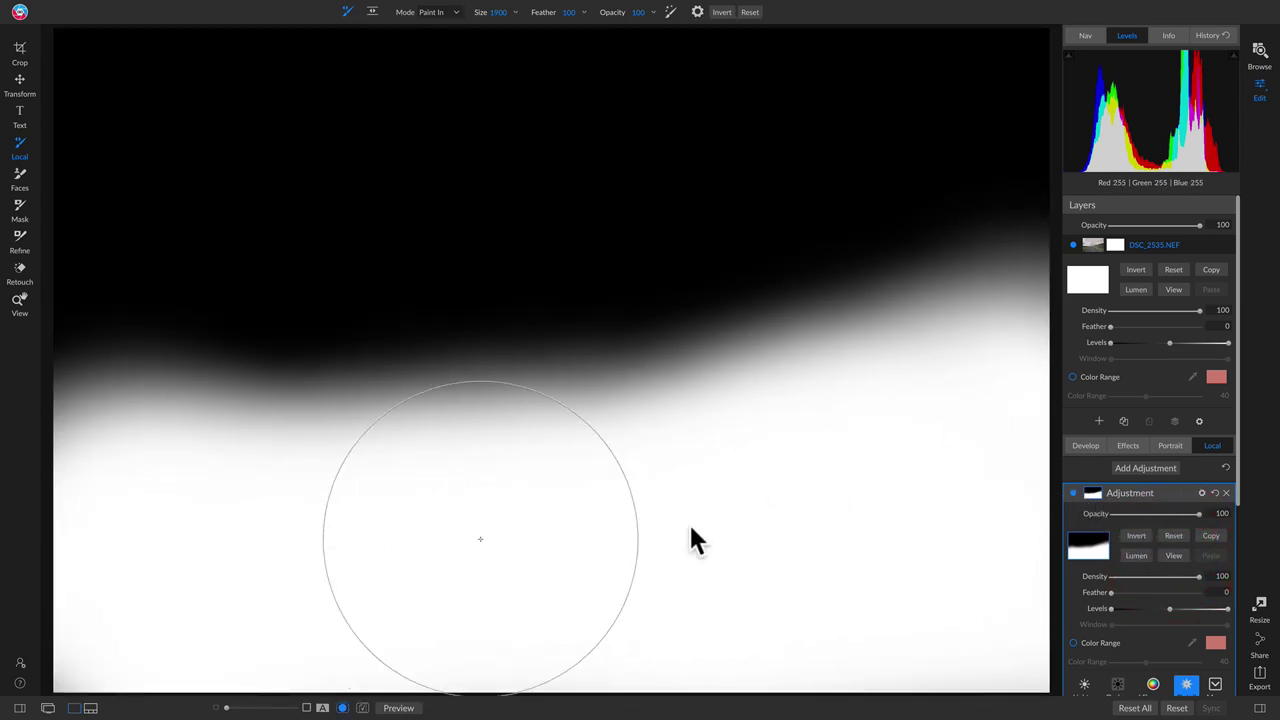
{"action": "left_click", "coordinate": [1174, 555]}
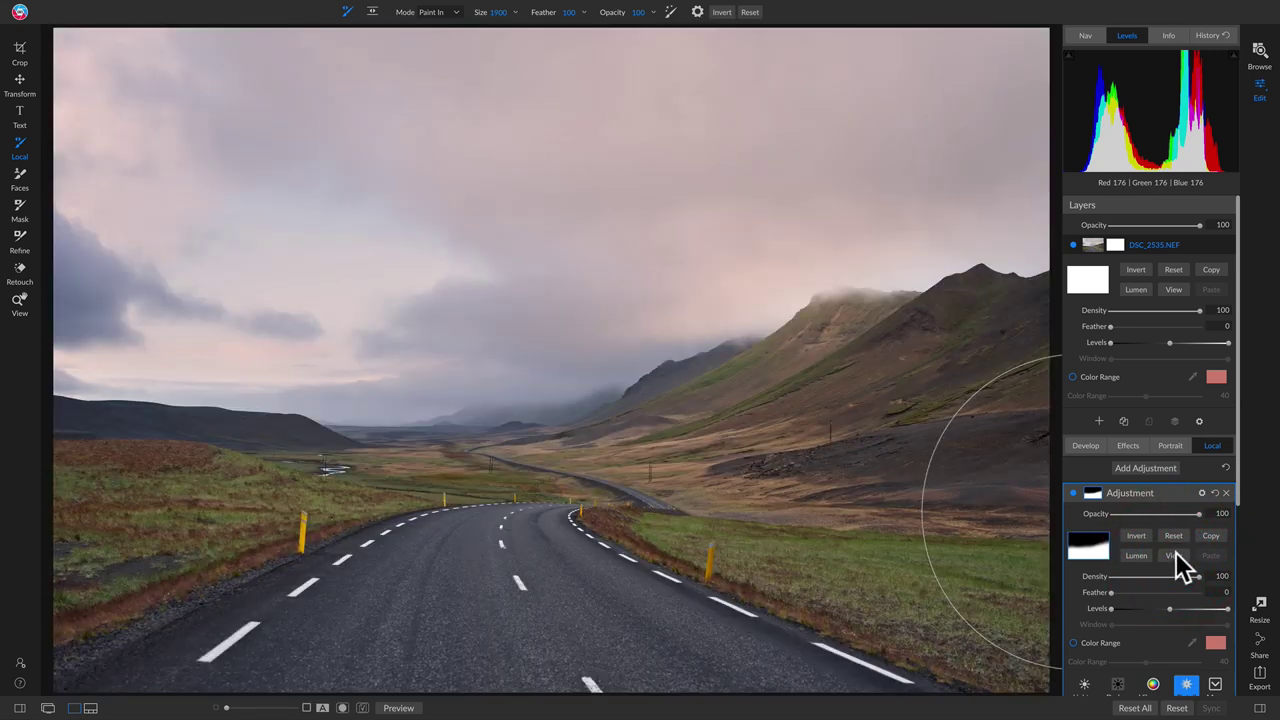
Toggle the Local Adjustment off and on twice to compare, then preview the unedited original.
{"action": "left_click", "coordinate": [1072, 490]}
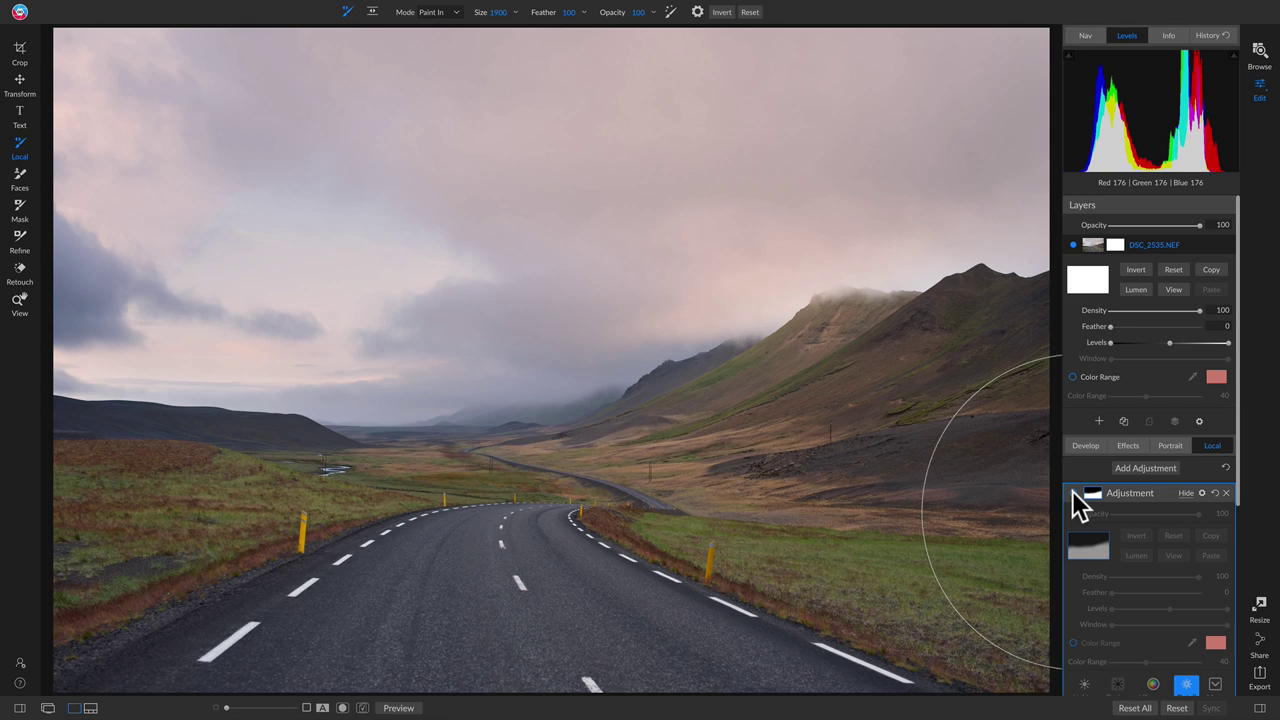
{"action": "left_click", "coordinate": [1072, 490]}
{"action": "left_click", "coordinate": [1072, 490]}
{"action": "left_click", "coordinate": [1072, 492]}
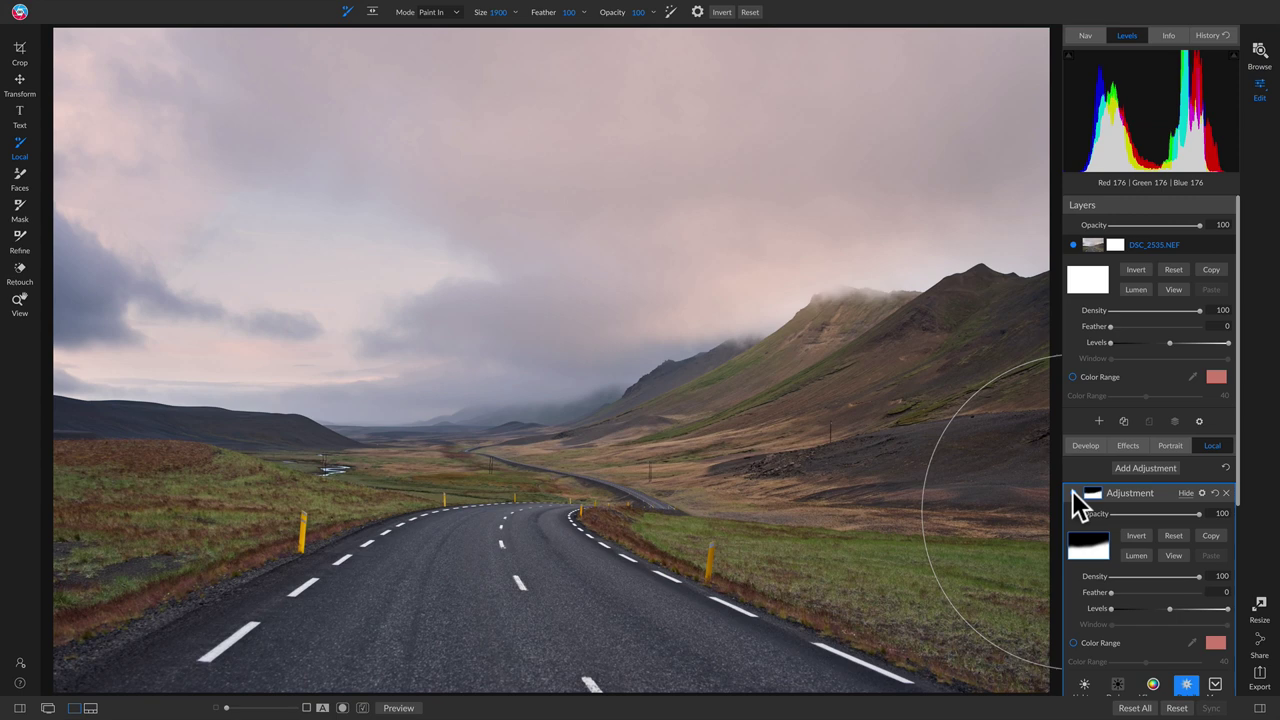
{"action": "key", "text": "backslash"}
{"action": "key", "text": "backslash"}
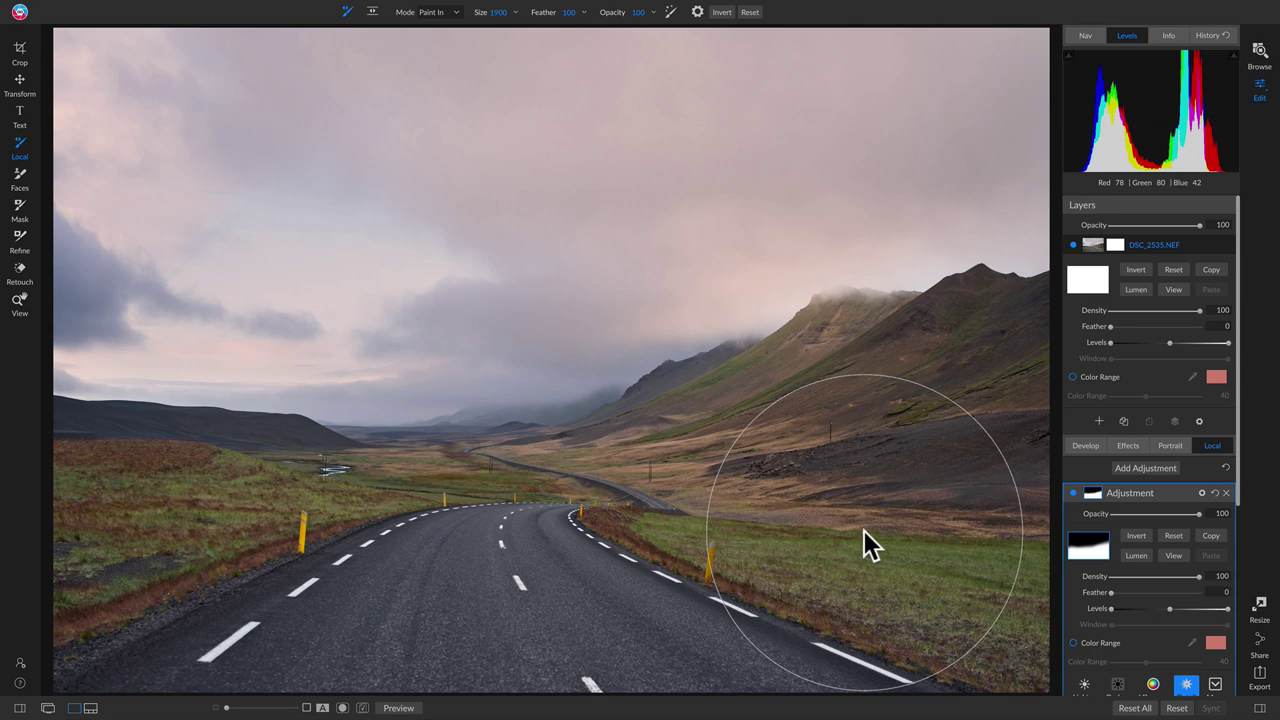
Open portrait DSC00283.ARW and switch to the Local Adjustment brush with K.
{"action": "left_click", "coordinate": [265, 625]}
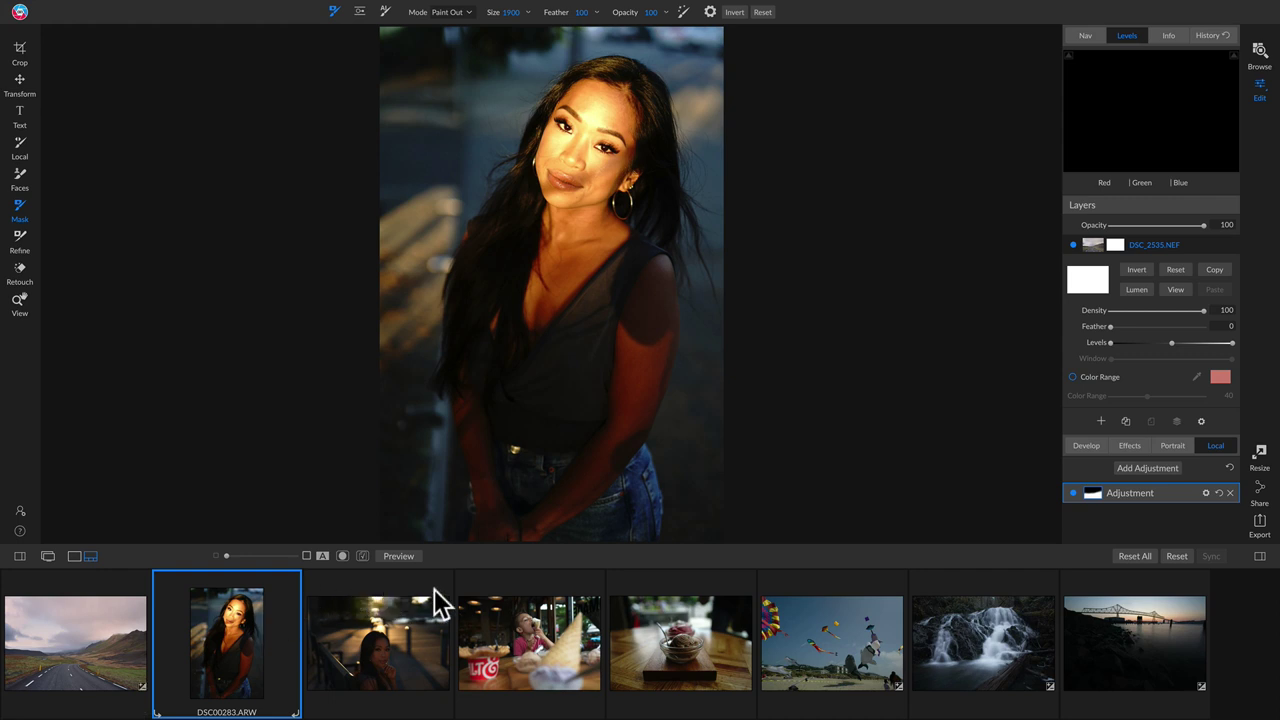
{"action": "key", "text": "k"}
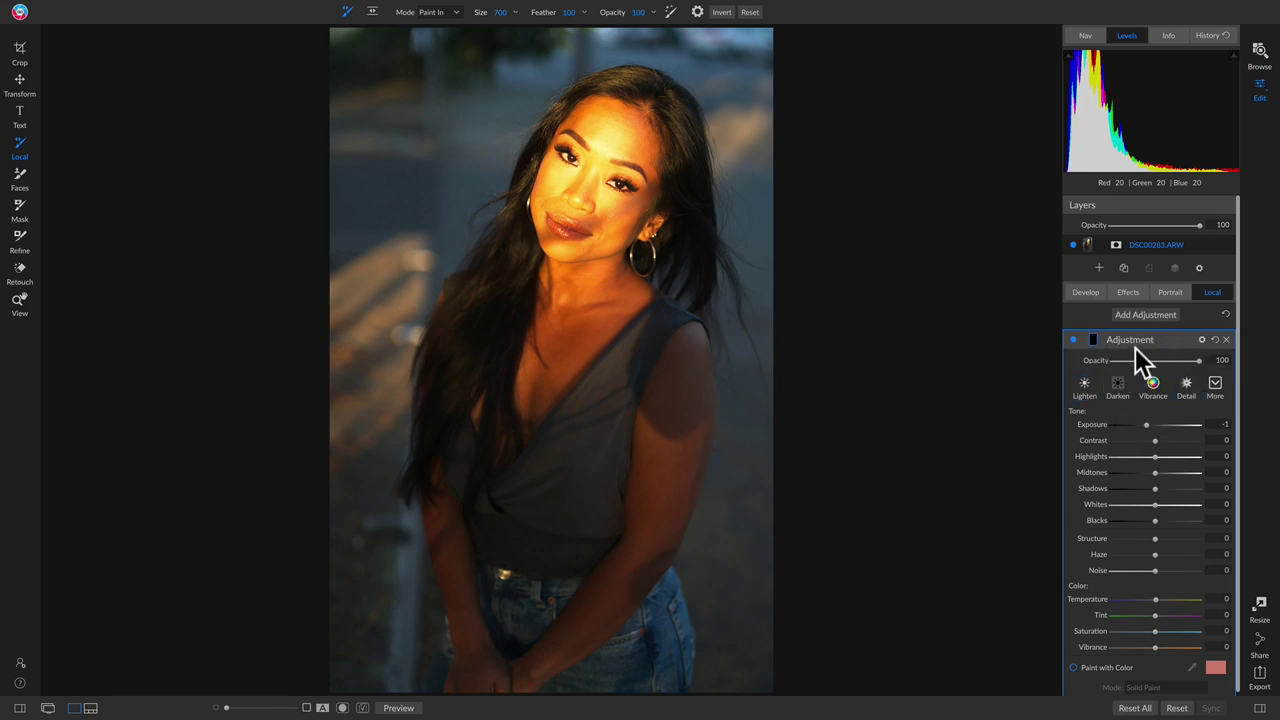
Apply the Darken preset to the local adjustment and expand its mask settings.
{"action": "left_click", "coordinate": [1118, 382]}
{"action": "left_click", "coordinate": [1092, 339]}
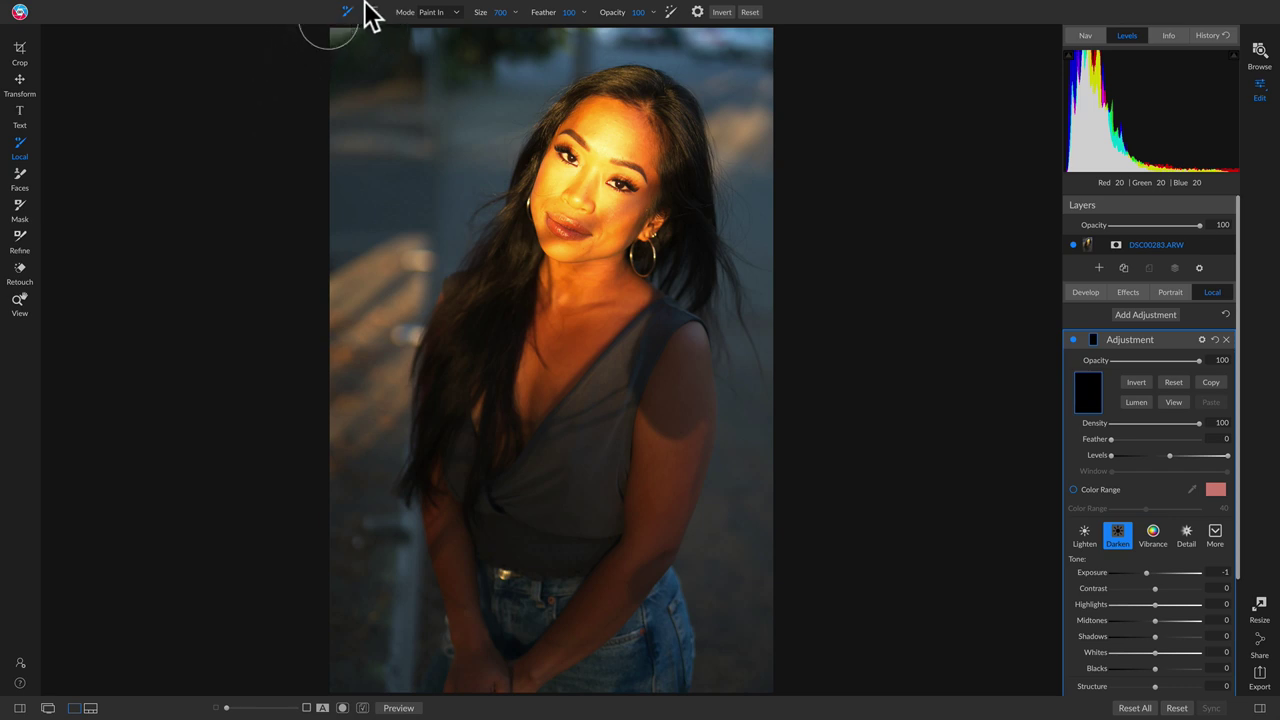
{"action": "mouse_move", "coordinate": [372, 12]}
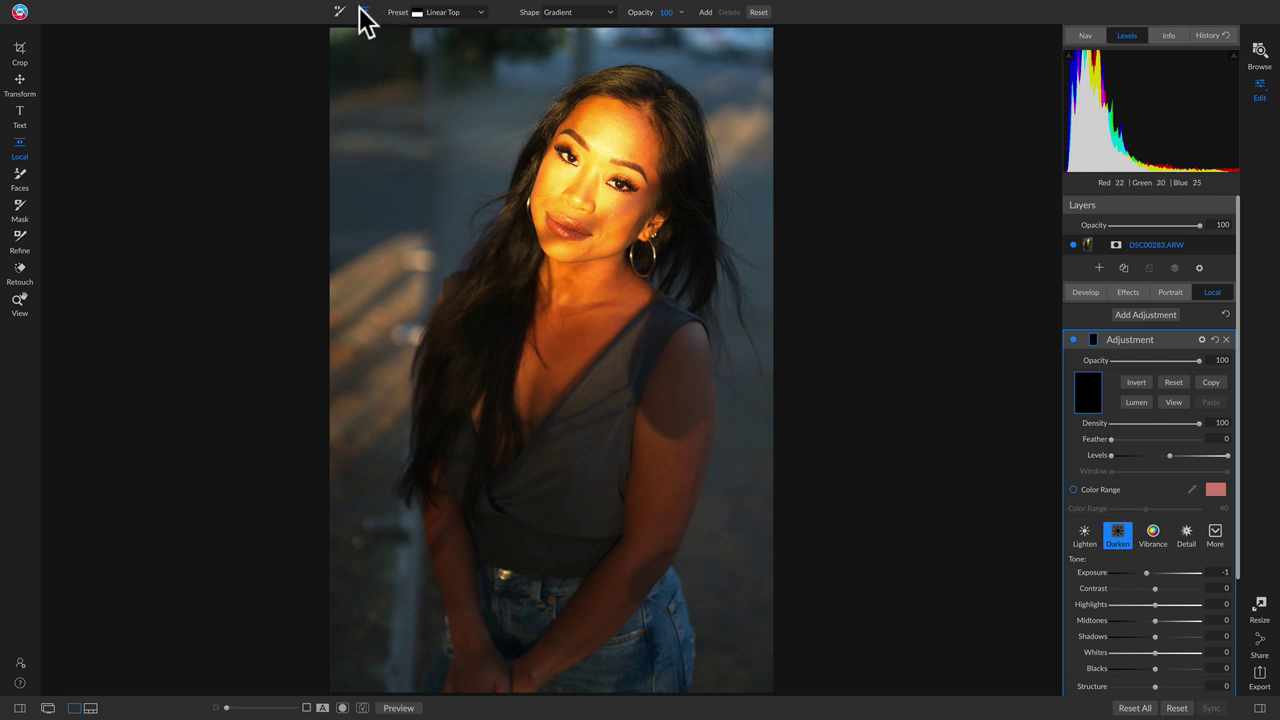
Set the gradient mask preset to Linear Bottom with the Gradient shape.
{"action": "left_click", "coordinate": [452, 14]}
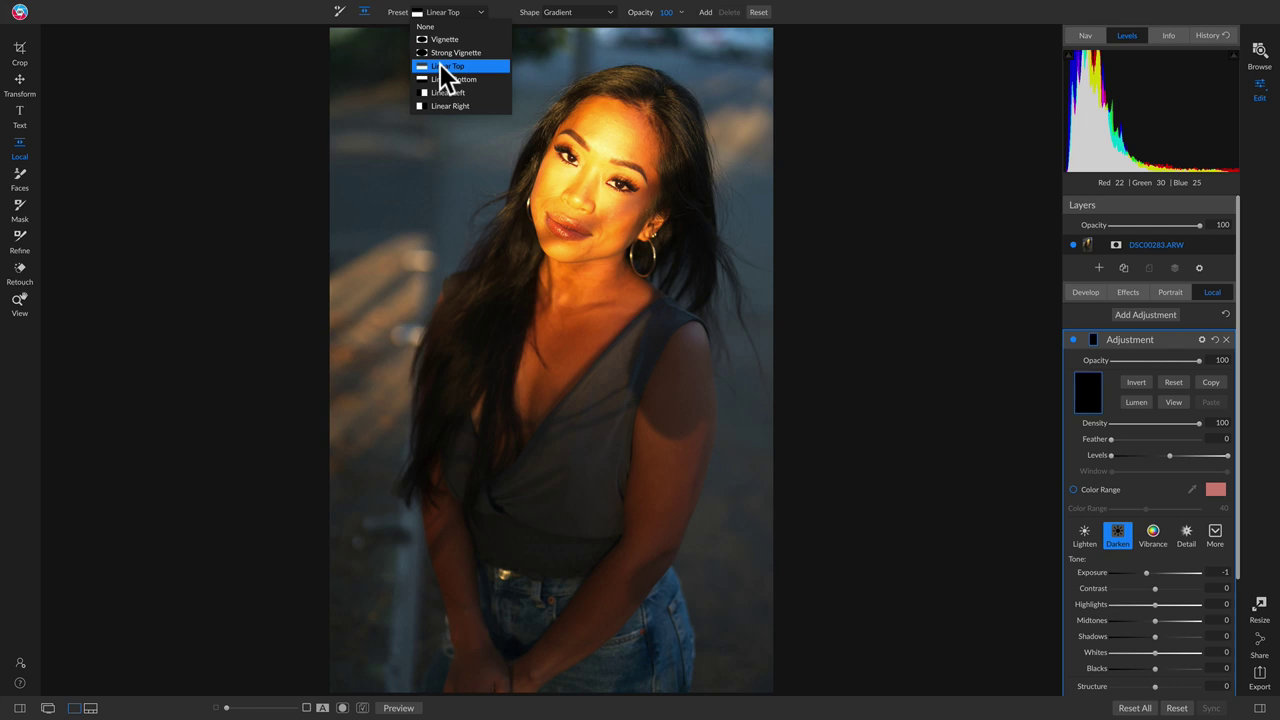
{"action": "left_click", "coordinate": [510, 230]}
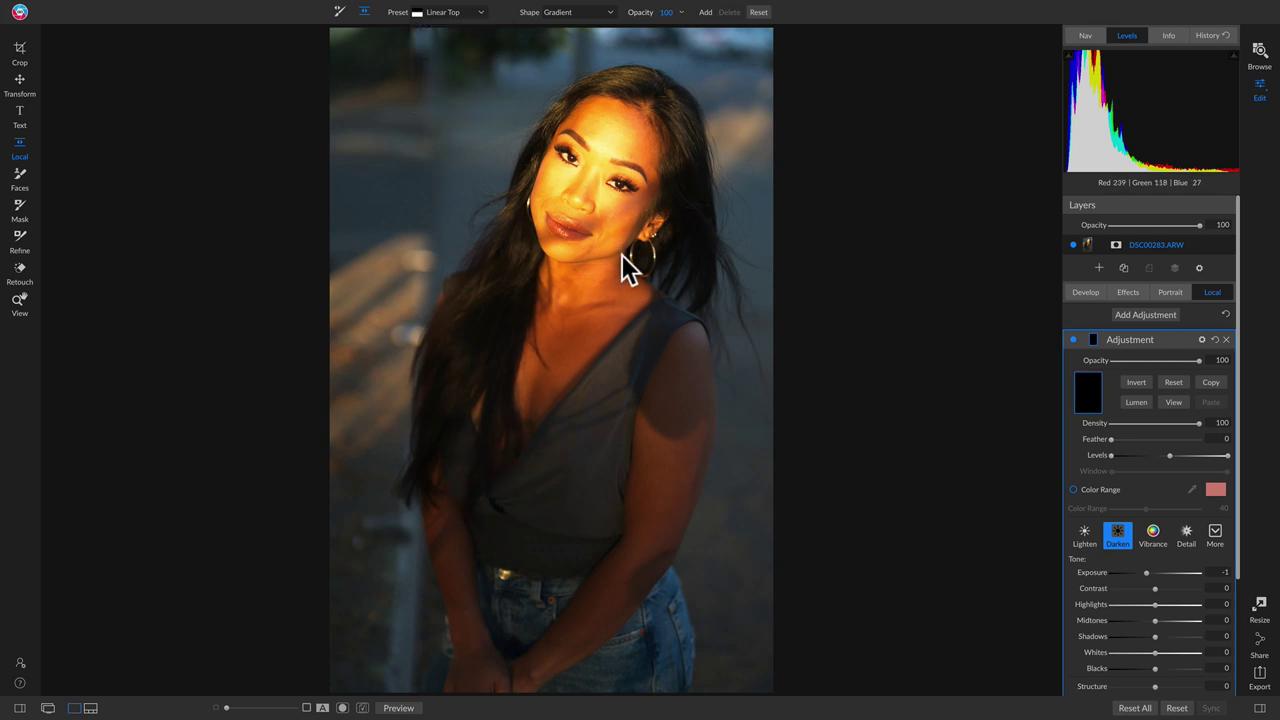
{"action": "left_click", "coordinate": [460, 12]}
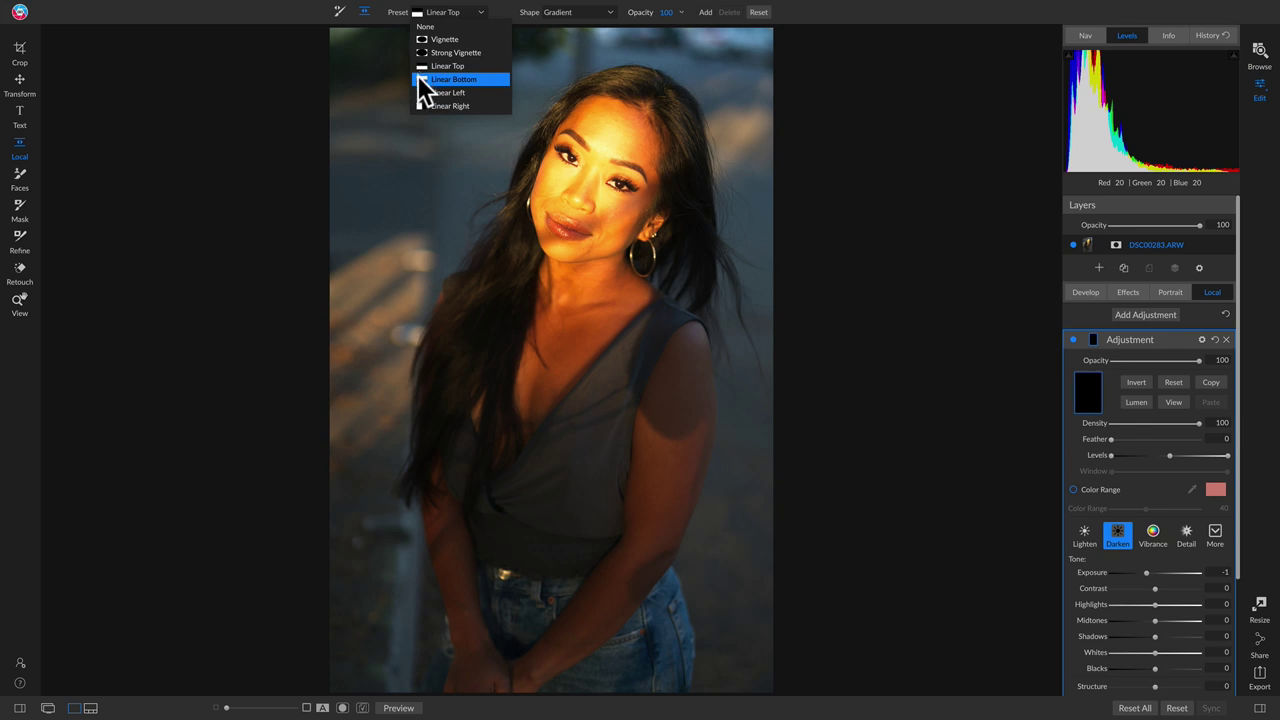
{"action": "left_click", "coordinate": [438, 79]}
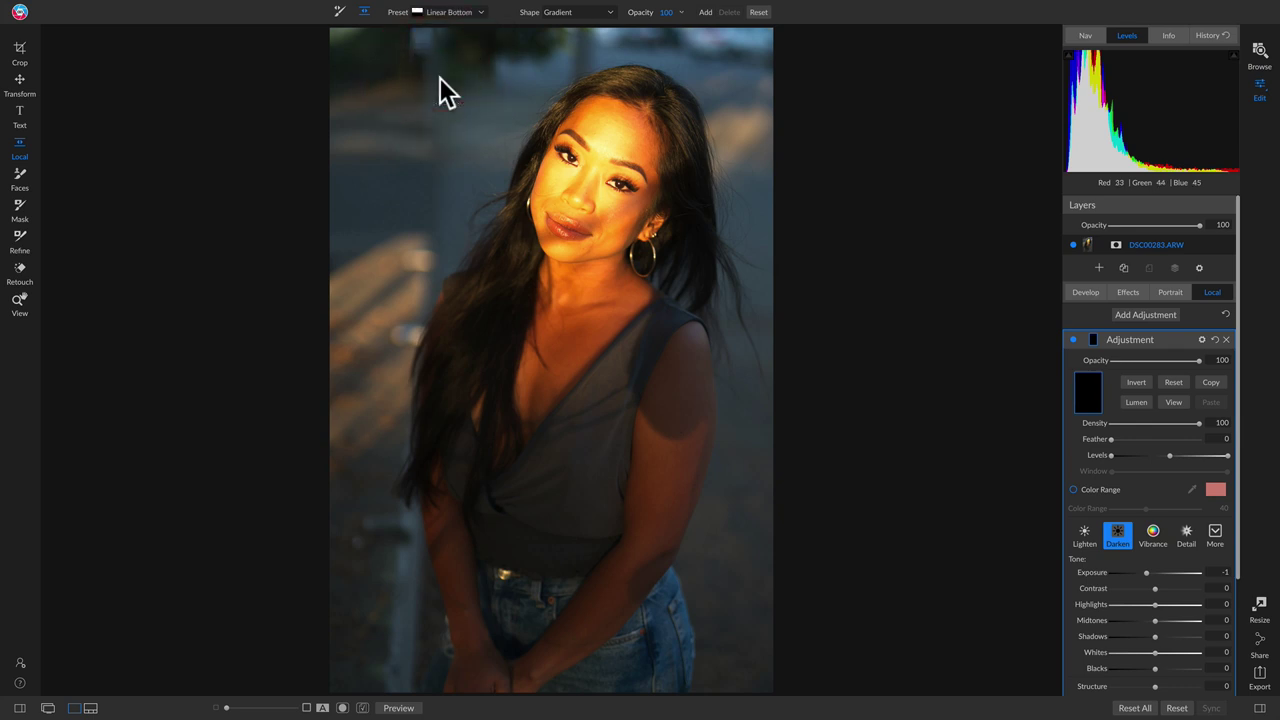
{"action": "left_click", "coordinate": [562, 13]}
{"action": "left_click", "coordinate": [566, 43]}
Centre the gradient on her neck, tilt it diagonally, and check the black-and-white mask.
{"action": "left_click", "coordinate": [551, 308]}
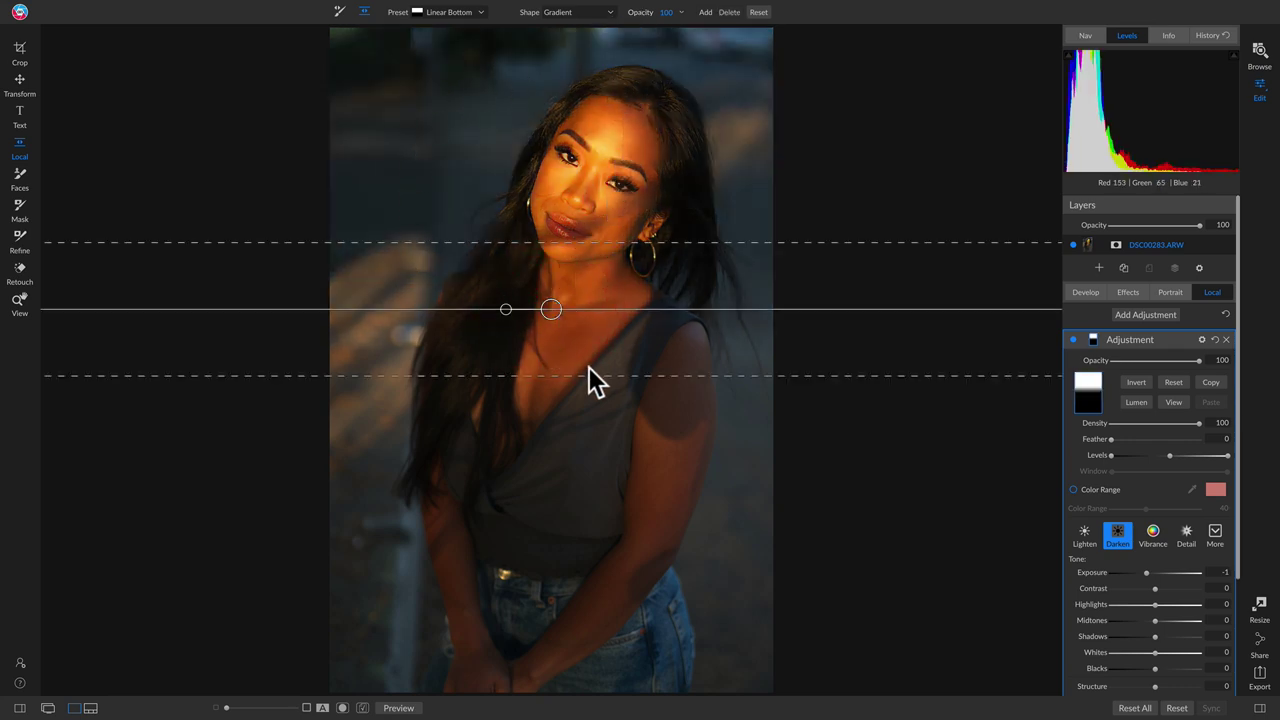
{"action": "left_click_drag", "start_coordinate": [506, 309], "coordinate": [510, 334]}
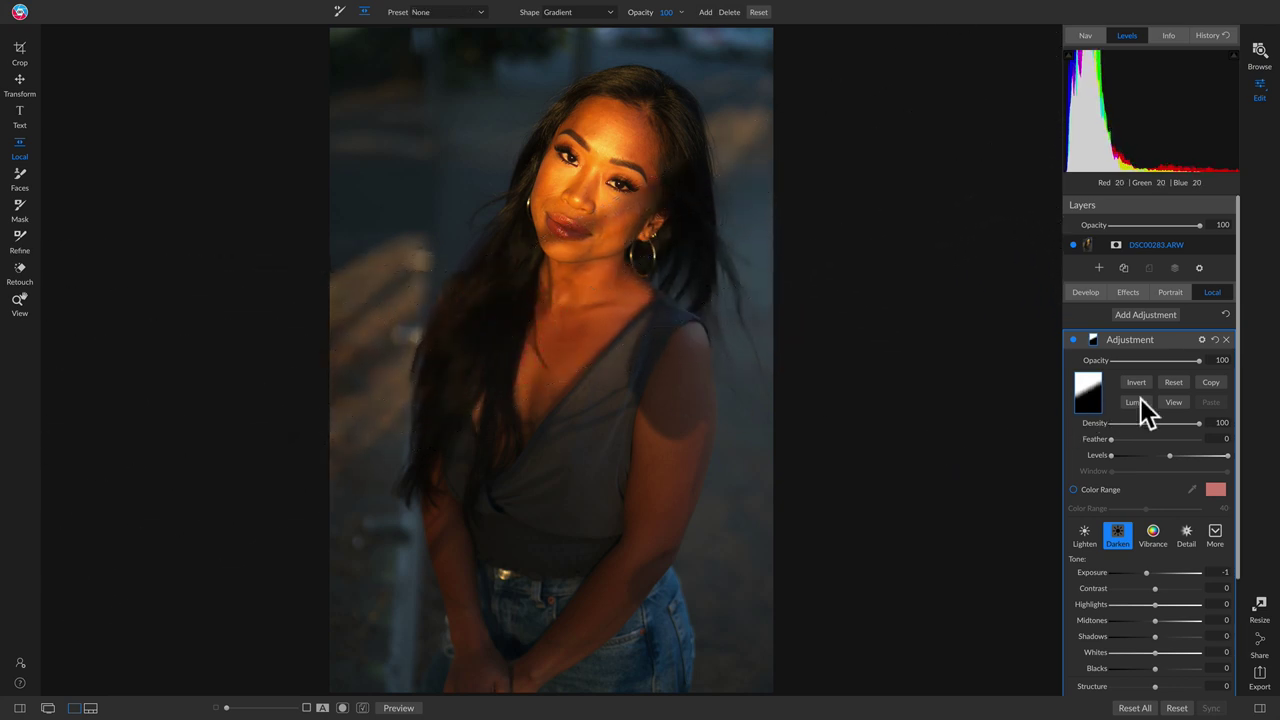
{"action": "left_click", "coordinate": [1174, 404]}
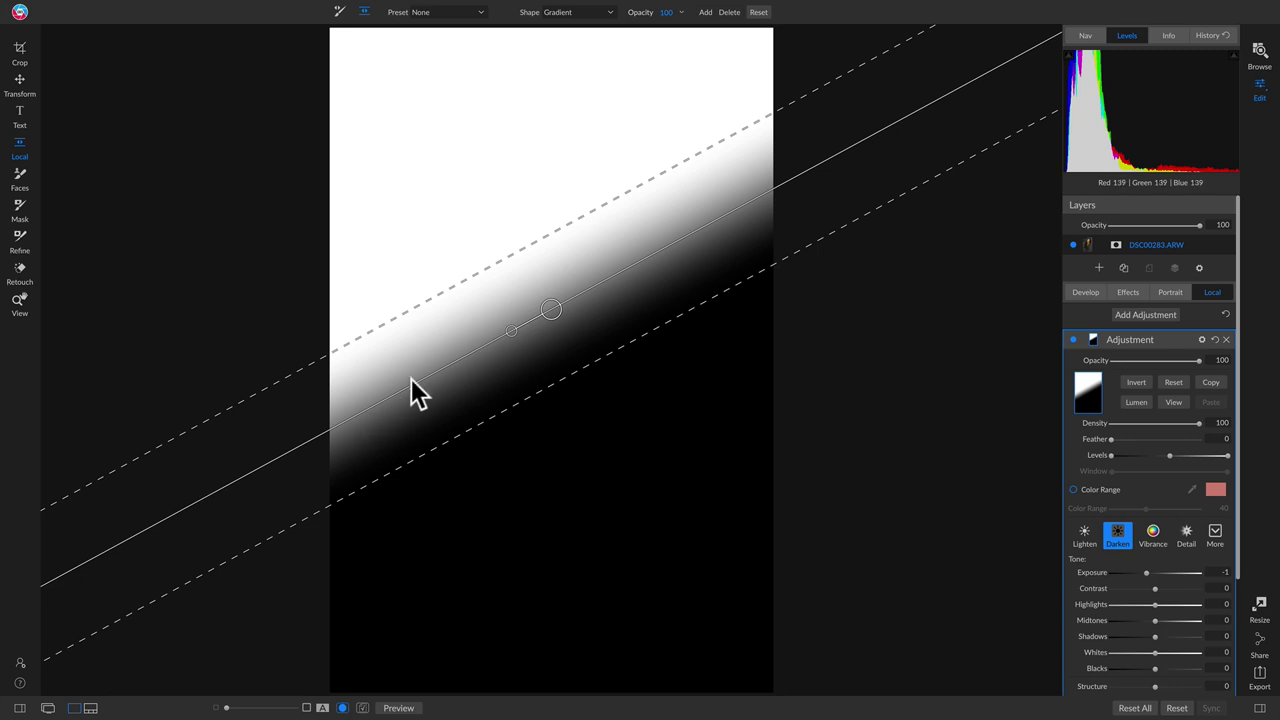
{"action": "left_click", "coordinate": [1177, 401]}
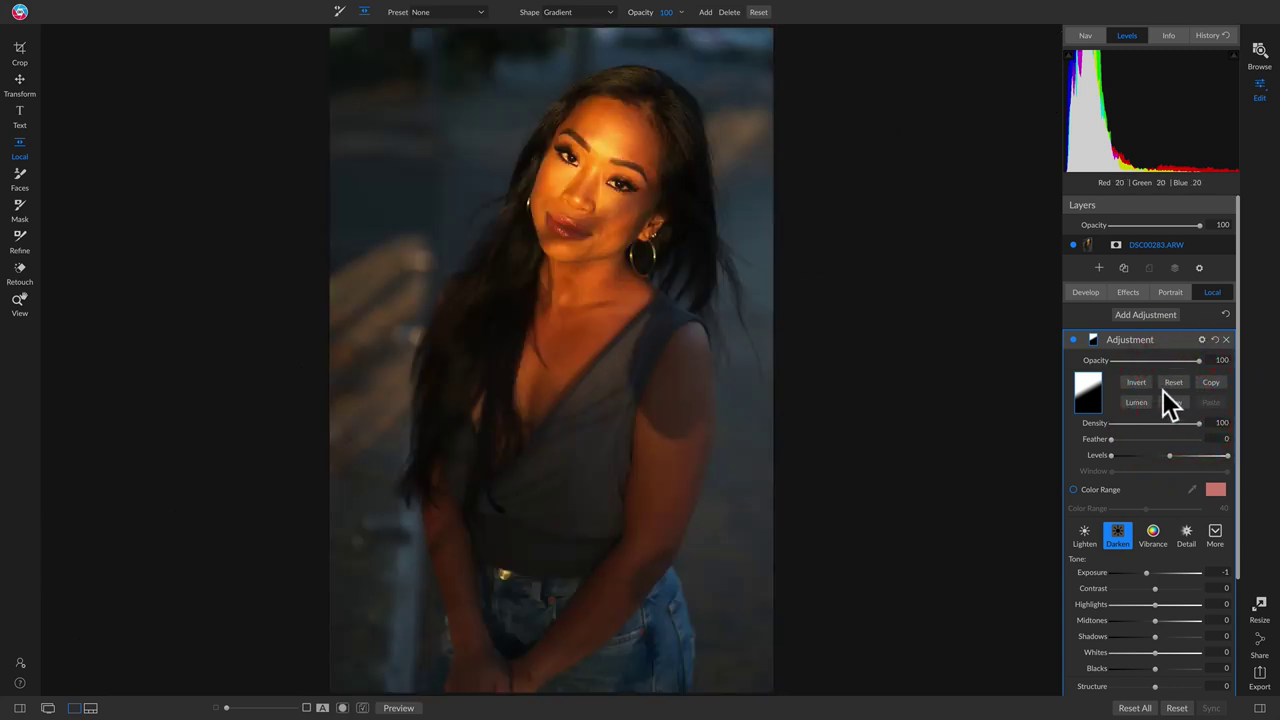
Widen the gradient's feather, move it slightly lower and flatten its angle.
{"action": "left_click", "coordinate": [1073, 340]}
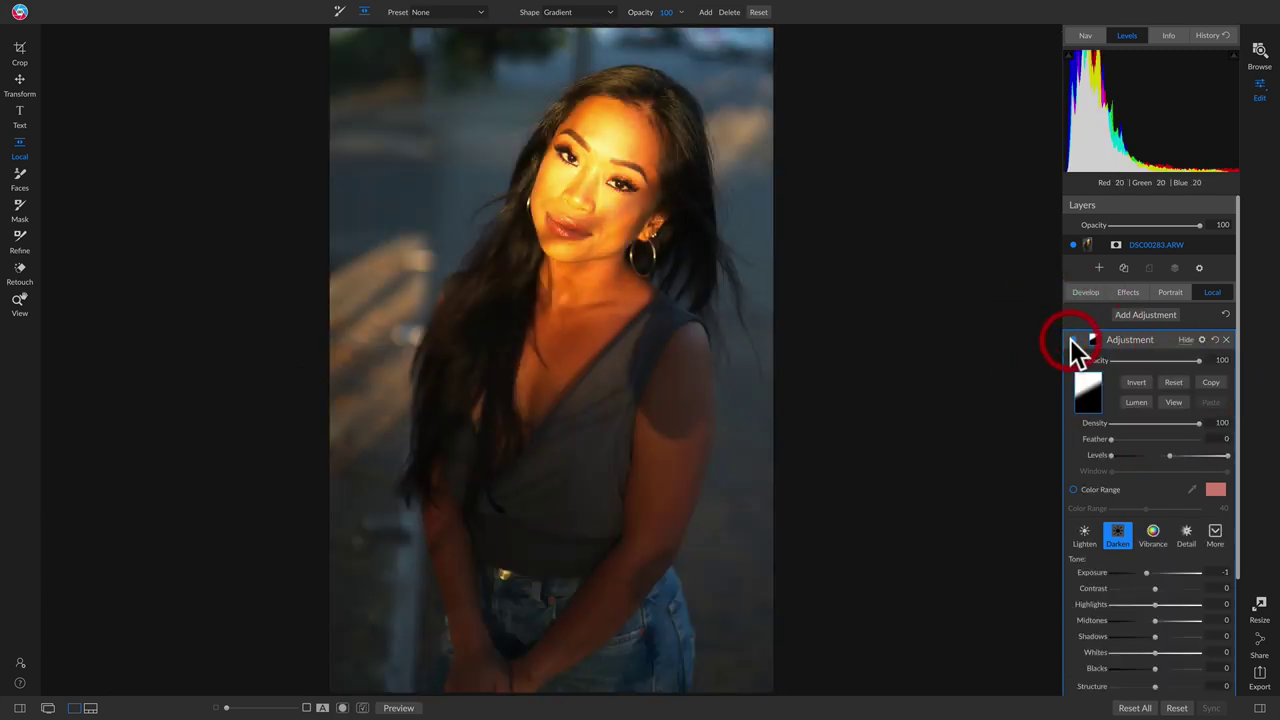
{"action": "left_click", "coordinate": [1070, 338]}
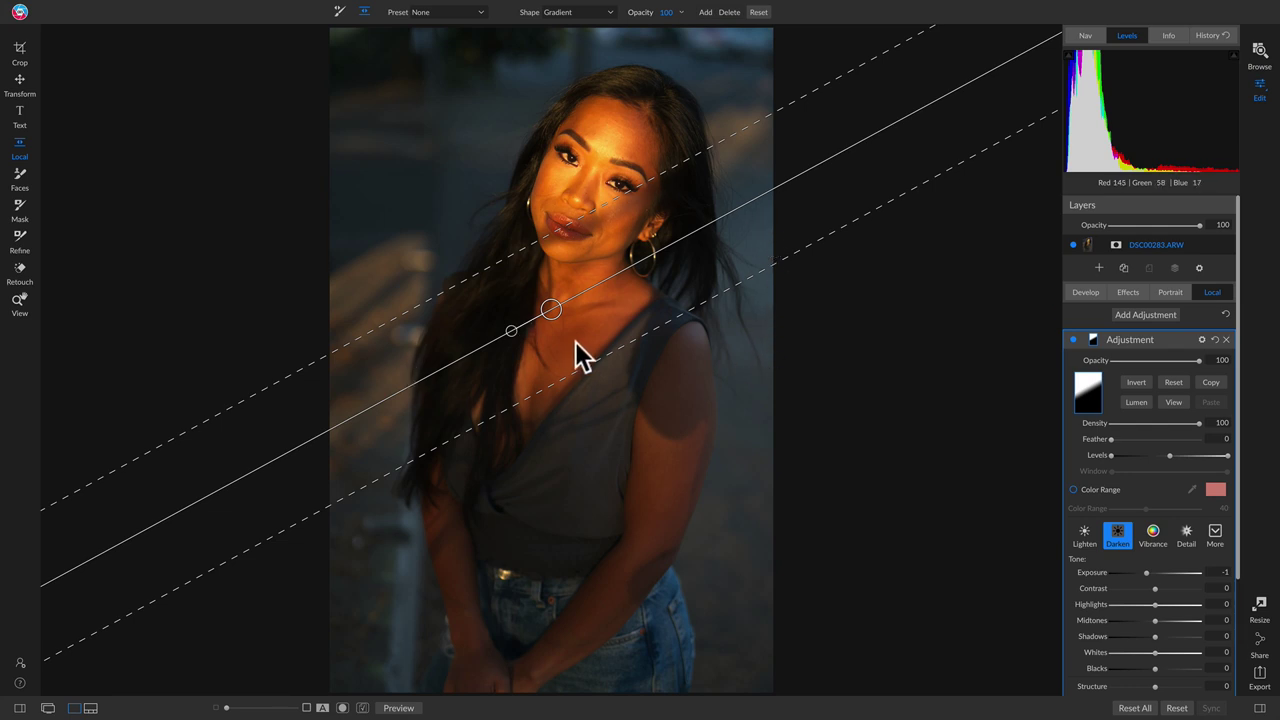
{"action": "left_click_drag", "start_coordinate": [581, 368], "coordinate": [648, 482]}
{"action": "left_click_drag", "start_coordinate": [555, 318], "coordinate": [557, 341]}
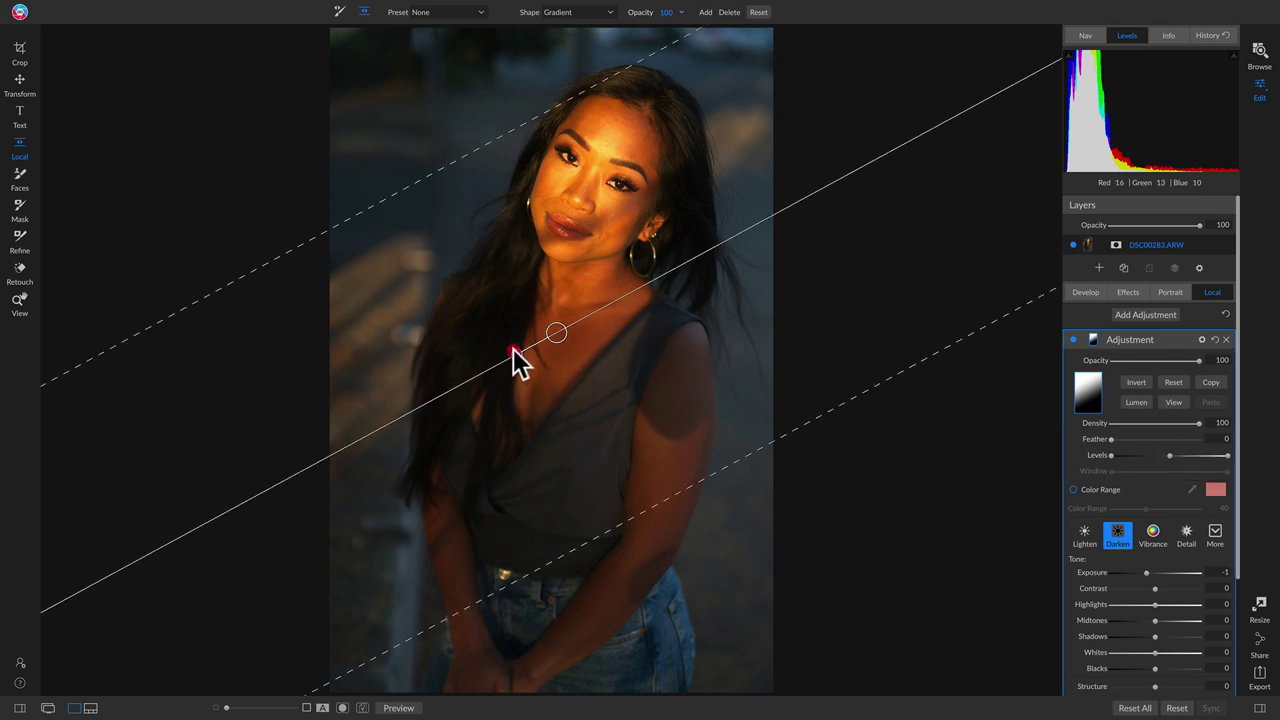
{"action": "left_click_drag", "start_coordinate": [514, 354], "coordinate": [510, 353]}
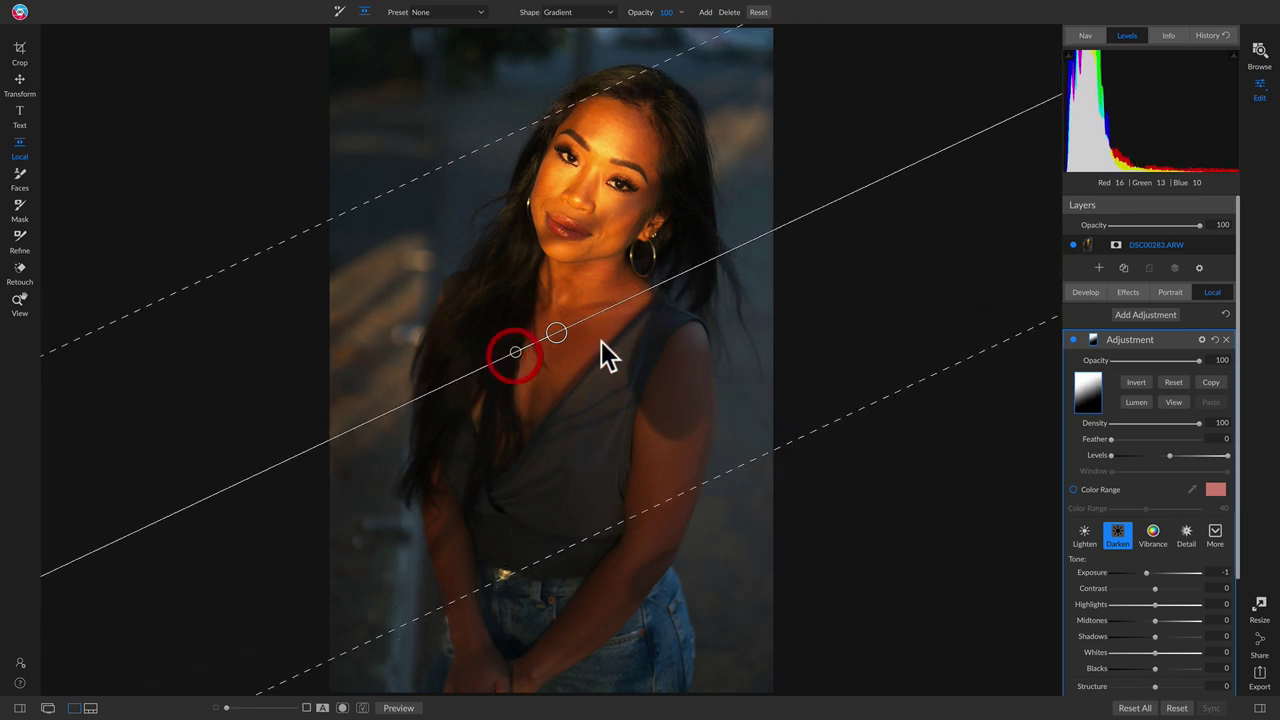
Lower the adjustment's Saturation to -20.
{"action": "scroll", "coordinate": [1218, 555], "scroll_direction": "down", "scroll_amount": 5}
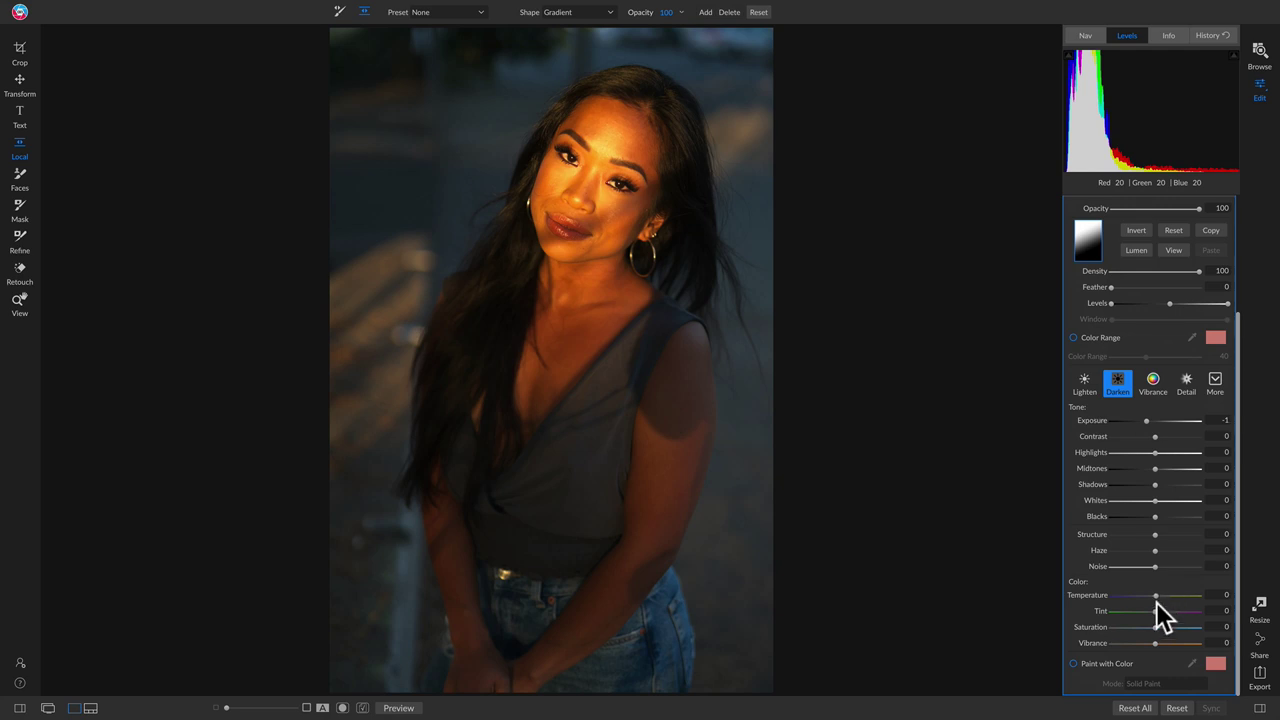
{"action": "left_click_drag", "start_coordinate": [1157, 629], "coordinate": [1145, 629]}
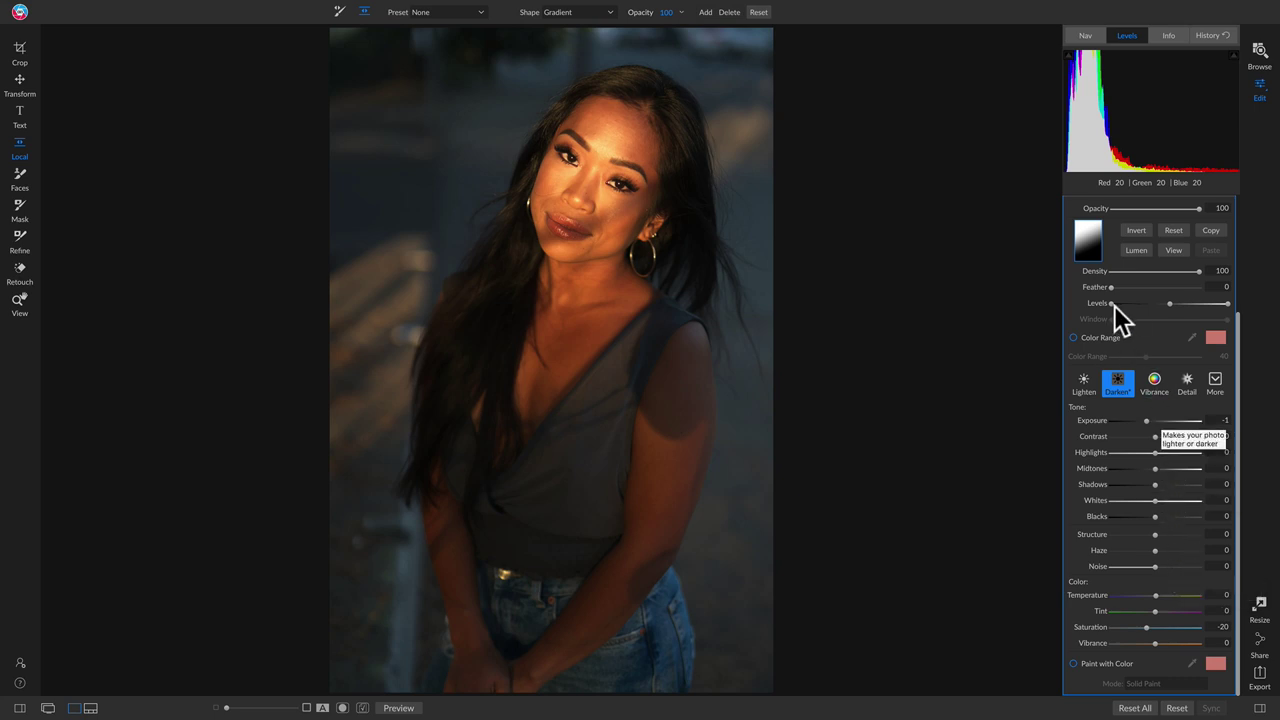
{"action": "scroll", "coordinate": [1114, 305], "scroll_direction": "up", "scroll_amount": 3}
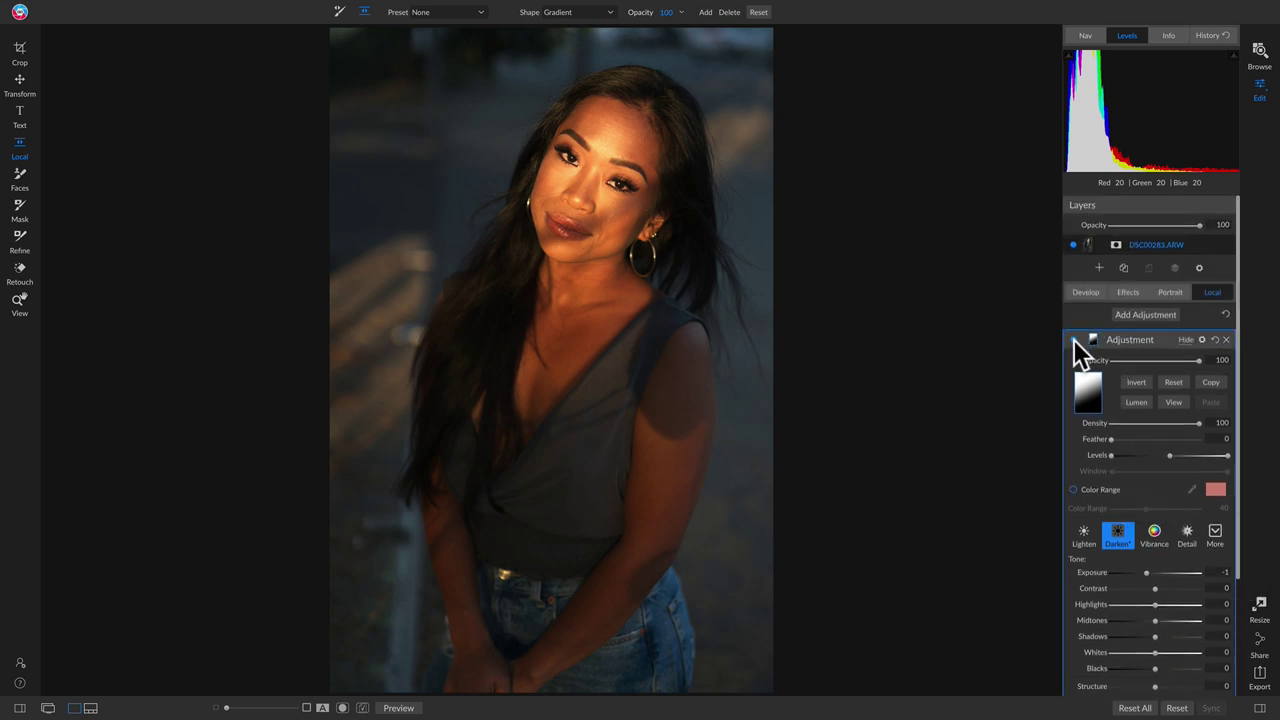
{"action": "left_click", "coordinate": [1076, 340]}
{"action": "left_click", "coordinate": [1076, 340]}
{"action": "left_click", "coordinate": [1175, 403]}
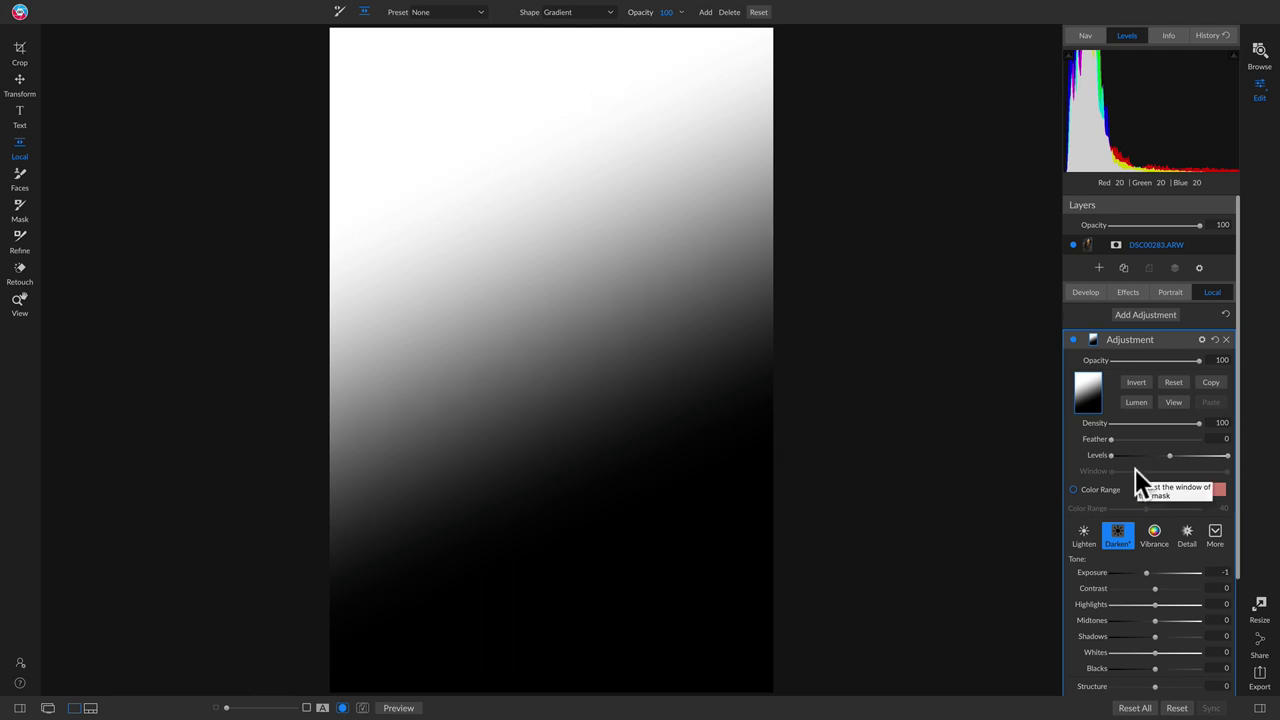
{"action": "left_click", "coordinate": [1175, 401]}
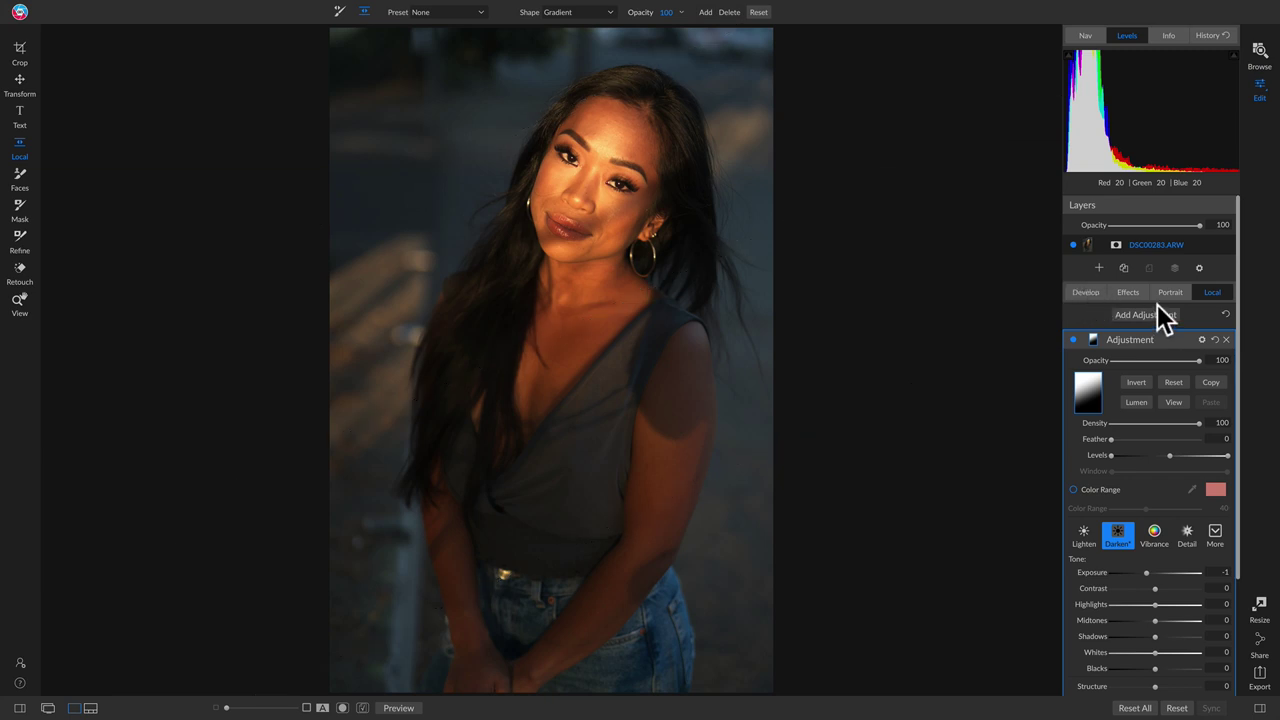
Add a Curves filter with an S-curve, shadows at input 71/output 65 and highlights lifted.
{"action": "left_click", "coordinate": [1118, 289]}
{"action": "left_click", "coordinate": [1154, 330]}
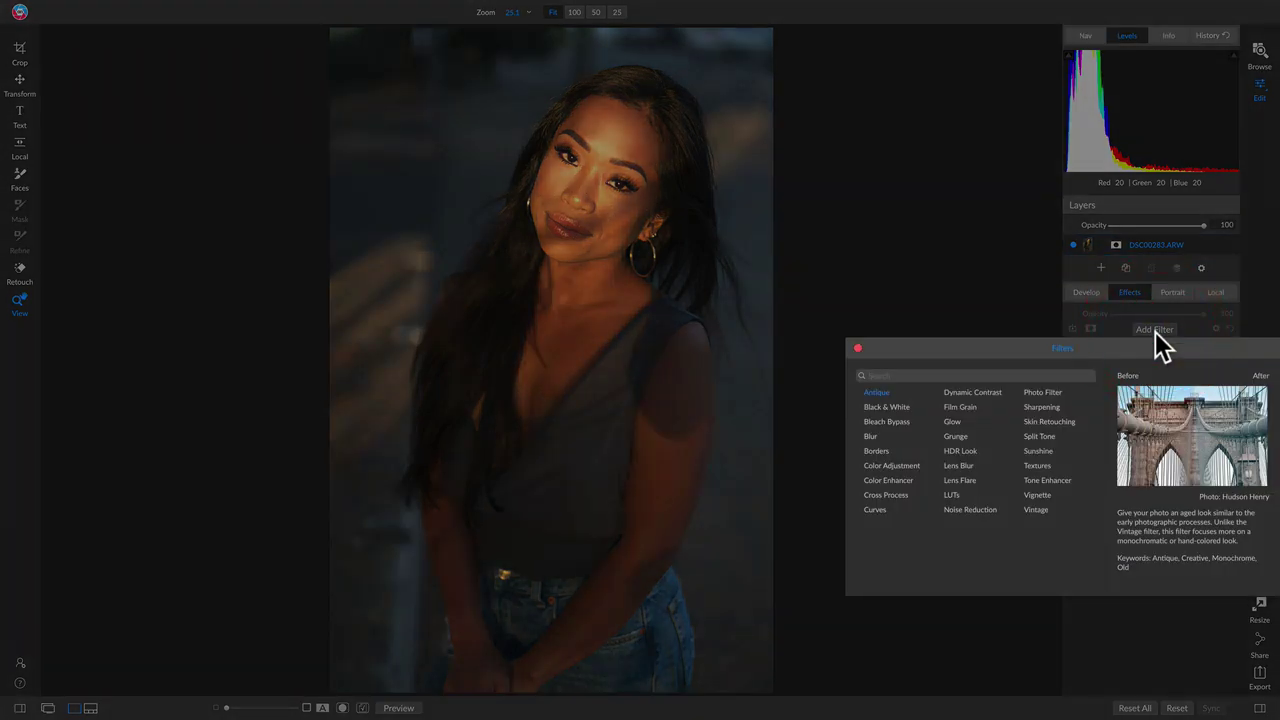
{"action": "left_click", "coordinate": [878, 510]}
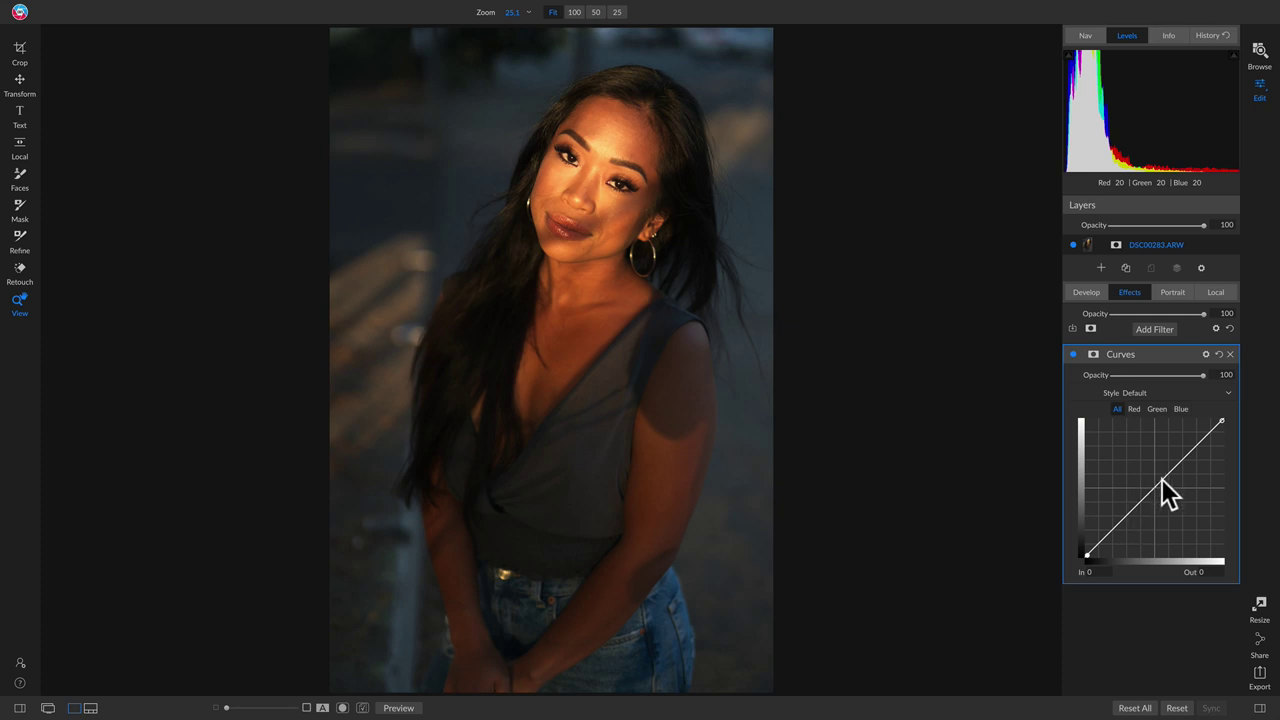
{"action": "left_click_drag", "start_coordinate": [1161, 479], "coordinate": [1197, 453]}
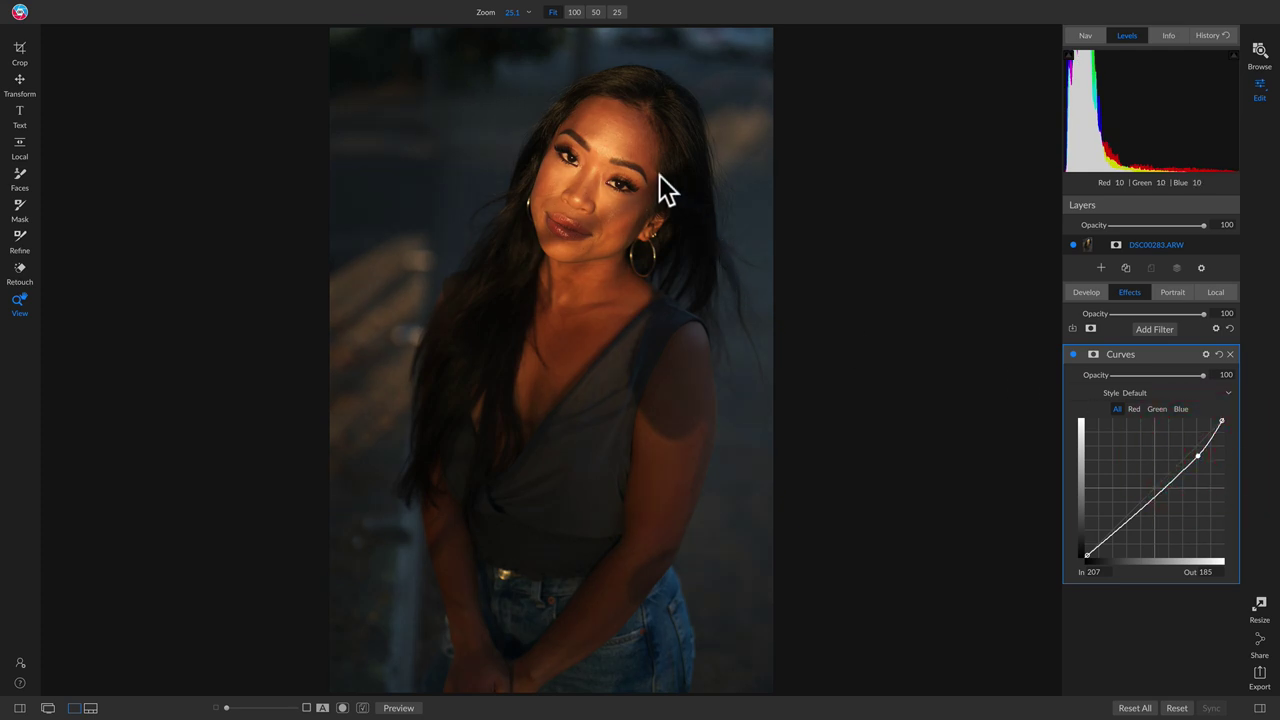
{"action": "left_click", "coordinate": [630, 176]}
{"action": "left_click_drag", "start_coordinate": [548, 176], "coordinate": [592, 258]}
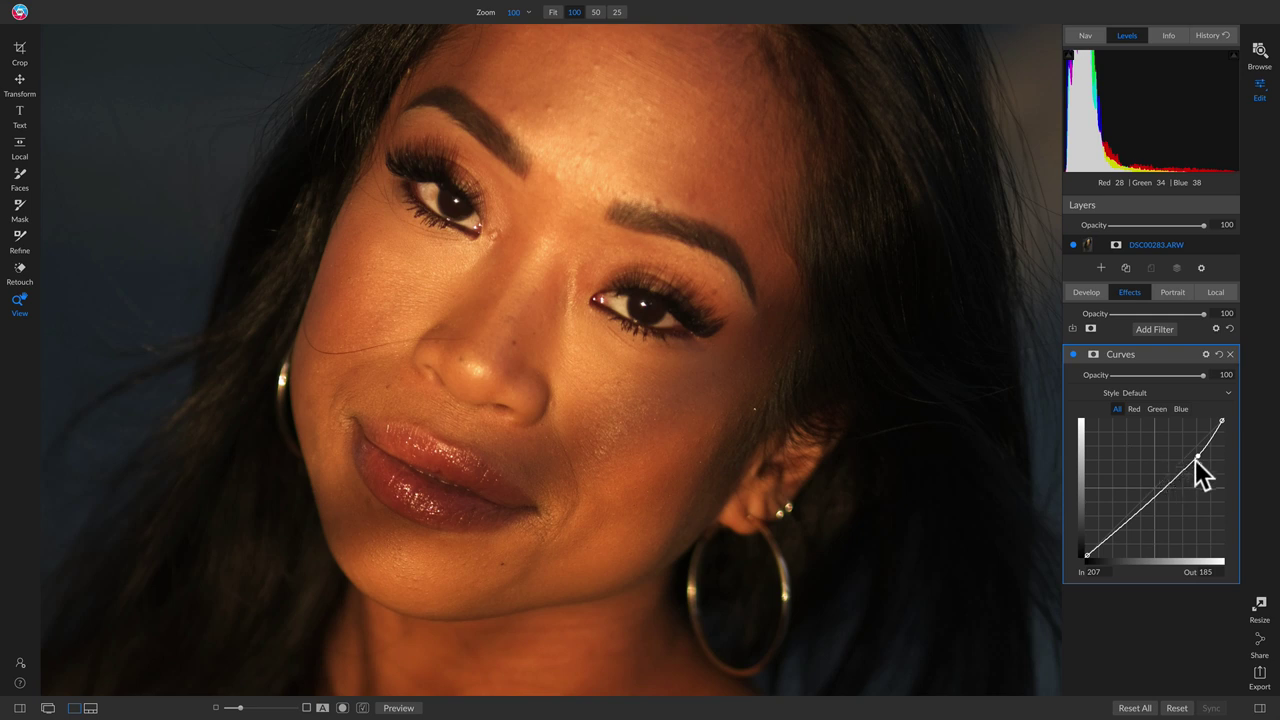
{"action": "left_click_drag", "start_coordinate": [1197, 456], "coordinate": [1199, 457]}
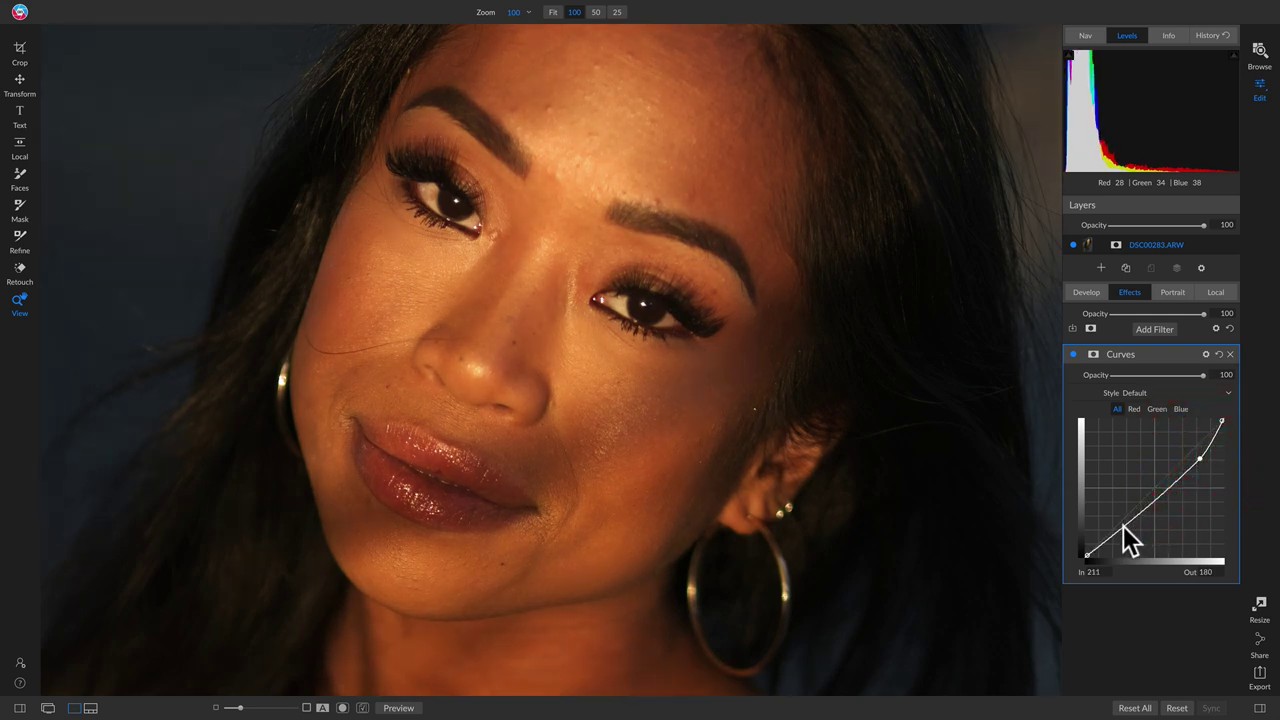
{"action": "left_click_drag", "start_coordinate": [1123, 525], "coordinate": [1122, 521]}
Fit the photo and compare the Curves filter on and off, leaving it on.
{"action": "left_click", "coordinate": [744, 381]}
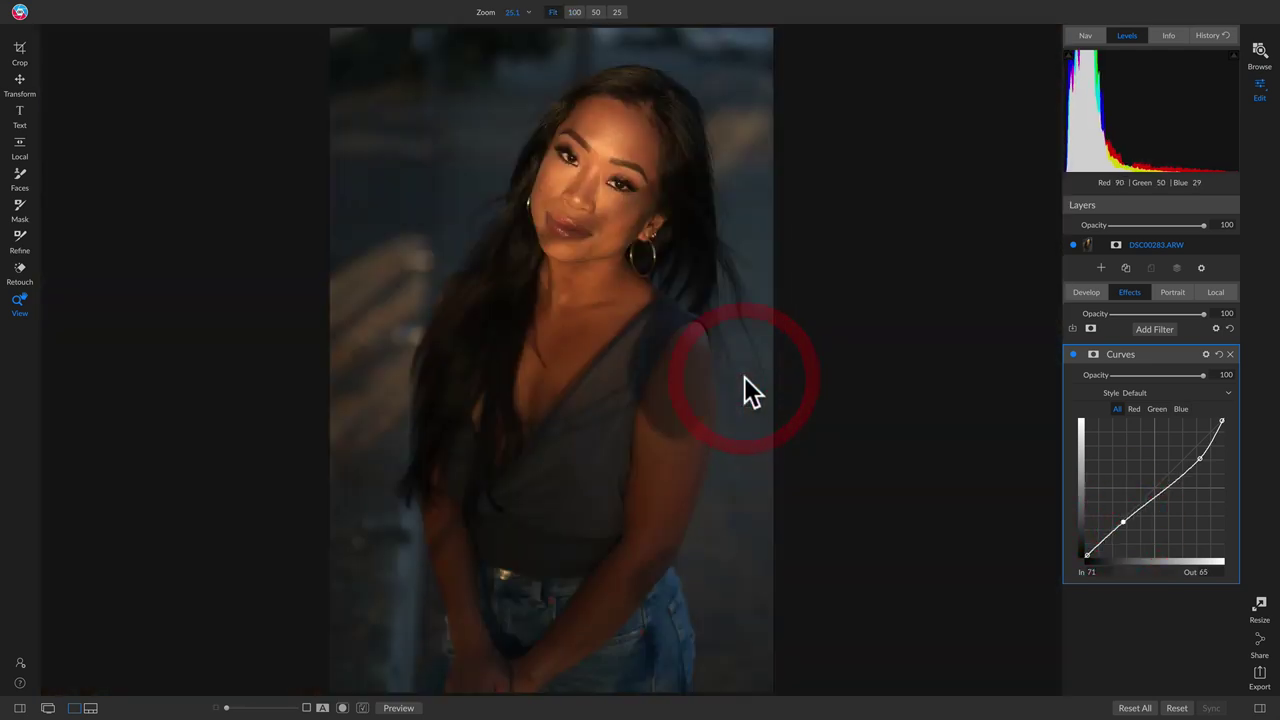
{"action": "left_click", "coordinate": [1071, 354]}
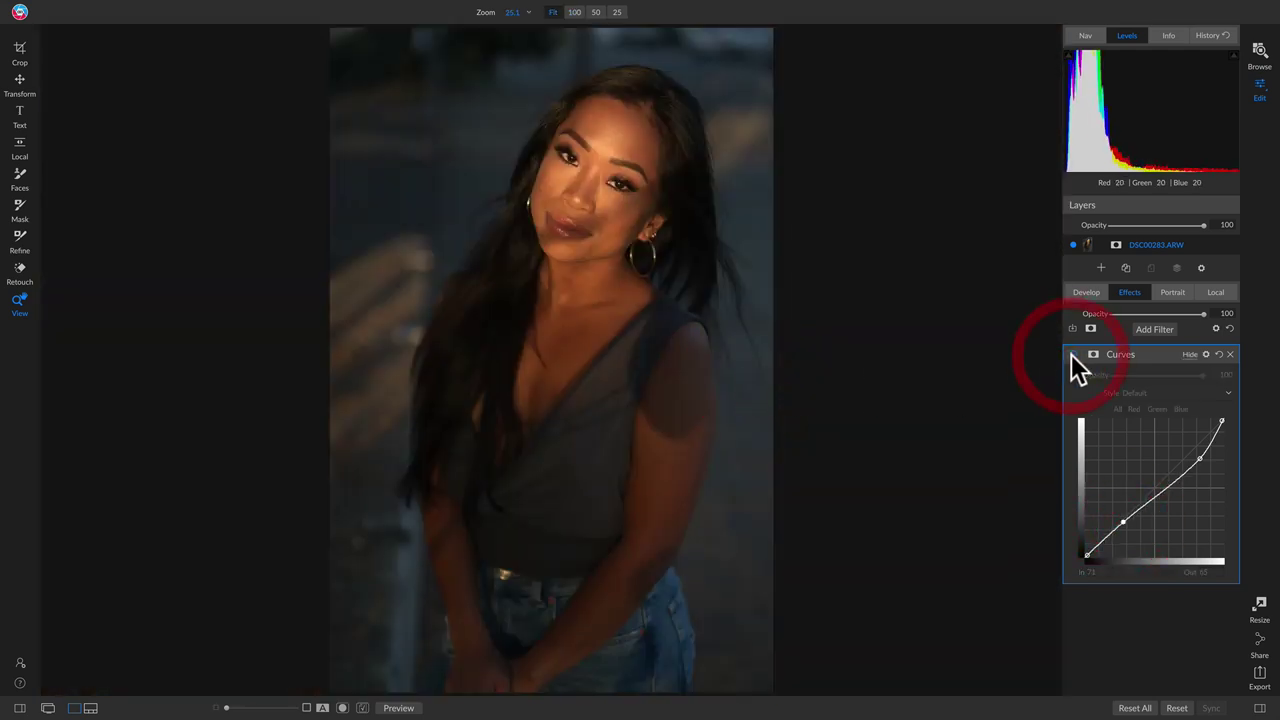
{"action": "left_click", "coordinate": [1071, 354]}
{"action": "left_click", "coordinate": [1071, 354]}
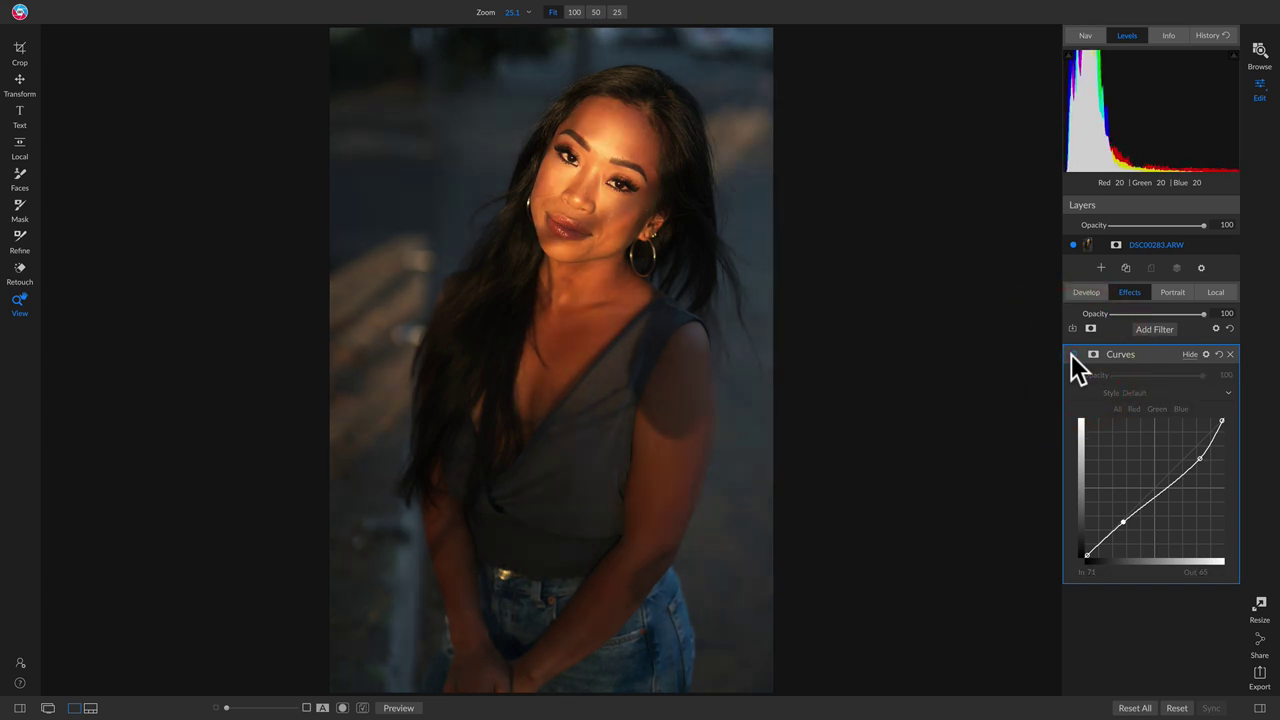
{"action": "left_click", "coordinate": [1071, 354]}
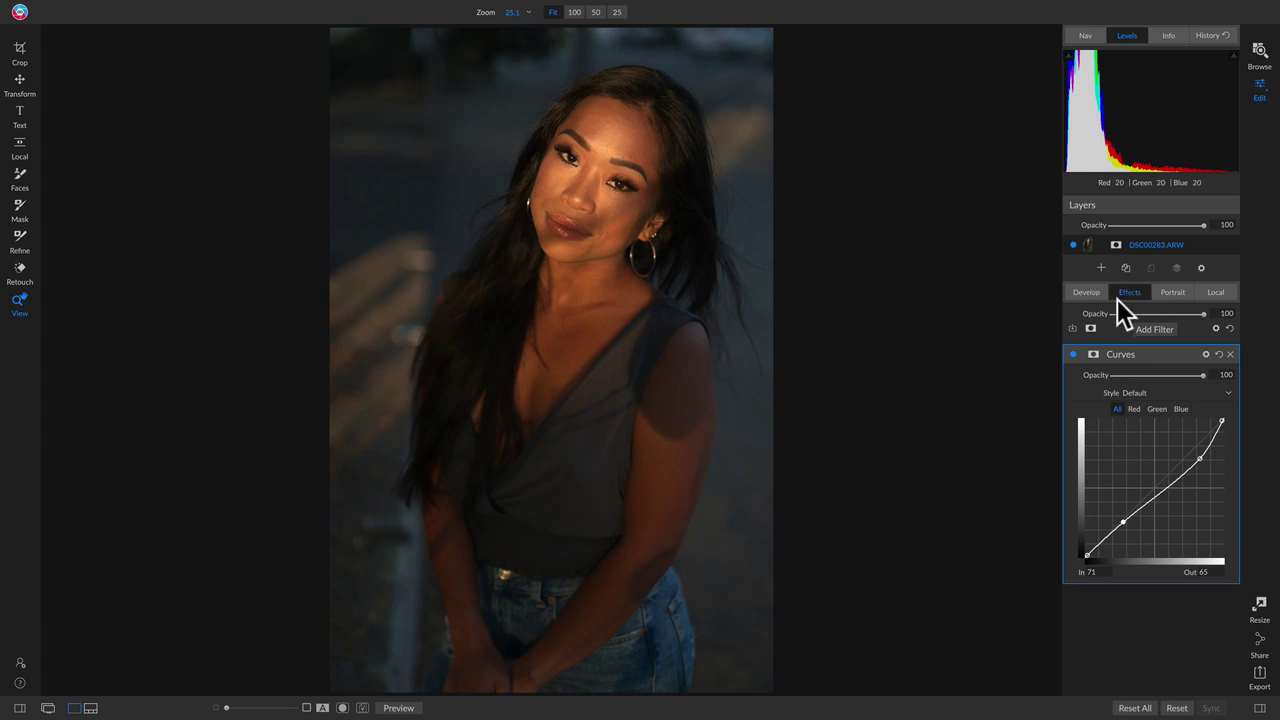
Mask the Curves filter with an Edges ellipse fitted and rotated around her face.
{"action": "left_click", "coordinate": [1094, 355]}
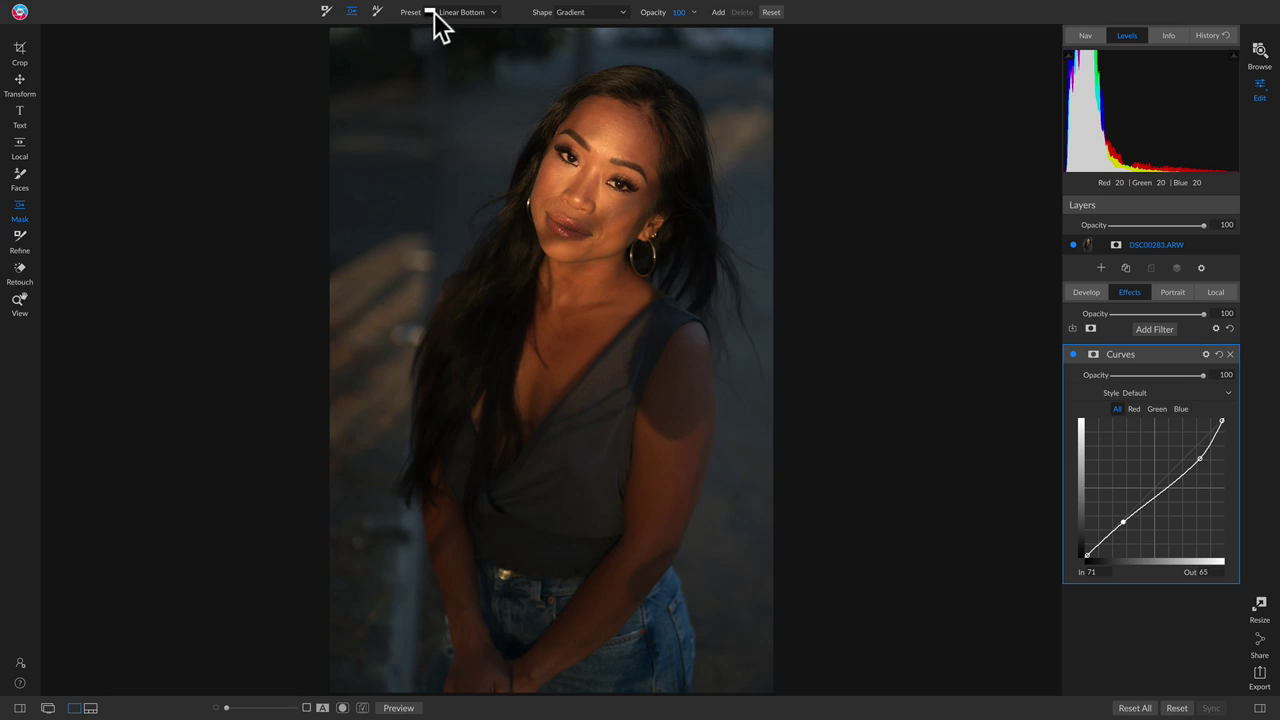
{"action": "left_click", "coordinate": [680, 14]}
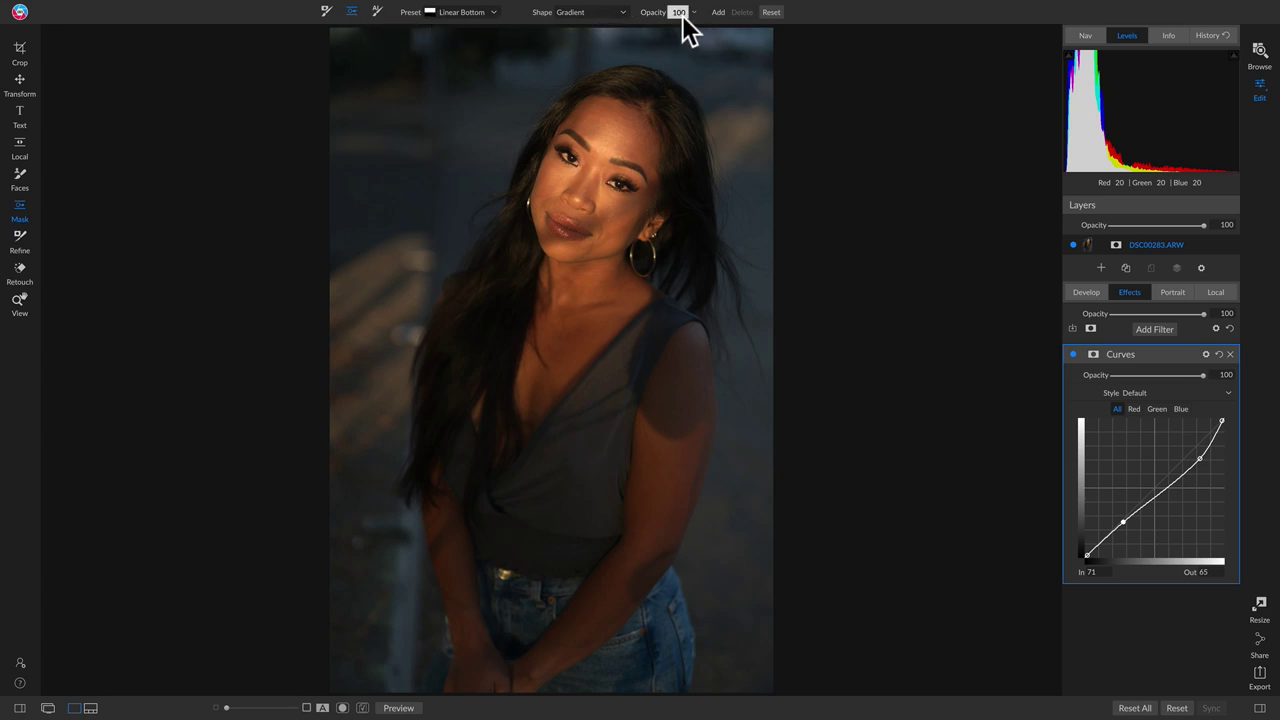
{"action": "left_click", "coordinate": [605, 12]}
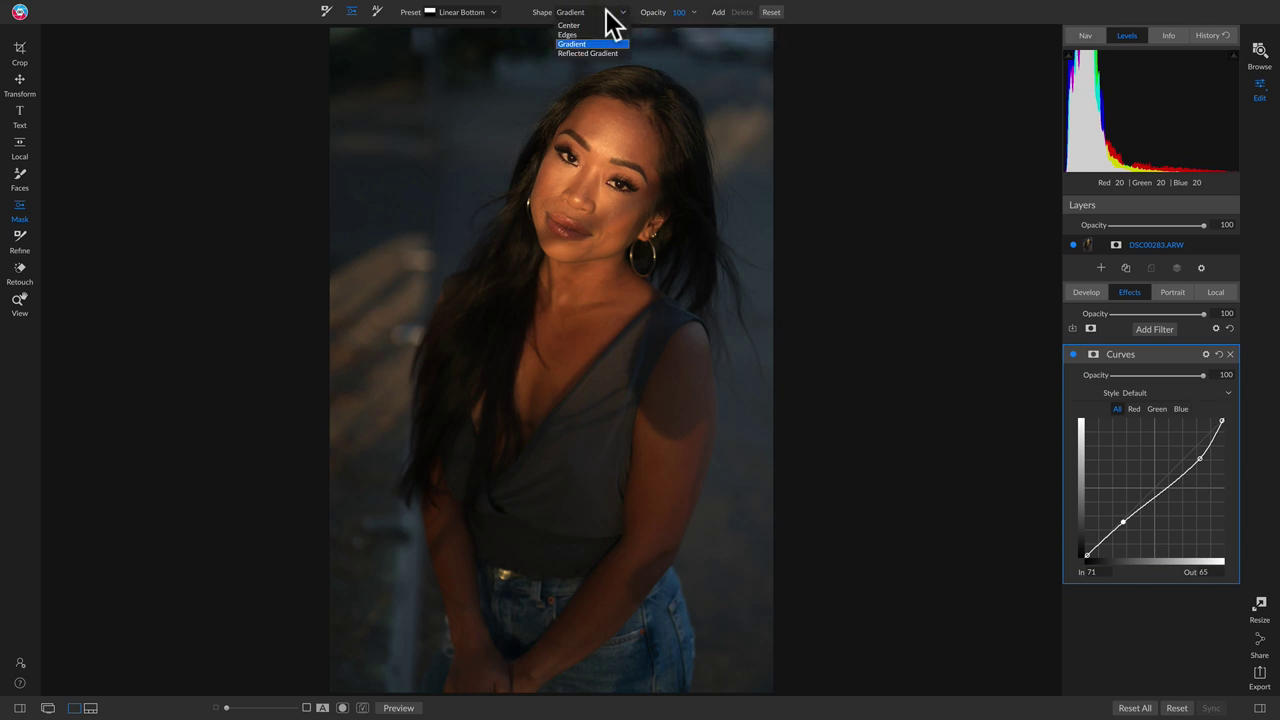
{"action": "left_click", "coordinate": [586, 33]}
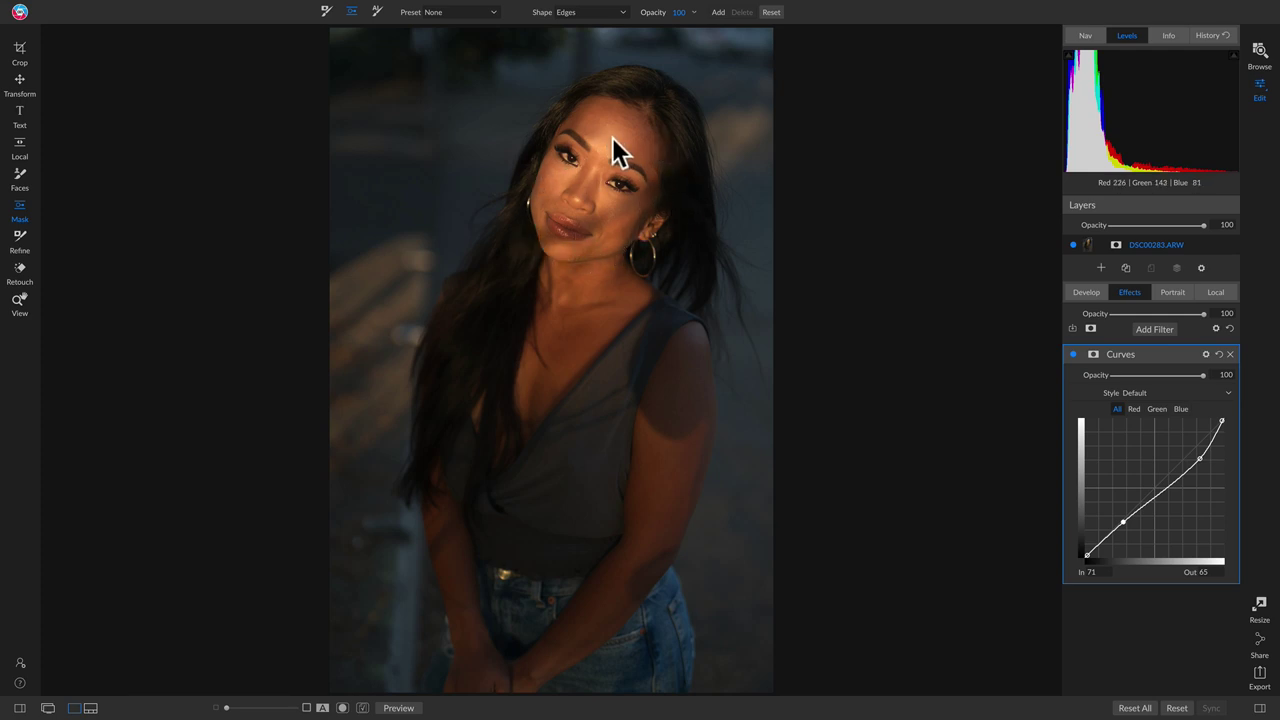
{"action": "left_click", "coordinate": [588, 198]}
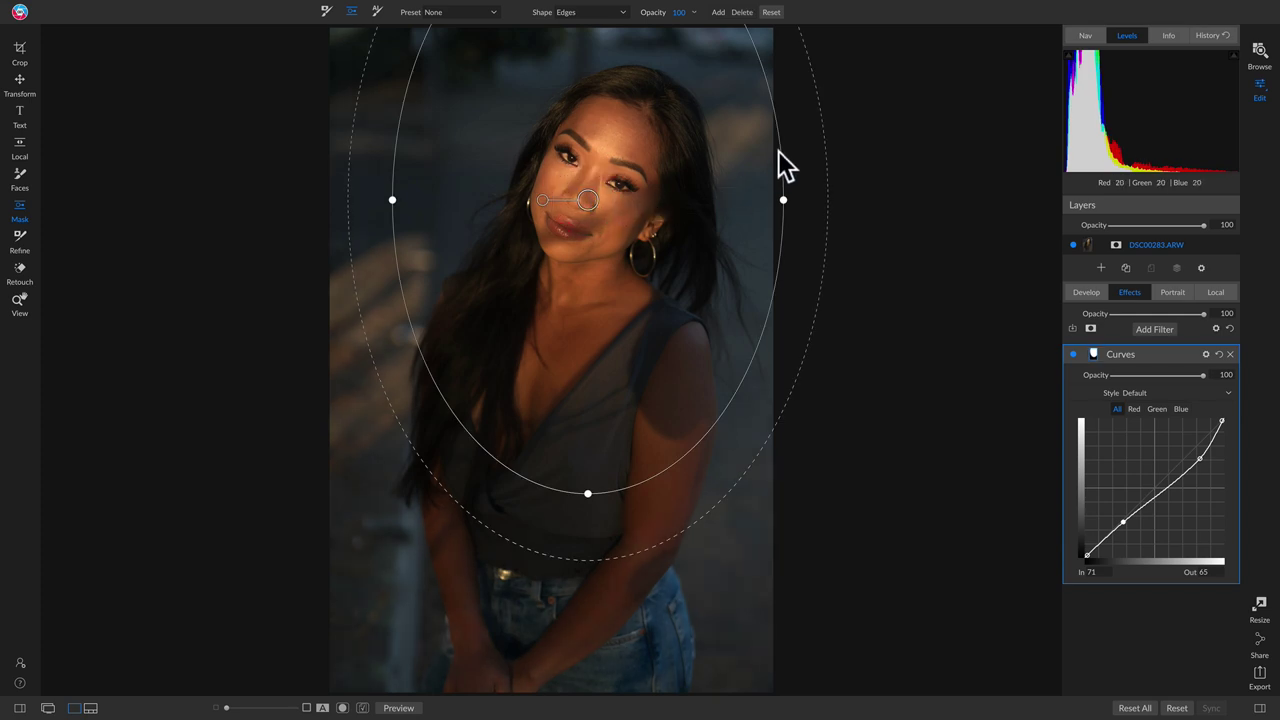
{"action": "left_click_drag", "start_coordinate": [776, 150], "coordinate": [619, 200]}
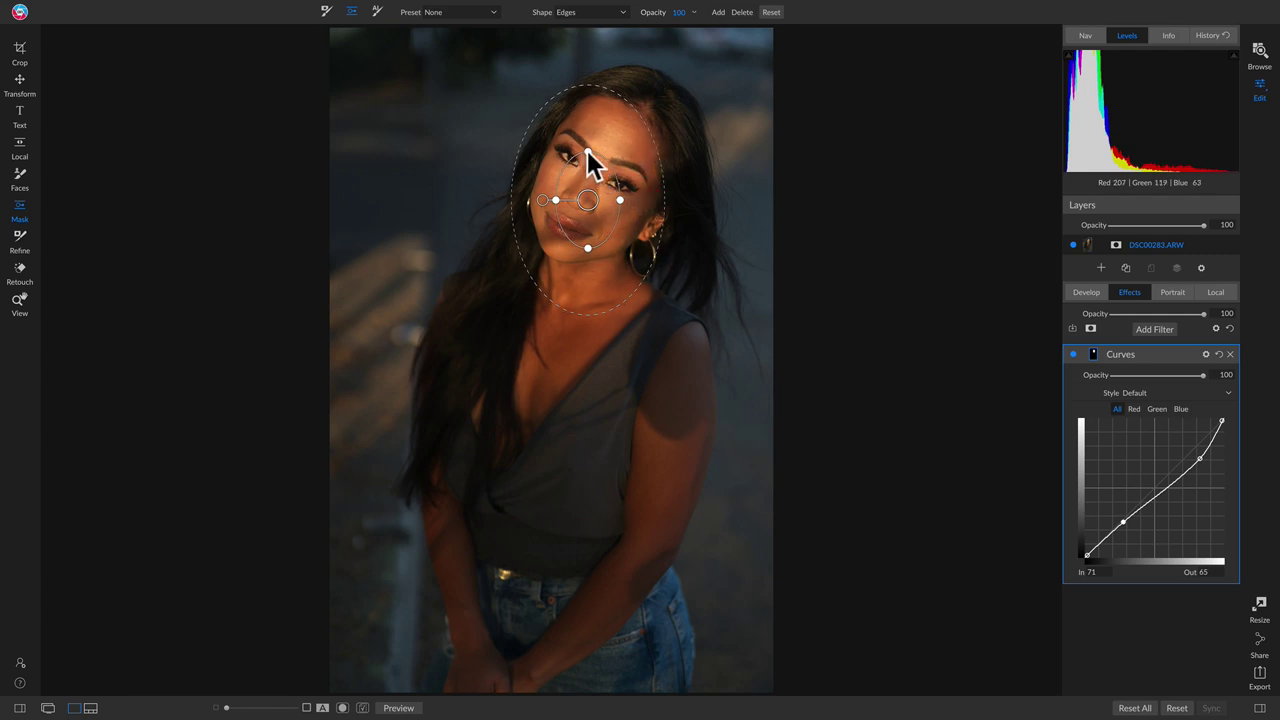
{"action": "left_click_drag", "start_coordinate": [587, 150], "coordinate": [603, 156]}
{"action": "left_click_drag", "start_coordinate": [544, 203], "coordinate": [617, 183]}
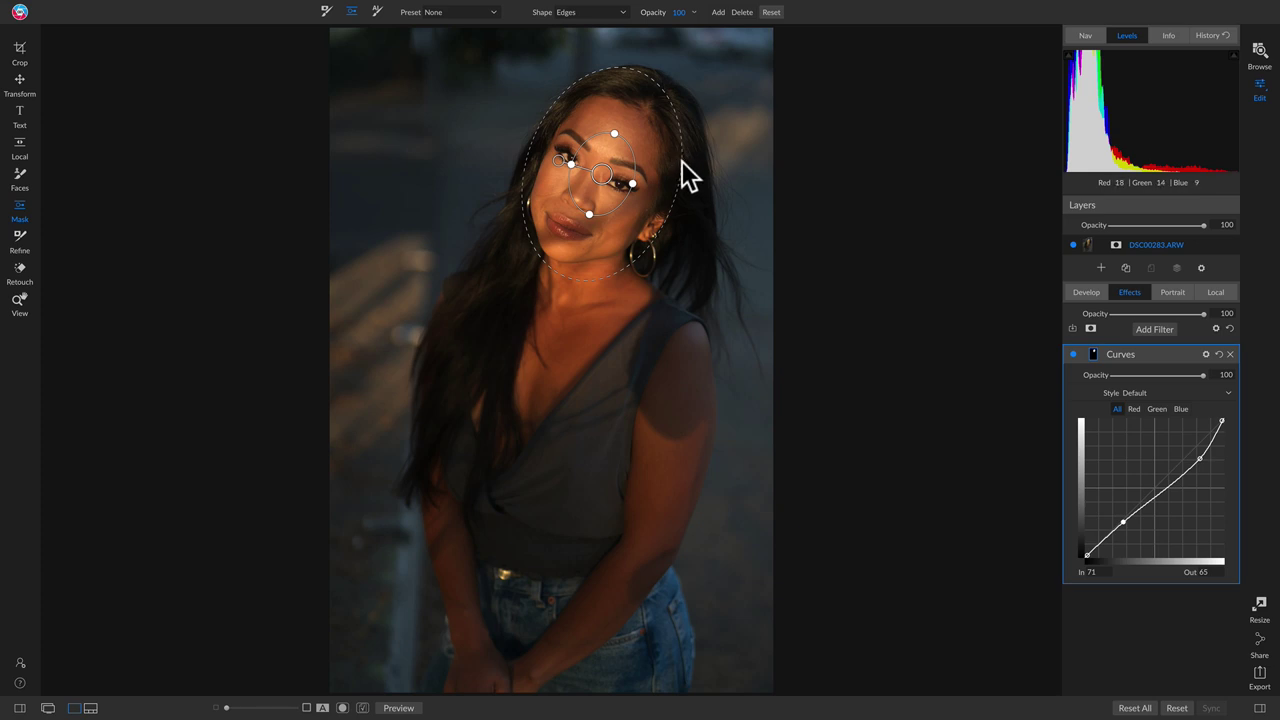
{"action": "left_click_drag", "start_coordinate": [690, 166], "coordinate": [757, 189]}
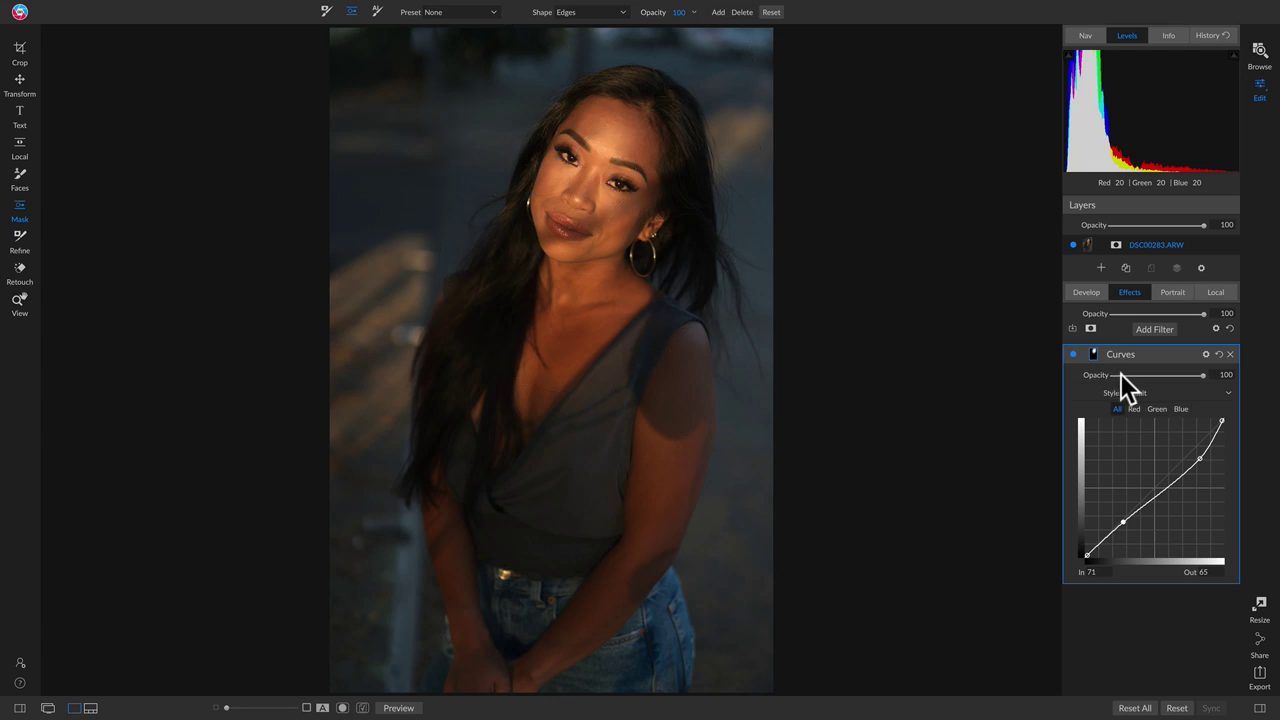
Compare the masked Curves filter on and off, leaving it on.
{"action": "left_click", "coordinate": [1073, 354]}
{"action": "left_click", "coordinate": [1073, 354]}
{"action": "left_click", "coordinate": [1073, 354]}
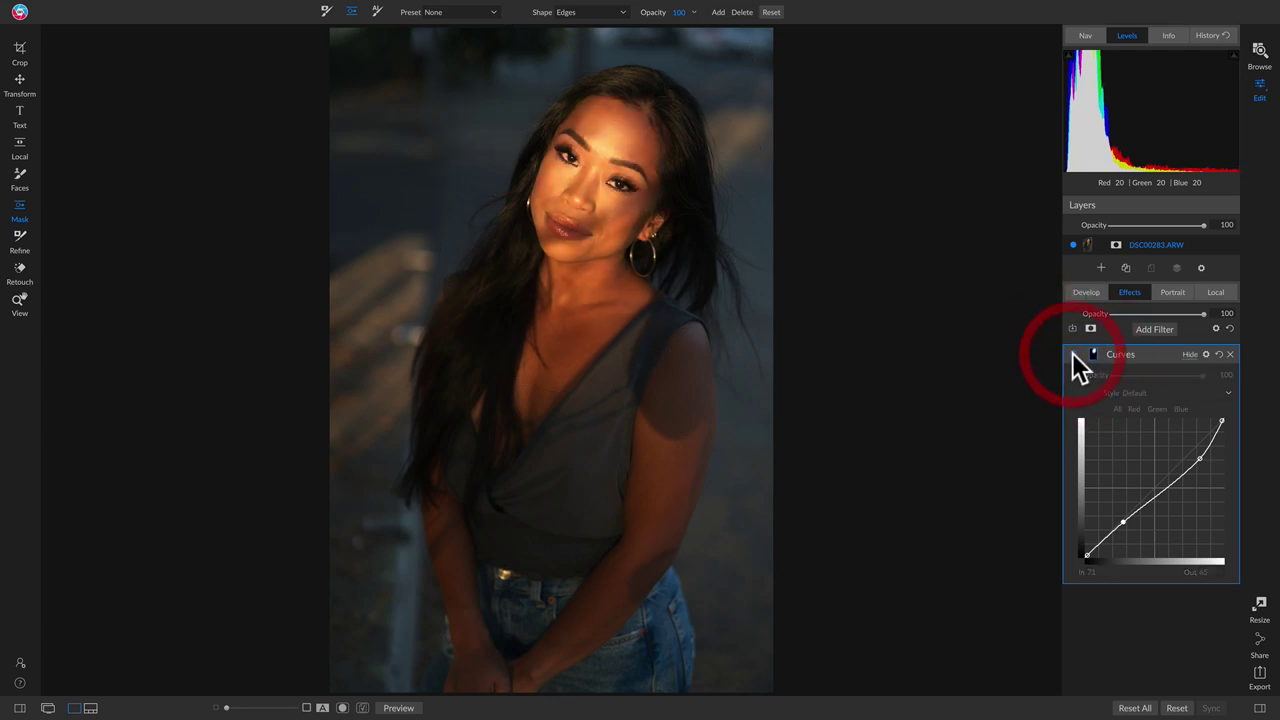
{"action": "left_click", "coordinate": [1073, 354]}
{"action": "left_click", "coordinate": [1073, 354]}
{"action": "left_click", "coordinate": [1073, 354]}
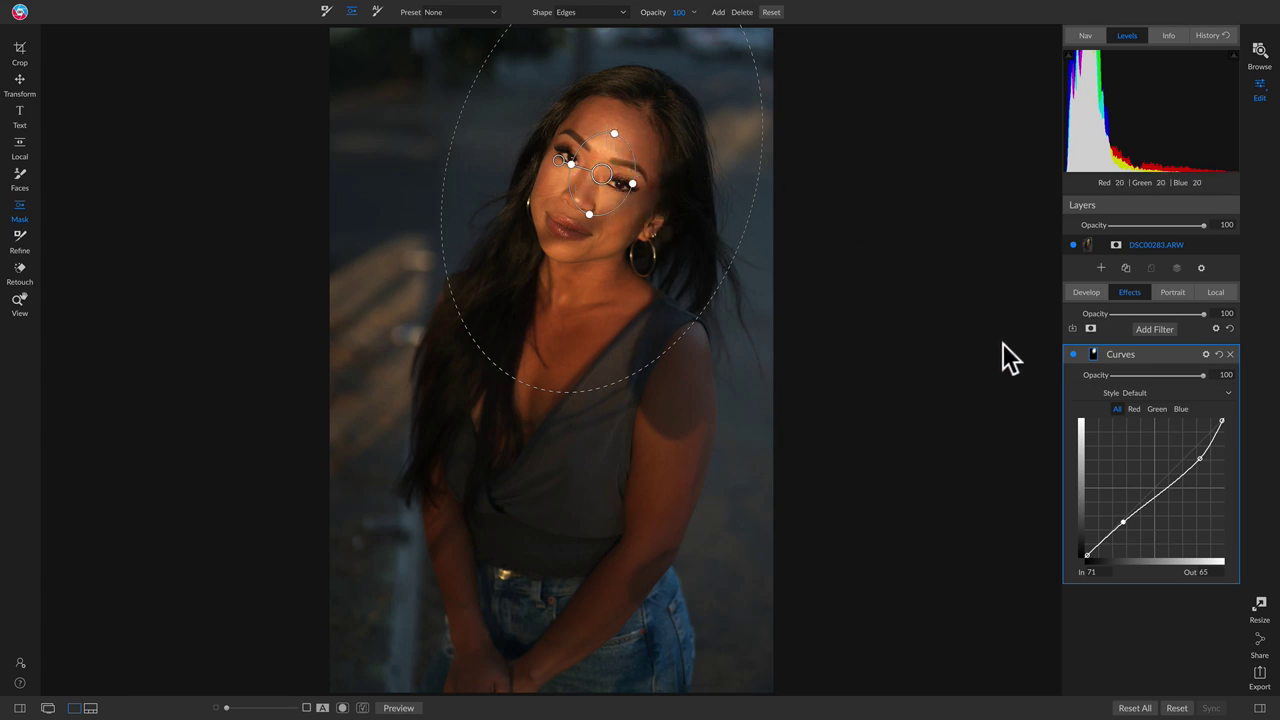
Paint Out the Curves mask toward the top left at size 700, then show the filmstrip.
{"action": "left_click", "coordinate": [1093, 354]}
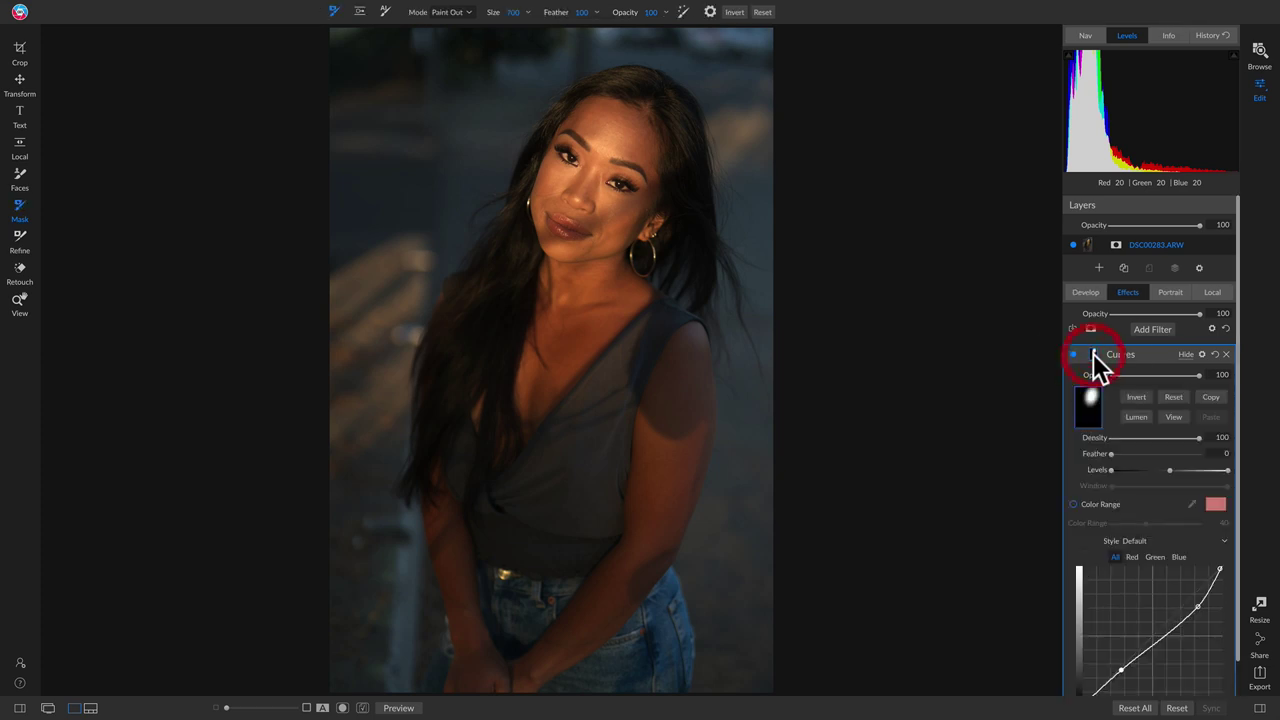
{"action": "left_click", "coordinate": [1173, 416]}
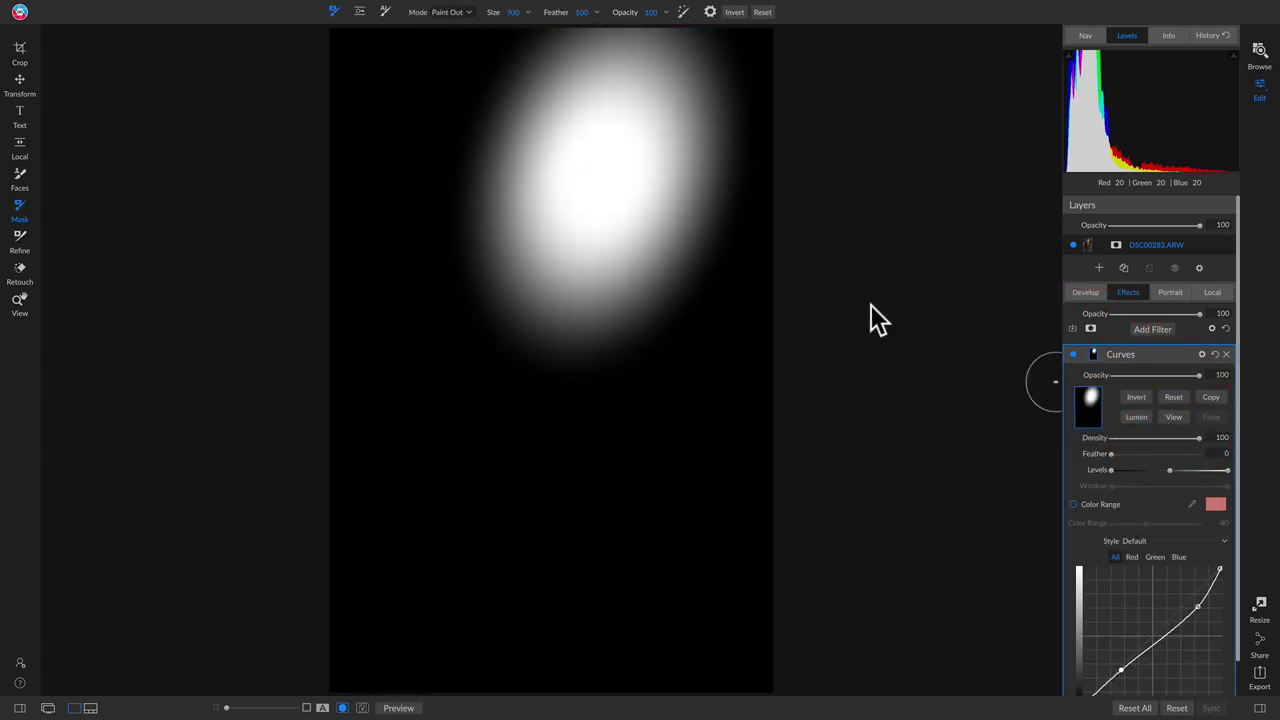
{"action": "mouse_move", "coordinate": [494, 197]}
{"action": "left_mouse_down"}
{"action": "mouse_move", "coordinate": [655, 234]}
{"action": "mouse_move", "coordinate": [659, 152]}
{"action": "mouse_move", "coordinate": [625, 79]}
{"action": "mouse_move", "coordinate": [547, 114]}
{"action": "mouse_move", "coordinate": [531, 227]}
{"action": "mouse_move", "coordinate": [574, 240]}
{"action": "mouse_move", "coordinate": [623, 112]}
{"action": "mouse_move", "coordinate": [597, 118]}
{"action": "mouse_move", "coordinate": [568, 168]}
{"action": "mouse_move", "coordinate": [618, 194]}
{"action": "mouse_move", "coordinate": [629, 140]}
{"action": "mouse_move", "coordinate": [587, 154]}
{"action": "mouse_move", "coordinate": [646, 180]}
{"action": "mouse_move", "coordinate": [466, 109]}
{"action": "left_mouse_up"}
{"action": "left_click", "coordinate": [1176, 418]}
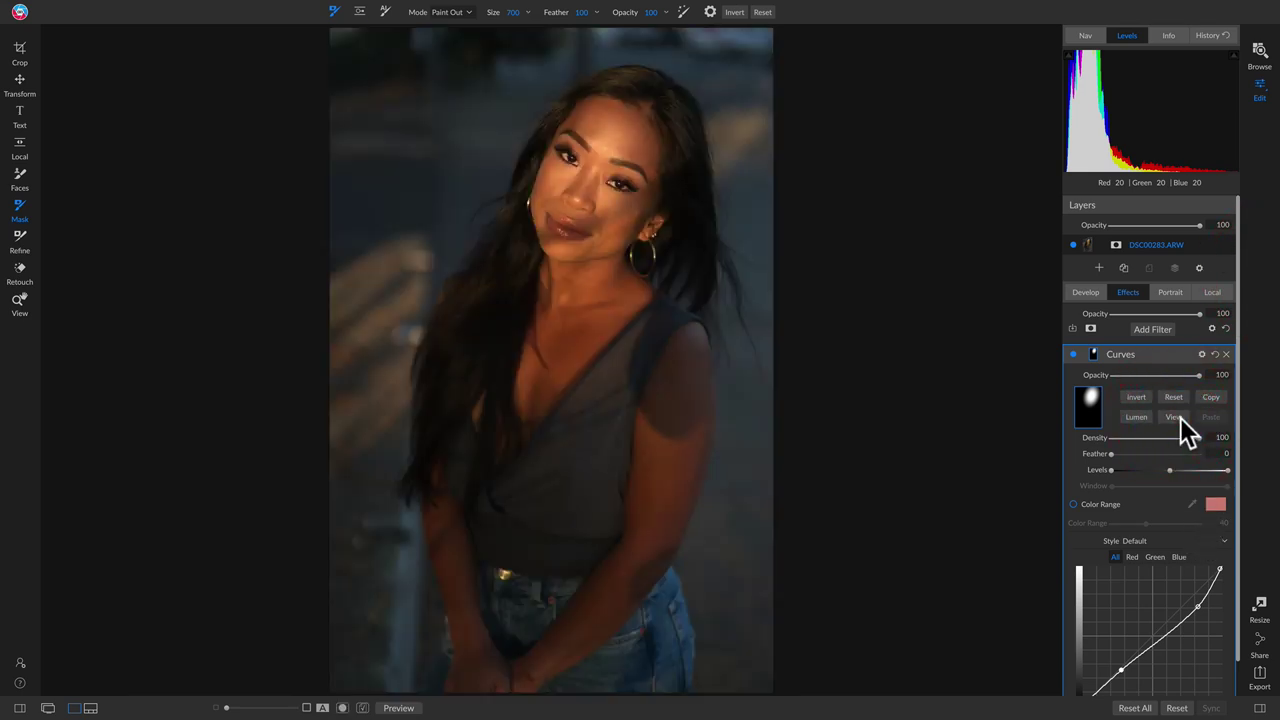
{"action": "key", "text": "backslash"}
{"action": "key", "text": "backslash"}
{"action": "key", "text": "backslash"}
{"action": "key", "text": "backslash"}
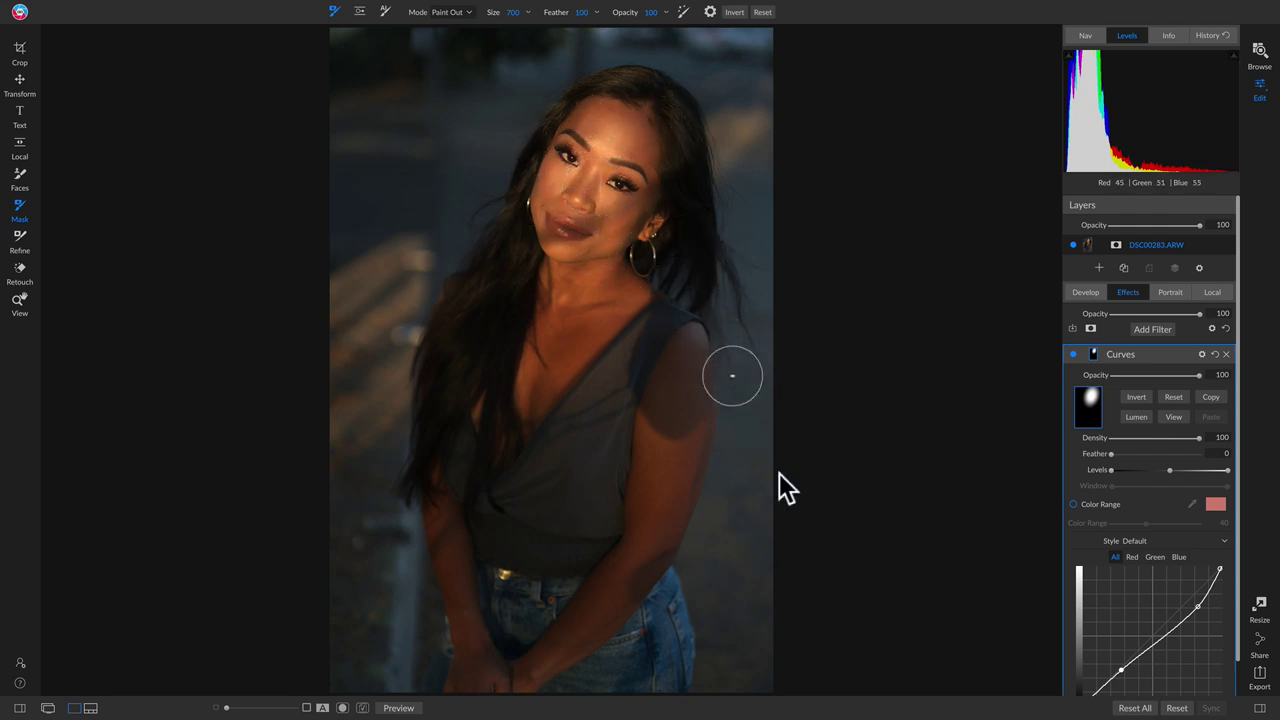
{"action": "key", "text": "ctrl+shift+f"}
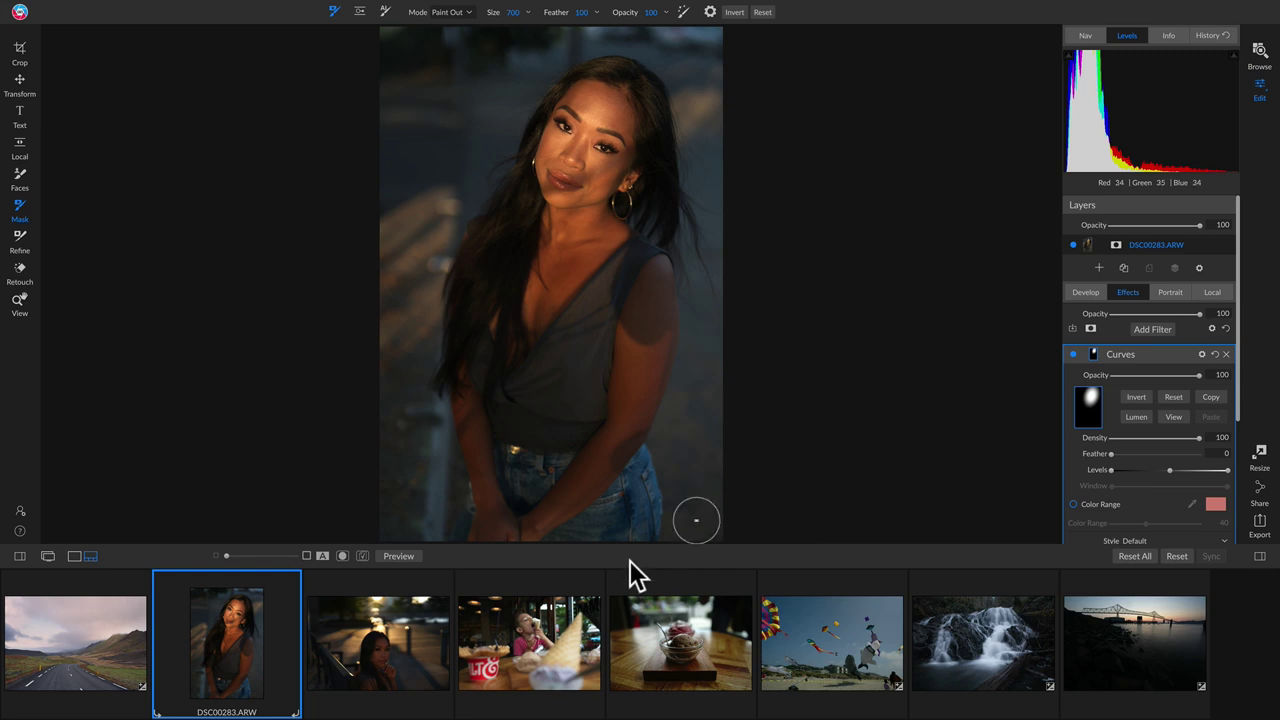
Open DSC00291.ARW from the filmstrip for editing.
{"action": "left_click", "coordinate": [396, 646]}
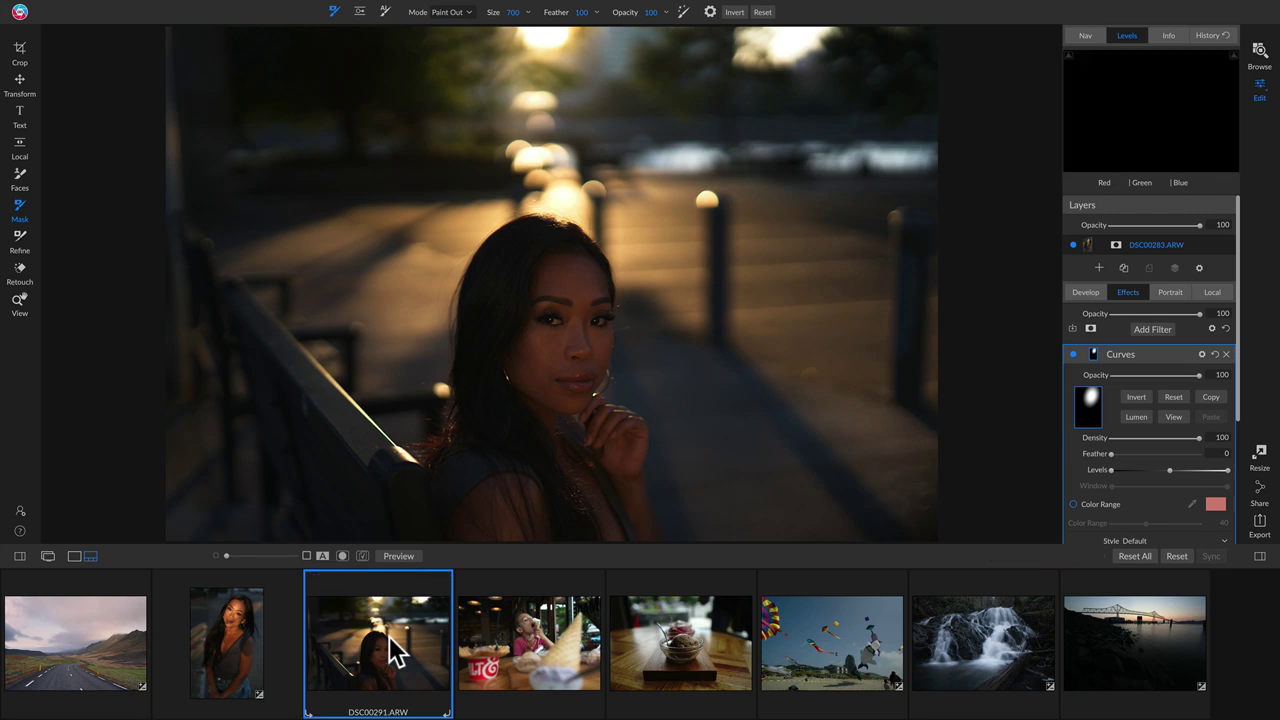
{"action": "double_click", "coordinate": [393, 648]}
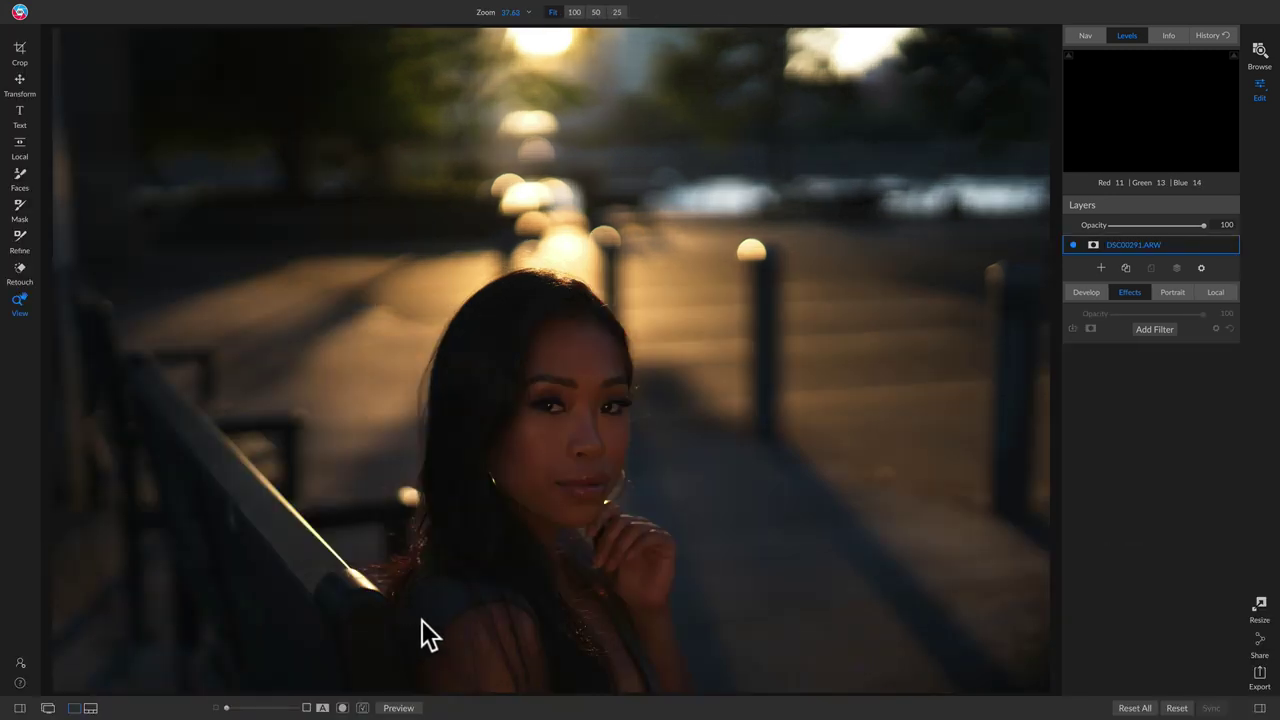
Crop DSC00291 to a tighter 1x1 square centred on the woman's face.
{"action": "left_click", "coordinate": [18, 50]}
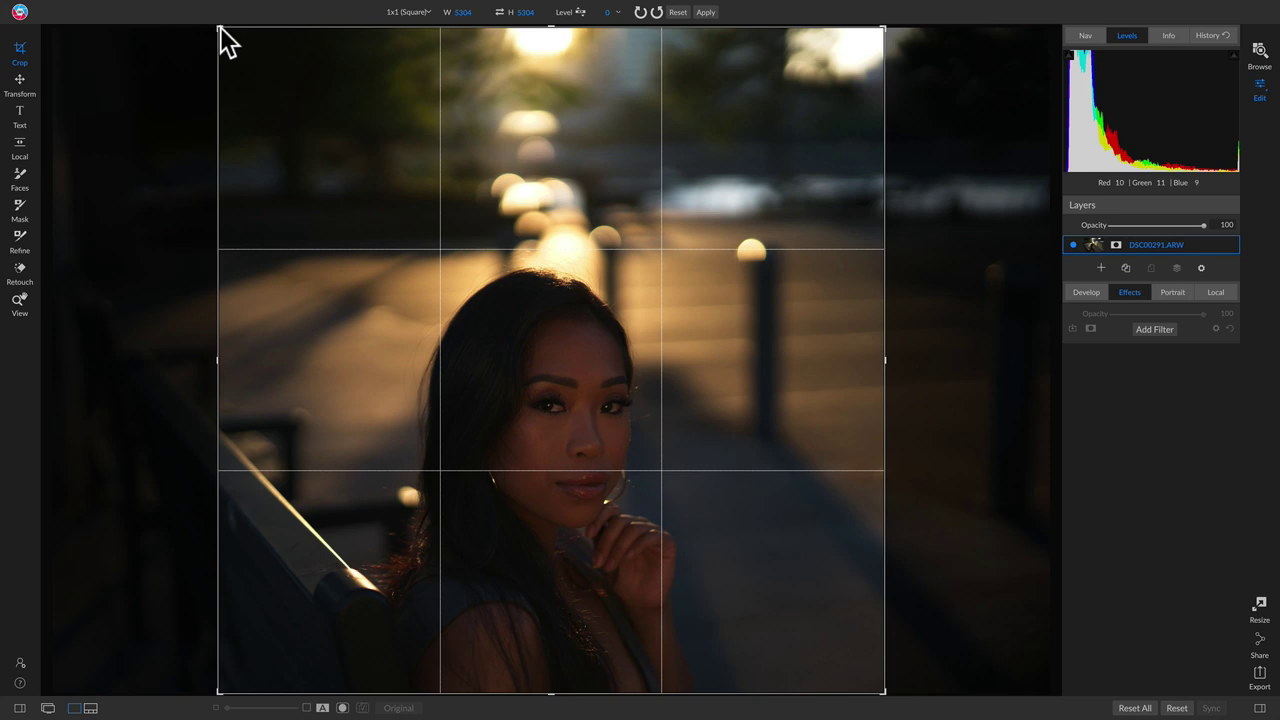
{"action": "left_click_drag", "start_coordinate": [219, 28], "coordinate": [266, 46]}
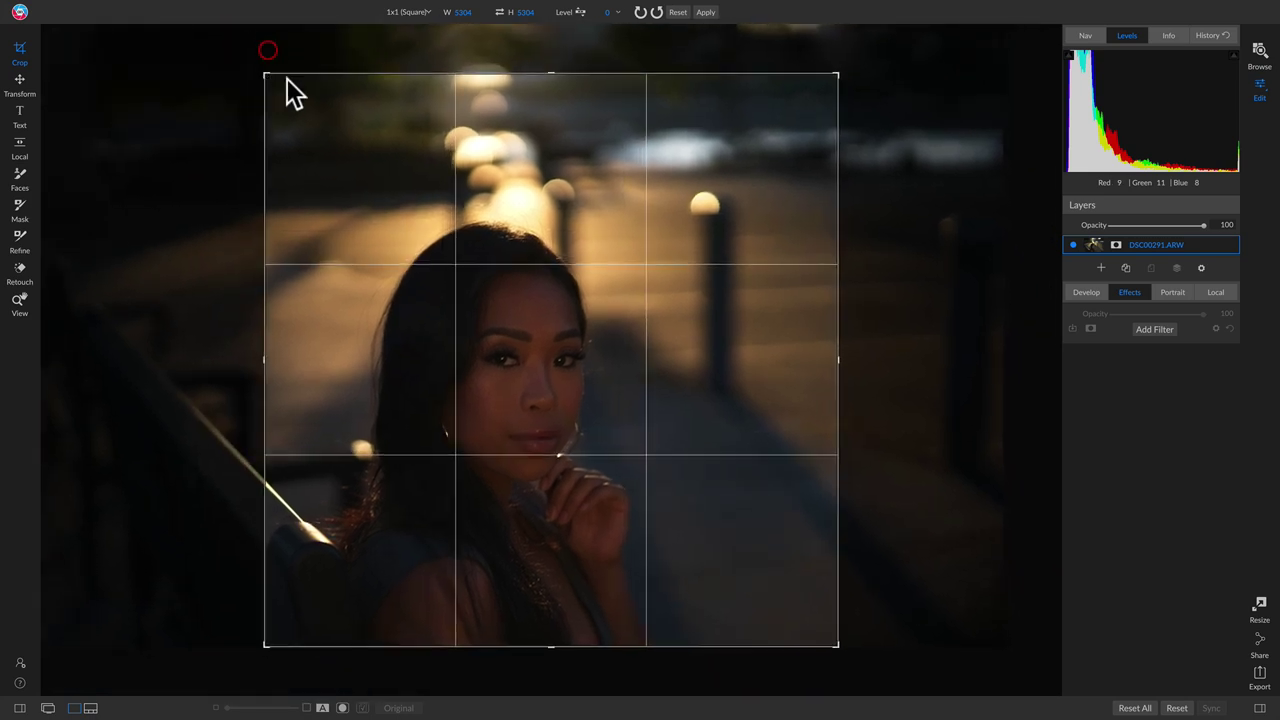
{"action": "left_click_drag", "start_coordinate": [619, 494], "coordinate": [730, 485]}
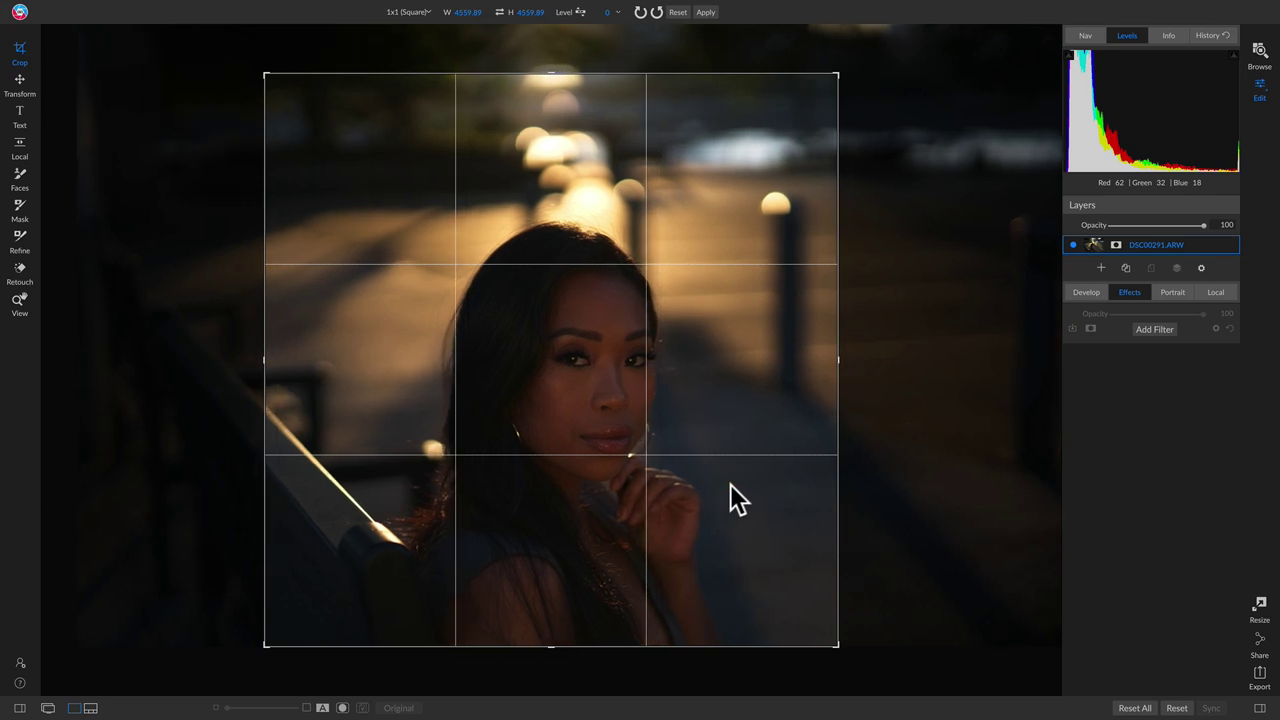
{"action": "key", "text": "Return"}
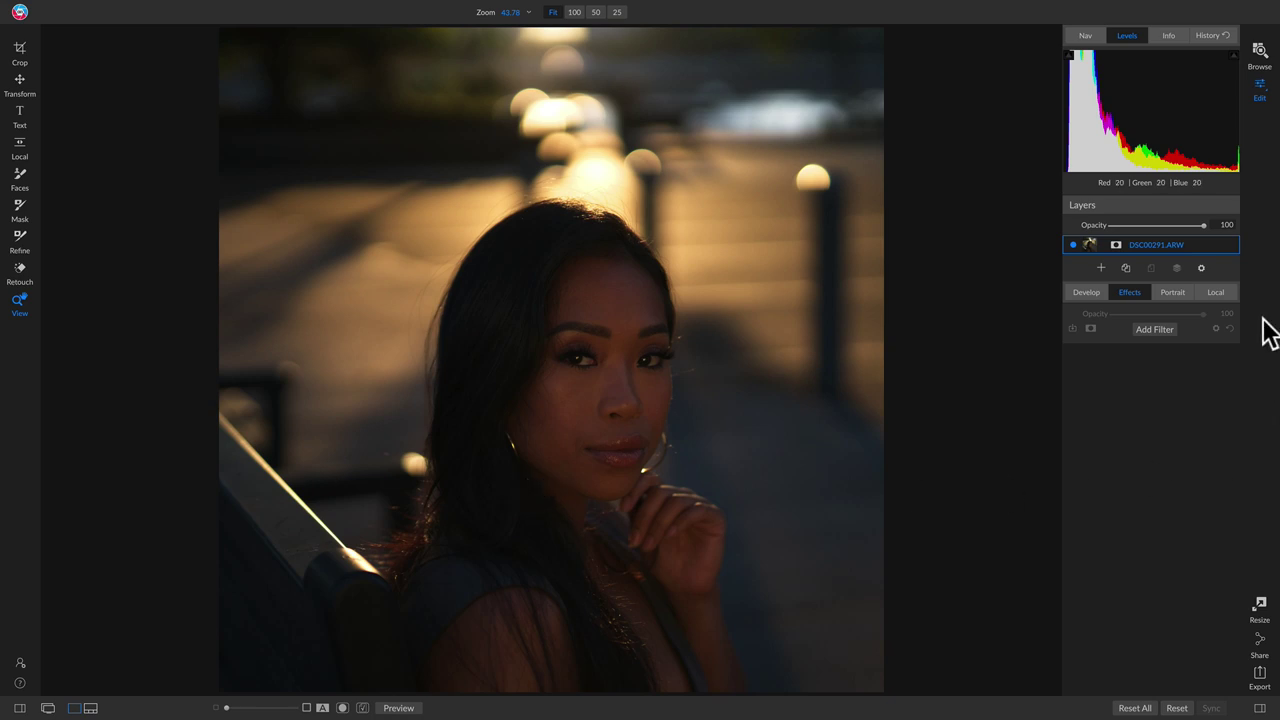
Add a Local Adjustment with Reveal Shadows, Shadows at 20 and Exposure at 0.5.
{"action": "left_click", "coordinate": [1218, 294]}
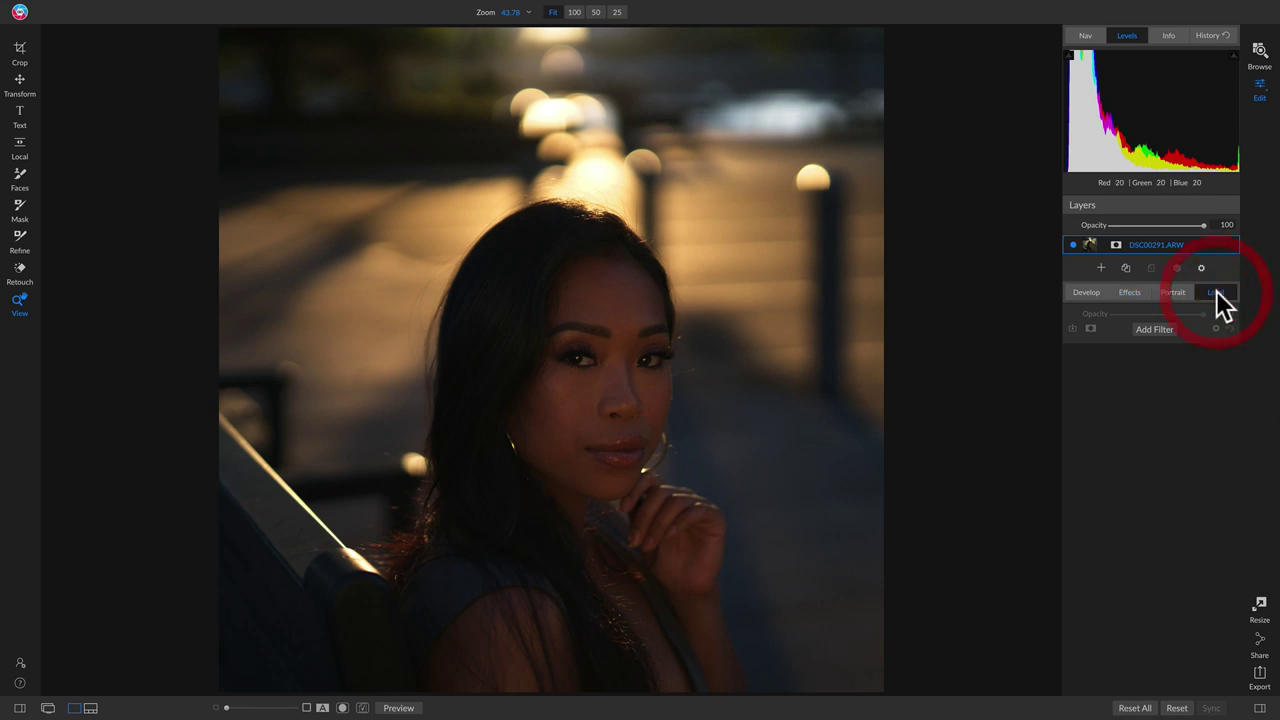
{"action": "left_click", "coordinate": [1215, 388]}
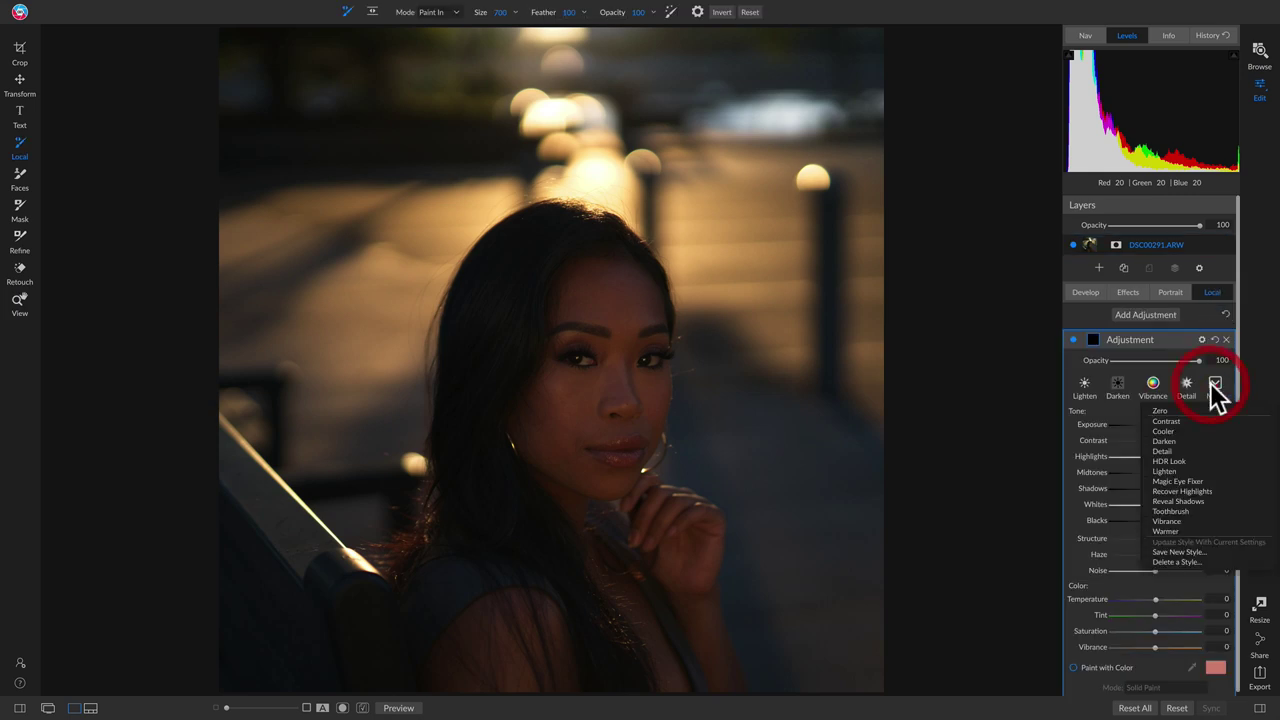
{"action": "left_click", "coordinate": [1178, 500]}
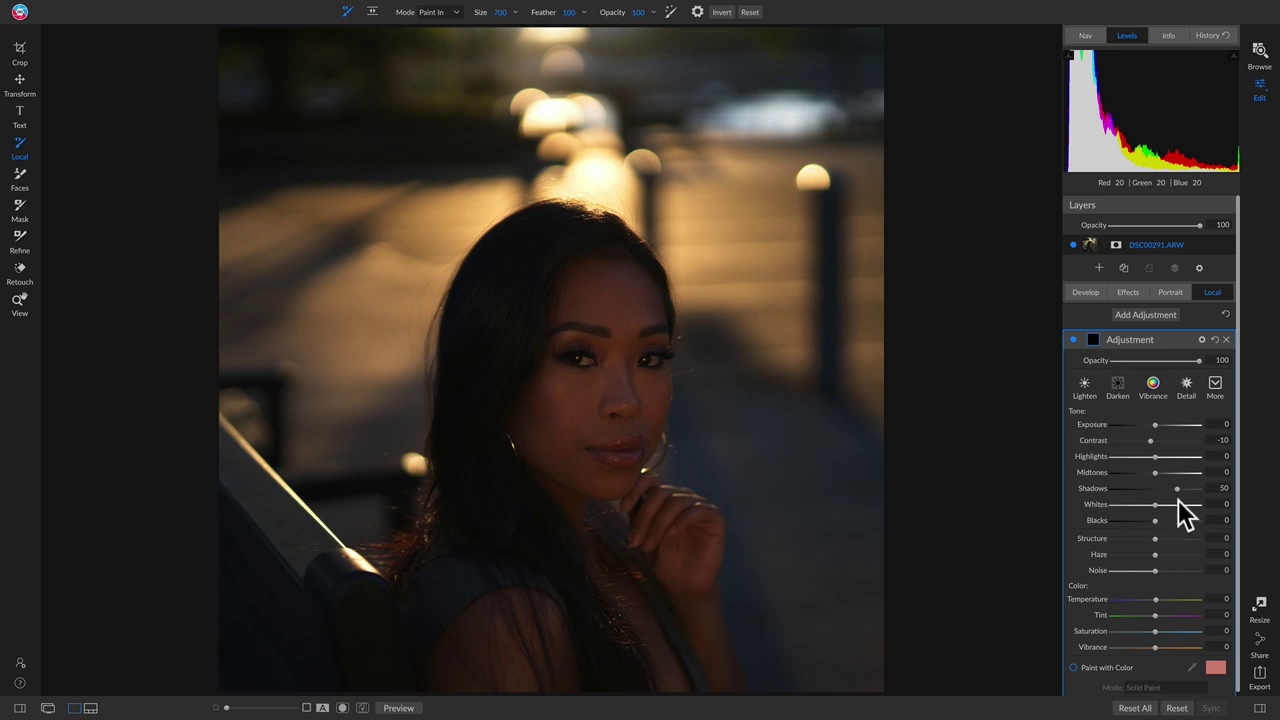
{"action": "left_click_drag", "start_coordinate": [1178, 490], "coordinate": [1164, 491]}
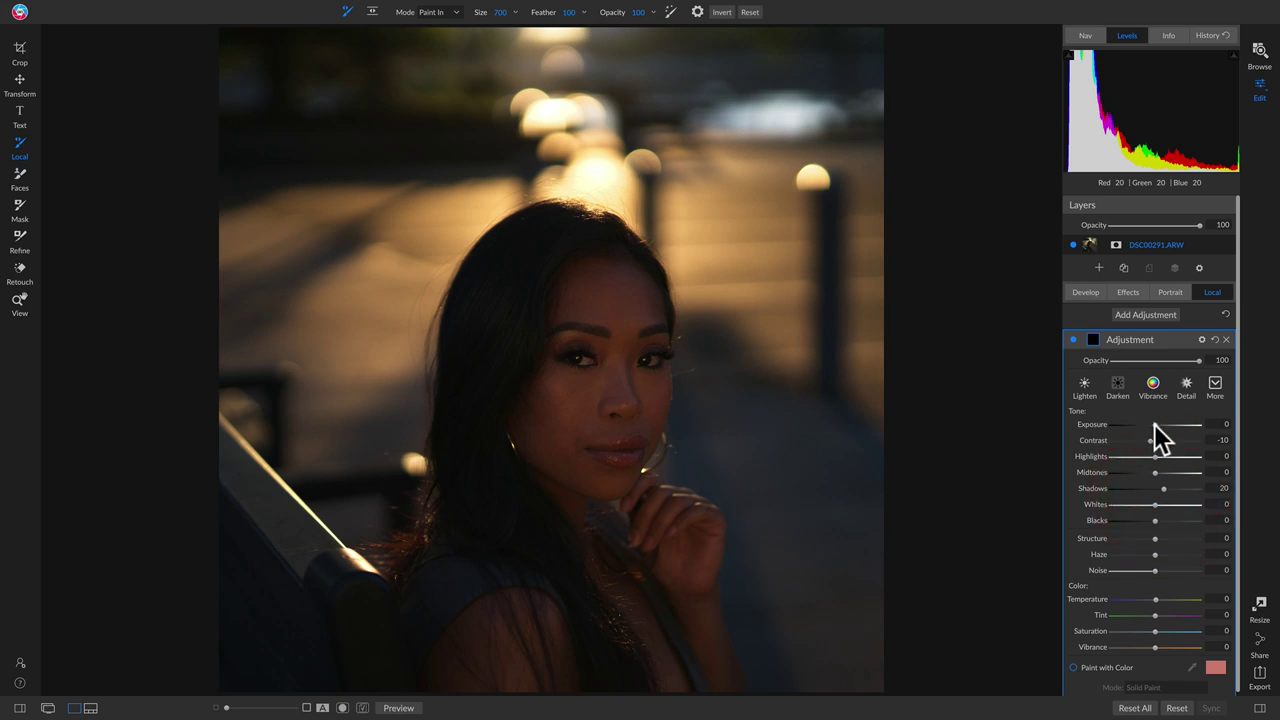
{"action": "left_click_drag", "start_coordinate": [1155, 425], "coordinate": [1159, 431]}
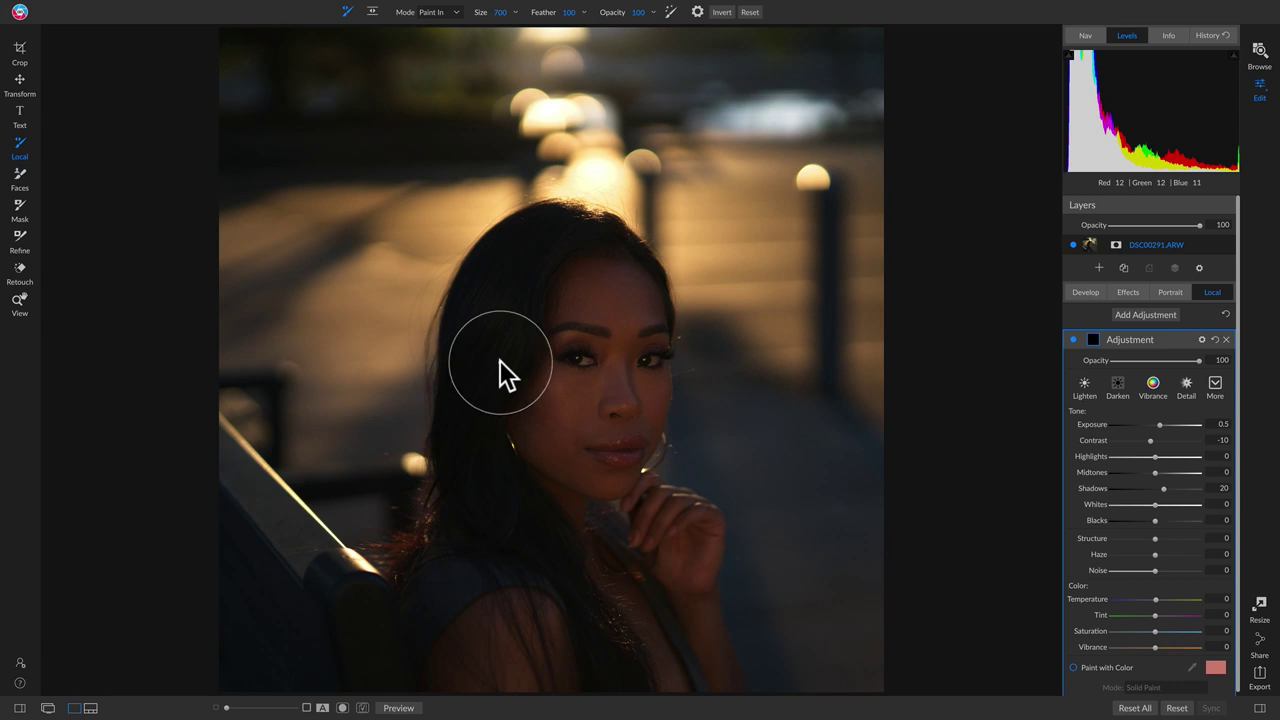
Add a Linear Top gradient mask and place it on the portrait.
{"action": "key", "text": "shift+k"}
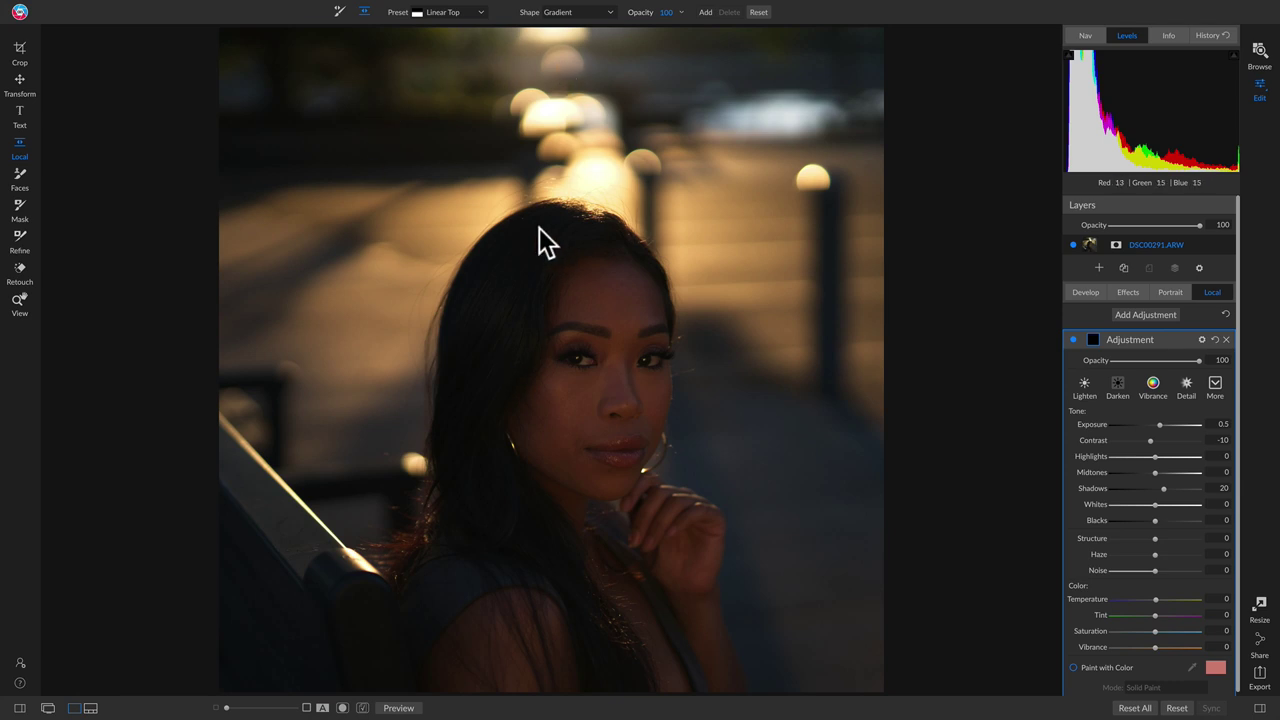
{"action": "left_click", "coordinate": [452, 14]}
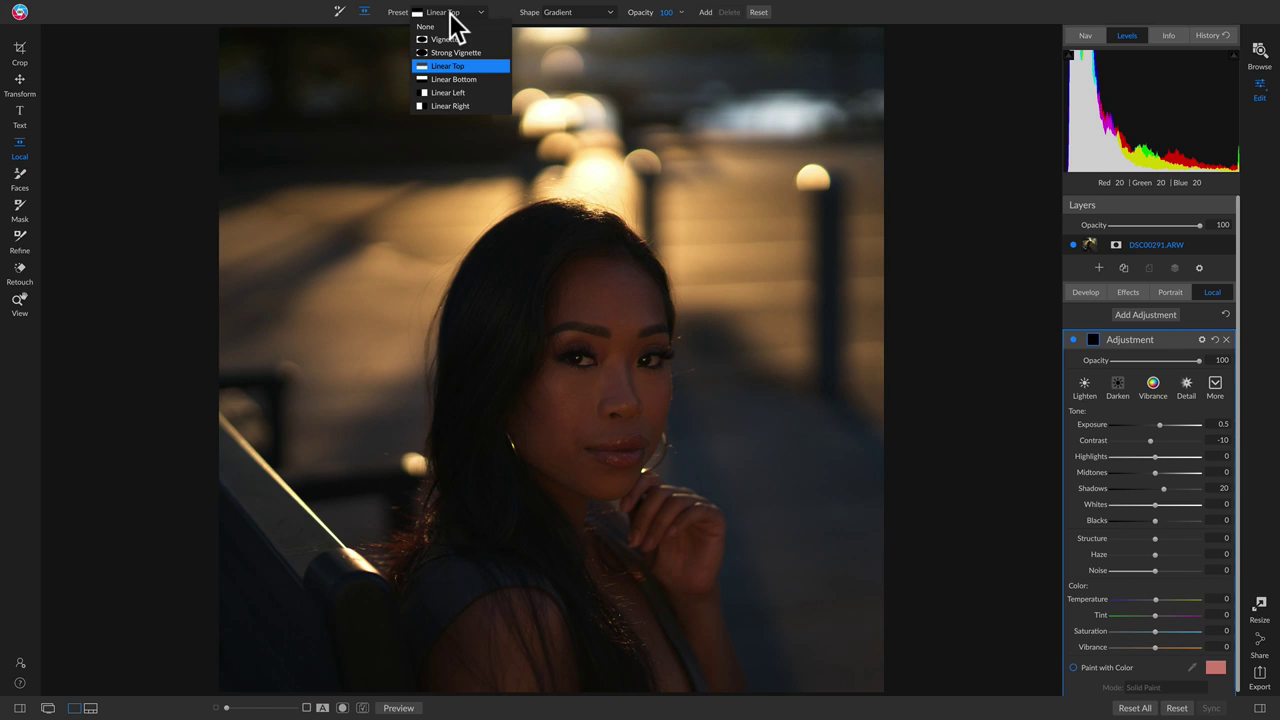
{"action": "left_click", "coordinate": [424, 68]}
{"action": "left_click", "coordinate": [445, 14]}
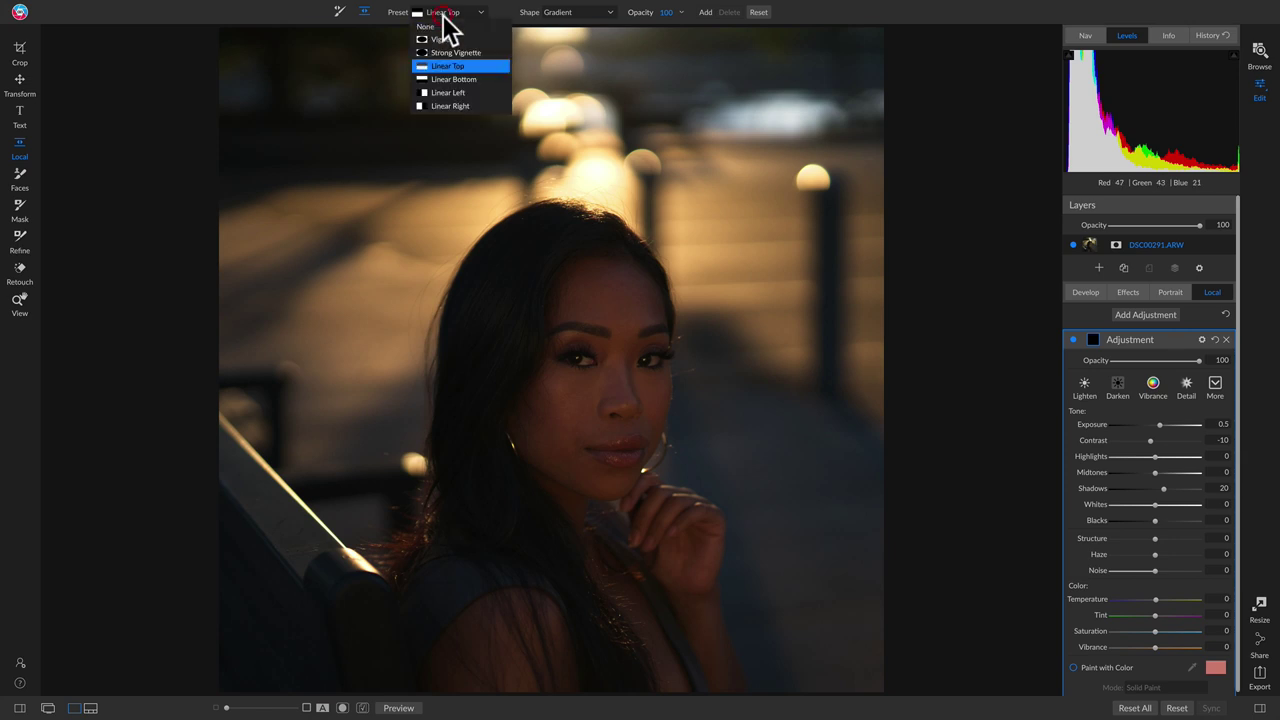
{"action": "left_click", "coordinate": [444, 68]}
{"action": "left_click", "coordinate": [560, 187]}
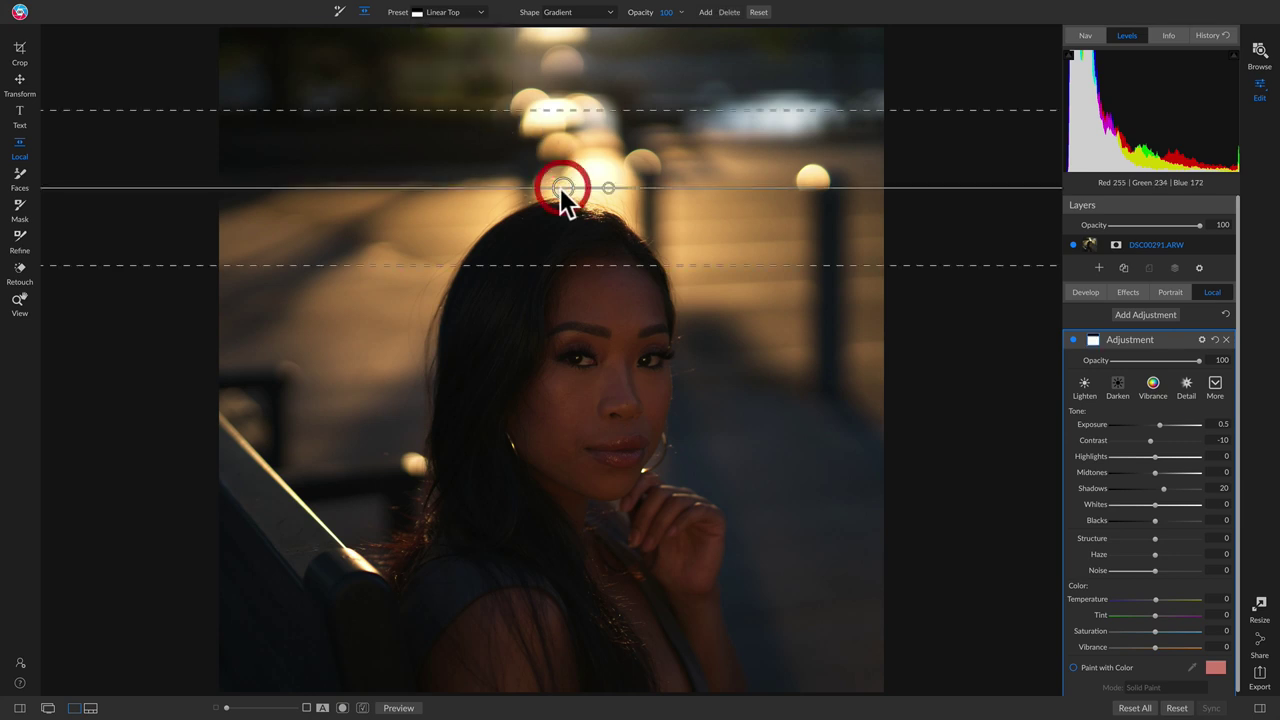
Lower the gradient, widen its feather and tilt it diagonally across the portrait.
{"action": "left_click_drag", "start_coordinate": [563, 190], "coordinate": [550, 218]}
{"action": "left_click_drag", "start_coordinate": [557, 164], "coordinate": [570, 26]}
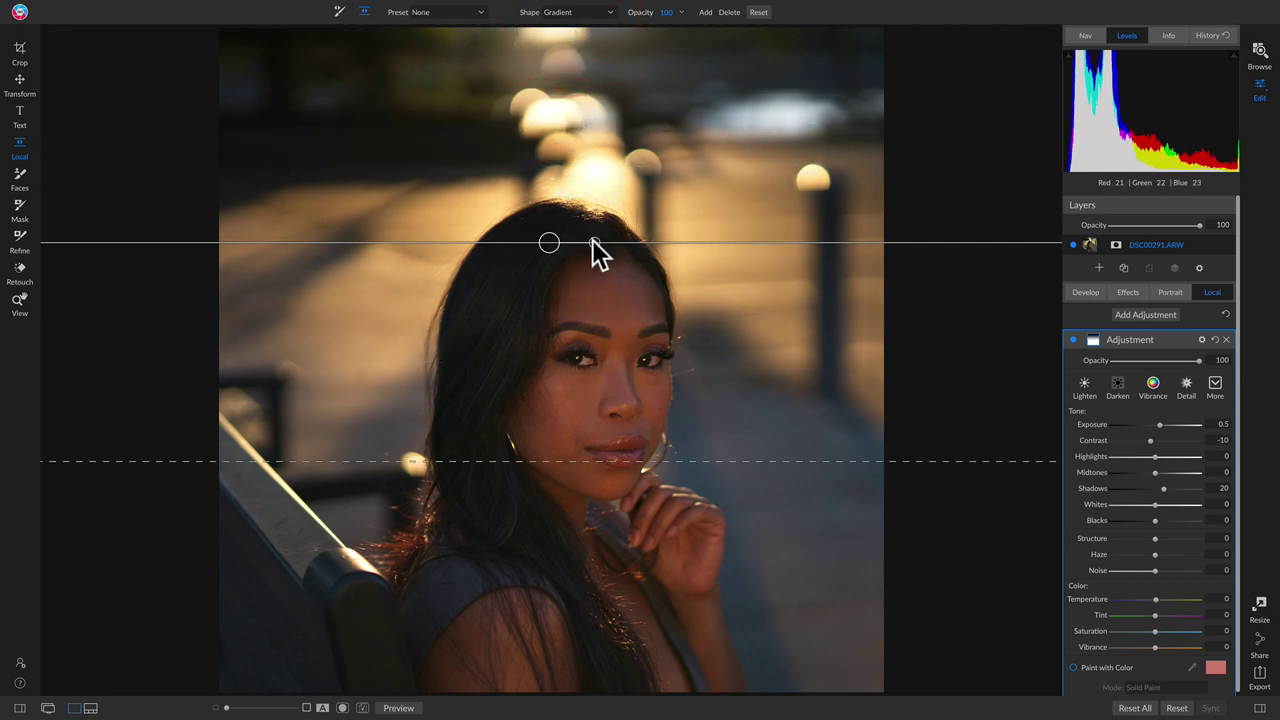
{"action": "left_click_drag", "start_coordinate": [595, 244], "coordinate": [588, 218]}
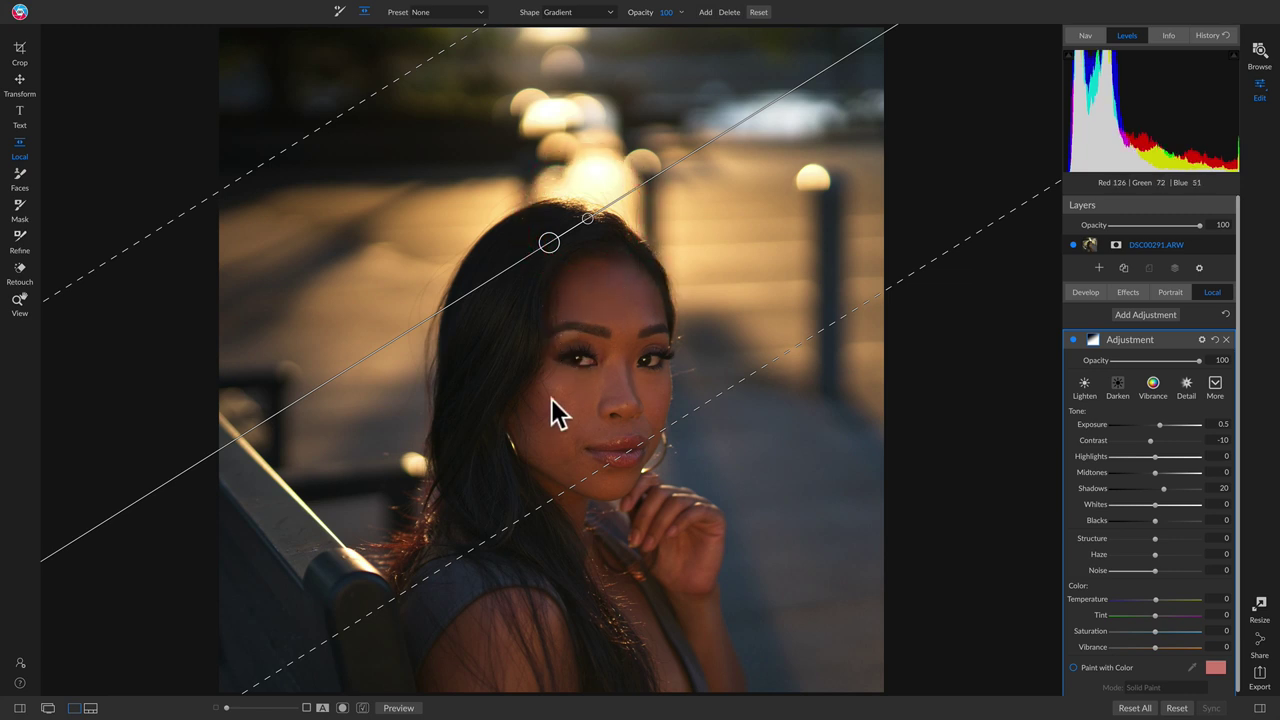
{"action": "left_click_drag", "start_coordinate": [588, 220], "coordinate": [590, 219]}
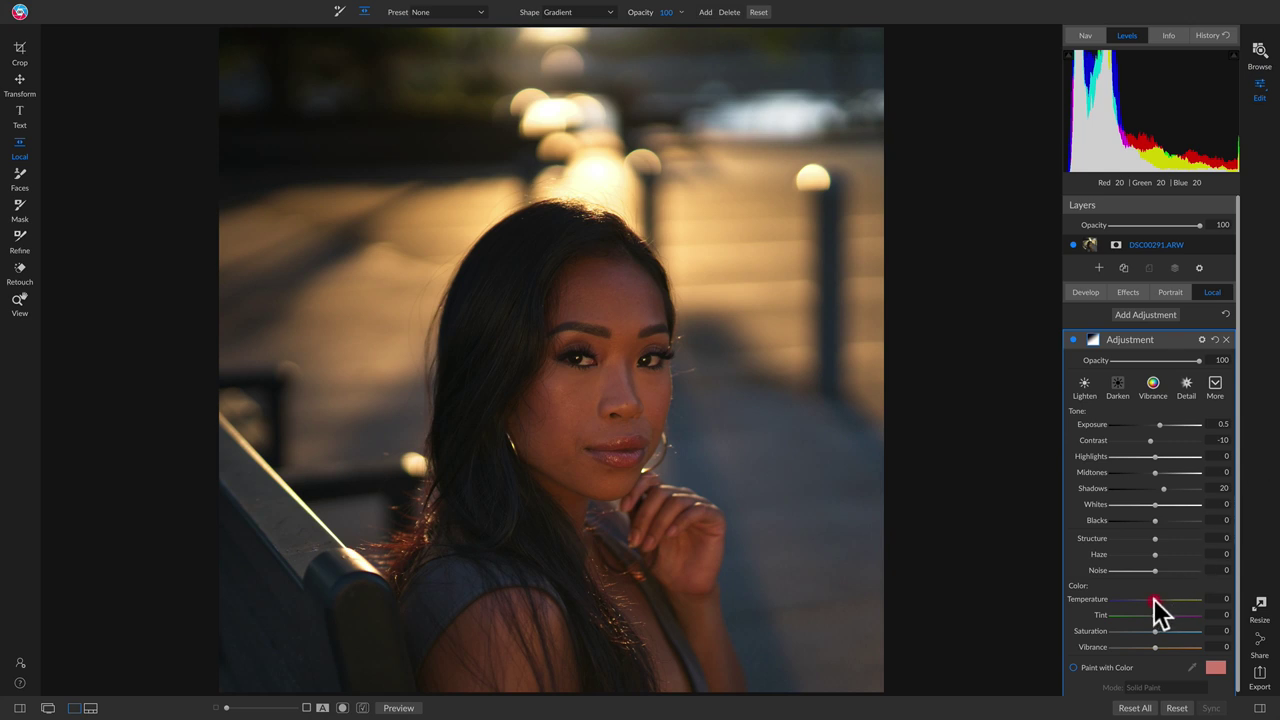
Set the adjustment's Temperature to -9 and Midtones to 10, then toggle it off and on to compare.
{"action": "left_click_drag", "start_coordinate": [1152, 599], "coordinate": [1150, 600]}
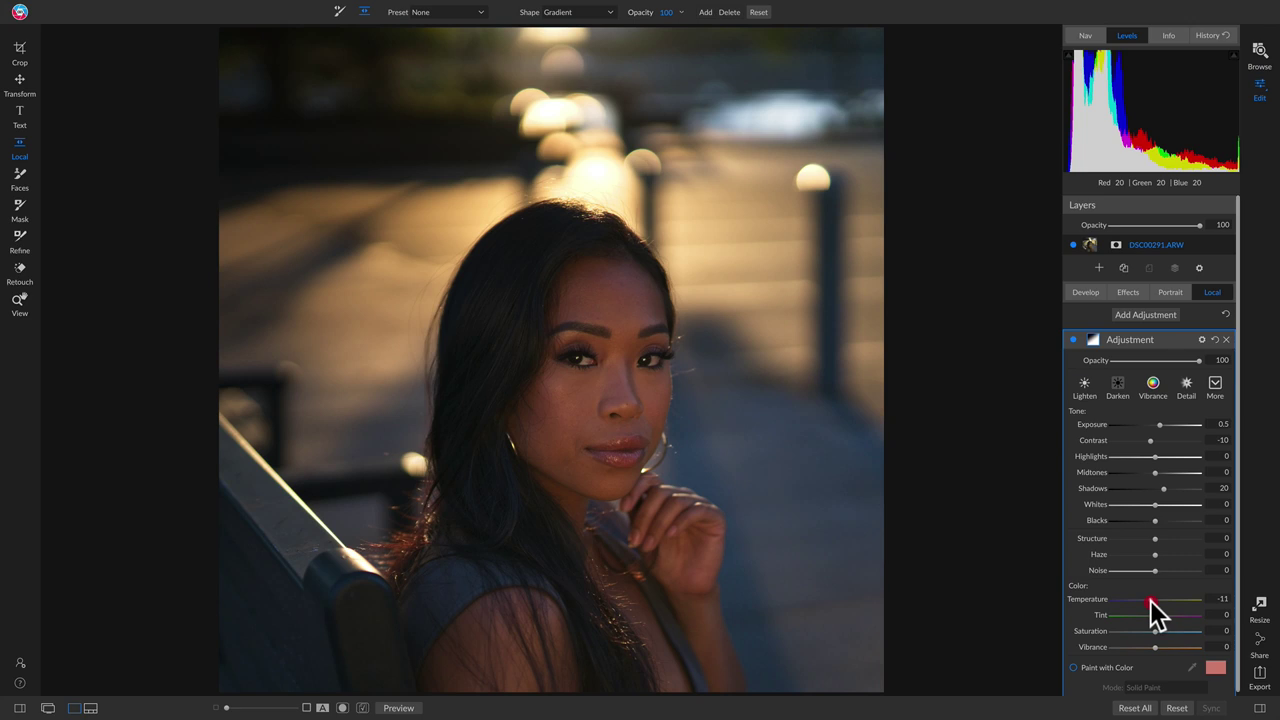
{"action": "left_click_drag", "start_coordinate": [1151, 600], "coordinate": [1152, 600]}
{"action": "left_click_drag", "start_coordinate": [1155, 473], "coordinate": [1160, 474]}
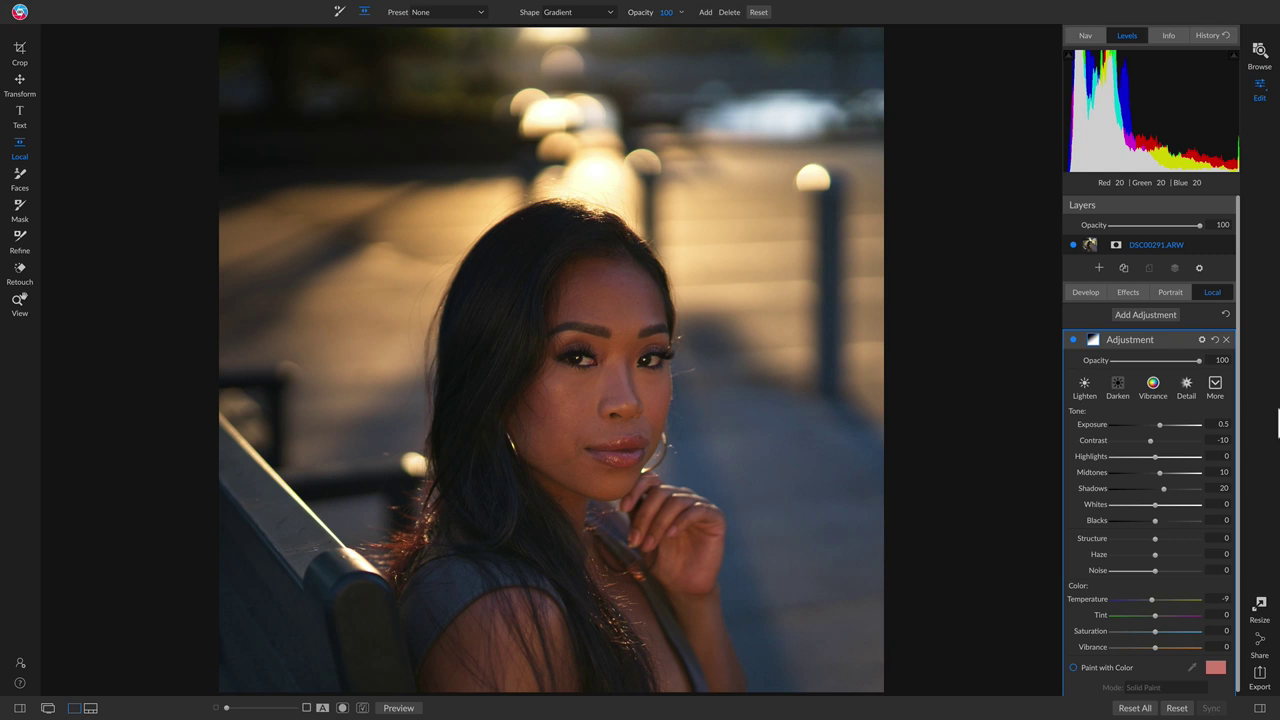
{"action": "left_click", "coordinate": [1076, 345]}
{"action": "left_click", "coordinate": [1076, 345]}
{"action": "mouse_move", "coordinate": [804, 188]}
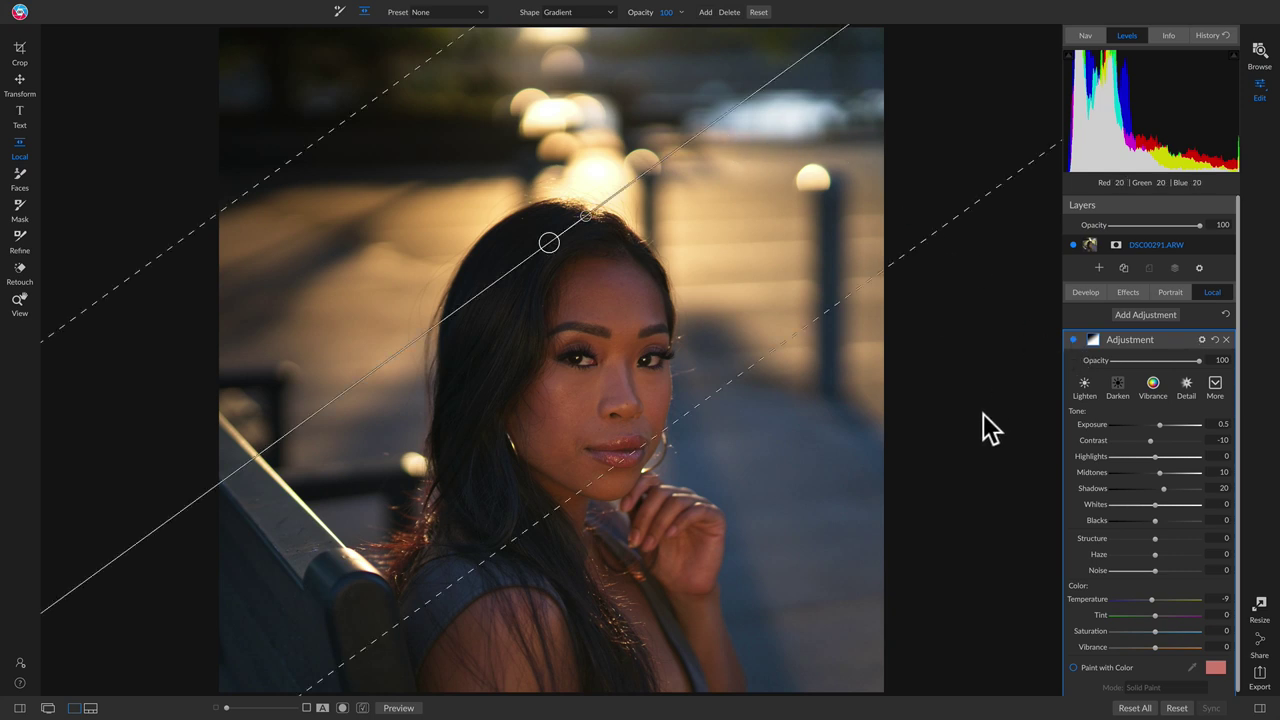
View the gradient mask in black and white, then return to the photo.
{"action": "left_click", "coordinate": [1094, 339]}
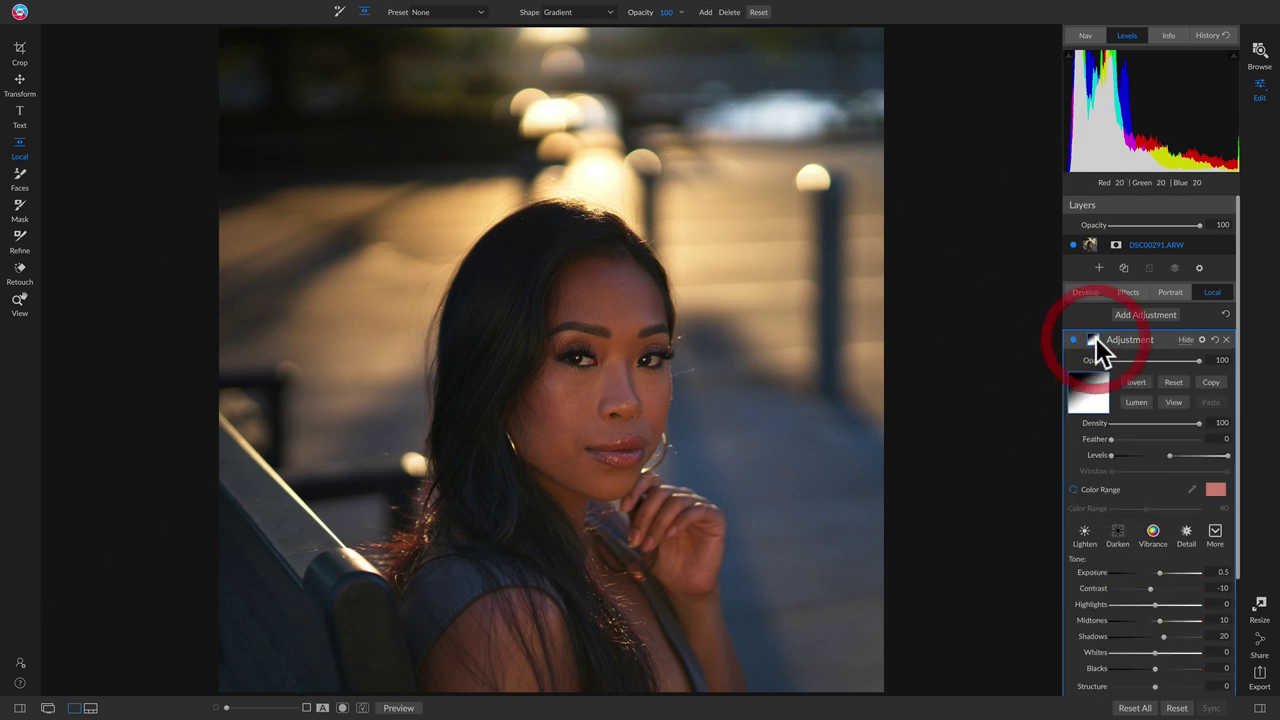
{"action": "left_click", "coordinate": [1174, 401]}
{"action": "mouse_move", "coordinate": [851, 132]}
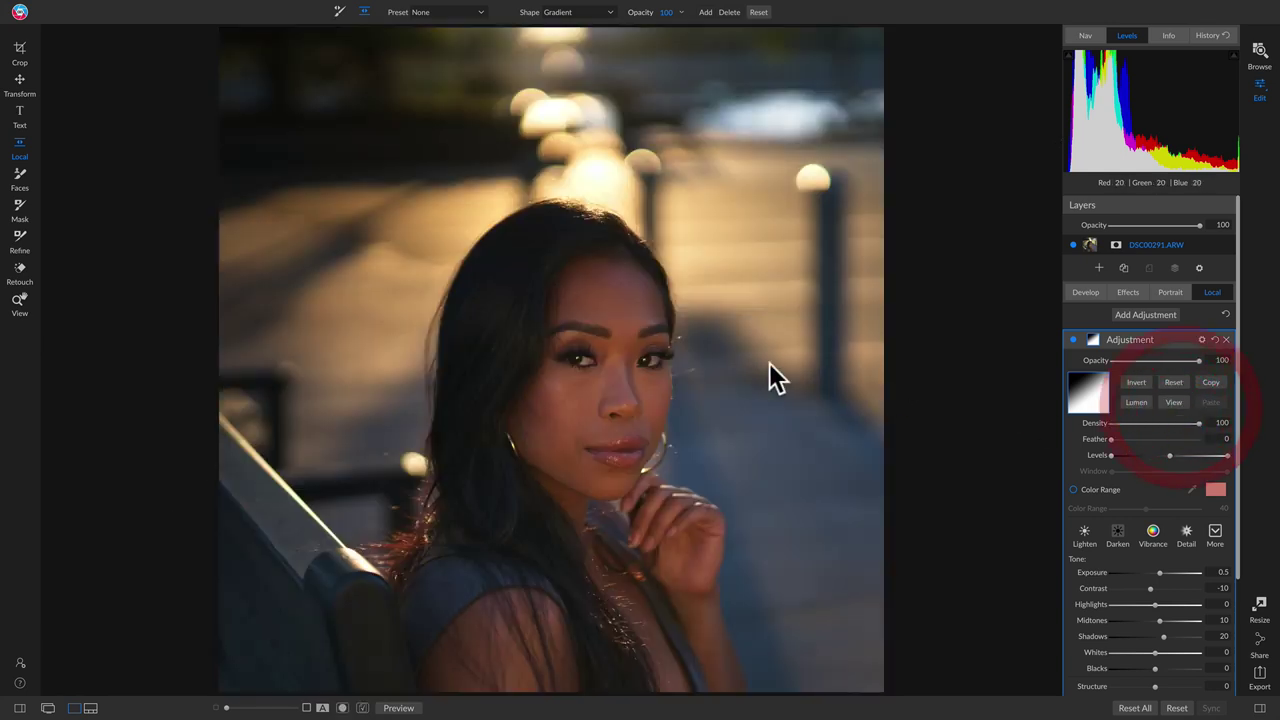
{"action": "left_click", "coordinate": [1174, 402]}
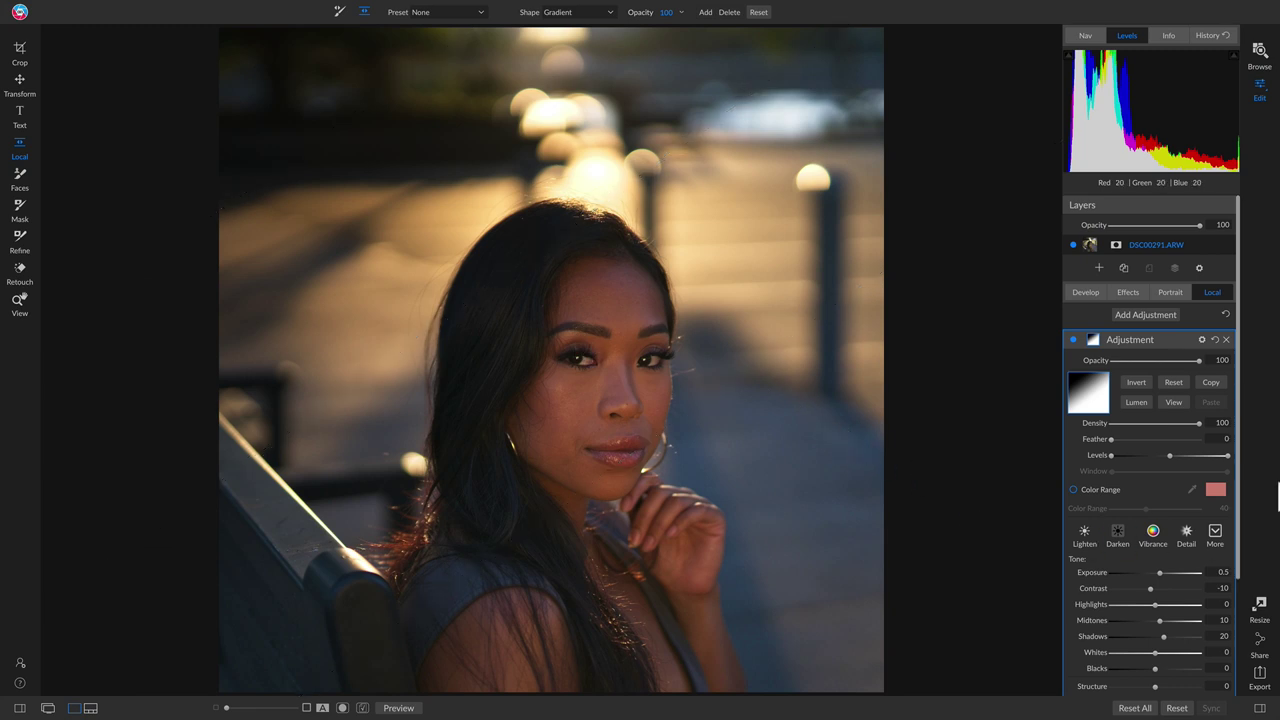
Compare against the unedited original, then show the filmstrip.
{"action": "key", "text": "backslash"}
{"action": "key", "text": "backslash"}
{"action": "key", "text": "backslash"}
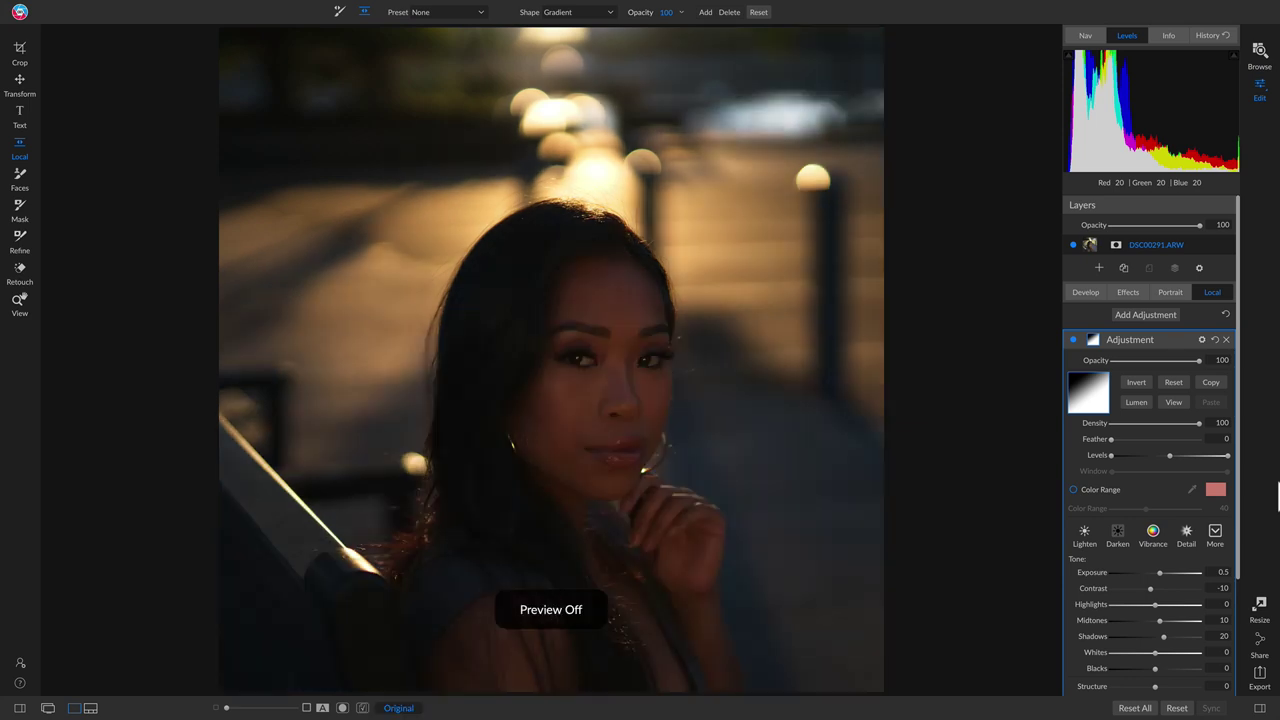
{"action": "key", "text": "backslash"}
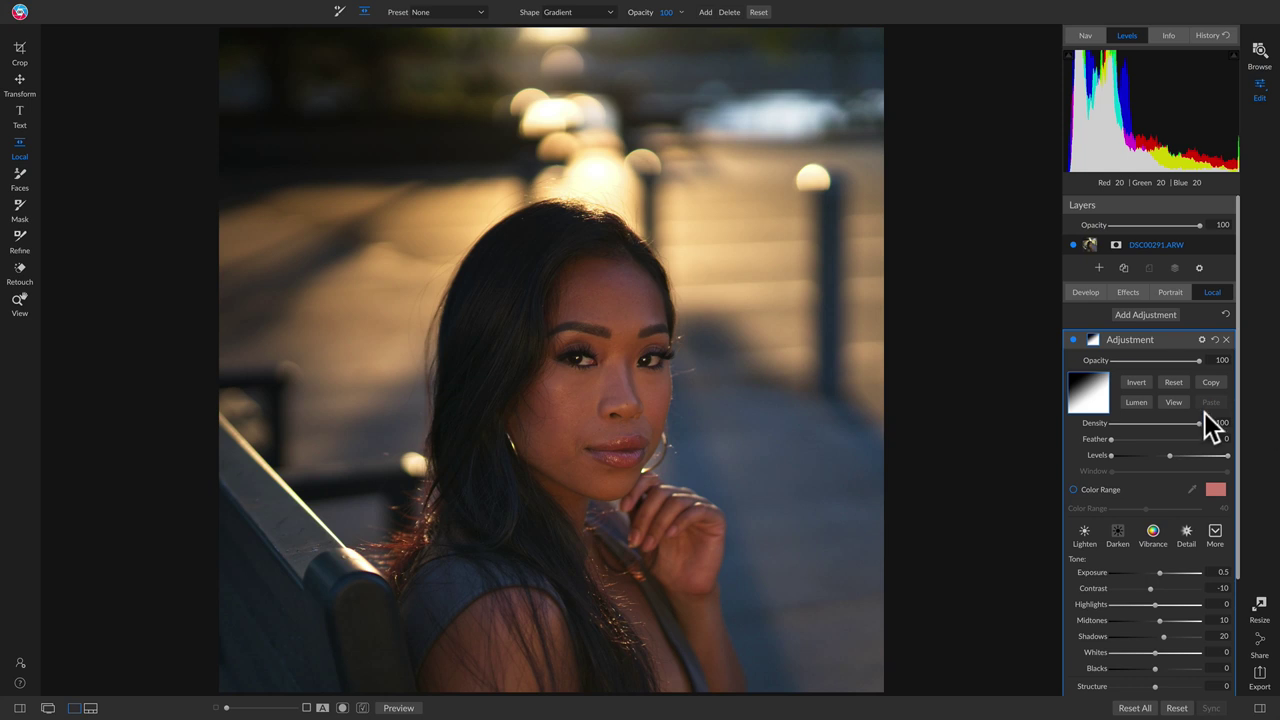
{"action": "key", "text": "ctrl+shift+f"}
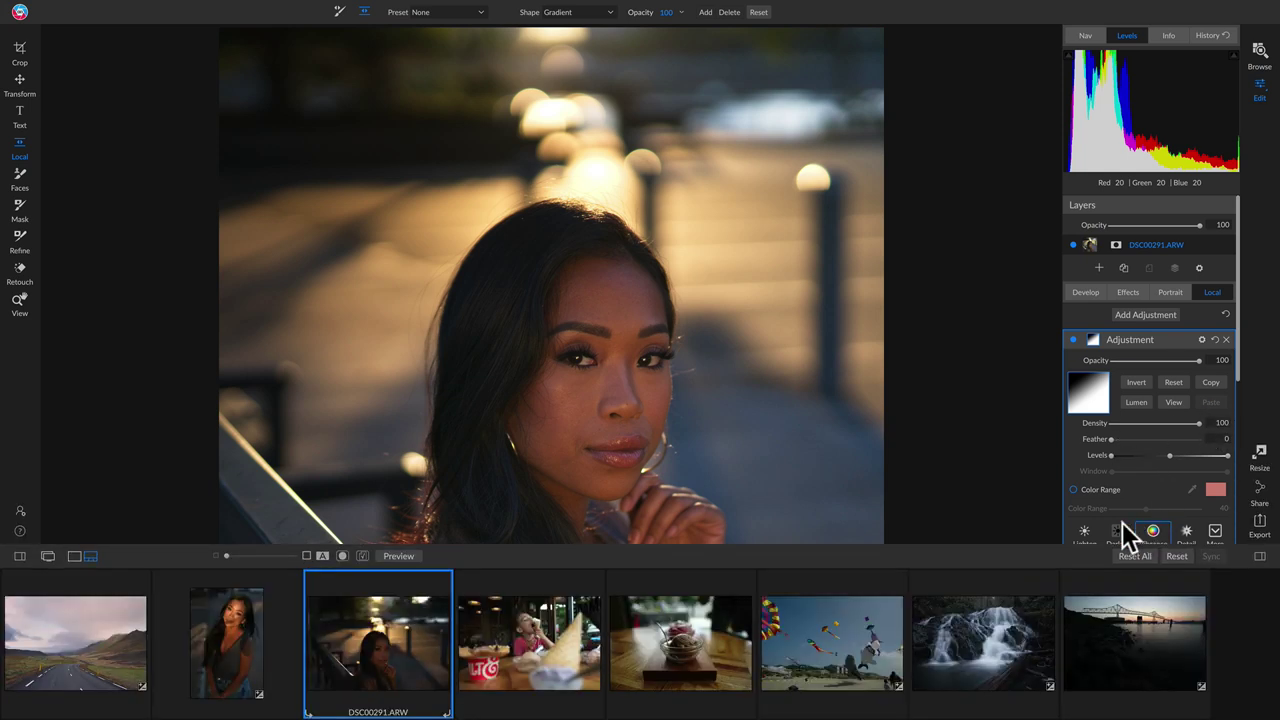
Open DSC00280.ARW, the boy with ice cream, and hide the filmstrip.
{"action": "left_click", "coordinate": [520, 633]}
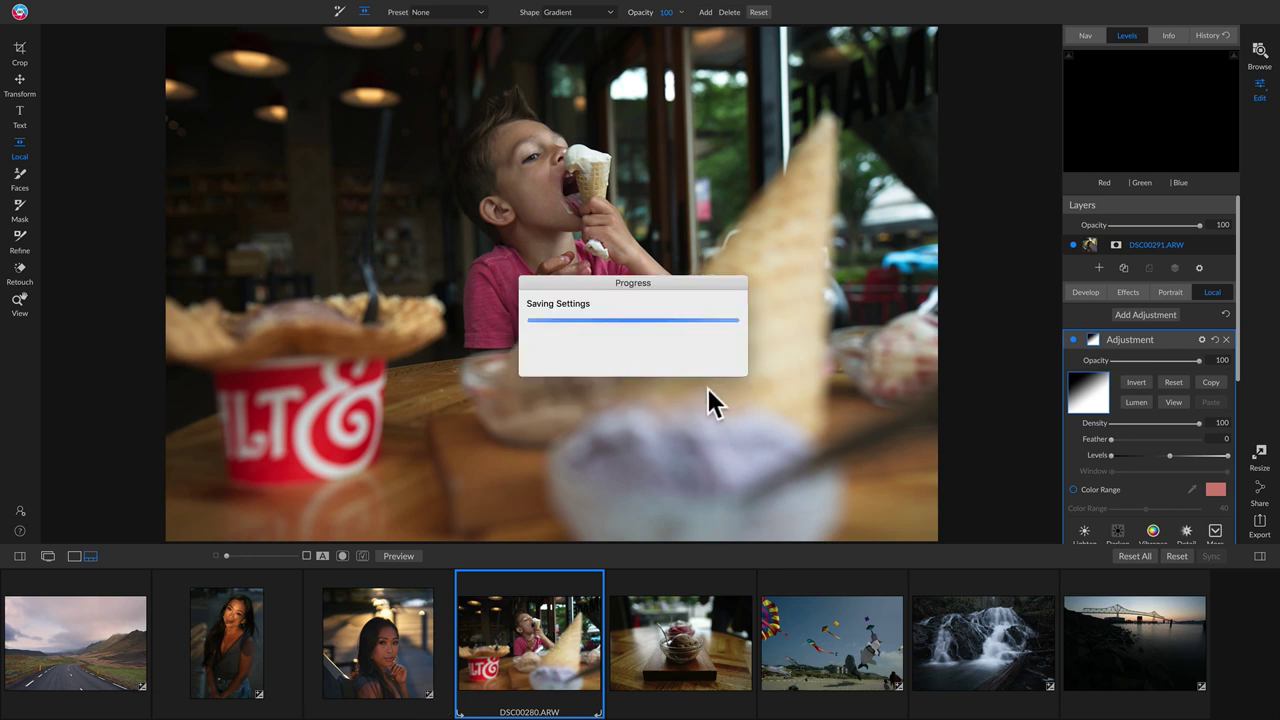
{"action": "key", "text": "ctrl+shift+f"}
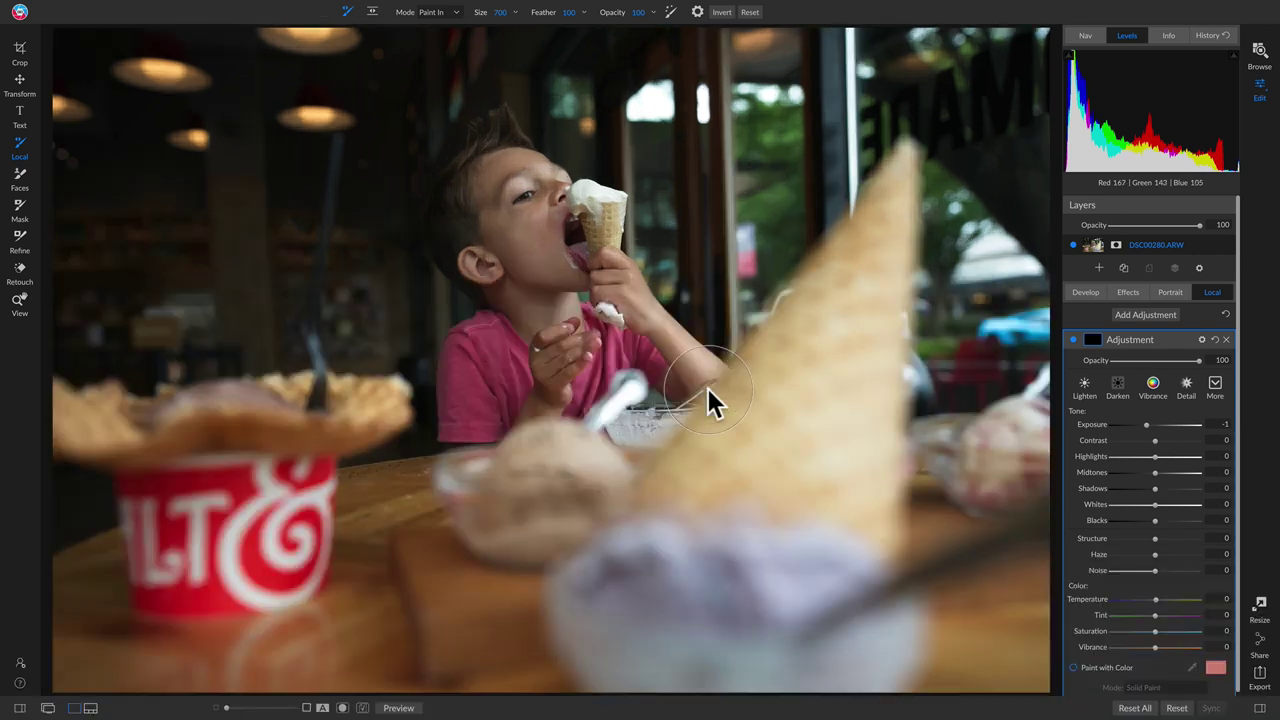
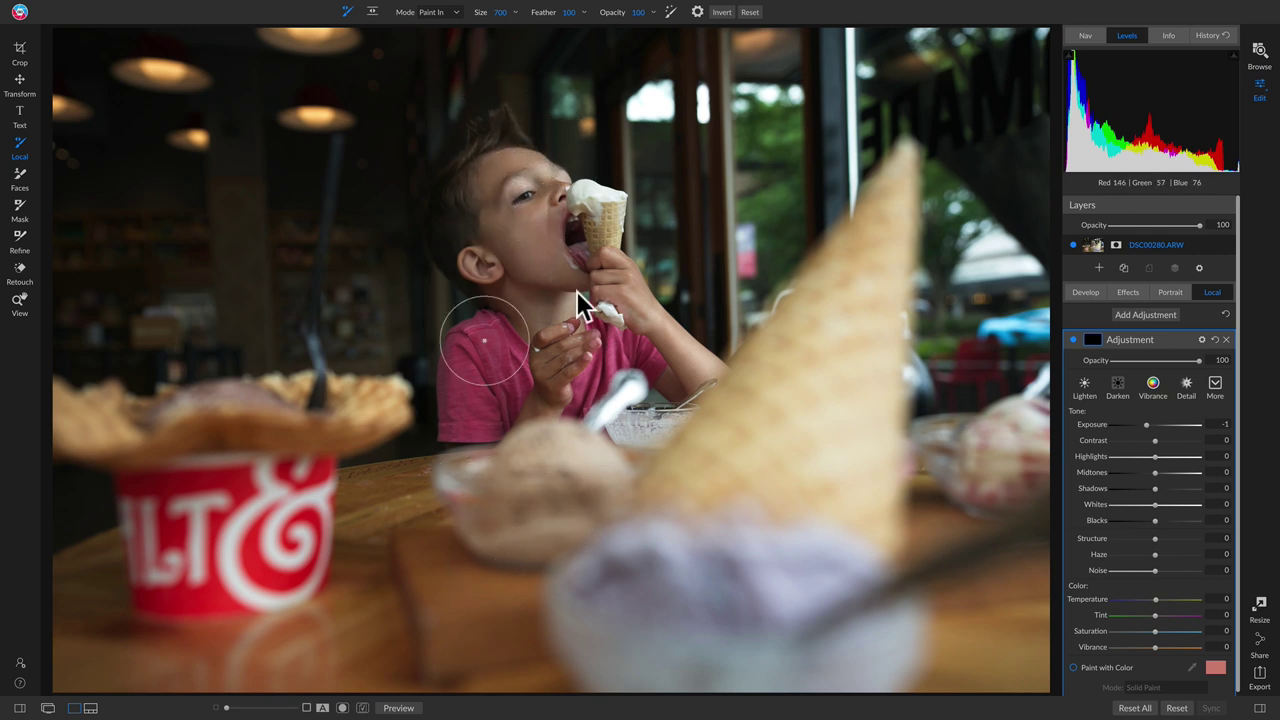
Apply the Darken preset (Exposure −1) to the local adjustment and switch to gradient masking.
{"action": "left_click", "coordinate": [1117, 384]}
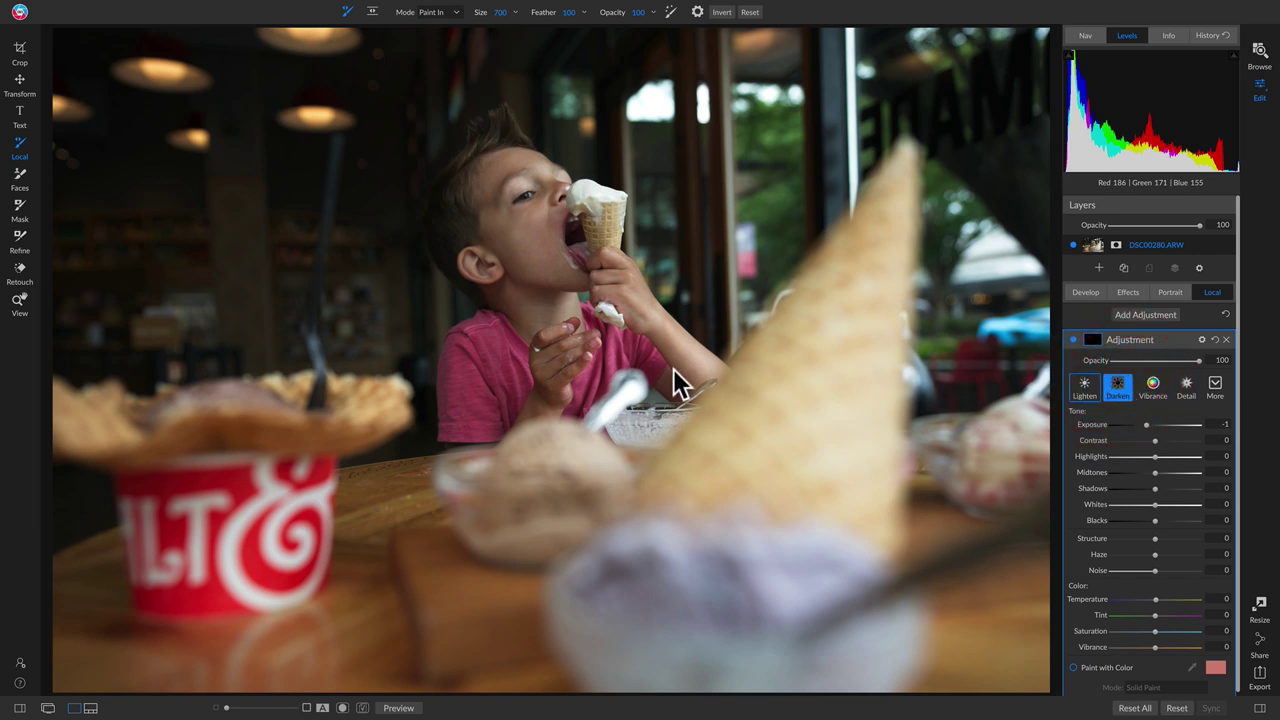
{"action": "key", "text": "g"}
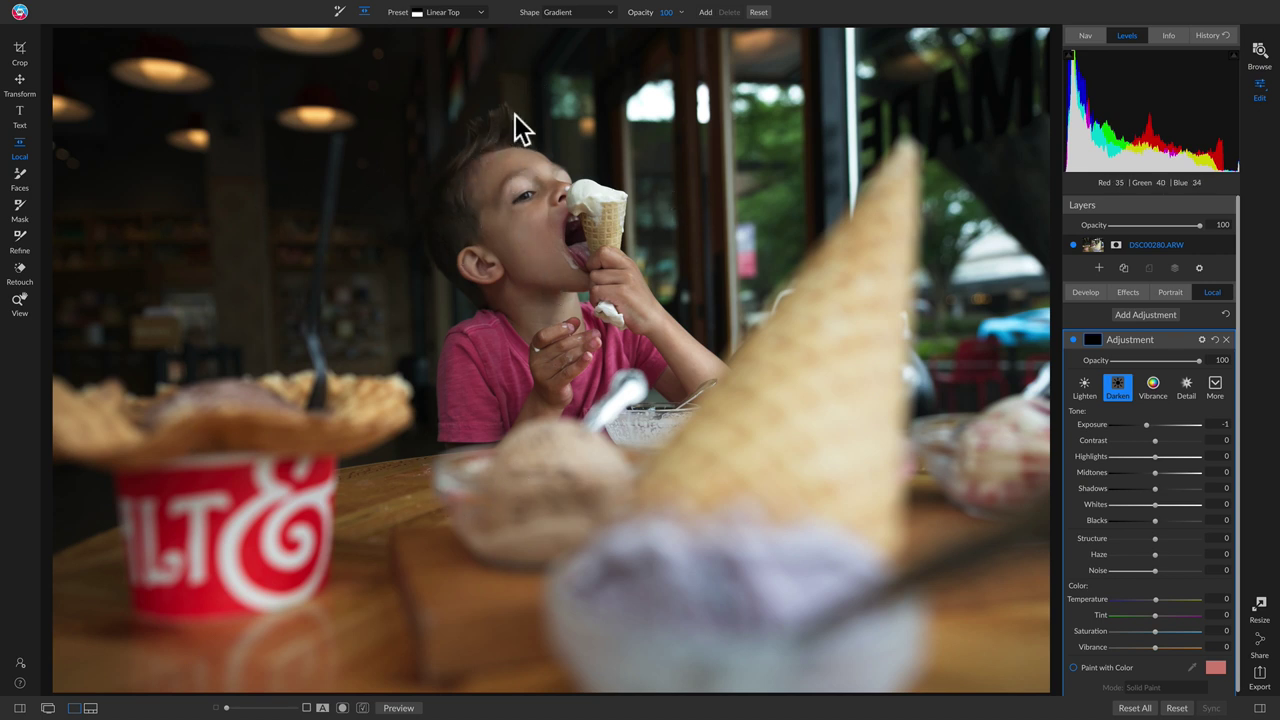
Mask the Darken adjustment with a steep diagonal Reflected Gradient across the boy, checking the mask view.
{"action": "left_click", "coordinate": [604, 12]}
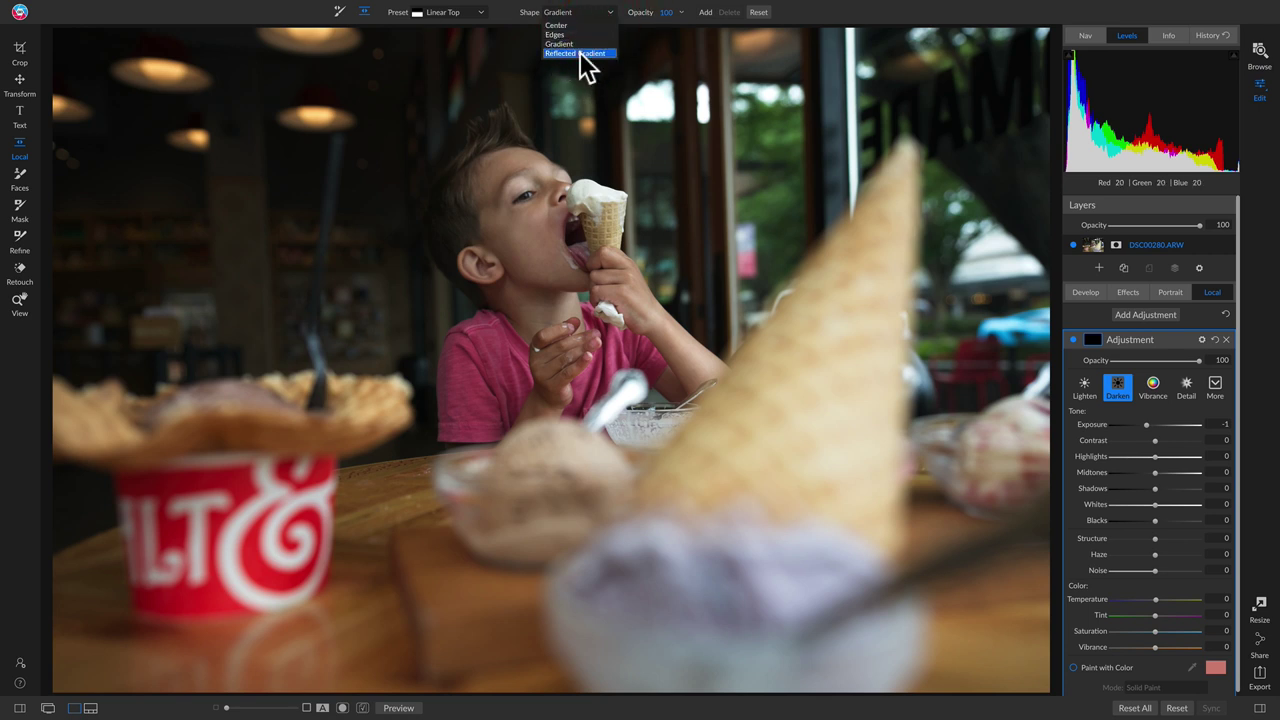
{"action": "left_click", "coordinate": [575, 53]}
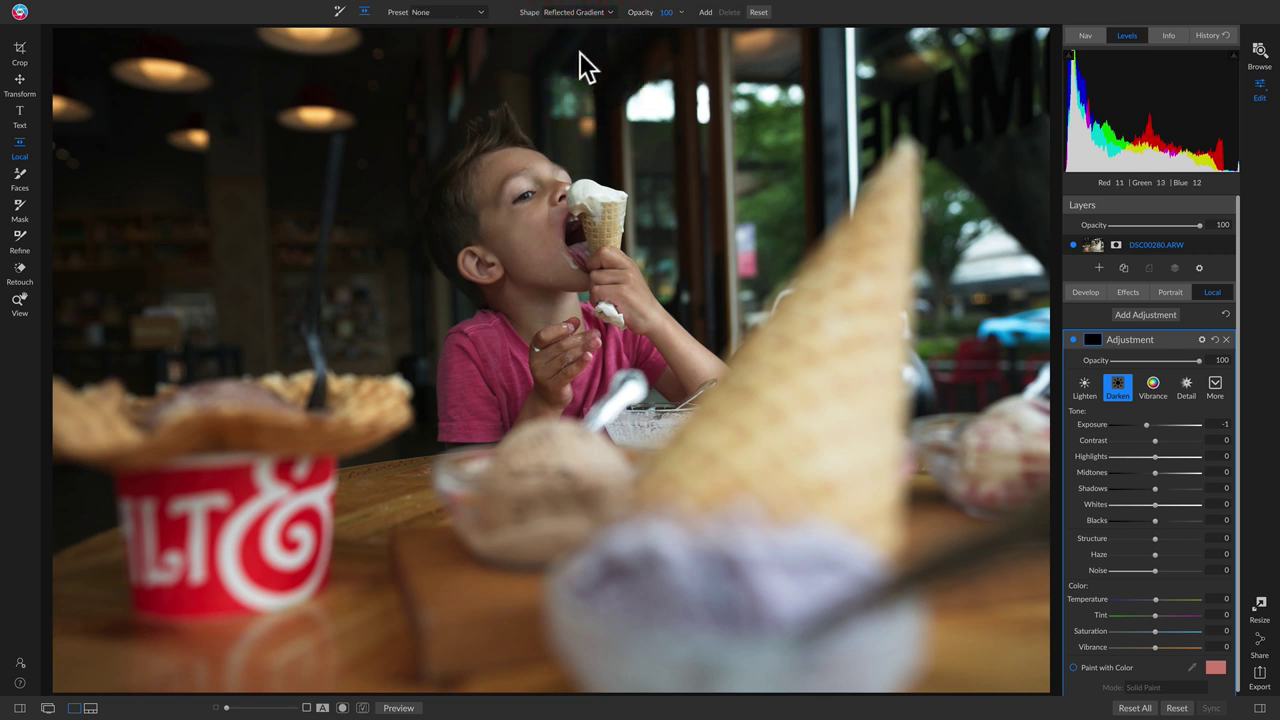
{"action": "left_click", "coordinate": [521, 312]}
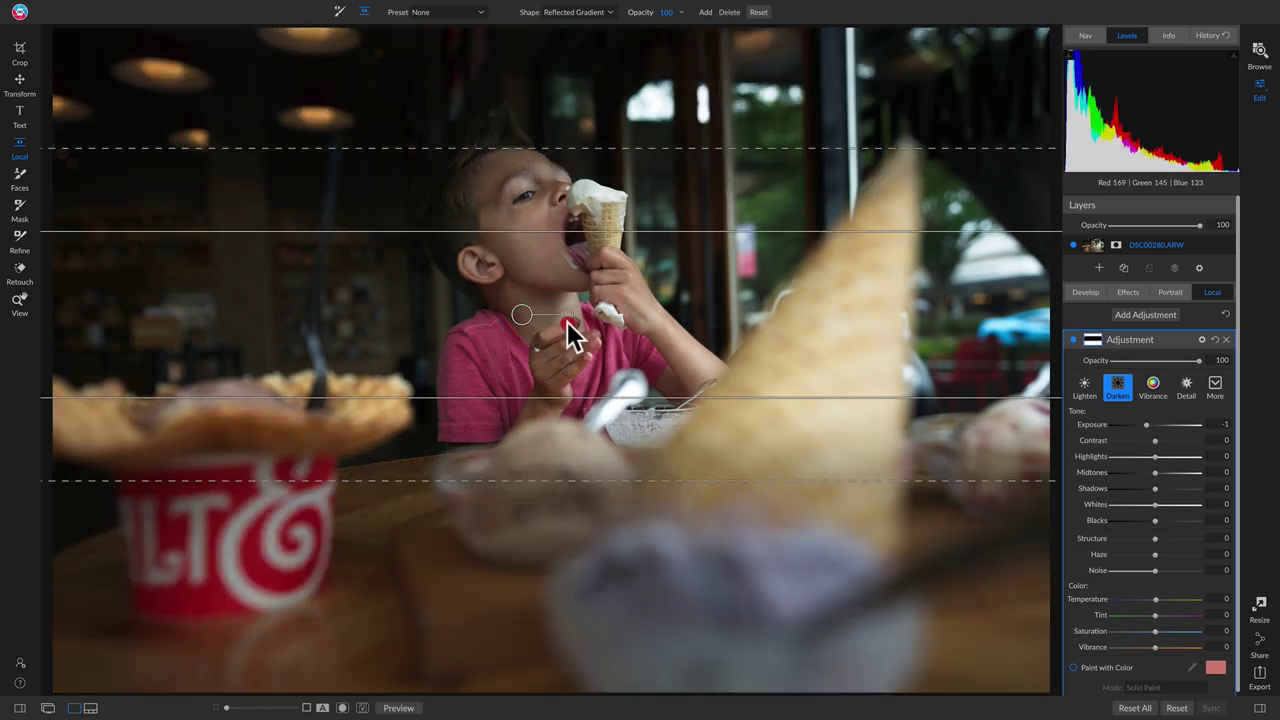
{"action": "left_click_drag", "start_coordinate": [564, 320], "coordinate": [510, 362]}
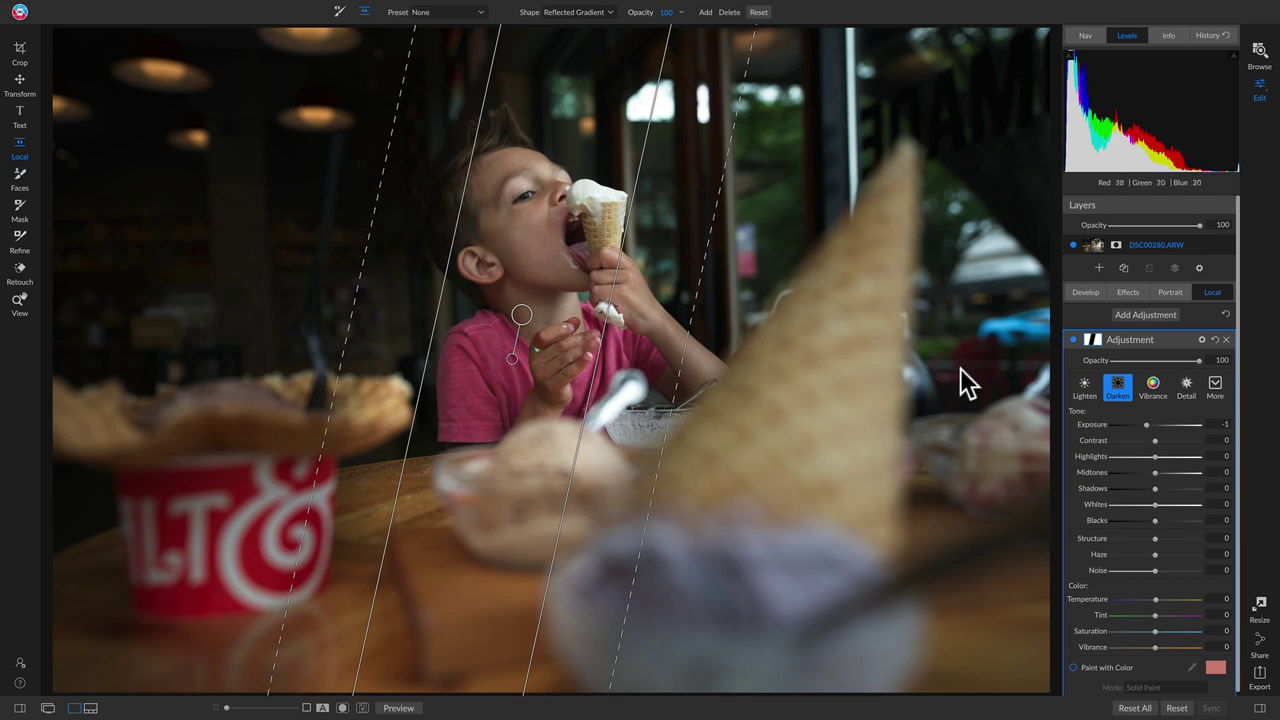
{"action": "left_click", "coordinate": [1096, 341]}
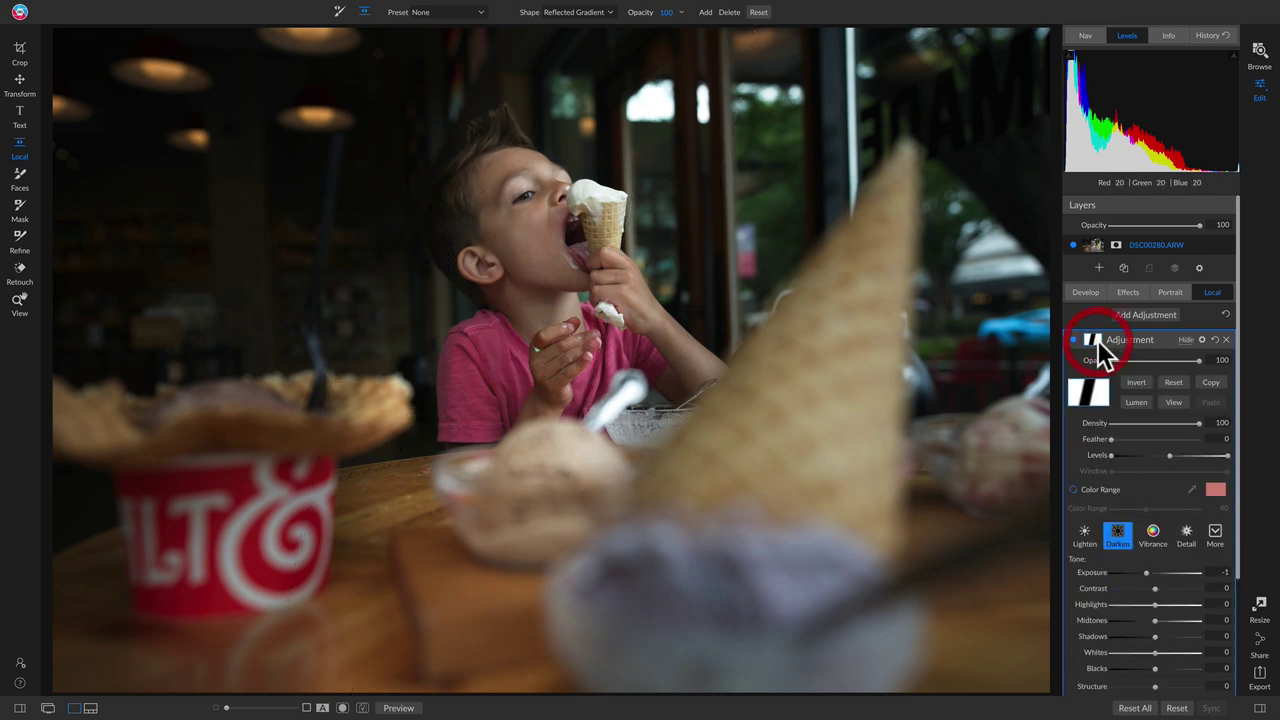
{"action": "left_click", "coordinate": [1174, 401]}
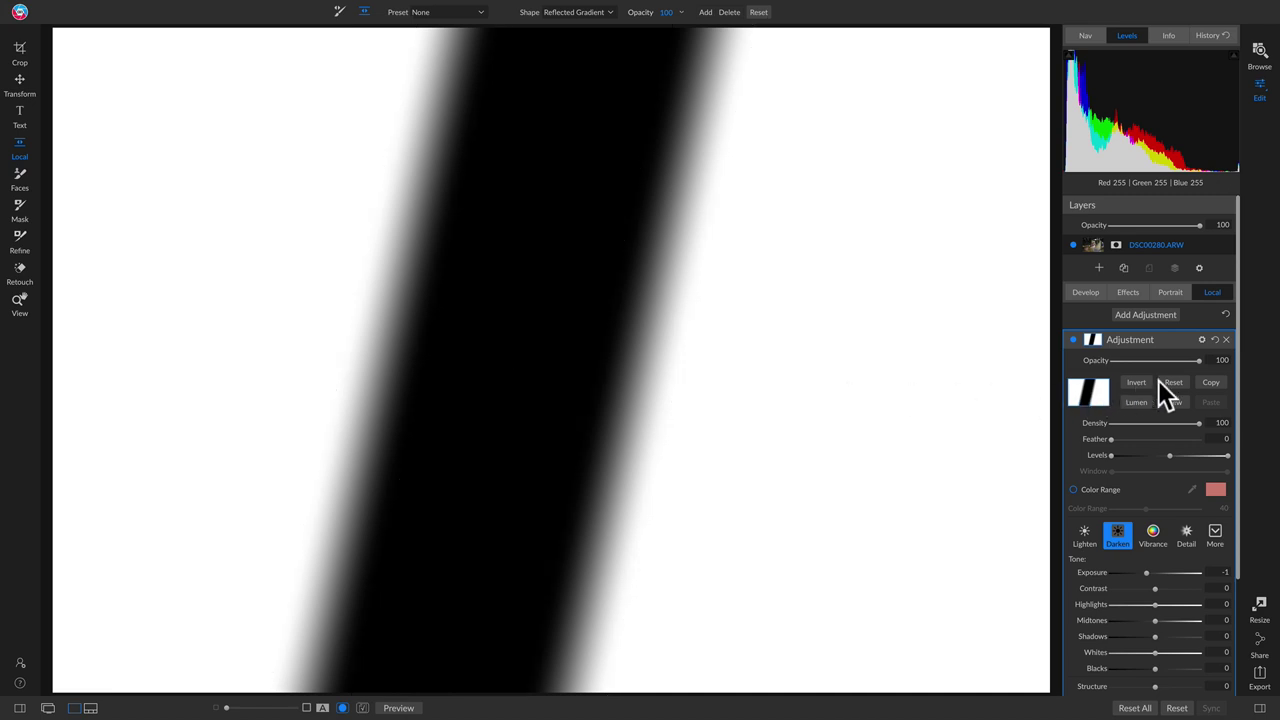
{"action": "left_click", "coordinate": [1173, 402]}
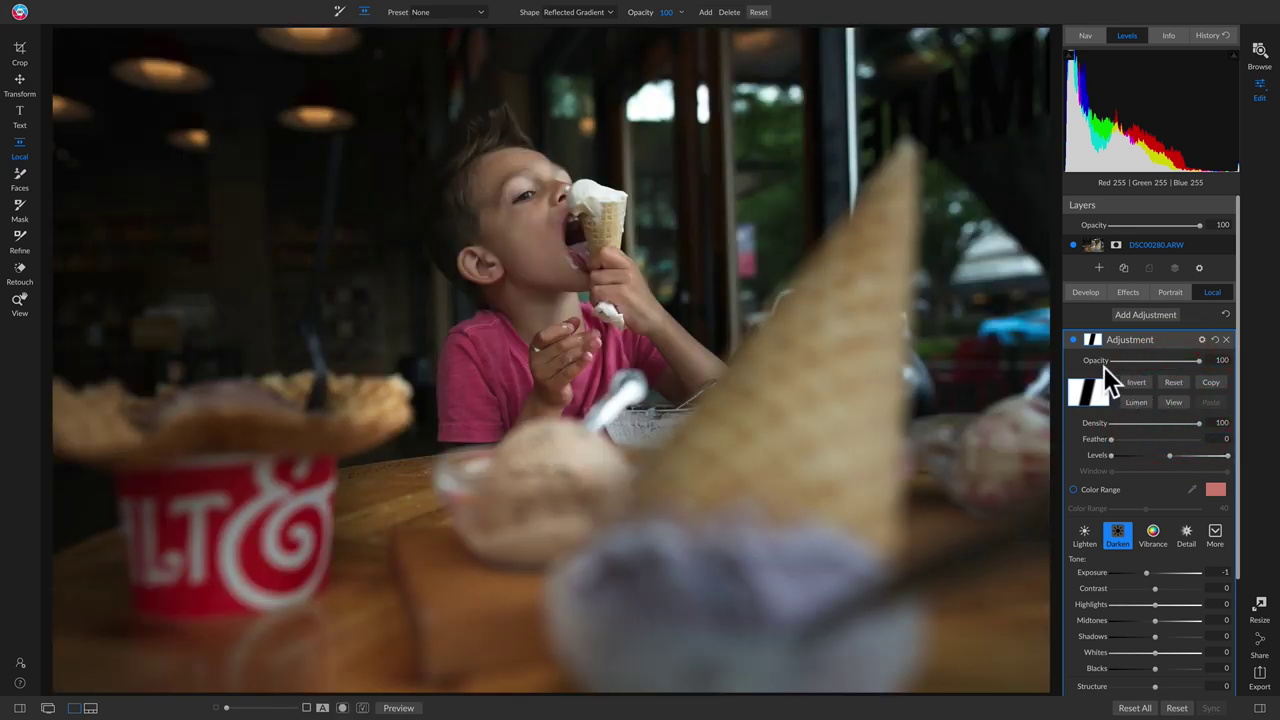
Widen the gradient's feather on both sides and rotate it slightly.
{"action": "left_click", "coordinate": [1073, 340]}
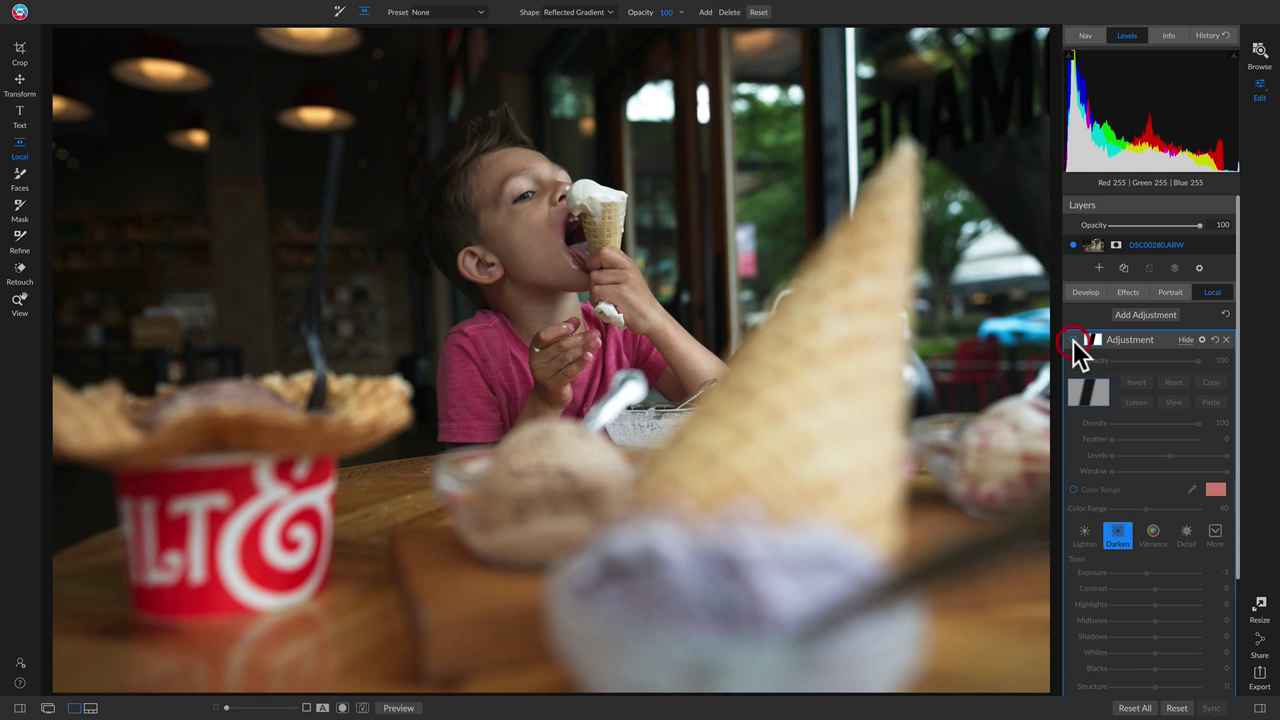
{"action": "left_click", "coordinate": [1073, 340]}
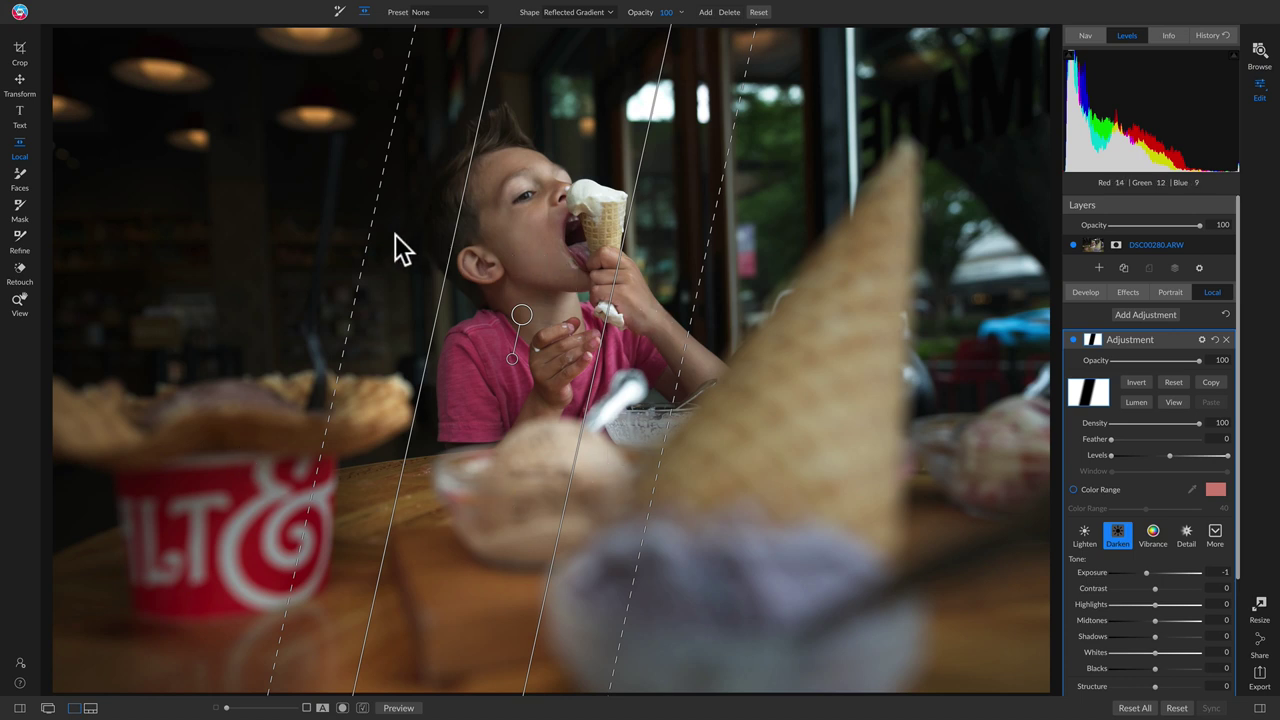
{"action": "left_click_drag", "start_coordinate": [367, 238], "coordinate": [217, 235]}
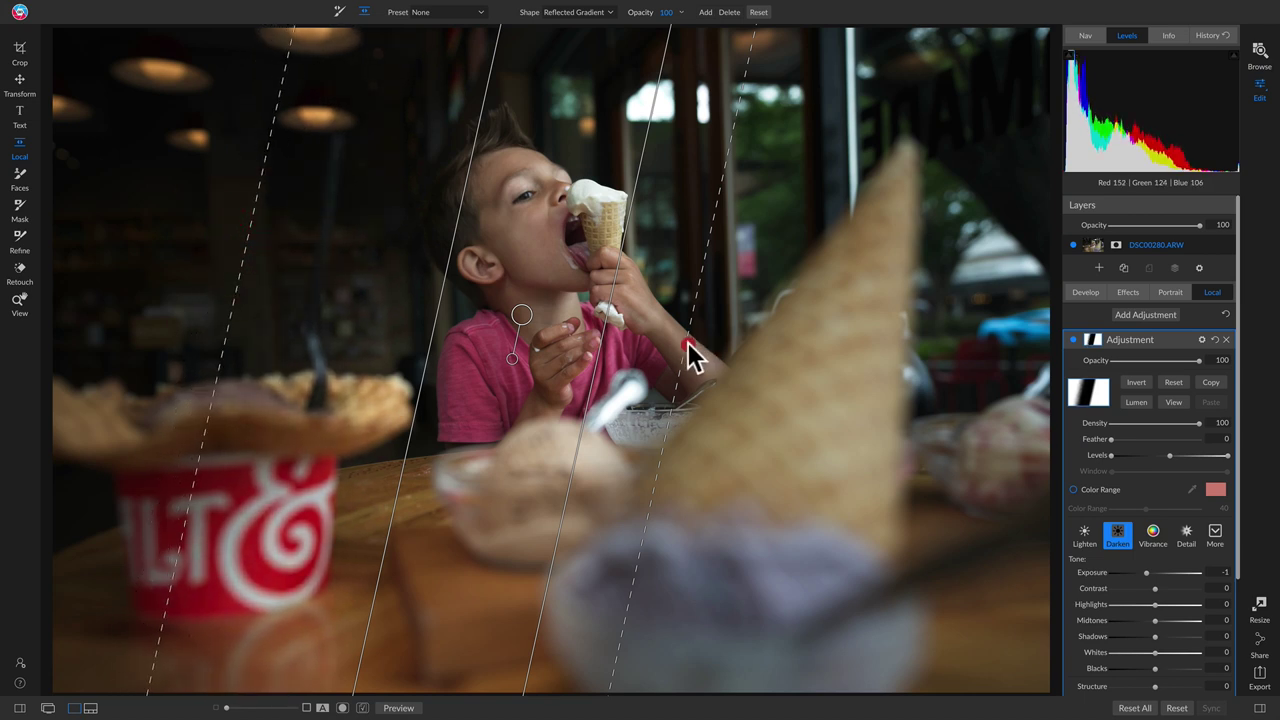
{"action": "left_click_drag", "start_coordinate": [682, 341], "coordinate": [756, 342]}
{"action": "left_click_drag", "start_coordinate": [786, 348], "coordinate": [812, 349]}
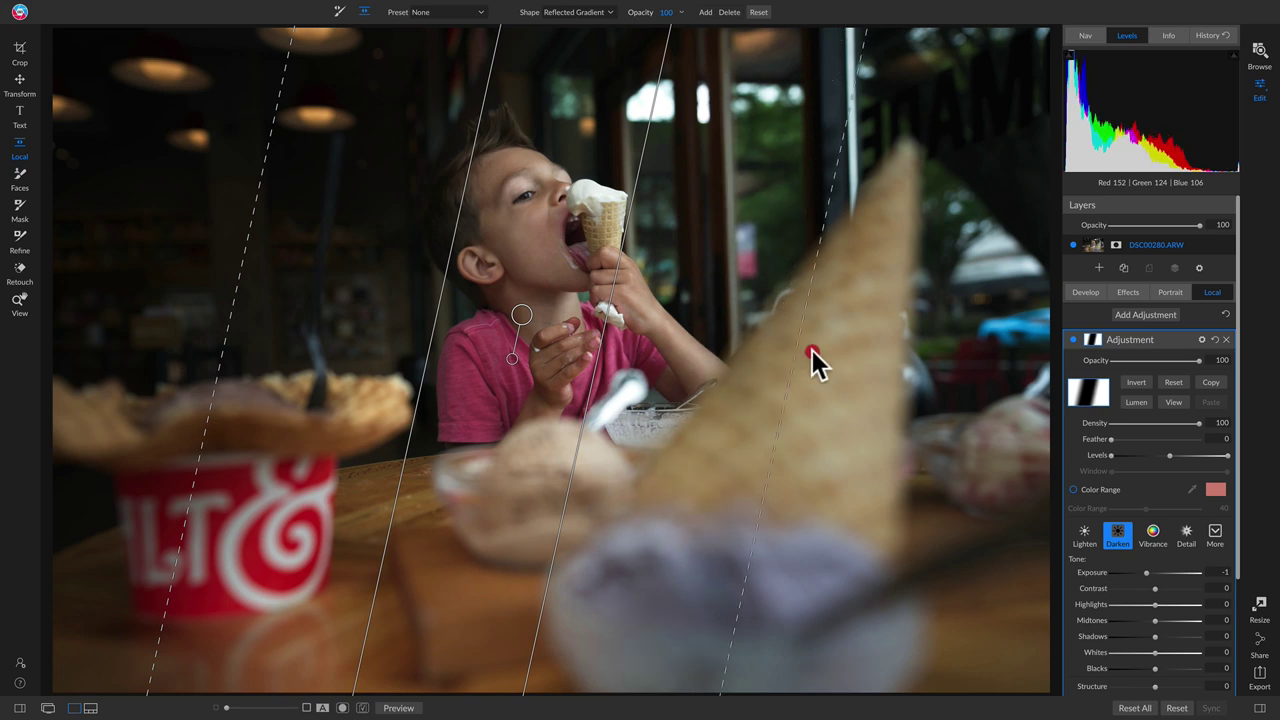
{"action": "left_click_drag", "start_coordinate": [521, 316], "coordinate": [511, 288]}
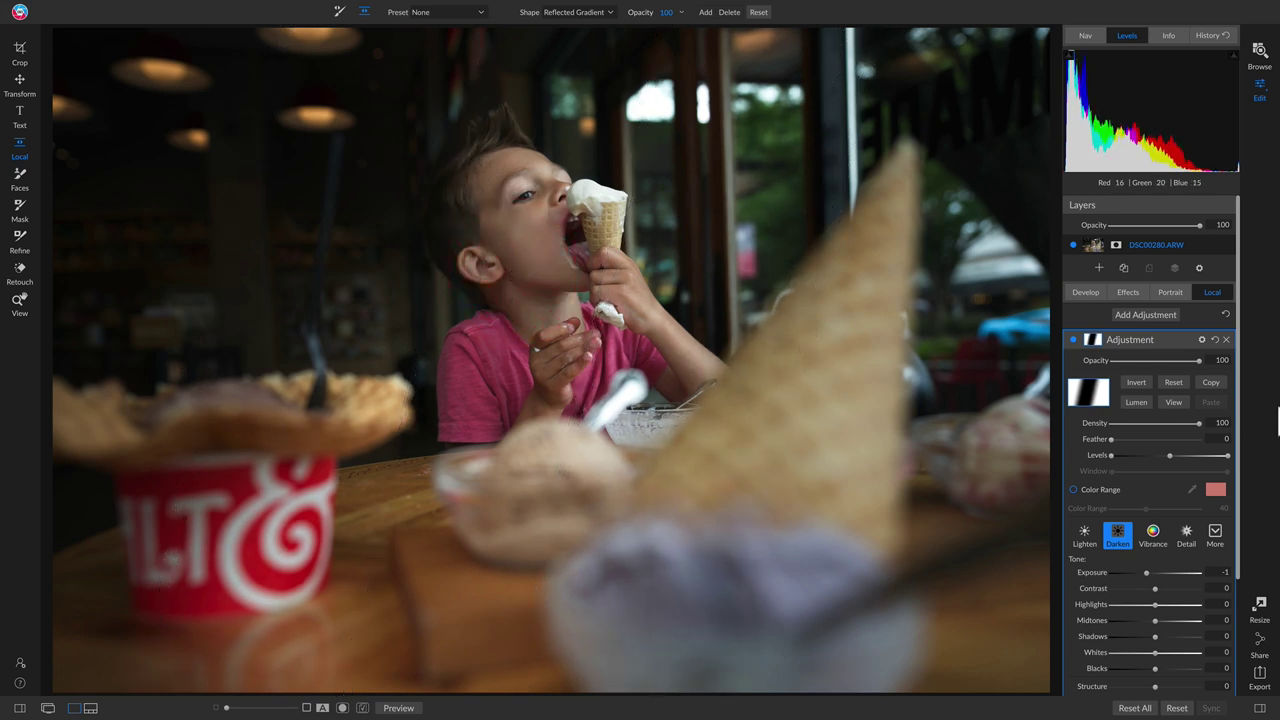
Compare the darkening with and without the adjustment, then delete the adjustment.
{"action": "left_click", "coordinate": [1071, 338]}
{"action": "left_click", "coordinate": [1071, 338]}
{"action": "left_click", "coordinate": [1071, 338]}
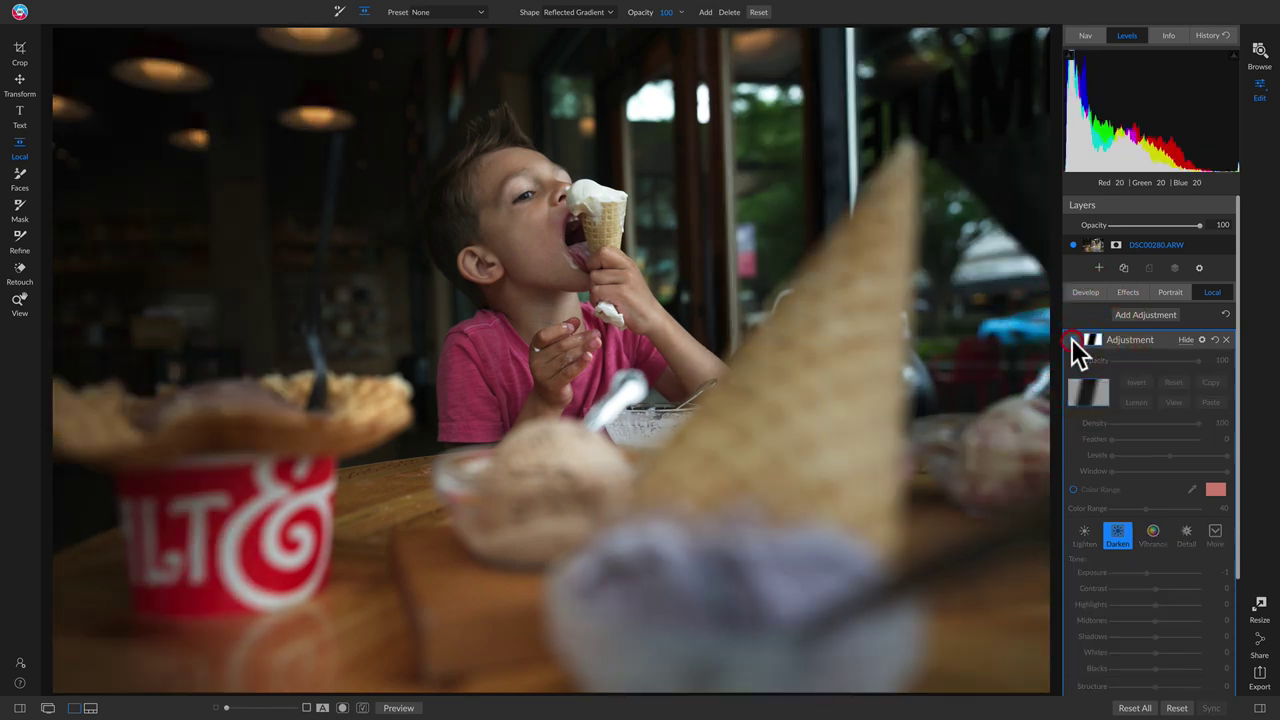
{"action": "left_click", "coordinate": [1071, 338]}
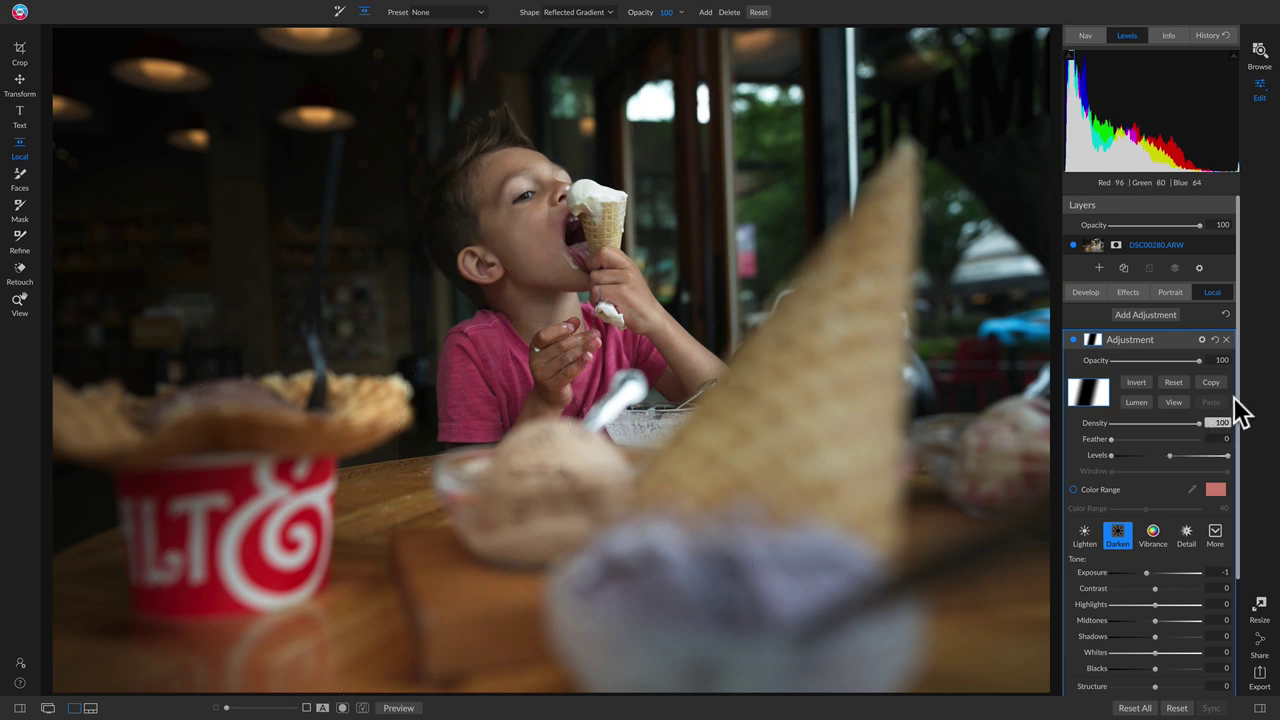
{"action": "left_click", "coordinate": [1226, 339]}
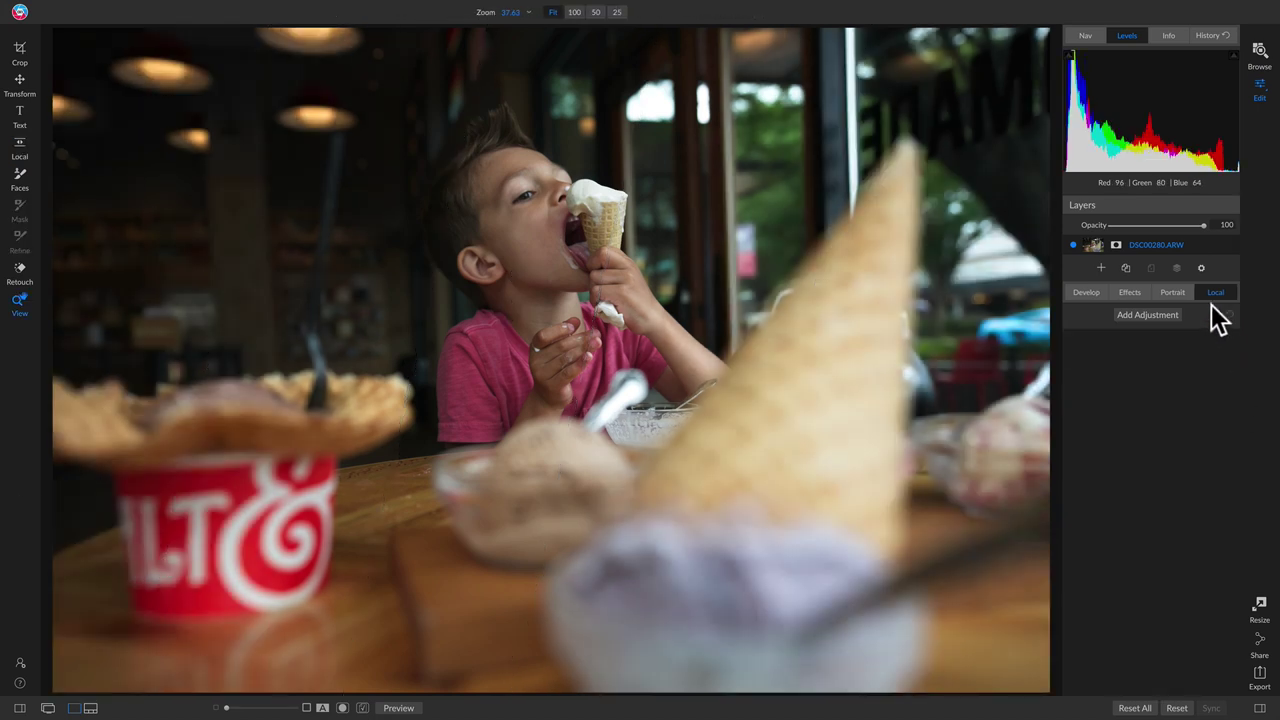
Add a new local adjustment layer and show the photo filmstrip.
{"action": "left_click", "coordinate": [1175, 313]}
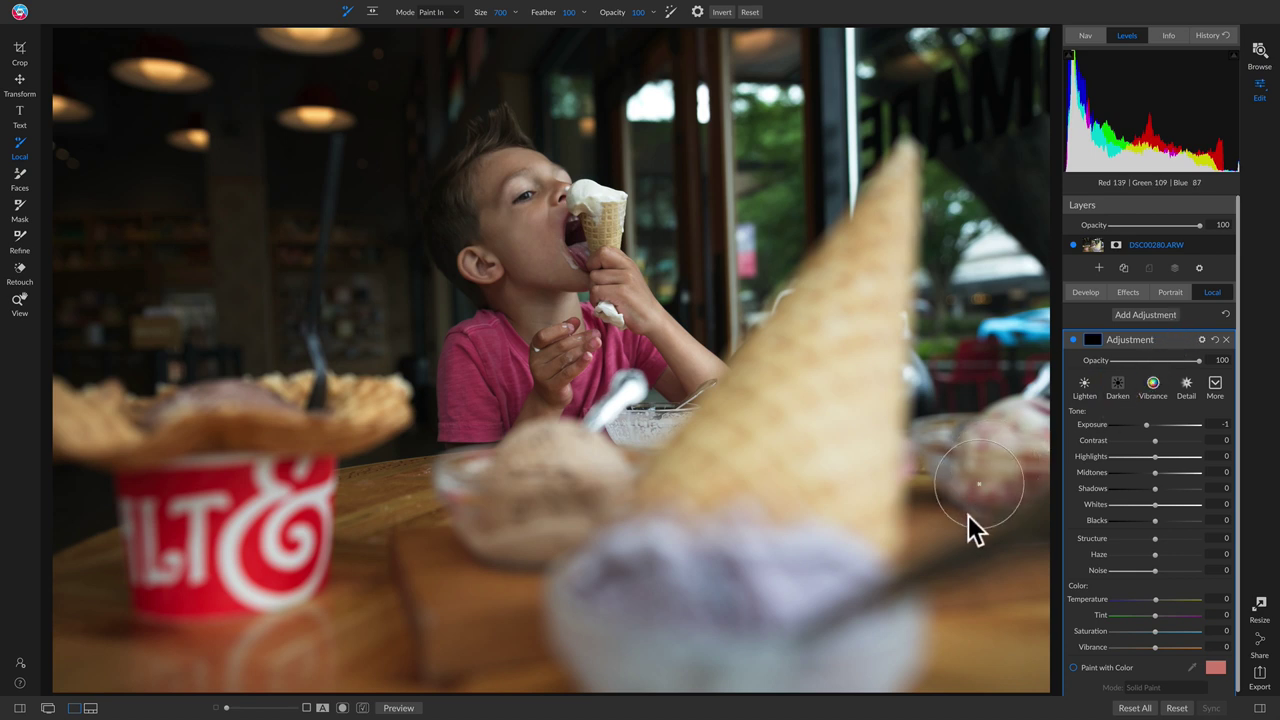
{"action": "key", "text": "ctrl+shift+f"}
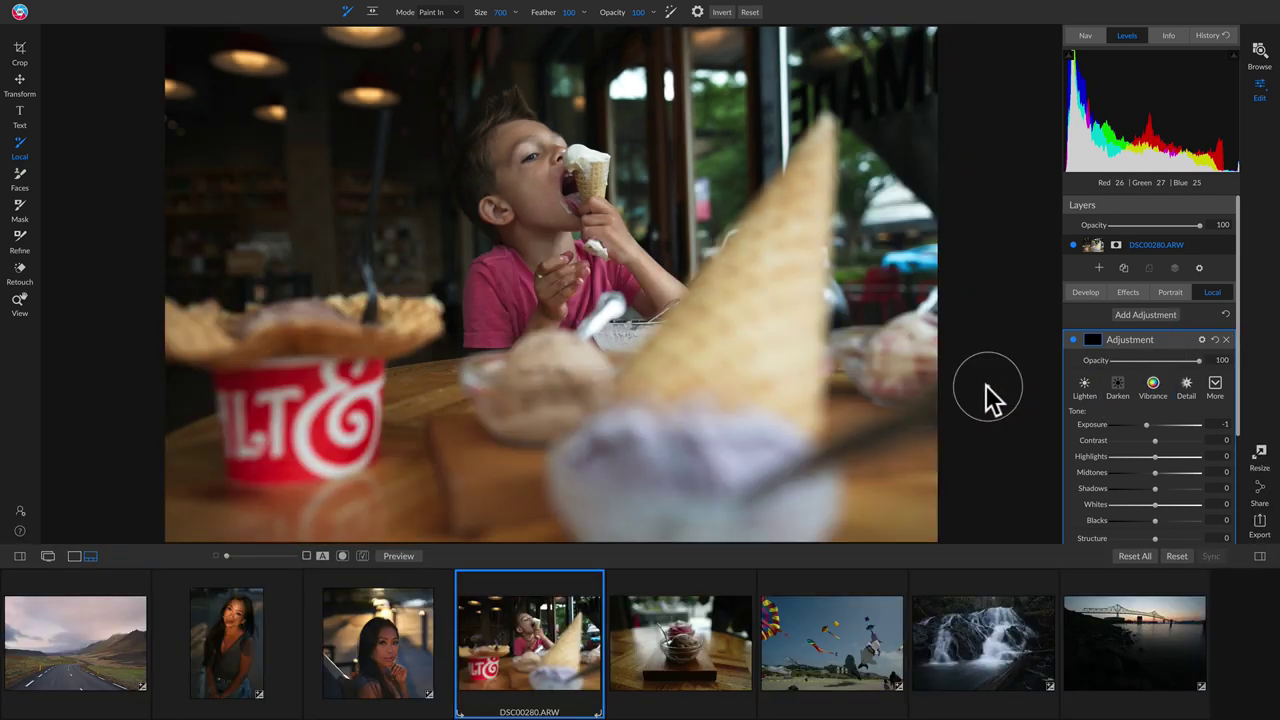
Load DSC00291.ARW, hide the filmstrip, and brush the adjustment over the ice cream scoop.
{"action": "left_click", "coordinate": [707, 634]}
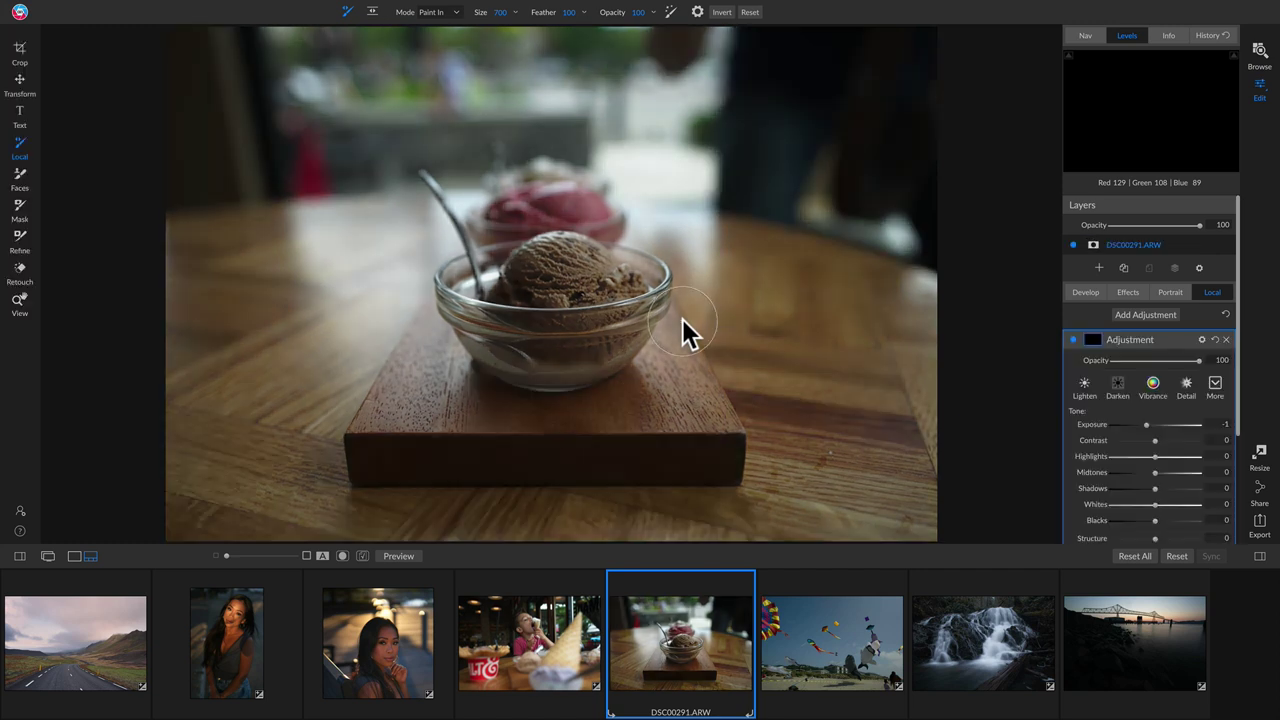
{"action": "key", "text": "ctrl+shift+f"}
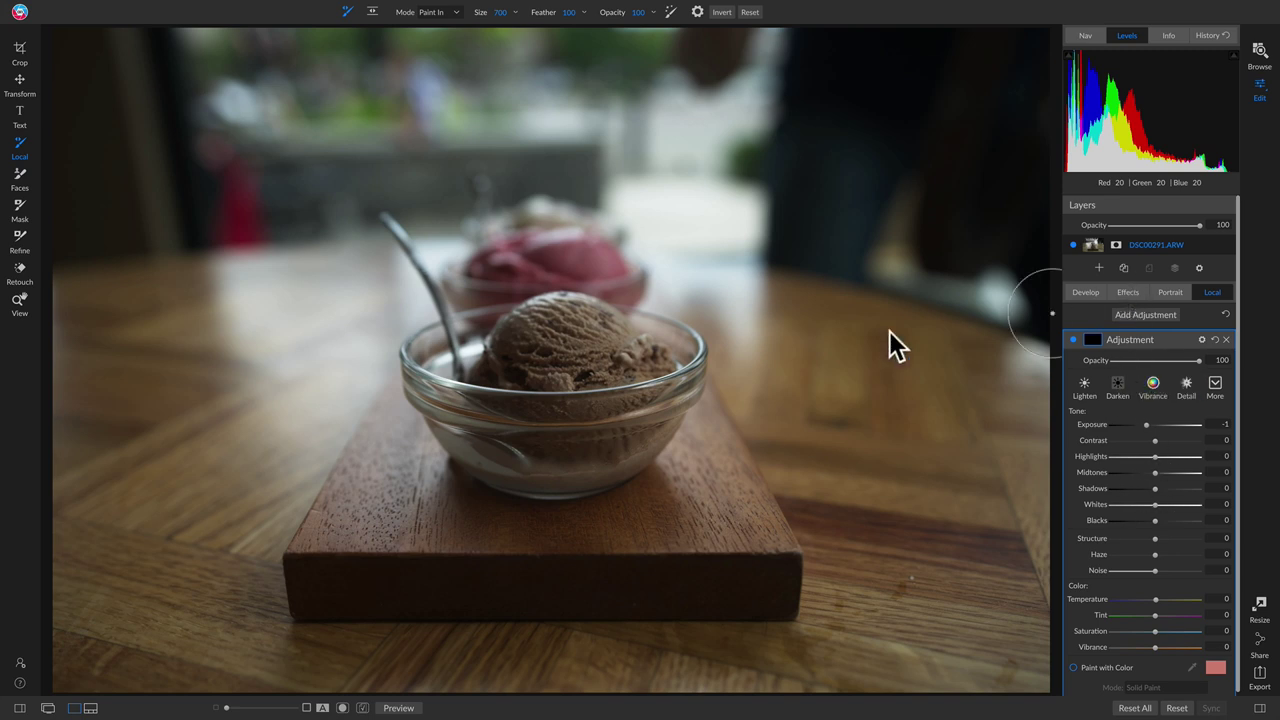
{"action": "mouse_move", "coordinate": [634, 343]}
{"action": "left_mouse_down"}
{"action": "mouse_move", "coordinate": [525, 335]}
{"action": "mouse_move", "coordinate": [553, 434]}
{"action": "mouse_move", "coordinate": [528, 370]}
{"action": "left_mouse_up"}
{"action": "left_click", "coordinate": [1131, 293]}
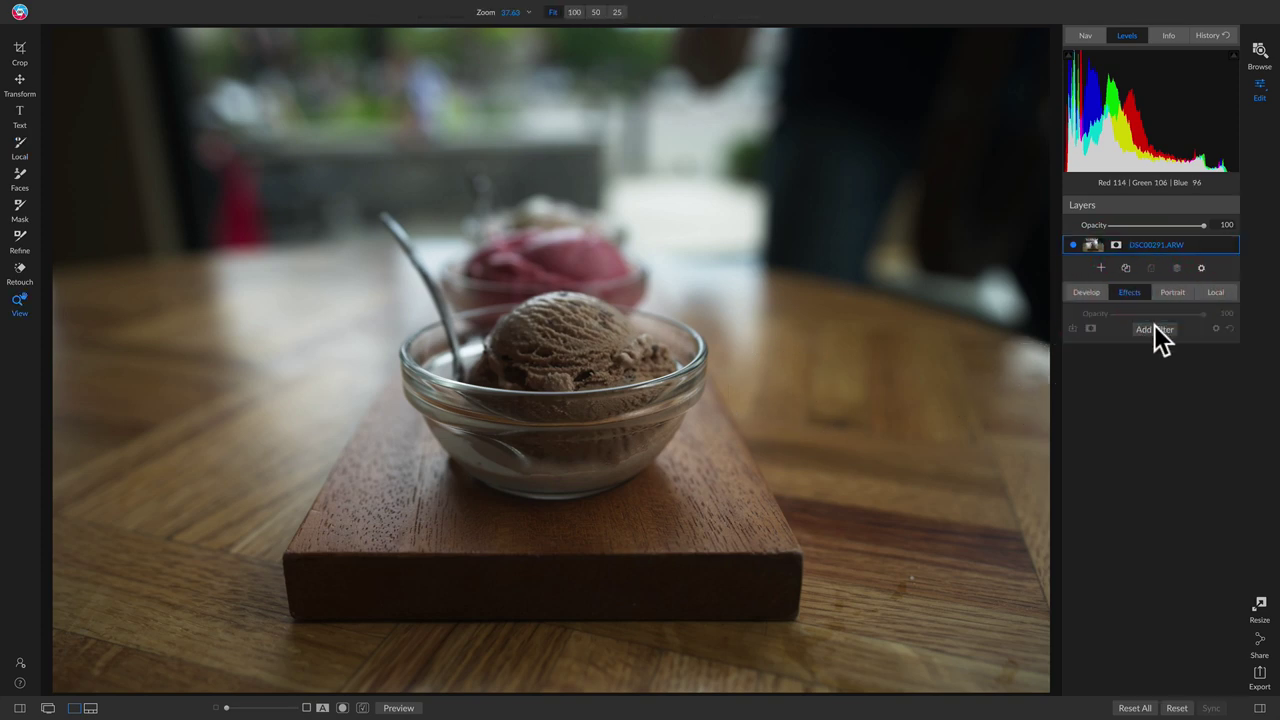
Add a Curves filter with a lifted midtone point and deeper shadow point, comparing on and off.
{"action": "left_click", "coordinate": [1154, 329]}
{"action": "left_click", "coordinate": [882, 508]}
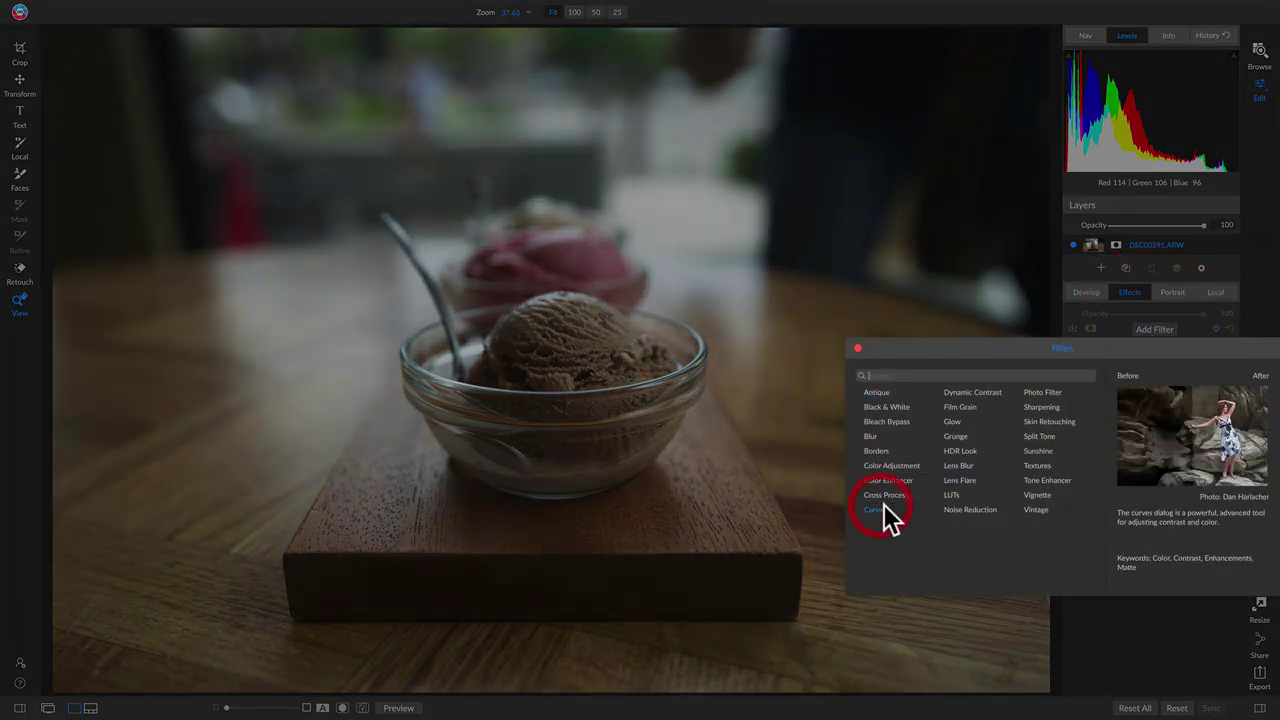
{"action": "left_click_drag", "start_coordinate": [1151, 490], "coordinate": [1159, 456]}
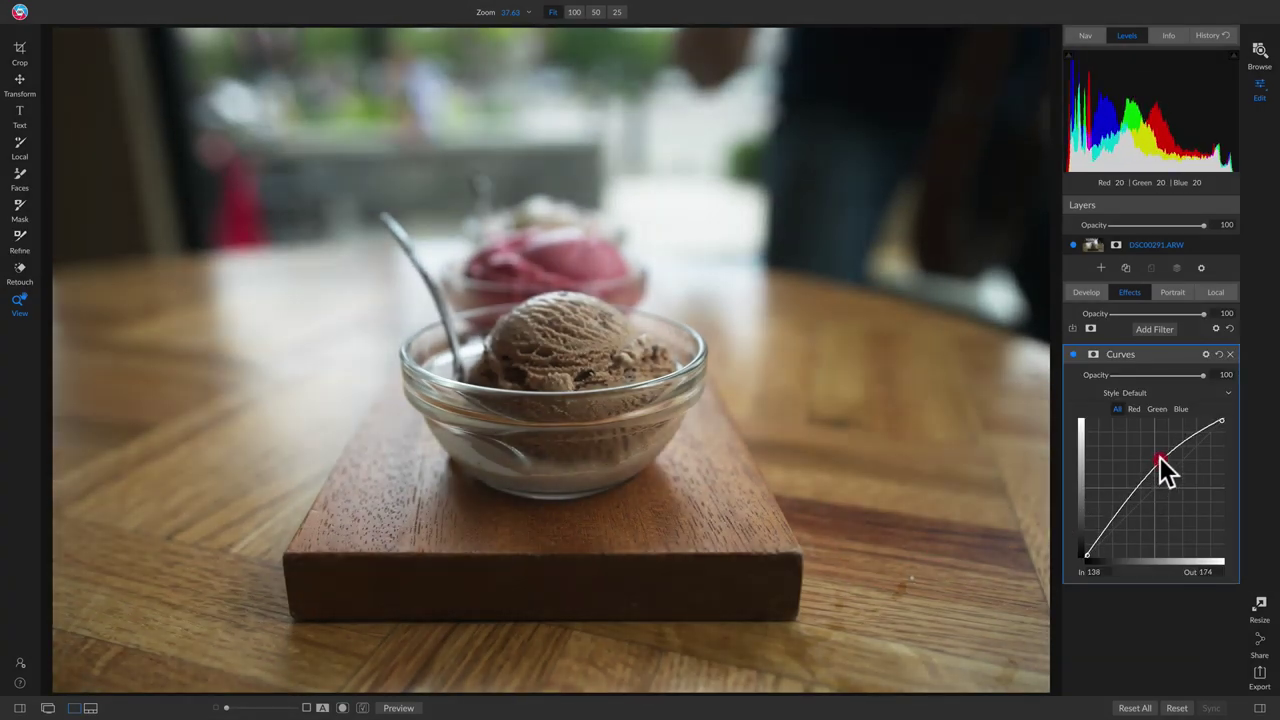
{"action": "left_click", "coordinate": [1111, 520]}
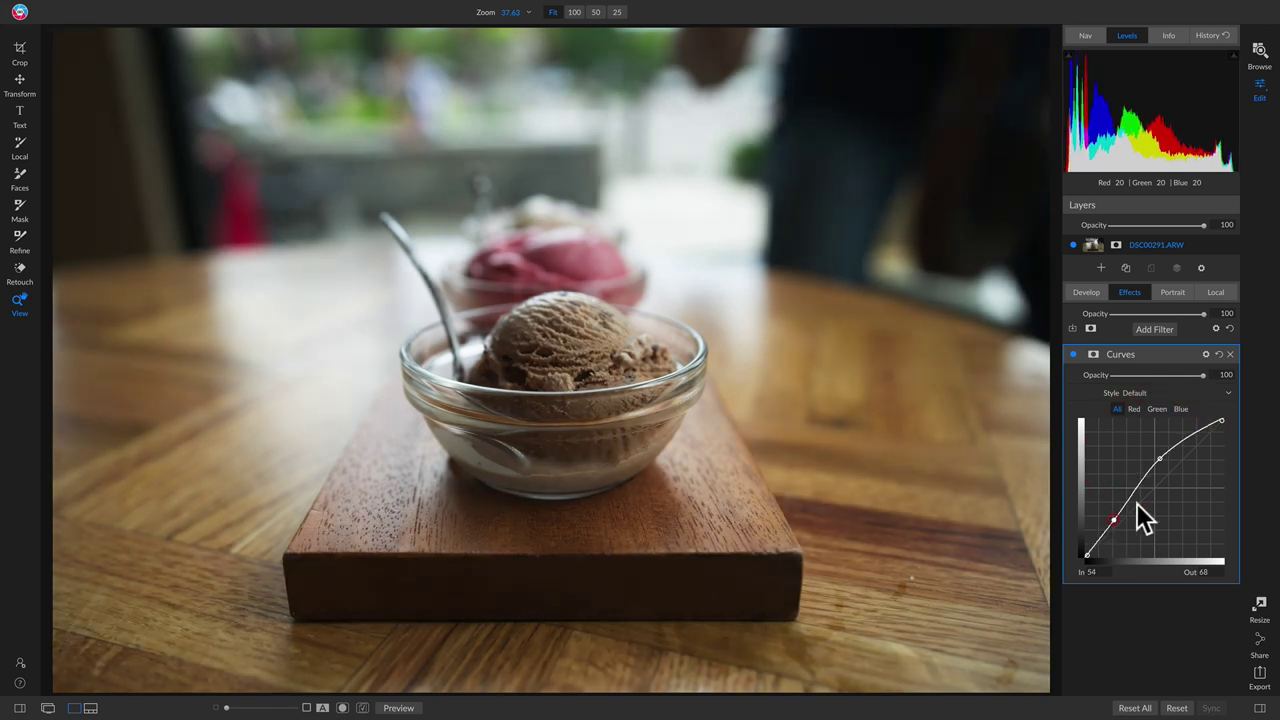
{"action": "left_click_drag", "start_coordinate": [1159, 458], "coordinate": [1155, 456]}
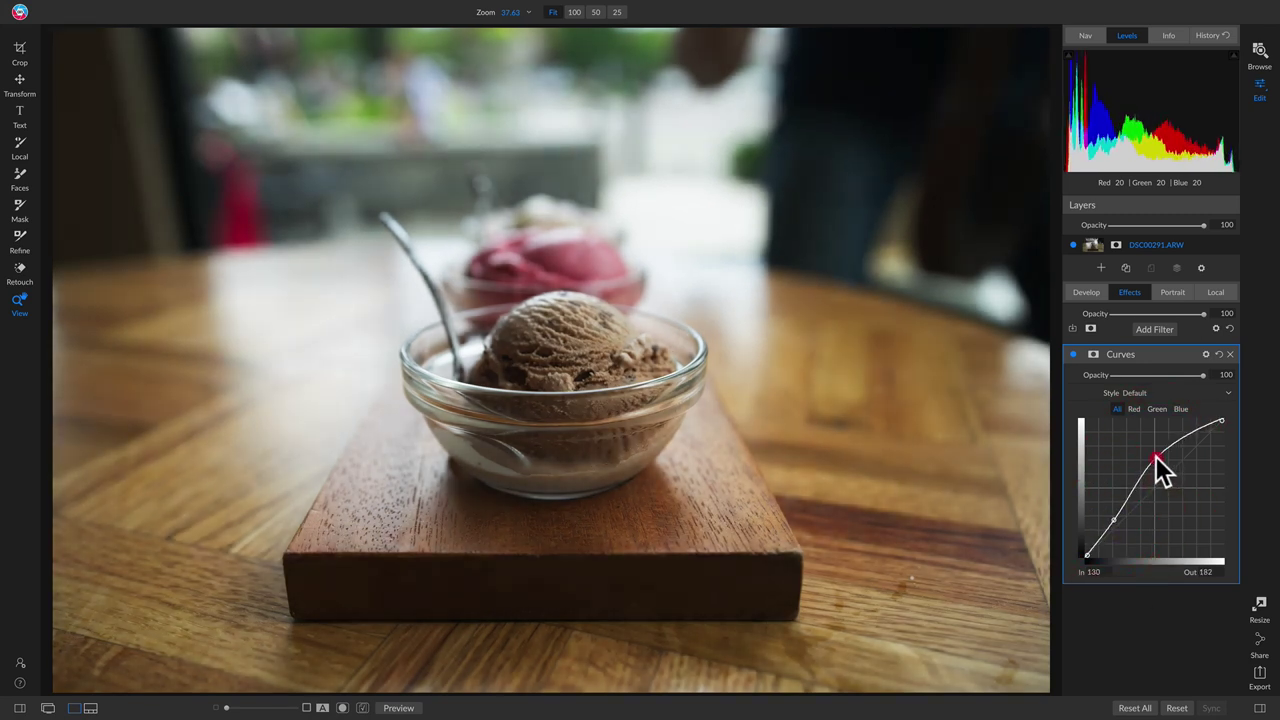
{"action": "left_click", "coordinate": [1074, 354]}
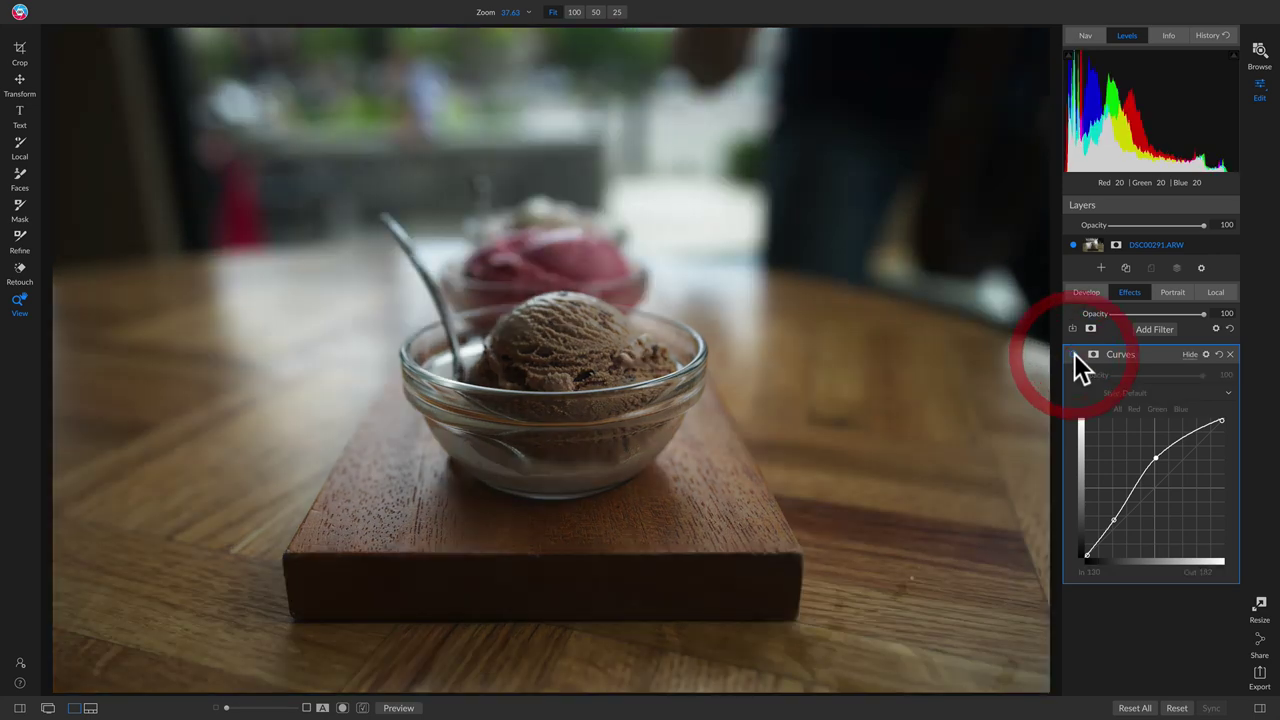
{"action": "left_click", "coordinate": [1074, 354]}
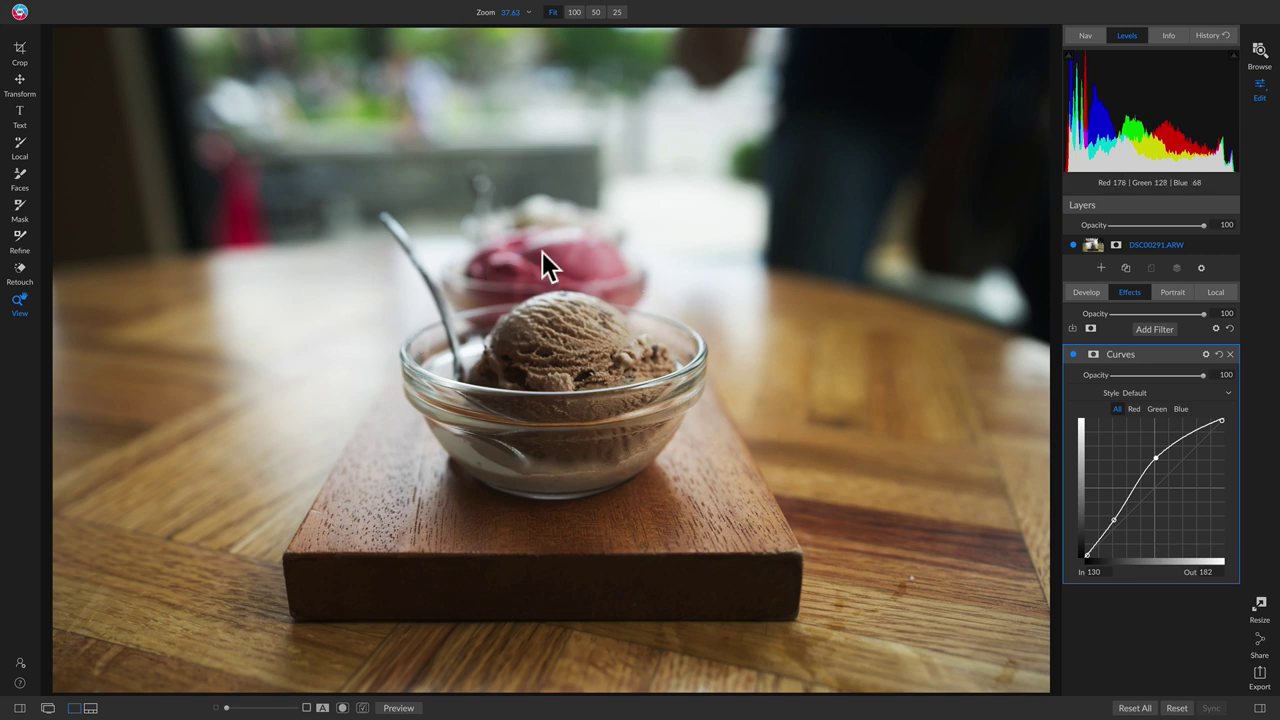
{"action": "key", "text": "m"}
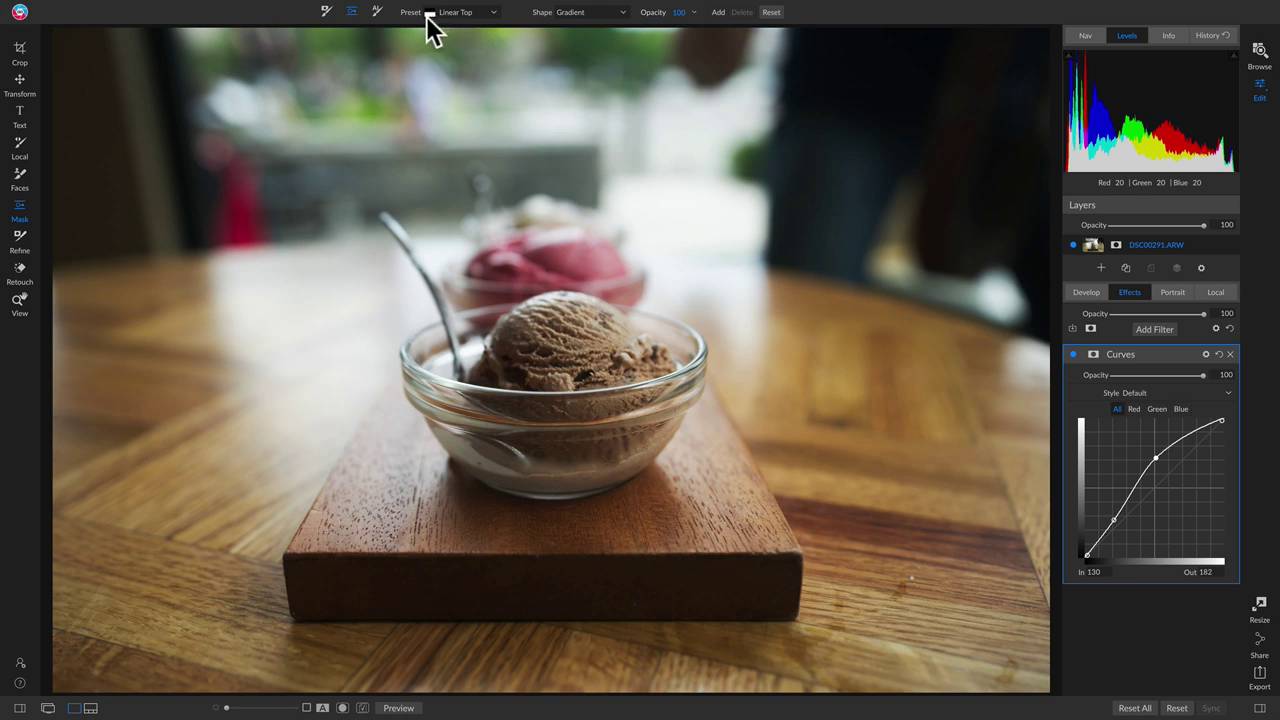
Place a first gradient on the Curves mask, widen its feather, and move it toward the back table.
{"action": "left_click", "coordinate": [506, 284]}
{"action": "left_click_drag", "start_coordinate": [555, 220], "coordinate": [553, 148]}
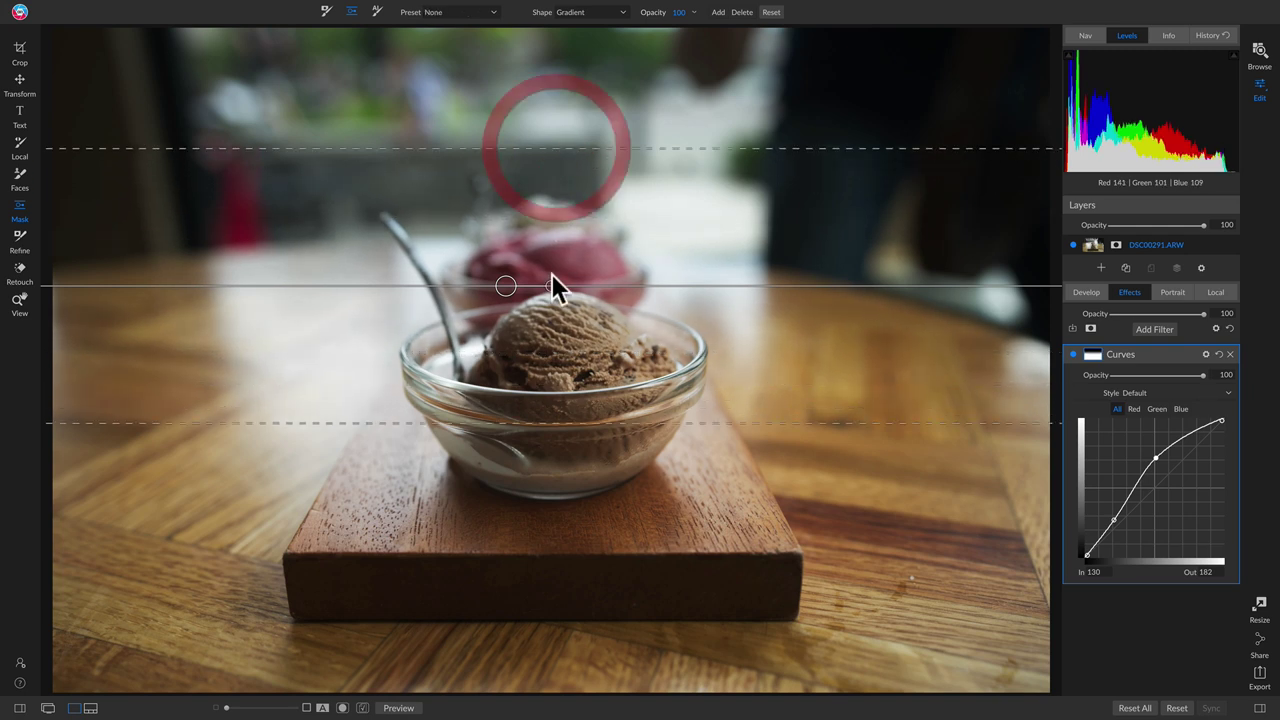
{"action": "left_click_drag", "start_coordinate": [507, 286], "coordinate": [347, 268]}
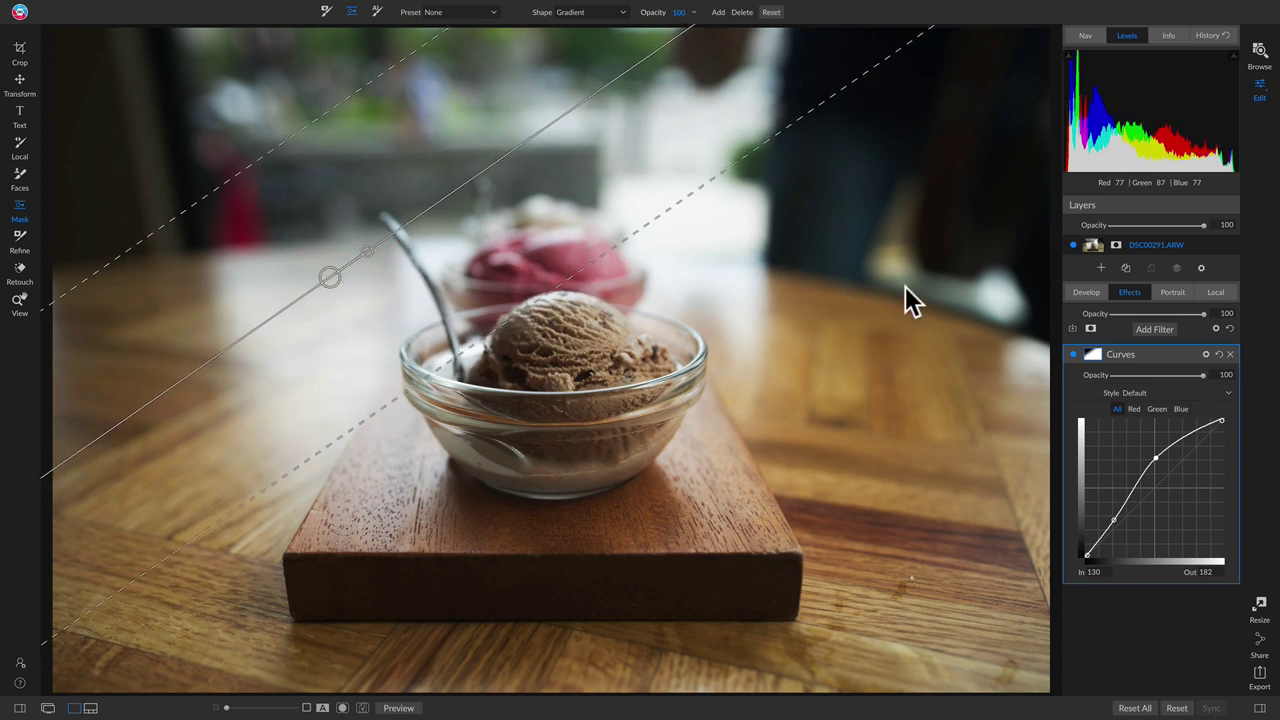
Add a second gradient, tilt it steeply diagonal, and shift it up and right.
{"action": "left_click", "coordinate": [717, 13]}
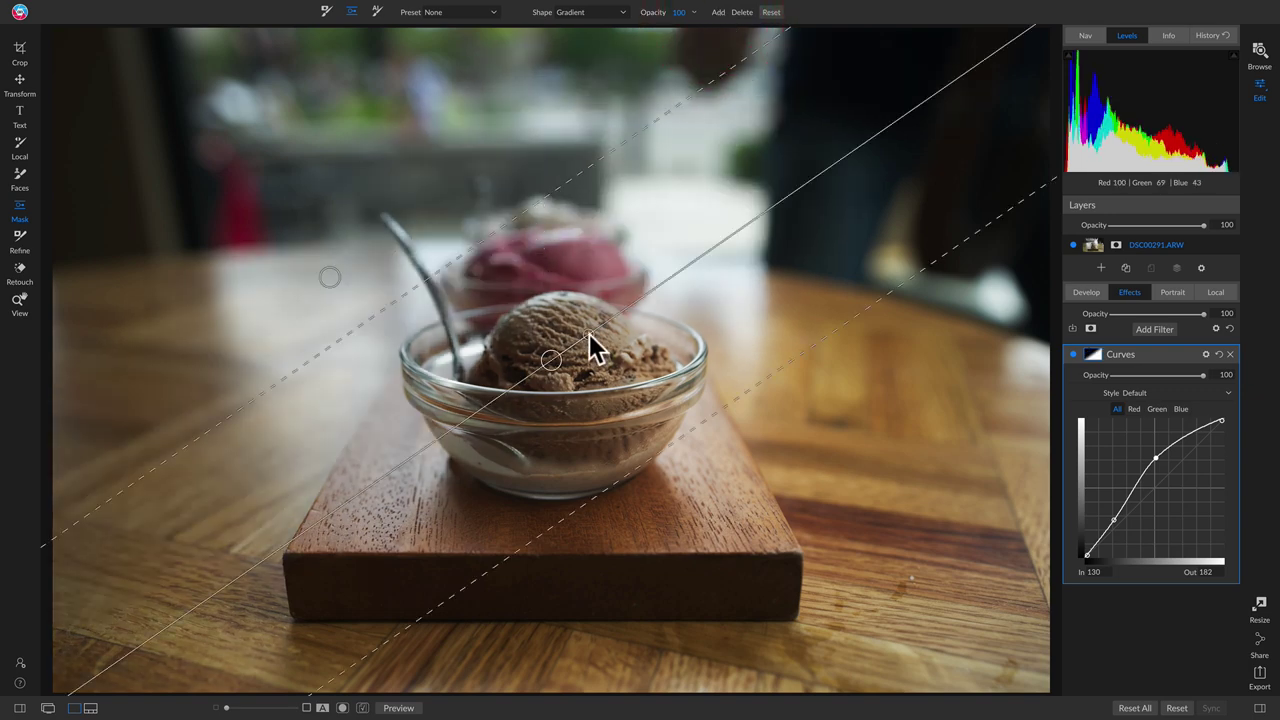
{"action": "left_click_drag", "start_coordinate": [594, 342], "coordinate": [591, 400]}
{"action": "left_click", "coordinate": [560, 366]}
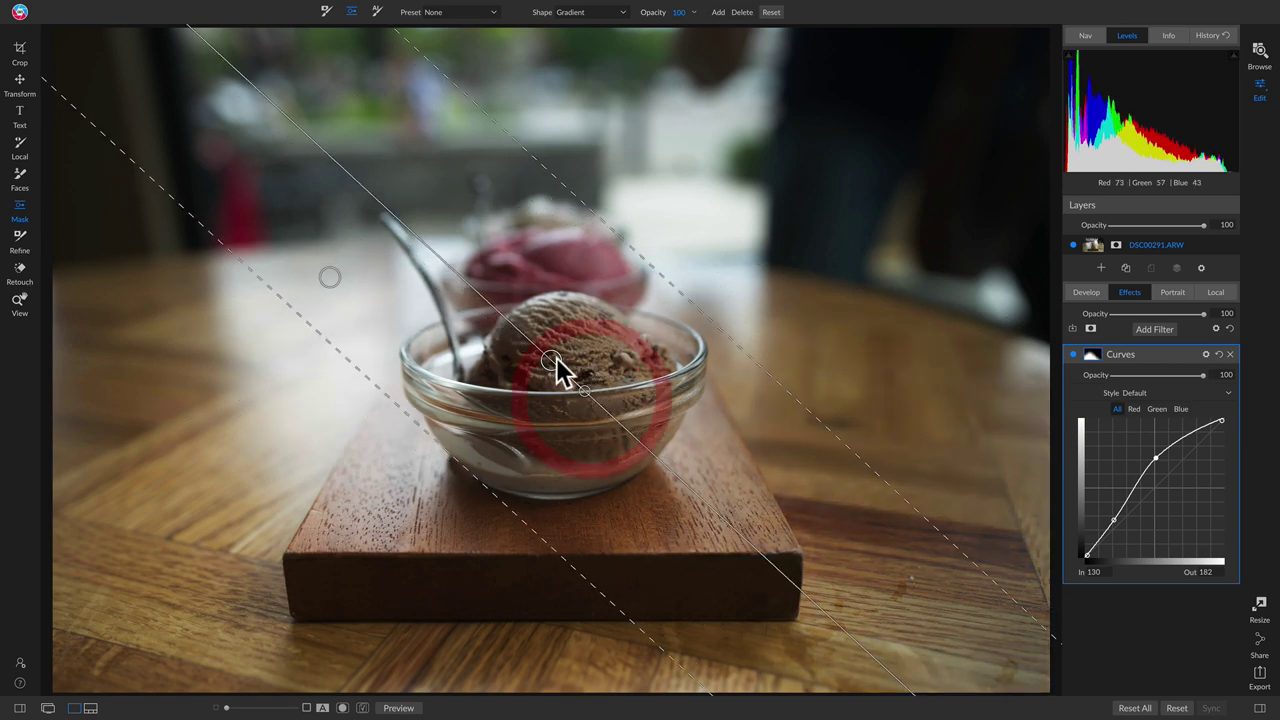
{"action": "left_click_drag", "start_coordinate": [562, 352], "coordinate": [802, 320]}
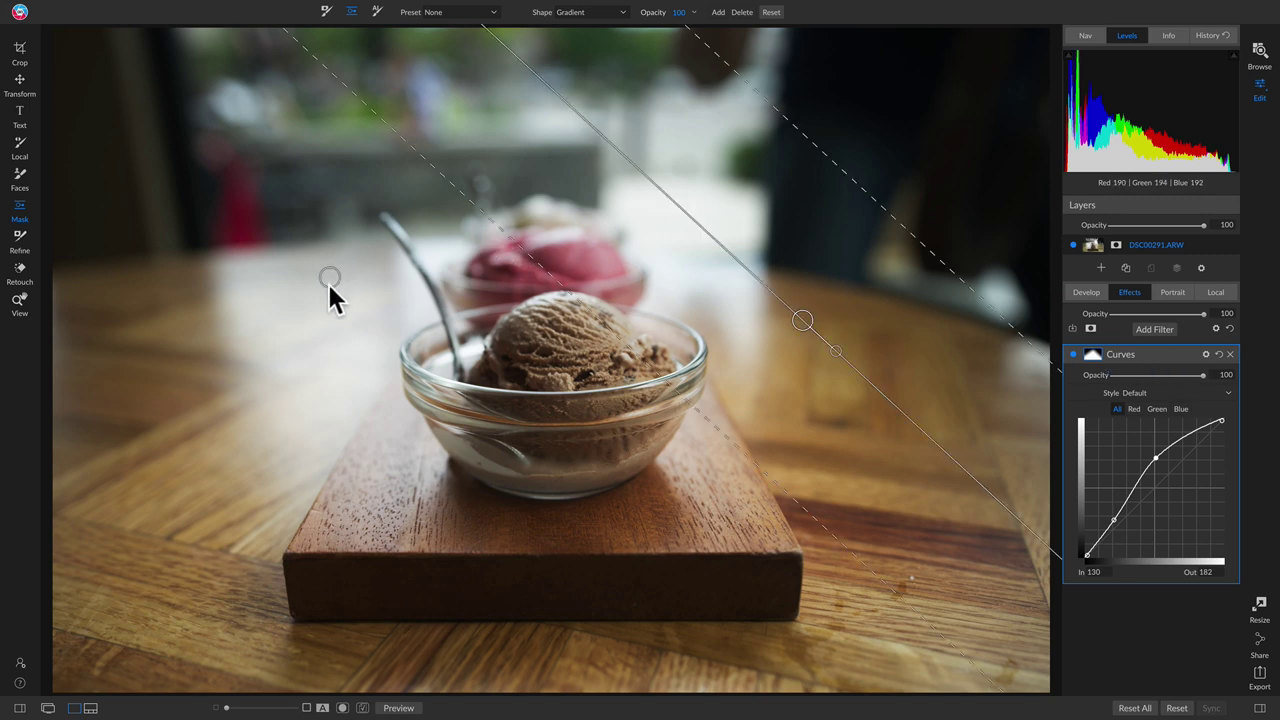
{"action": "left_click", "coordinate": [329, 277]}
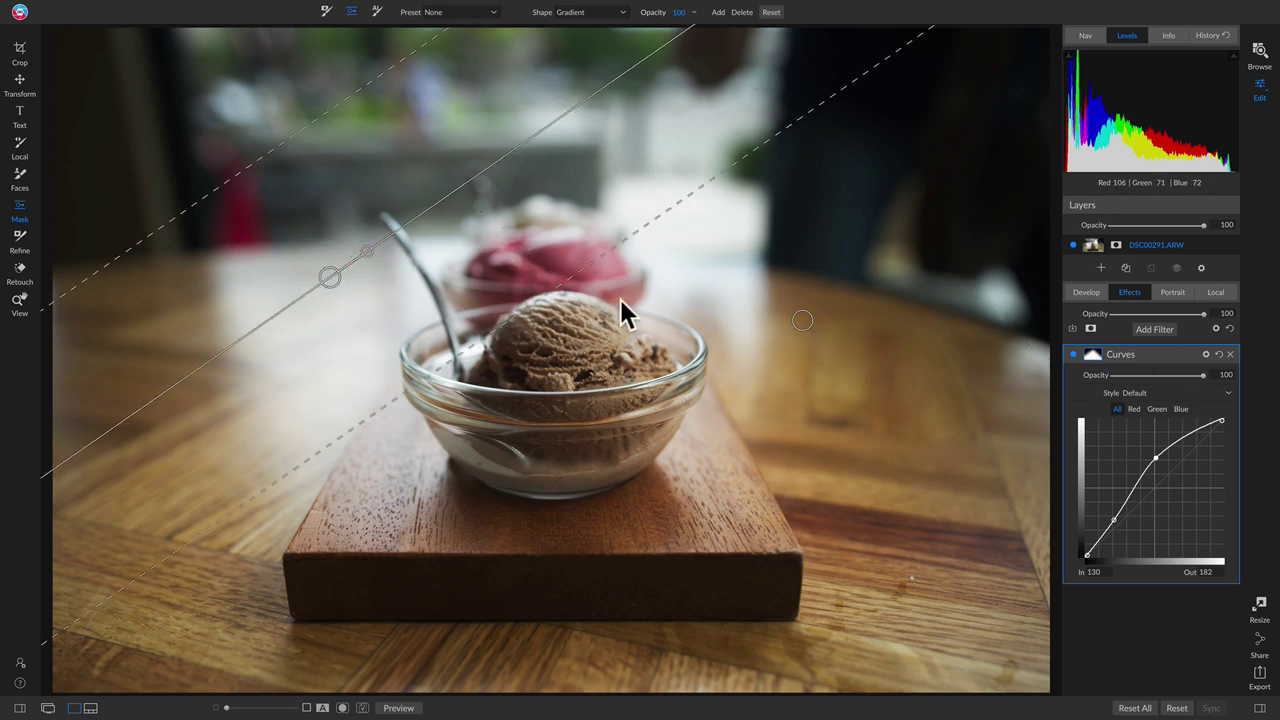
{"action": "left_click", "coordinate": [802, 319]}
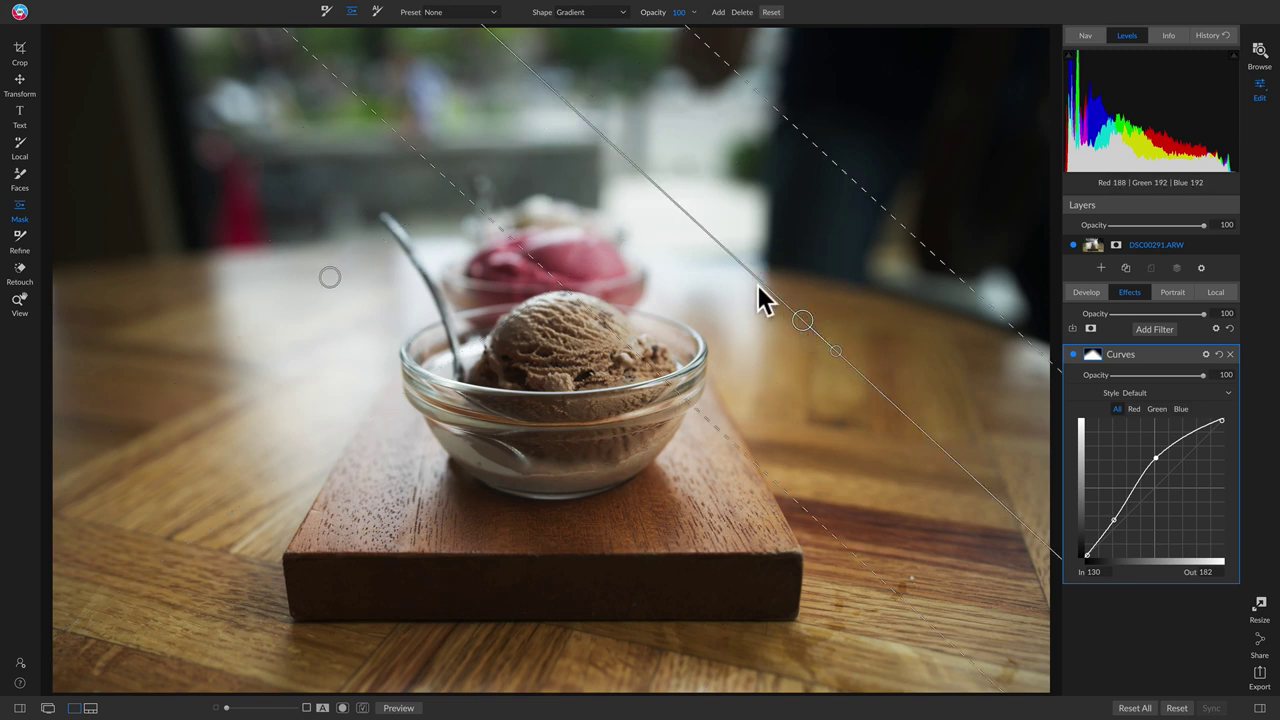
{"action": "left_click", "coordinate": [1093, 353]}
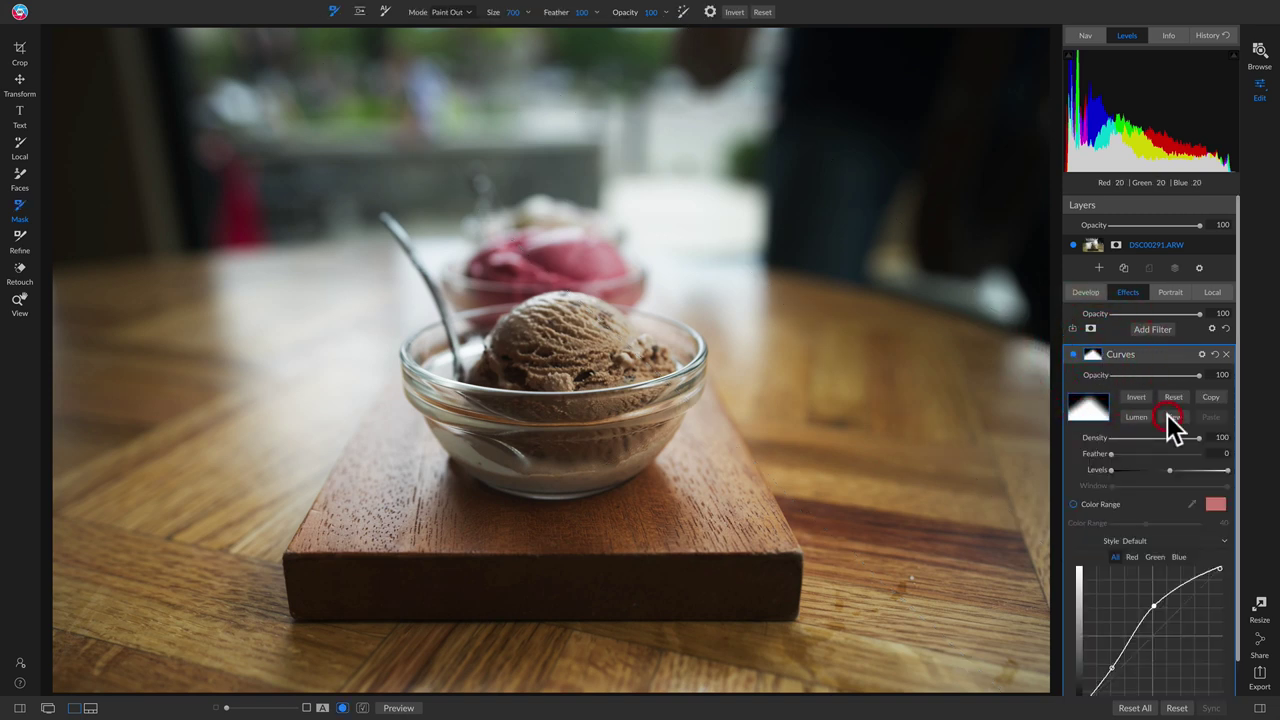
{"action": "left_click", "coordinate": [1172, 418]}
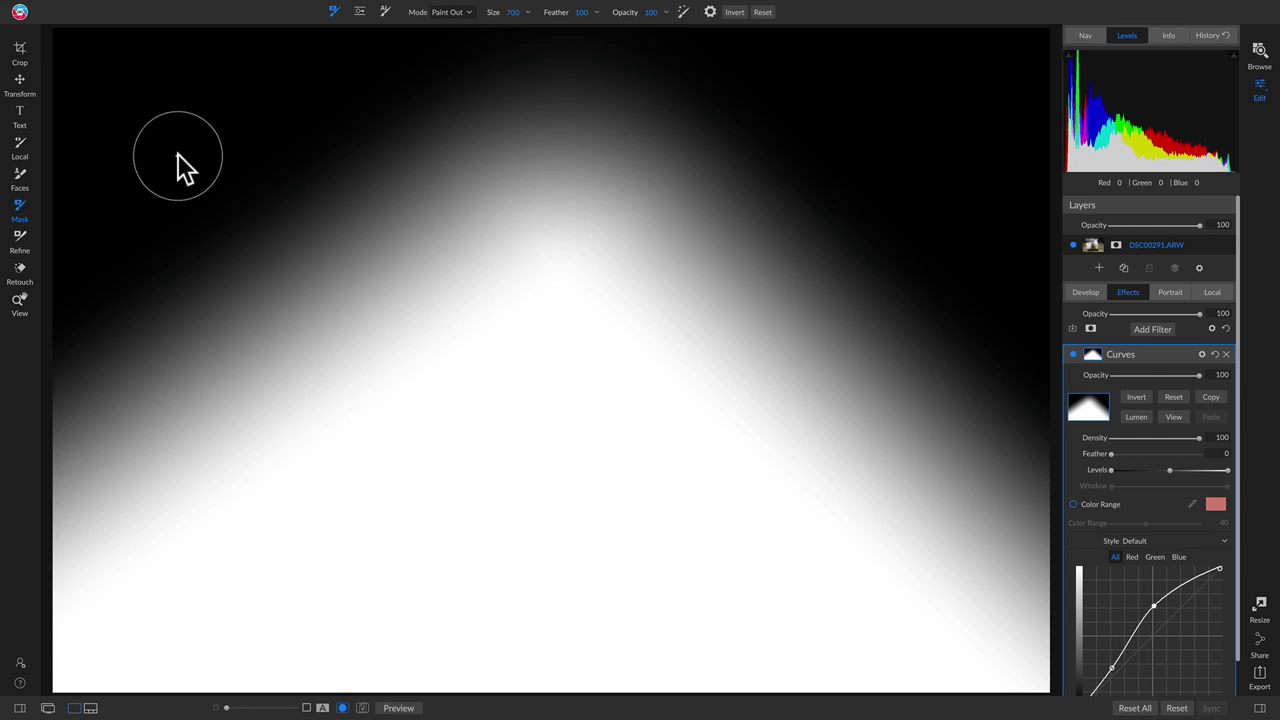
{"action": "left_click", "coordinate": [1174, 417]}
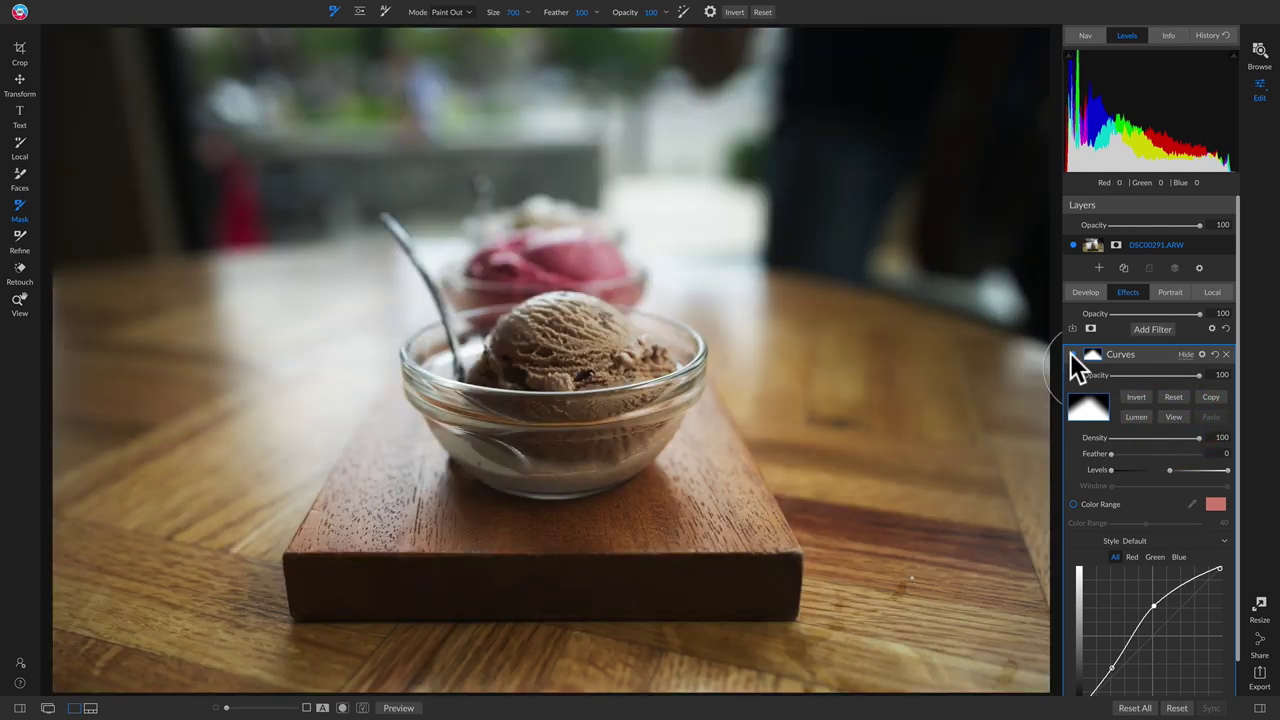
{"action": "left_click", "coordinate": [1073, 354]}
{"action": "left_click", "coordinate": [1073, 354]}
{"action": "left_click", "coordinate": [1074, 355]}
{"action": "left_click", "coordinate": [1073, 355]}
Preview the Curves gradient mask in black and white, then go to the local adjustment layer.
{"action": "left_click", "coordinate": [1214, 291]}
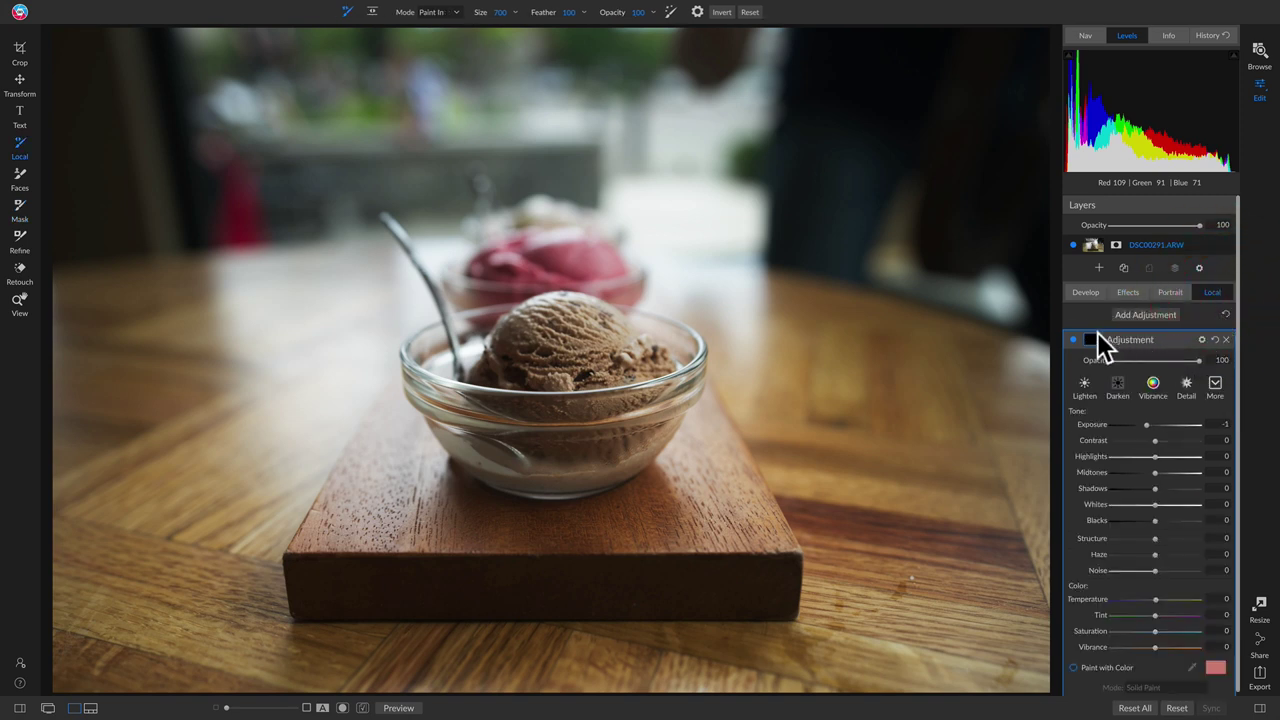
{"action": "left_click", "coordinate": [1131, 287]}
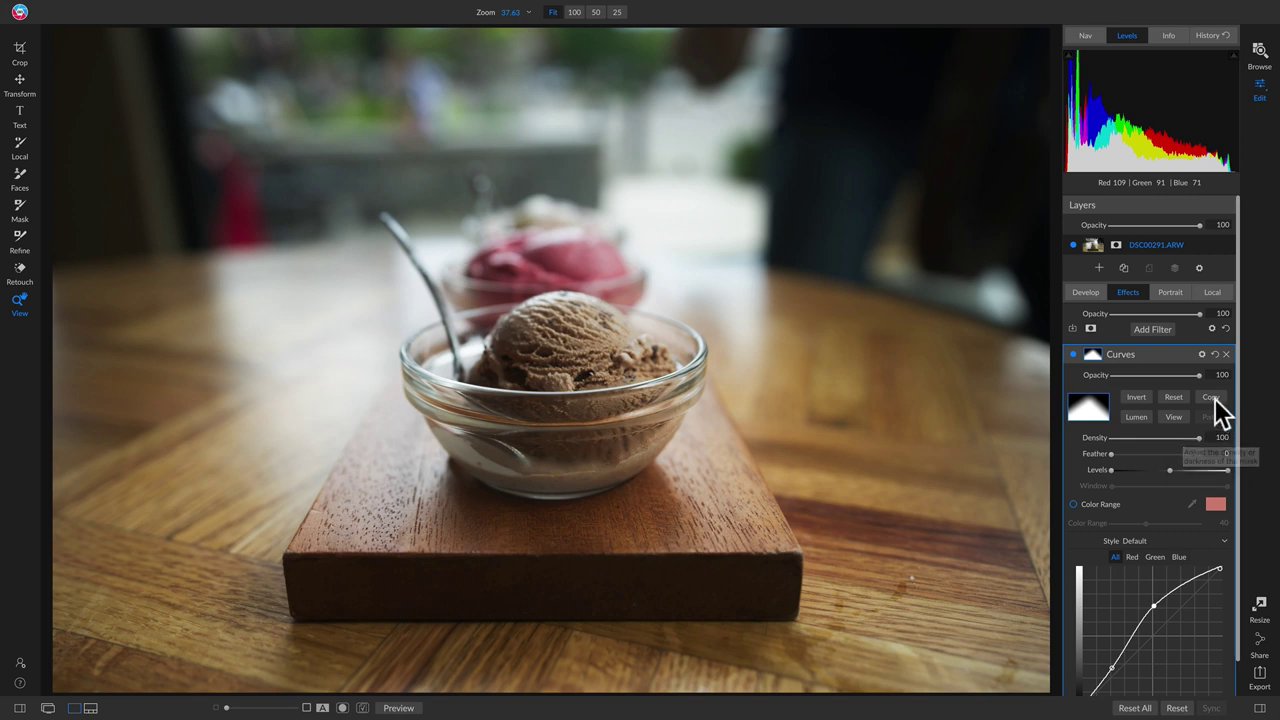
{"action": "left_click", "coordinate": [1172, 417]}
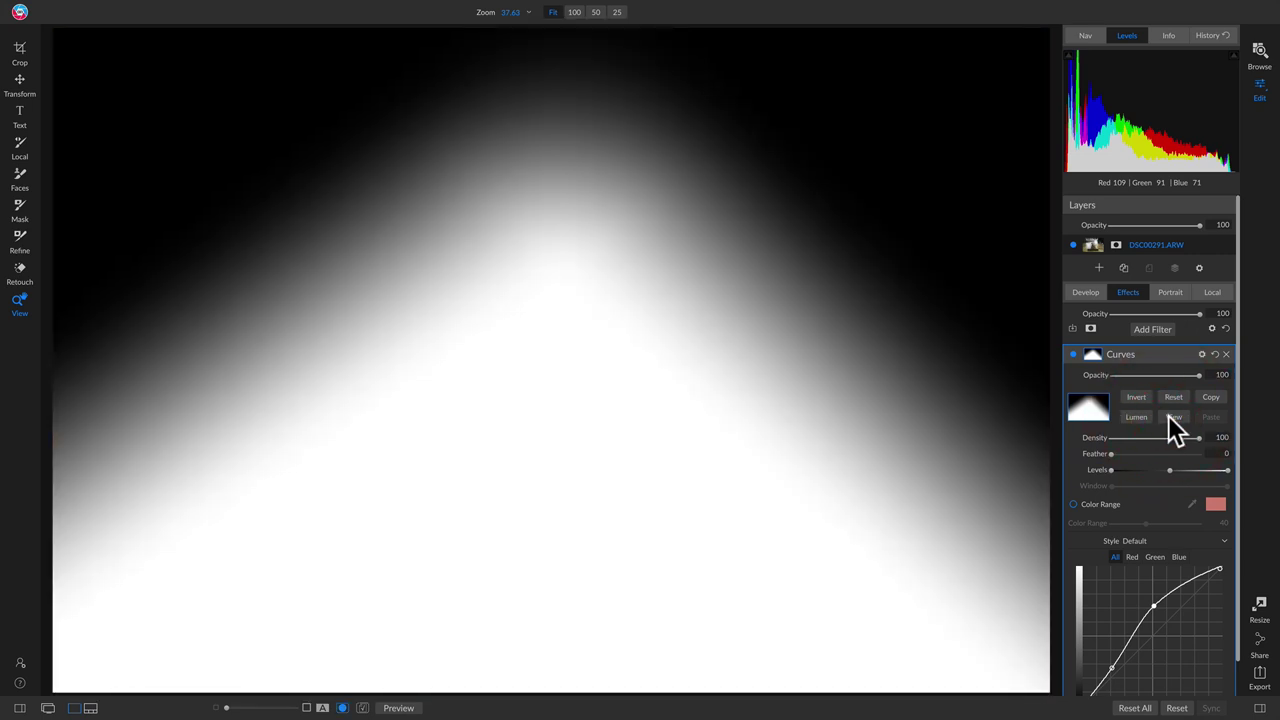
{"action": "left_click", "coordinate": [1170, 418]}
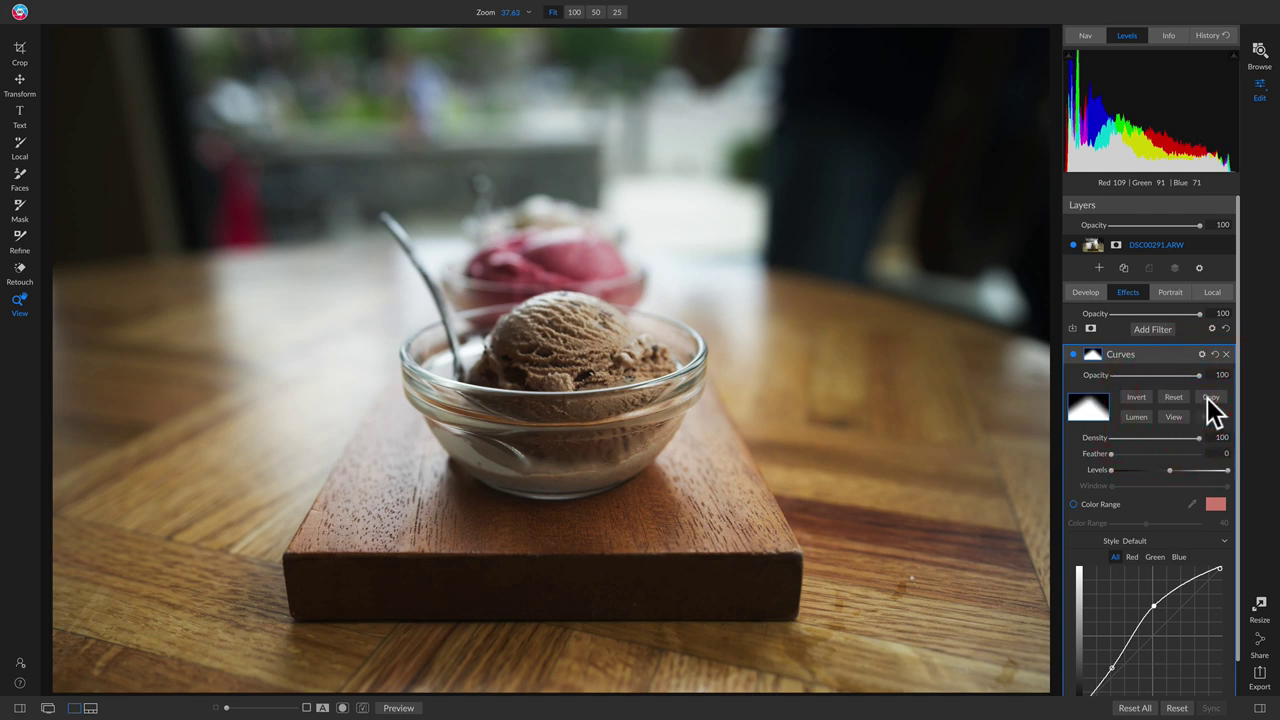
{"action": "left_click", "coordinate": [1211, 291]}
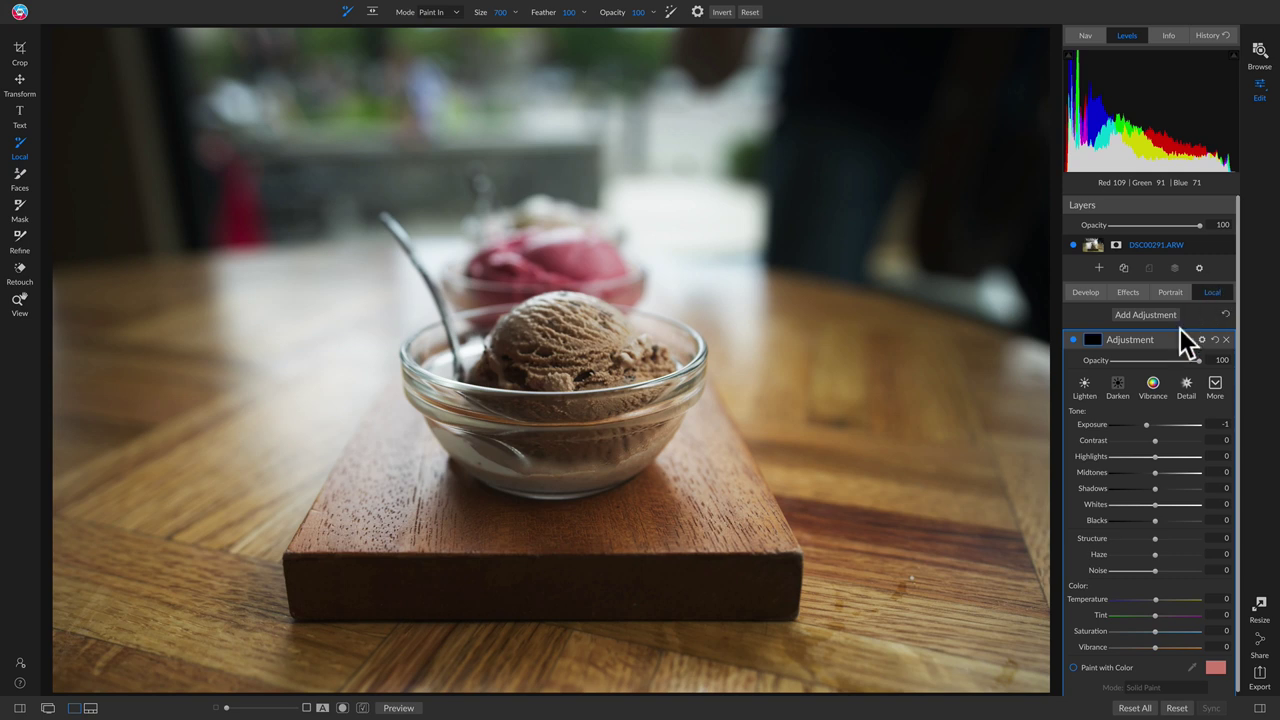
Paste the Curves mask into the local adjustment, invert it, and set opacity to 56.
{"action": "left_click", "coordinate": [1091, 340]}
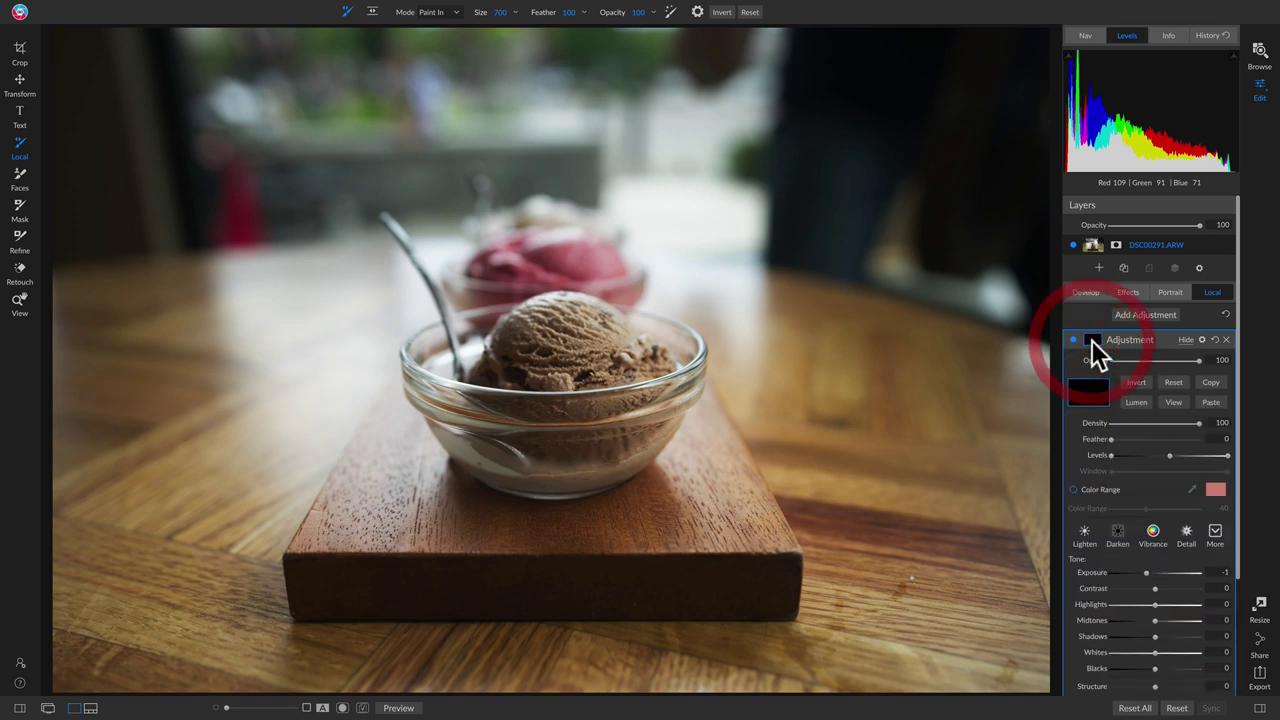
{"action": "left_click", "coordinate": [1212, 402]}
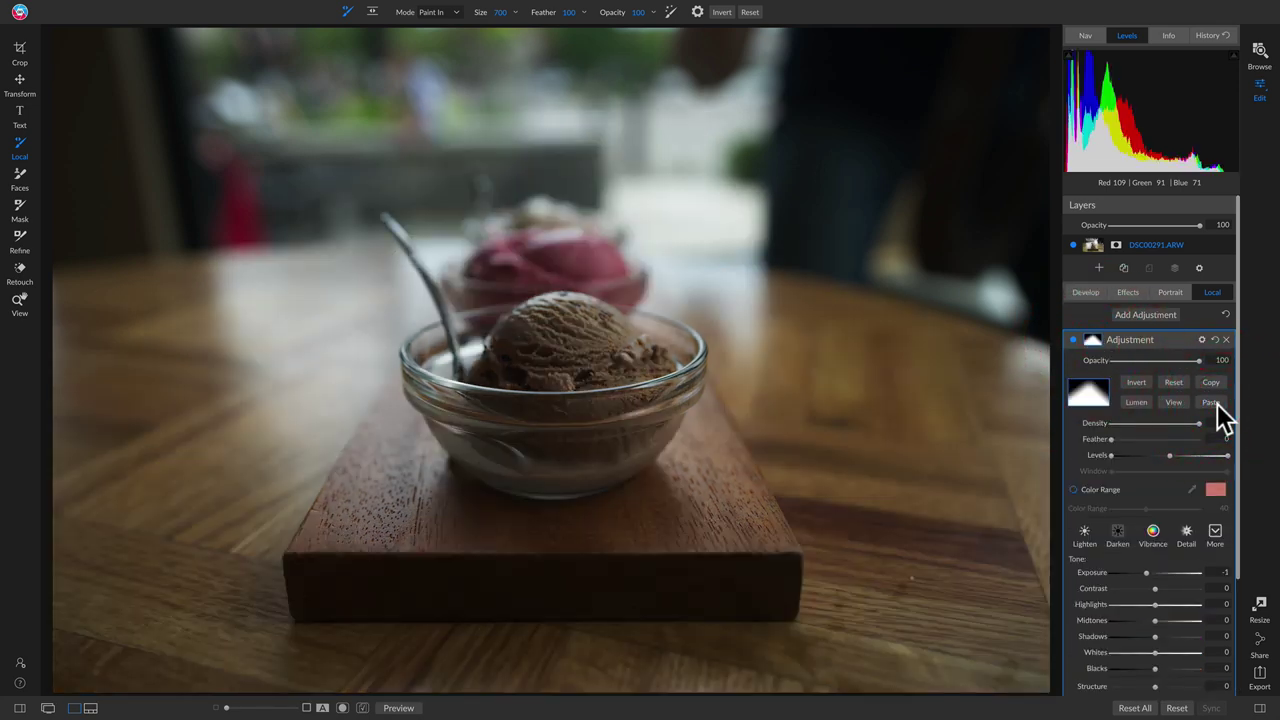
{"action": "left_click", "coordinate": [1135, 383]}
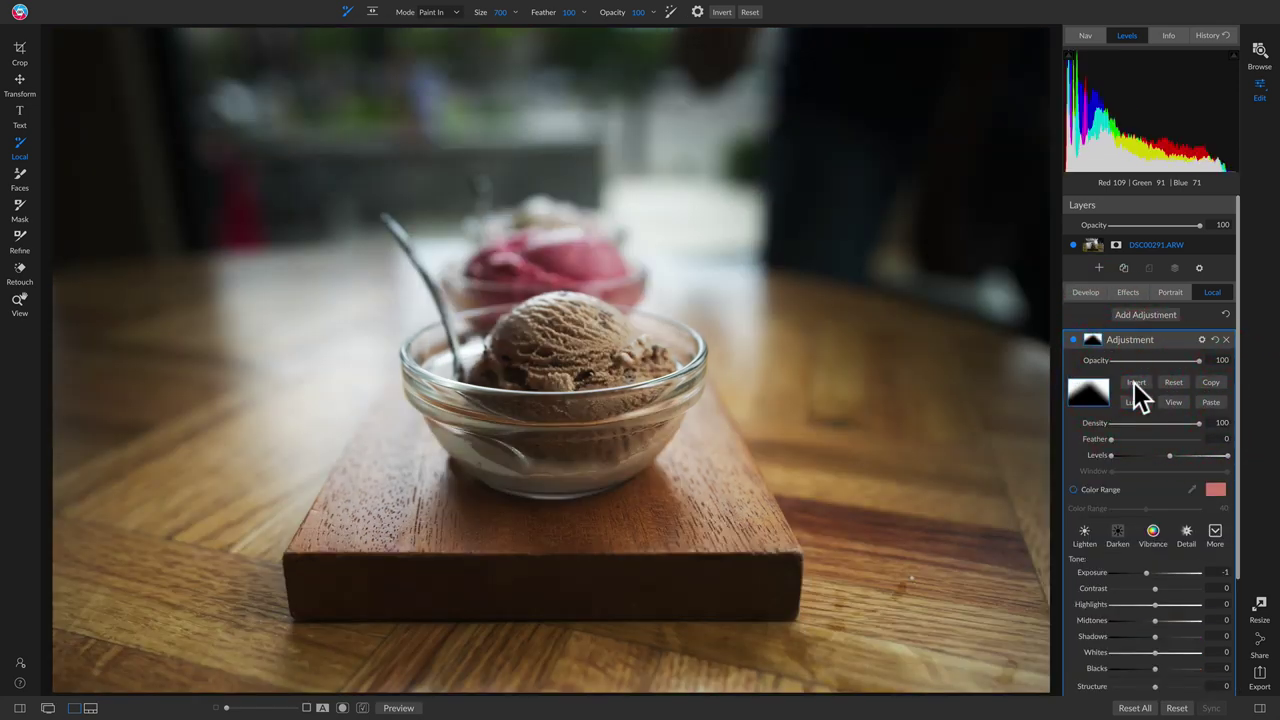
{"action": "left_click_drag", "start_coordinate": [1199, 360], "coordinate": [1160, 360]}
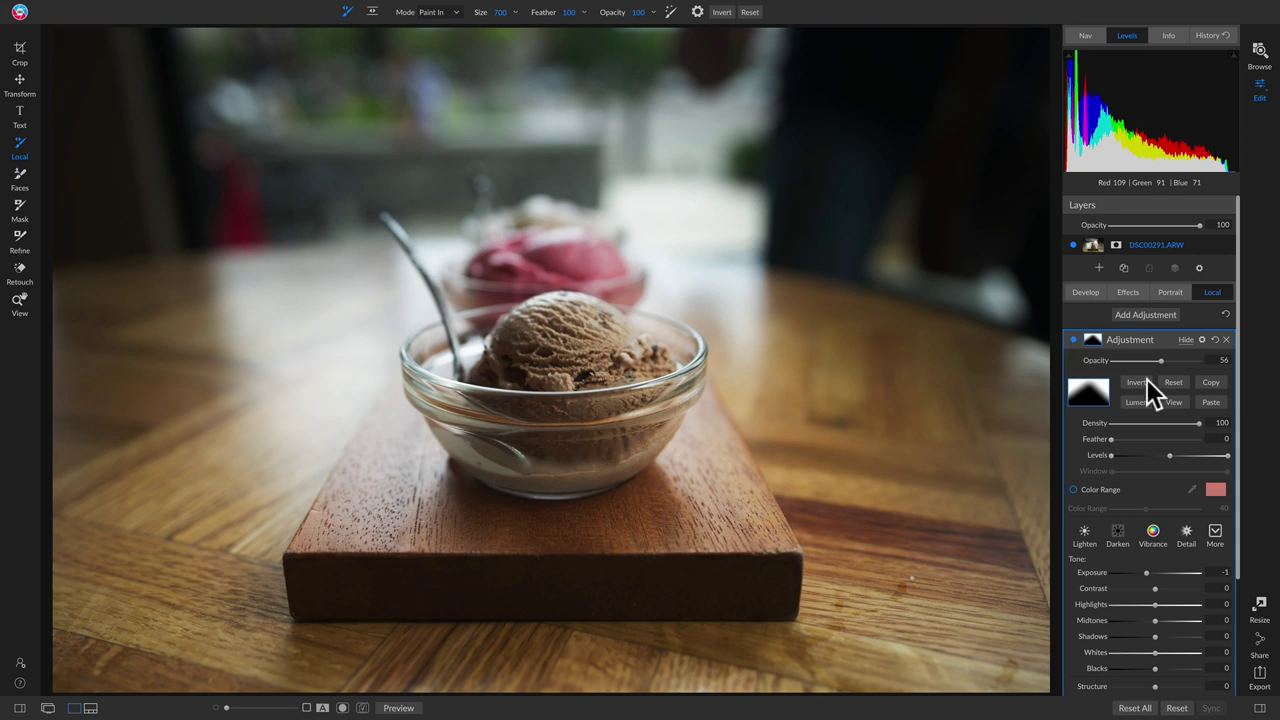
{"action": "left_click", "coordinate": [1178, 401]}
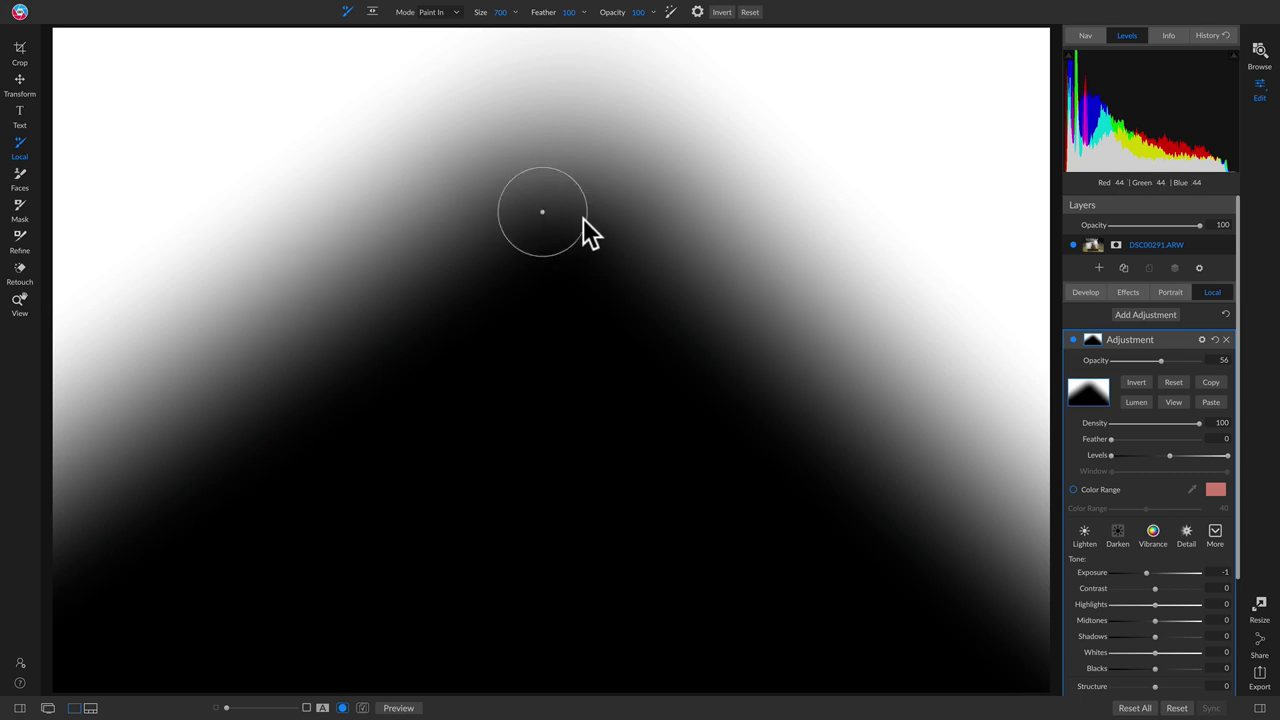
{"action": "left_click", "coordinate": [1136, 378]}
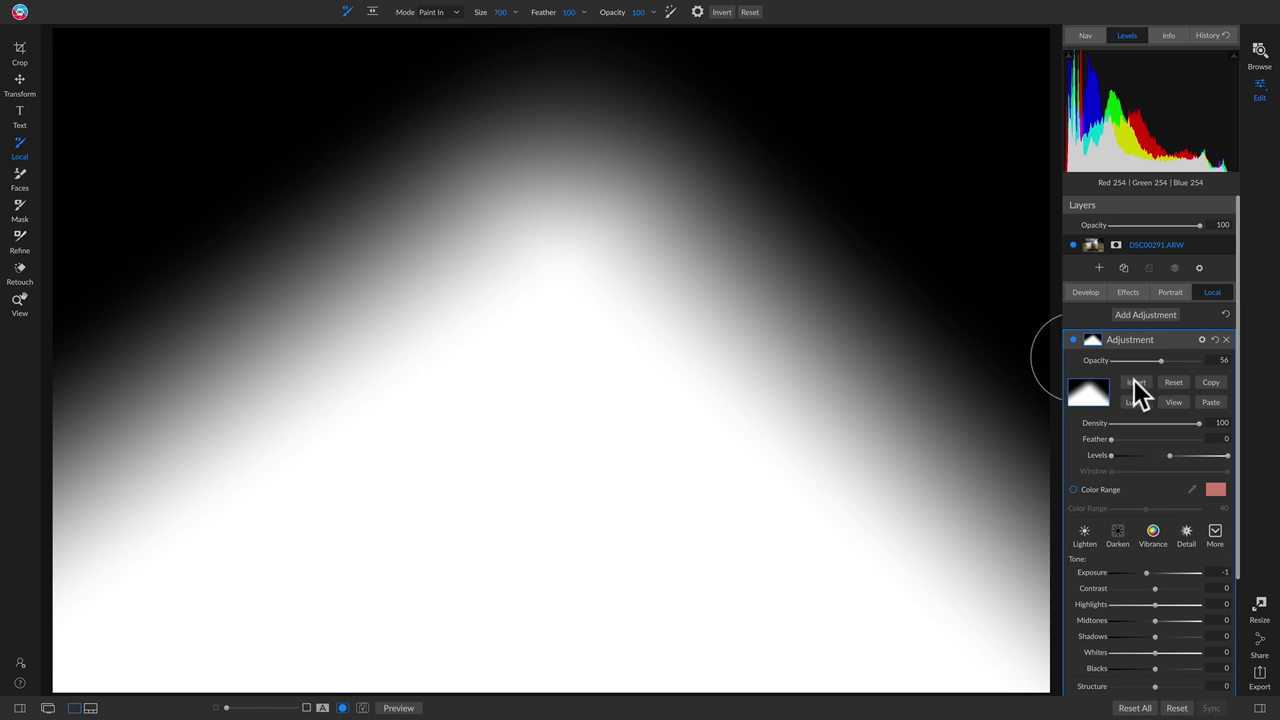
{"action": "left_click", "coordinate": [1136, 383]}
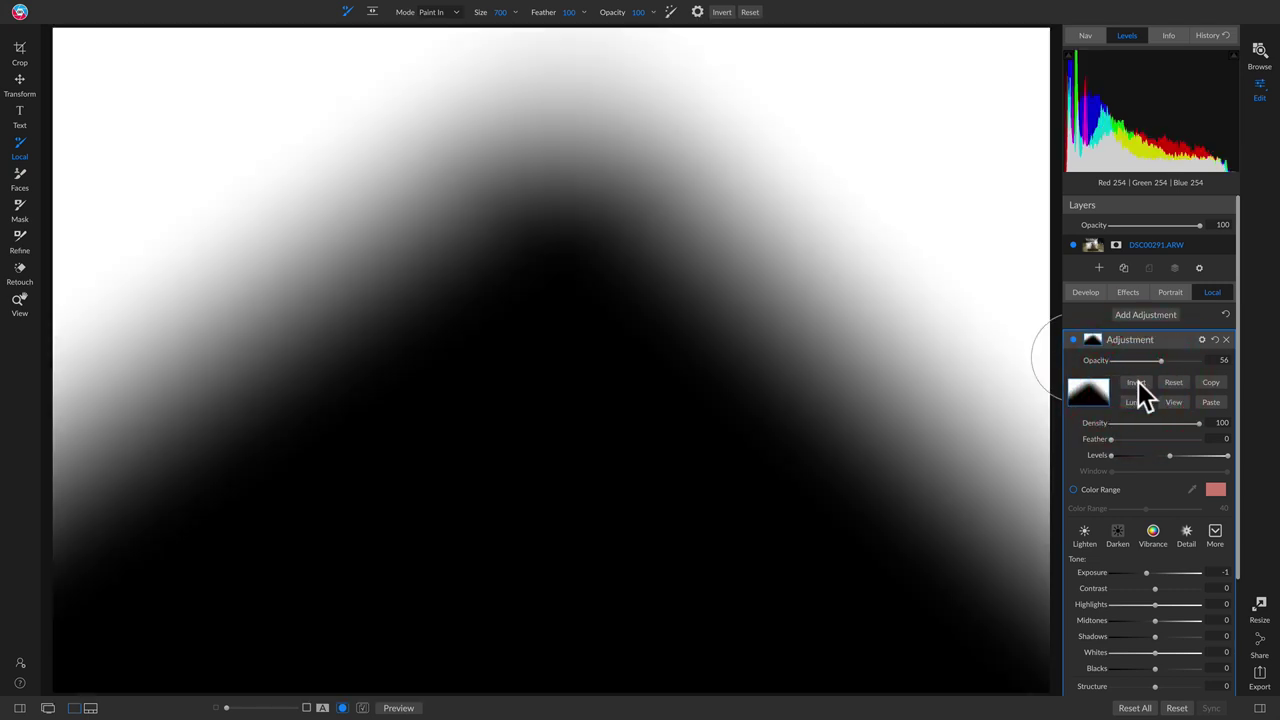
{"action": "left_click", "coordinate": [1175, 402]}
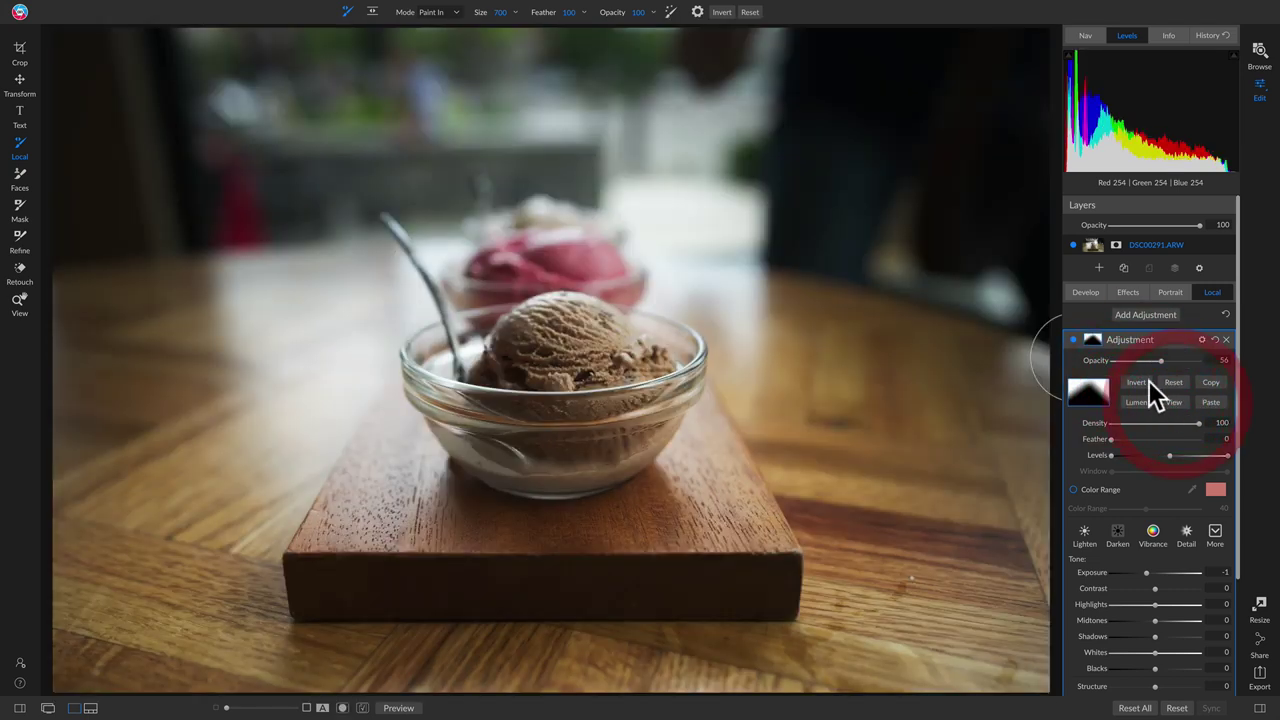
Toggle the local adjustment off and on repeatedly to compare before and after.
{"action": "left_click", "coordinate": [1074, 340]}
{"action": "left_click", "coordinate": [1075, 342]}
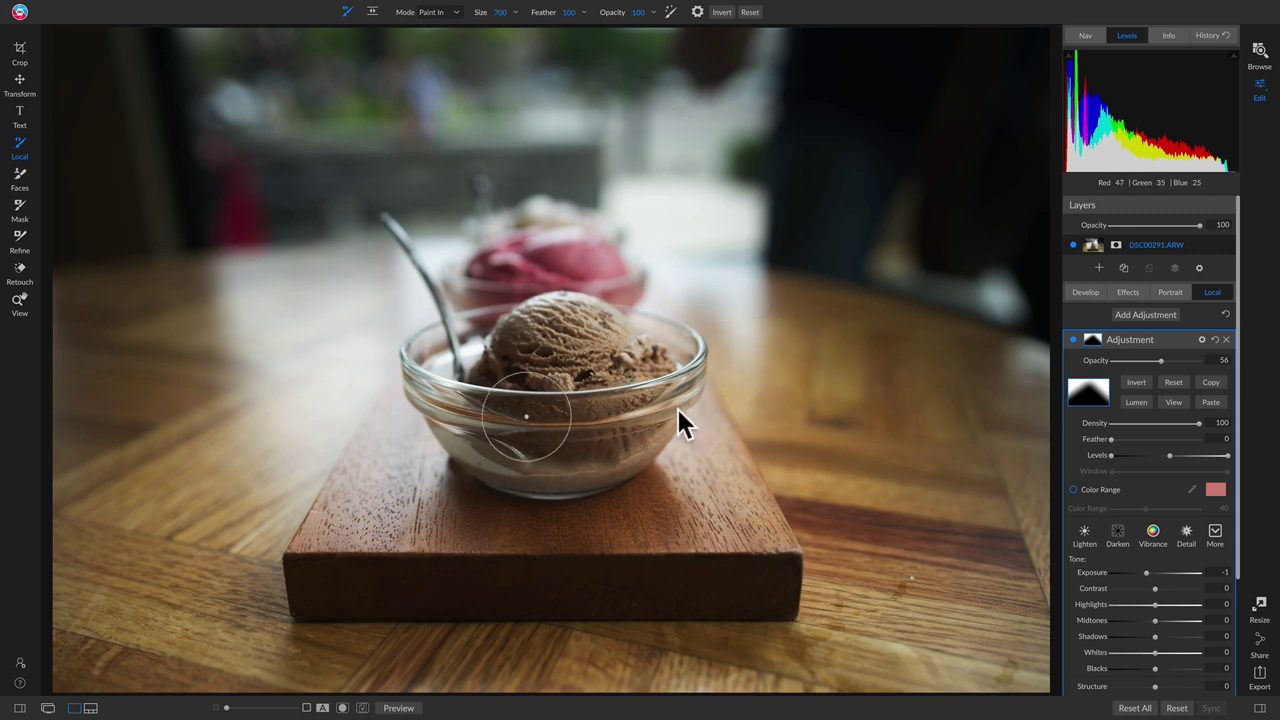
{"action": "left_click", "coordinate": [1073, 339]}
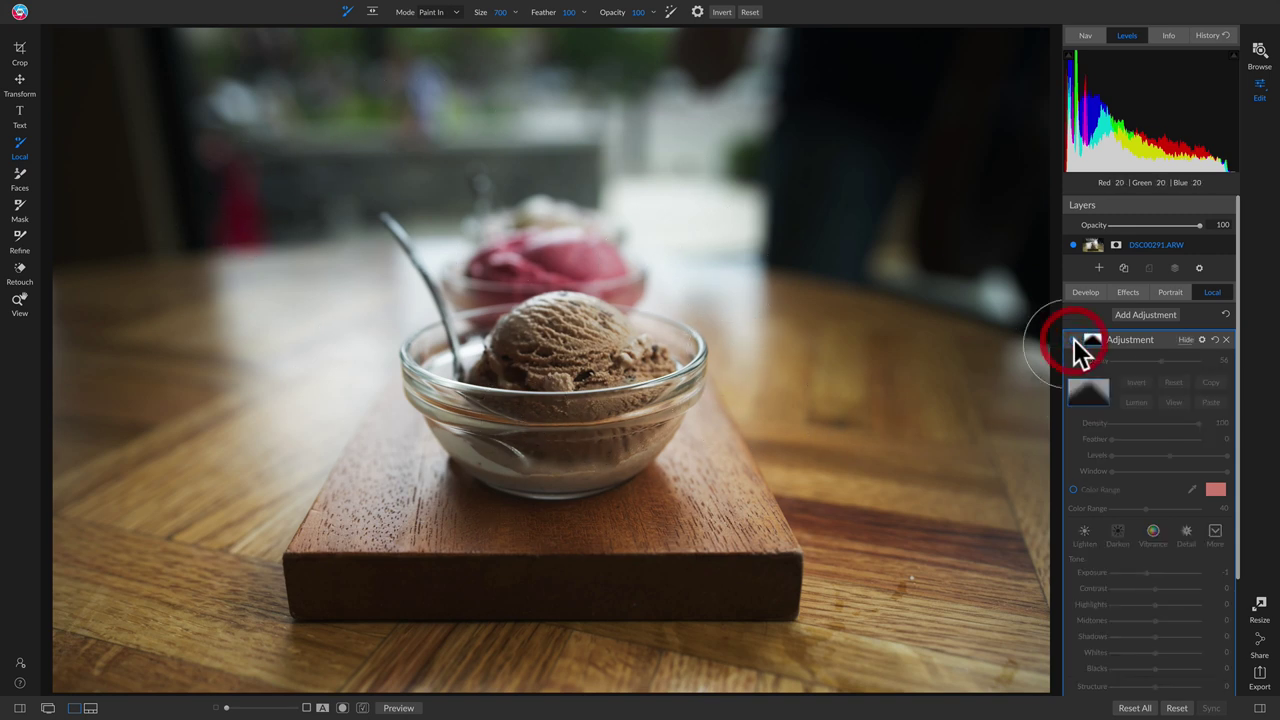
{"action": "left_click", "coordinate": [1073, 339]}
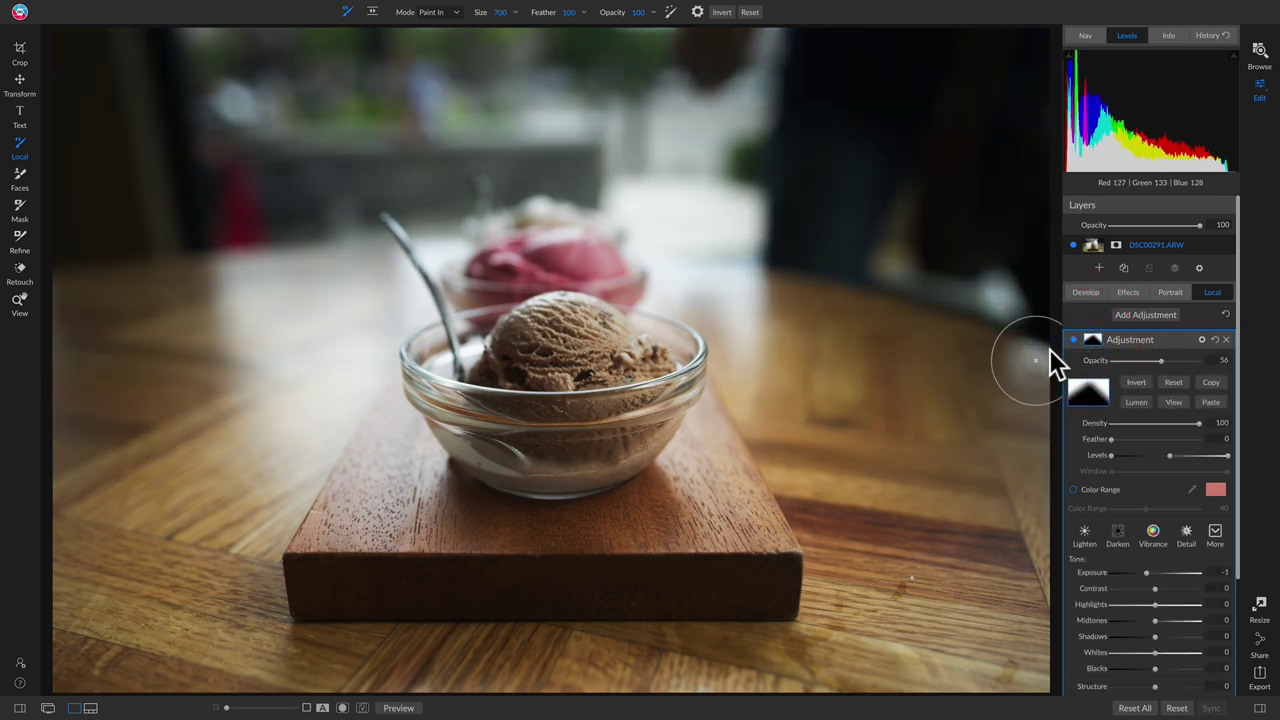
{"action": "left_click", "coordinate": [1073, 339]}
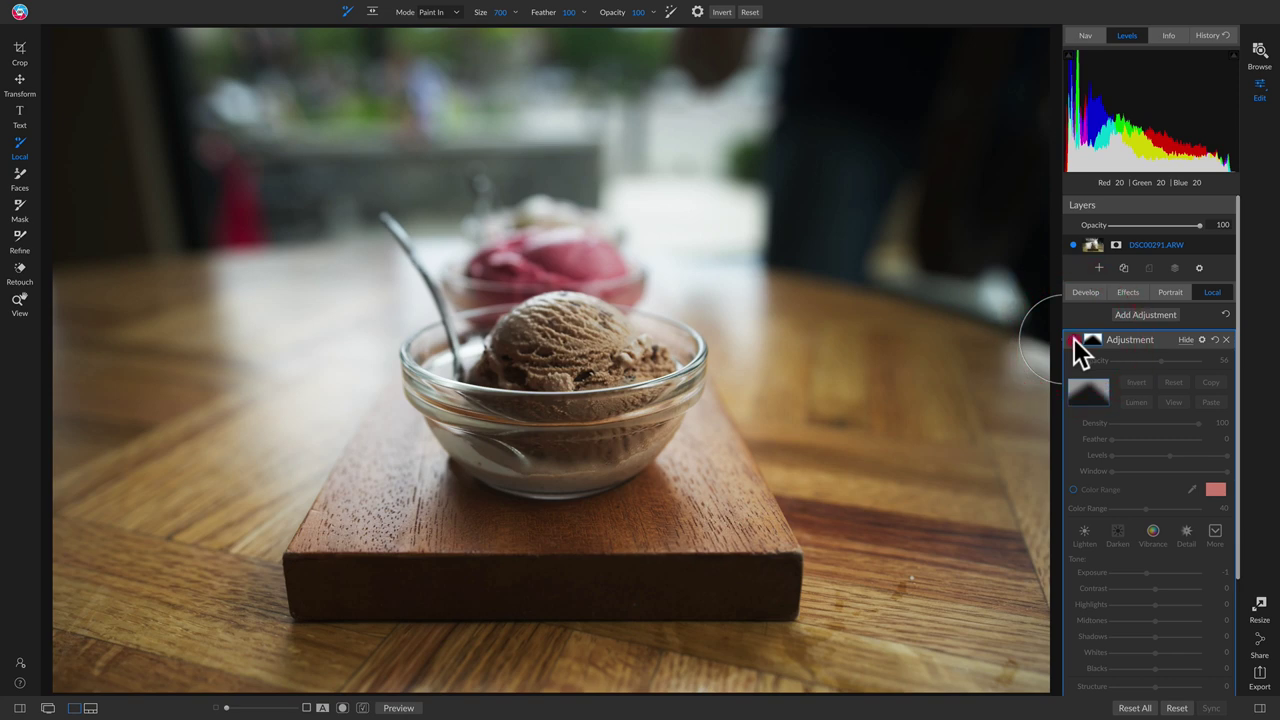
{"action": "left_click", "coordinate": [1073, 339]}
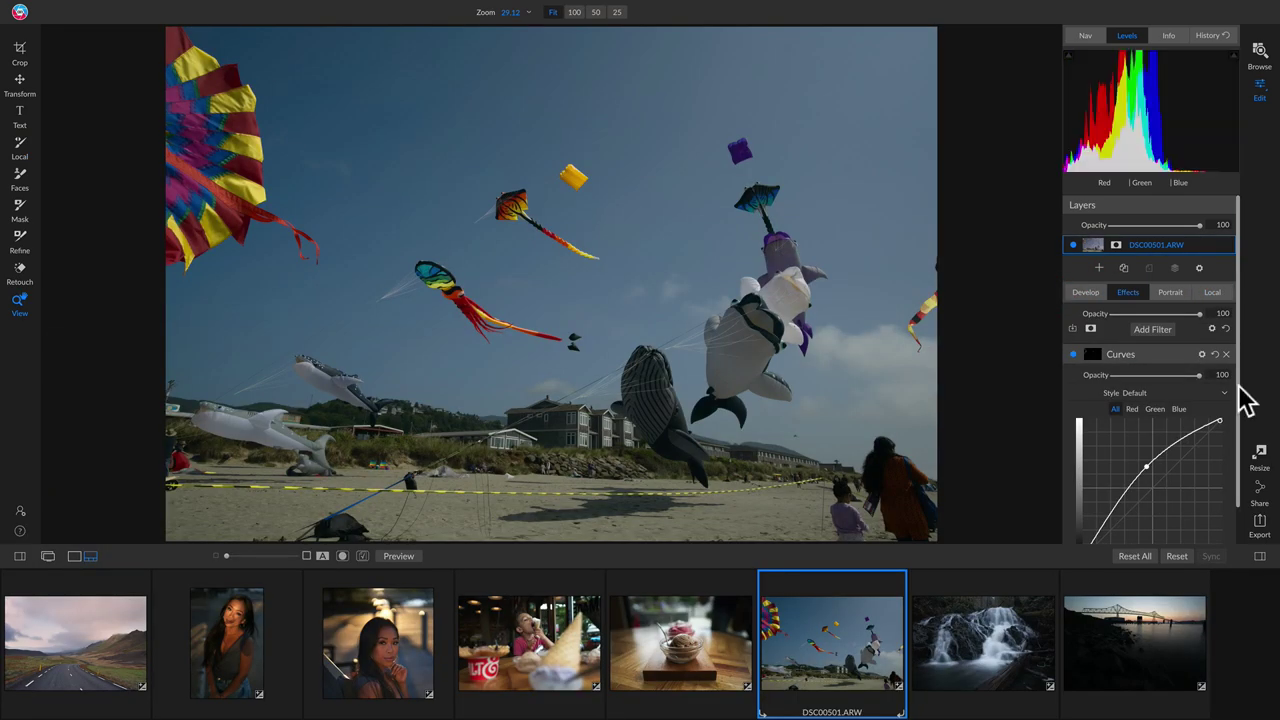
Reset all edits on DSC00501.ARW and add a brightening Curves filter with a point at In 117 / Out 184.
{"action": "left_click", "coordinate": [1135, 557]}
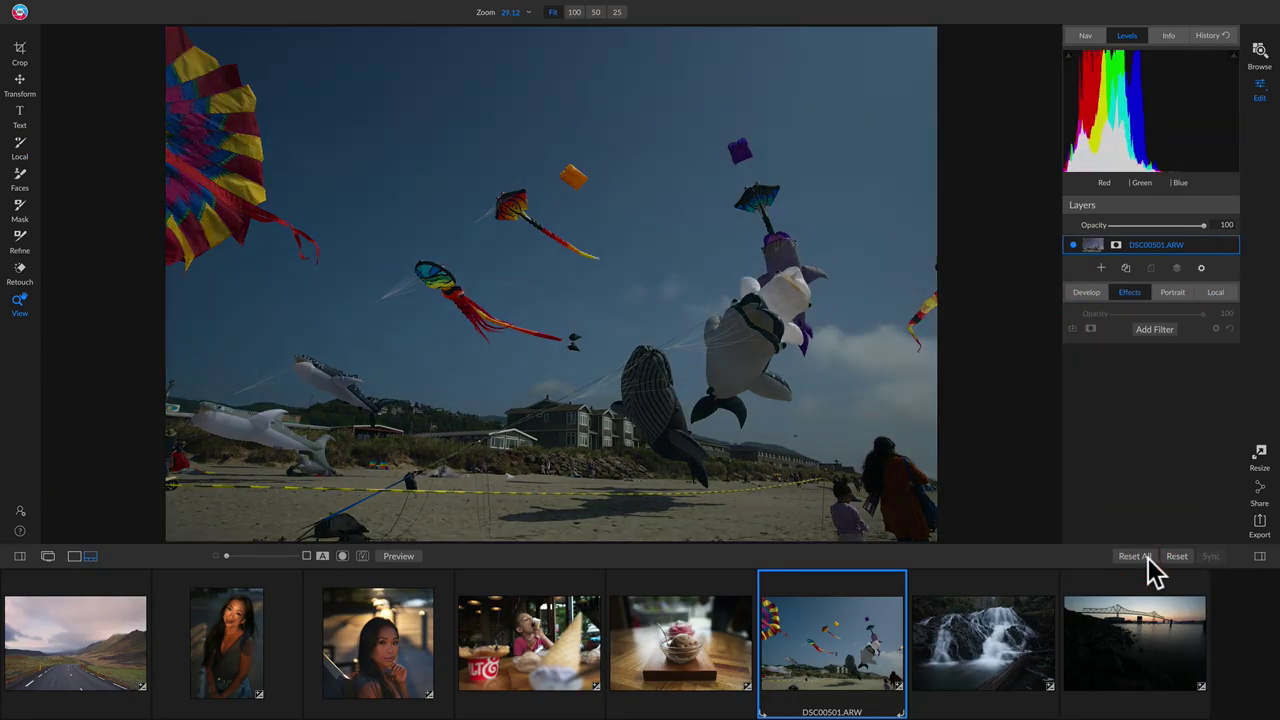
{"action": "key", "text": "ctrl+shift+f"}
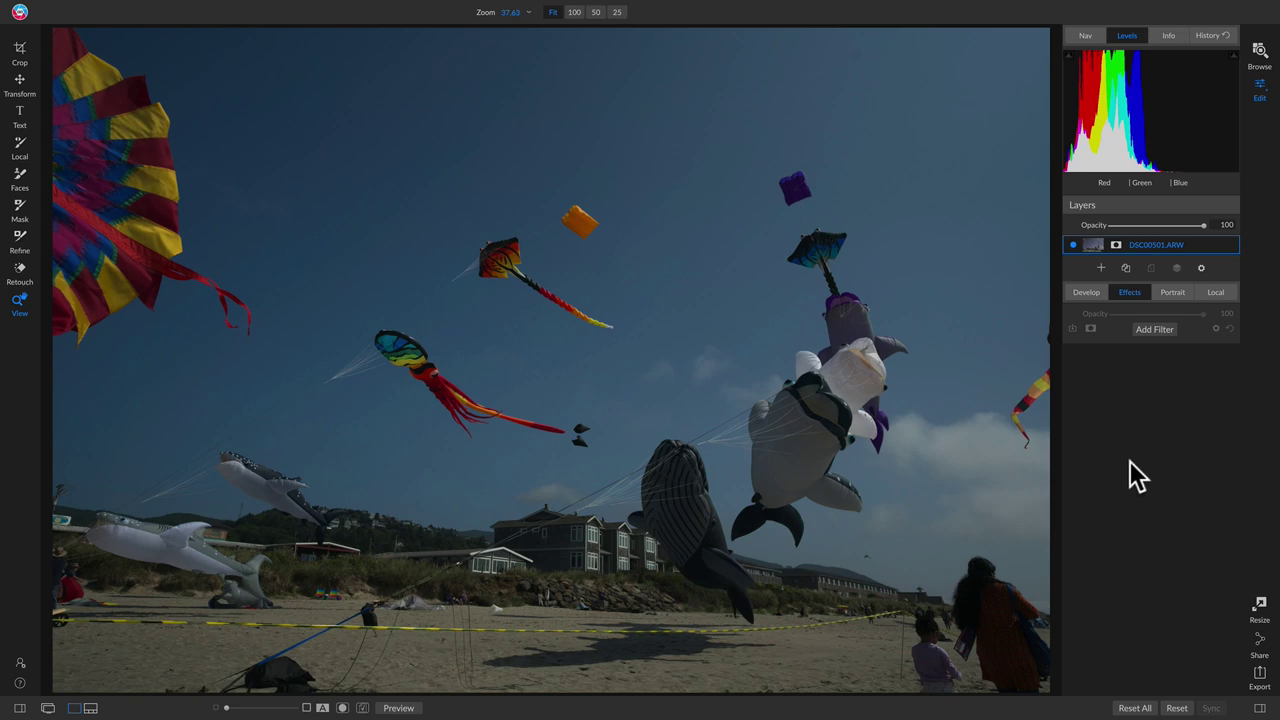
{"action": "left_click", "coordinate": [1157, 331]}
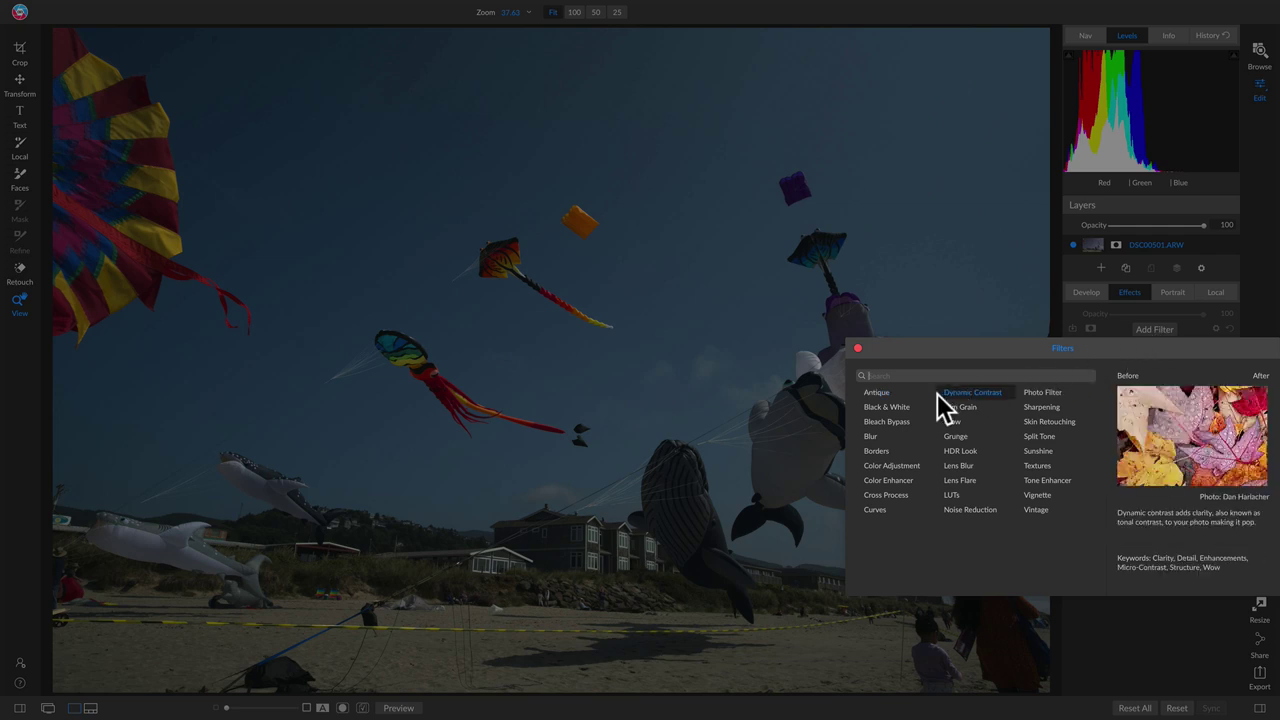
{"action": "left_click", "coordinate": [870, 510]}
{"action": "left_click_drag", "start_coordinate": [1150, 494], "coordinate": [1150, 464]}
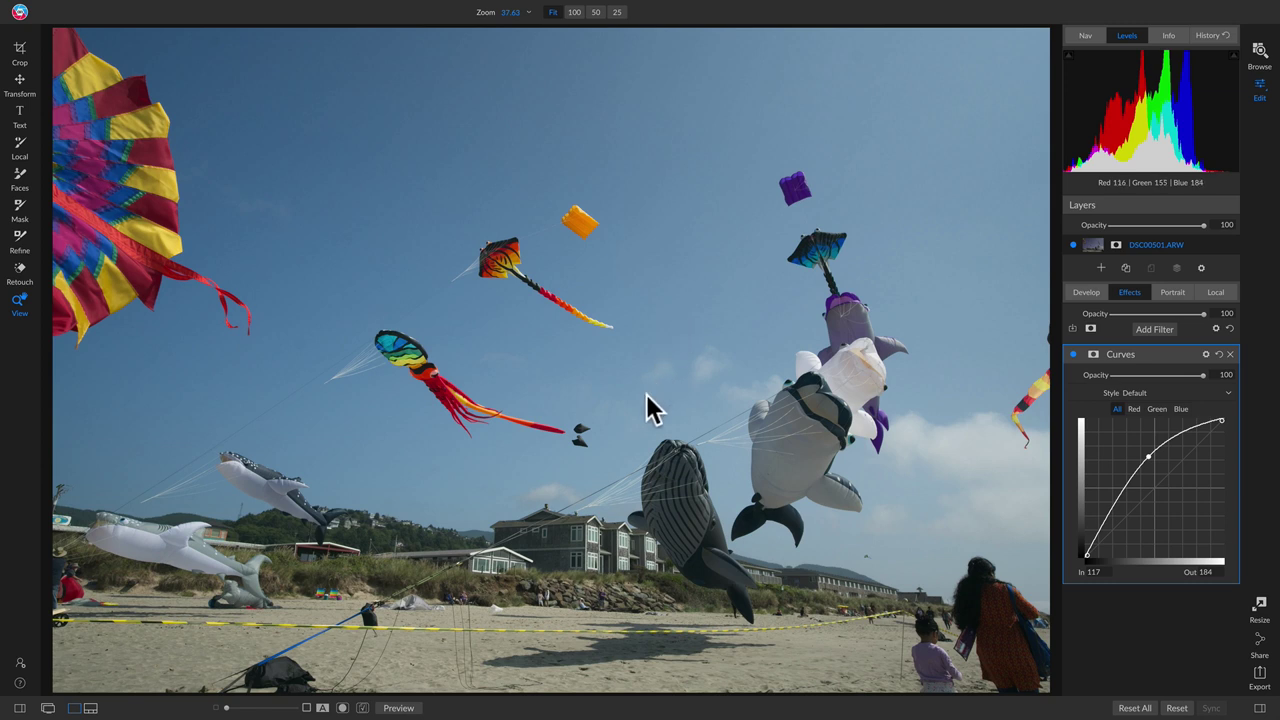
Turn on Color Range masking for the Curves filter, set at 40 for reddish tones.
{"action": "left_click", "coordinate": [1095, 356]}
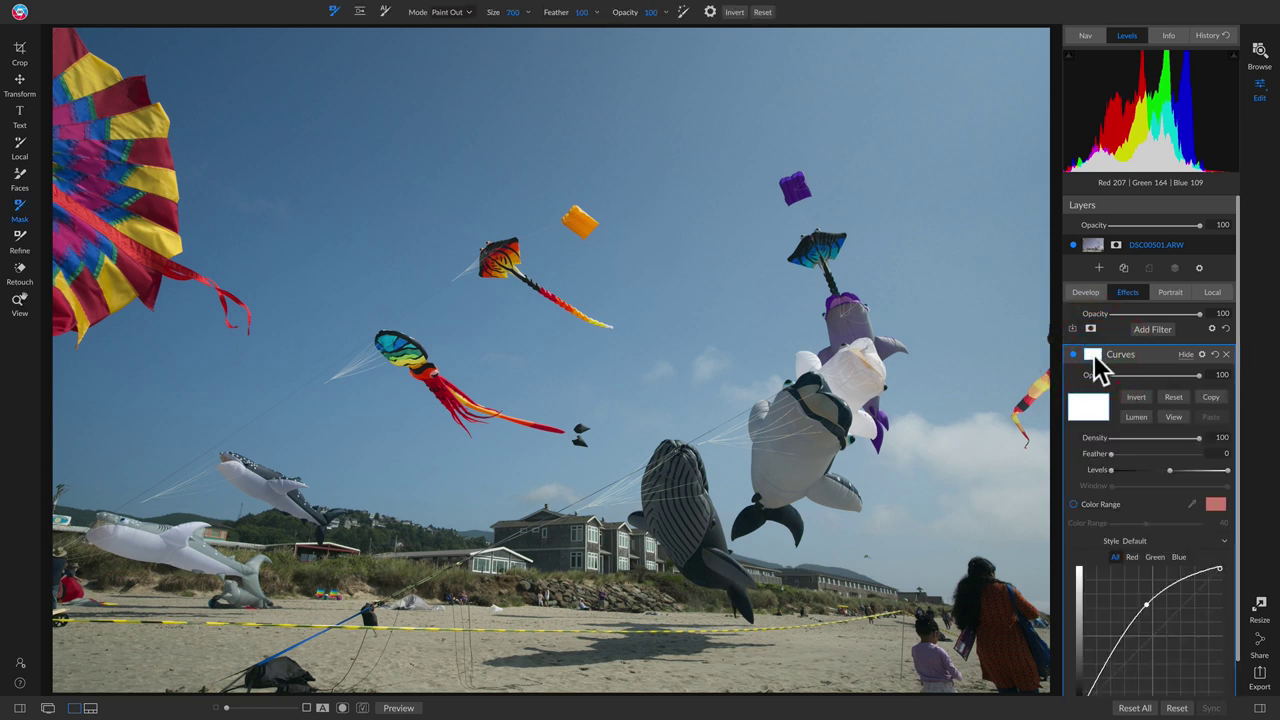
{"action": "left_click", "coordinate": [1099, 505]}
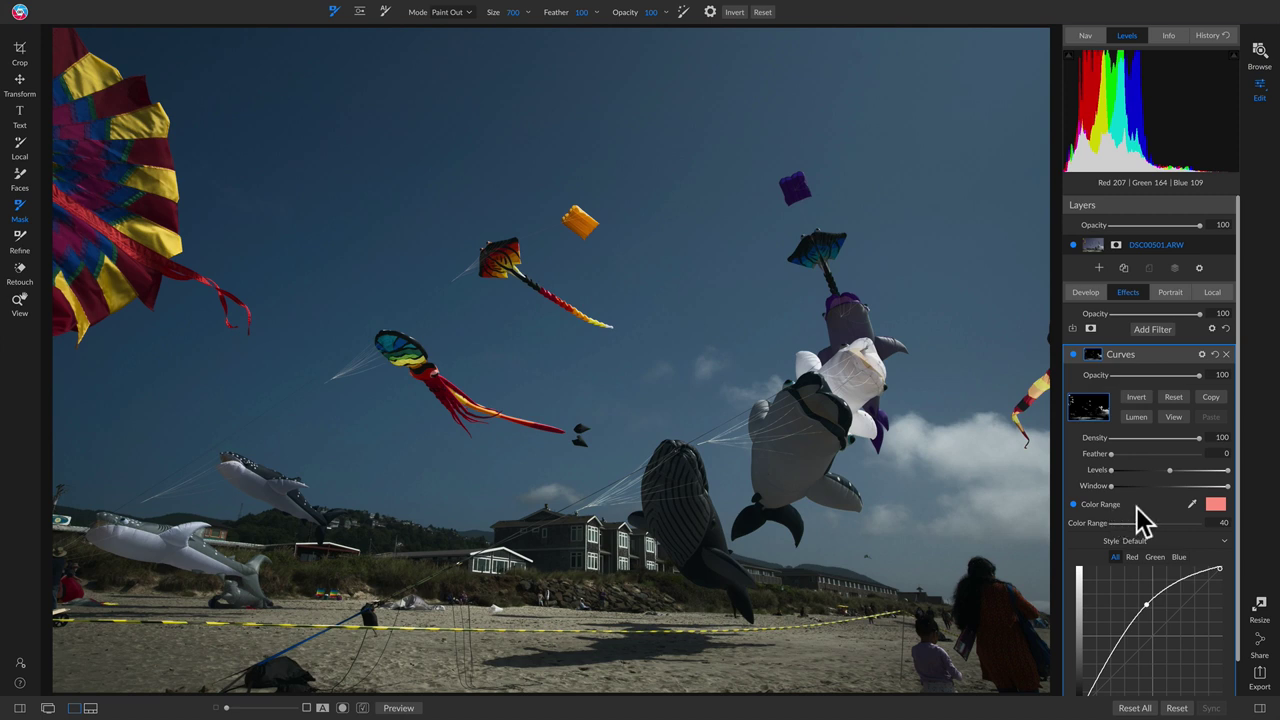
Sample the large kite's golden yellow as the Curves mask colour and narrow Color Range to 20.
{"action": "left_click", "coordinate": [1214, 504]}
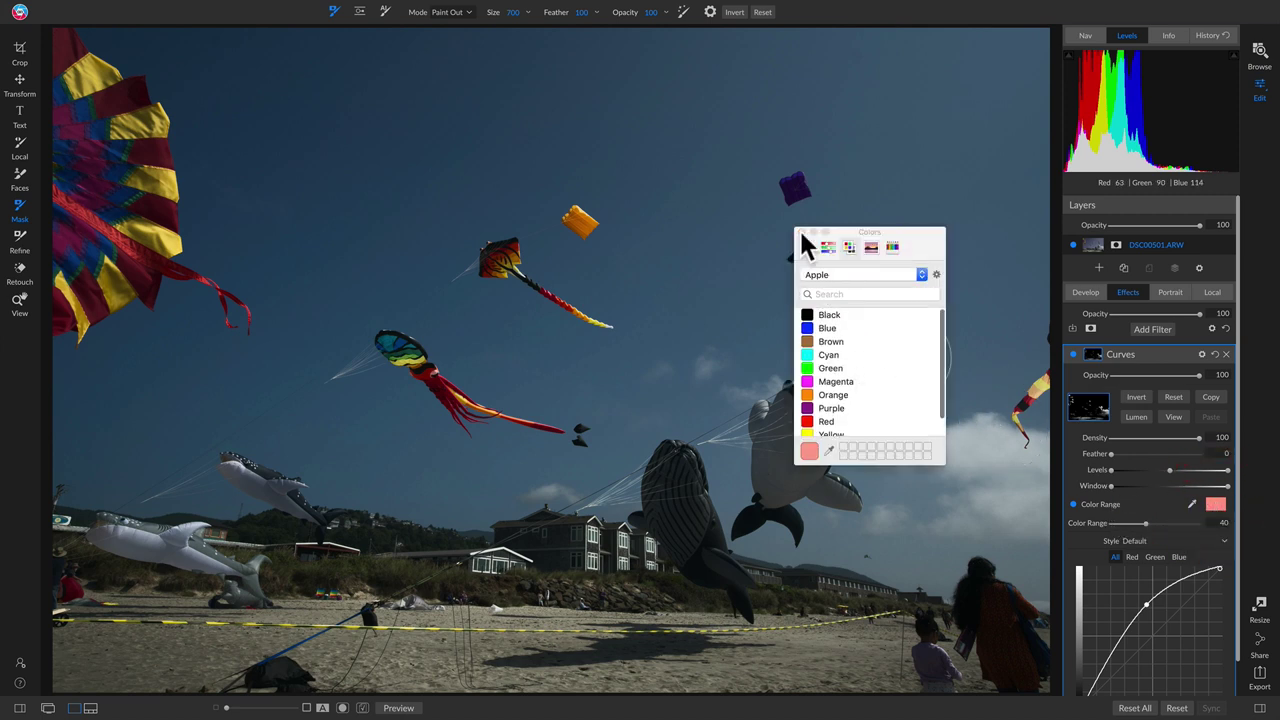
{"action": "left_click", "coordinate": [802, 232]}
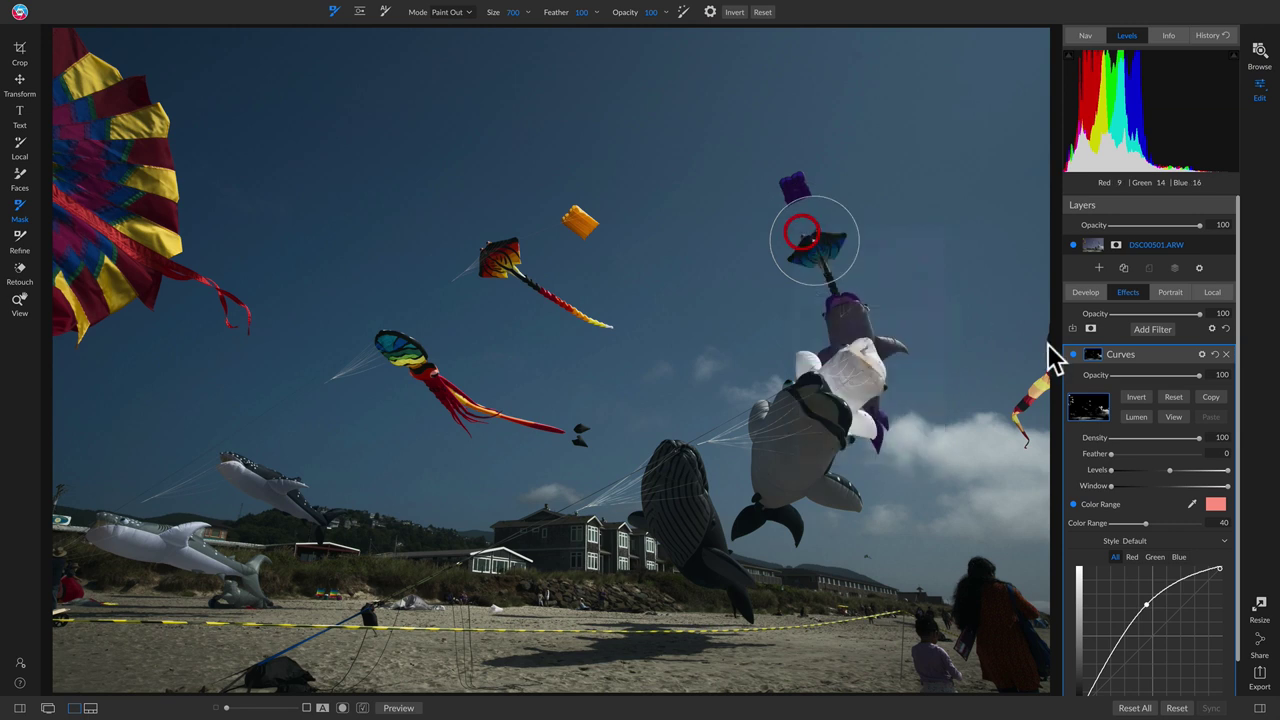
{"action": "left_click", "coordinate": [1191, 506]}
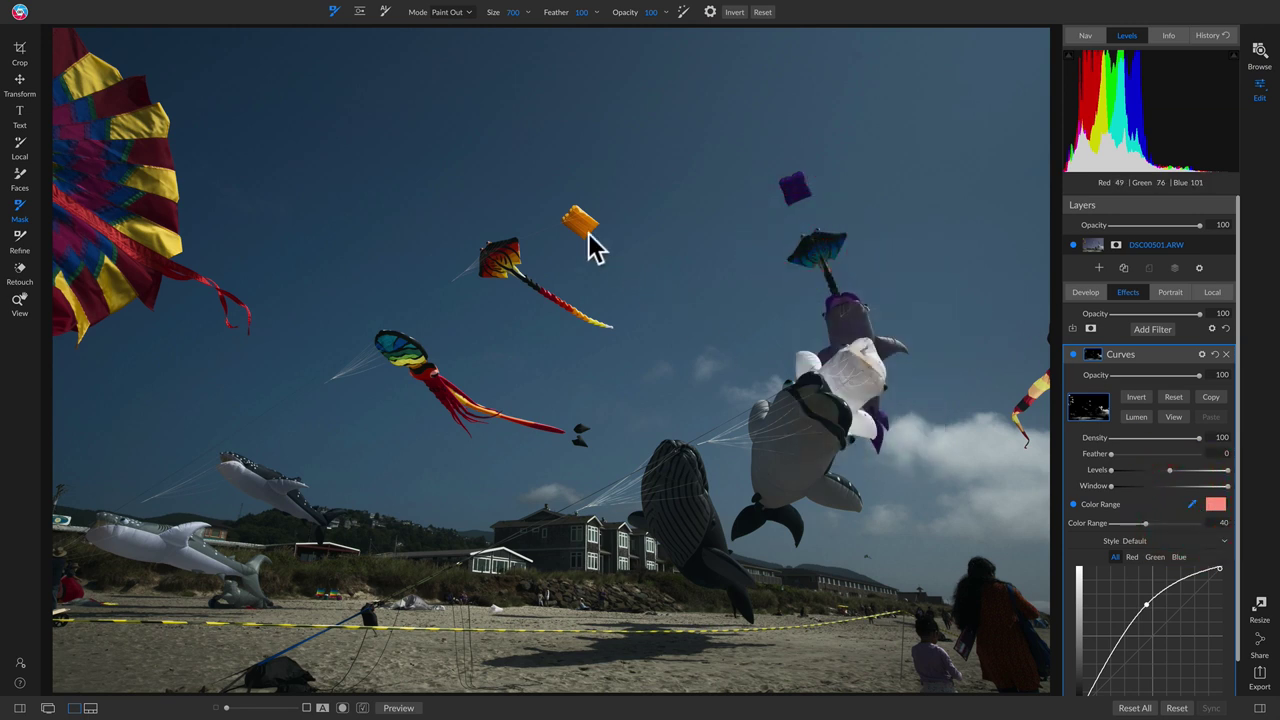
{"action": "left_click", "coordinate": [170, 255]}
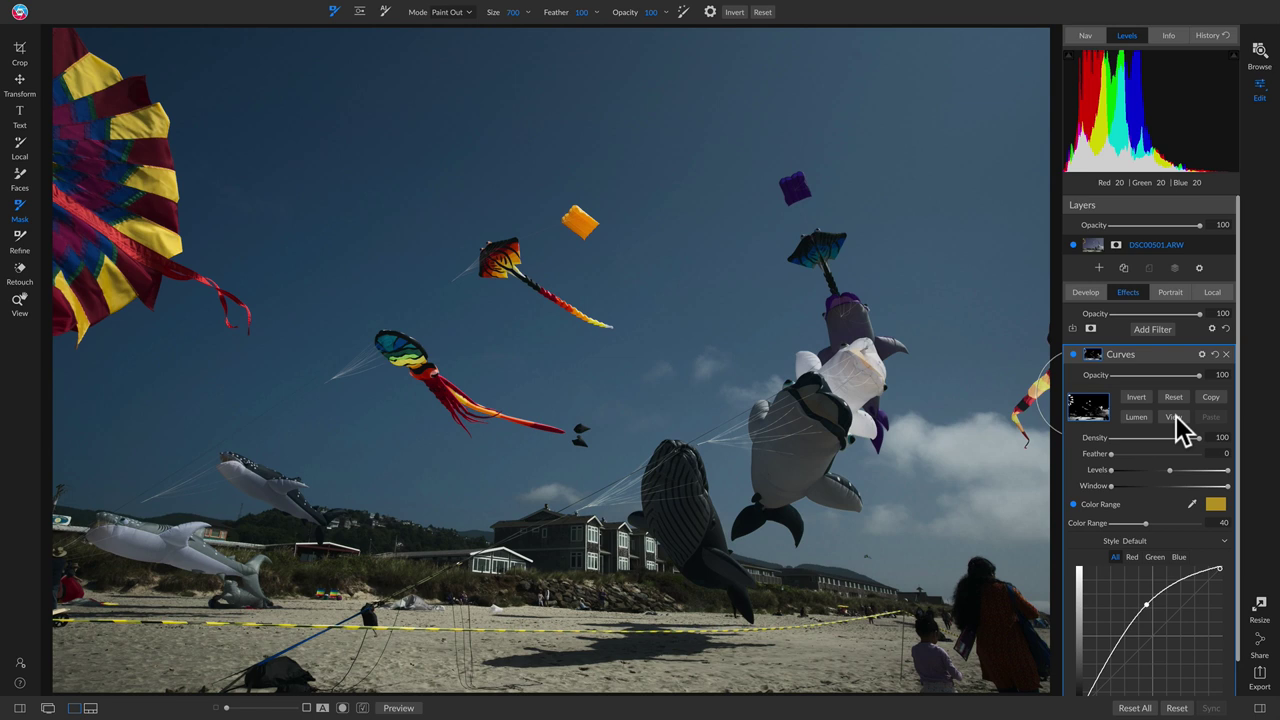
{"action": "left_click", "coordinate": [1173, 418]}
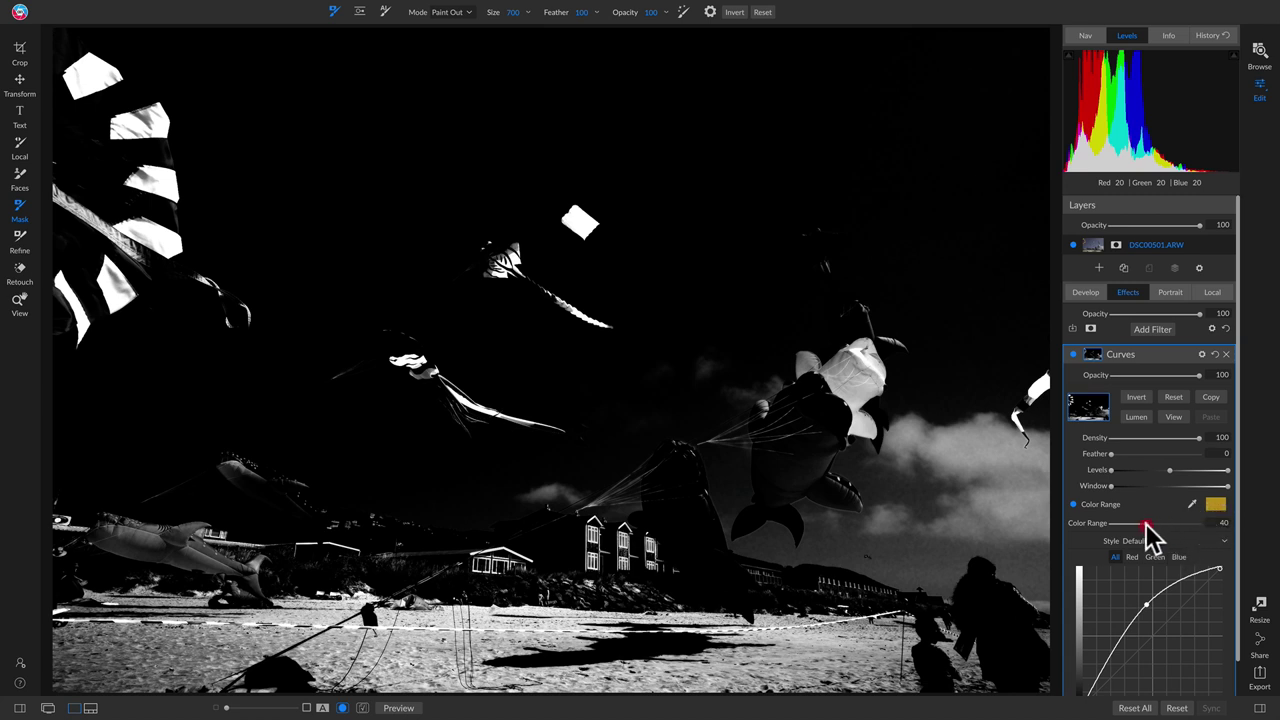
{"action": "left_click_drag", "start_coordinate": [1144, 523], "coordinate": [1136, 525]}
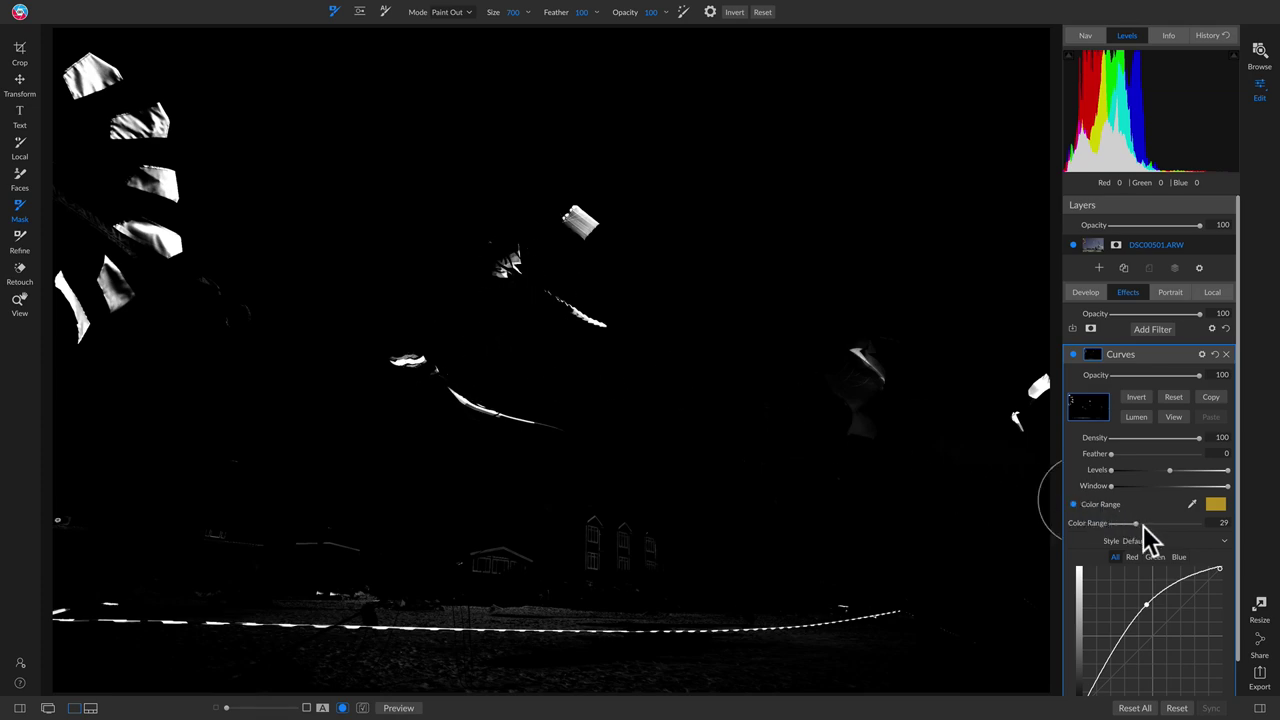
{"action": "mouse_move", "coordinate": [1138, 526]}
{"action": "left_mouse_down"}
{"action": "mouse_move", "coordinate": [1175, 526]}
{"action": "mouse_move", "coordinate": [1127, 527]}
{"action": "left_mouse_up"}
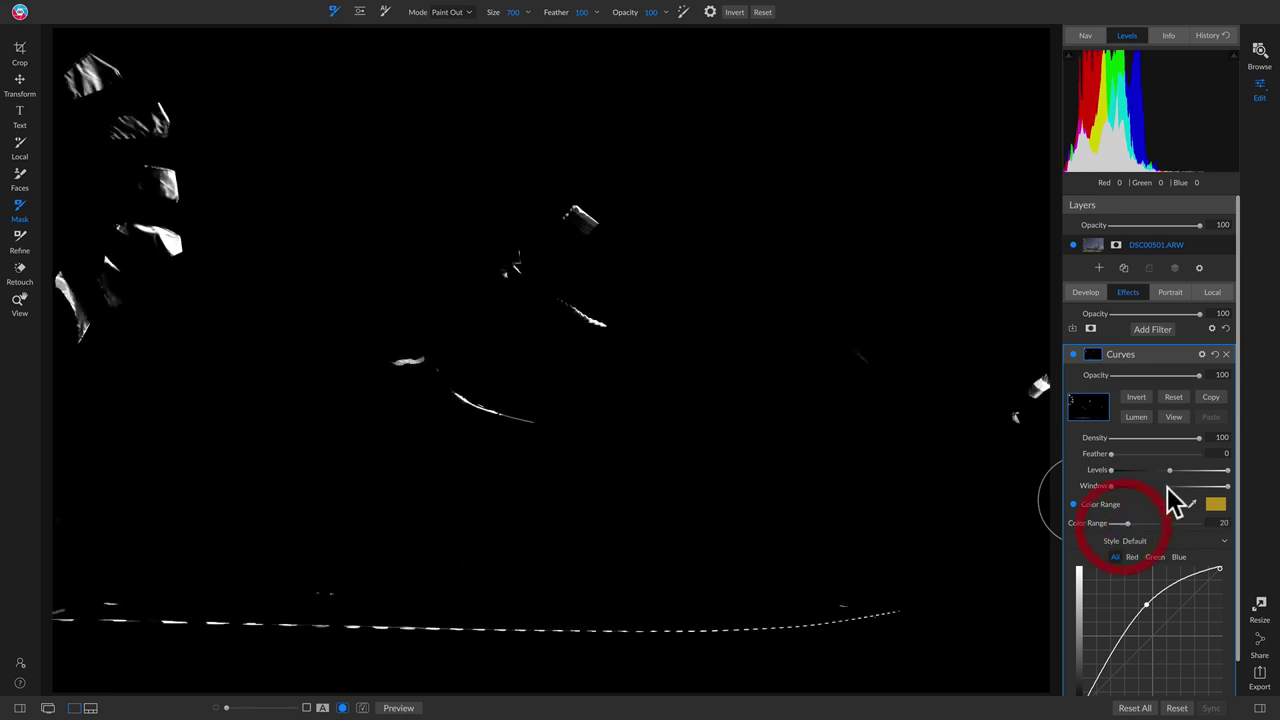
{"action": "left_click", "coordinate": [1176, 418]}
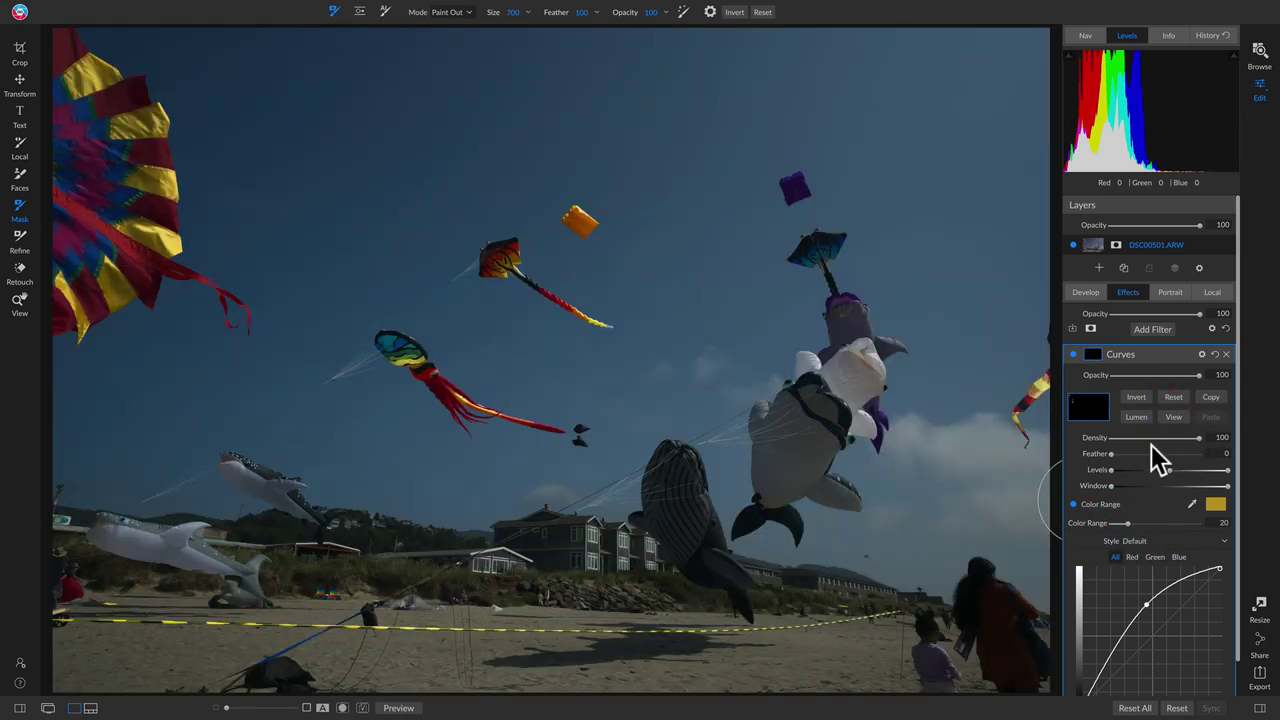
Compare the photo with Curves on and off, then bring up the Add Filter list.
{"action": "left_click", "coordinate": [1073, 355]}
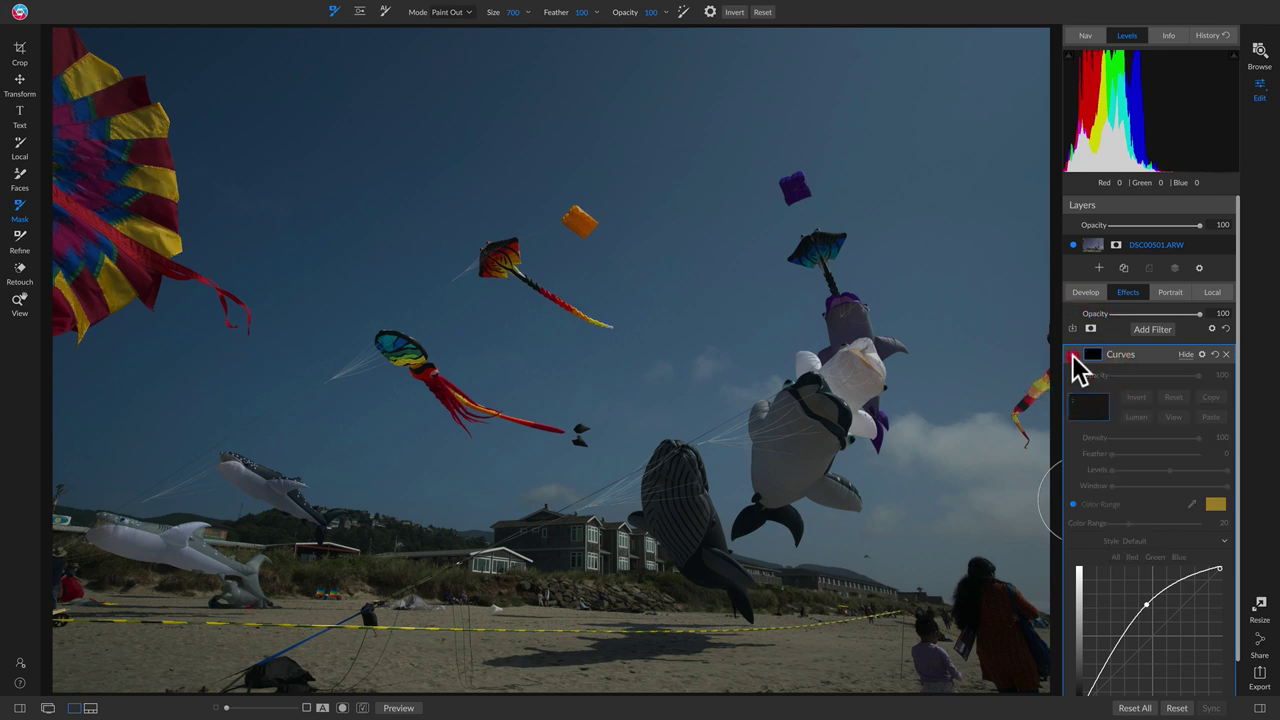
{"action": "left_click", "coordinate": [1073, 355]}
{"action": "left_click", "coordinate": [1073, 355]}
{"action": "left_click", "coordinate": [1073, 355]}
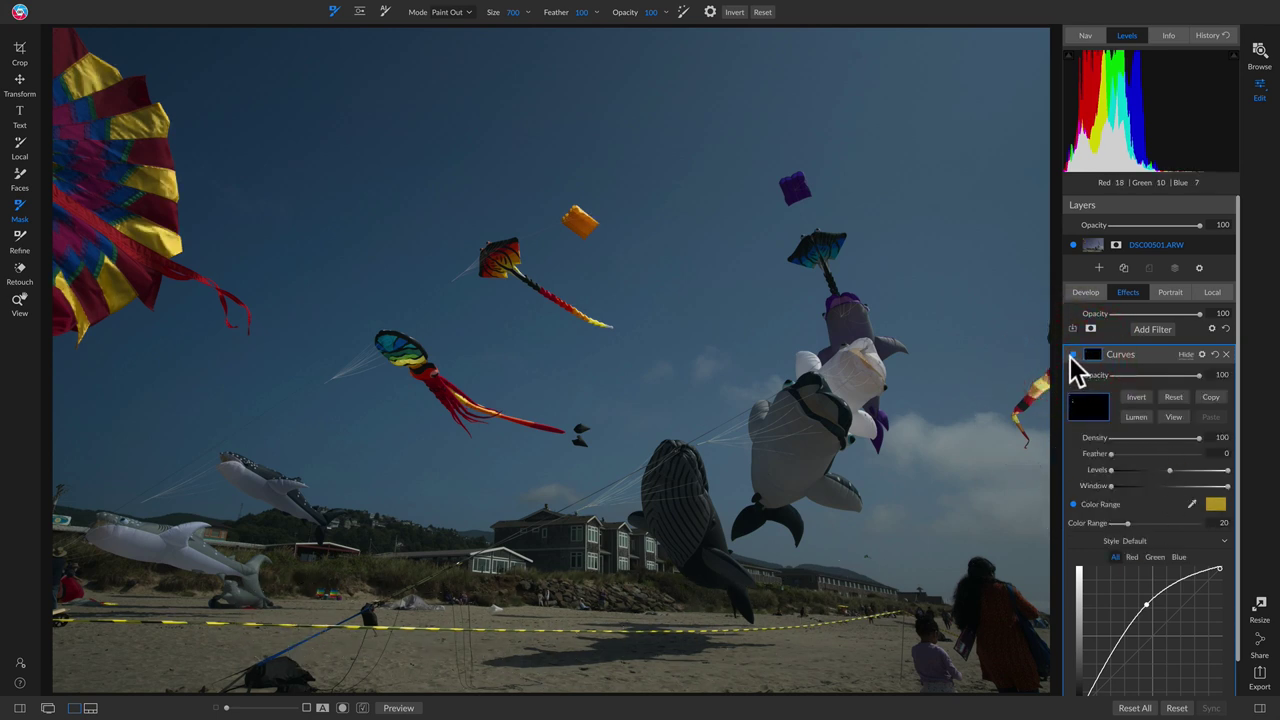
{"action": "left_click", "coordinate": [1073, 355]}
{"action": "left_click", "coordinate": [1073, 355]}
{"action": "left_click", "coordinate": [1073, 355]}
{"action": "left_click", "coordinate": [1073, 355]}
{"action": "left_click", "coordinate": [1155, 330]}
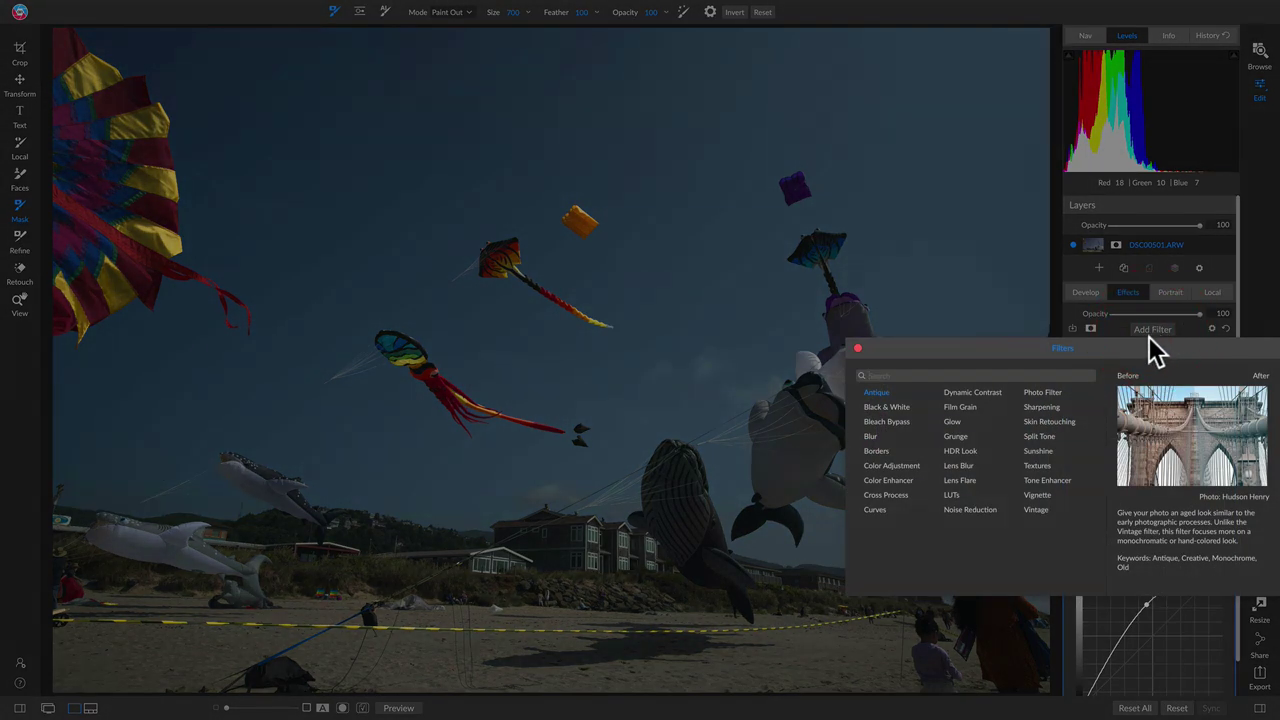
Add a second Curves filter lifted to In 137 / Out 202 and enable its Color Range mask.
{"action": "left_click", "coordinate": [886, 512]}
{"action": "left_click_drag", "start_coordinate": [1155, 490], "coordinate": [1160, 448]}
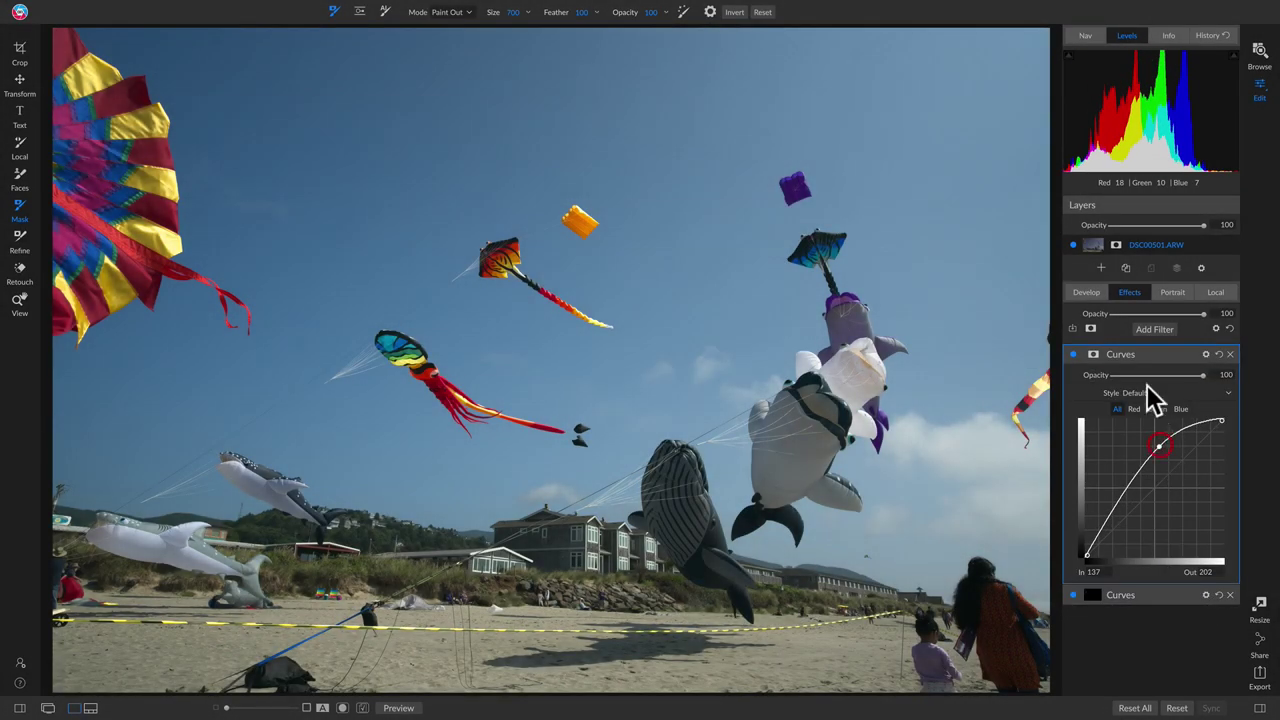
{"action": "left_click", "coordinate": [1093, 355]}
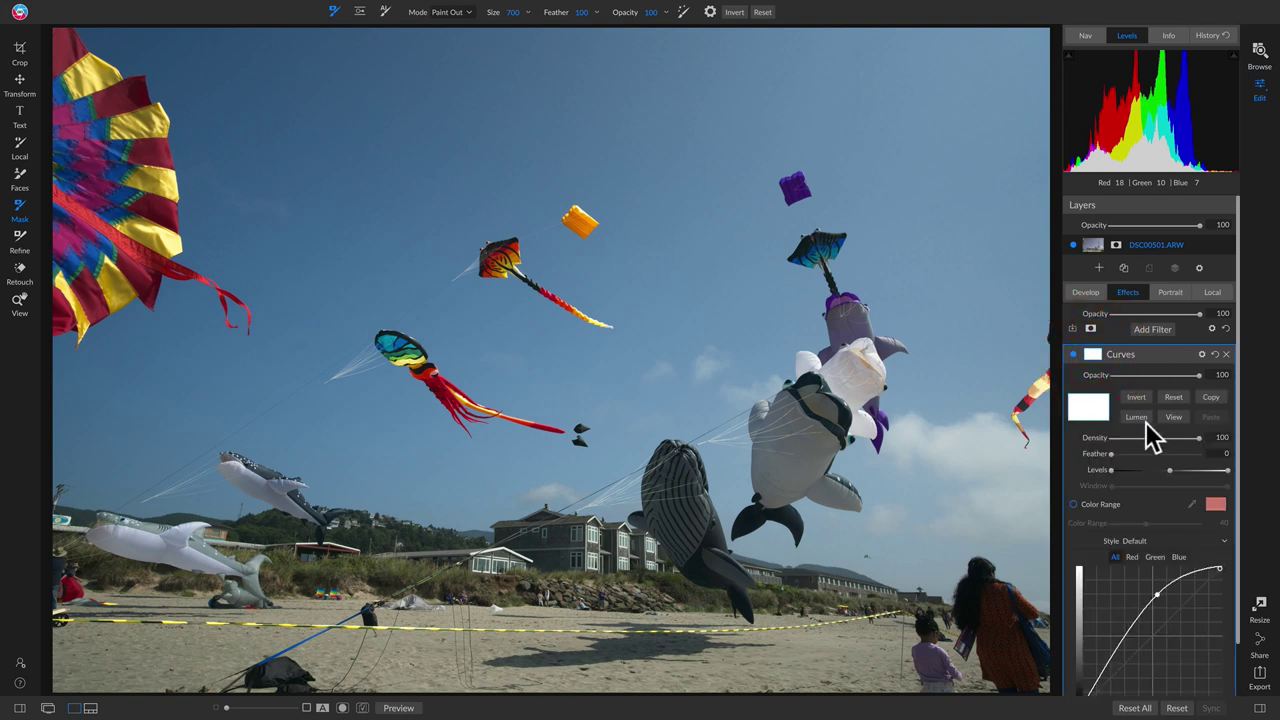
{"action": "left_click", "coordinate": [1090, 505]}
Set the mask's range colour to Red and widen Color Range to 43.
{"action": "left_click", "coordinate": [1212, 506]}
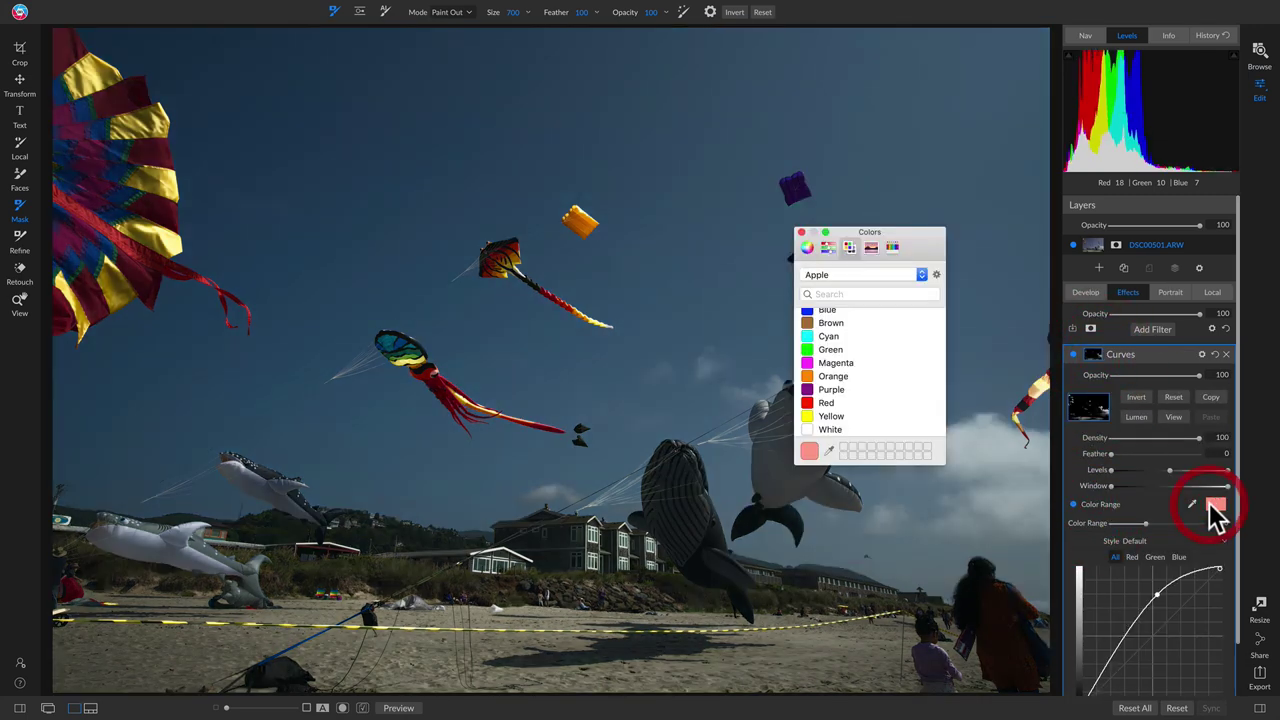
{"action": "left_click", "coordinate": [844, 402]}
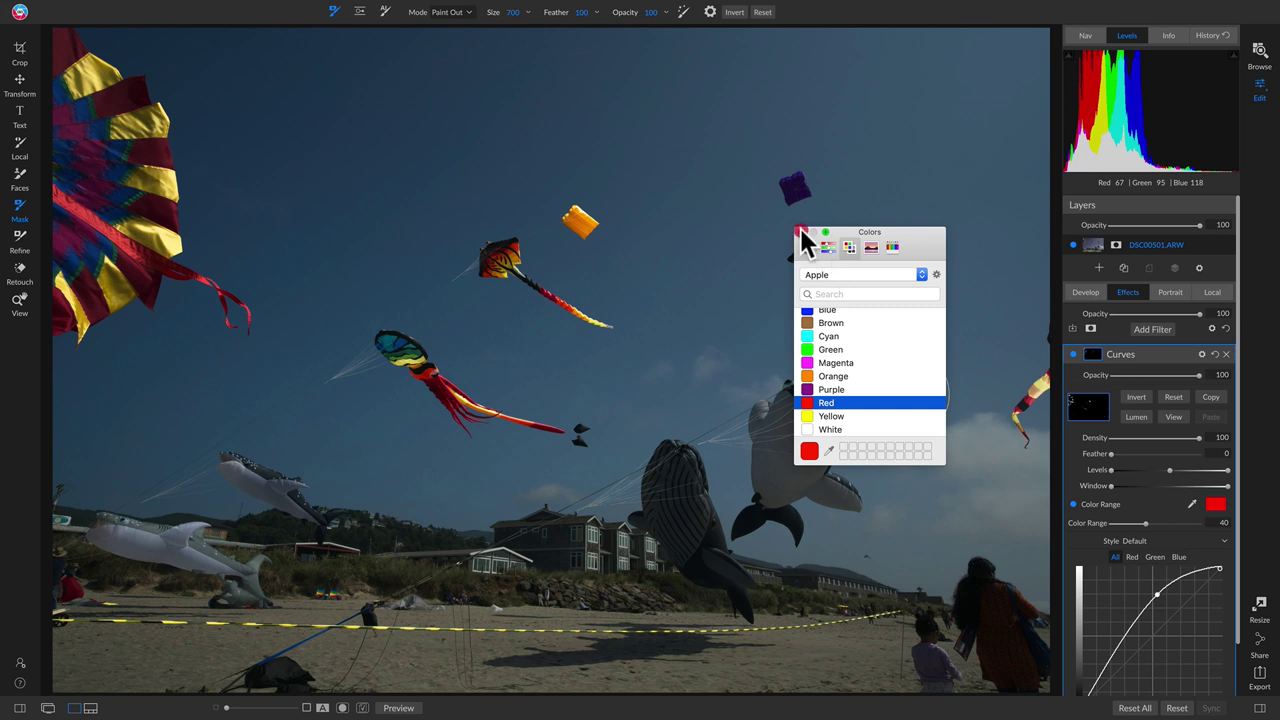
{"action": "left_click", "coordinate": [801, 232]}
{"action": "left_click", "coordinate": [1173, 418]}
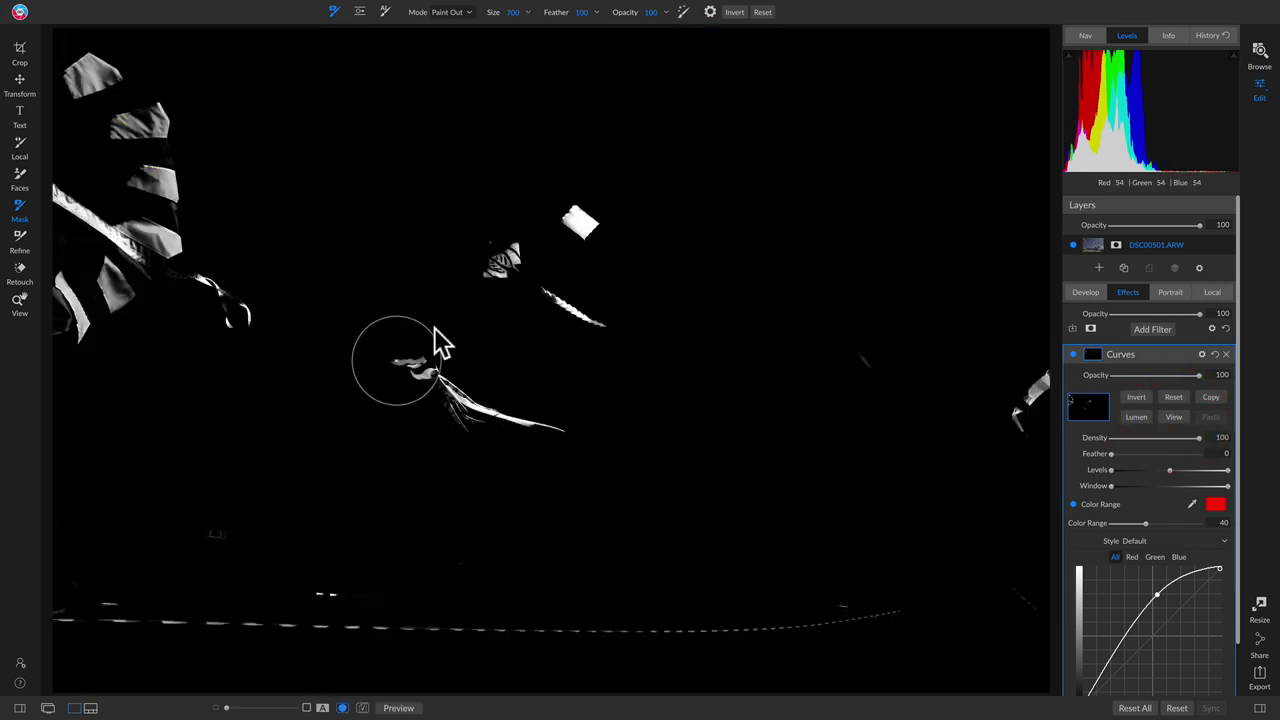
{"action": "mouse_move", "coordinate": [1144, 522]}
{"action": "left_mouse_down"}
{"action": "mouse_move", "coordinate": [1132, 522]}
{"action": "mouse_move", "coordinate": [1147, 523]}
{"action": "left_mouse_up"}
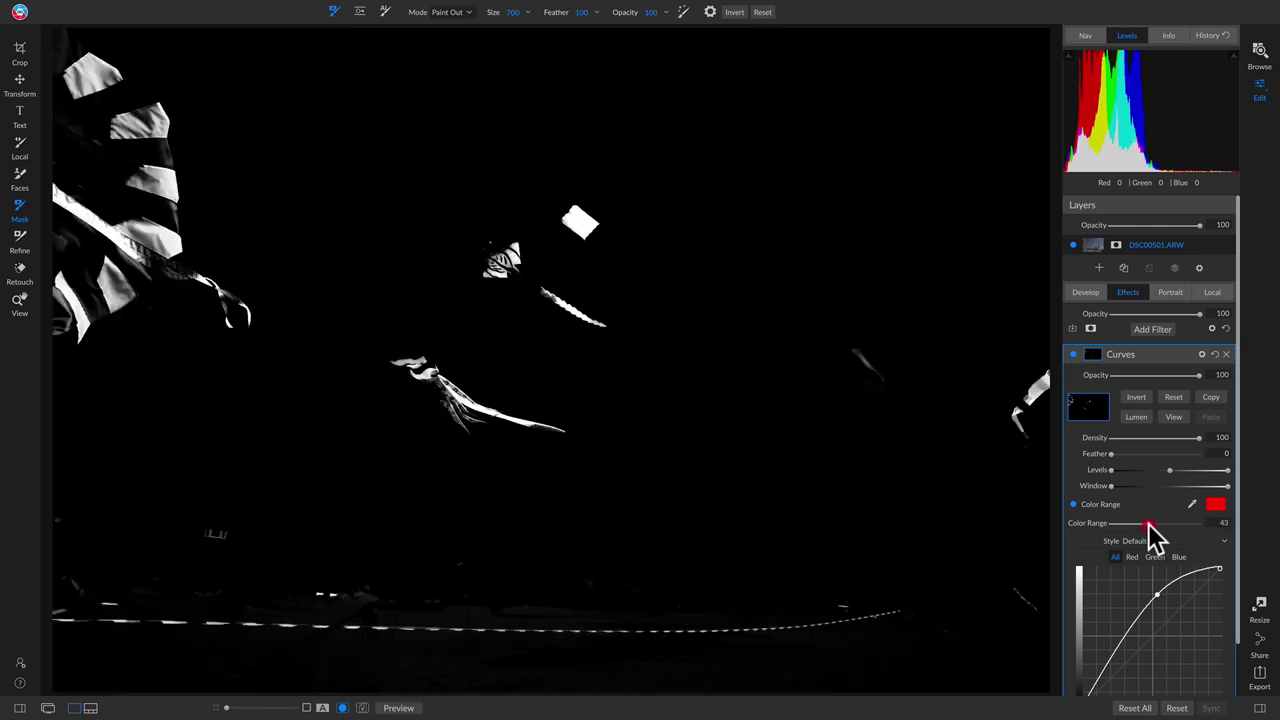
{"action": "left_click", "coordinate": [1174, 416]}
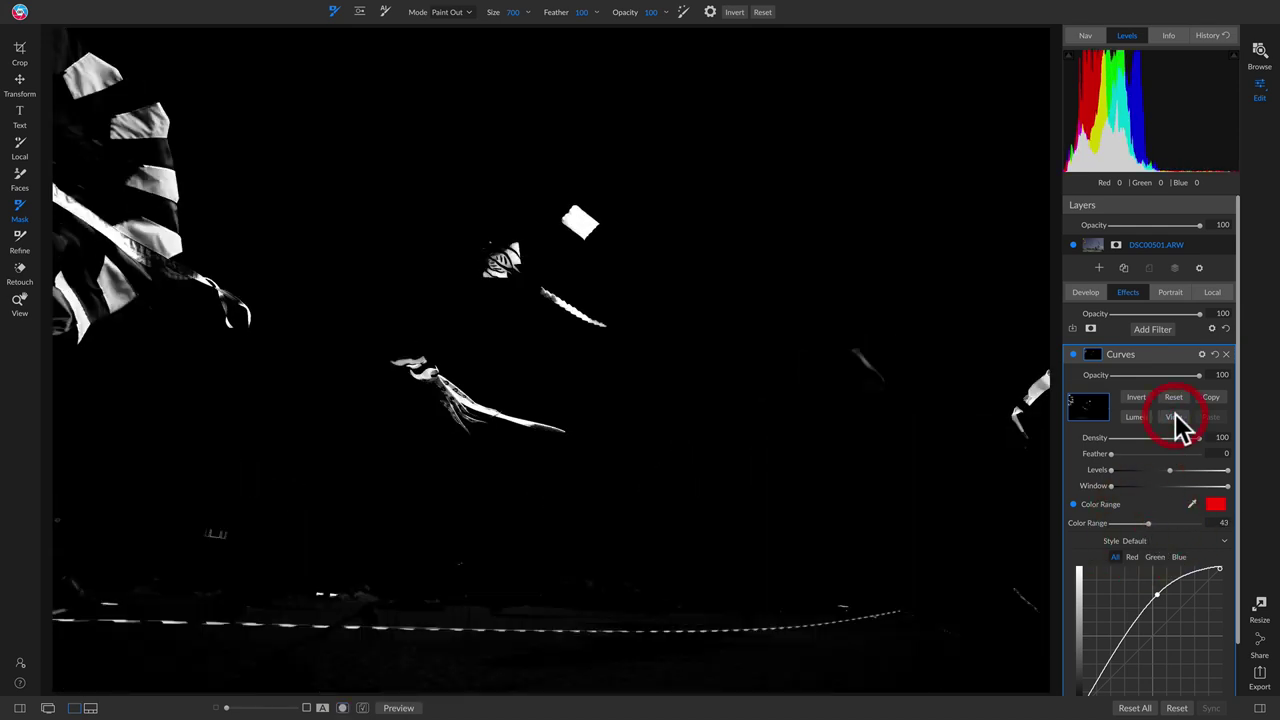
Compare the second Curves on and off, then show the filmstrip thumbnails.
{"action": "left_click", "coordinate": [1073, 355]}
{"action": "left_click", "coordinate": [1072, 354]}
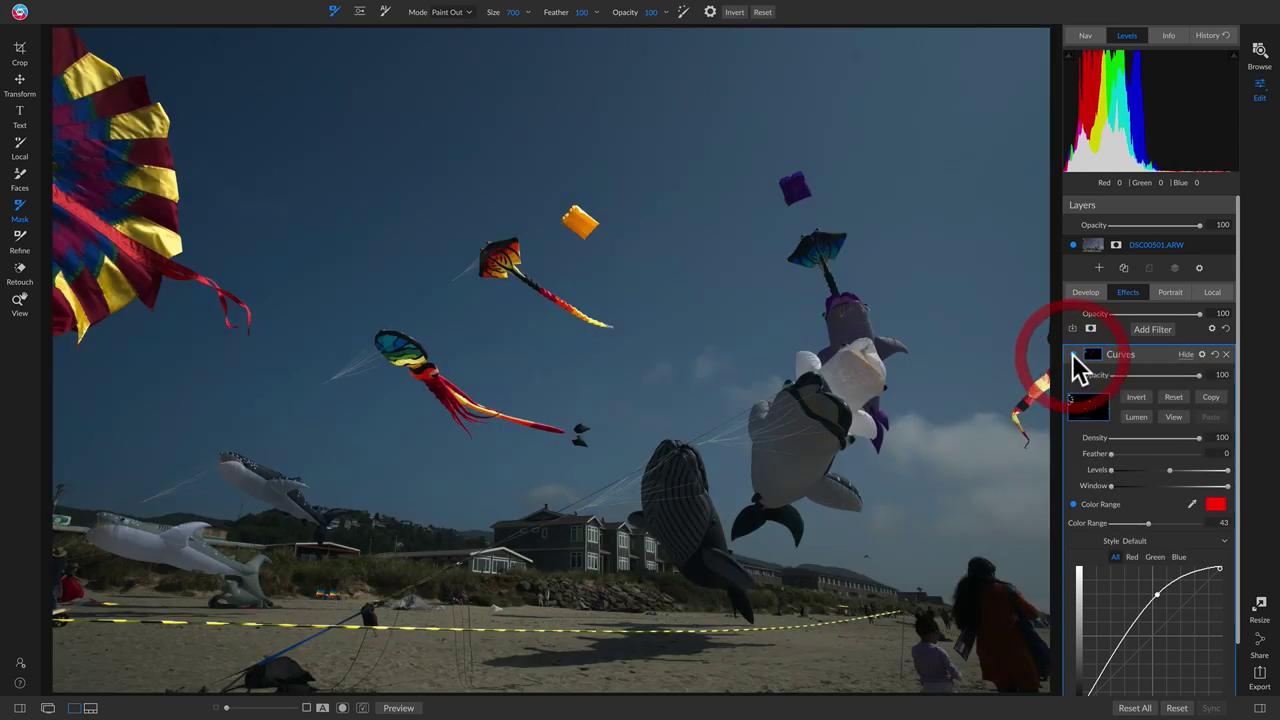
{"action": "left_click", "coordinate": [1072, 354]}
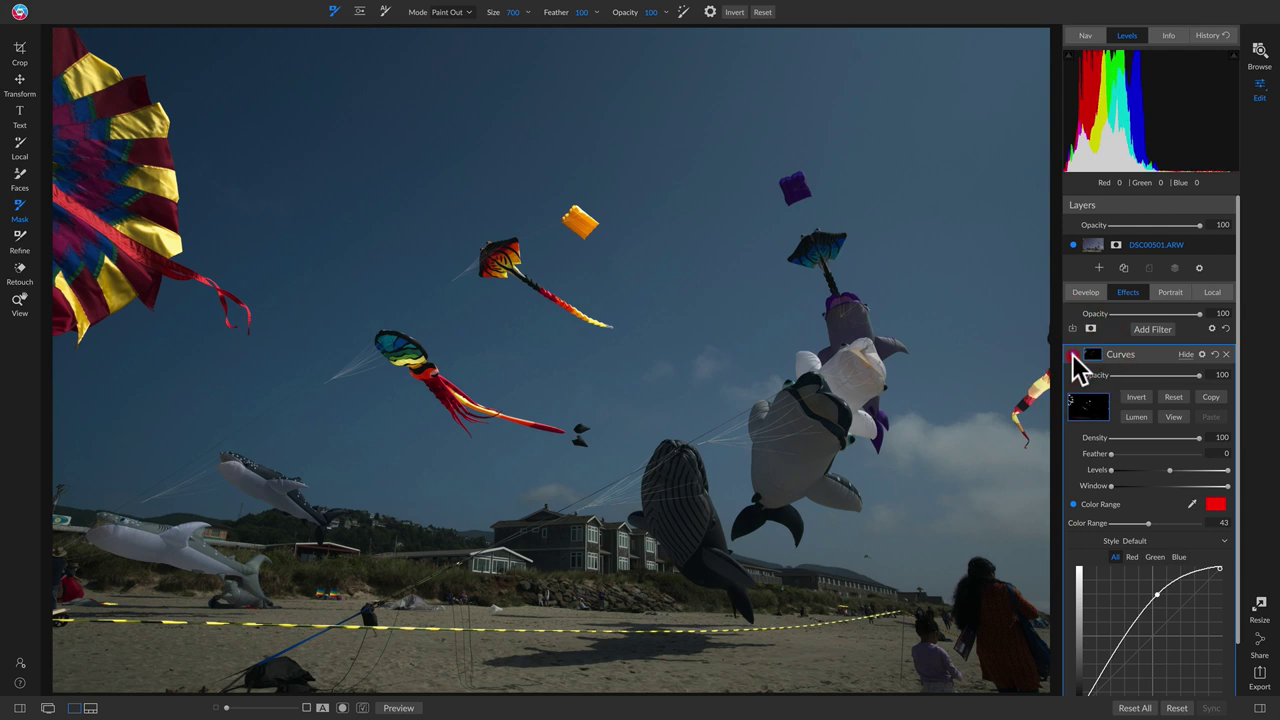
{"action": "left_click", "coordinate": [1072, 354]}
{"action": "left_click", "coordinate": [1072, 354]}
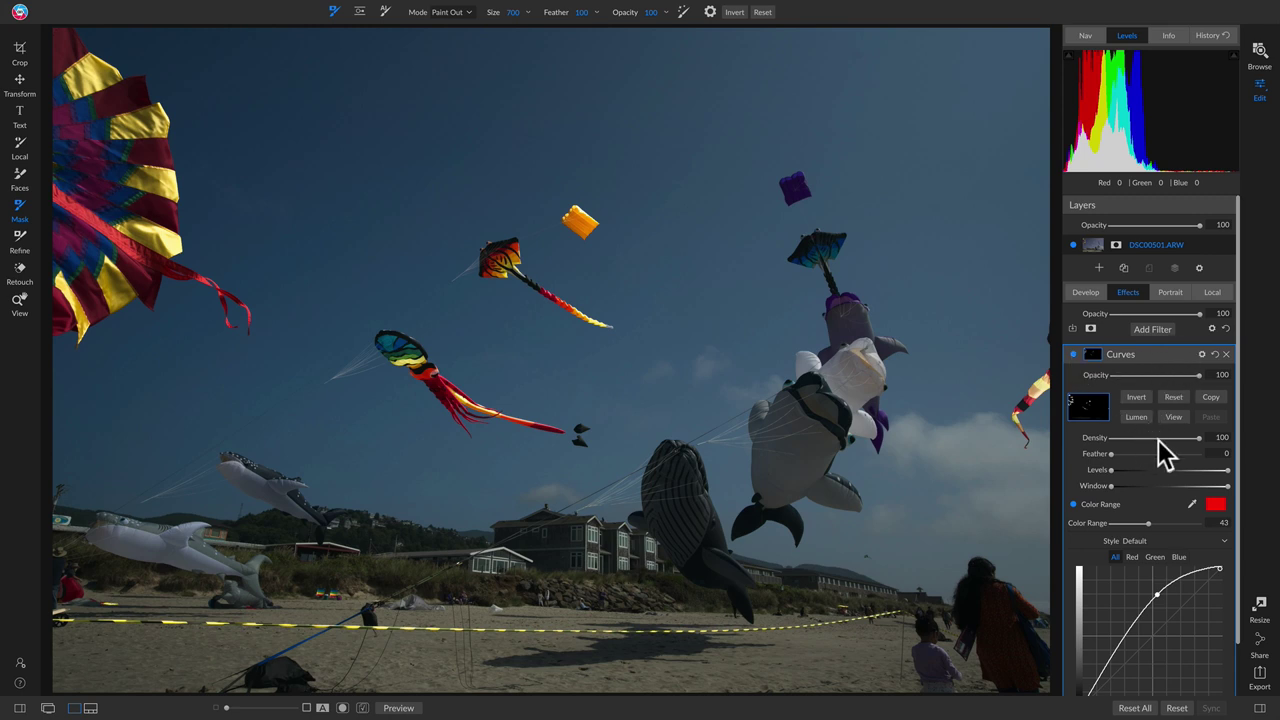
{"action": "scroll", "coordinate": [1170, 452], "scroll_direction": "down", "scroll_amount": 1}
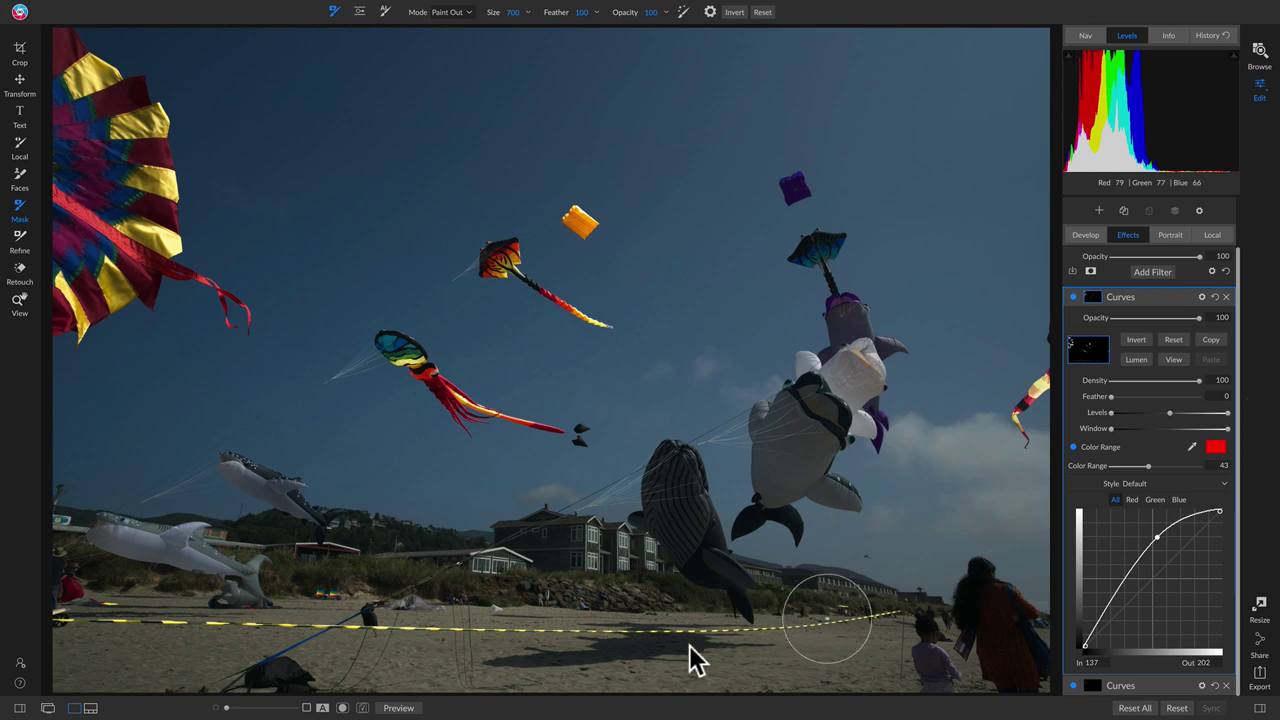
{"action": "key", "text": "ctrl+shift+f"}
Open DSC00280.ARW from the filmstrip and hide the filmstrip to show it full-size.
{"action": "mouse_move", "coordinate": [700, 694]}
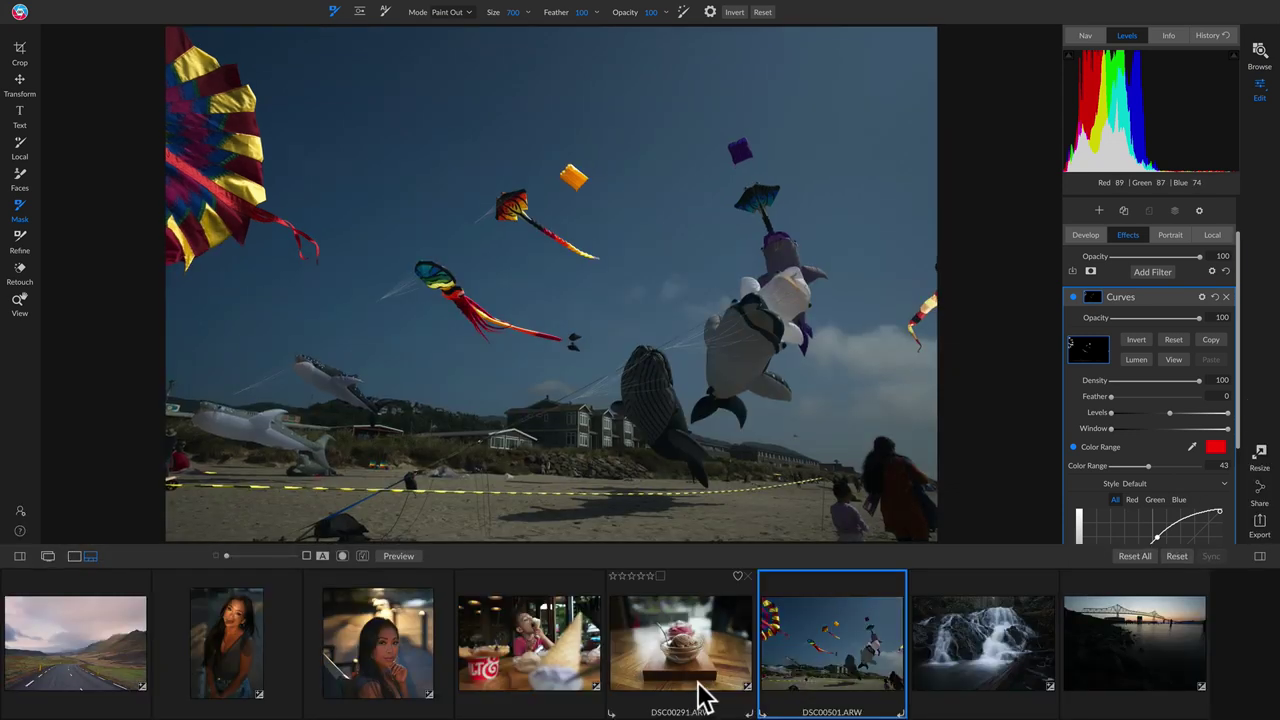
{"action": "left_click", "coordinate": [525, 635]}
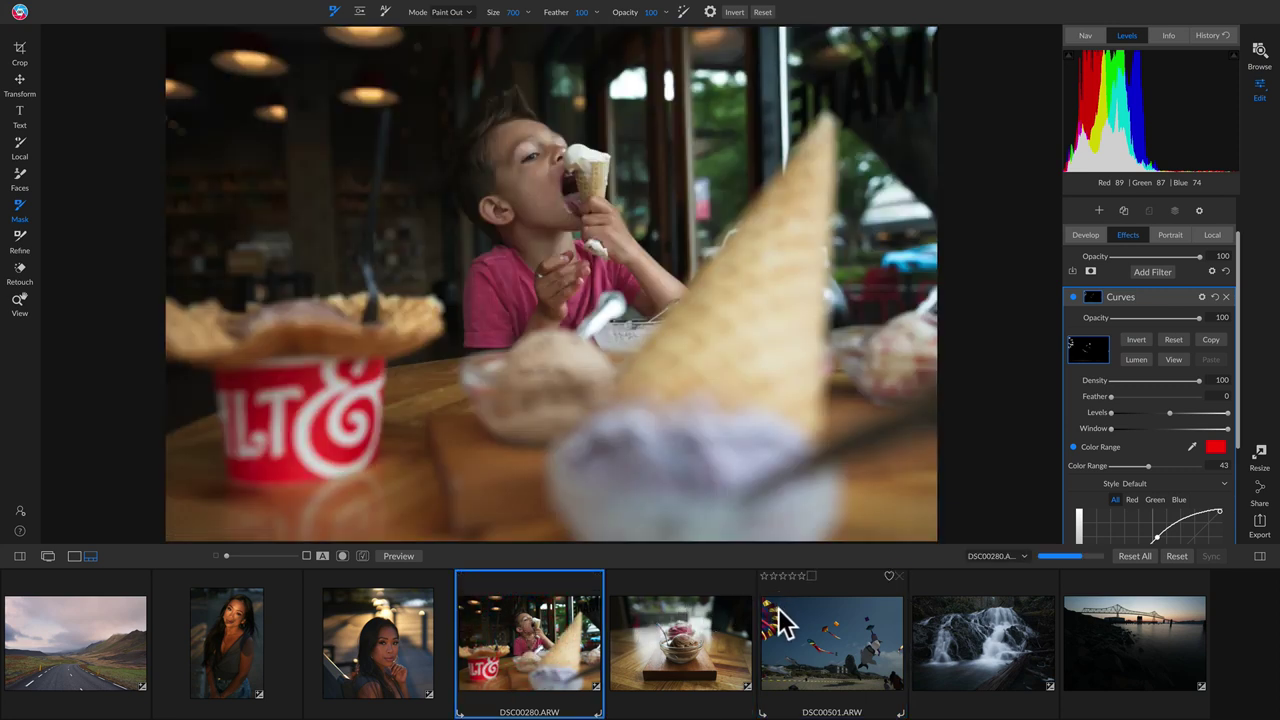
{"action": "left_click", "coordinate": [838, 648]}
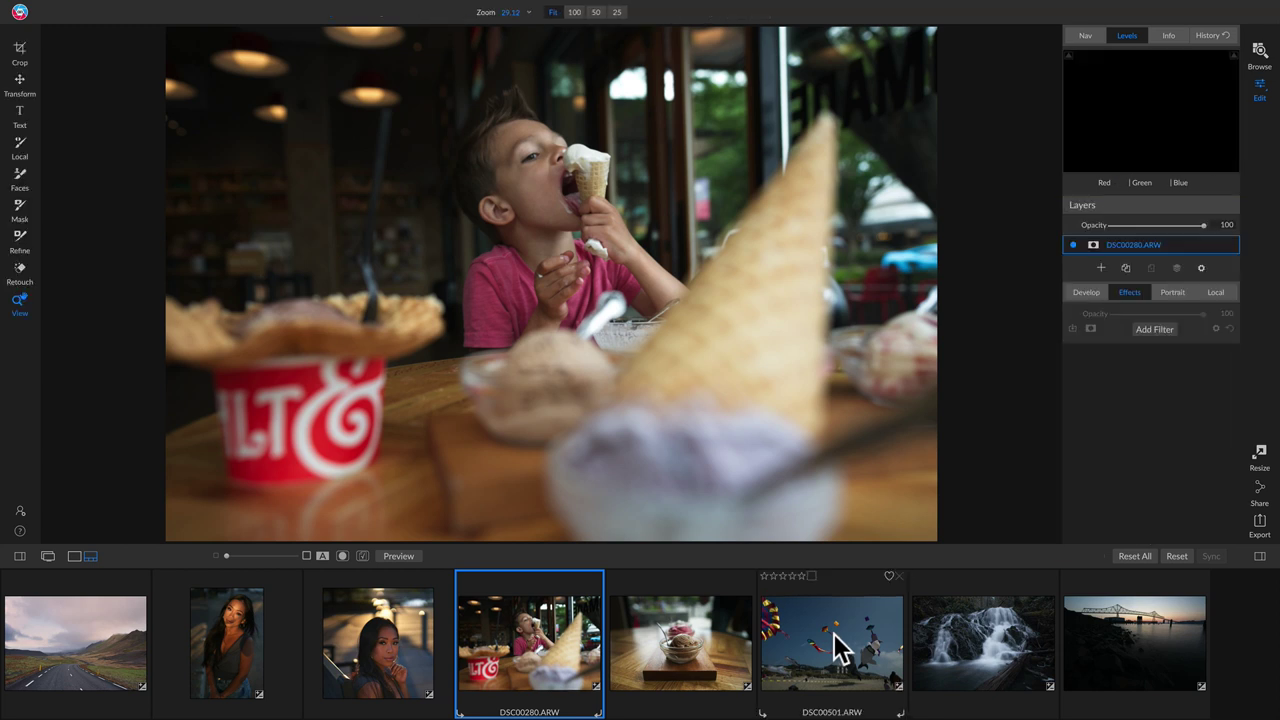
{"action": "key", "text": "ctrl+shift+f"}
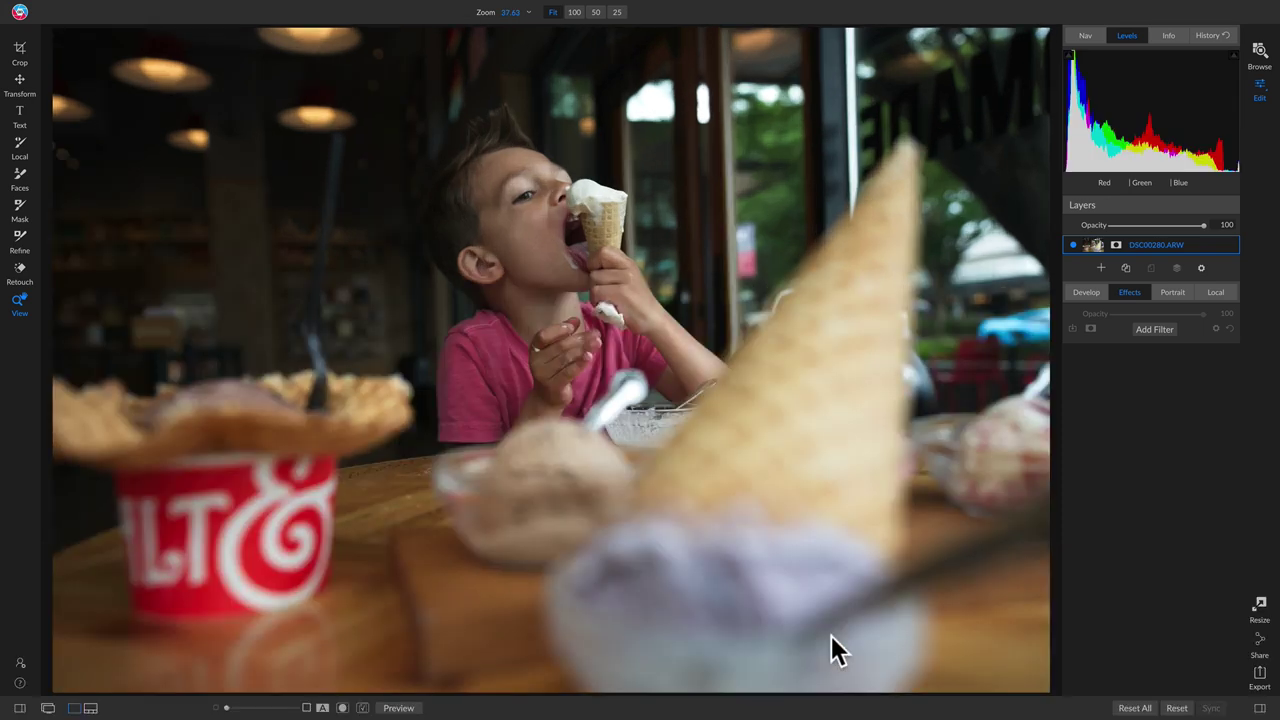
Add a Dynamic Contrast filter using the Surreal preset.
{"action": "left_click", "coordinate": [1158, 330]}
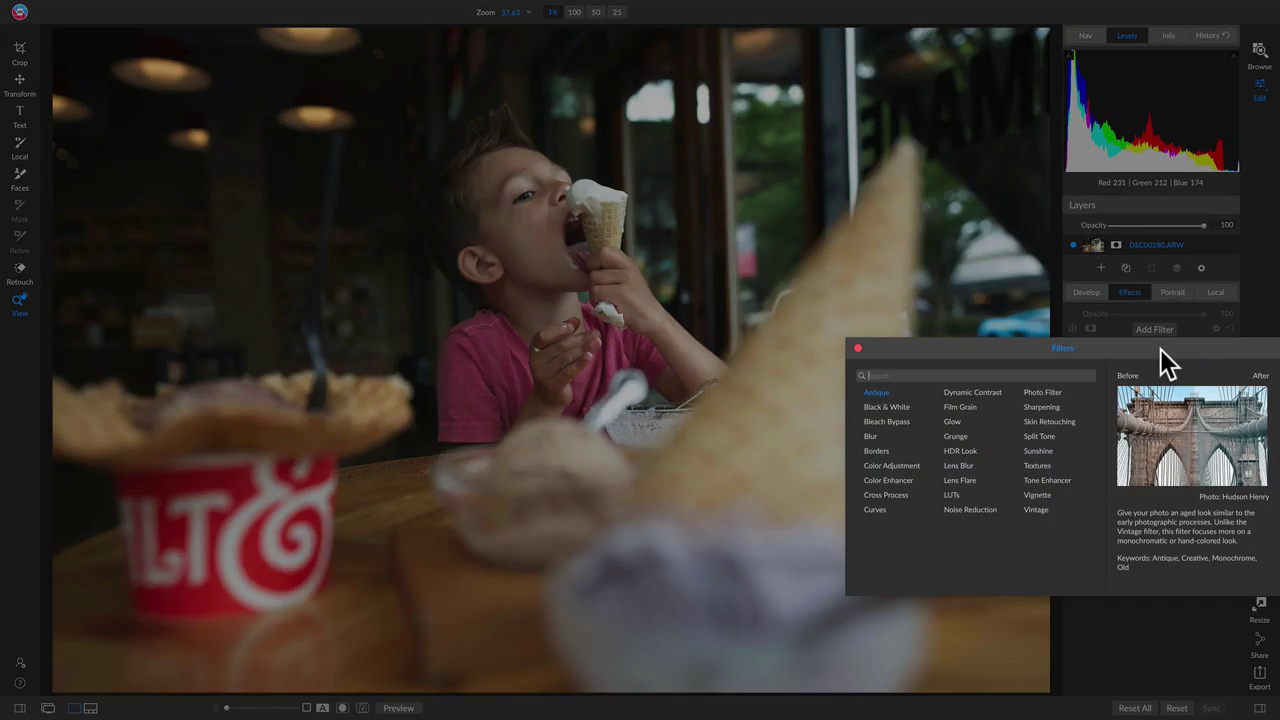
{"action": "left_click", "coordinate": [973, 392]}
{"action": "left_click", "coordinate": [1138, 410]}
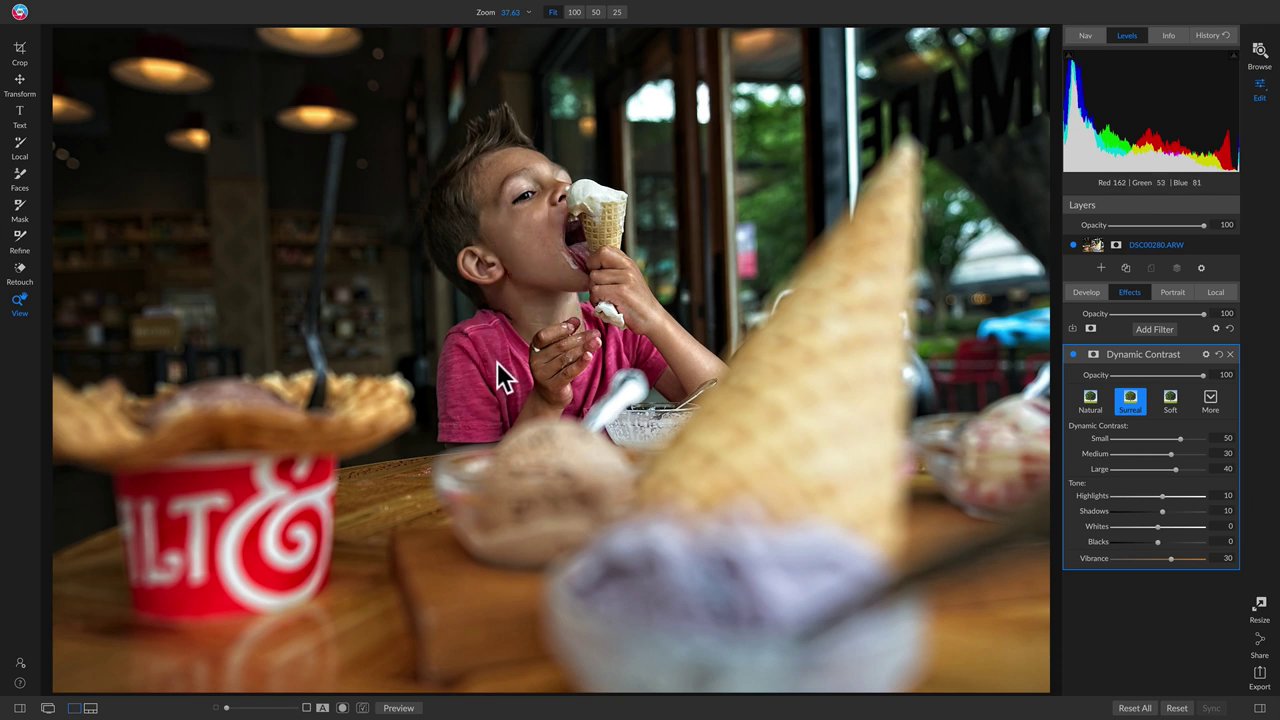
Mask it by Color Range sampled from the boy's pink shirt, narrowed to 9.
{"action": "left_click", "coordinate": [1092, 354]}
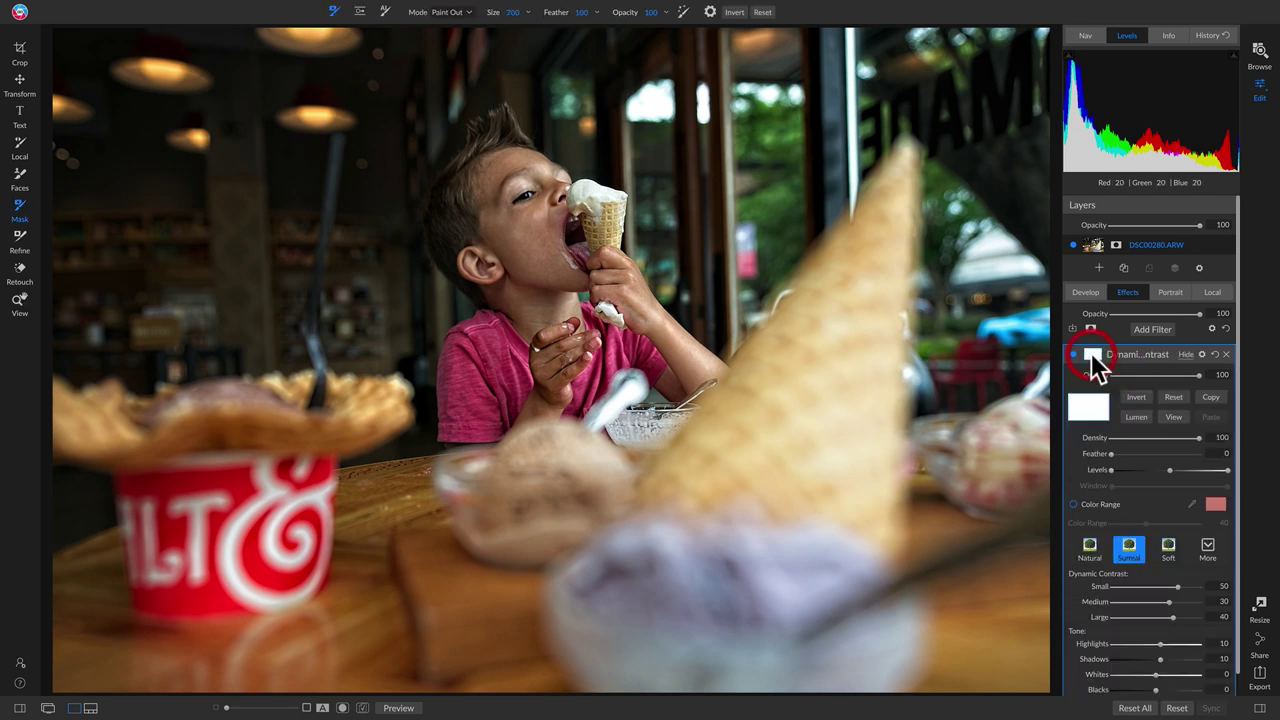
{"action": "left_click", "coordinate": [1099, 505]}
{"action": "scroll", "coordinate": [1143, 509], "scroll_direction": "down", "scroll_amount": 1}
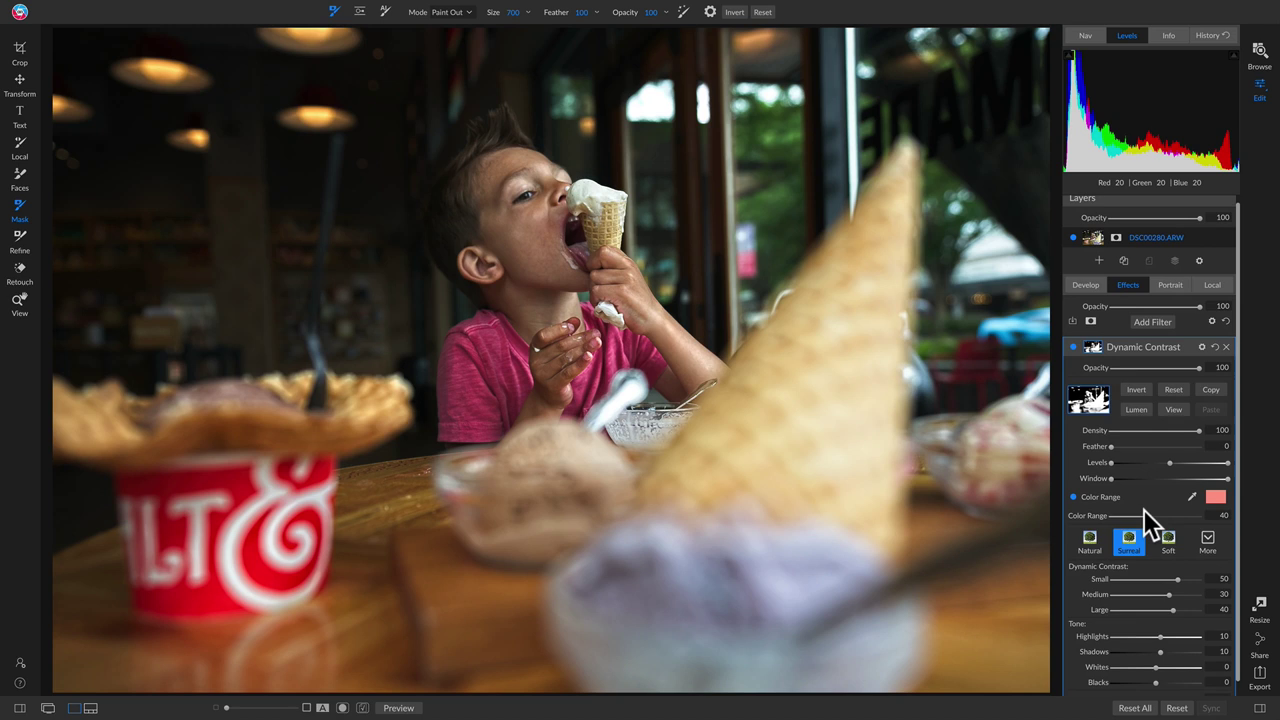
{"action": "left_click", "coordinate": [1193, 495]}
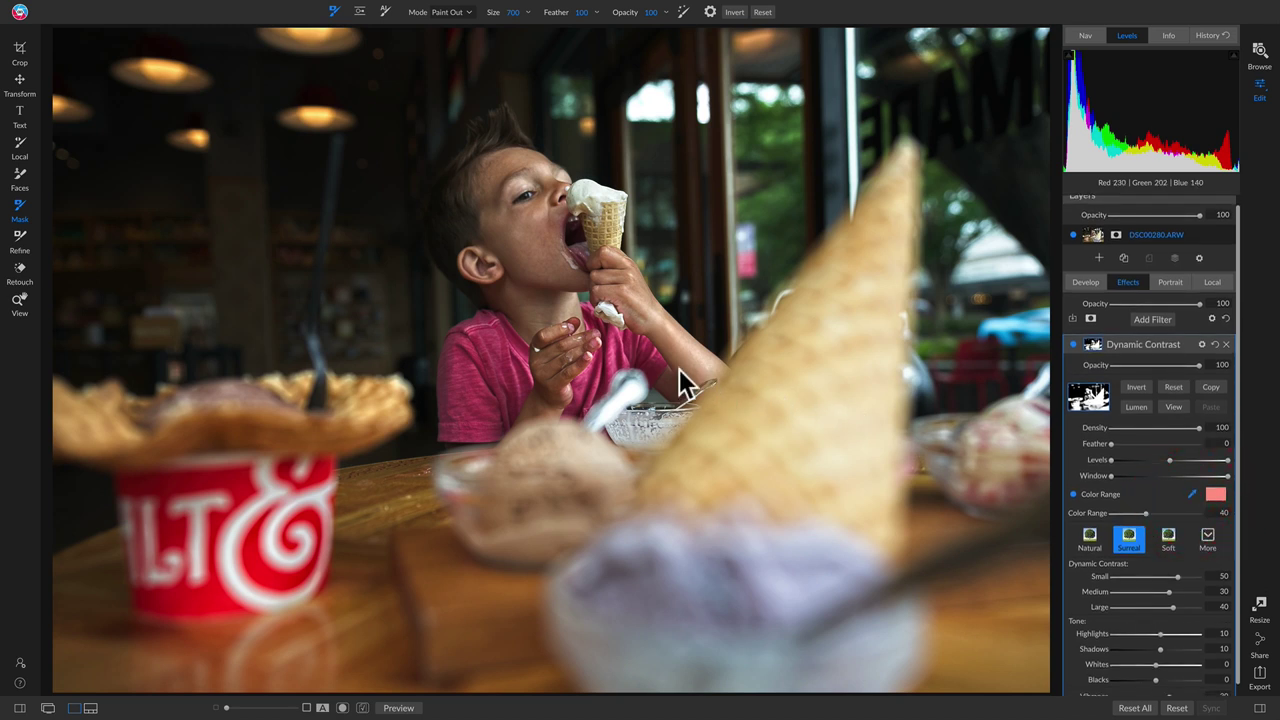
{"action": "left_click", "coordinate": [525, 354]}
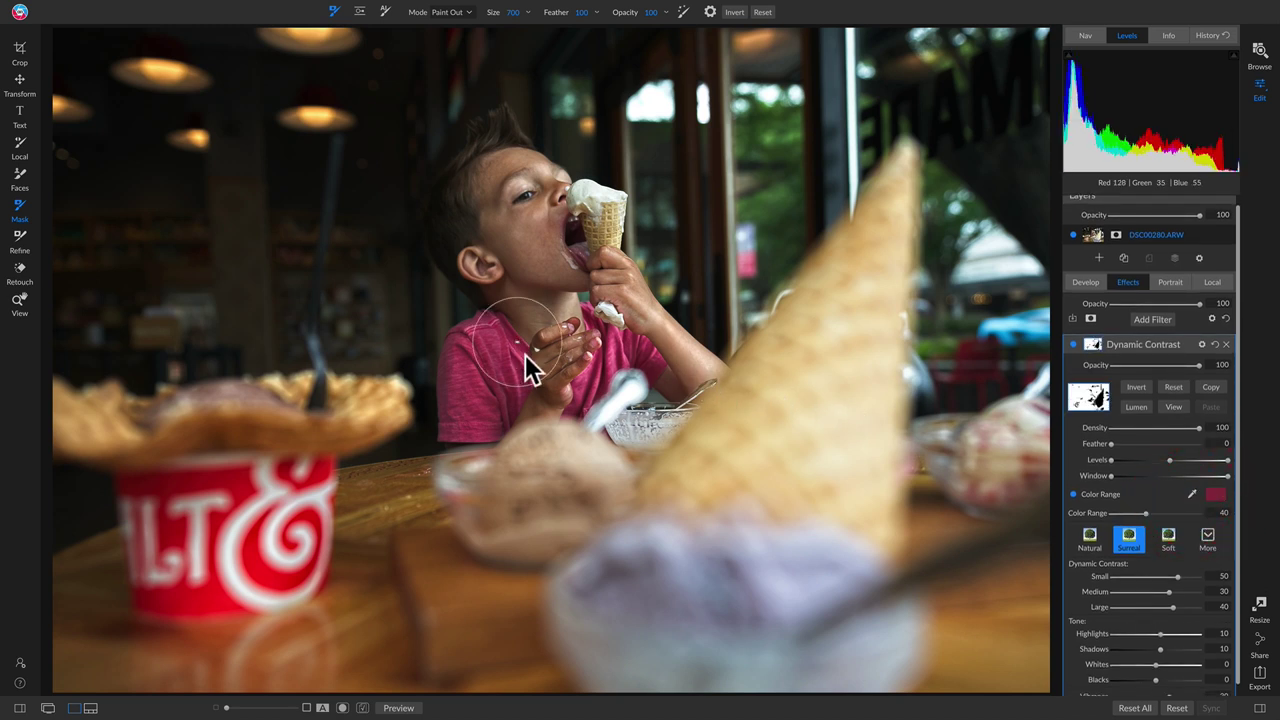
{"action": "left_click", "coordinate": [1173, 406]}
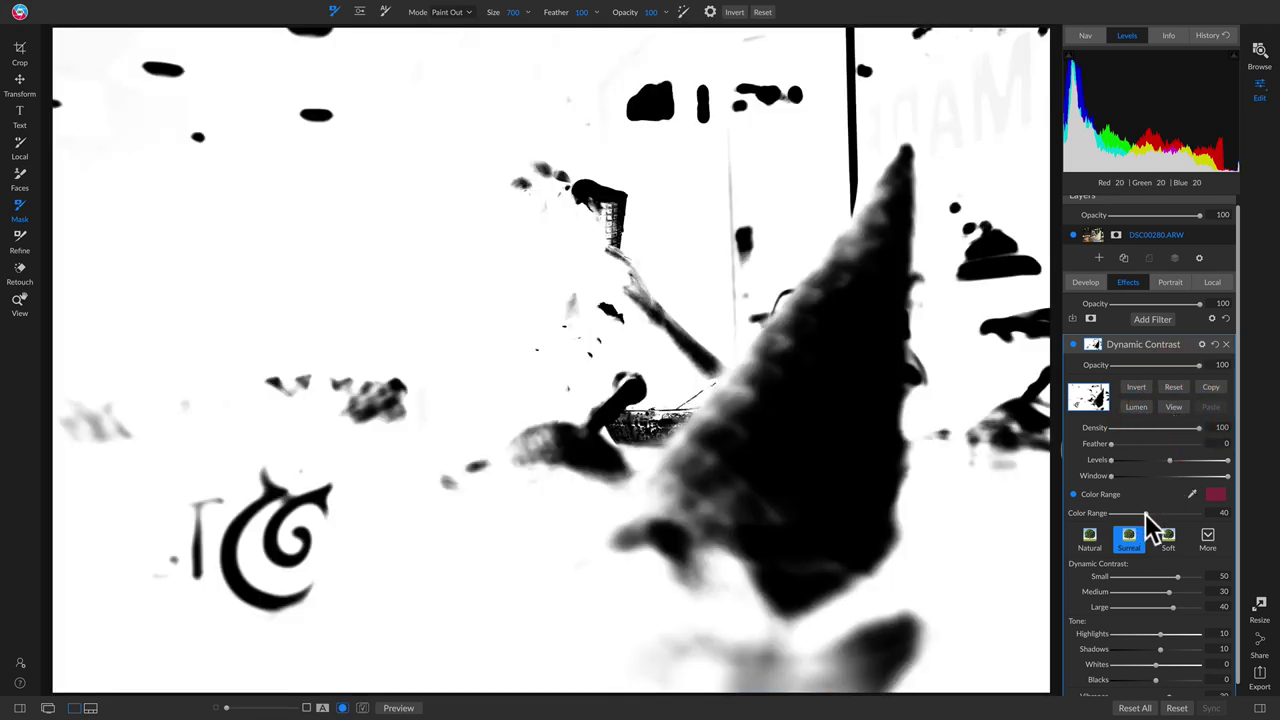
{"action": "left_click_drag", "start_coordinate": [1147, 520], "coordinate": [1121, 513]}
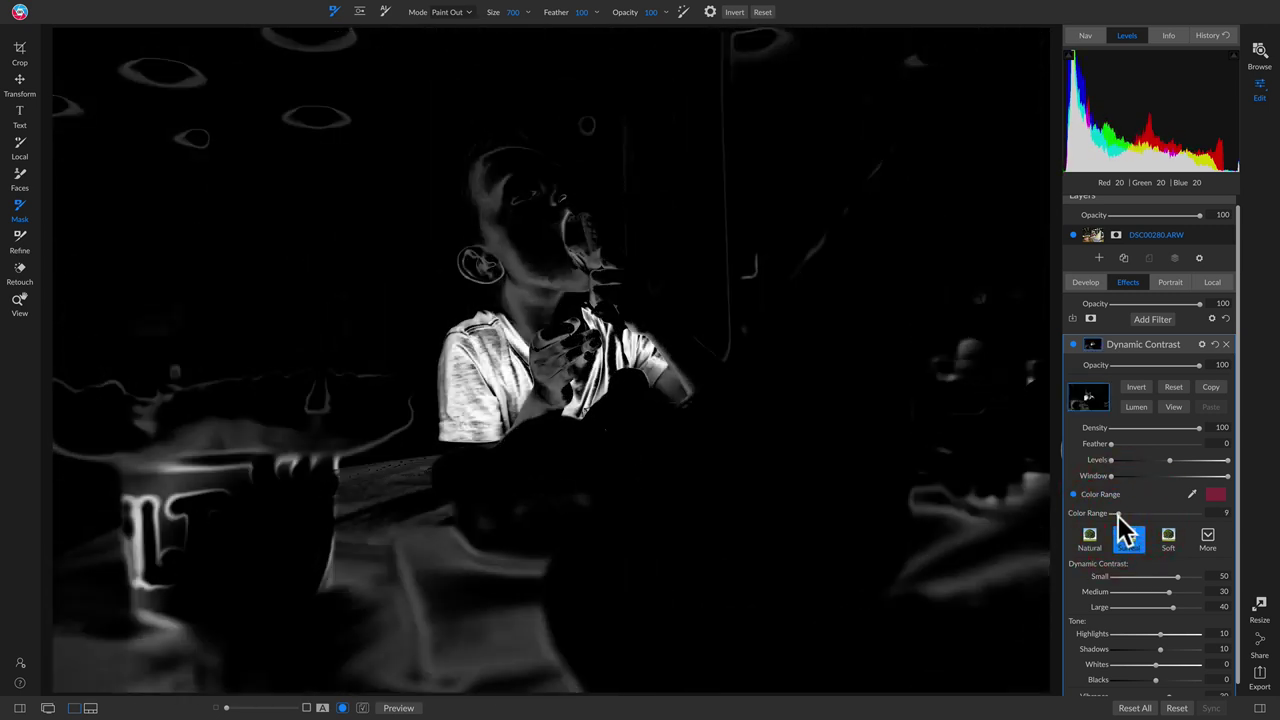
{"action": "left_click", "coordinate": [1173, 406]}
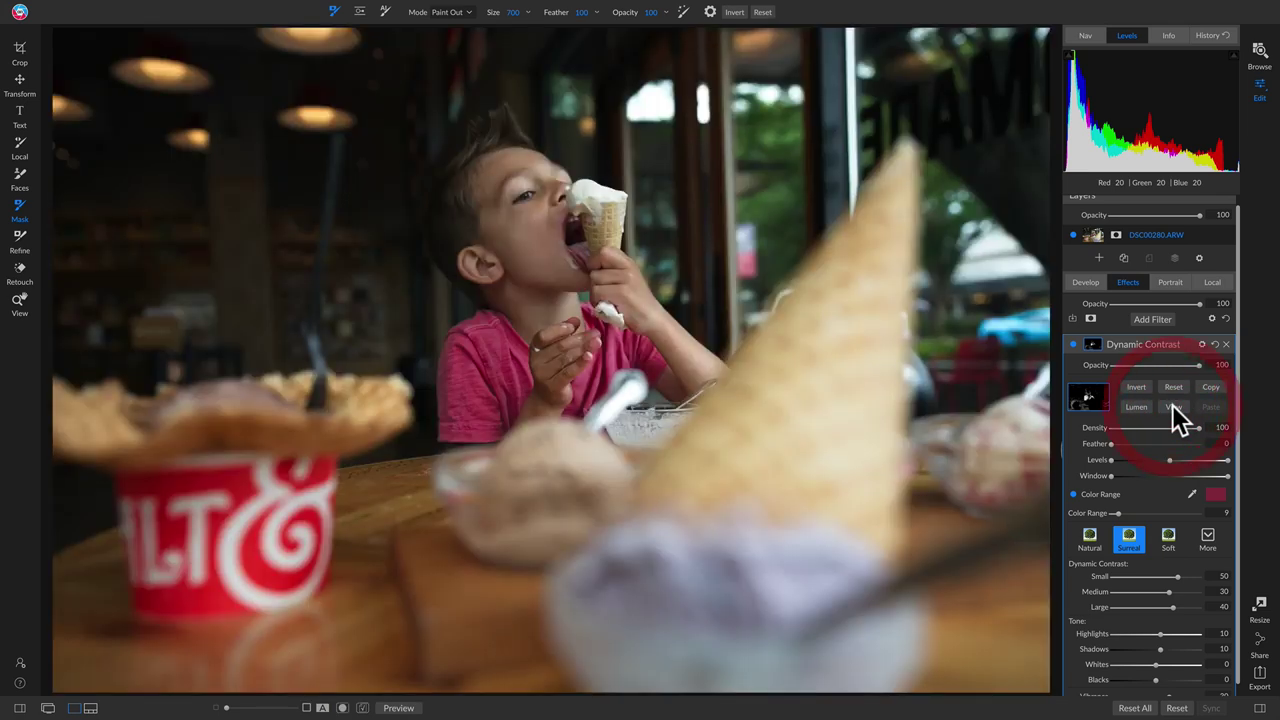
{"action": "key", "text": "z"}
{"action": "left_click", "coordinate": [520, 352]}
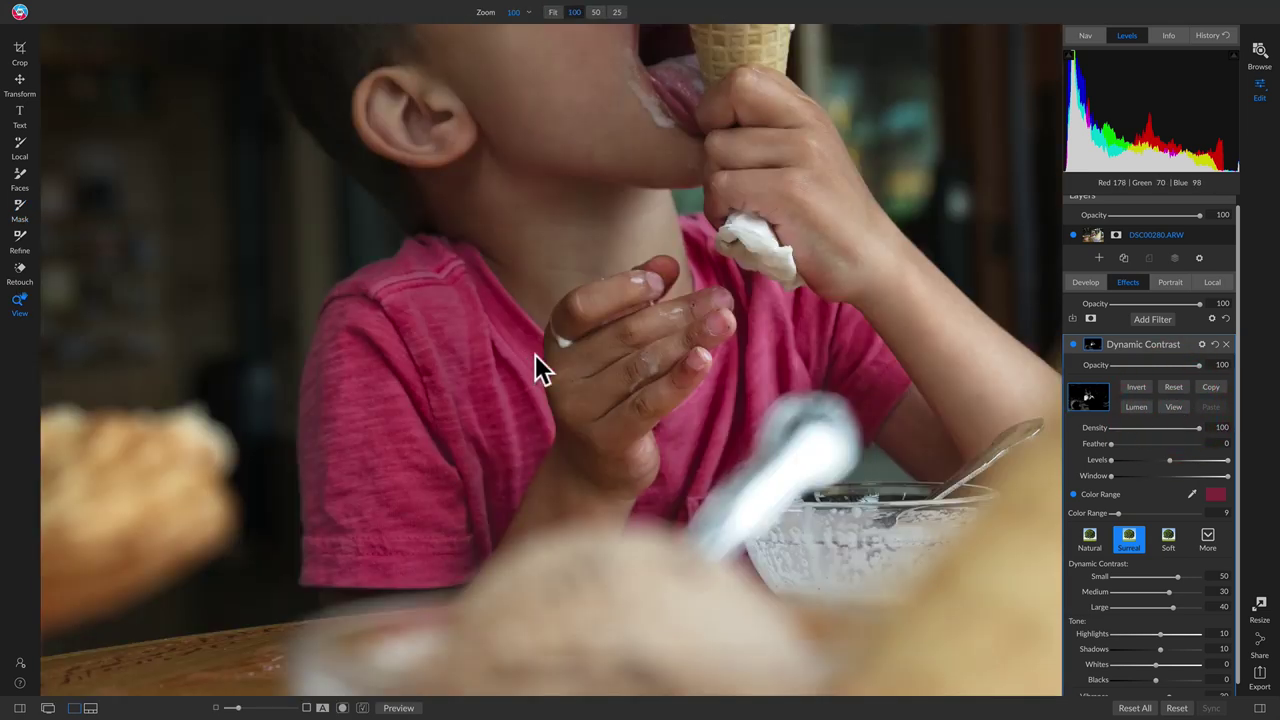
{"action": "left_click", "coordinate": [1069, 344]}
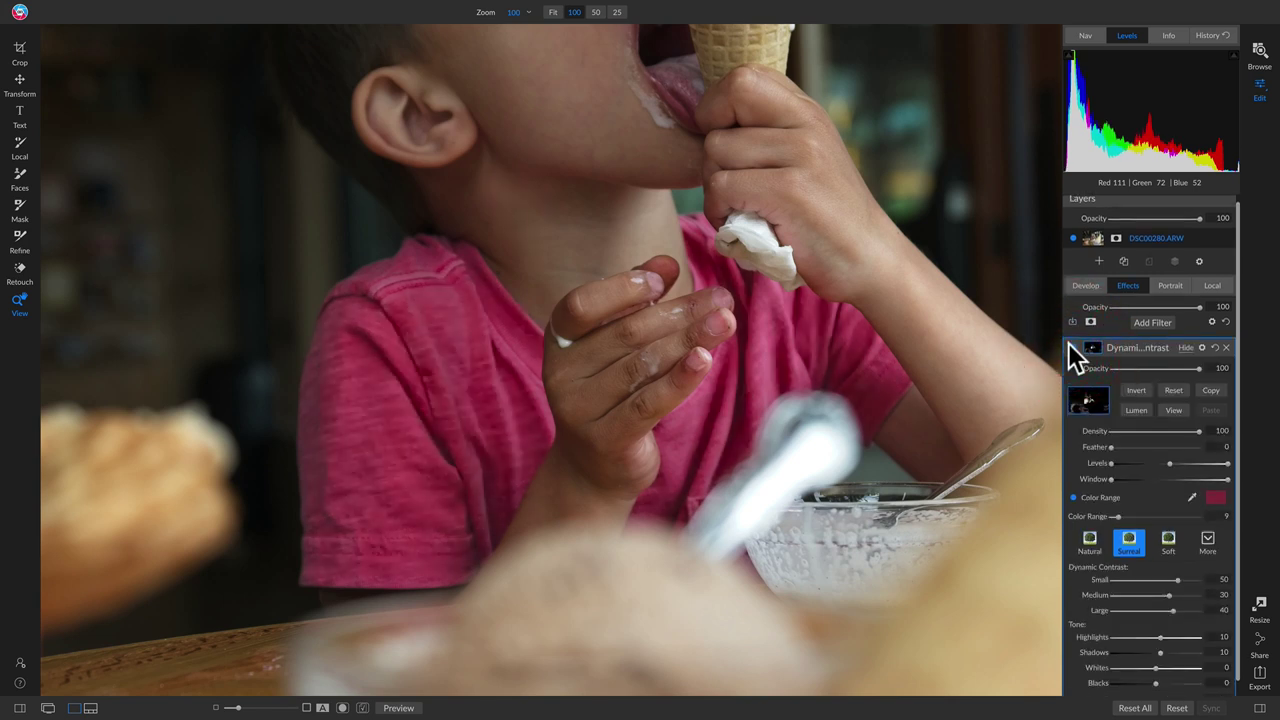
{"action": "left_click", "coordinate": [1068, 343]}
{"action": "left_click", "coordinate": [1069, 344]}
{"action": "left_click", "coordinate": [1073, 348]}
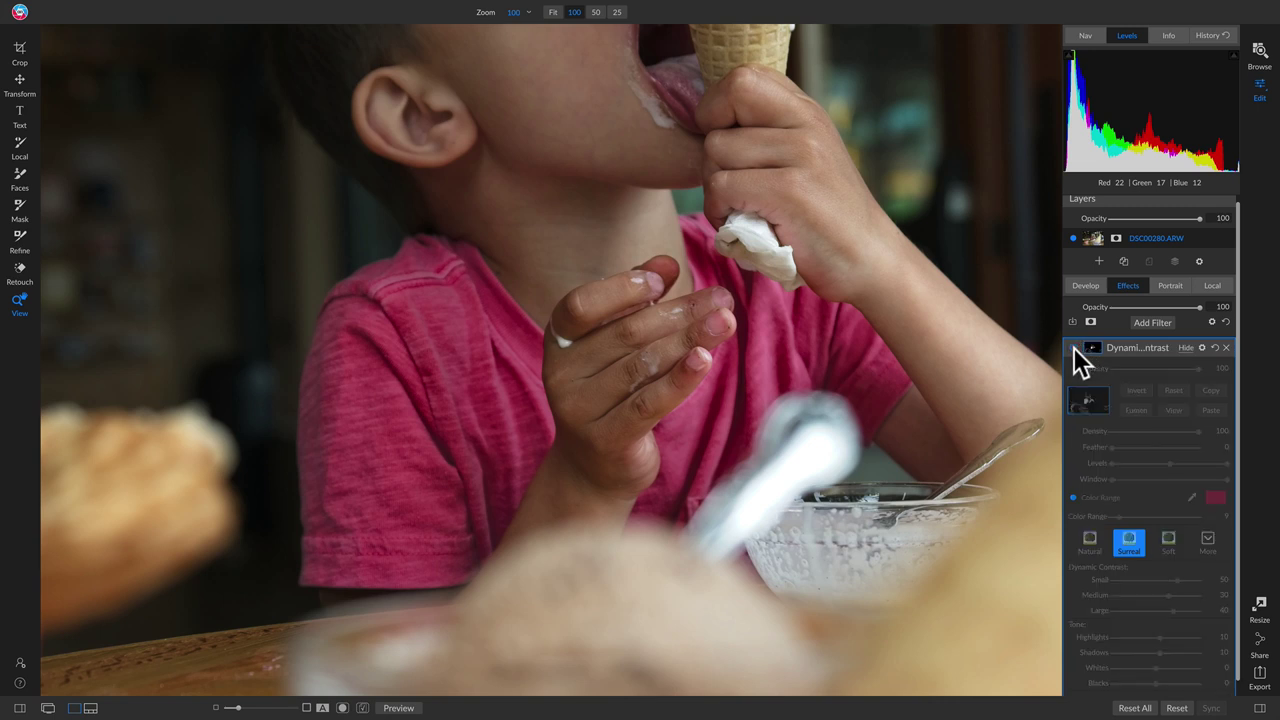
{"action": "left_click", "coordinate": [1073, 348]}
{"action": "left_click", "coordinate": [782, 344]}
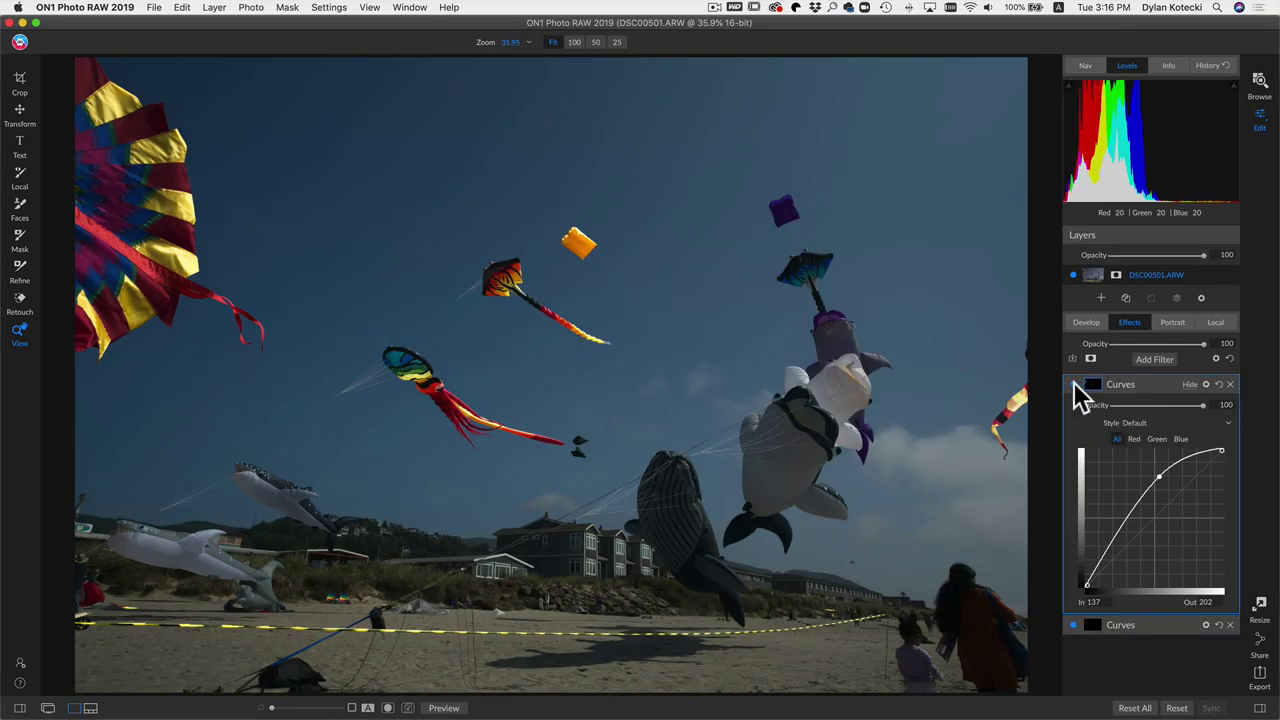
Raise the Curves Color Range to 56 and paint out everything except the upper-left red kites.
{"action": "left_click", "coordinate": [1074, 386]}
{"action": "left_click", "coordinate": [1075, 386]}
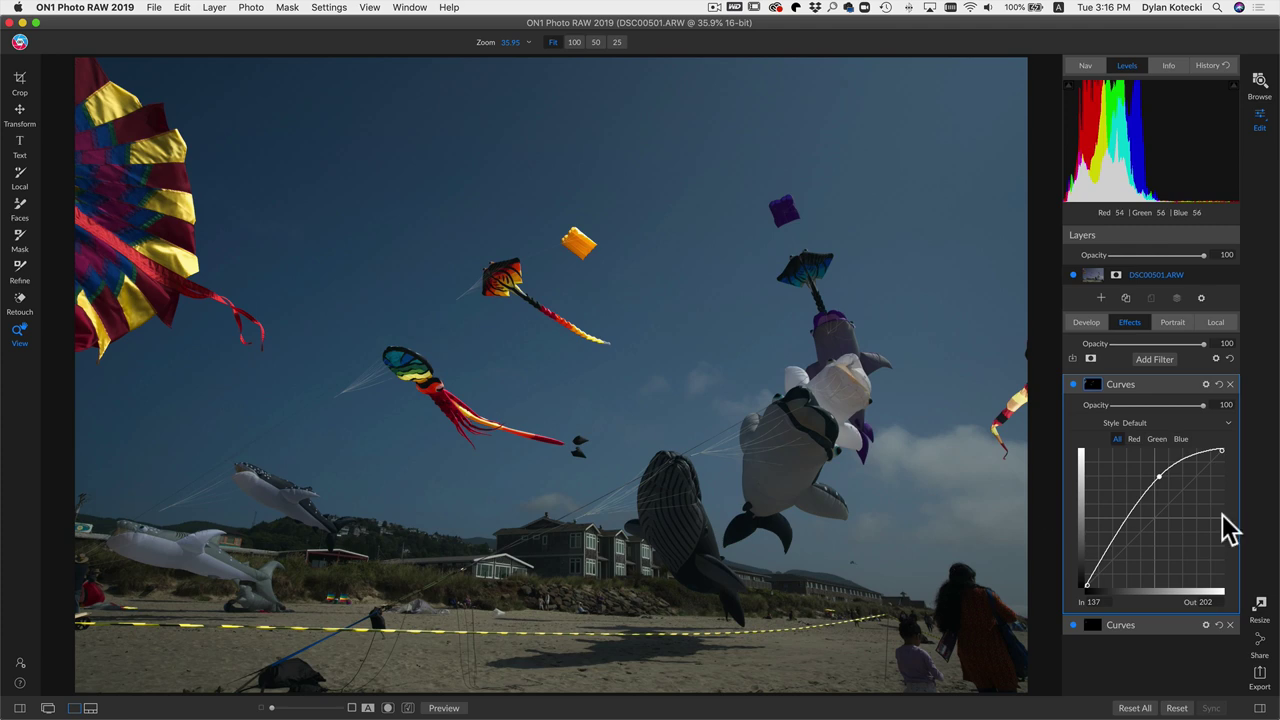
{"action": "left_click", "coordinate": [1103, 400]}
{"action": "left_click", "coordinate": [1172, 448]}
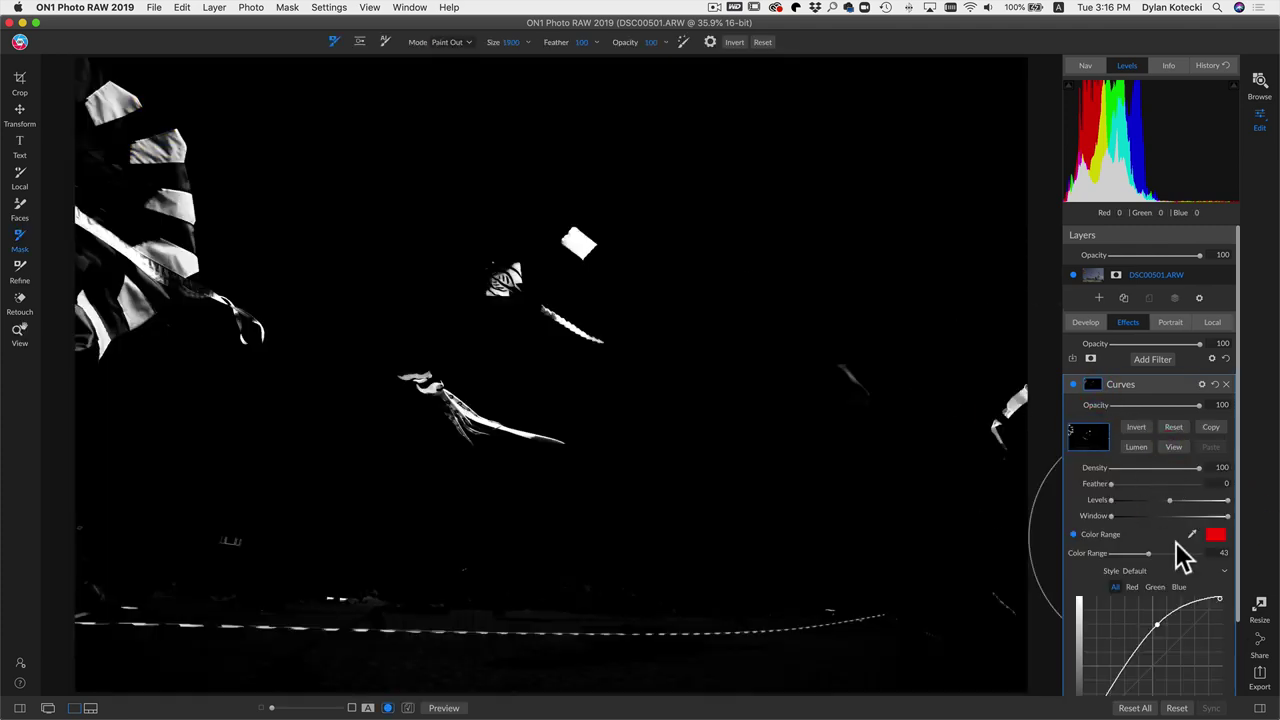
{"action": "left_click_drag", "start_coordinate": [1150, 555], "coordinate": [1165, 565]}
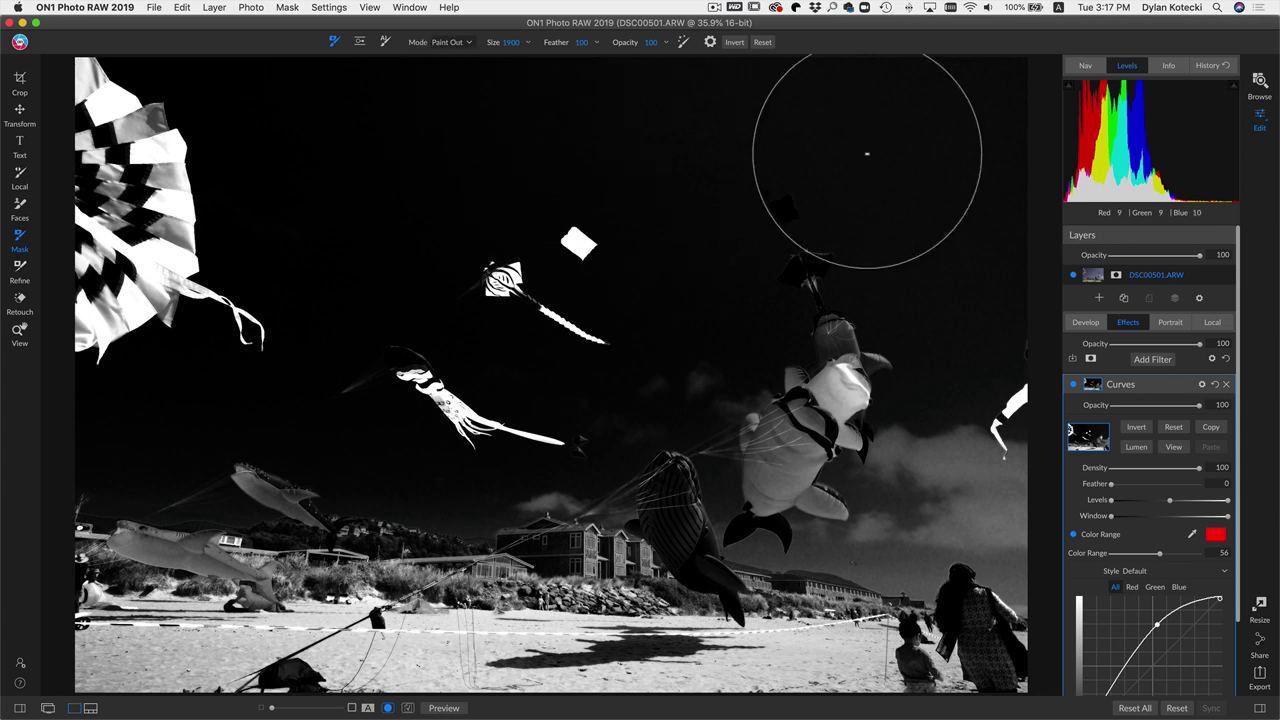
{"action": "mouse_move", "coordinate": [814, 180]}
{"action": "left_mouse_down"}
{"action": "mouse_move", "coordinate": [817, 237]}
{"action": "mouse_move", "coordinate": [849, 300]}
{"action": "mouse_move", "coordinate": [861, 557]}
{"action": "mouse_move", "coordinate": [980, 366]}
{"action": "mouse_move", "coordinate": [977, 451]}
{"action": "mouse_move", "coordinate": [800, 690]}
{"action": "mouse_move", "coordinate": [575, 695]}
{"action": "mouse_move", "coordinate": [530, 655]}
{"action": "mouse_move", "coordinate": [686, 586]}
{"action": "mouse_move", "coordinate": [829, 457]}
{"action": "mouse_move", "coordinate": [760, 415]}
{"action": "mouse_move", "coordinate": [691, 543]}
{"action": "mouse_move", "coordinate": [586, 614]}
{"action": "mouse_move", "coordinate": [314, 609]}
{"action": "mouse_move", "coordinate": [65, 570]}
{"action": "mouse_move", "coordinate": [120, 532]}
{"action": "mouse_move", "coordinate": [330, 546]}
{"action": "mouse_move", "coordinate": [194, 656]}
{"action": "mouse_move", "coordinate": [87, 653]}
{"action": "mouse_move", "coordinate": [600, 637]}
{"action": "mouse_move", "coordinate": [971, 589]}
{"action": "mouse_move", "coordinate": [543, 634]}
{"action": "mouse_move", "coordinate": [475, 578]}
{"action": "mouse_move", "coordinate": [740, 563]}
{"action": "mouse_move", "coordinate": [785, 500]}
{"action": "left_mouse_up"}
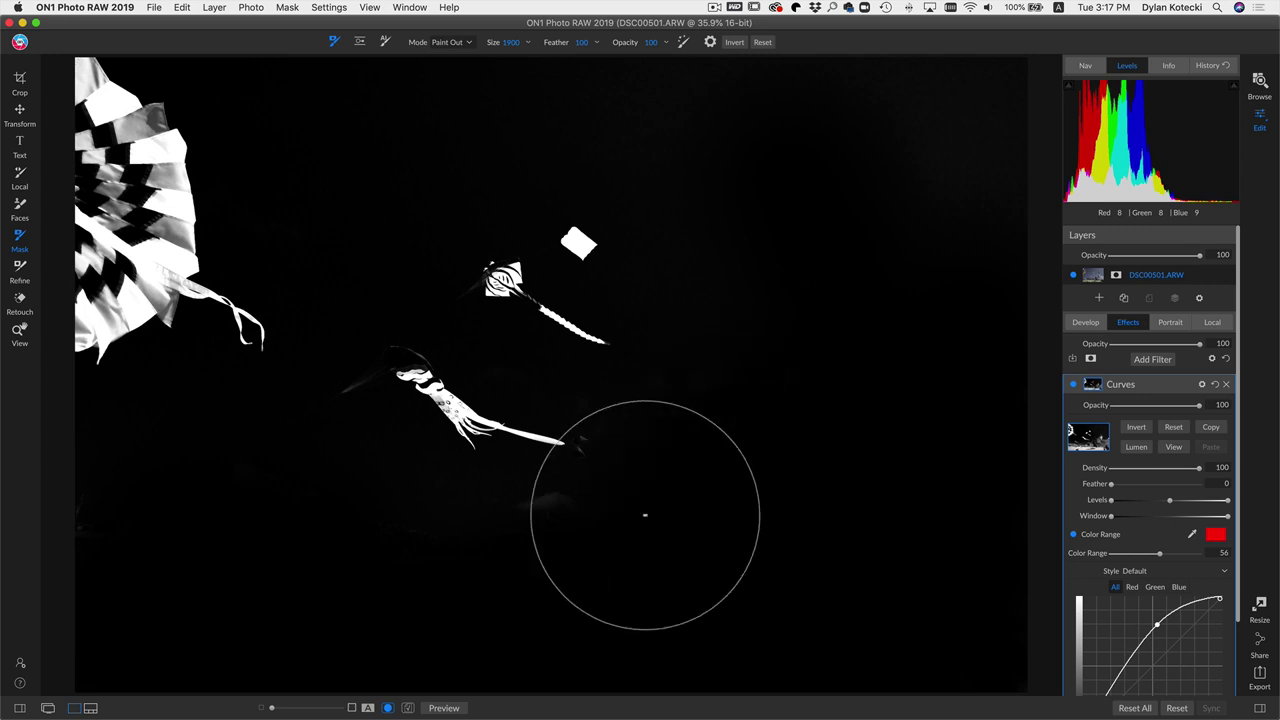
Compare the kite photo with Curves on and off, check its mask, then show the filmstrip.
{"action": "left_click_drag", "start_coordinate": [977, 371], "coordinate": [980, 373]}
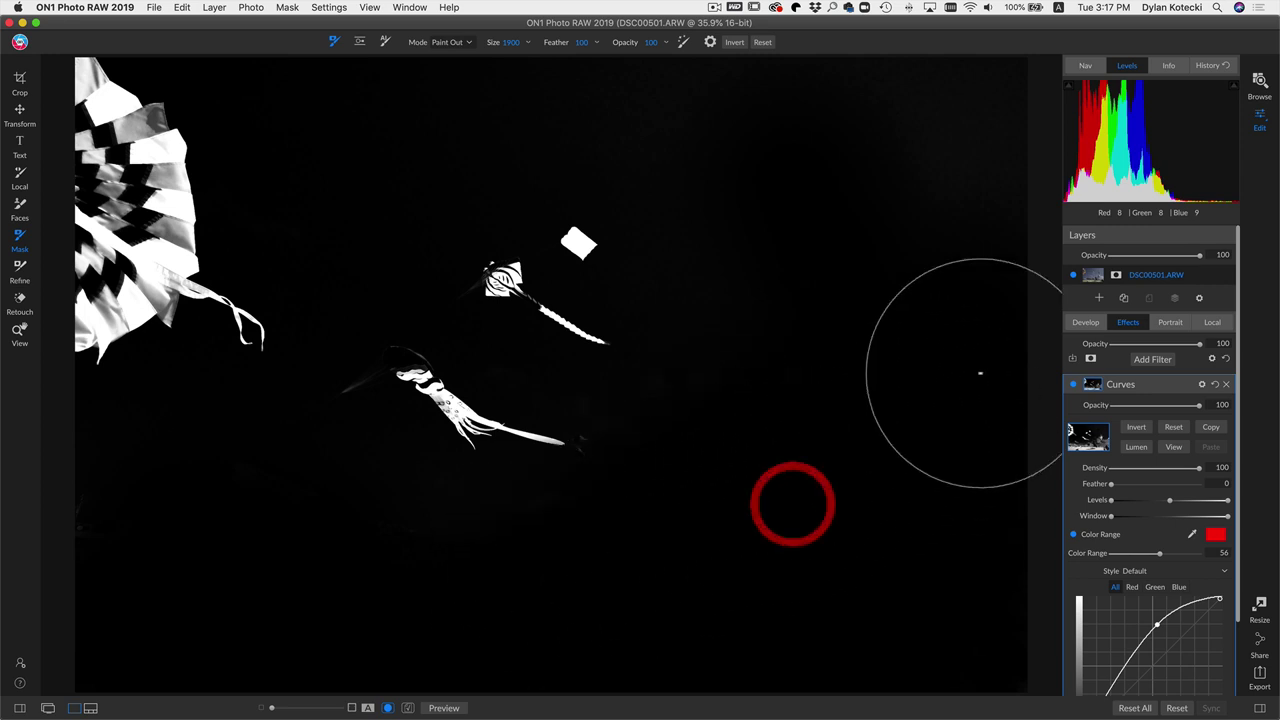
{"action": "left_click", "coordinate": [1174, 446]}
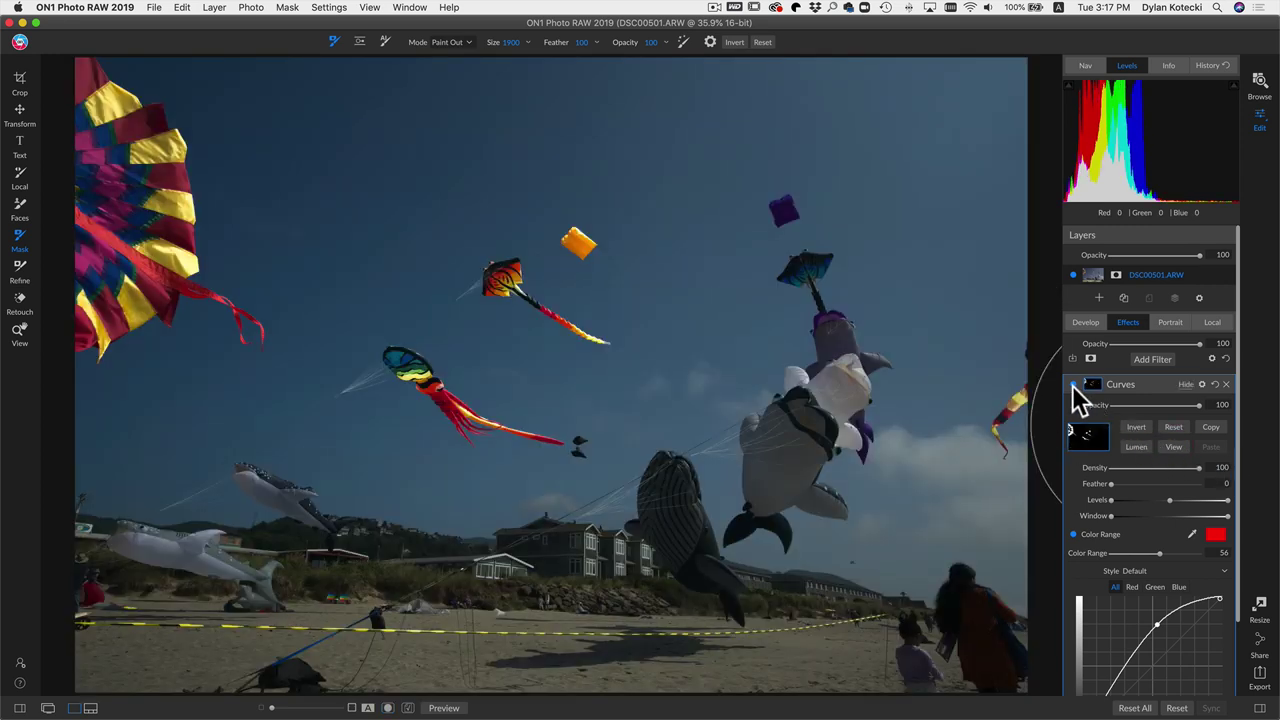
{"action": "left_click", "coordinate": [1073, 386]}
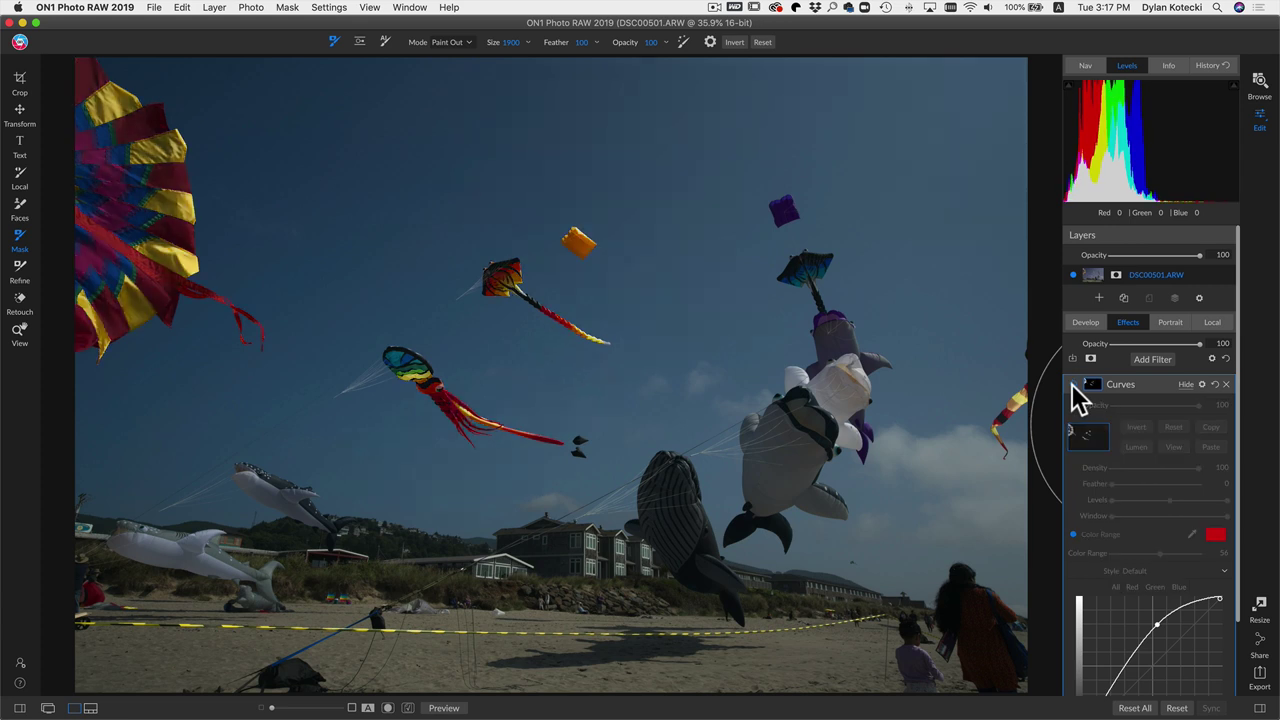
{"action": "left_click", "coordinate": [1073, 386]}
{"action": "left_click", "coordinate": [1073, 386]}
{"action": "left_click", "coordinate": [1073, 385]}
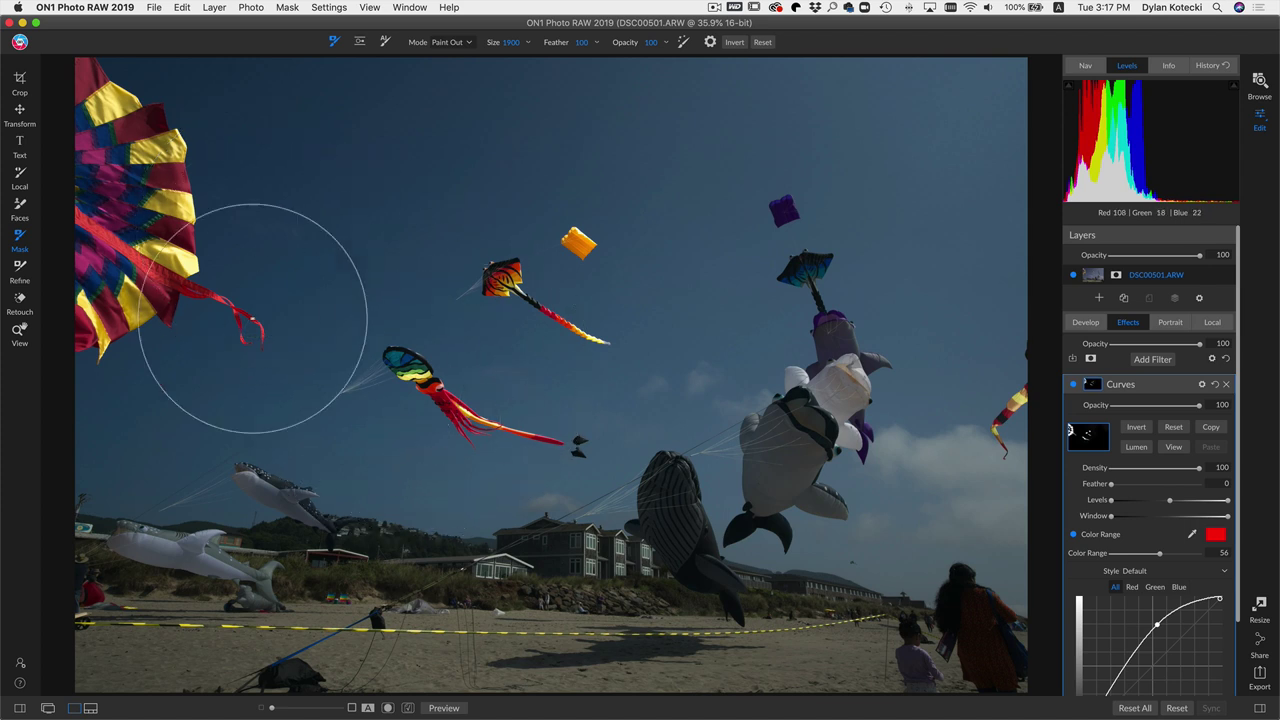
{"action": "left_click", "coordinate": [1075, 386]}
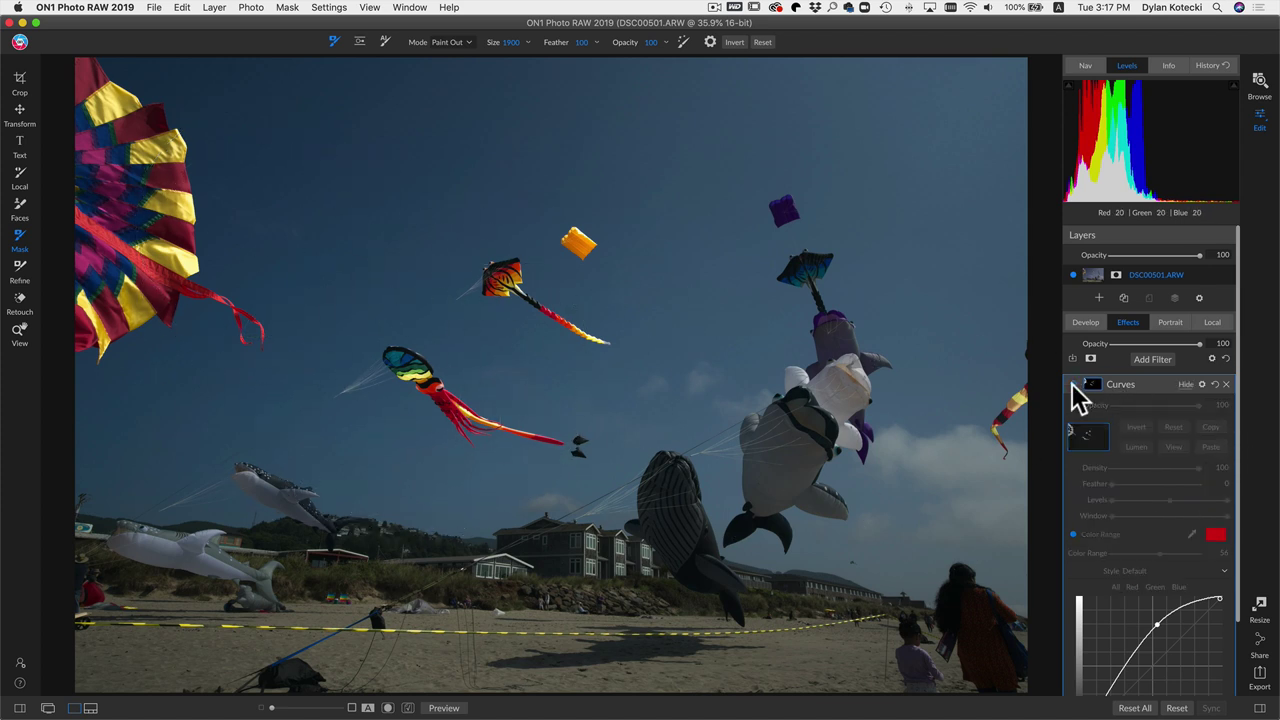
{"action": "left_click", "coordinate": [1074, 386]}
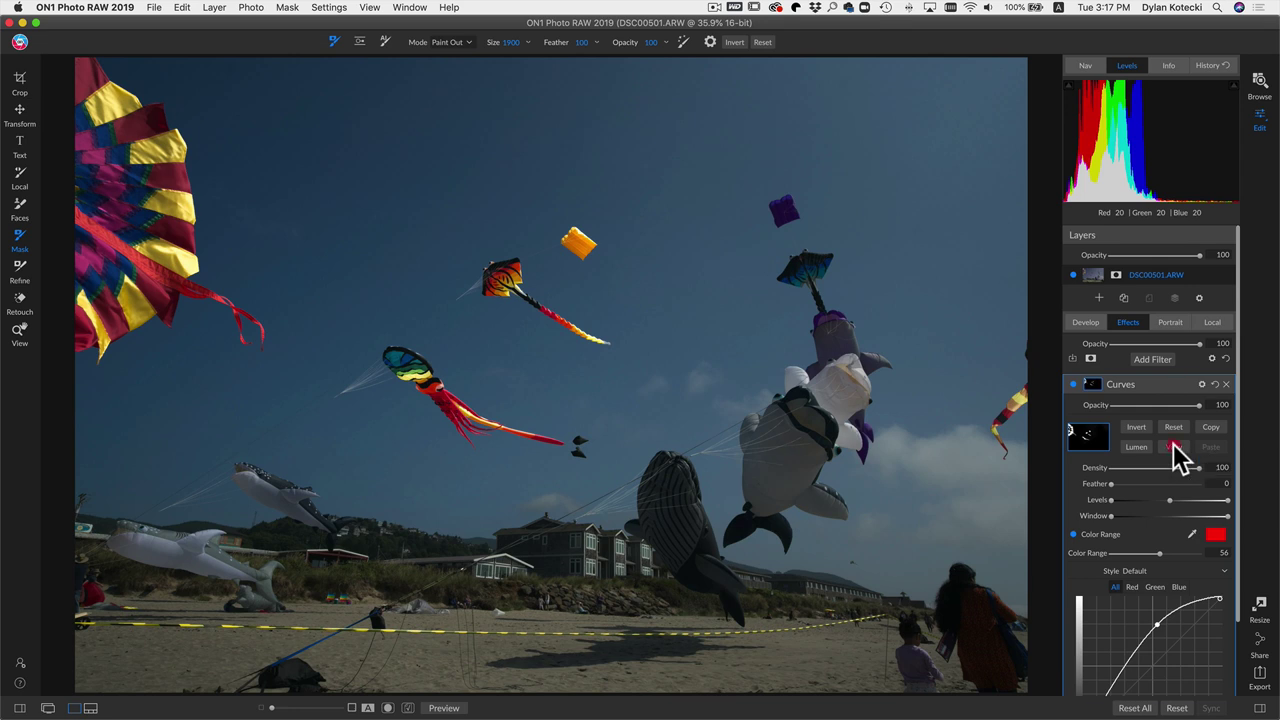
{"action": "left_click", "coordinate": [1175, 447]}
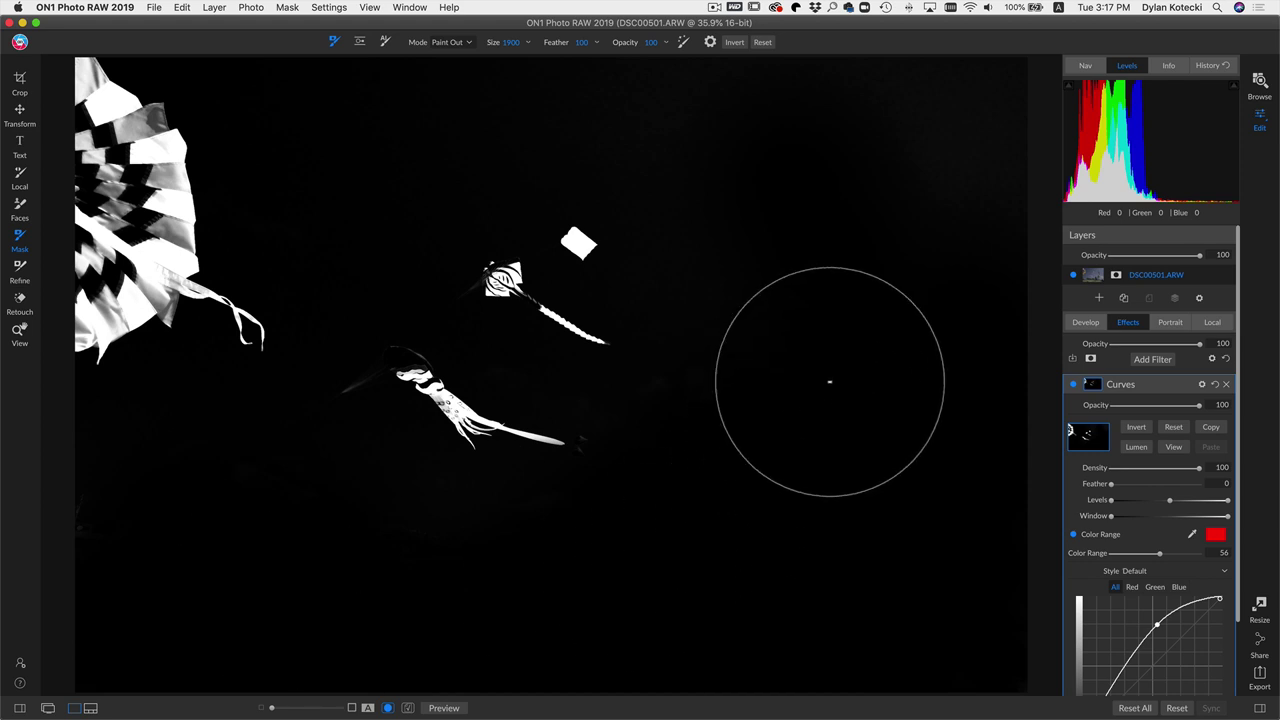
{"action": "left_click", "coordinate": [1179, 443]}
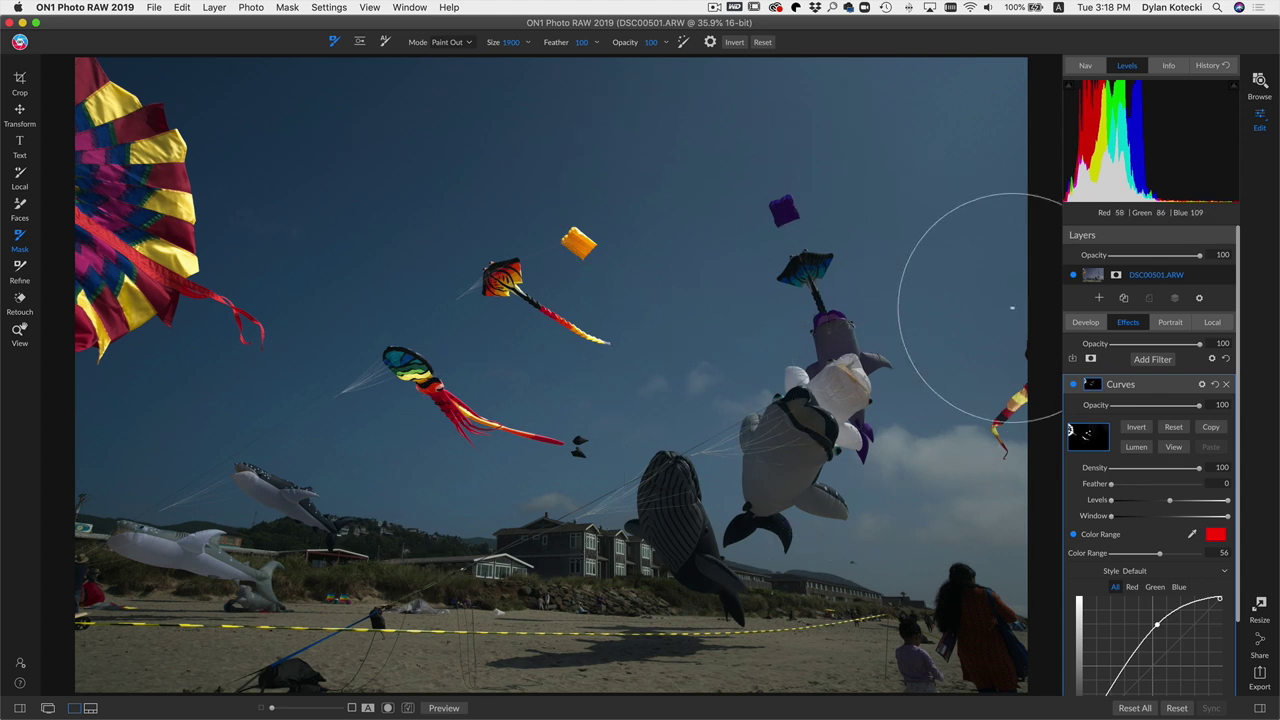
{"action": "key", "text": "super+shift+f"}
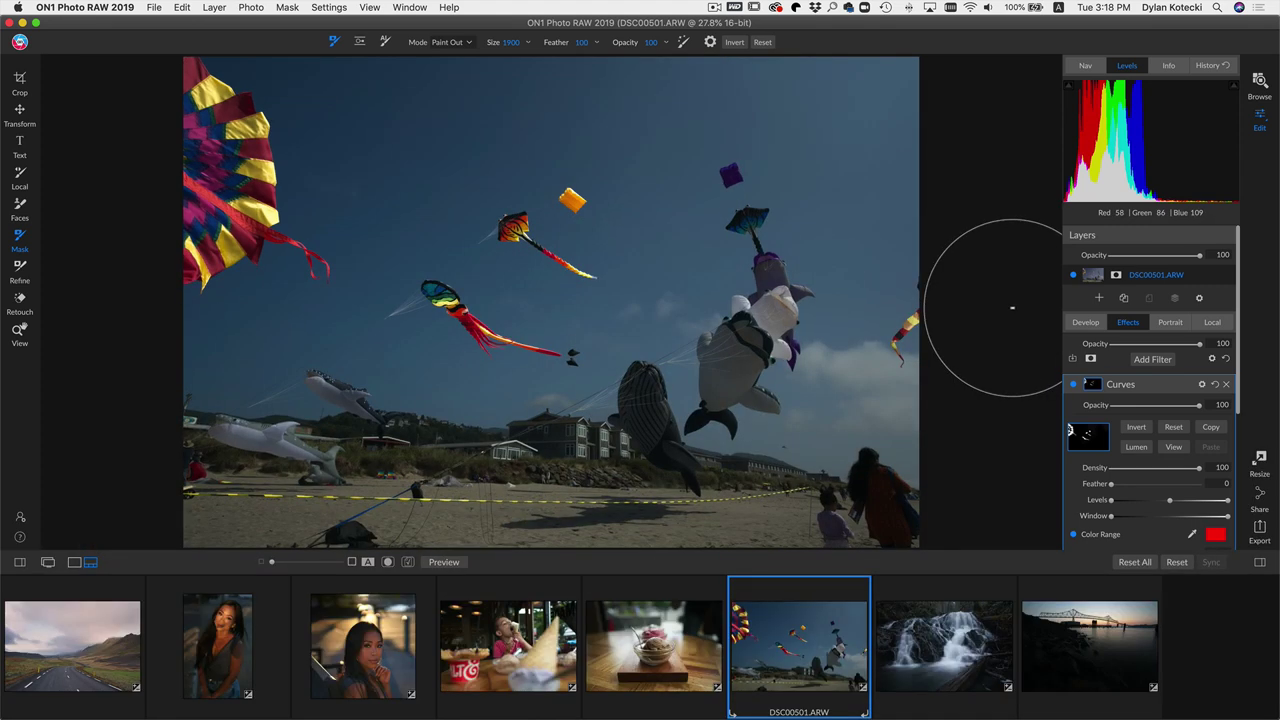
Open the waterfall photo, reset all its edits, and view it full screen.
{"action": "left_click", "coordinate": [948, 658]}
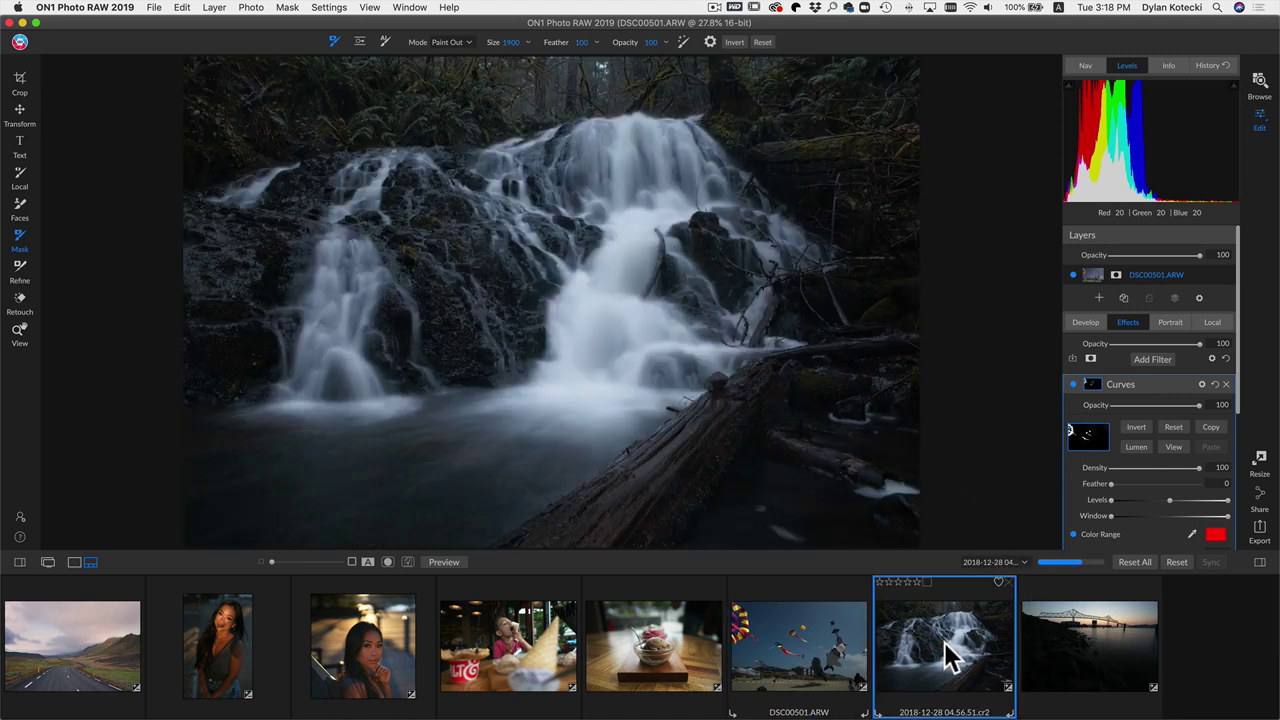
{"action": "left_click", "coordinate": [1134, 562]}
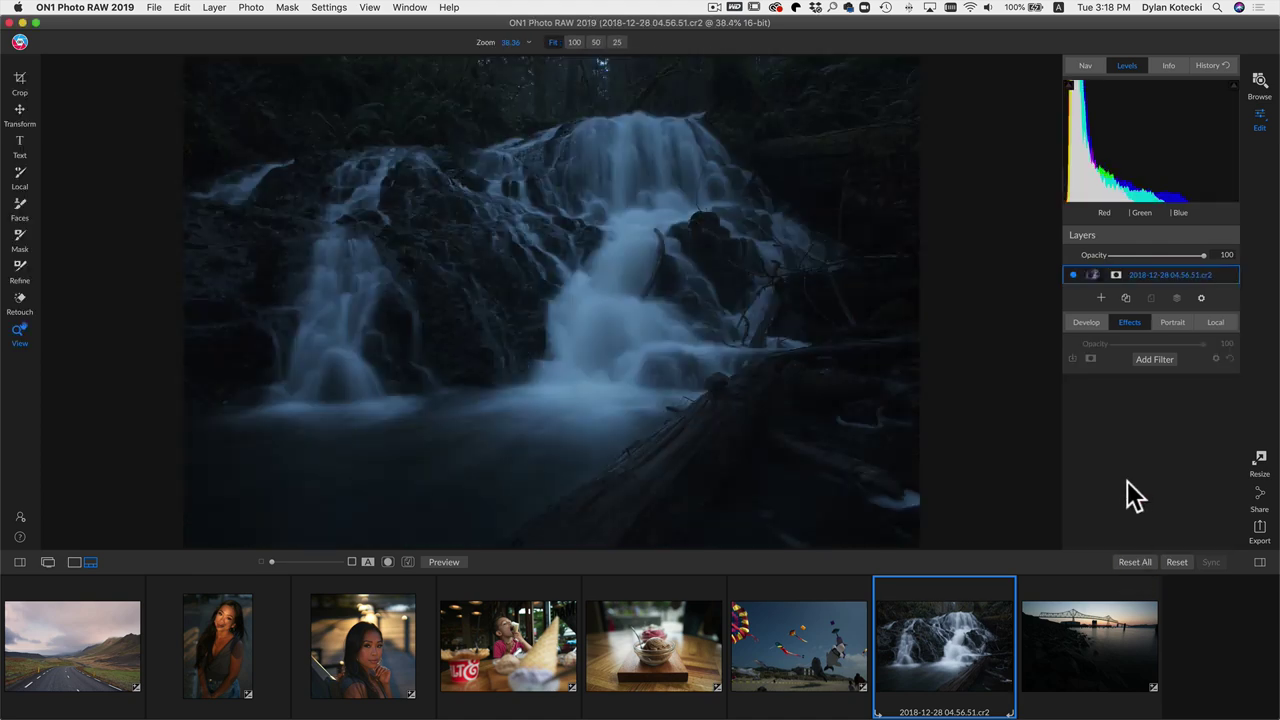
{"action": "key", "text": "super+shift+f"}
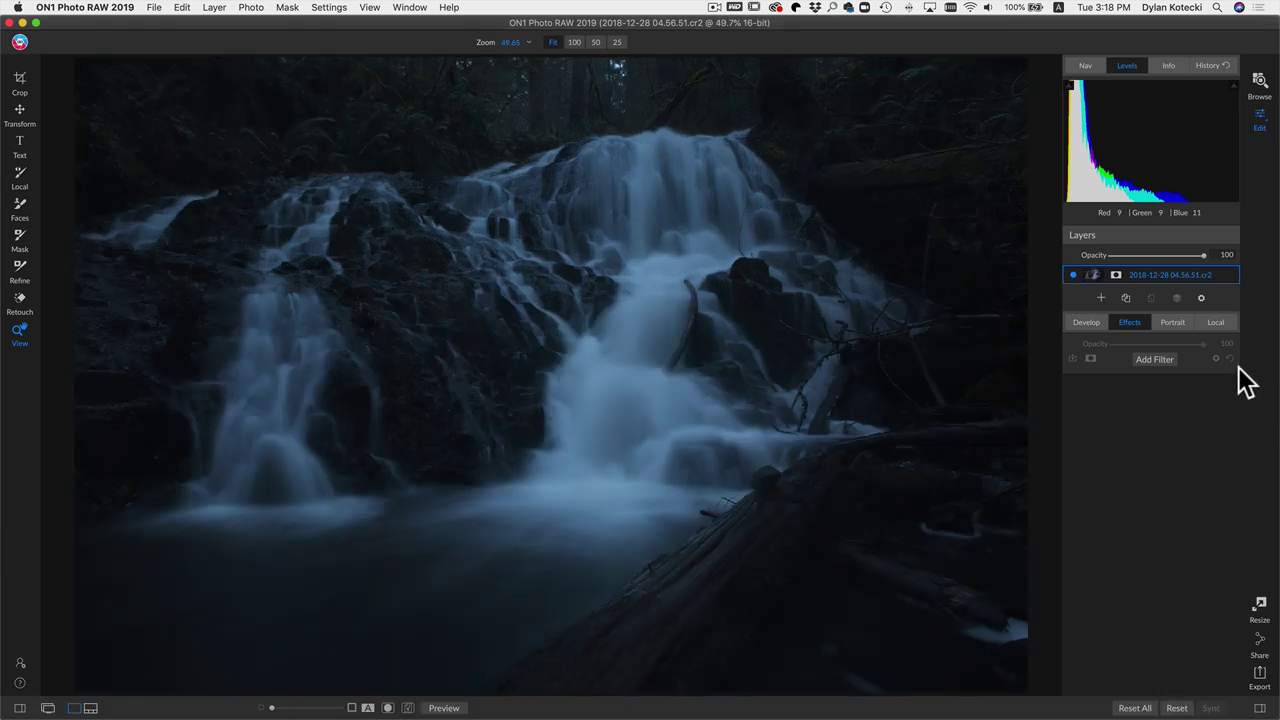
{"action": "left_click", "coordinate": [35, 22]}
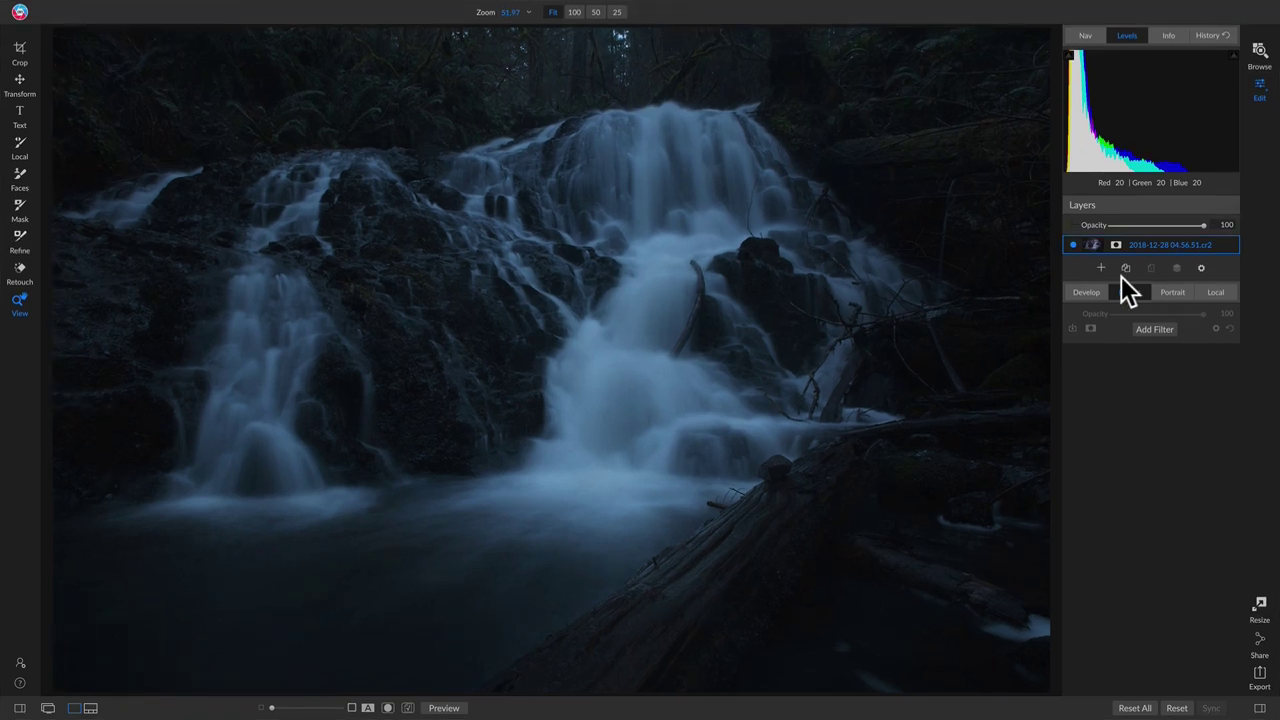
In Tone & Color, raise Exposure to 0.55 and set Shadows to 10.
{"action": "left_click", "coordinate": [1088, 293]}
{"action": "left_click", "coordinate": [1157, 377]}
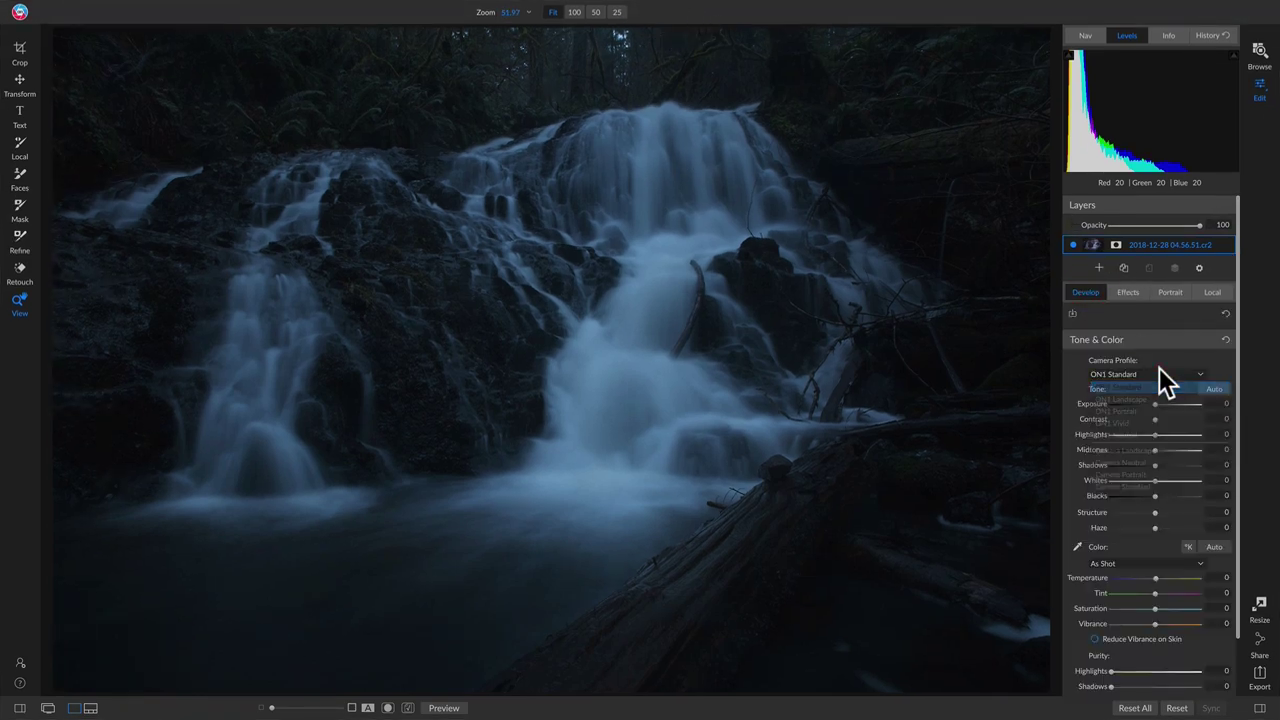
{"action": "left_click", "coordinate": [1158, 404]}
{"action": "left_click_drag", "start_coordinate": [1157, 404], "coordinate": [1160, 404]}
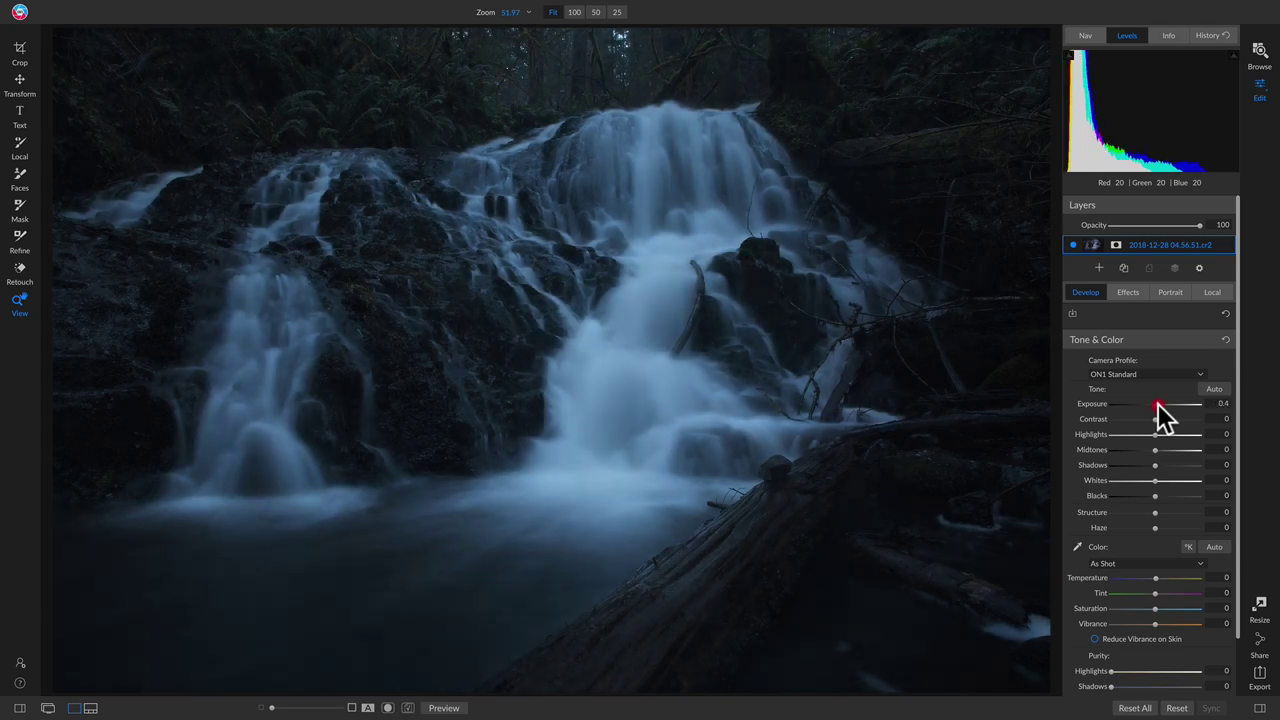
{"action": "left_click", "coordinate": [1156, 450]}
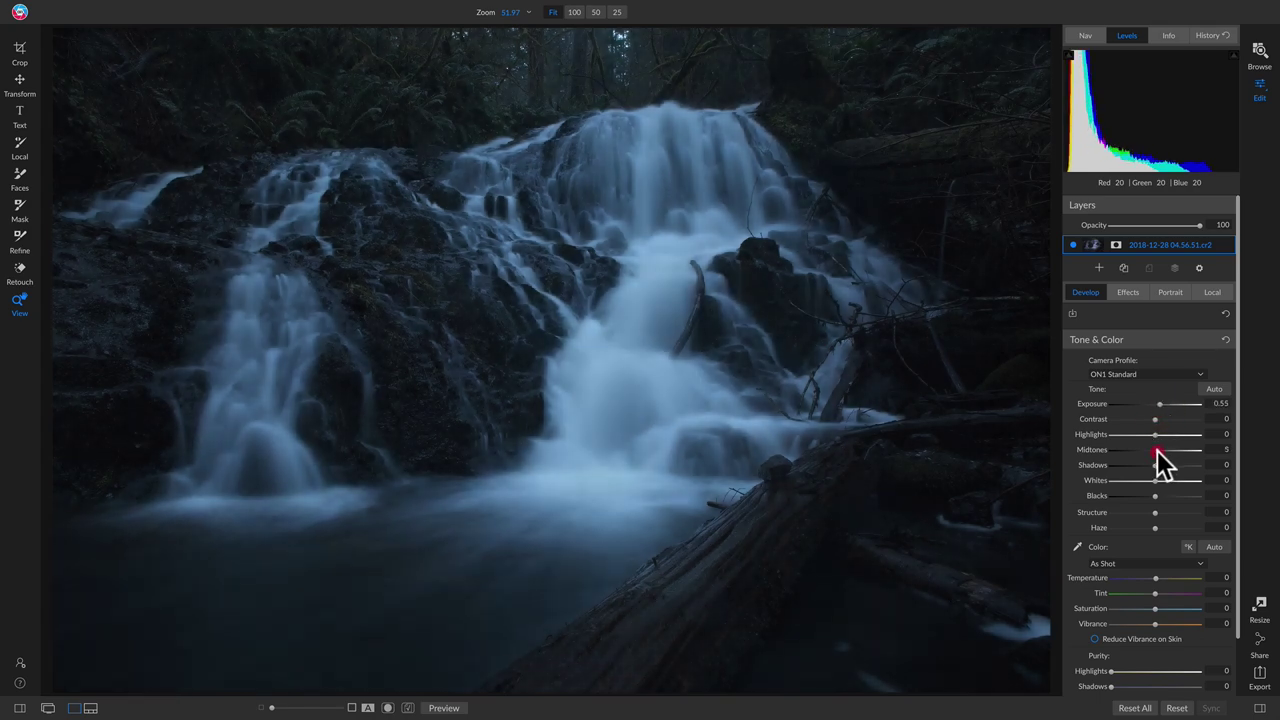
{"action": "left_click", "coordinate": [1157, 465]}
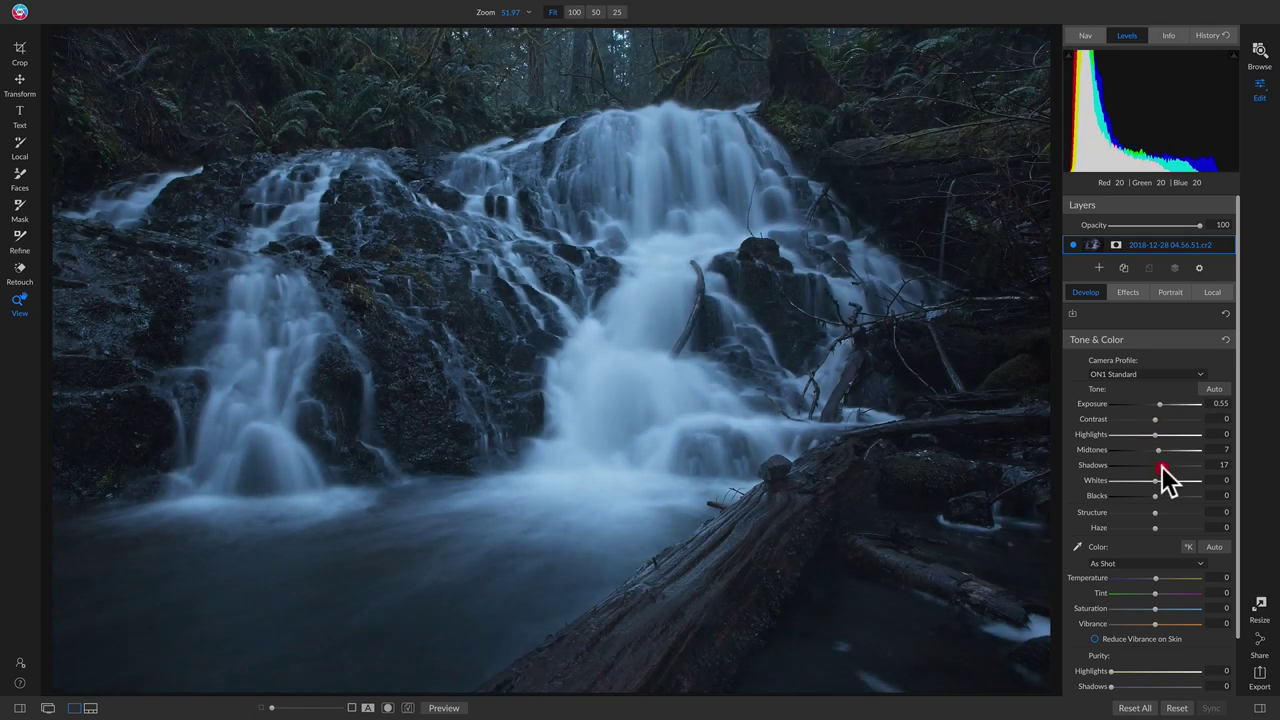
{"action": "left_click_drag", "start_coordinate": [1162, 470], "coordinate": [1160, 470]}
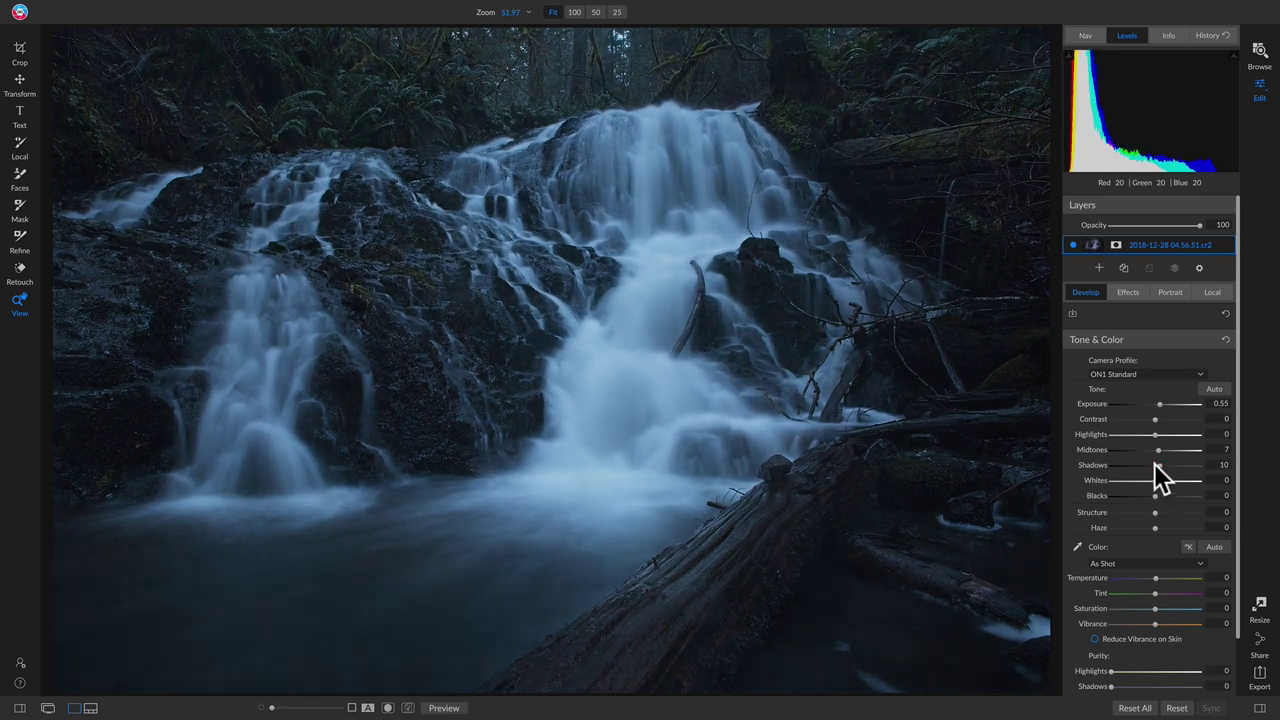
{"action": "left_click_drag", "start_coordinate": [1156, 420], "coordinate": [1161, 420]}
Set Contrast 16, Temperature 24 and Midtones 25, comparing against the original.
{"action": "scroll", "coordinate": [1160, 440], "scroll_direction": "down", "scroll_amount": 2}
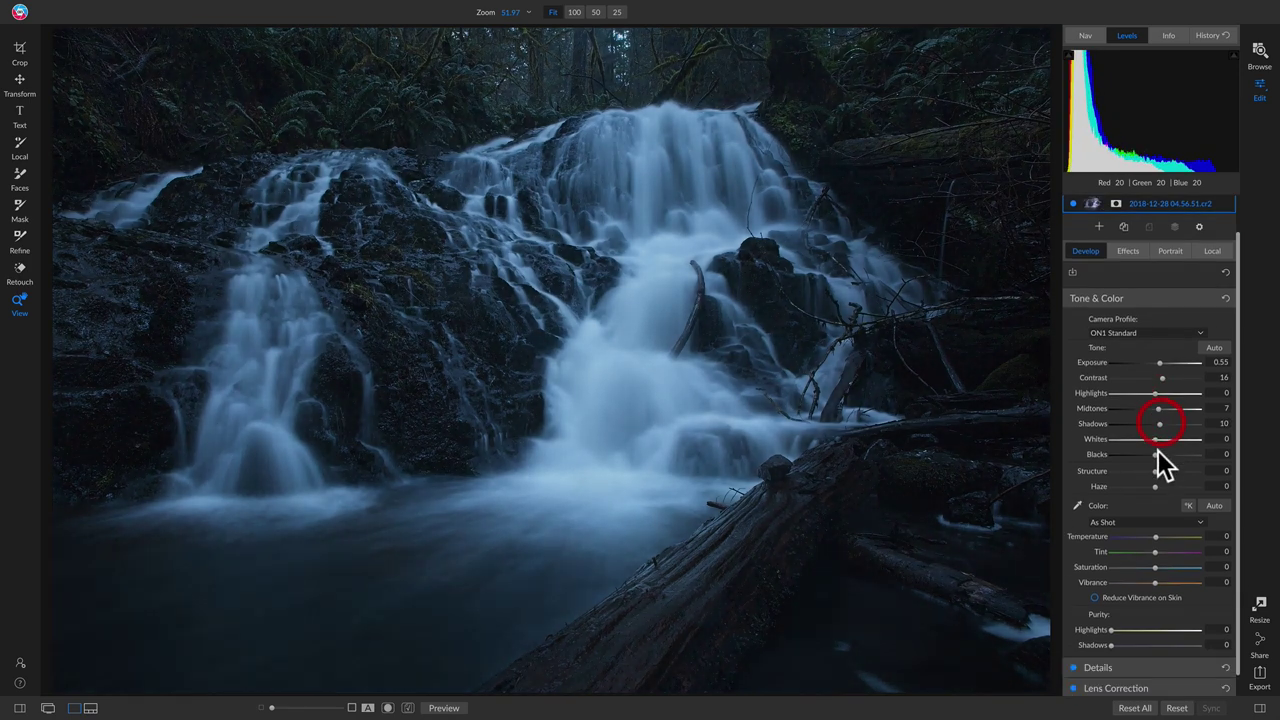
{"action": "left_click_drag", "start_coordinate": [1156, 514], "coordinate": [1170, 514]}
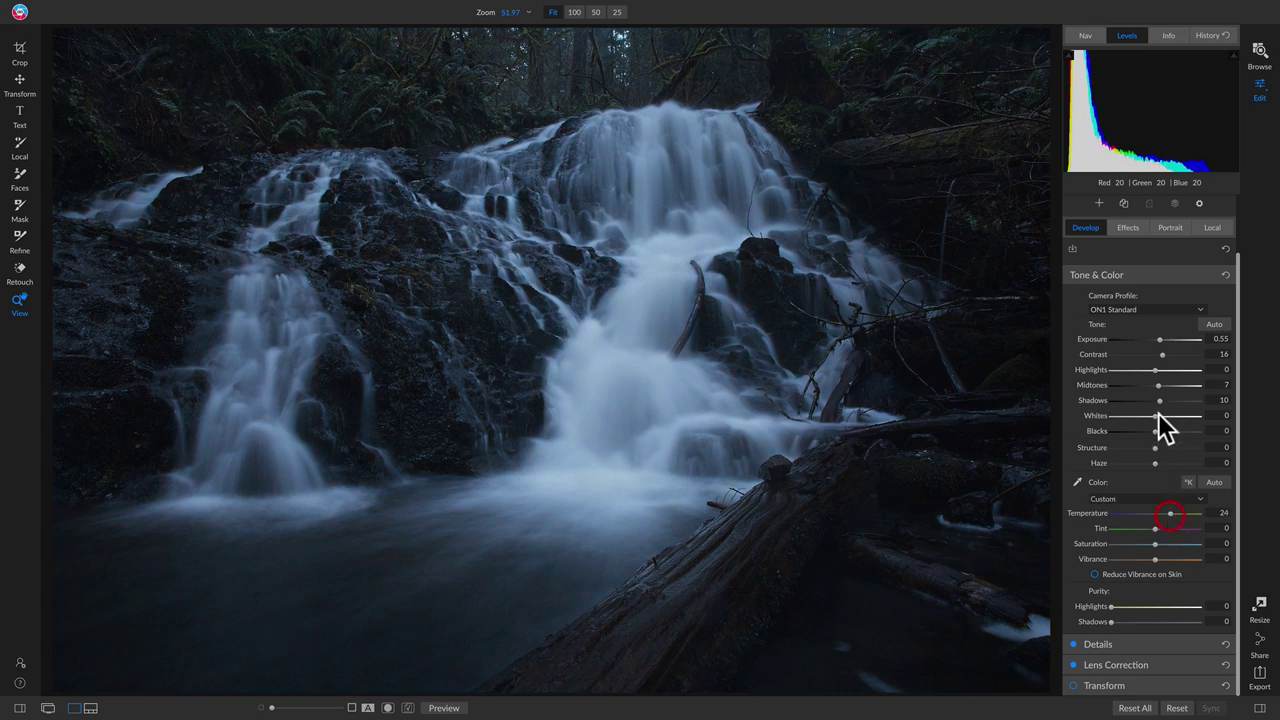
{"action": "left_click_drag", "start_coordinate": [1158, 388], "coordinate": [1167, 388]}
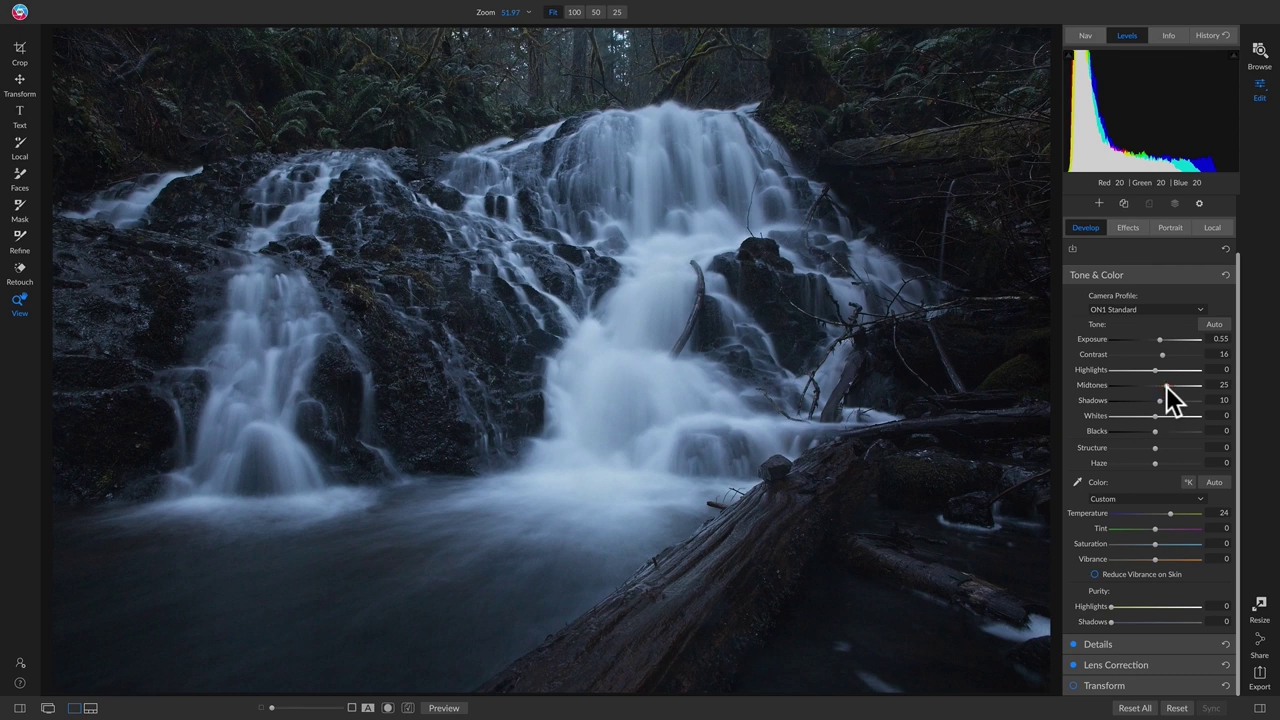
{"action": "key", "text": "backslash"}
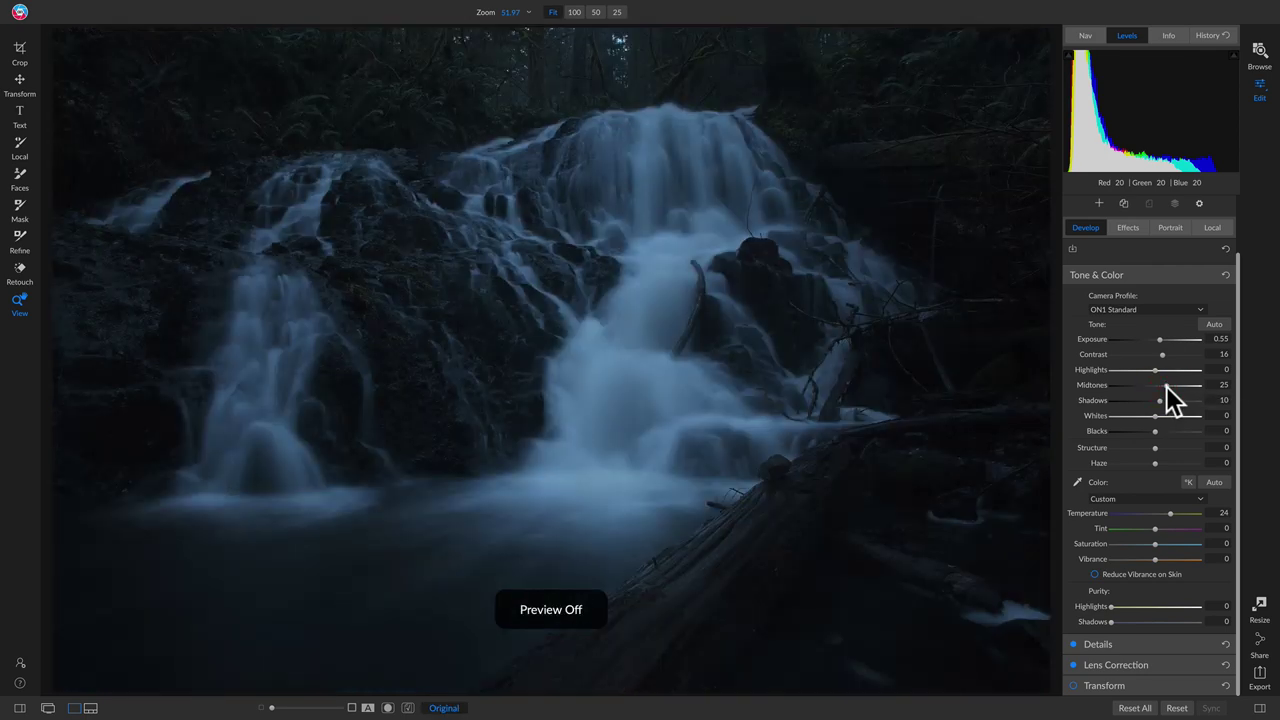
{"action": "key", "text": "backslash"}
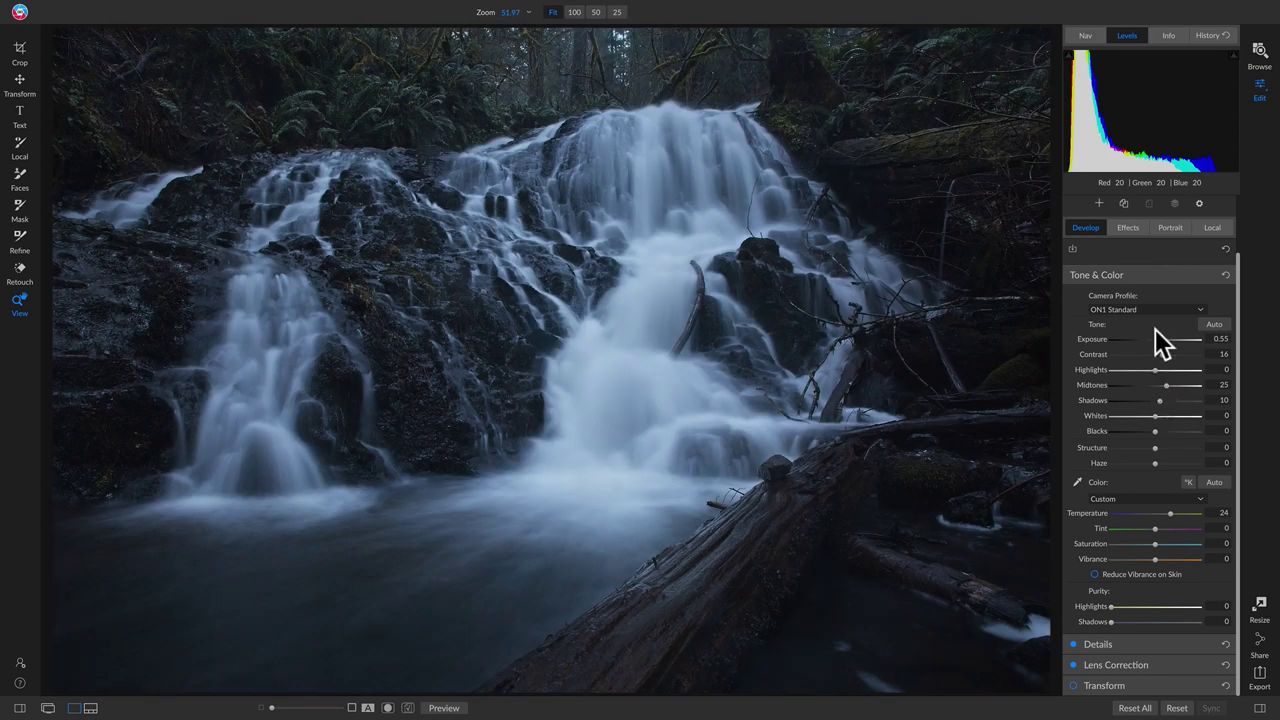
{"action": "key", "text": "ctrl+l"}
{"action": "left_click", "coordinate": [1132, 294]}
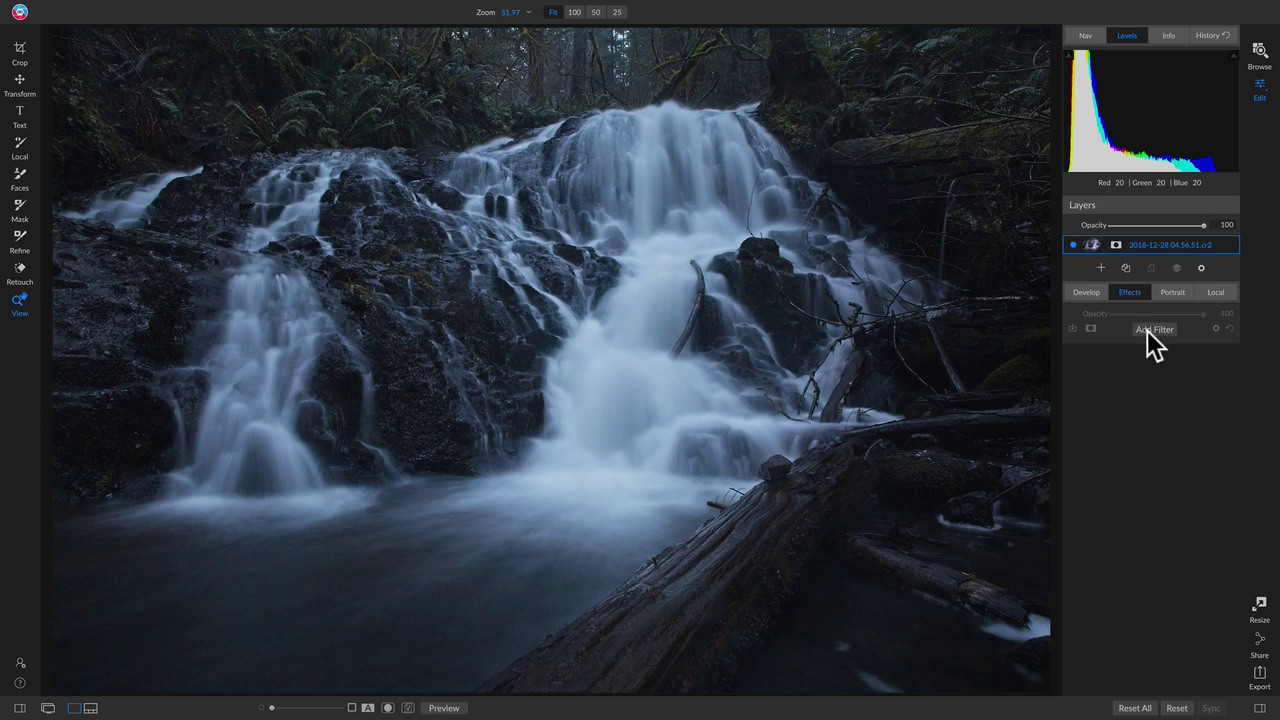
Add a Glow filter with the Charge More - Subtle style (Amount 80, Halo 20, Softlight).
{"action": "left_click", "coordinate": [1154, 331]}
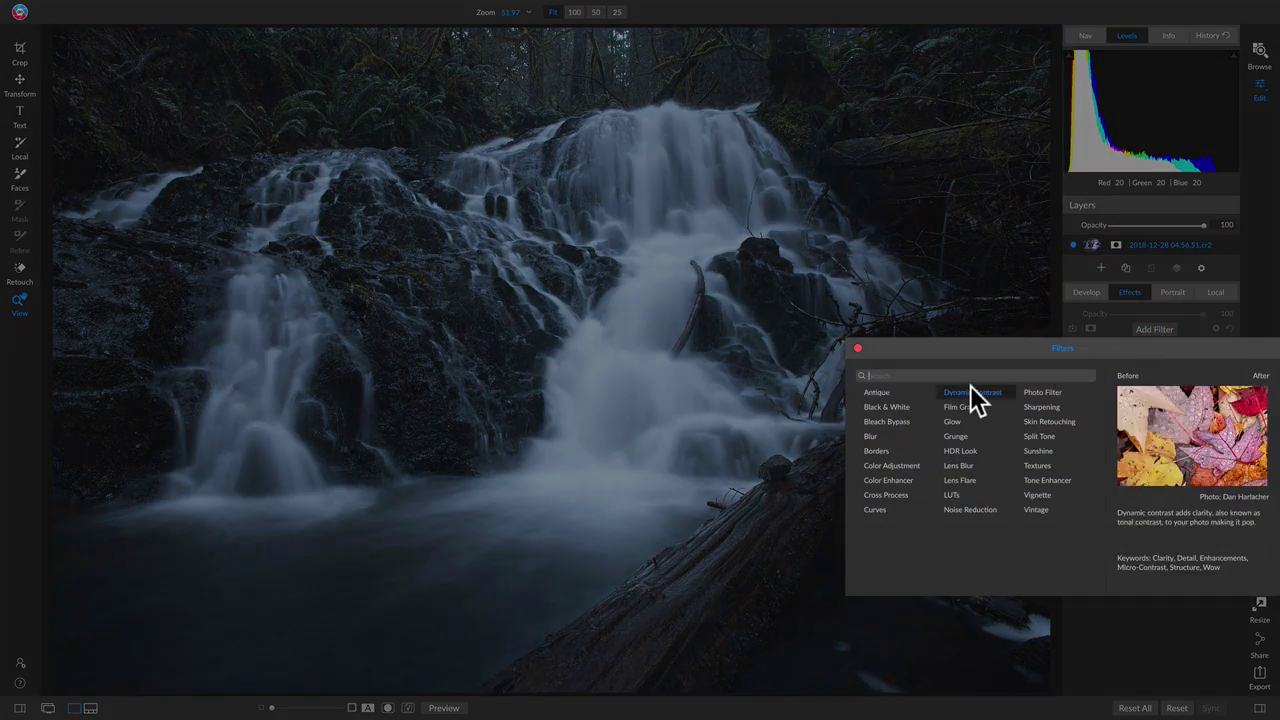
{"action": "left_click", "coordinate": [954, 422]}
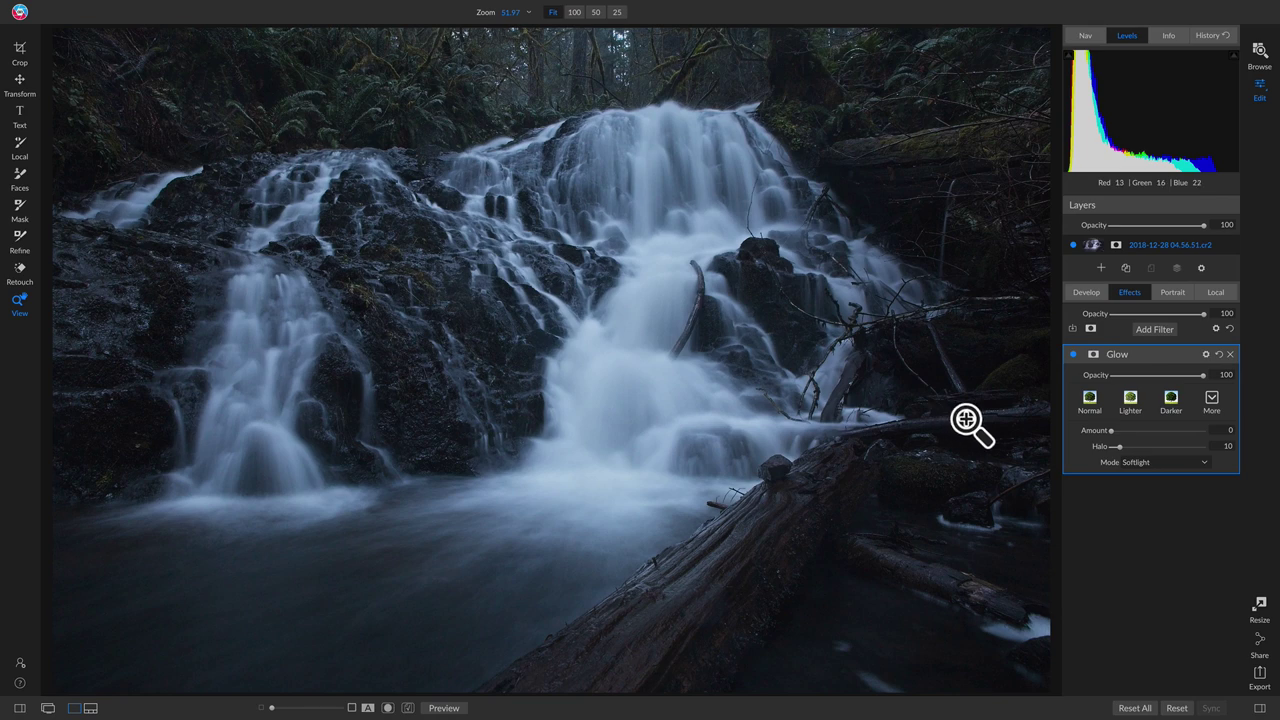
{"action": "left_click", "coordinate": [1214, 402]}
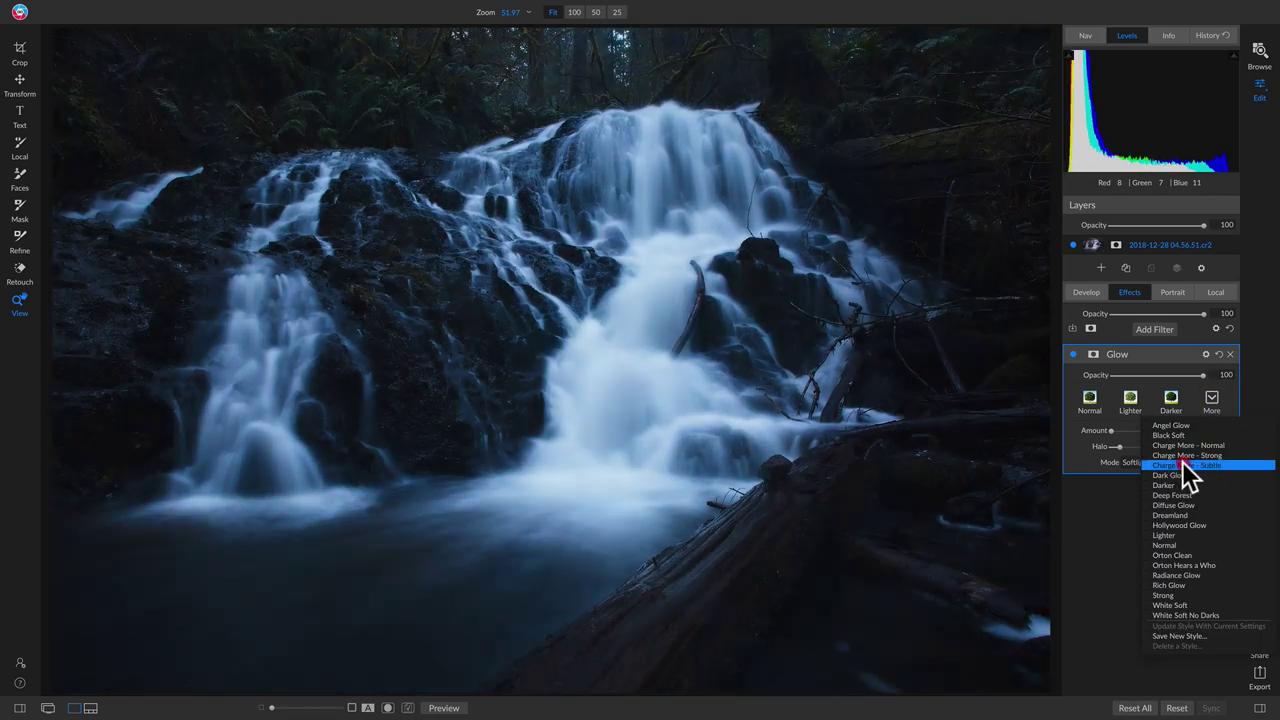
{"action": "left_click", "coordinate": [1182, 465]}
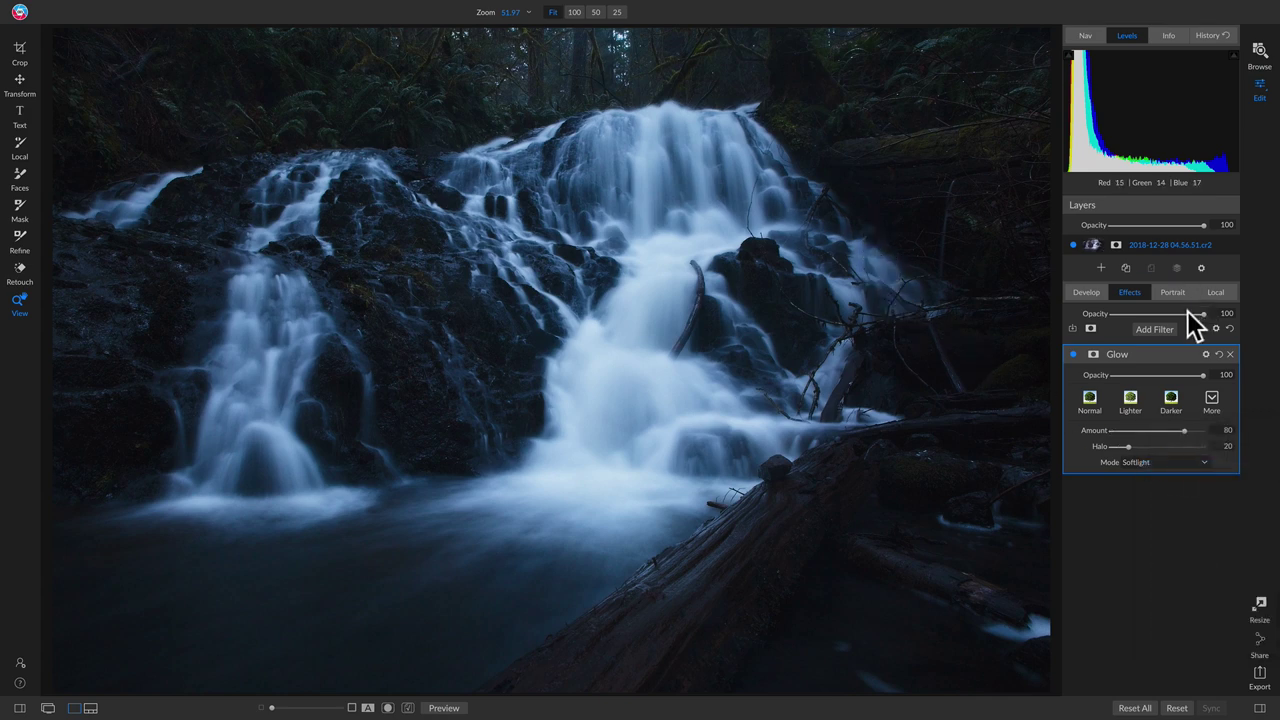
{"action": "left_click", "coordinate": [1074, 355]}
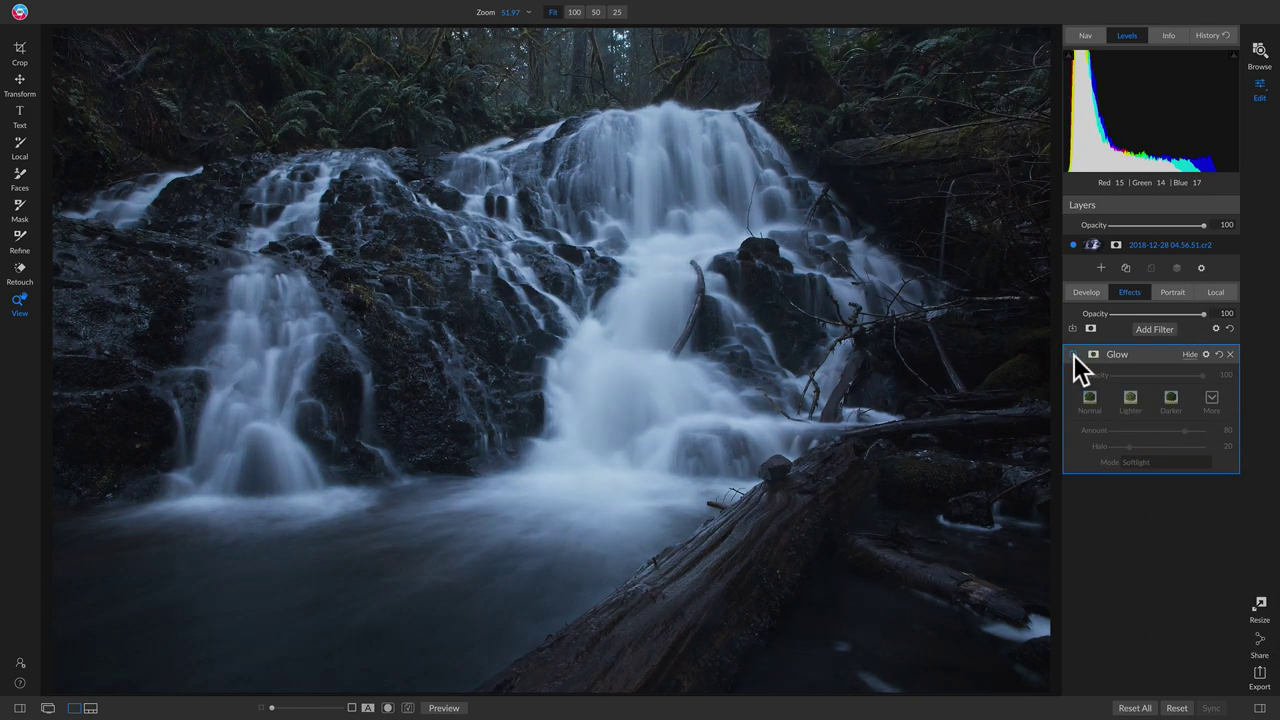
{"action": "left_click", "coordinate": [1073, 354]}
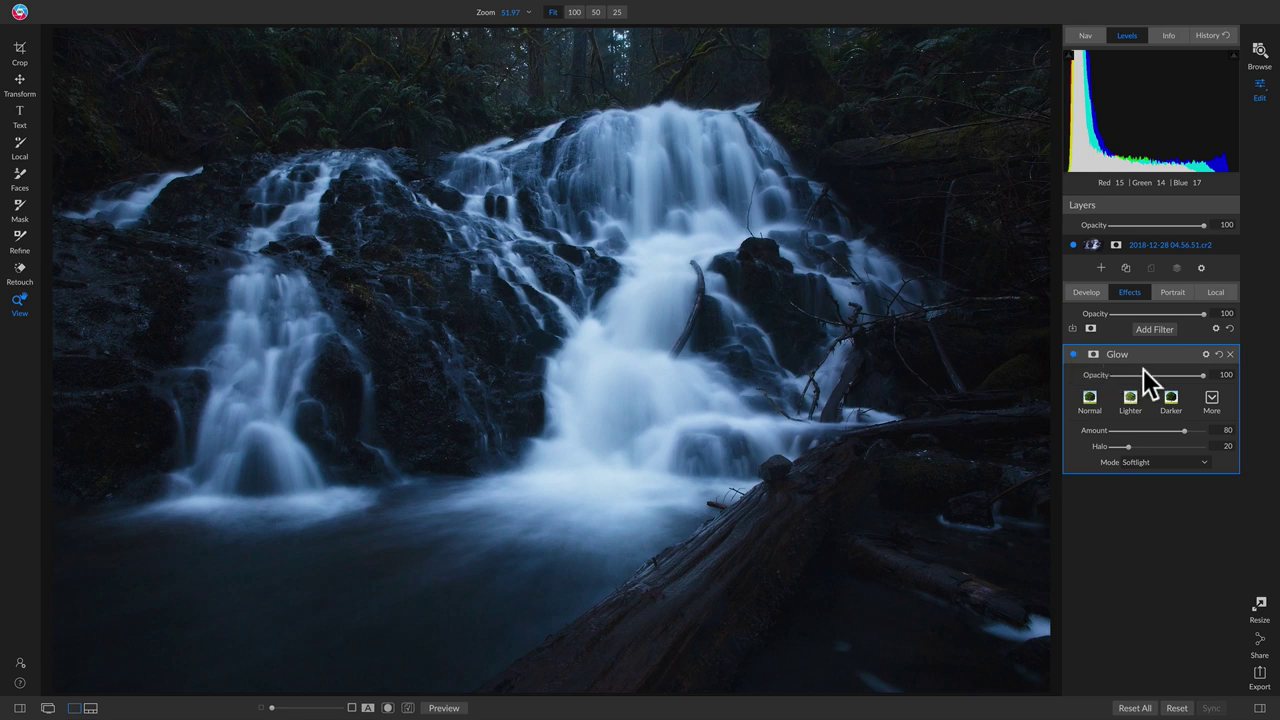
{"action": "left_click", "coordinate": [1212, 402]}
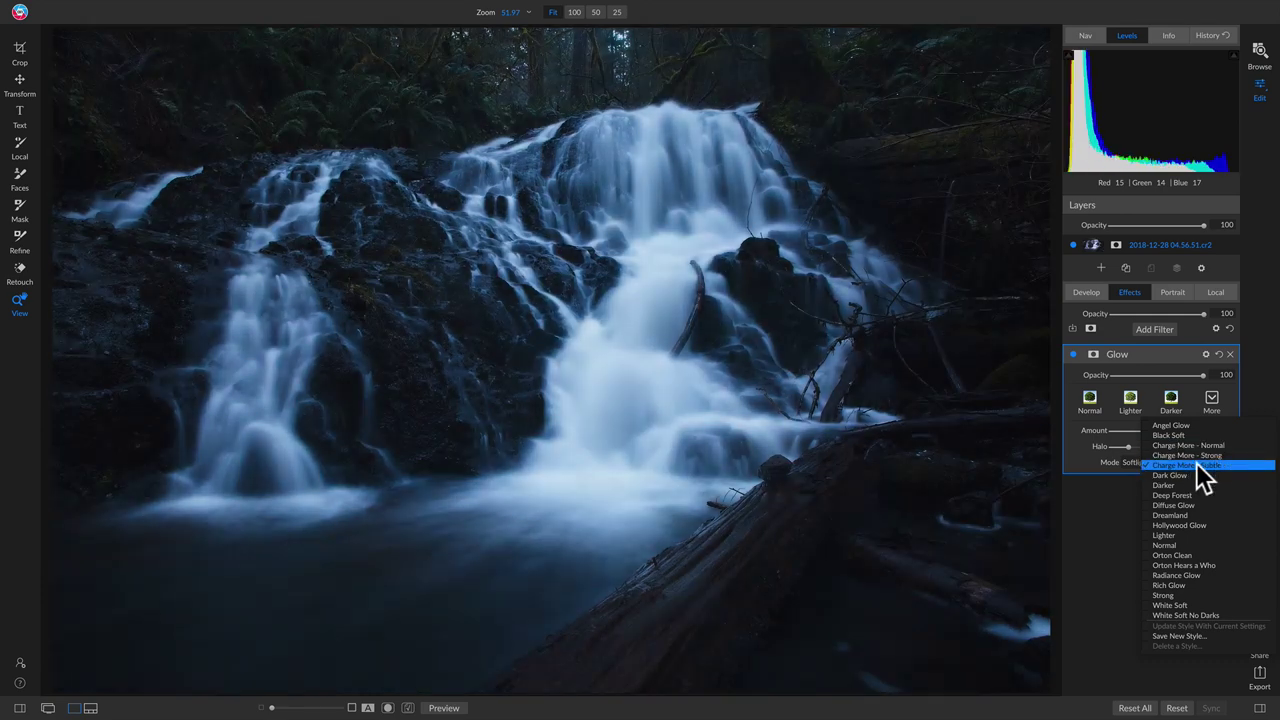
{"action": "left_click", "coordinate": [1185, 464]}
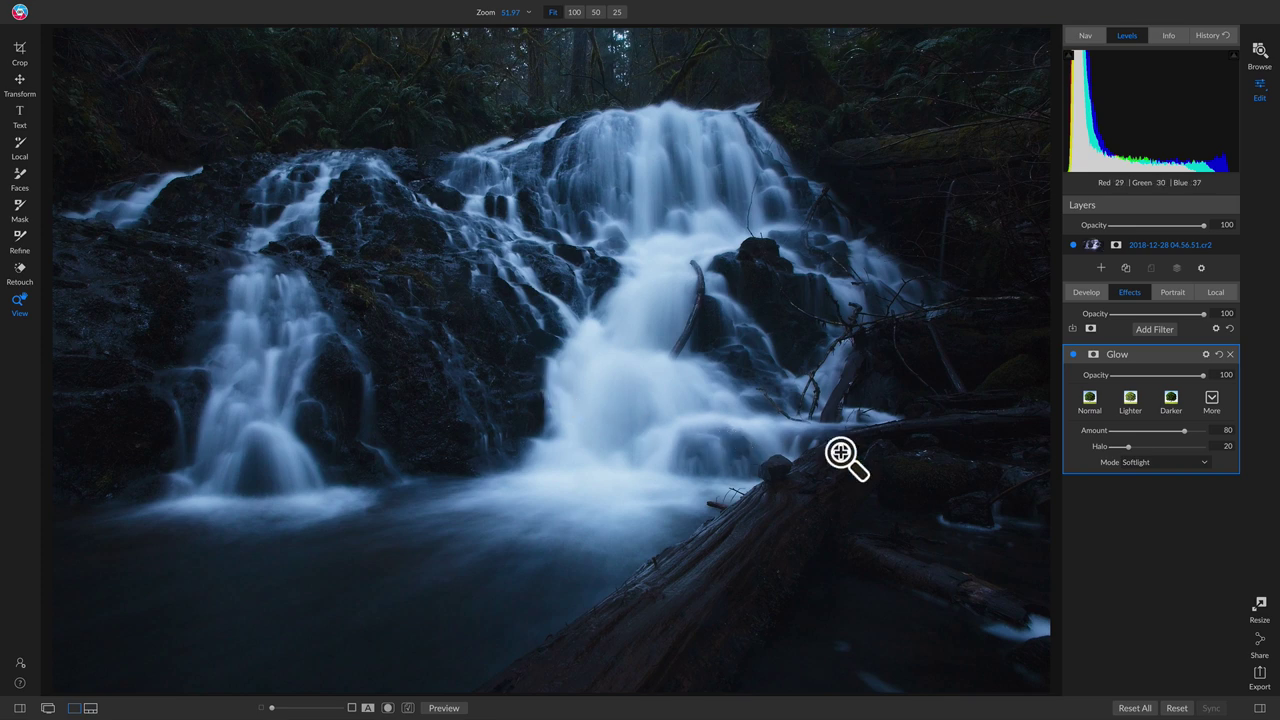
{"action": "left_click", "coordinate": [1091, 354]}
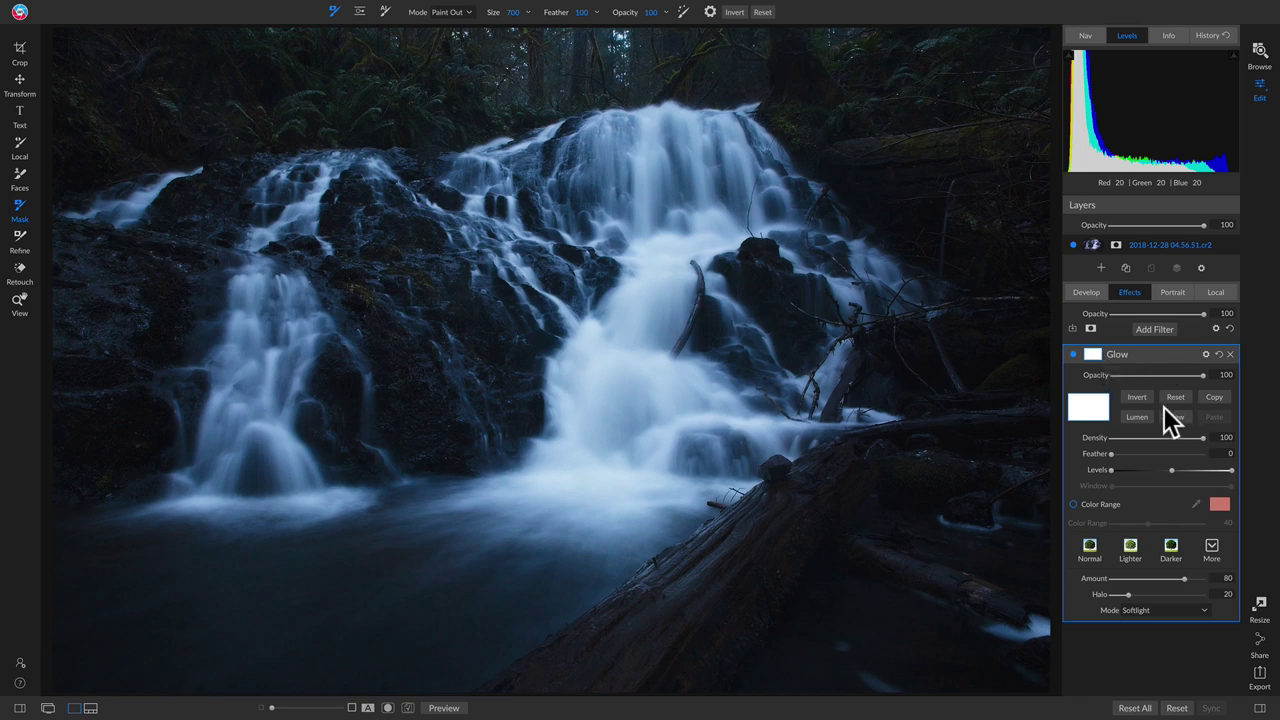
Switch the Glow mask to Lumen, compare Glow on and off, and view the mask in grayscale.
{"action": "left_click", "coordinate": [1134, 416]}
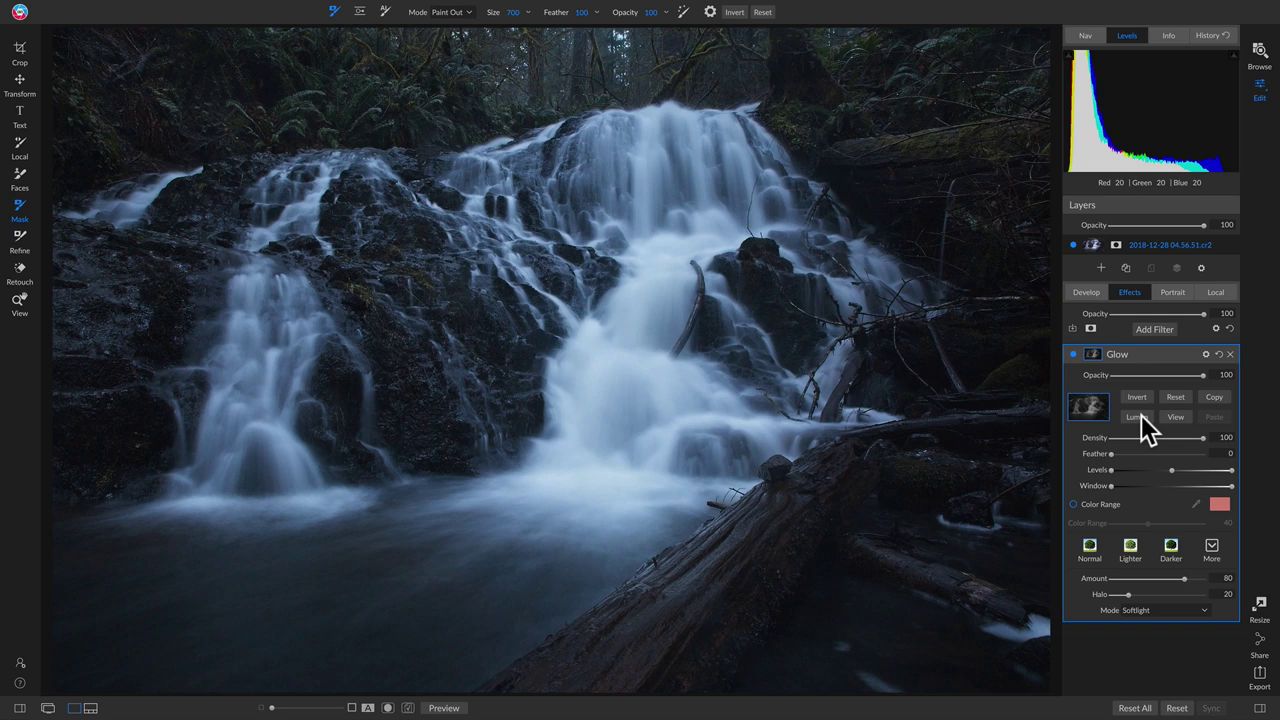
{"action": "left_click", "coordinate": [1073, 354]}
{"action": "left_click", "coordinate": [1073, 354]}
{"action": "left_click", "coordinate": [1072, 354]}
{"action": "left_click", "coordinate": [1072, 354]}
{"action": "left_click", "coordinate": [1175, 417]}
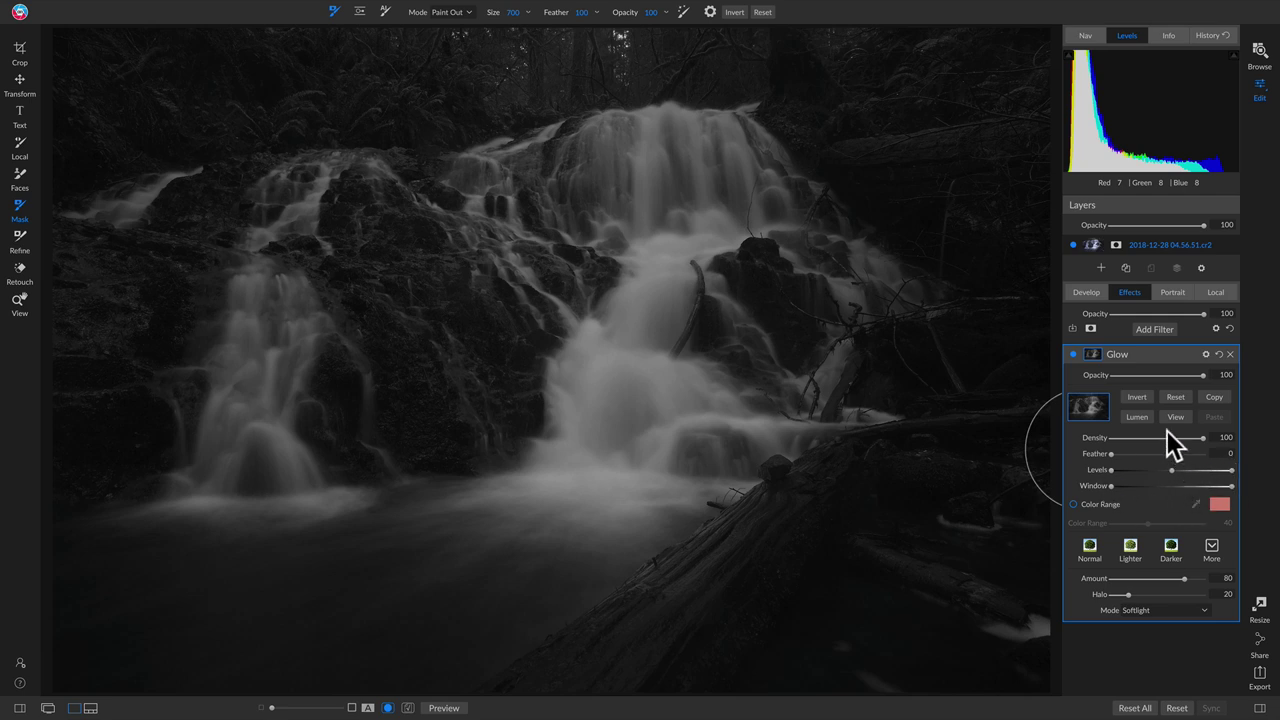
Invert the Glow mask and start narrowing its Levels toward the brightest tones.
{"action": "left_click", "coordinate": [1145, 396]}
{"action": "left_click", "coordinate": [1111, 470]}
{"action": "mouse_move", "coordinate": [1110, 470]}
{"action": "left_mouse_down"}
{"action": "mouse_move", "coordinate": [1133, 470]}
{"action": "mouse_move", "coordinate": [1090, 474]}
{"action": "left_mouse_up"}
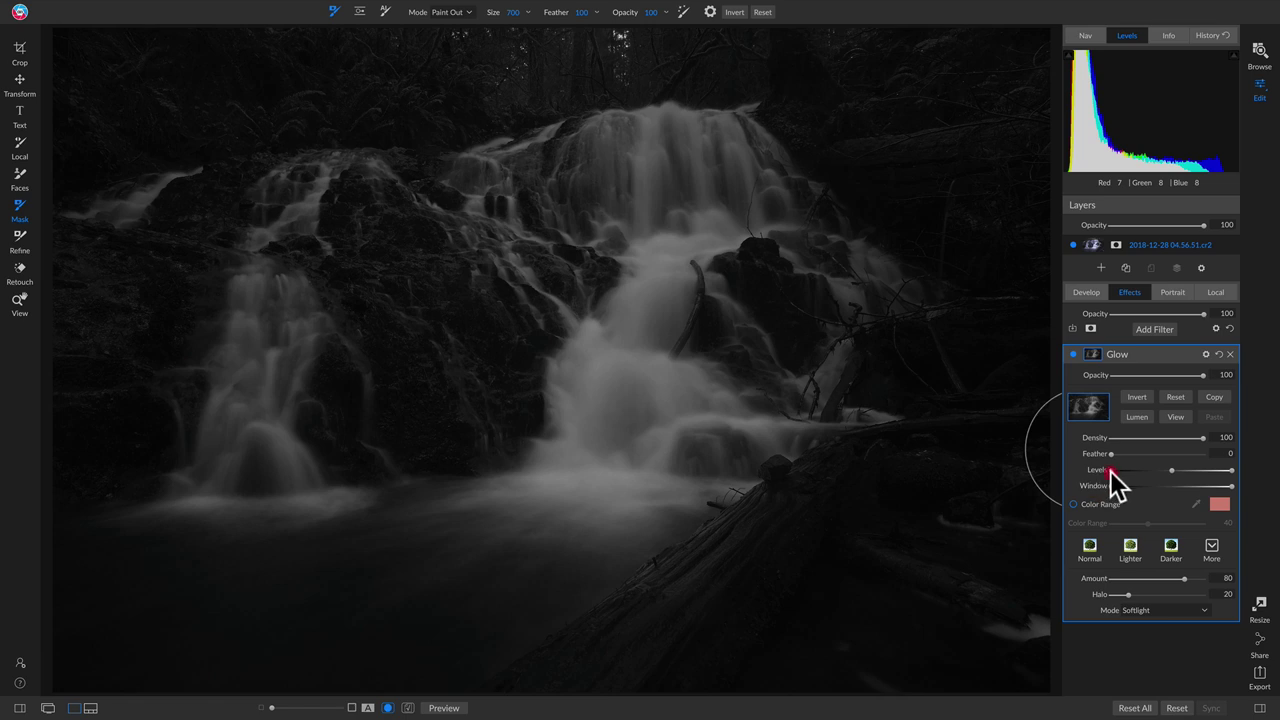
{"action": "mouse_move", "coordinate": [1110, 471]}
{"action": "left_mouse_down"}
{"action": "mouse_move", "coordinate": [1134, 472]}
{"action": "mouse_move", "coordinate": [1109, 470]}
{"action": "left_mouse_up"}
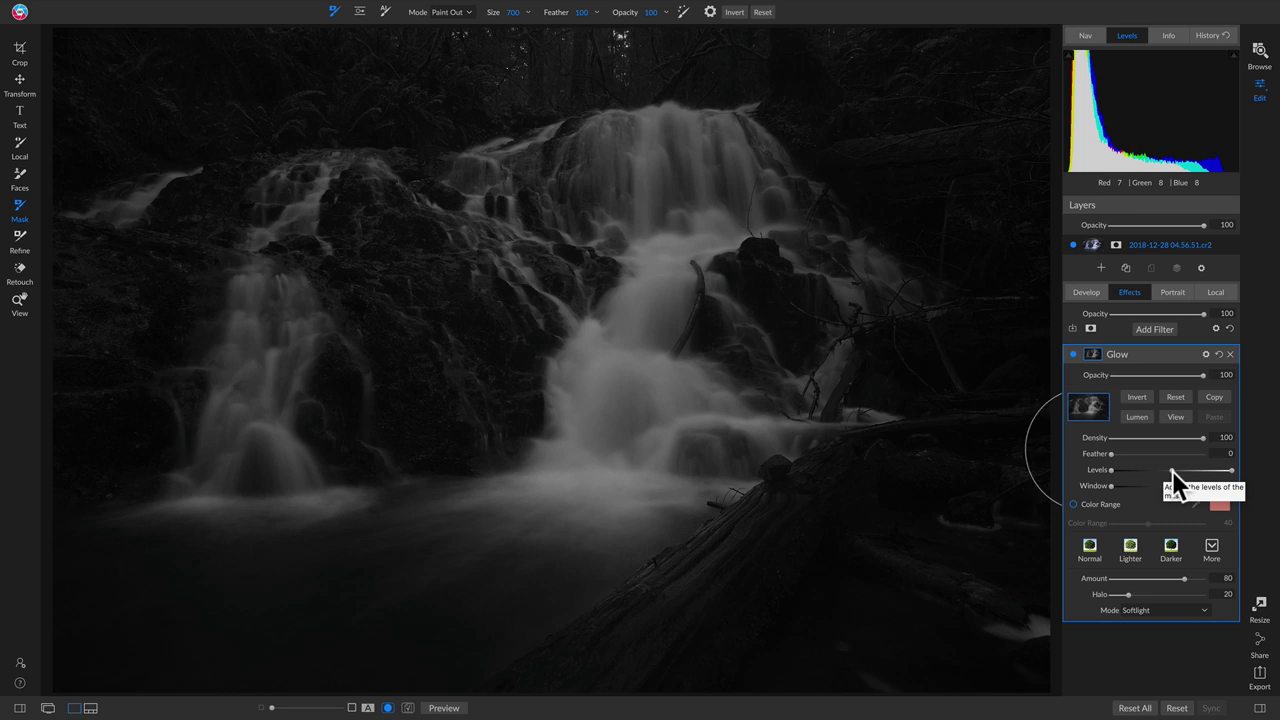
{"action": "left_click_drag", "start_coordinate": [1172, 470], "coordinate": [1187, 471]}
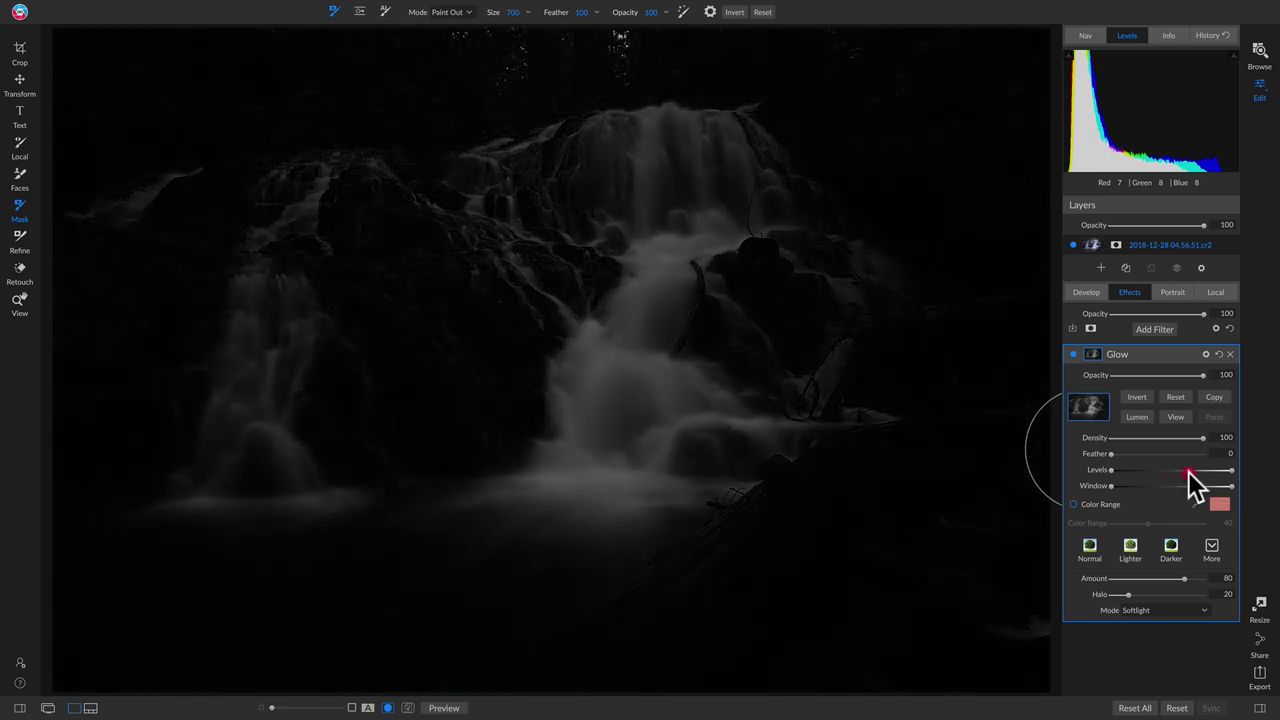
{"action": "left_click_drag", "start_coordinate": [1188, 471], "coordinate": [1151, 473]}
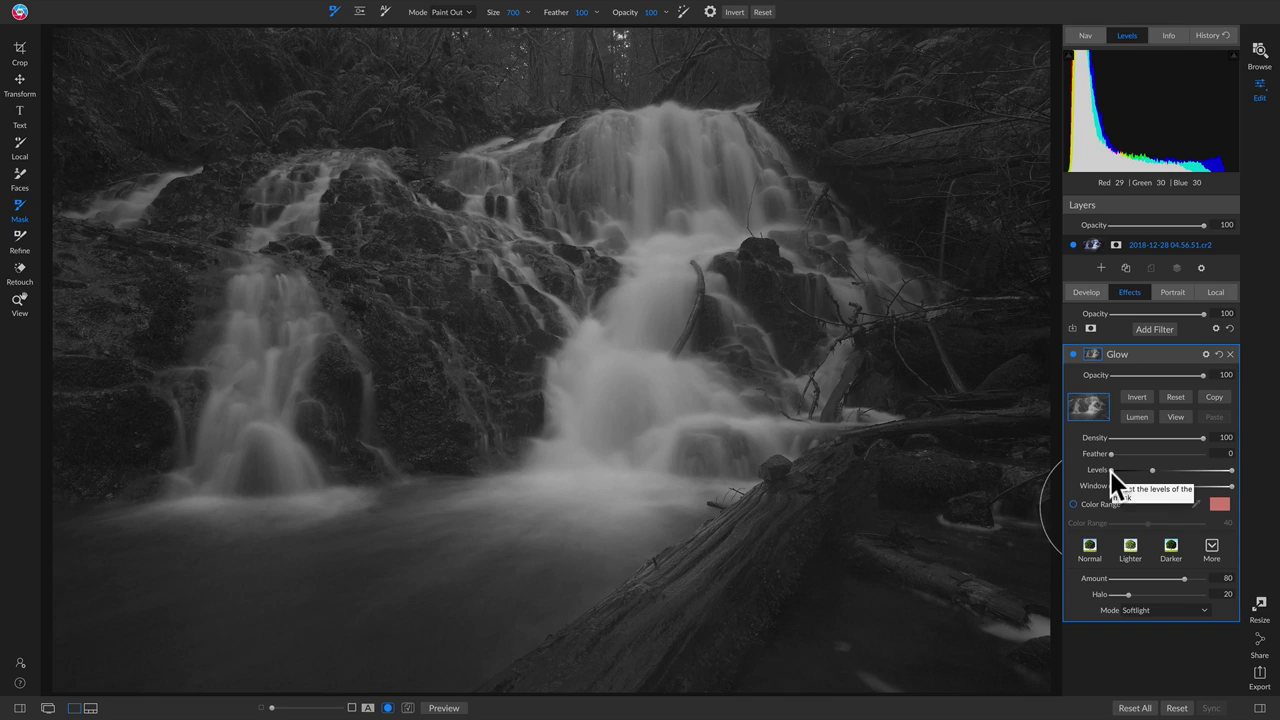
Adjust the dark and upper Levels handles until only the falling water stays white, then hide the mask.
{"action": "left_click_drag", "start_coordinate": [1110, 470], "coordinate": [1155, 474]}
{"action": "left_click_drag", "start_coordinate": [1111, 471], "coordinate": [1119, 471]}
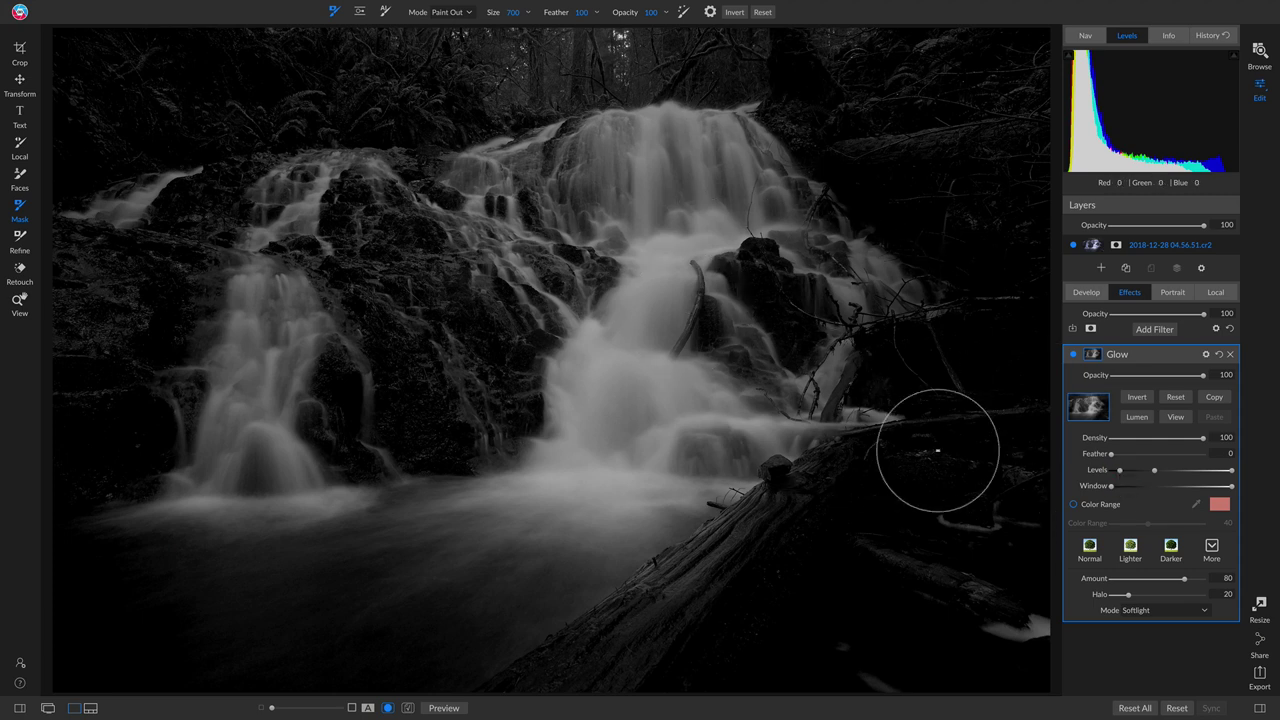
{"action": "left_click_drag", "start_coordinate": [1121, 472], "coordinate": [1128, 474]}
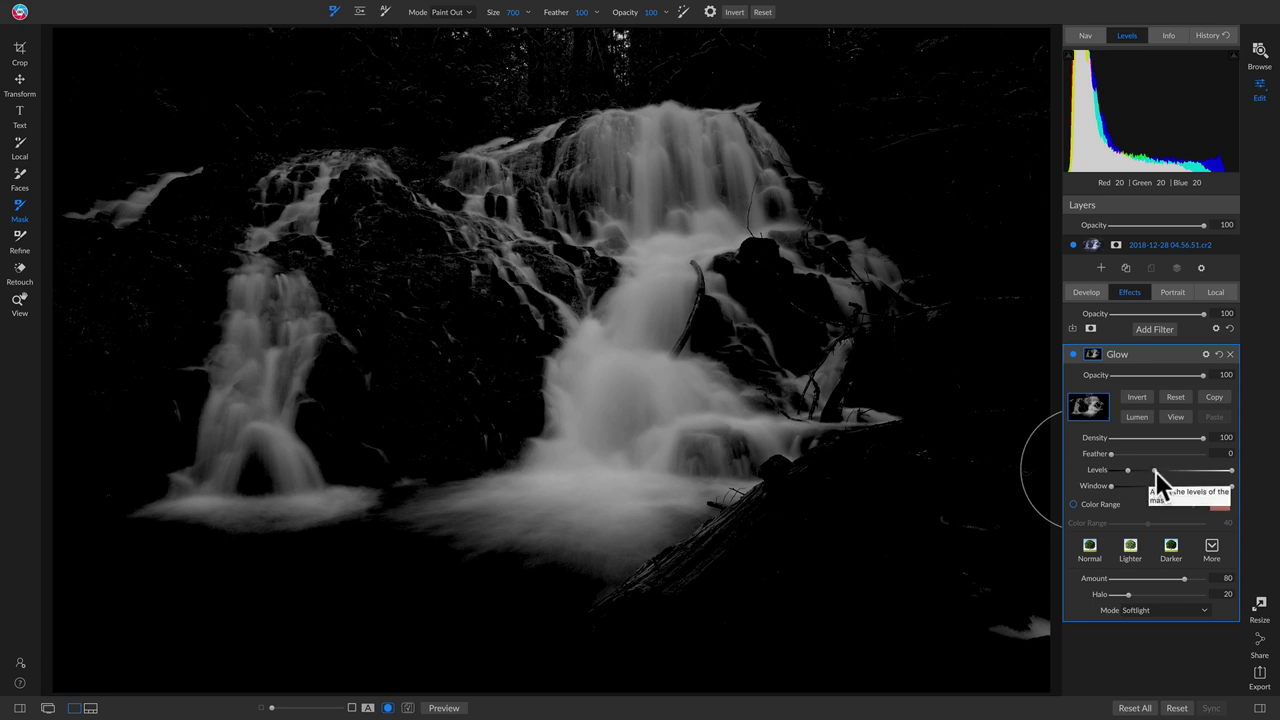
{"action": "left_click_drag", "start_coordinate": [1154, 471], "coordinate": [1136, 474]}
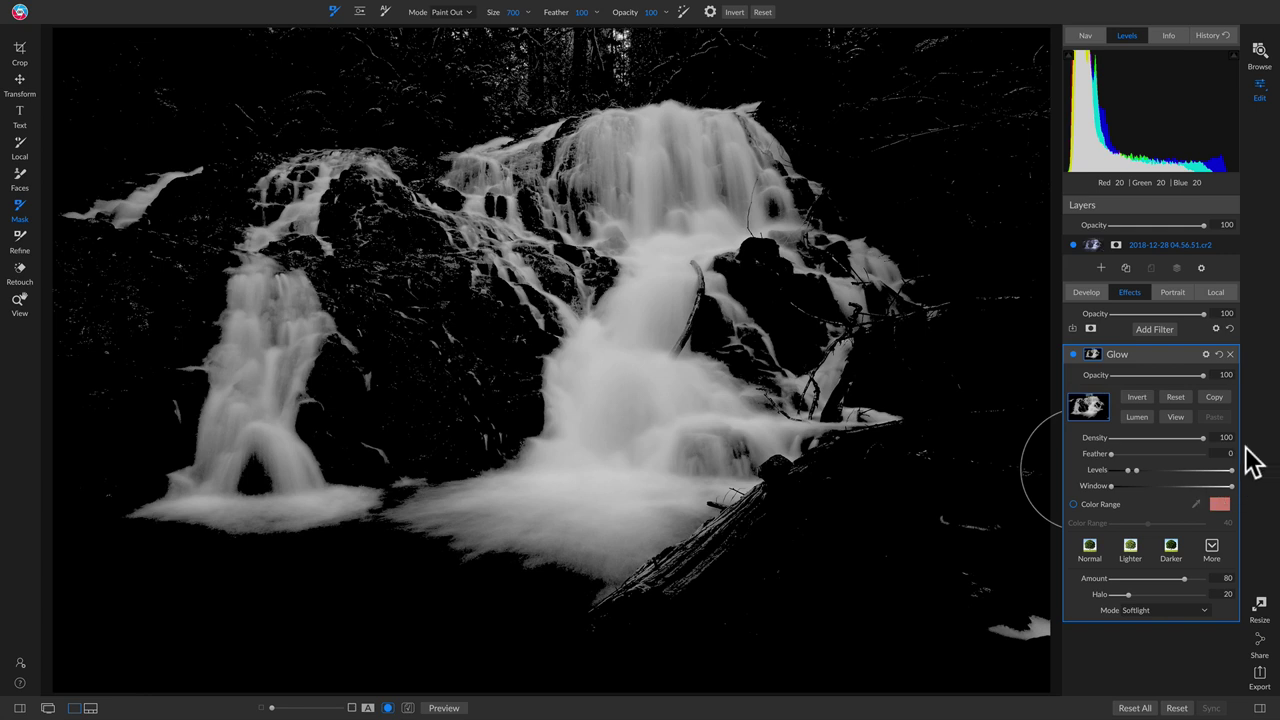
{"action": "left_click", "coordinate": [1230, 472]}
{"action": "left_click_drag", "start_coordinate": [1230, 472], "coordinate": [1147, 474]}
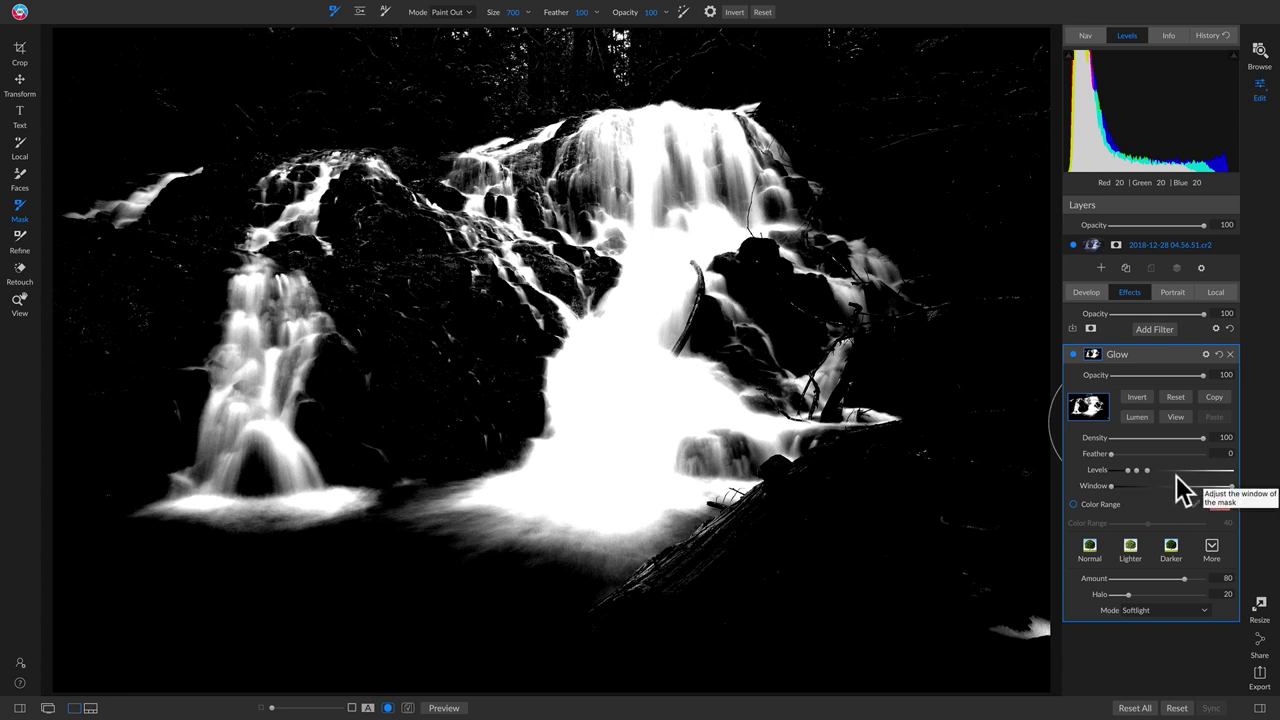
{"action": "mouse_move", "coordinate": [1147, 470]}
{"action": "left_mouse_down"}
{"action": "mouse_move", "coordinate": [1247, 468]}
{"action": "mouse_move", "coordinate": [1139, 478]}
{"action": "left_mouse_up"}
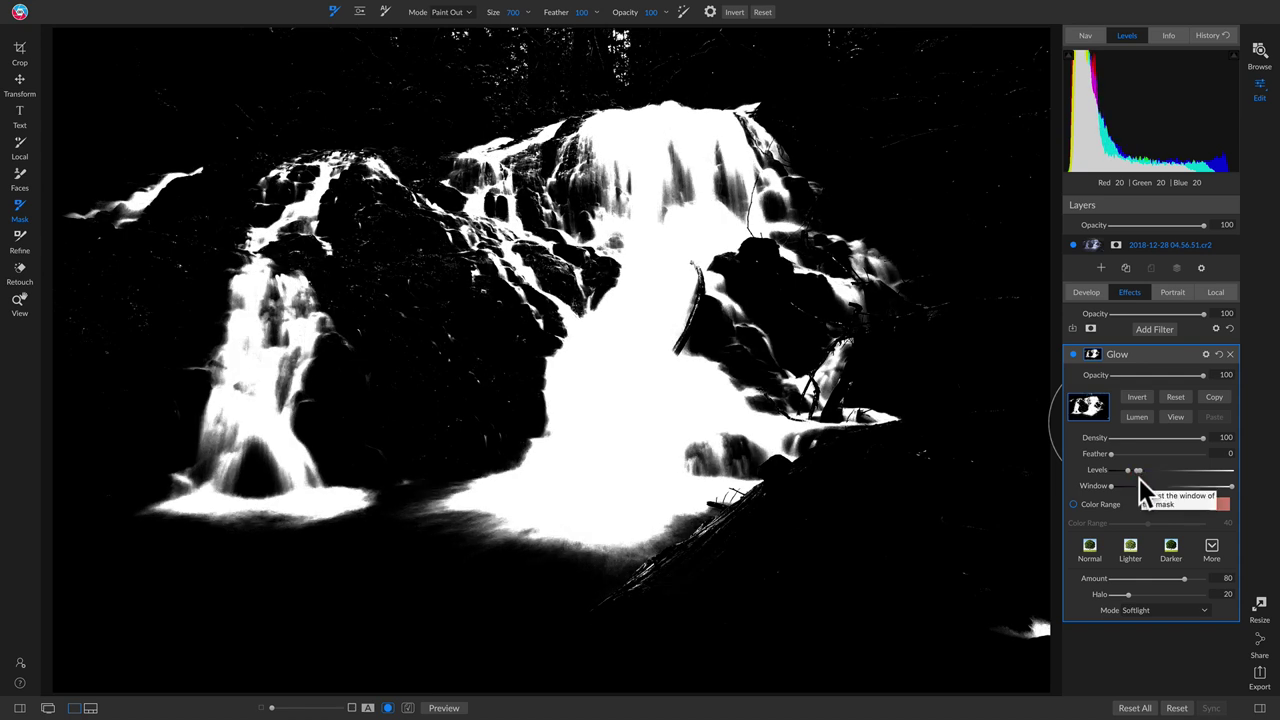
{"action": "left_click", "coordinate": [1176, 414]}
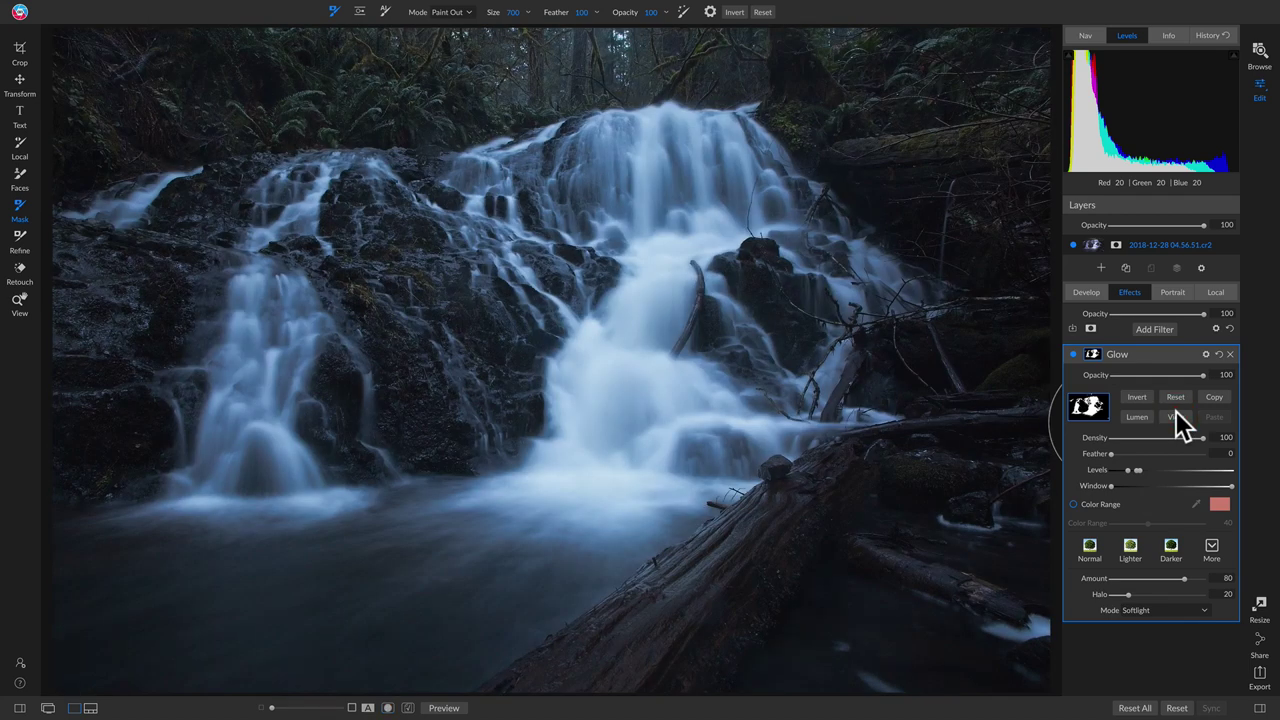
Compare the Glow on and off, then erase the grey mask patches in the pool below the rocks.
{"action": "left_click", "coordinate": [1072, 354]}
{"action": "left_click", "coordinate": [1072, 354]}
{"action": "left_click", "coordinate": [1072, 354]}
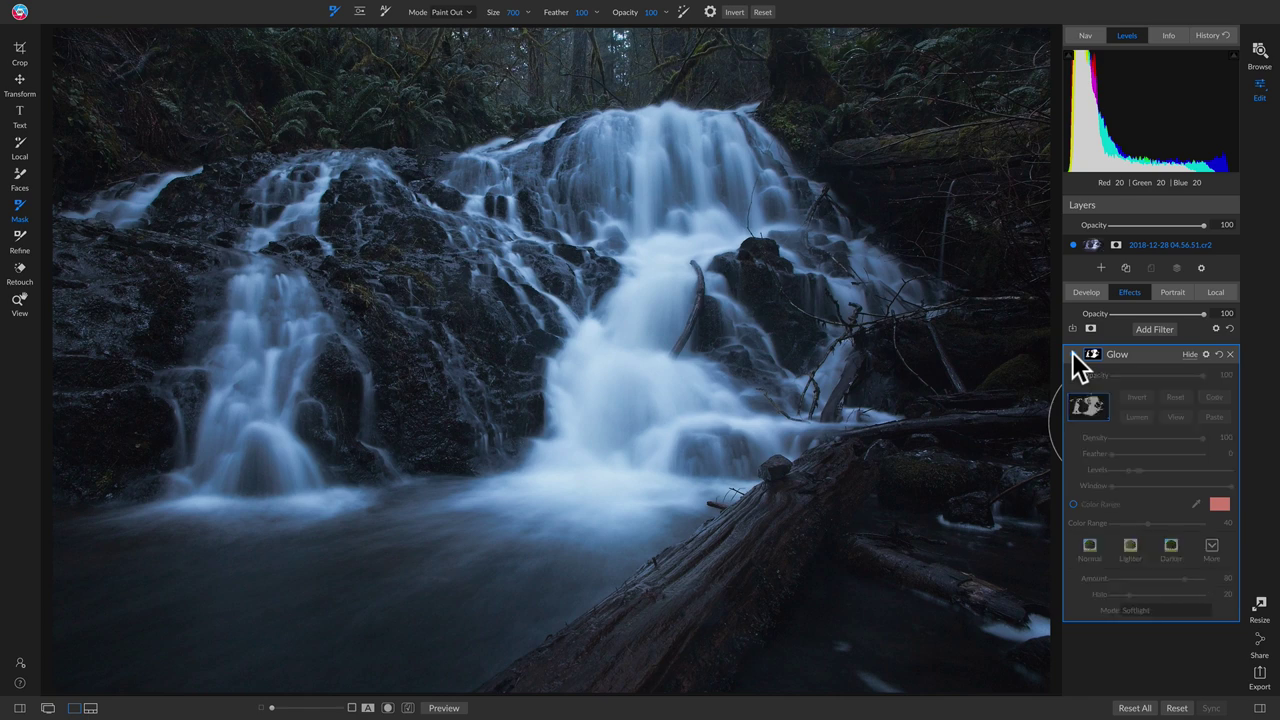
{"action": "left_click", "coordinate": [1072, 354]}
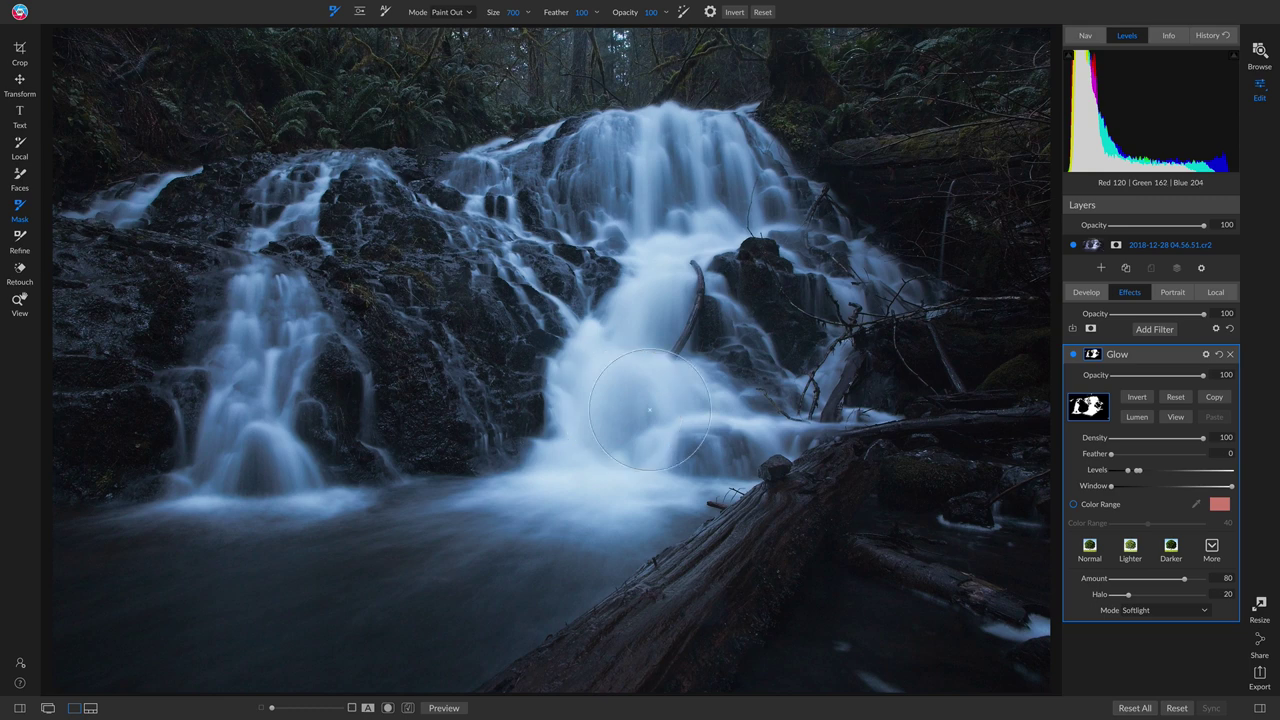
{"action": "left_click", "coordinate": [1074, 355]}
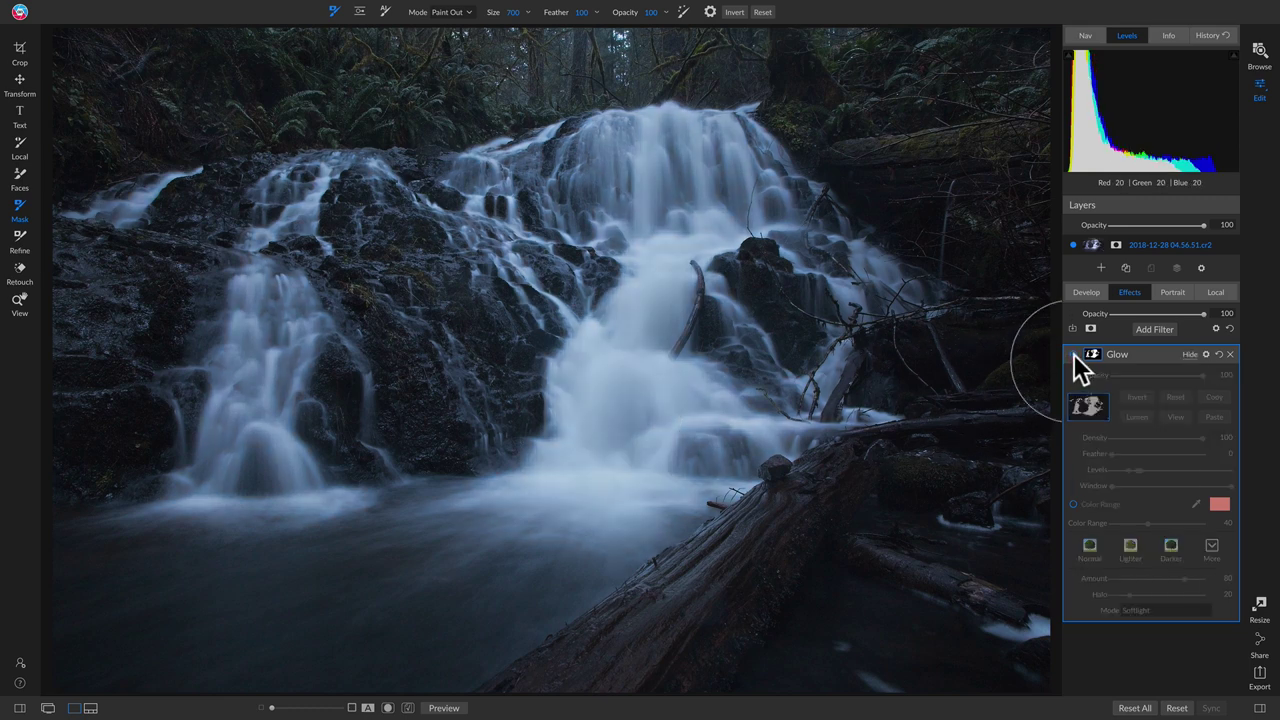
{"action": "left_click", "coordinate": [1074, 355]}
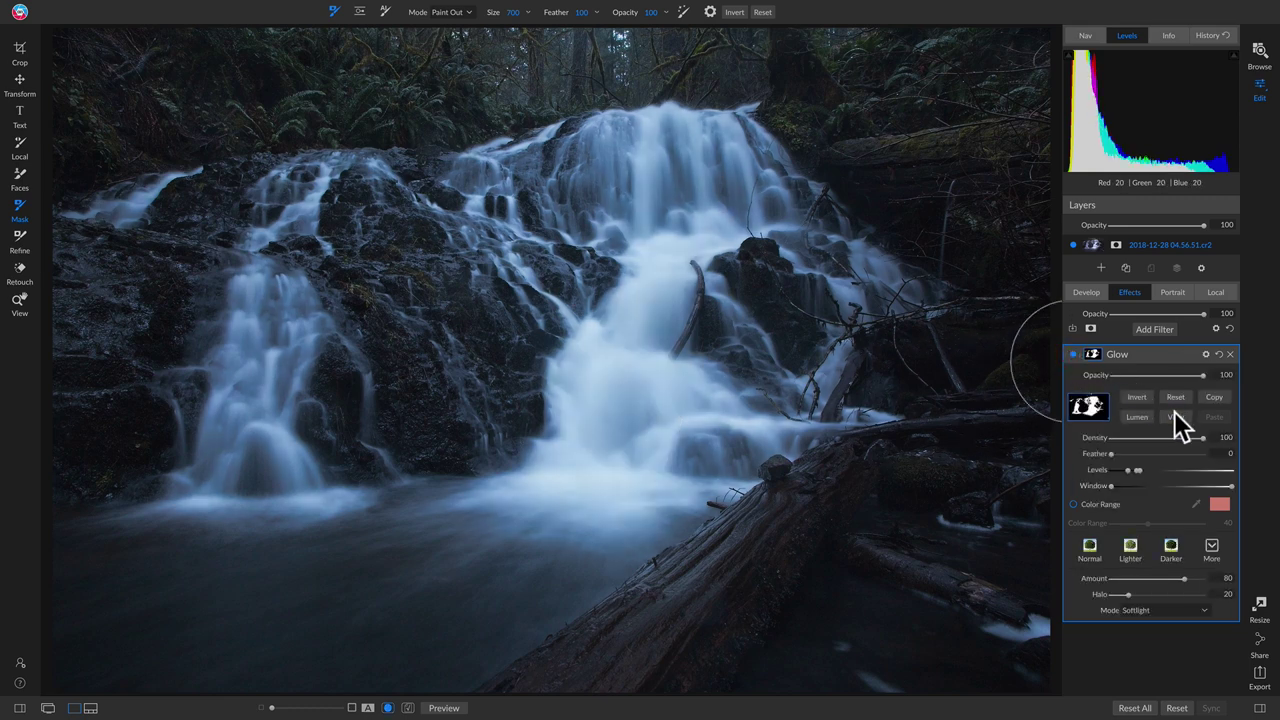
{"action": "left_click", "coordinate": [1174, 411]}
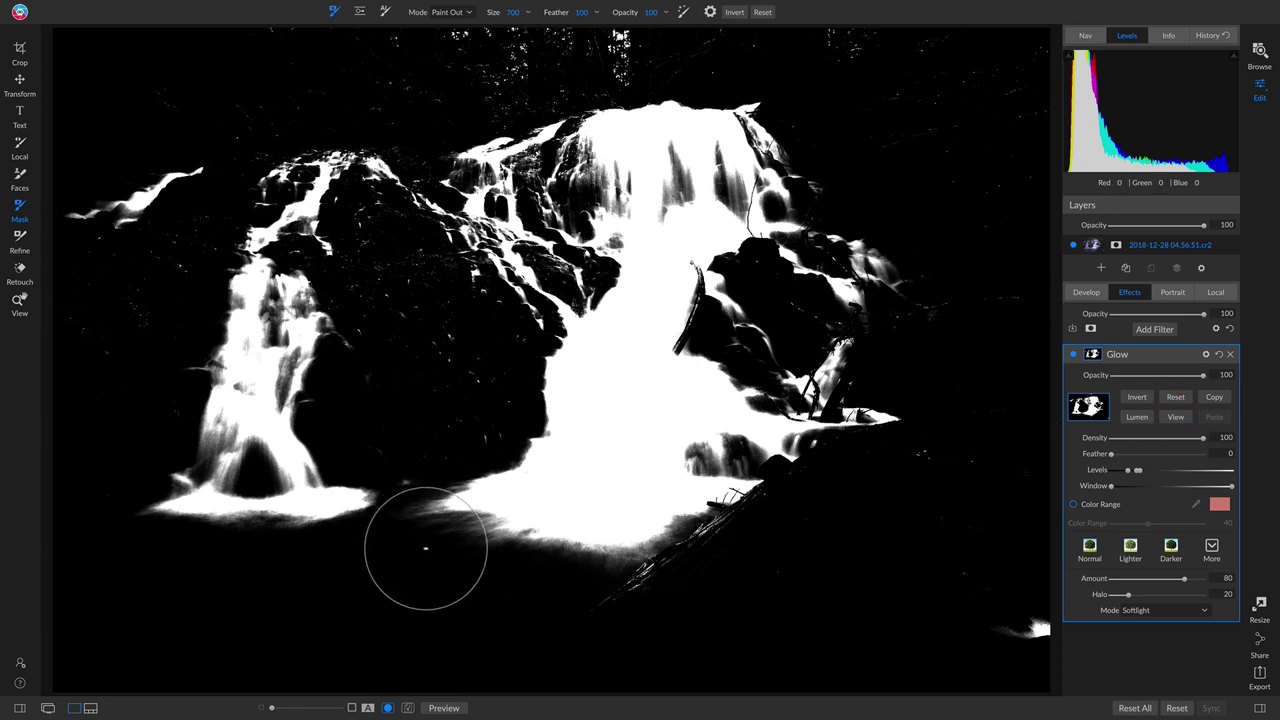
{"action": "mouse_move", "coordinate": [423, 549]}
{"action": "left_mouse_down"}
{"action": "mouse_move", "coordinate": [500, 543]}
{"action": "mouse_move", "coordinate": [351, 563]}
{"action": "left_mouse_up"}
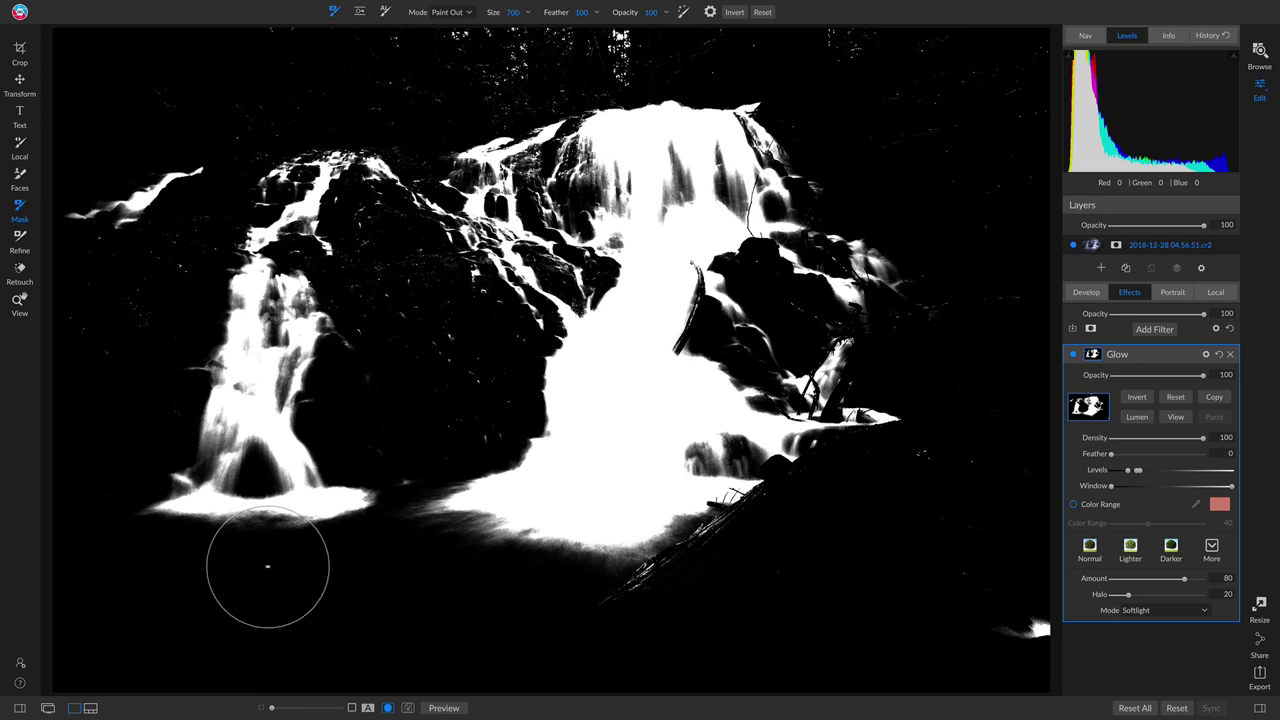
Switch the brush to Paint In and paint the lower-left pool into the Glow mask.
{"action": "key", "text": "alt"}
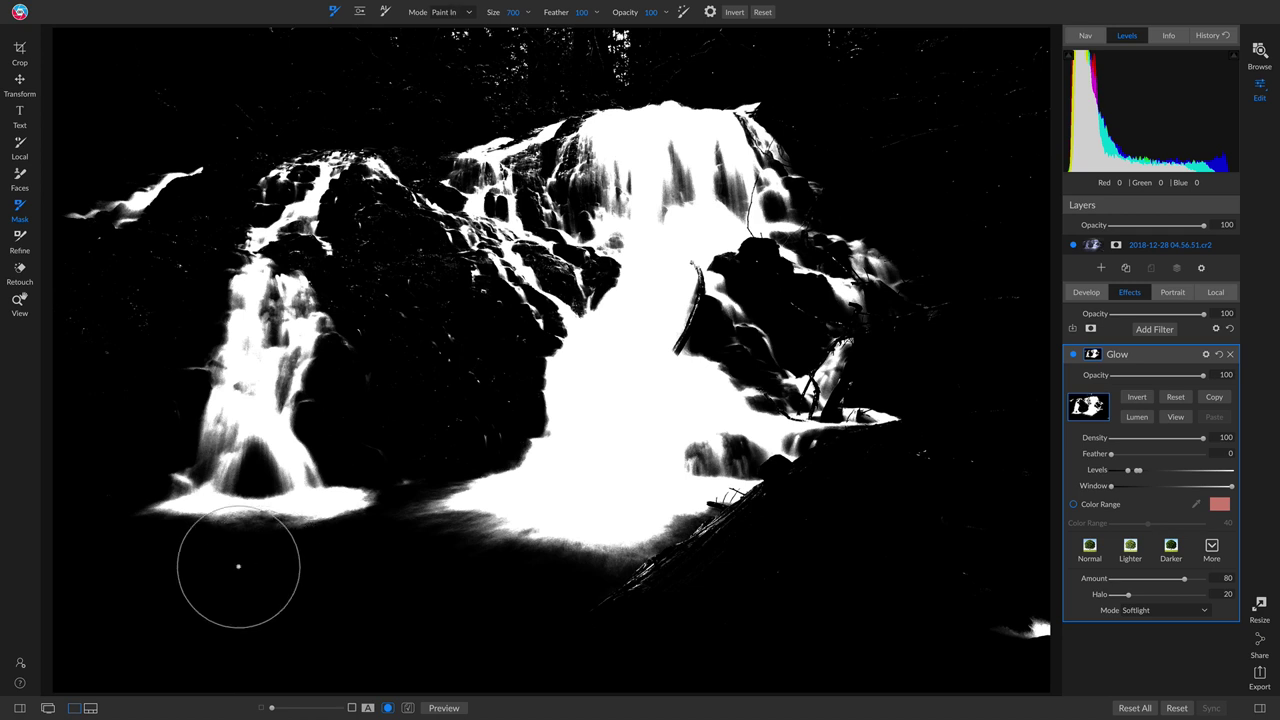
{"action": "mouse_move", "coordinate": [91, 560]}
{"action": "left_mouse_down"}
{"action": "mouse_move", "coordinate": [585, 543]}
{"action": "mouse_move", "coordinate": [419, 576]}
{"action": "mouse_move", "coordinate": [50, 589]}
{"action": "mouse_move", "coordinate": [50, 600]}
{"action": "mouse_move", "coordinate": [188, 616]}
{"action": "mouse_move", "coordinate": [378, 606]}
{"action": "mouse_move", "coordinate": [155, 636]}
{"action": "mouse_move", "coordinate": [311, 594]}
{"action": "left_mouse_up"}
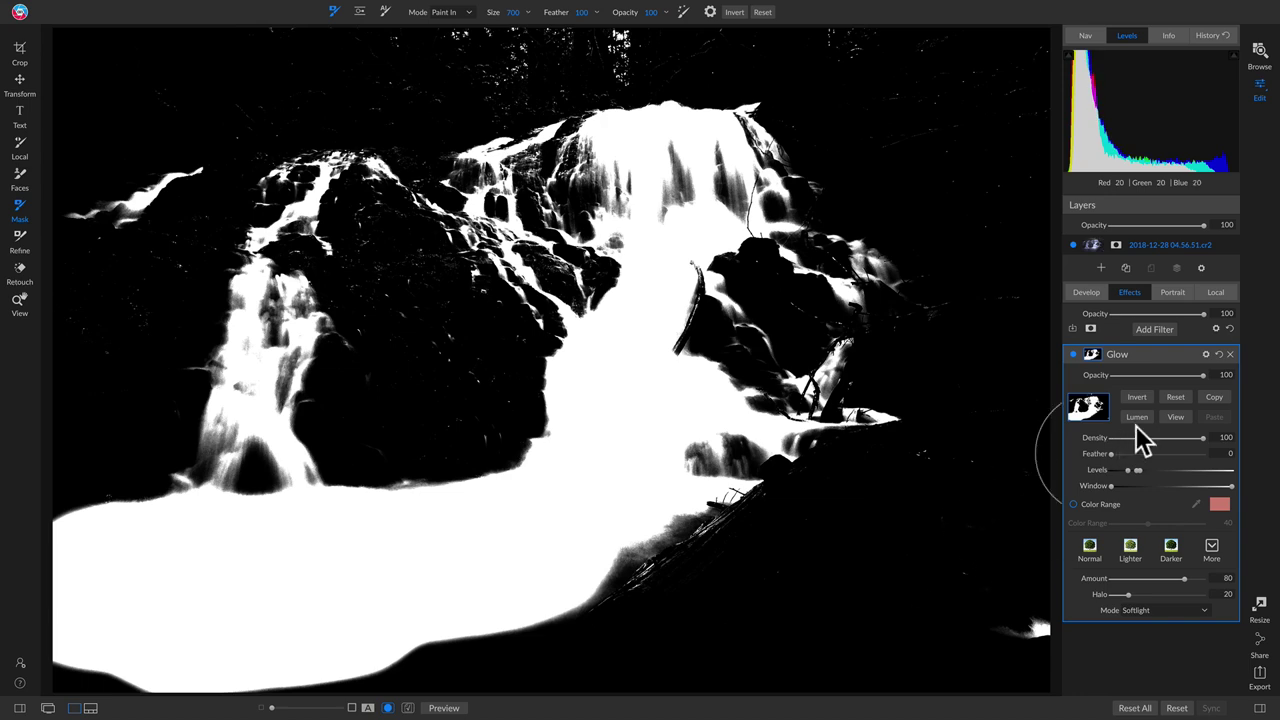
Paint the Glow over the water and across the pool to the left edge, comparing it on and off.
{"action": "left_click", "coordinate": [1177, 416]}
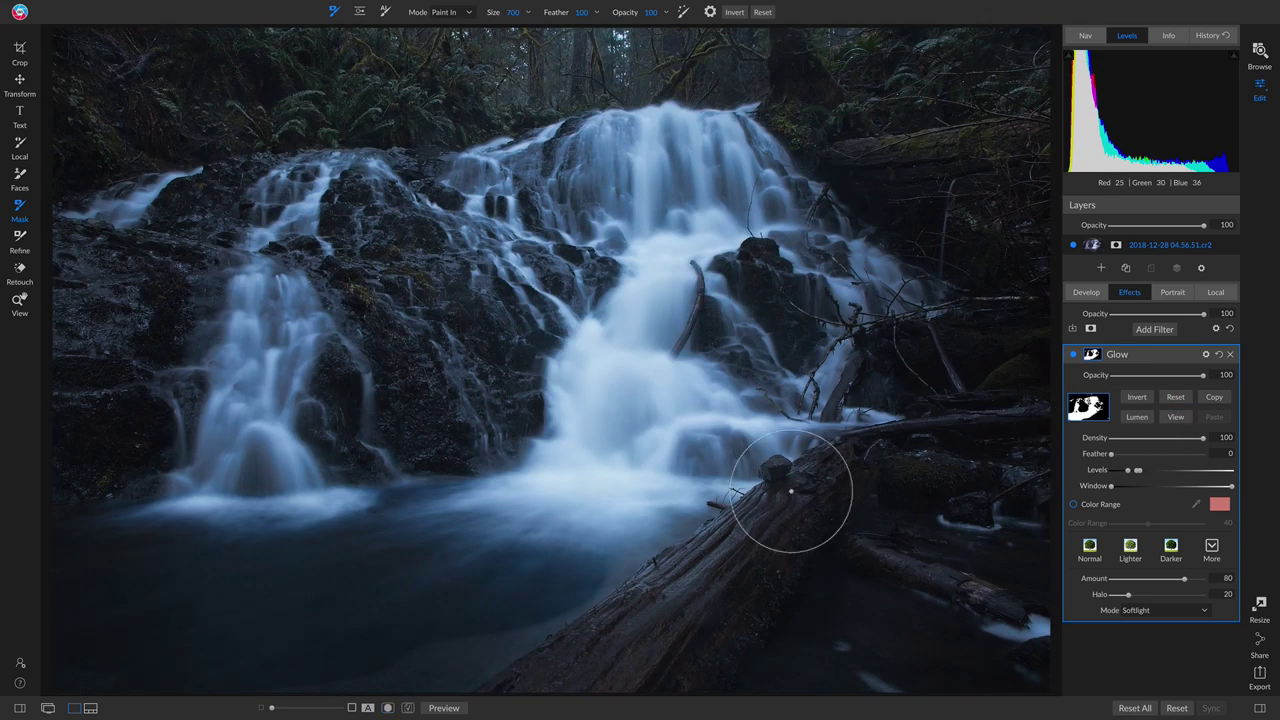
{"action": "mouse_move", "coordinate": [620, 500]}
{"action": "left_mouse_down"}
{"action": "mouse_move", "coordinate": [308, 690]}
{"action": "mouse_move", "coordinate": [434, 668]}
{"action": "mouse_move", "coordinate": [517, 631]}
{"action": "mouse_move", "coordinate": [573, 573]}
{"action": "mouse_move", "coordinate": [654, 535]}
{"action": "mouse_move", "coordinate": [691, 494]}
{"action": "mouse_move", "coordinate": [628, 545]}
{"action": "left_mouse_up"}
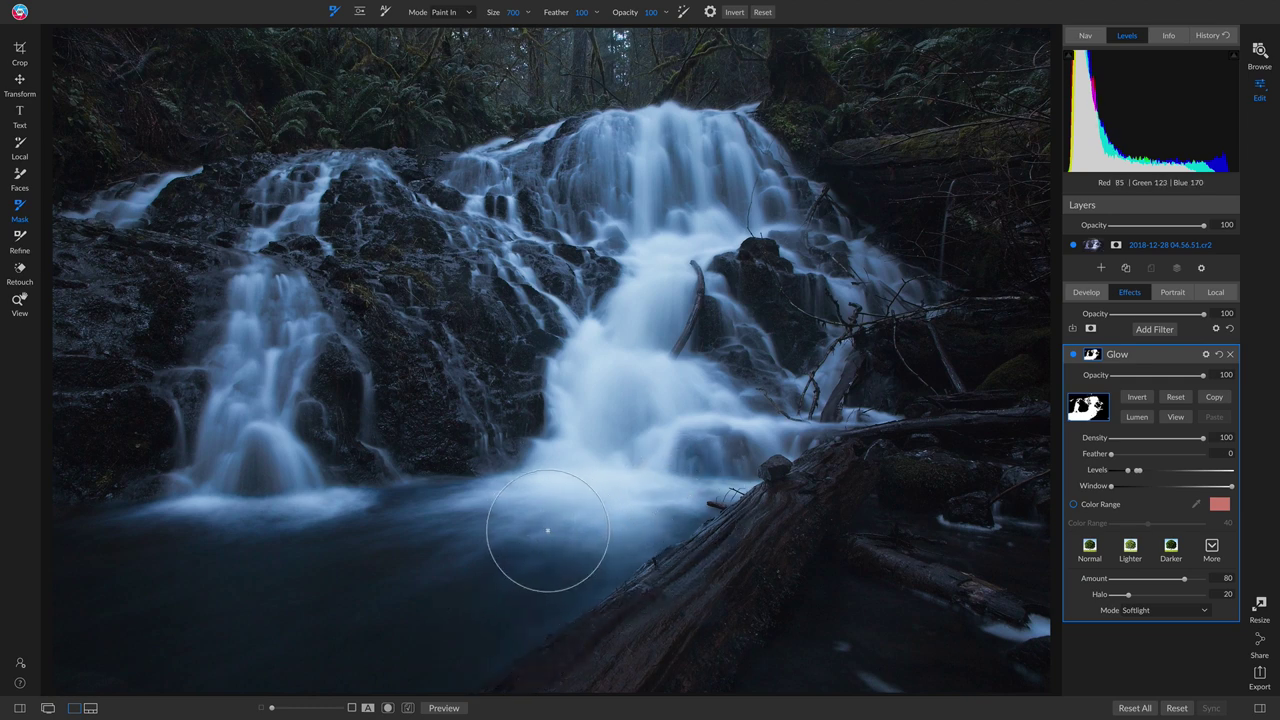
{"action": "mouse_move", "coordinate": [439, 622]}
{"action": "left_mouse_down"}
{"action": "mouse_move", "coordinate": [472, 600]}
{"action": "mouse_move", "coordinate": [389, 655]}
{"action": "mouse_move", "coordinate": [469, 621]}
{"action": "mouse_move", "coordinate": [403, 649]}
{"action": "left_mouse_up"}
{"action": "mouse_move", "coordinate": [217, 661]}
{"action": "left_mouse_down"}
{"action": "mouse_move", "coordinate": [5, 671]}
{"action": "mouse_move", "coordinate": [271, 619]}
{"action": "mouse_move", "coordinate": [355, 627]}
{"action": "mouse_move", "coordinate": [458, 606]}
{"action": "mouse_move", "coordinate": [517, 583]}
{"action": "left_mouse_up"}
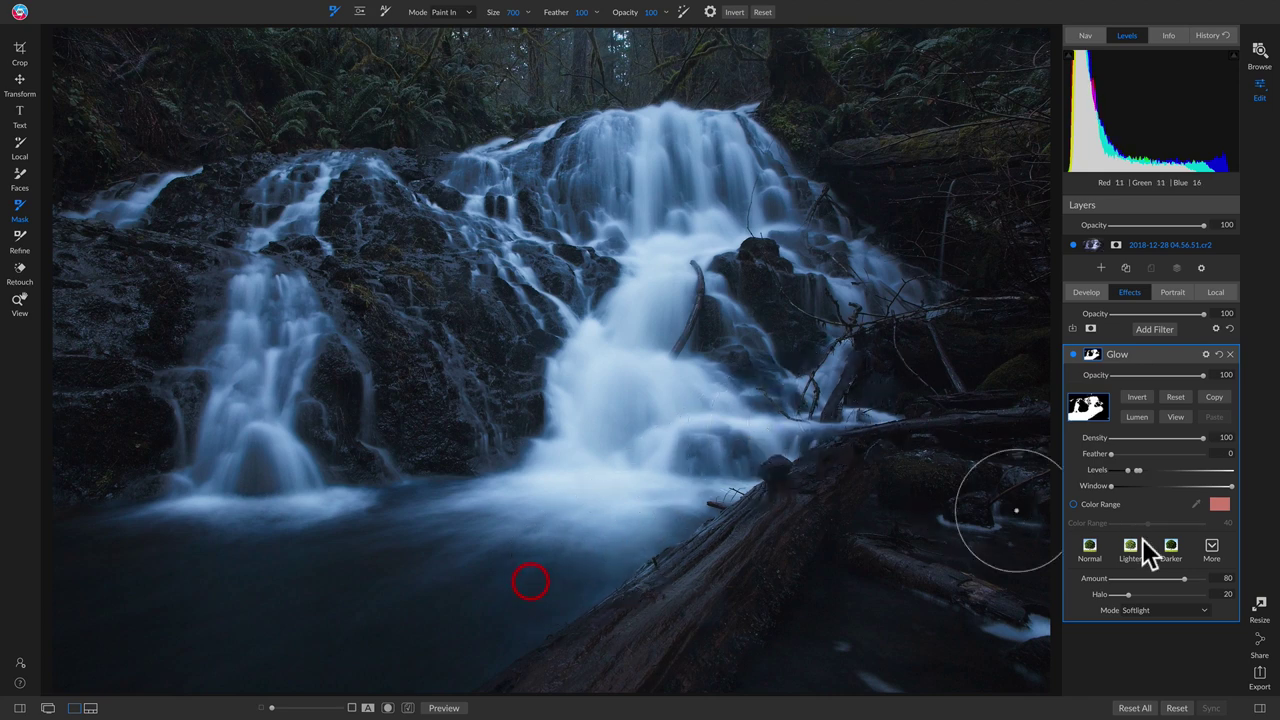
{"action": "left_click", "coordinate": [1070, 356]}
{"action": "left_click", "coordinate": [1070, 356]}
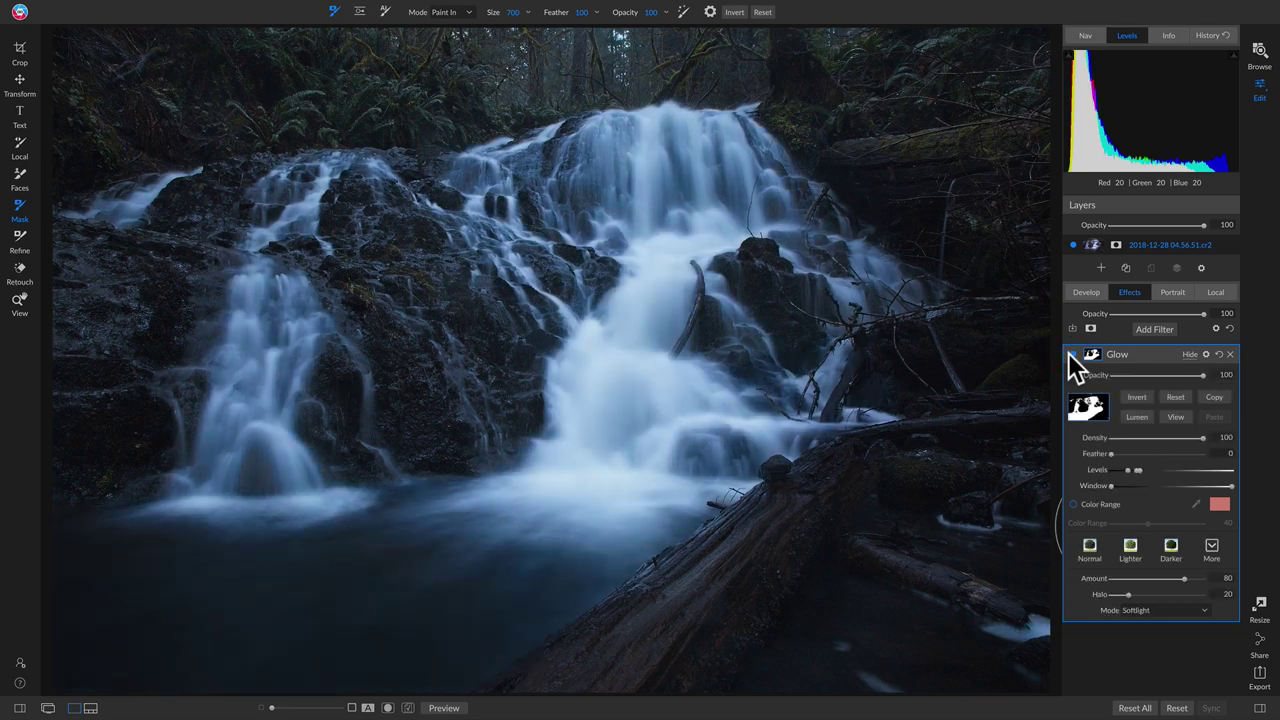
Copy the Glow mask and add a Color Enhancer filter with its mask settings shown.
{"action": "left_click", "coordinate": [1212, 398]}
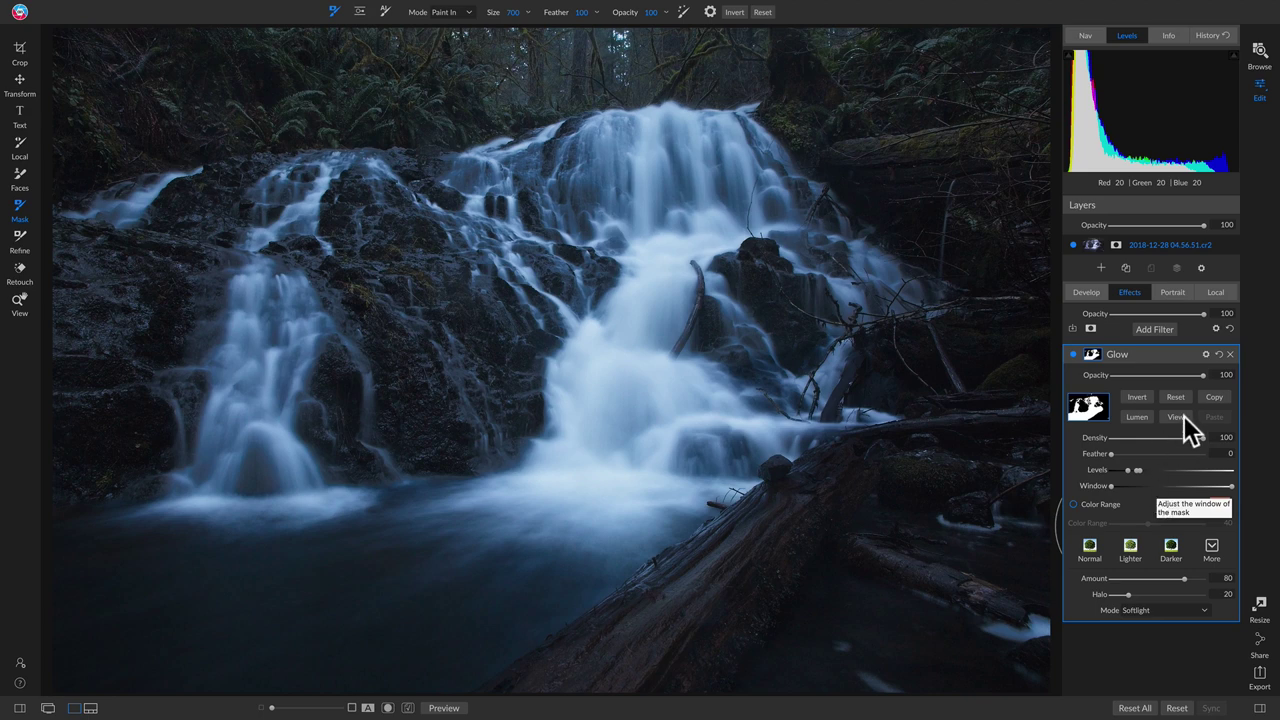
{"action": "left_click", "coordinate": [1214, 398]}
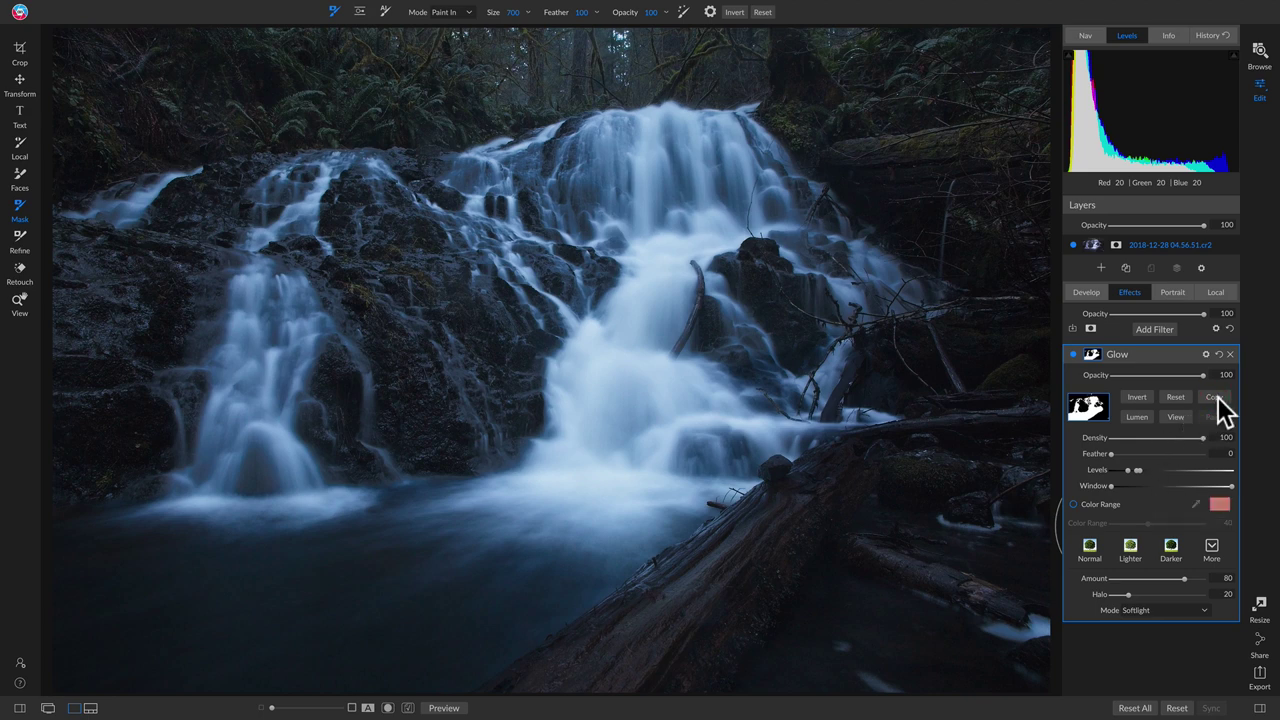
{"action": "left_click", "coordinate": [1158, 328]}
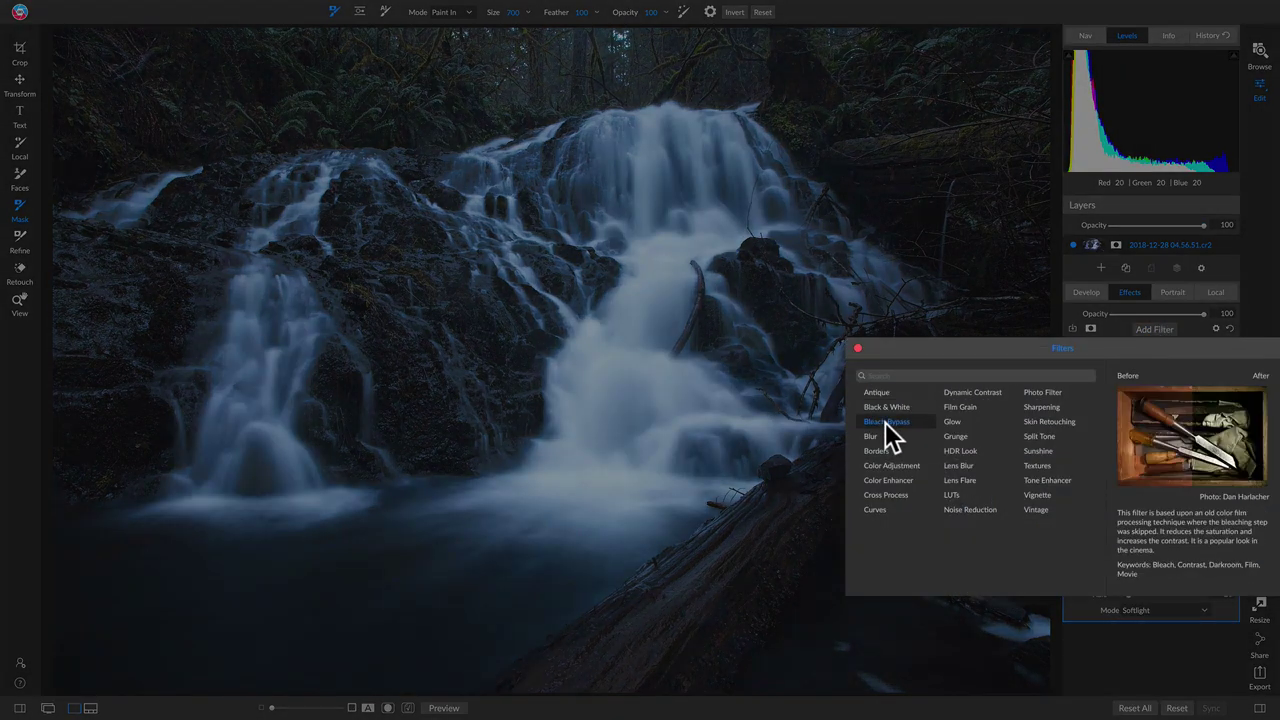
{"action": "left_click", "coordinate": [892, 481]}
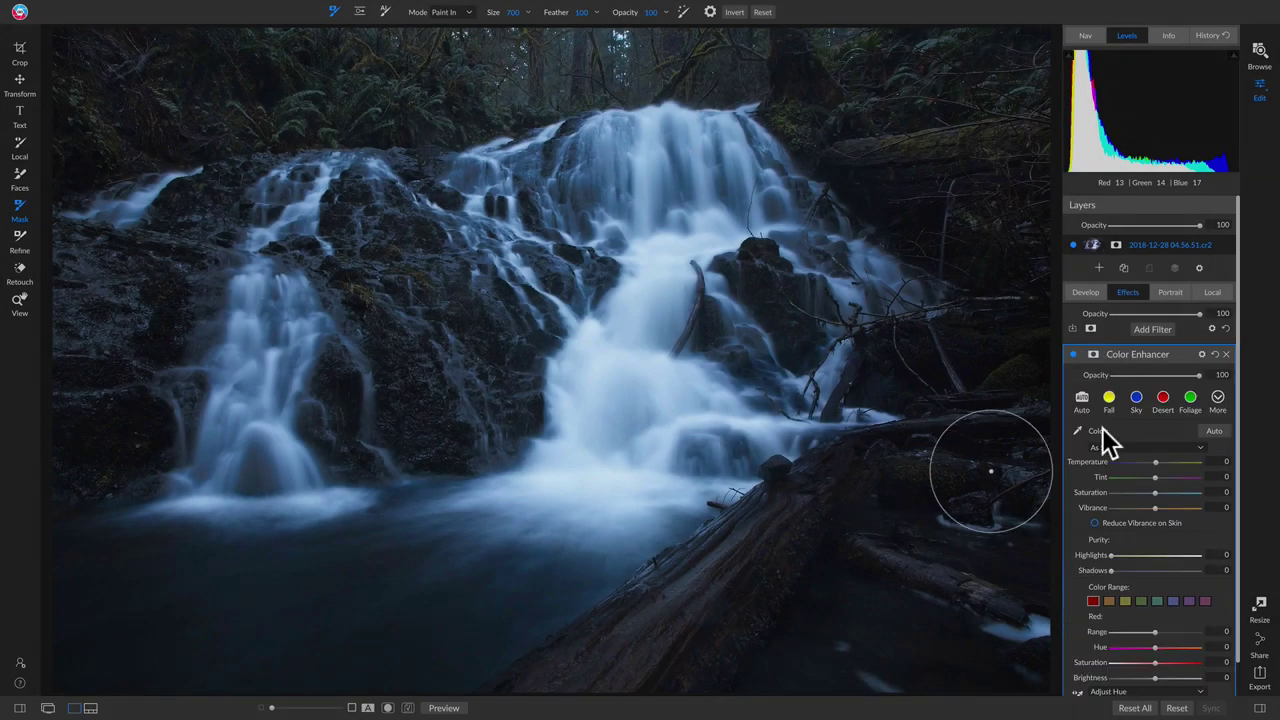
{"action": "left_click", "coordinate": [1093, 354]}
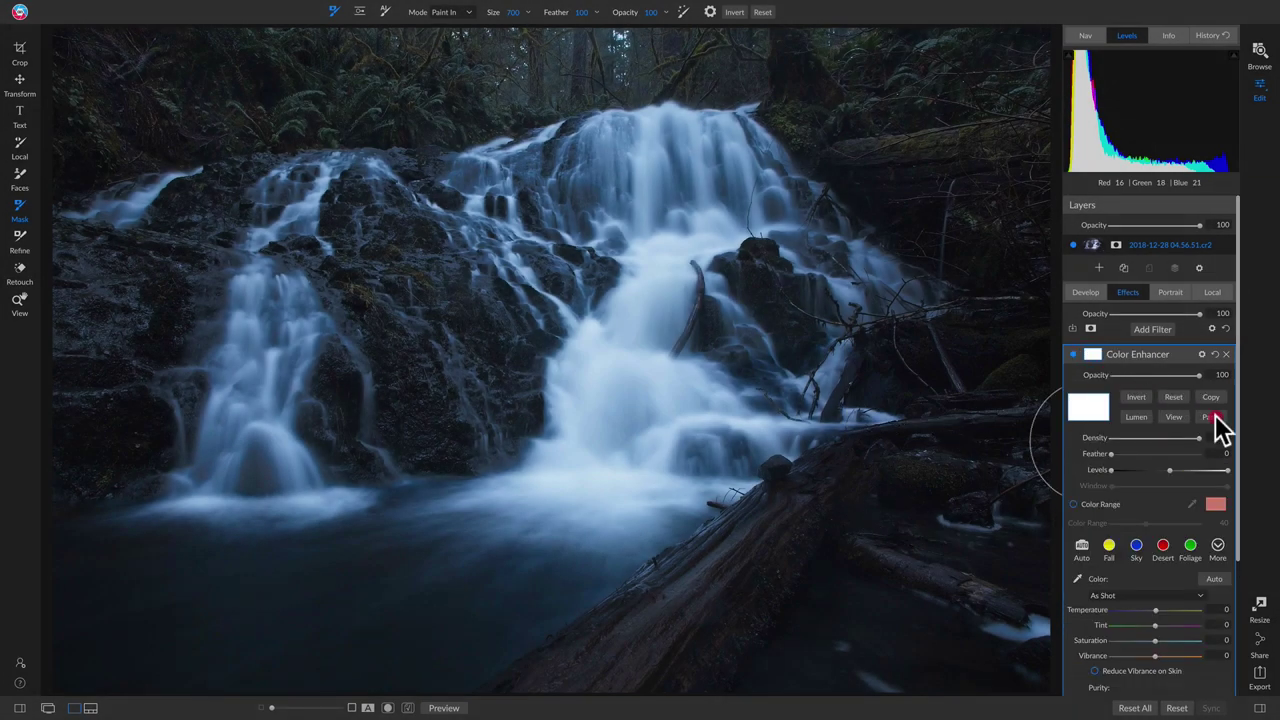
{"action": "left_click", "coordinate": [1211, 418]}
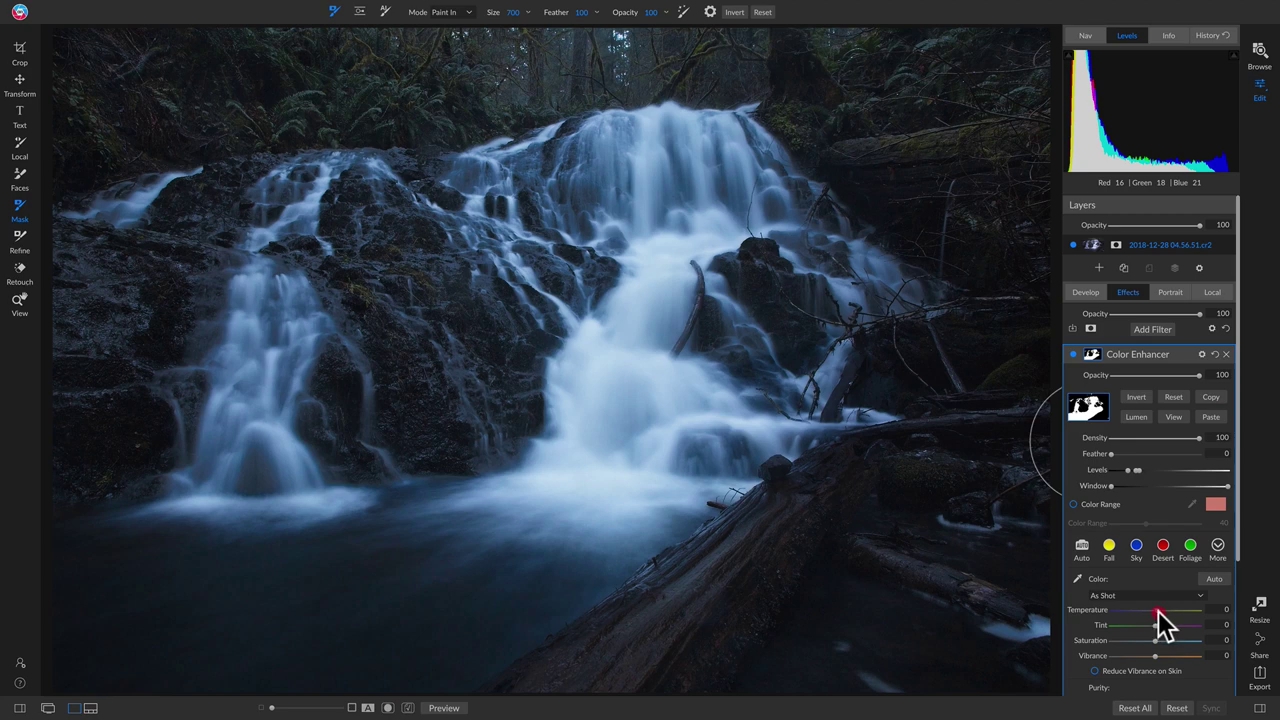
{"action": "left_click_drag", "start_coordinate": [1157, 610], "coordinate": [1140, 642]}
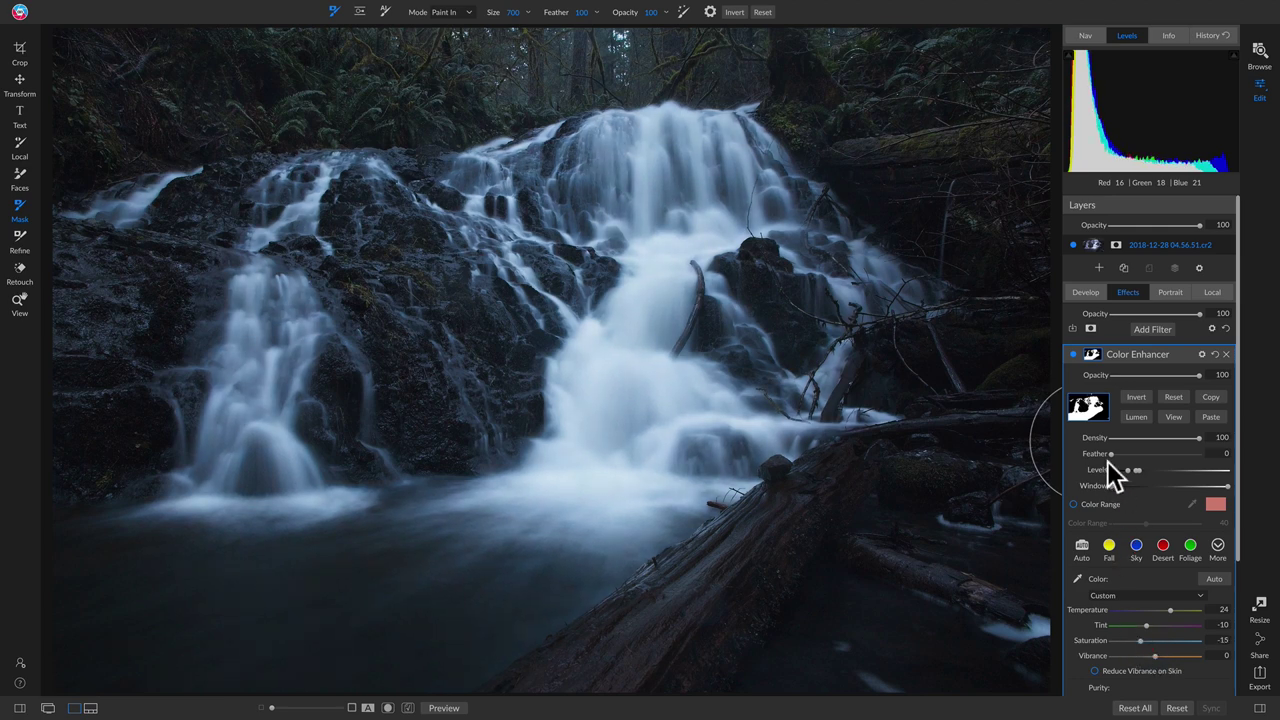
{"action": "left_click", "coordinate": [1074, 358]}
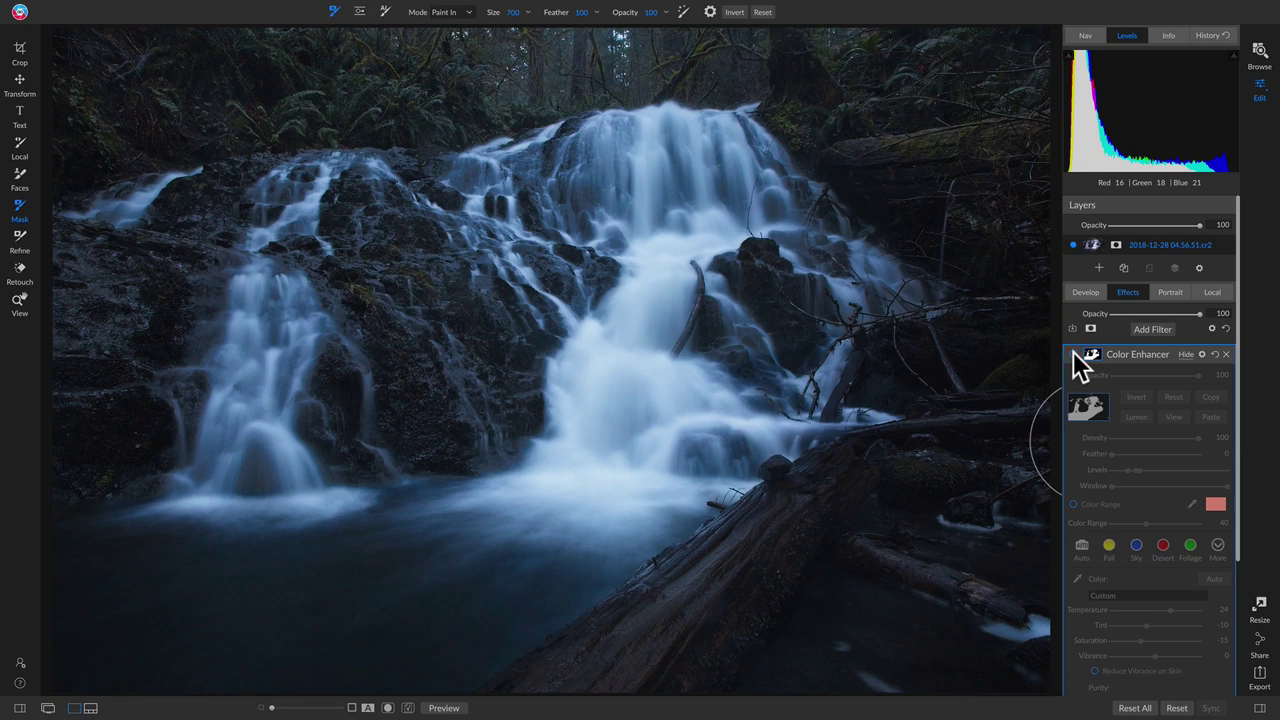
{"action": "left_click", "coordinate": [1074, 356]}
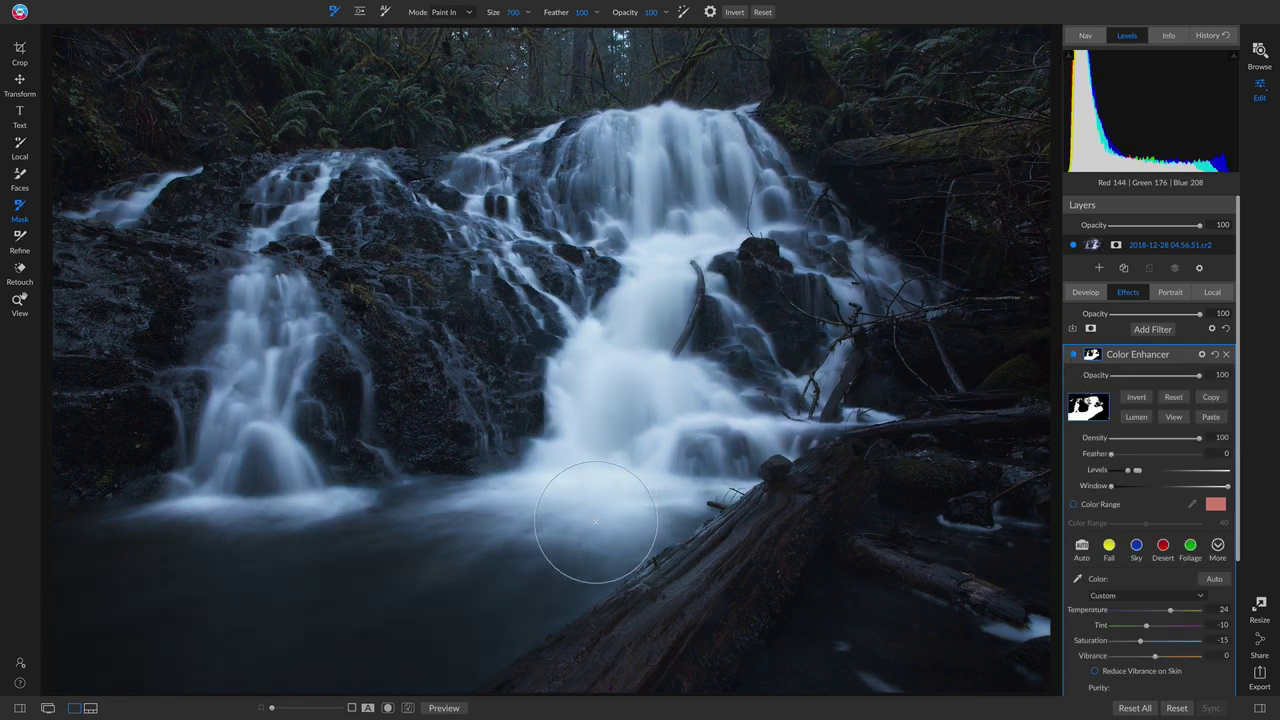
{"action": "left_click", "coordinate": [1175, 418]}
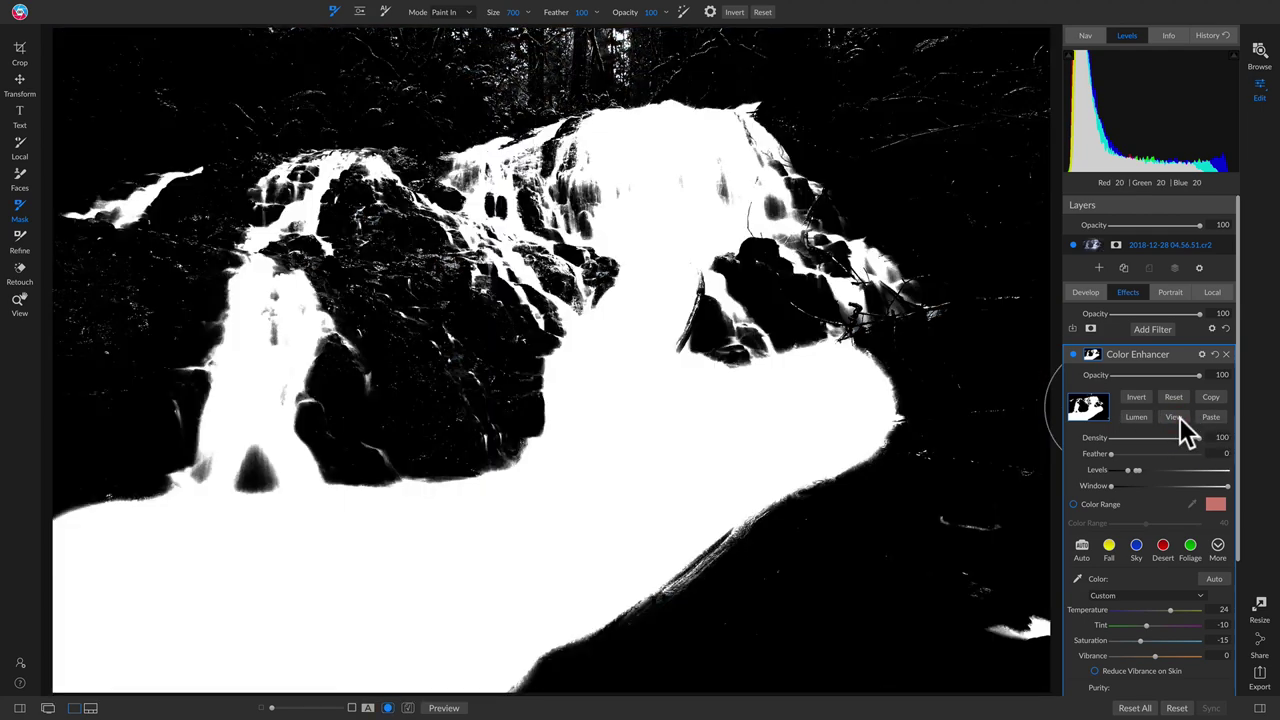
{"action": "left_click", "coordinate": [1178, 419]}
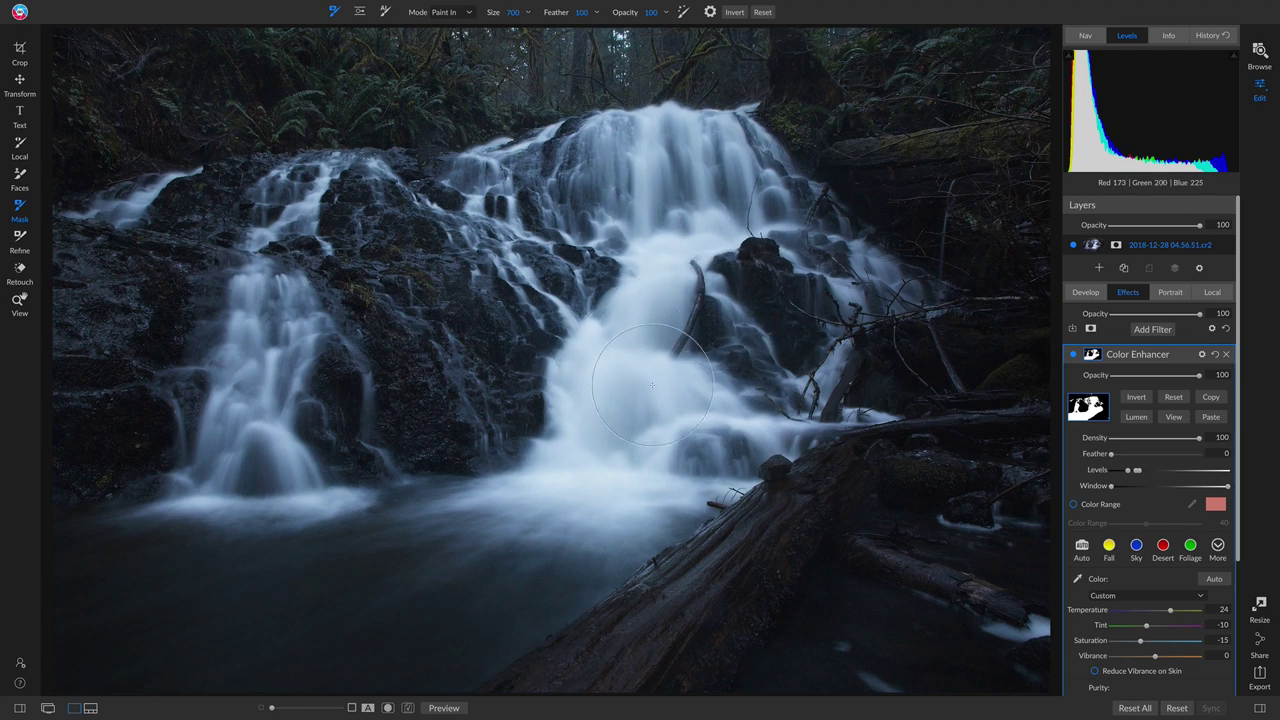
Add a Dynamic Contrast filter using the Fave DC style.
{"action": "left_click", "coordinate": [1142, 330]}
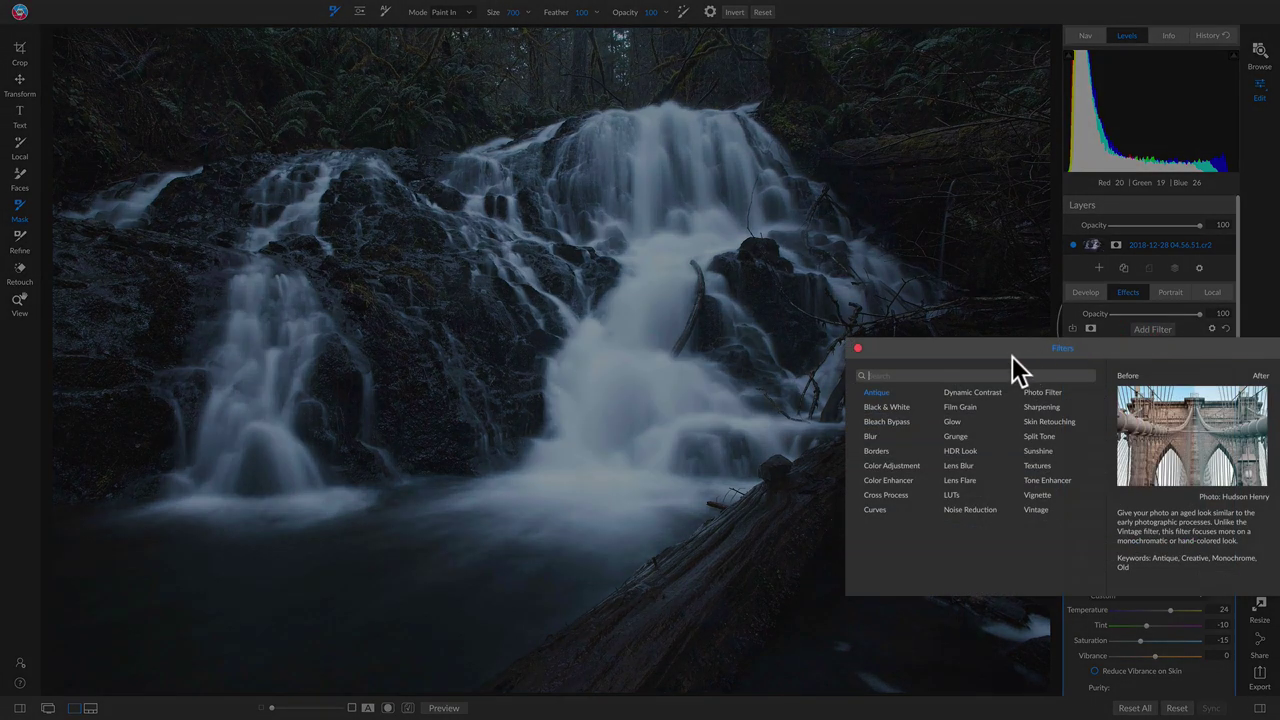
{"action": "left_click", "coordinate": [968, 392]}
{"action": "left_click", "coordinate": [1214, 410]}
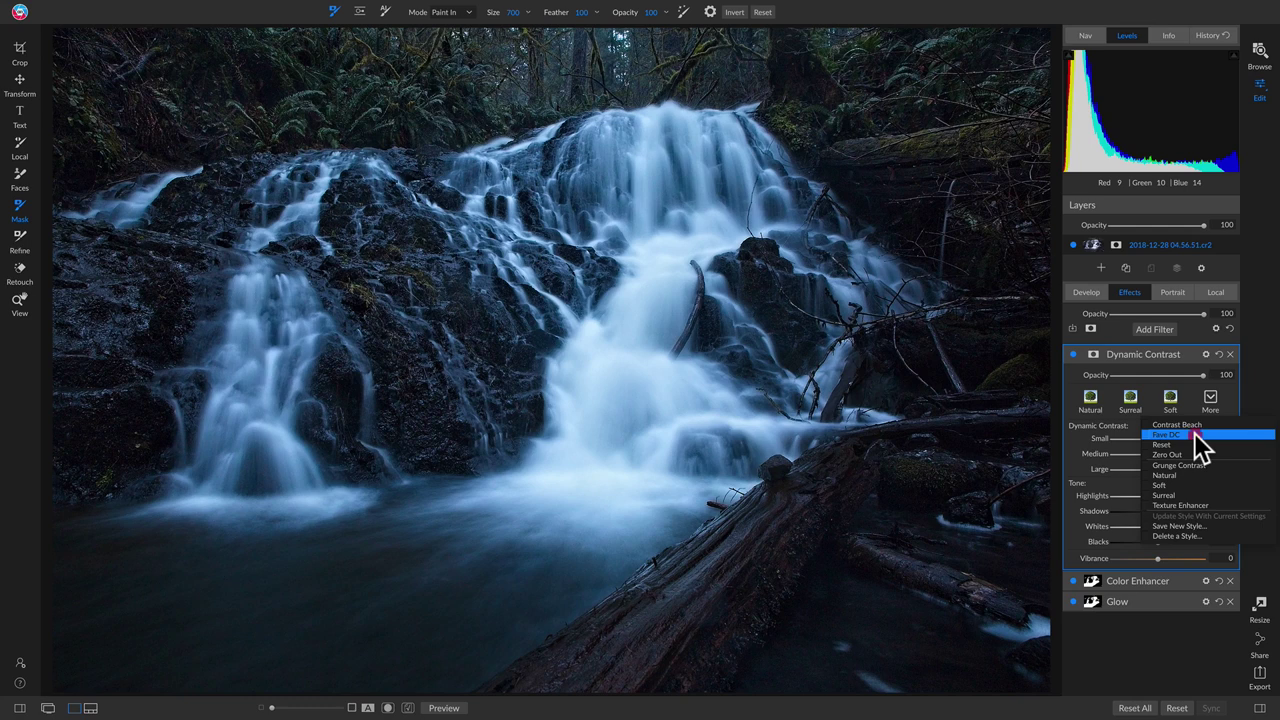
{"action": "left_click", "coordinate": [1194, 434]}
Paste the copied mask onto Dynamic Contrast, invert it, and compare the filter on and off.
{"action": "left_click", "coordinate": [1094, 354]}
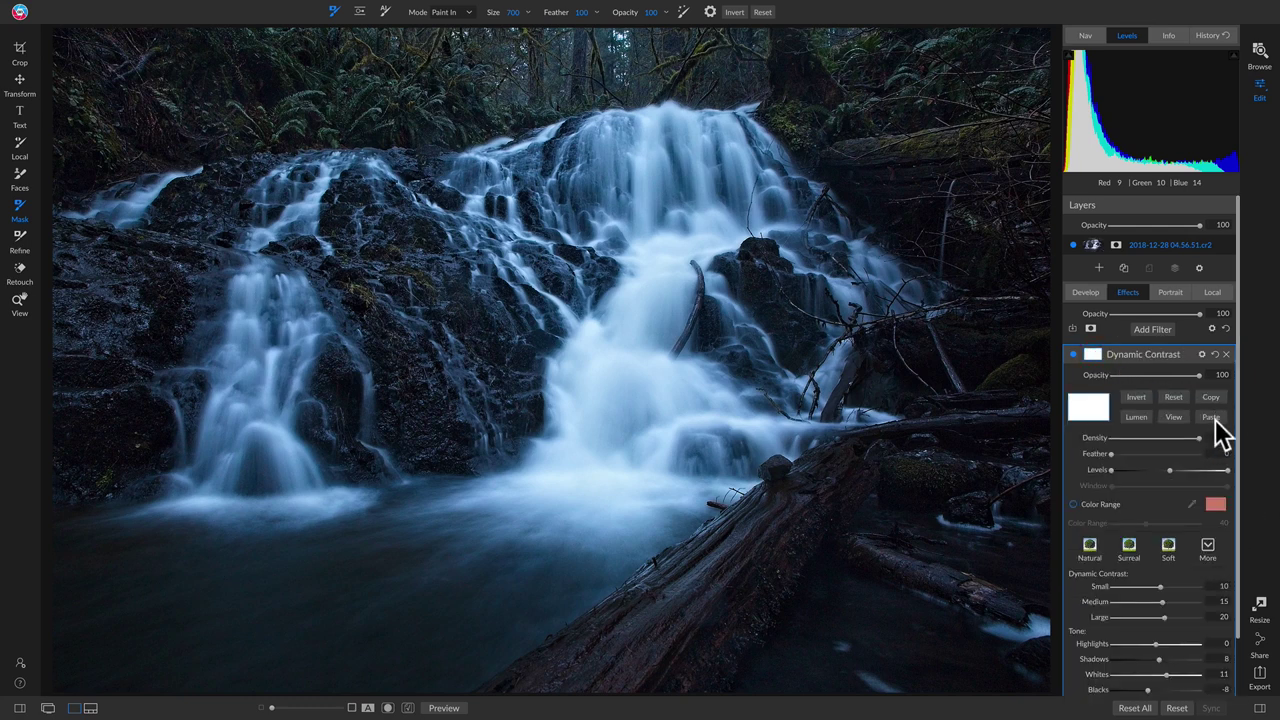
{"action": "left_click", "coordinate": [1211, 418]}
{"action": "left_click", "coordinate": [1140, 397]}
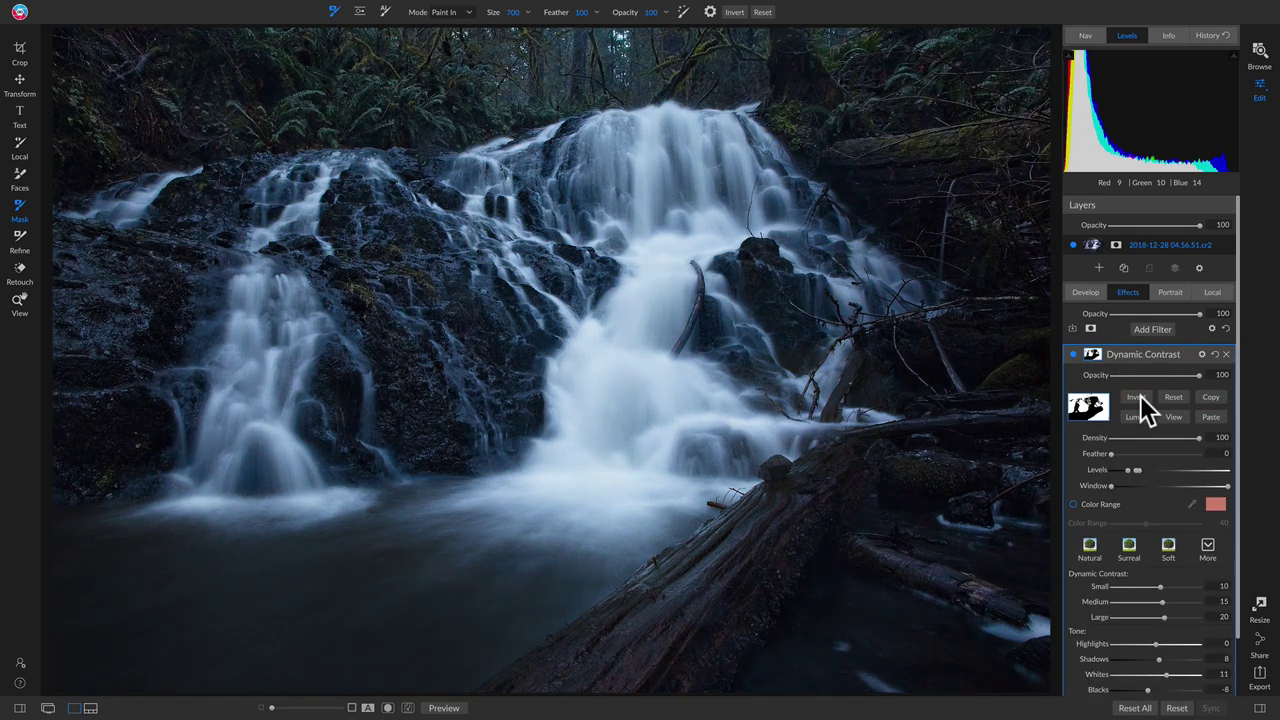
{"action": "left_click", "coordinate": [1073, 354]}
{"action": "left_click", "coordinate": [1073, 354]}
{"action": "left_click", "coordinate": [1073, 354]}
{"action": "left_click", "coordinate": [1073, 354]}
Set Dynamic Contrast Vibrance to 15 and Whites to 5, then compare before and after.
{"action": "scroll", "coordinate": [1145, 505], "scroll_direction": "down", "scroll_amount": 1}
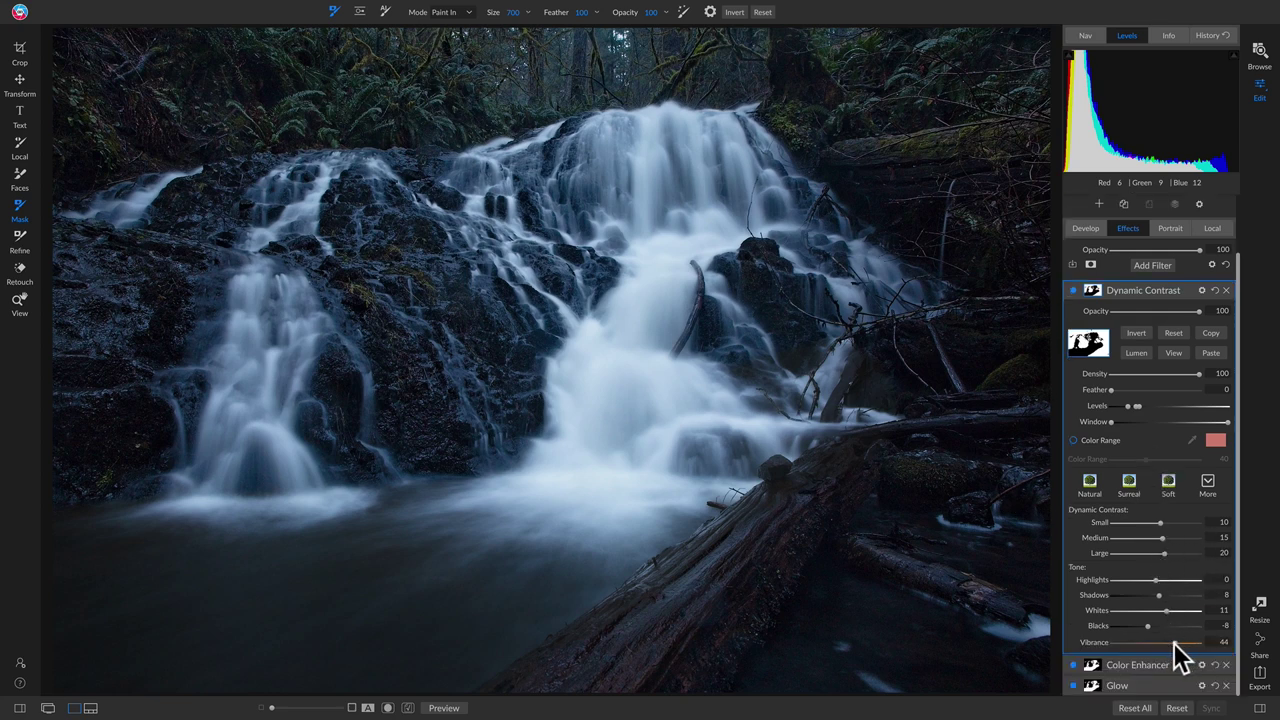
{"action": "left_click_drag", "start_coordinate": [1161, 641], "coordinate": [1163, 654]}
{"action": "left_click_drag", "start_coordinate": [1167, 610], "coordinate": [1164, 598]}
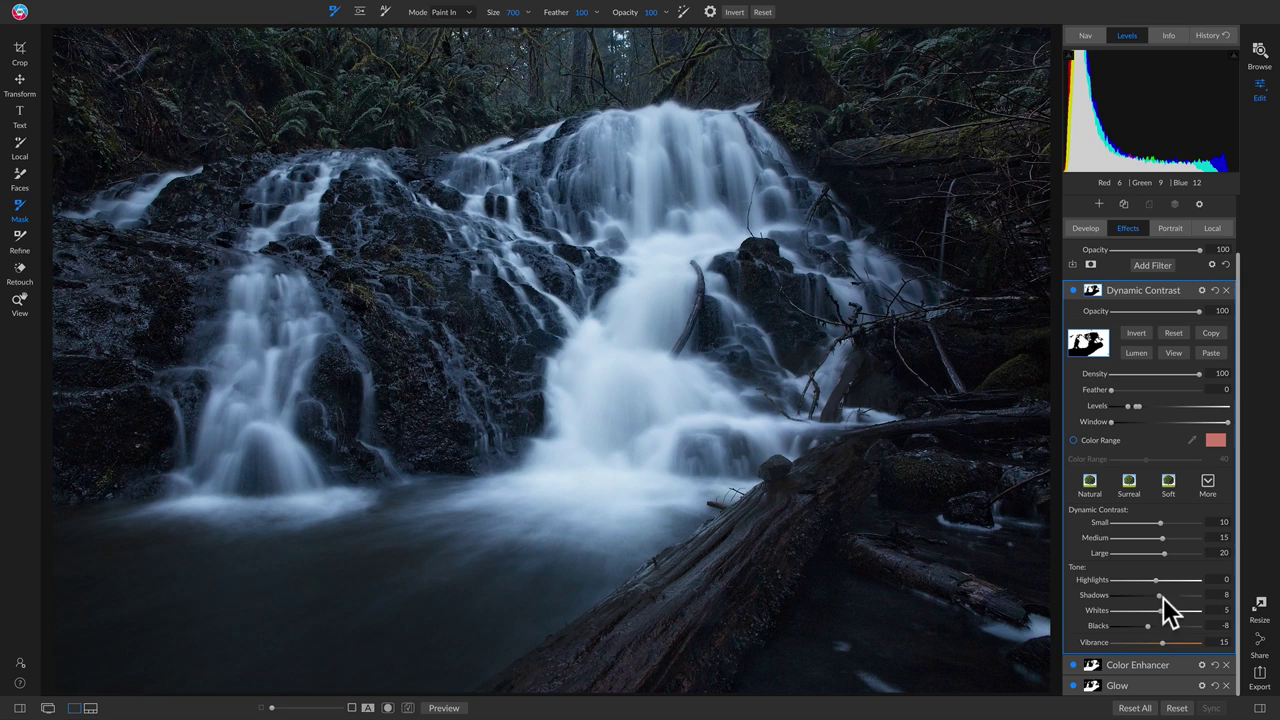
{"action": "left_click", "coordinate": [1071, 290]}
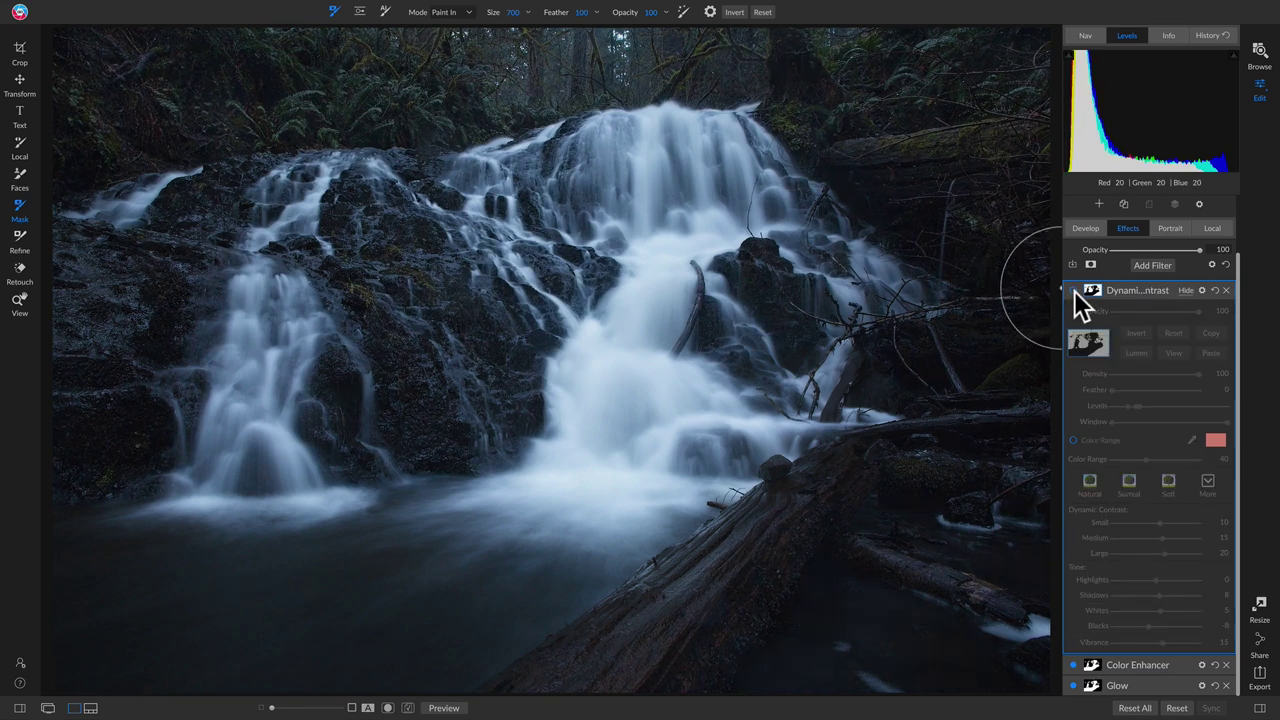
{"action": "left_click", "coordinate": [1073, 290]}
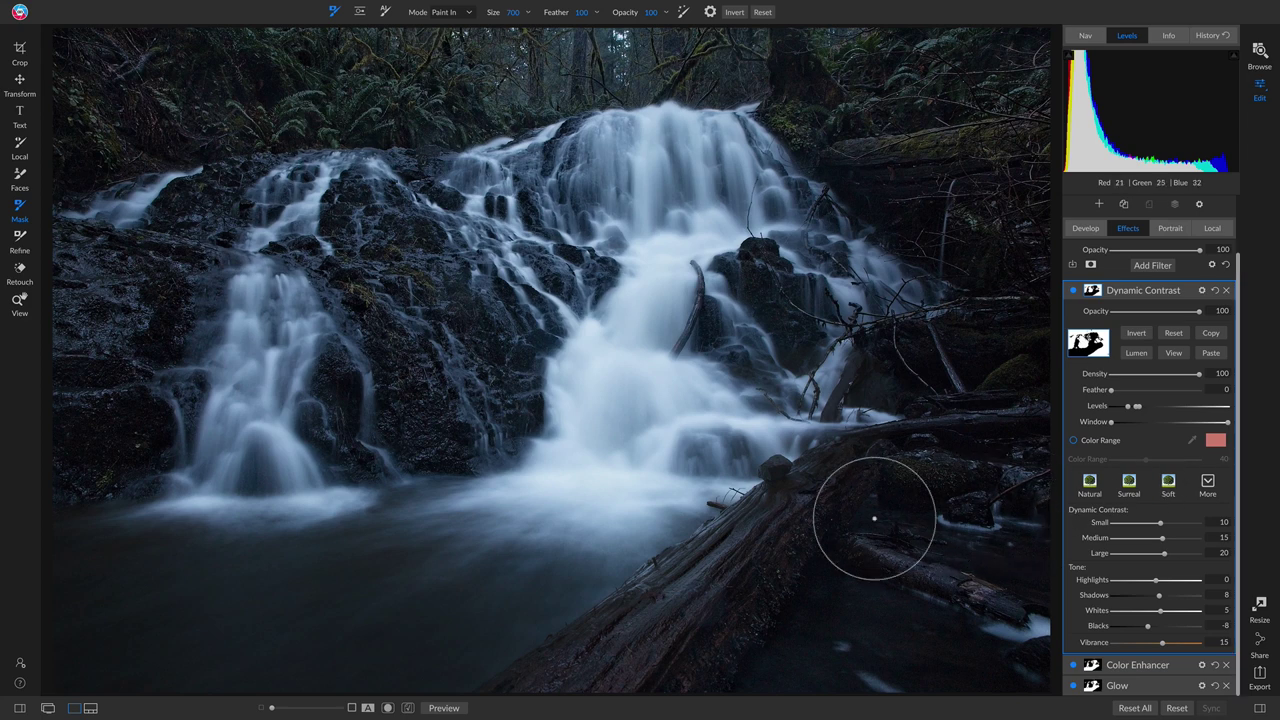
{"action": "key", "text": "ctrl+shift+f"}
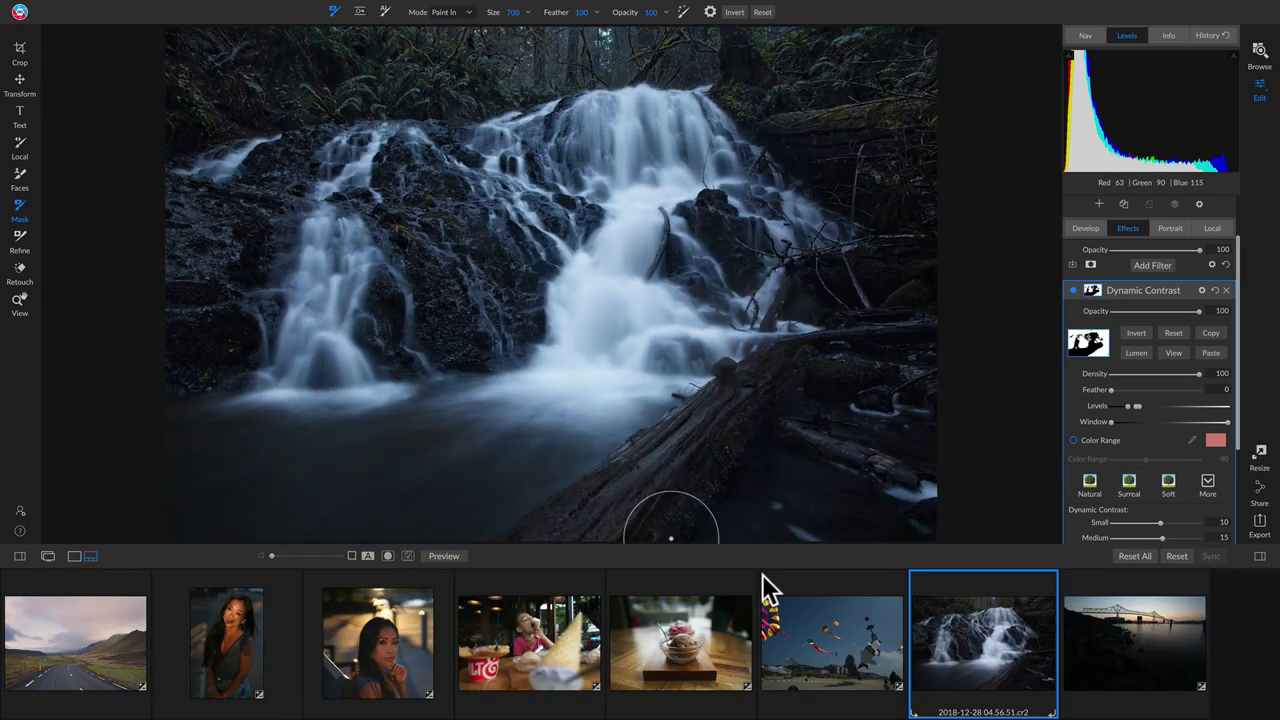
Open DSC00571.ARW from the filmstrip, exit masking, and hide the filmstrip.
{"action": "left_click", "coordinate": [1113, 660]}
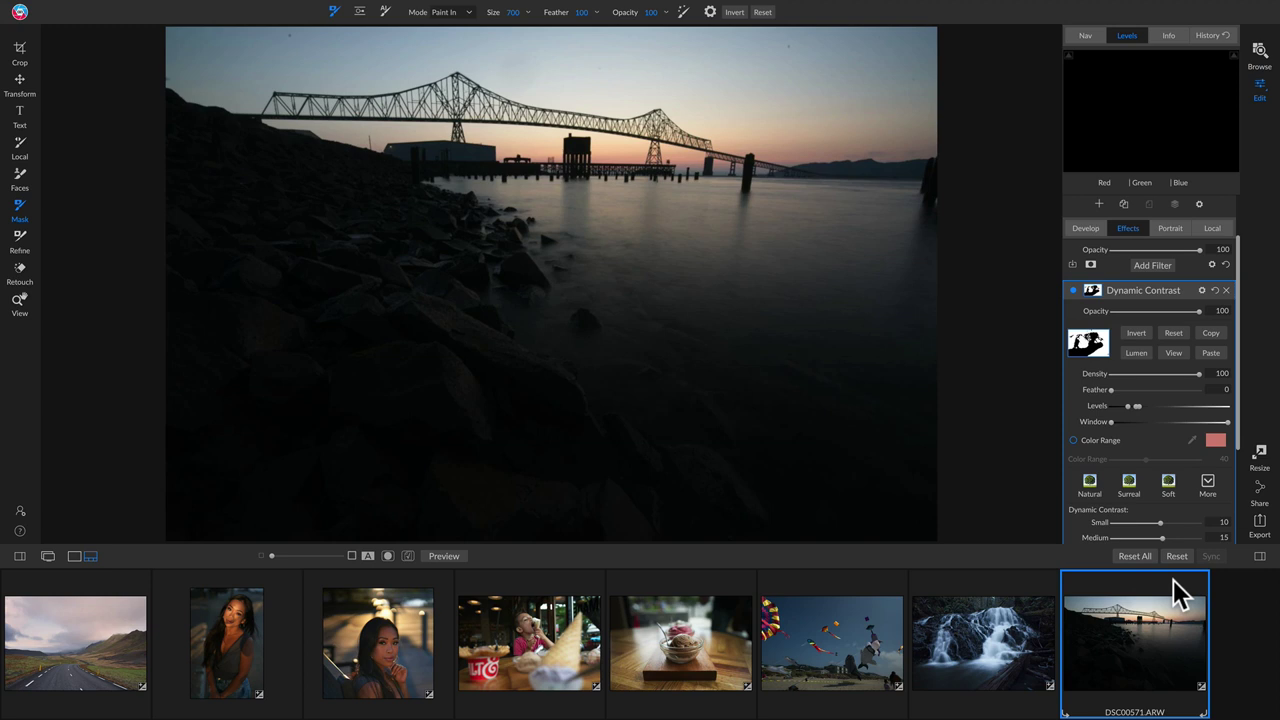
{"action": "key", "text": "z"}
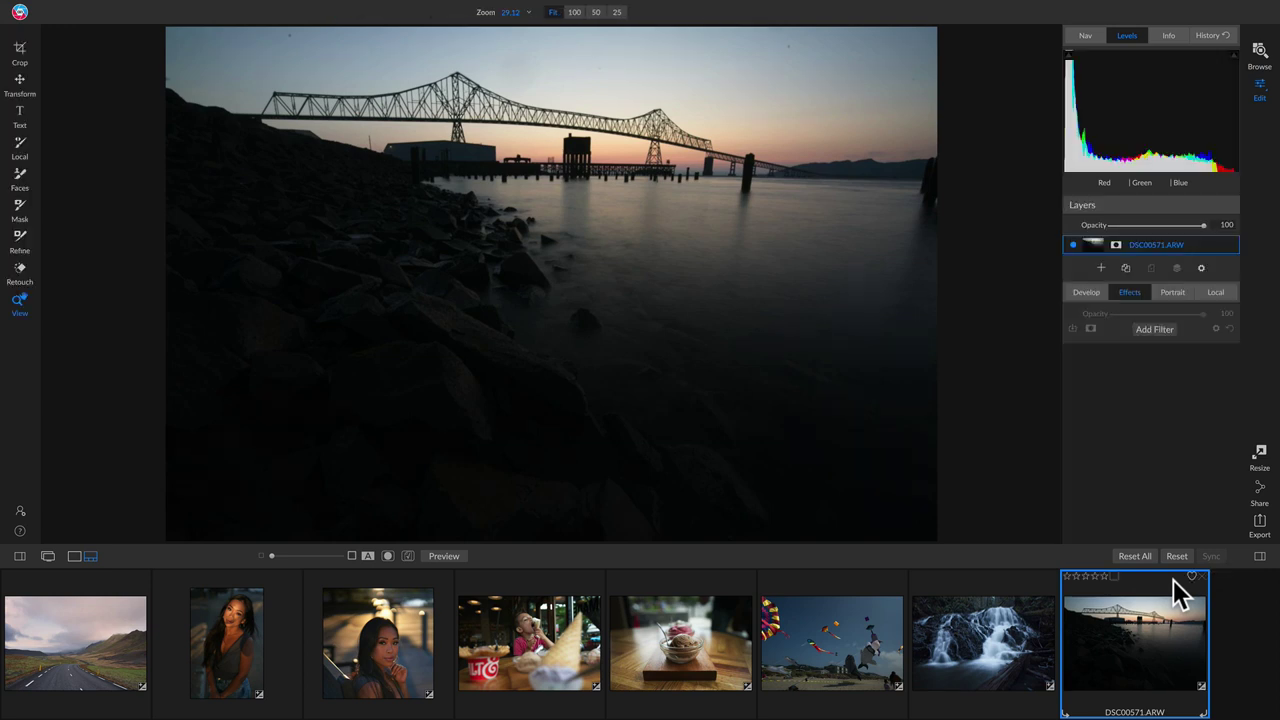
{"action": "key", "text": "ctrl+shift+f"}
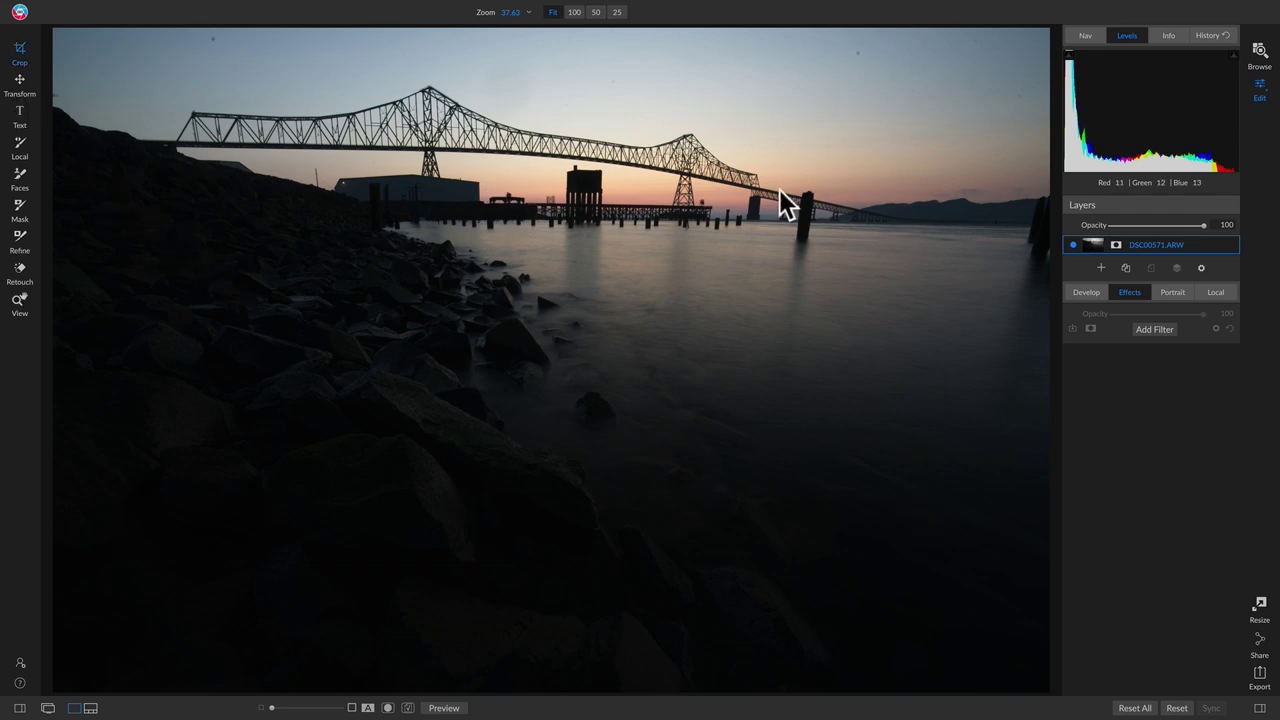
Crop the bridge photo to a tightened 16x9 frame (7048.44 × 3964.75), rotated slightly to level it.
{"action": "key", "text": "c"}
{"action": "left_click", "coordinate": [410, 13]}
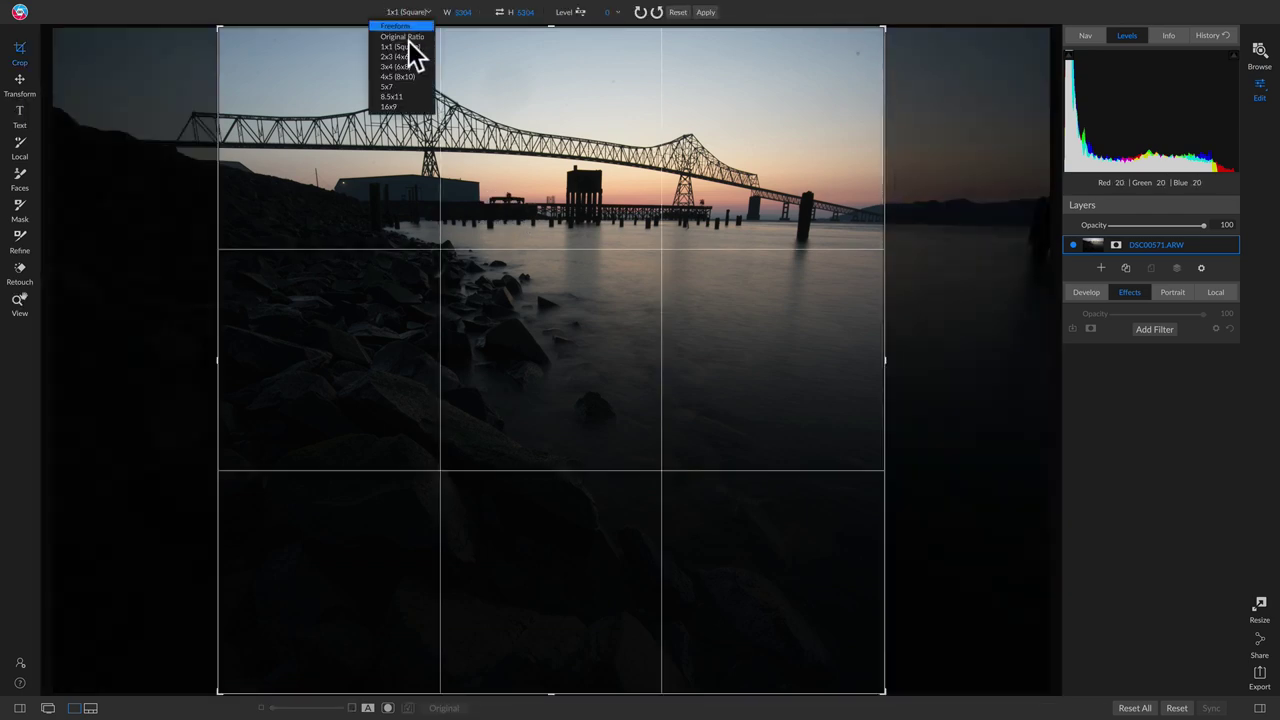
{"action": "left_click", "coordinate": [399, 97]}
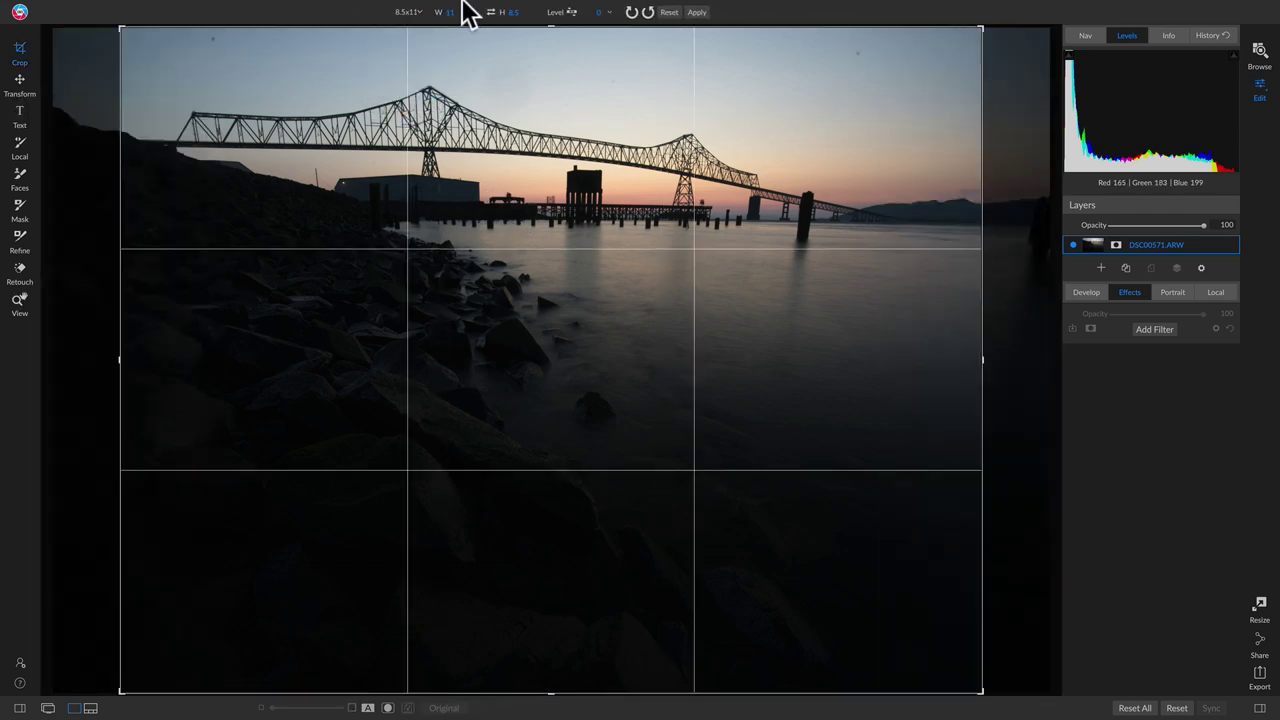
{"action": "left_click", "coordinate": [409, 14]}
{"action": "left_click", "coordinate": [393, 103]}
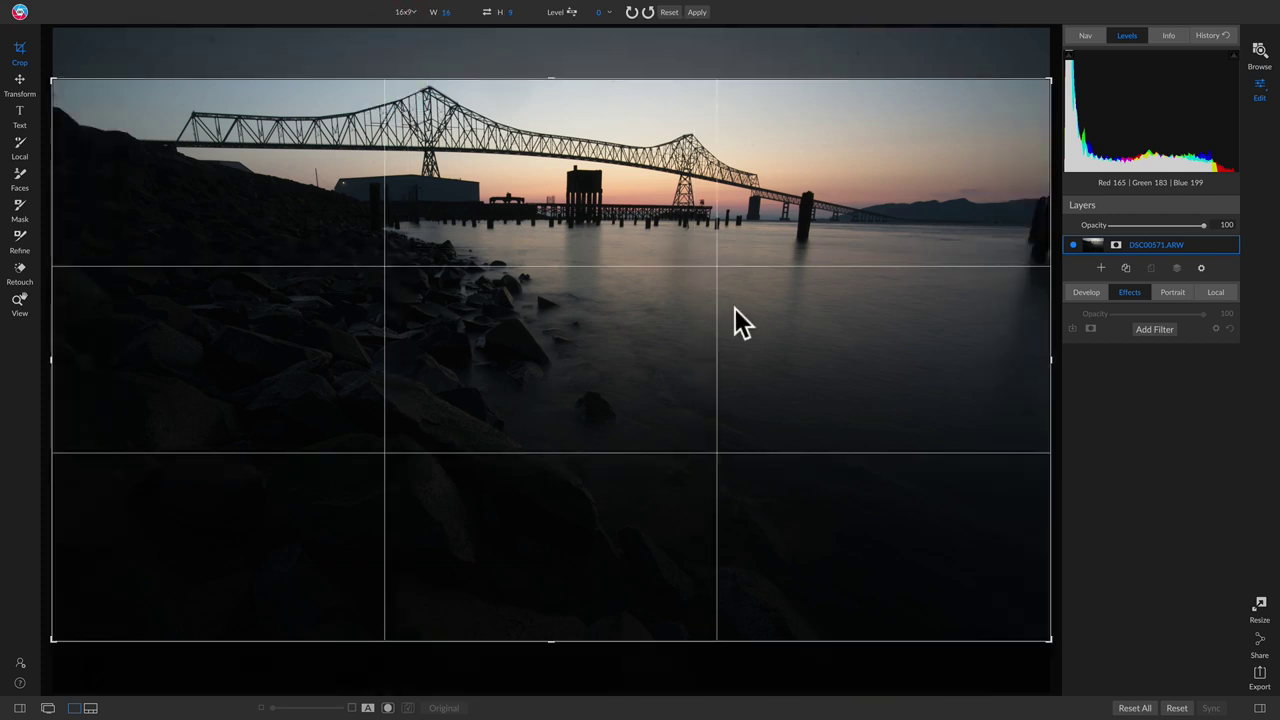
{"action": "left_click_drag", "start_coordinate": [560, 345], "coordinate": [572, 375]}
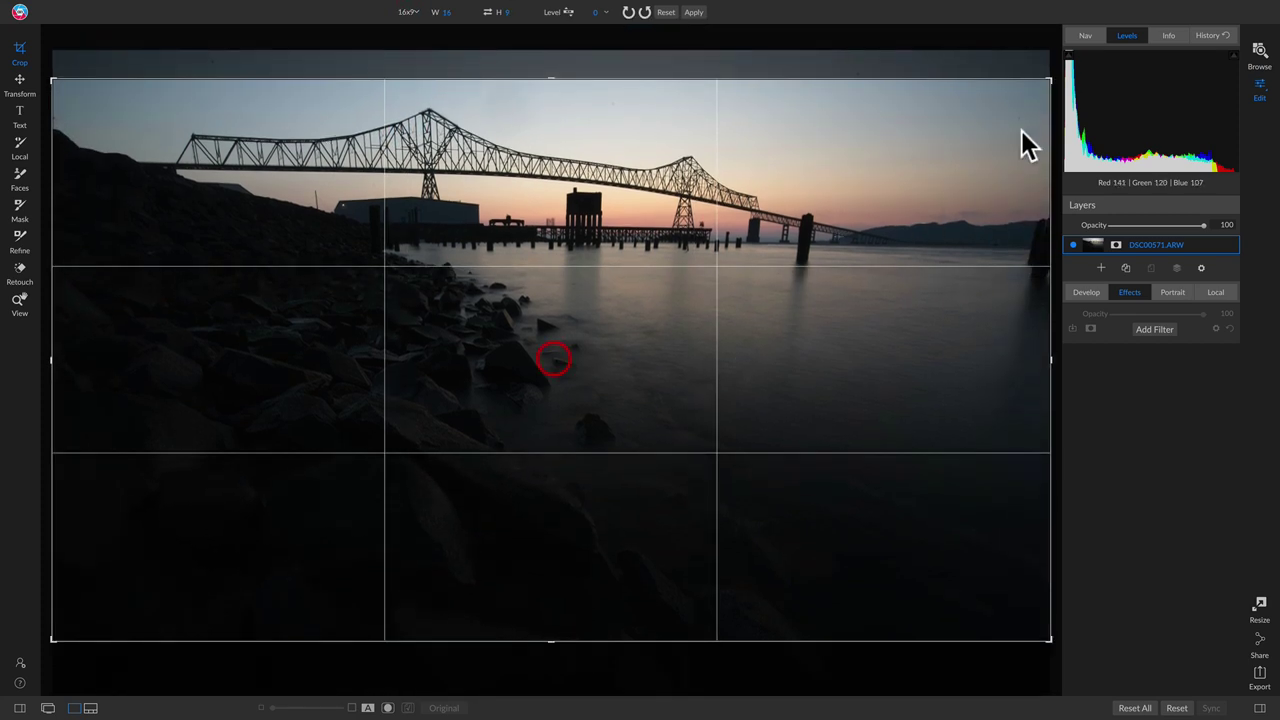
{"action": "left_click_drag", "start_coordinate": [1051, 86], "coordinate": [1000, 115]}
{"action": "left_click_drag", "start_coordinate": [711, 289], "coordinate": [703, 317]}
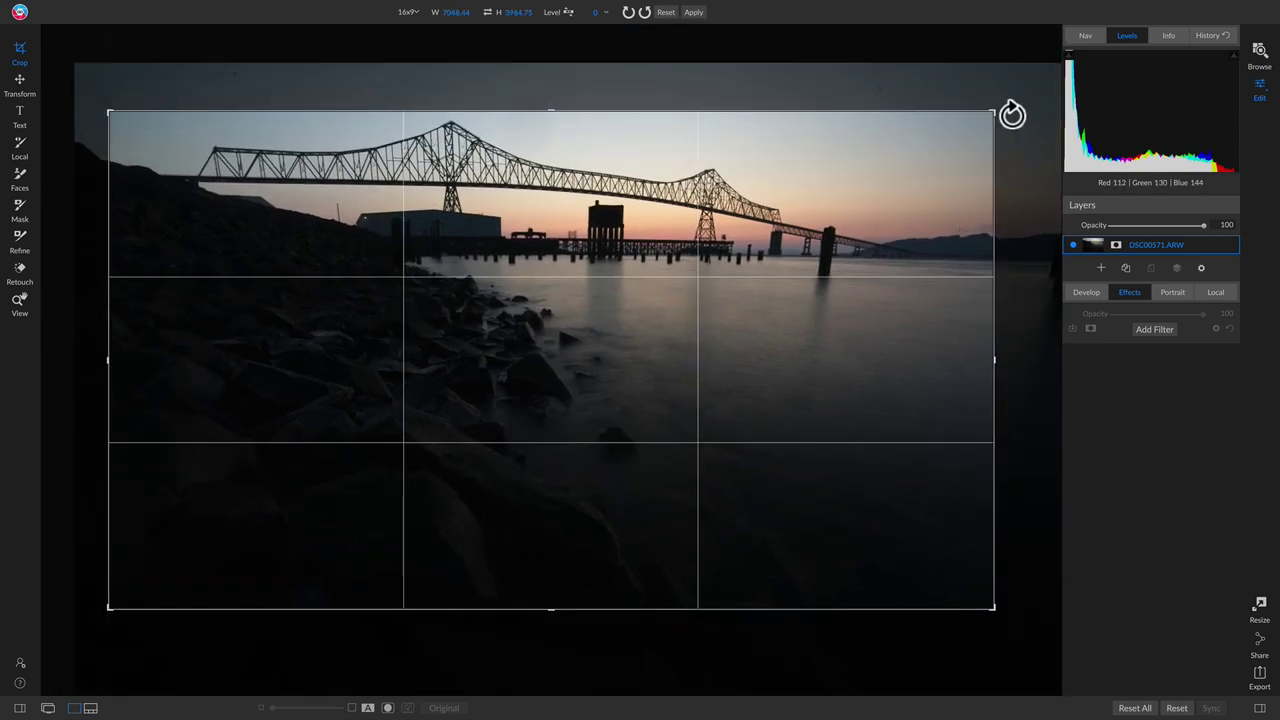
{"action": "left_click_drag", "start_coordinate": [1014, 116], "coordinate": [1014, 115]}
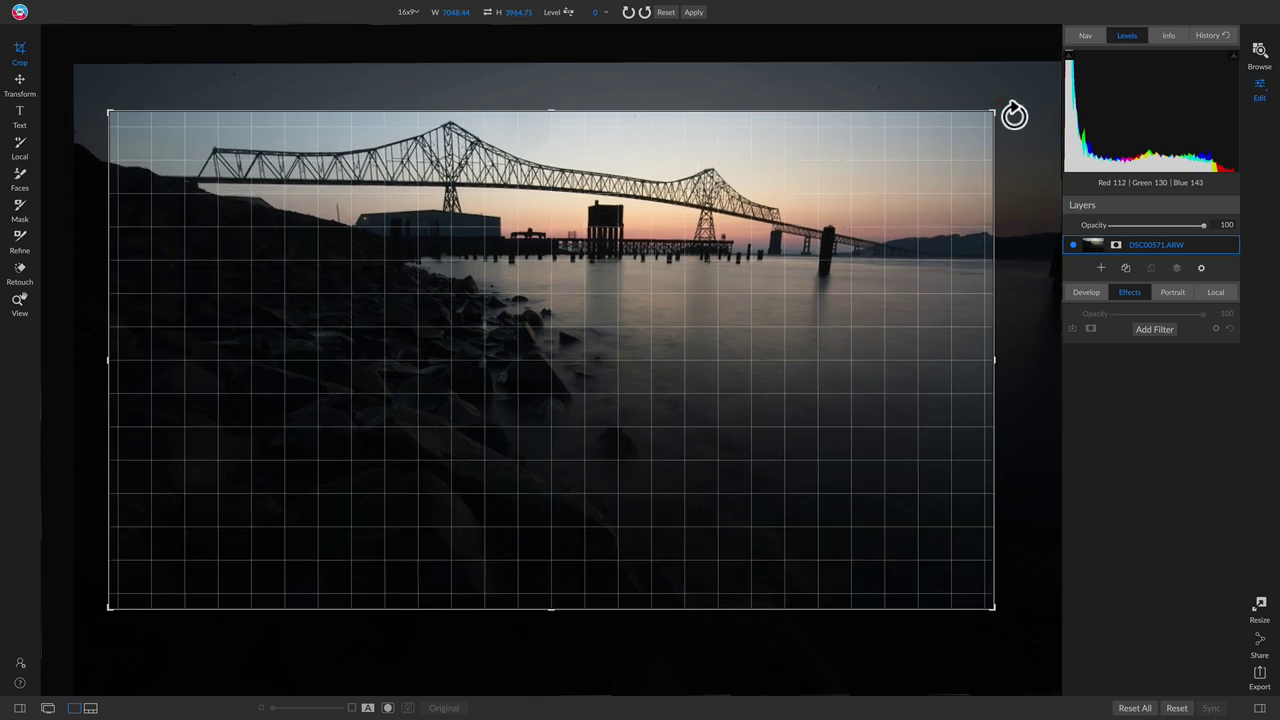
{"action": "left_click_drag", "start_coordinate": [1014, 116], "coordinate": [1014, 116]}
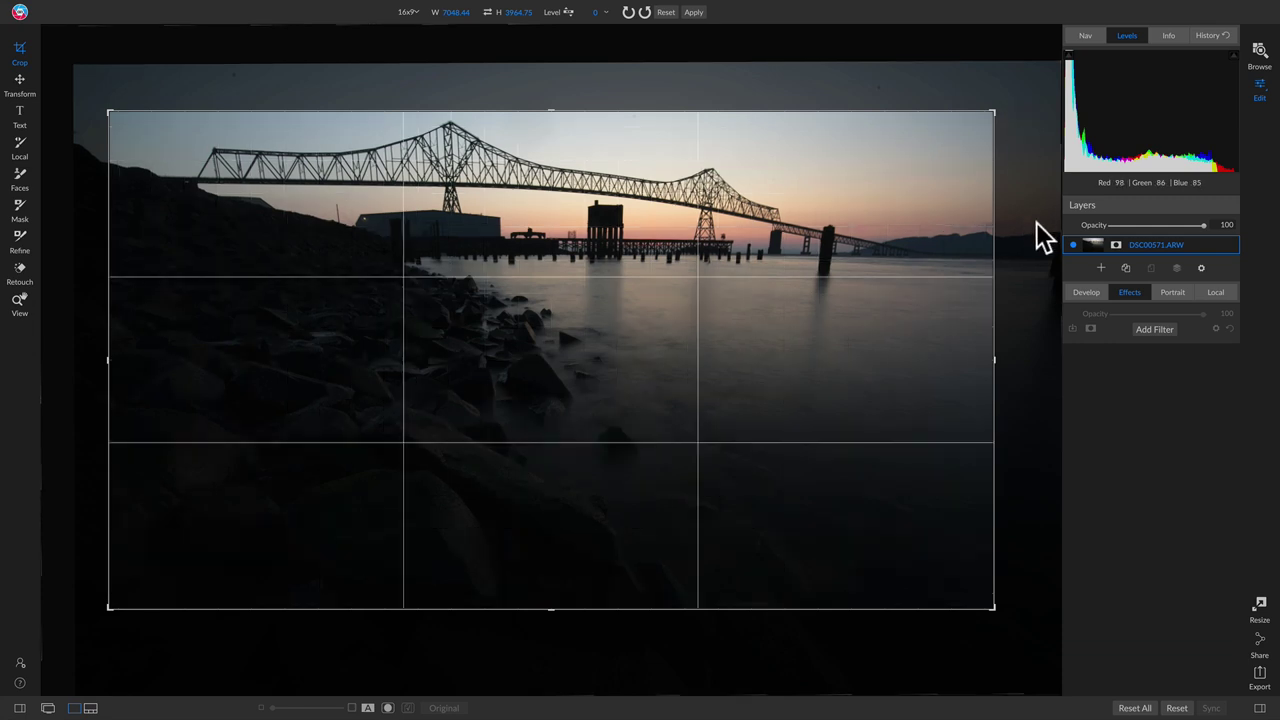
{"action": "key", "text": "z"}
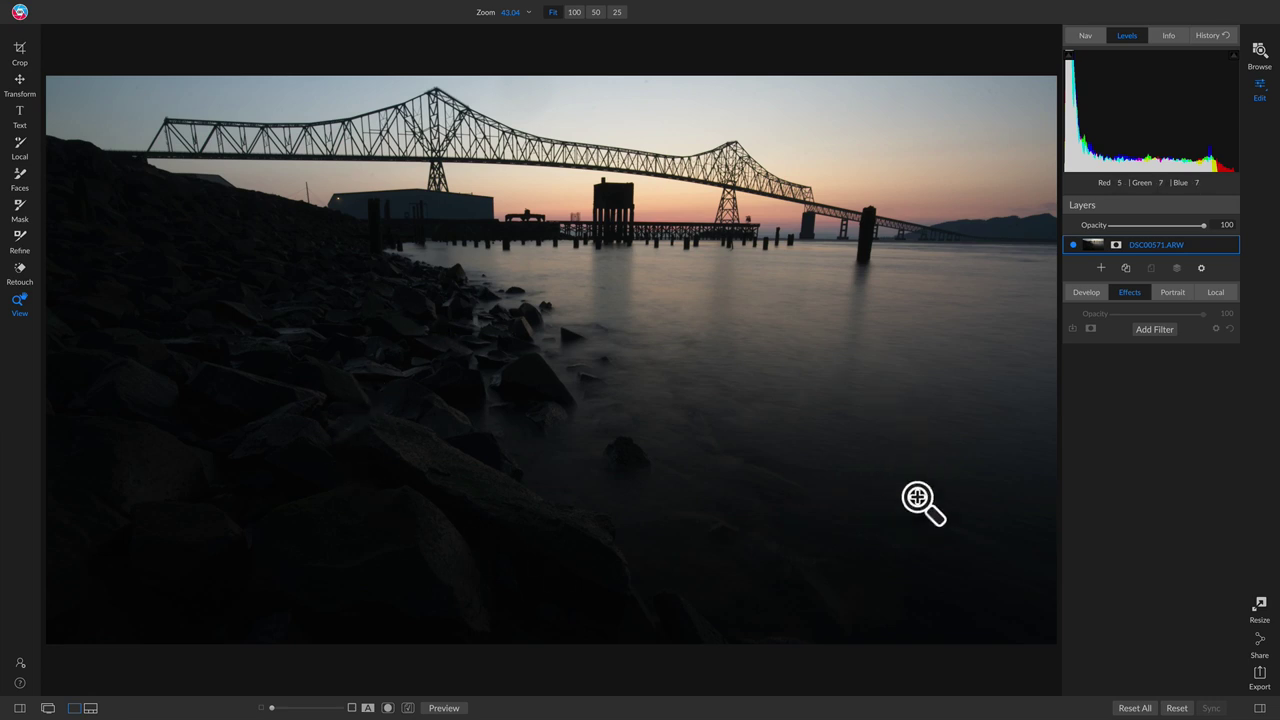
Apply the Reveal Shadows local style with Midtones 10, Blacks −5, Structure 10 and Exposure 0.5.
{"action": "left_click", "coordinate": [1219, 290]}
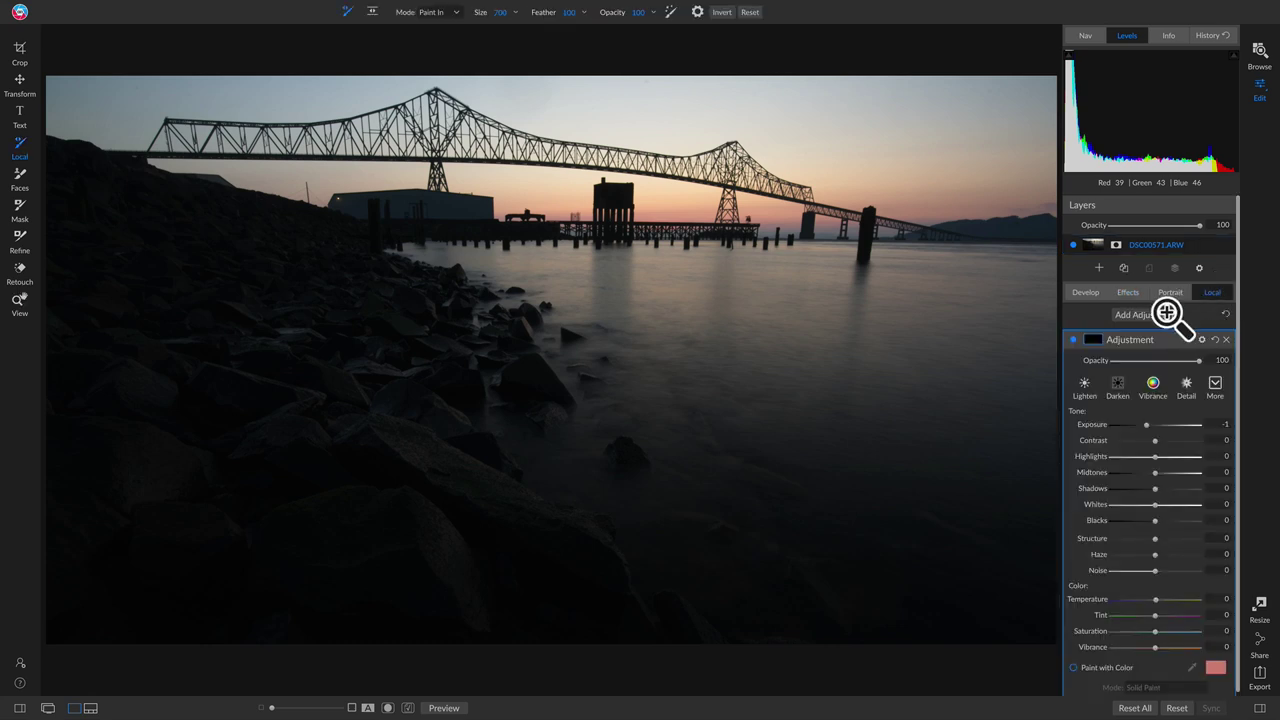
{"action": "left_click", "coordinate": [1217, 383]}
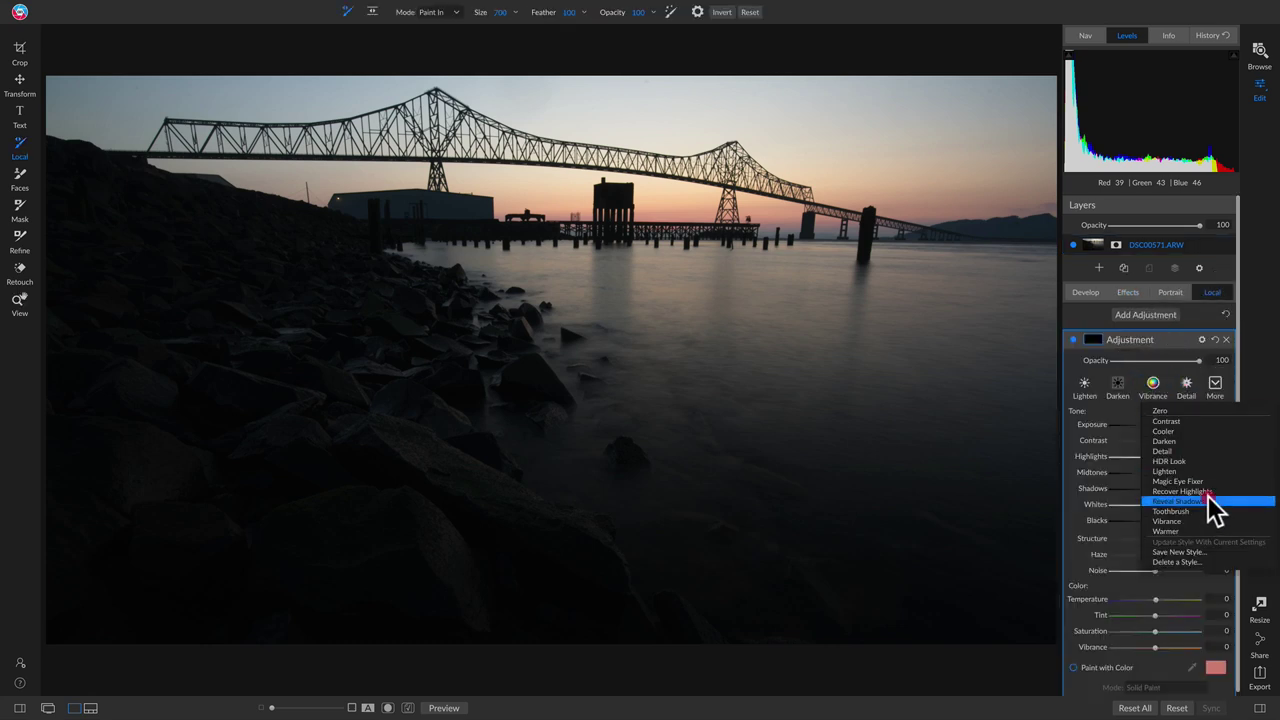
{"action": "left_click", "coordinate": [1185, 500]}
{"action": "left_click_drag", "start_coordinate": [1155, 472], "coordinate": [1158, 472]}
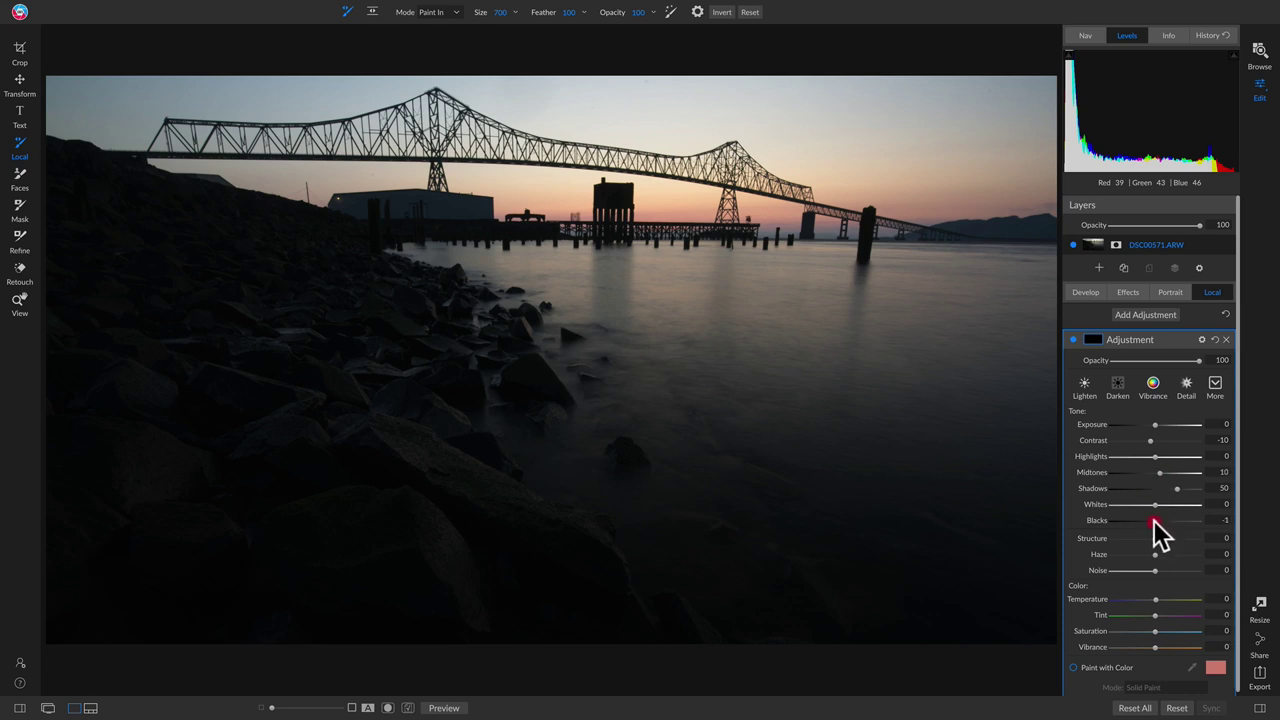
{"action": "left_click_drag", "start_coordinate": [1152, 521], "coordinate": [1160, 541]}
{"action": "left_click_drag", "start_coordinate": [1156, 428], "coordinate": [1158, 431]}
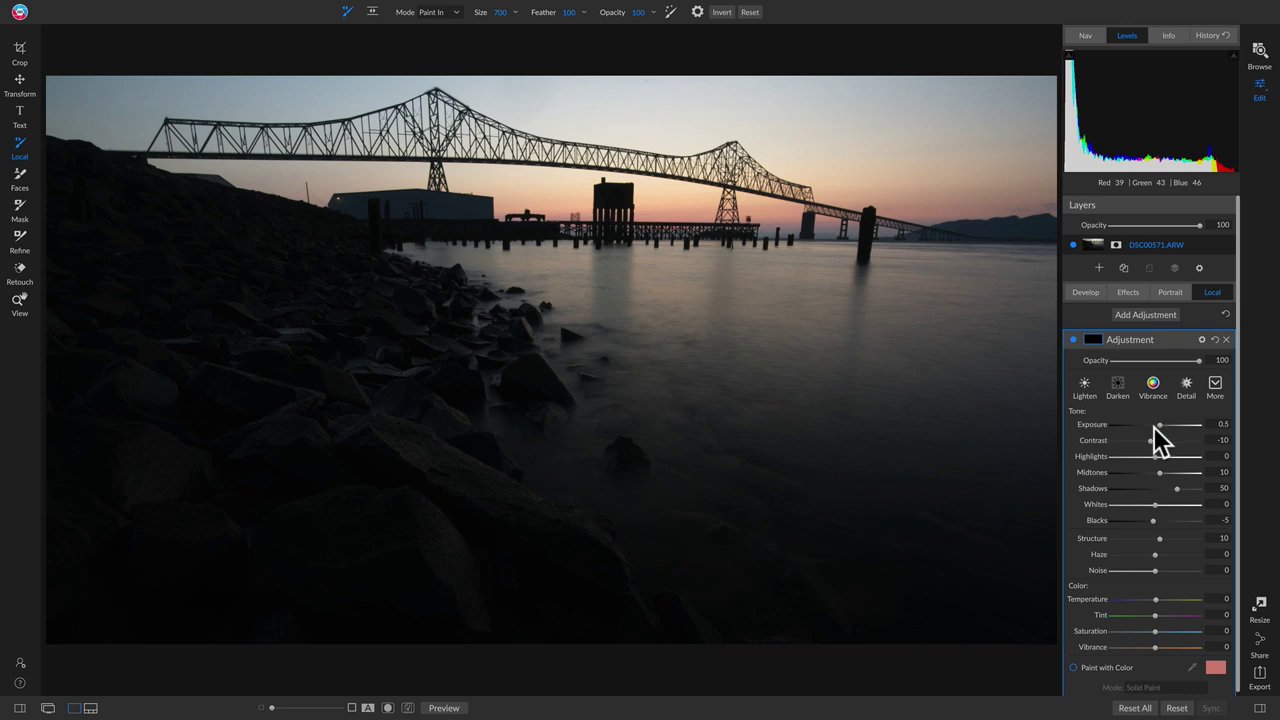
{"action": "left_click", "coordinate": [1094, 340]}
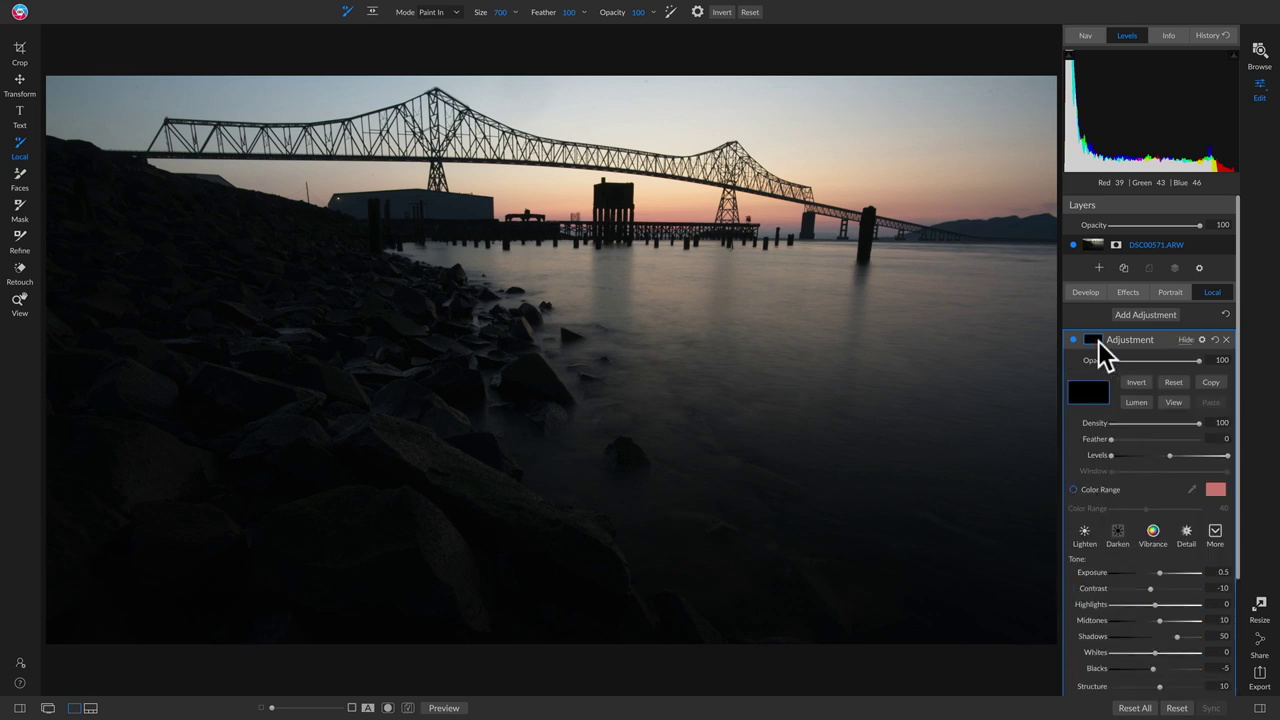
Base the adjustment mask on luminosity and view it, inverting to compare before keeping rocks and water white.
{"action": "left_click", "coordinate": [1141, 401]}
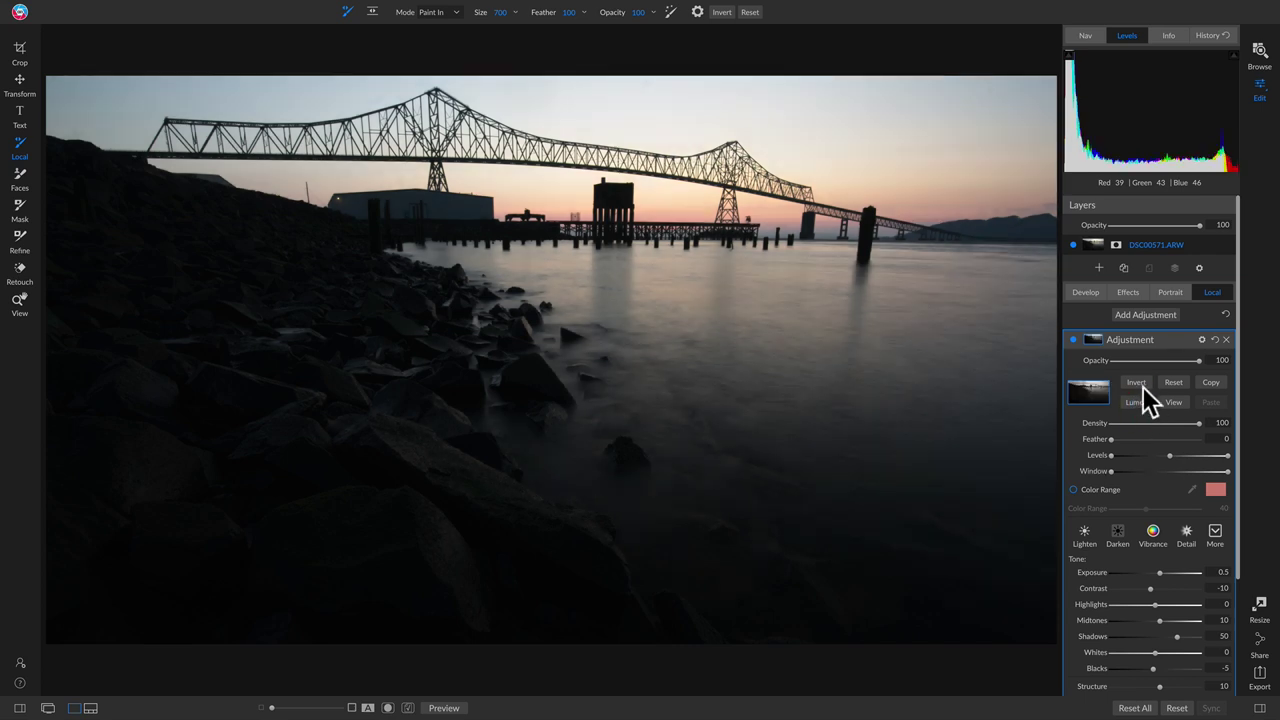
{"action": "left_click", "coordinate": [1141, 381]}
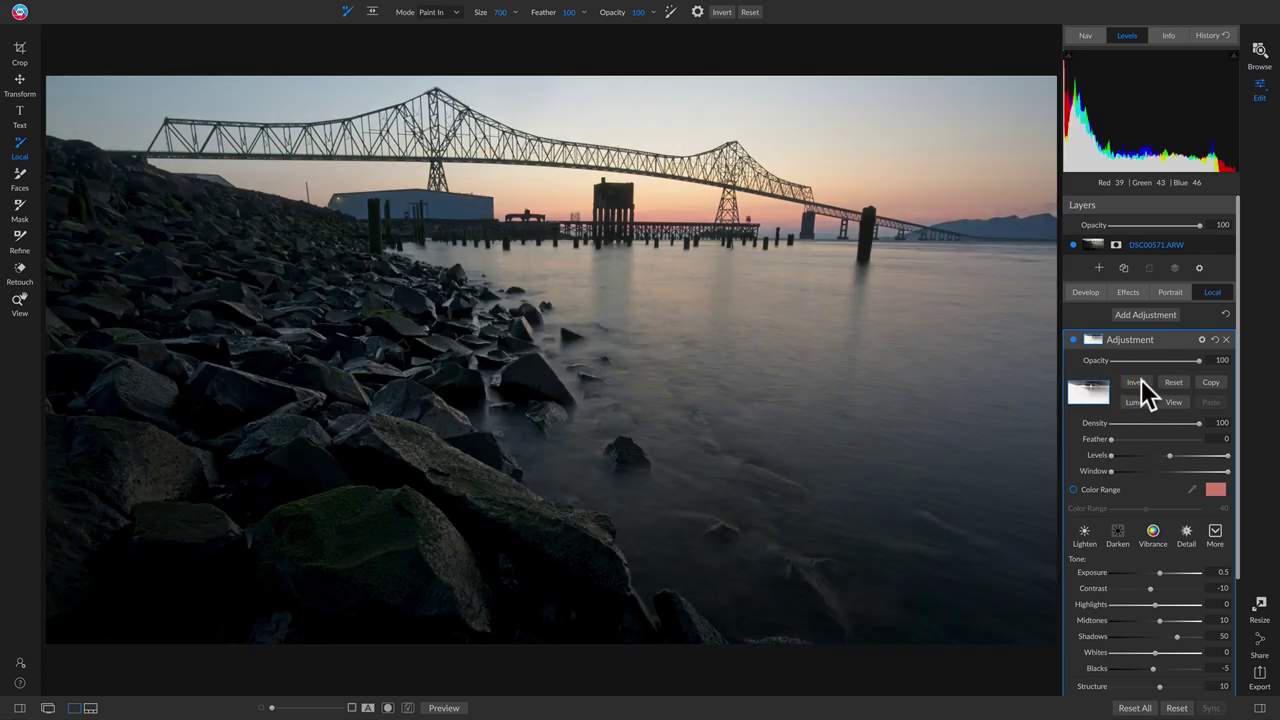
{"action": "left_click", "coordinate": [1172, 403]}
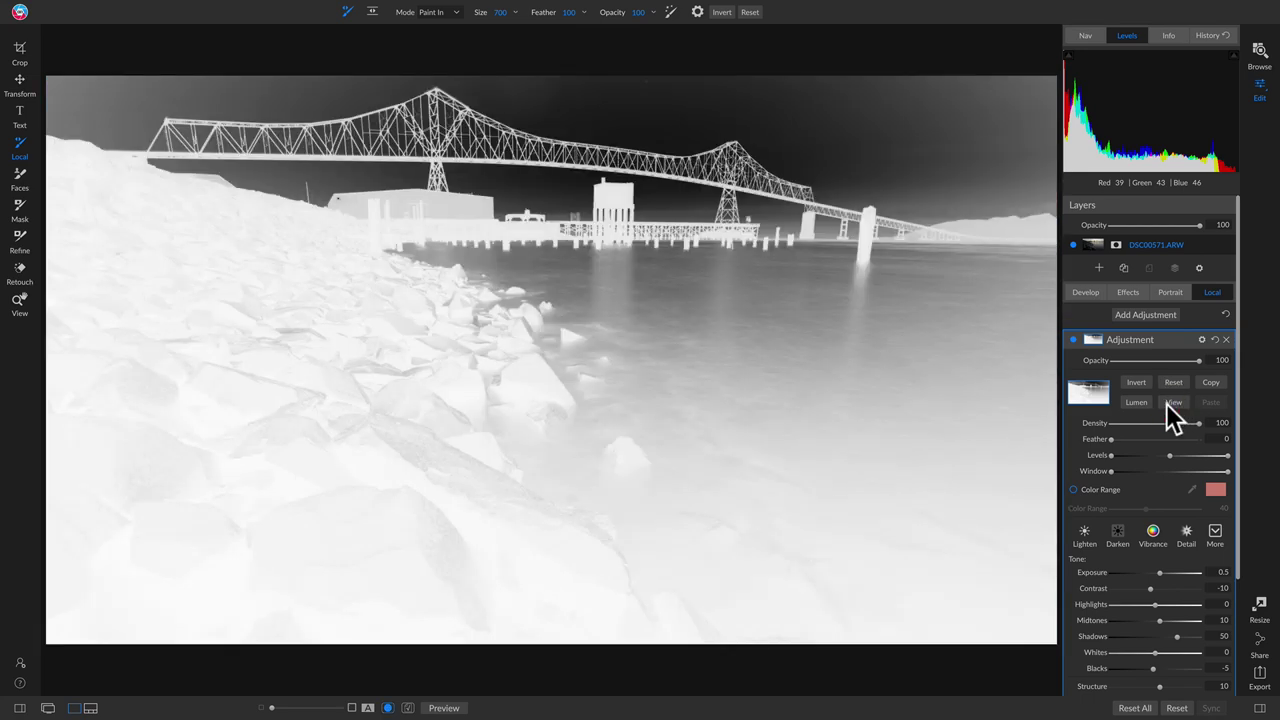
{"action": "left_click", "coordinate": [1134, 383]}
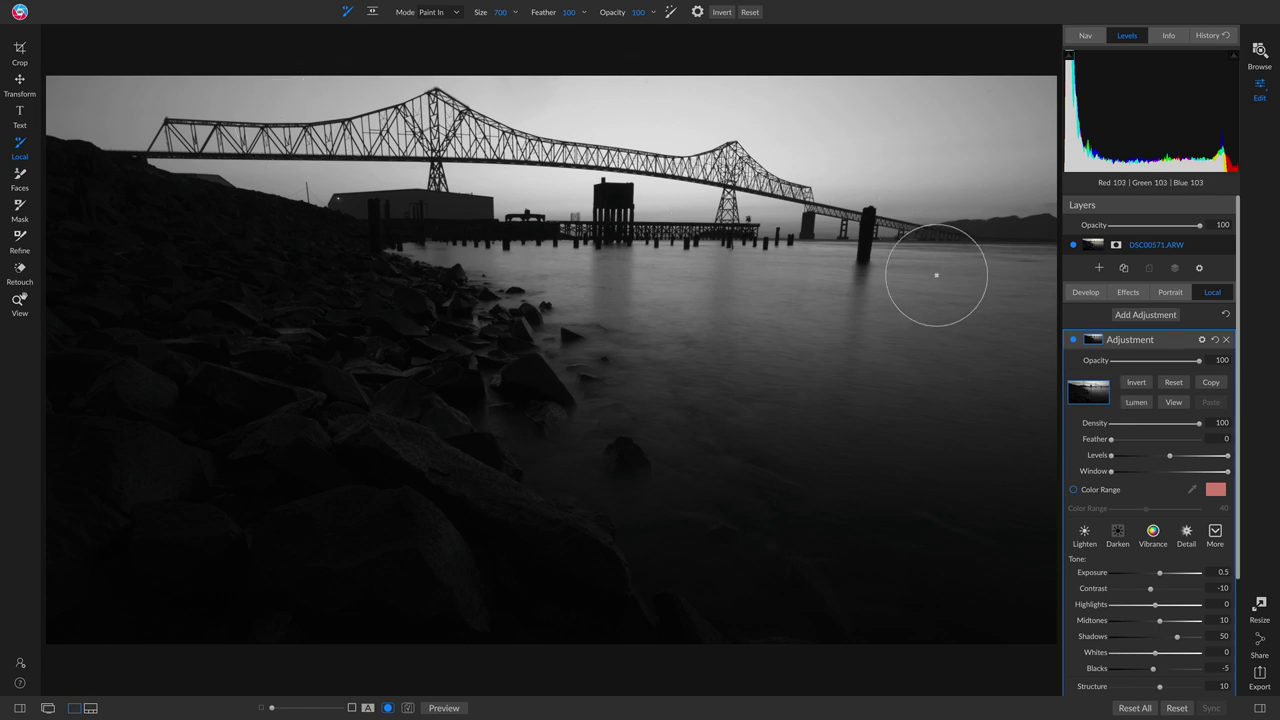
{"action": "left_click", "coordinate": [1145, 380]}
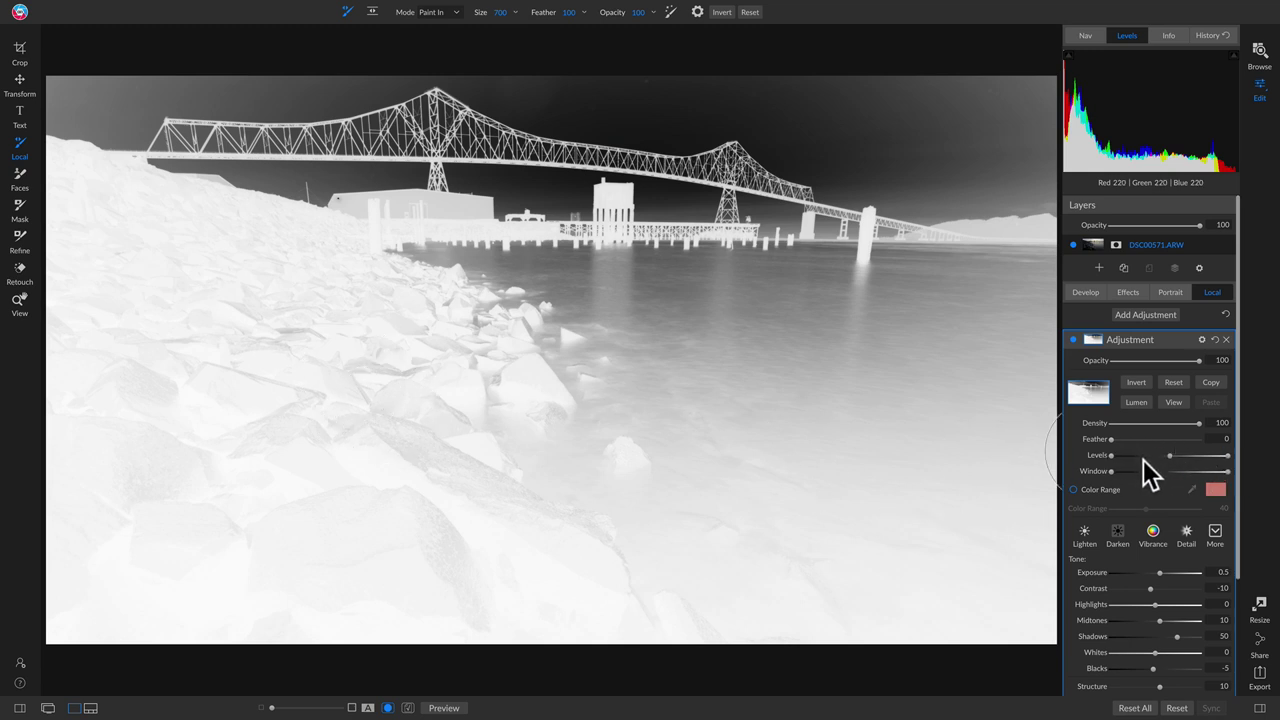
Pull the mask's Levels handles inward and narrow its Window from both ends for a black sky and white water.
{"action": "mouse_move", "coordinate": [1111, 455]}
{"action": "left_mouse_down"}
{"action": "mouse_move", "coordinate": [1135, 458]}
{"action": "mouse_move", "coordinate": [1096, 456]}
{"action": "left_mouse_up"}
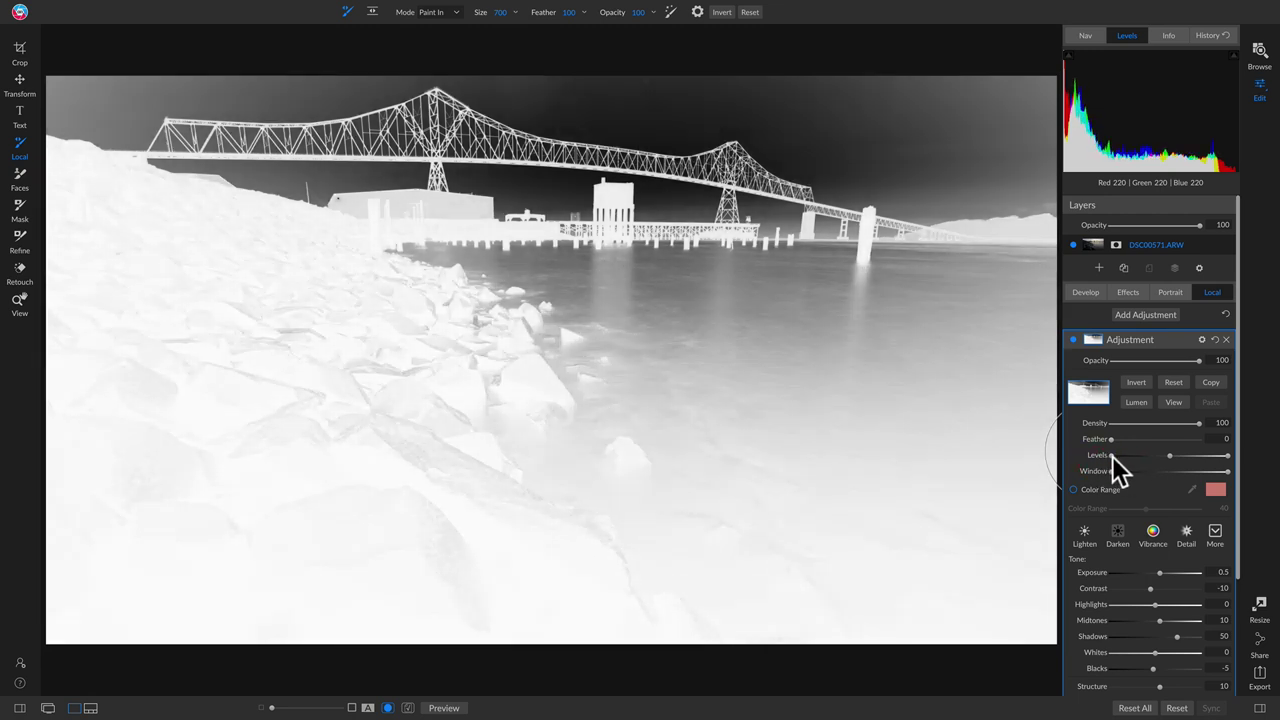
{"action": "mouse_move", "coordinate": [1111, 455]}
{"action": "left_mouse_down"}
{"action": "mouse_move", "coordinate": [1137, 457]}
{"action": "mouse_move", "coordinate": [1090, 457]}
{"action": "left_mouse_up"}
{"action": "left_click", "coordinate": [1170, 456]}
{"action": "left_click_drag", "start_coordinate": [1170, 456], "coordinate": [1140, 457]}
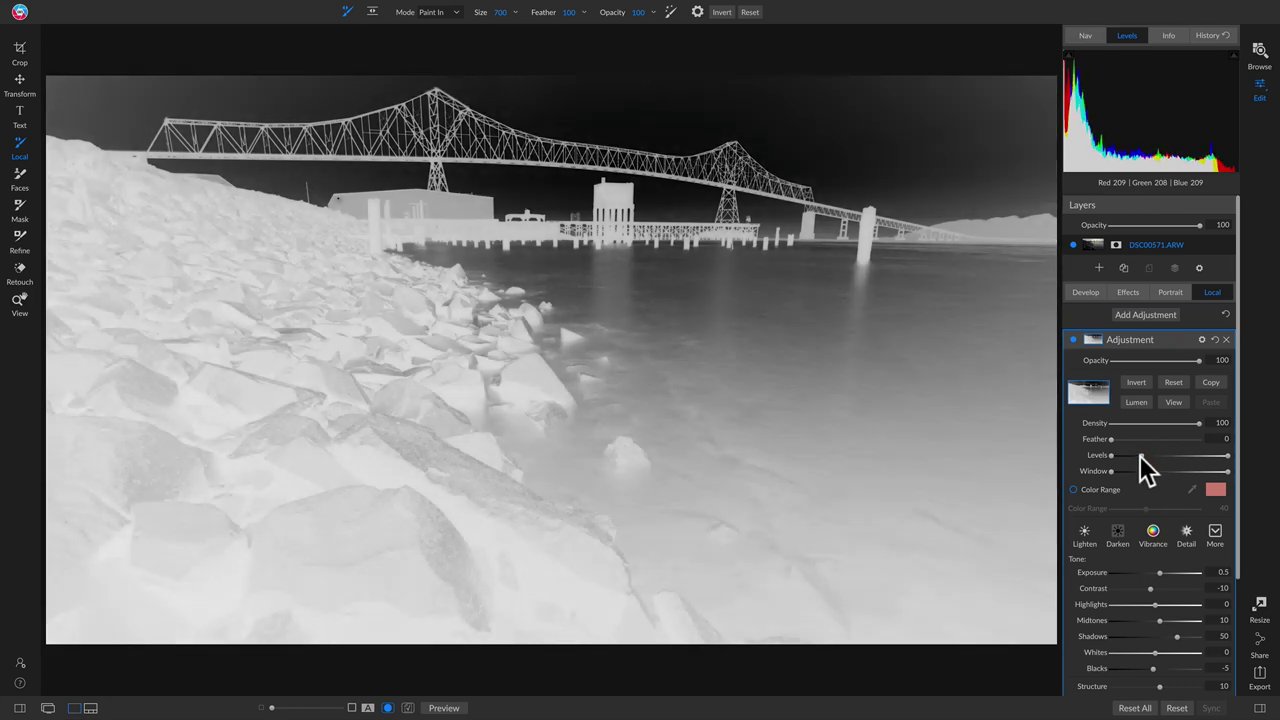
{"action": "mouse_move", "coordinate": [1141, 455]}
{"action": "left_mouse_down"}
{"action": "mouse_move", "coordinate": [1127, 455]}
{"action": "mouse_move", "coordinate": [1152, 456]}
{"action": "mouse_move", "coordinate": [1138, 457]}
{"action": "left_mouse_up"}
{"action": "left_click_drag", "start_coordinate": [1228, 455], "coordinate": [1147, 455]}
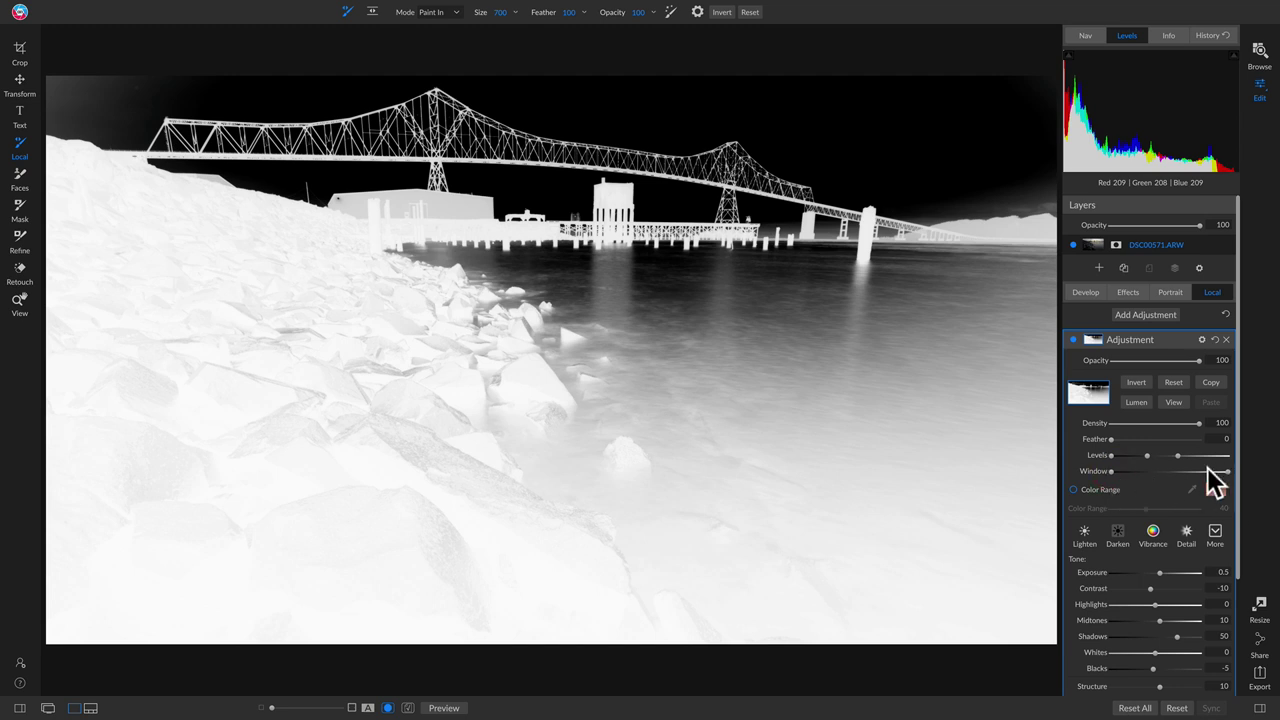
{"action": "left_click_drag", "start_coordinate": [1111, 467], "coordinate": [1084, 476]}
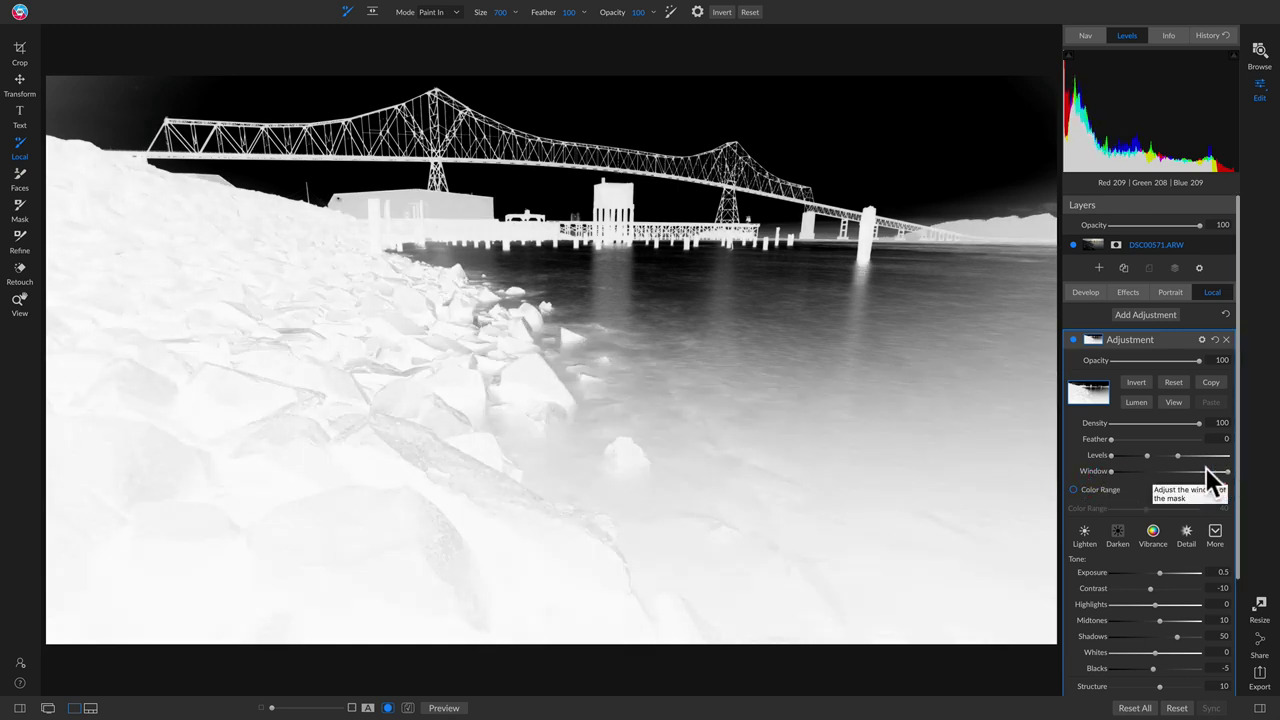
{"action": "mouse_move", "coordinate": [1229, 472]}
{"action": "left_mouse_down"}
{"action": "mouse_move", "coordinate": [1193, 474]}
{"action": "mouse_move", "coordinate": [1241, 463]}
{"action": "left_mouse_up"}
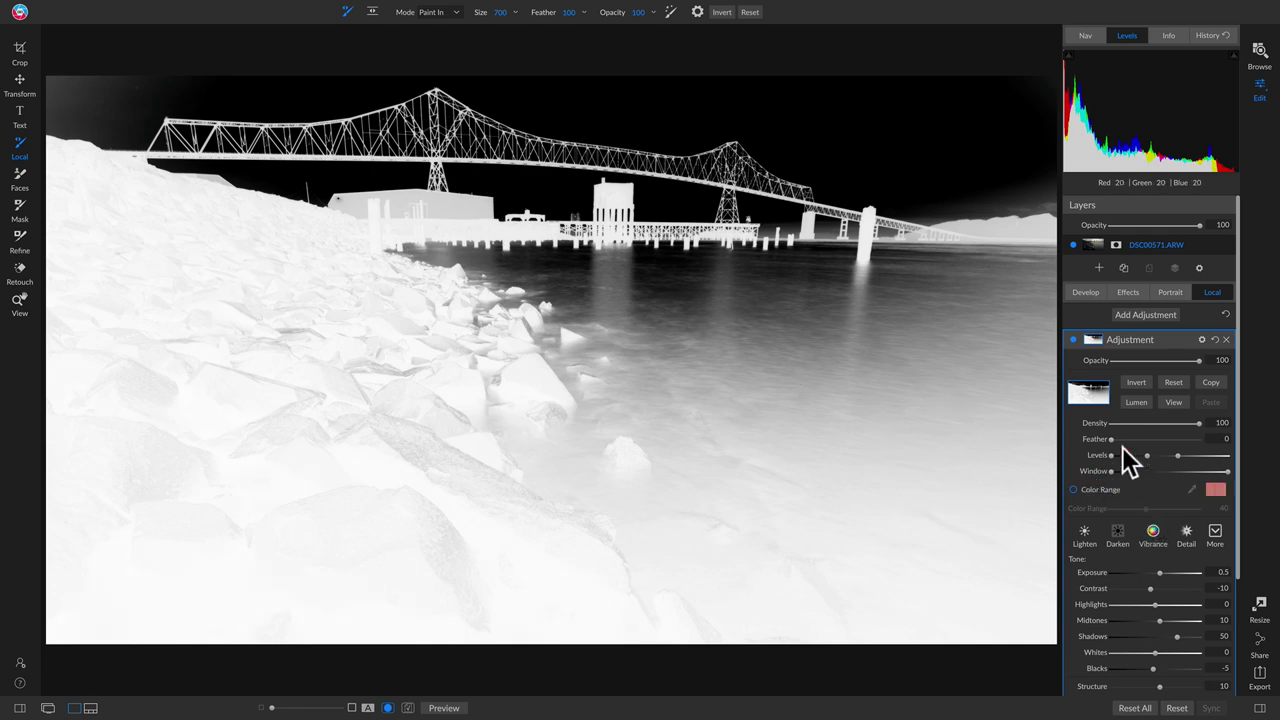
Invert the luminosity mask, narrow its Window range from the left, and toggle Invert again.
{"action": "left_click", "coordinate": [1136, 382]}
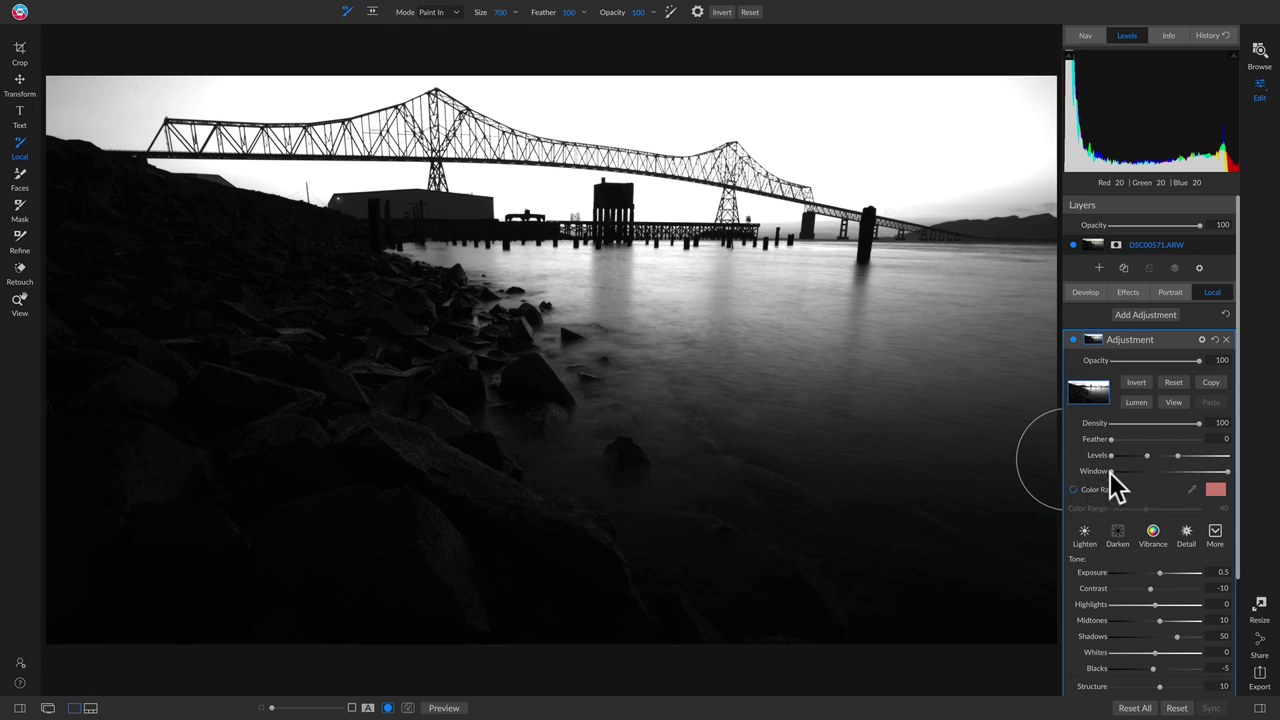
{"action": "mouse_move", "coordinate": [1110, 472]}
{"action": "left_mouse_down"}
{"action": "mouse_move", "coordinate": [1150, 474]}
{"action": "mouse_move", "coordinate": [1117, 477]}
{"action": "mouse_move", "coordinate": [1133, 477]}
{"action": "left_mouse_up"}
{"action": "mouse_move", "coordinate": [1146, 472]}
{"action": "left_mouse_down"}
{"action": "mouse_move", "coordinate": [1080, 474]}
{"action": "mouse_move", "coordinate": [1223, 474]}
{"action": "mouse_move", "coordinate": [1162, 474]}
{"action": "left_mouse_up"}
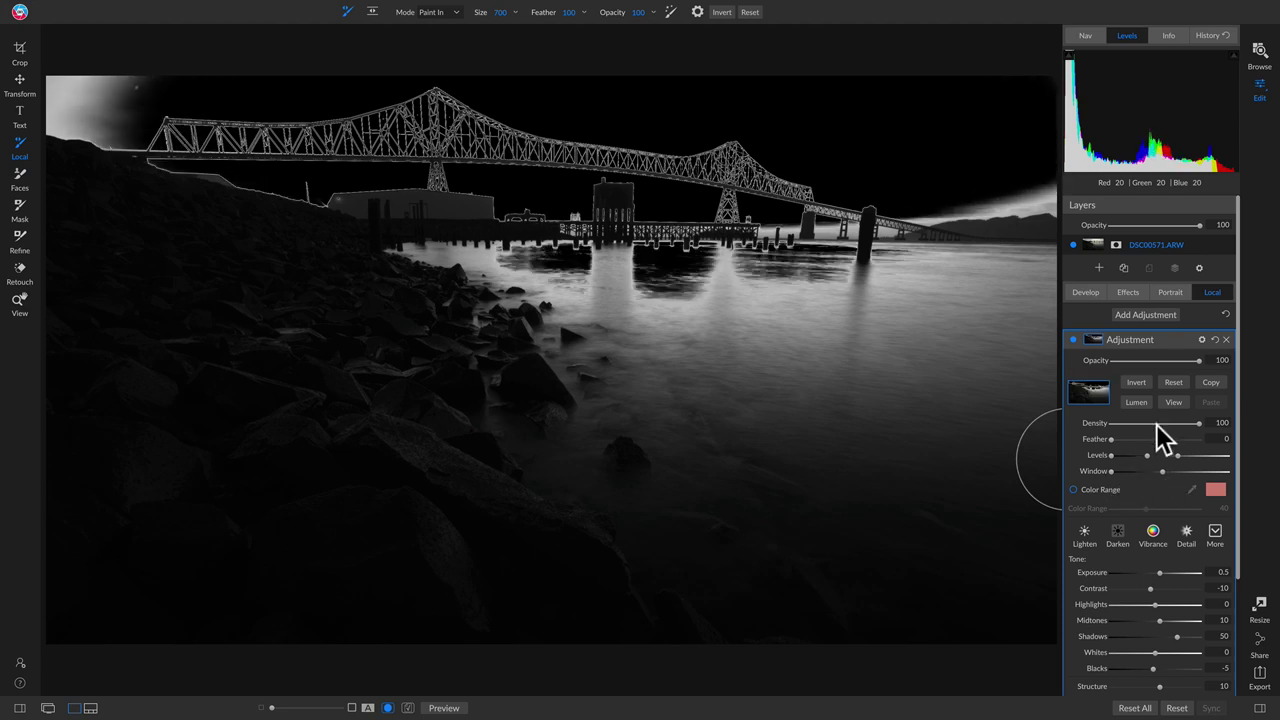
{"action": "left_click", "coordinate": [1136, 382]}
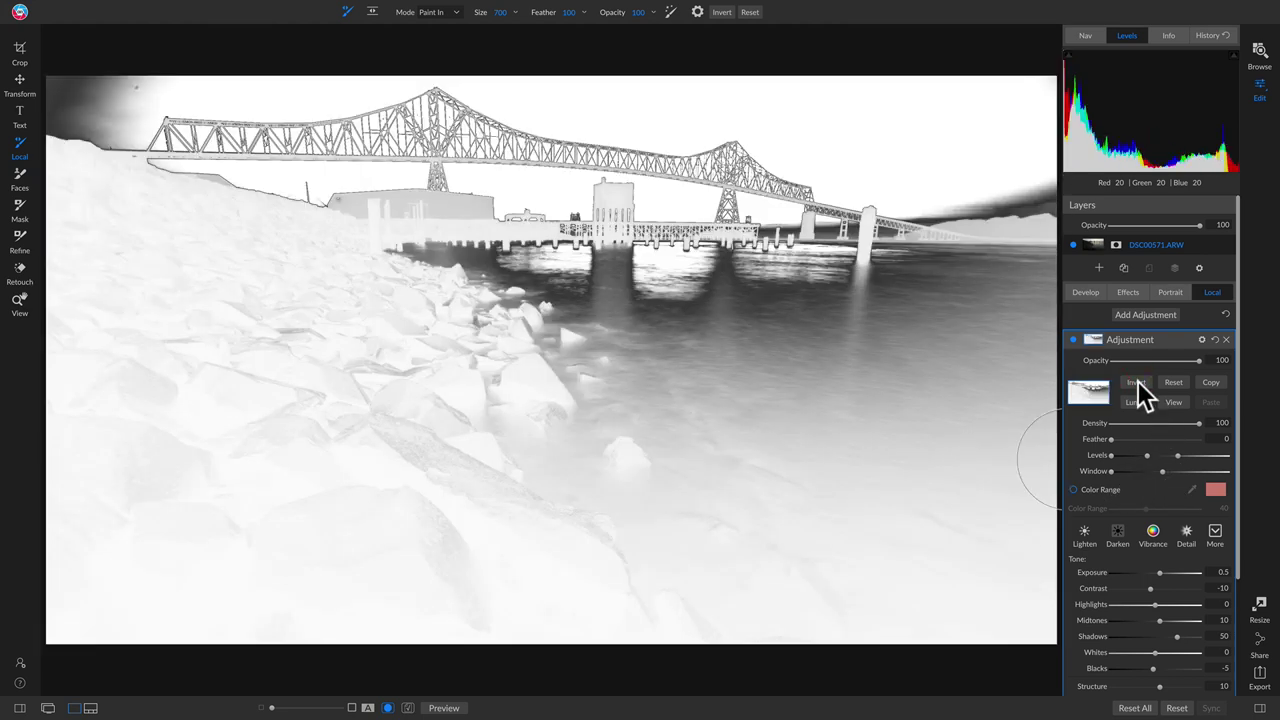
Widen the mask Window back to full and re-invert it to select the rocks and water.
{"action": "left_click", "coordinate": [1137, 382]}
{"action": "left_click_drag", "start_coordinate": [1163, 472], "coordinate": [1084, 471]}
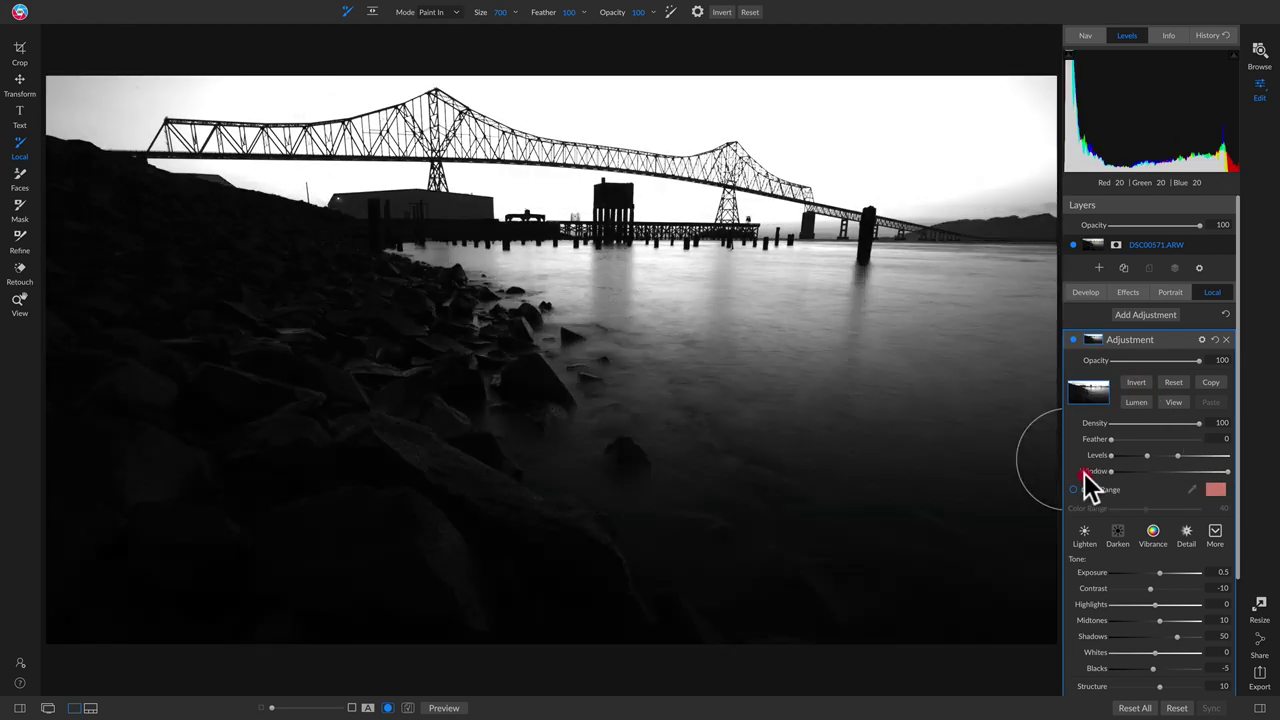
{"action": "left_click", "coordinate": [1140, 383]}
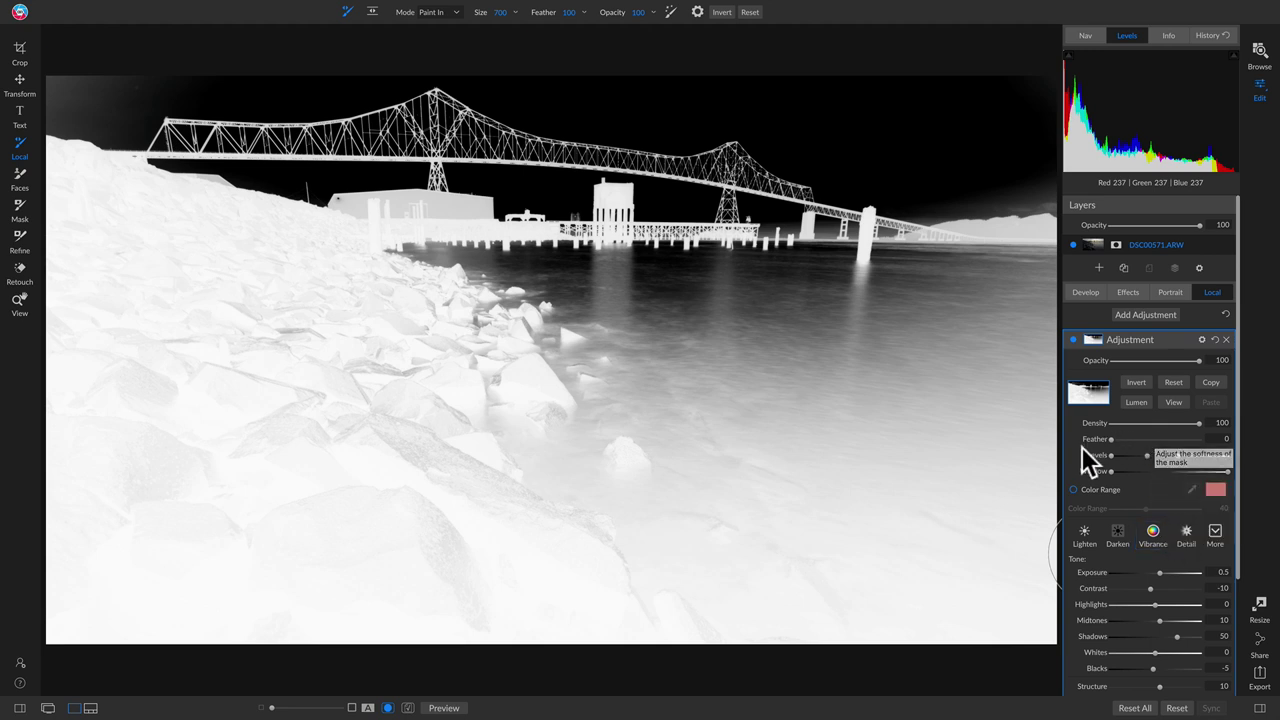
Hide the mask view and toggle the local adjustment off and on to compare.
{"action": "left_click", "coordinate": [1173, 401]}
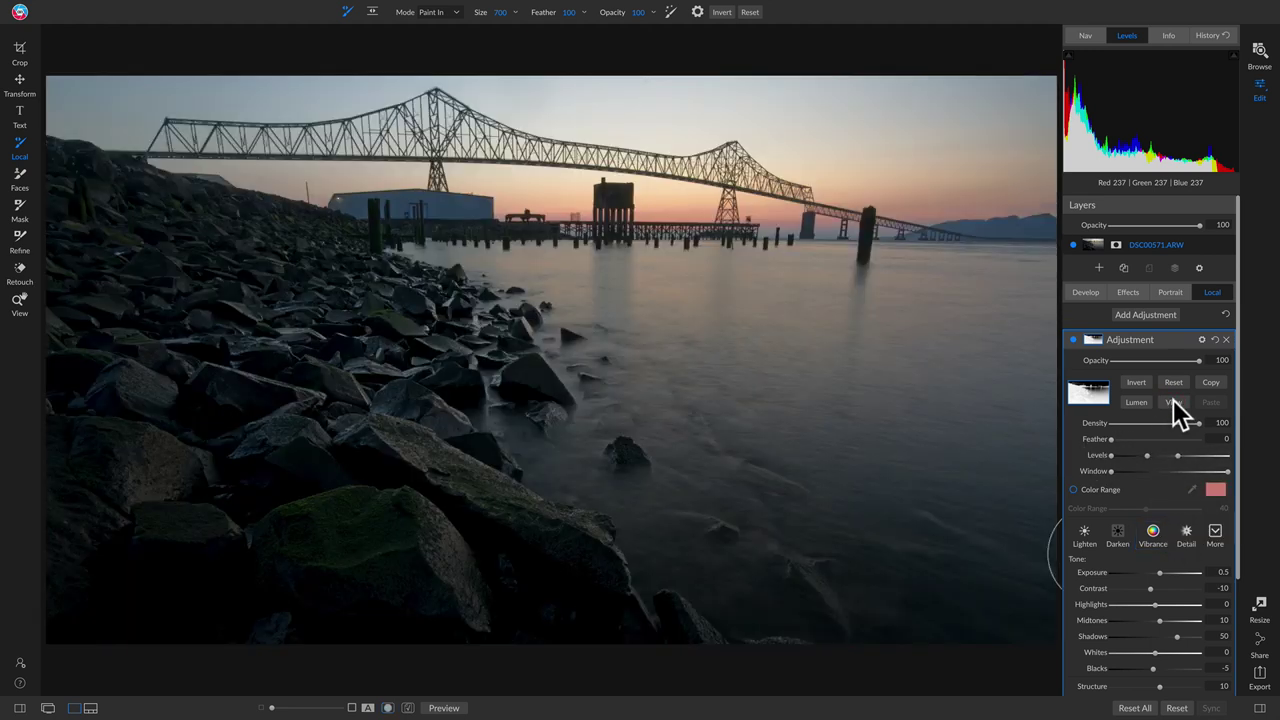
{"action": "left_click", "coordinate": [1074, 340]}
{"action": "left_click", "coordinate": [1074, 340]}
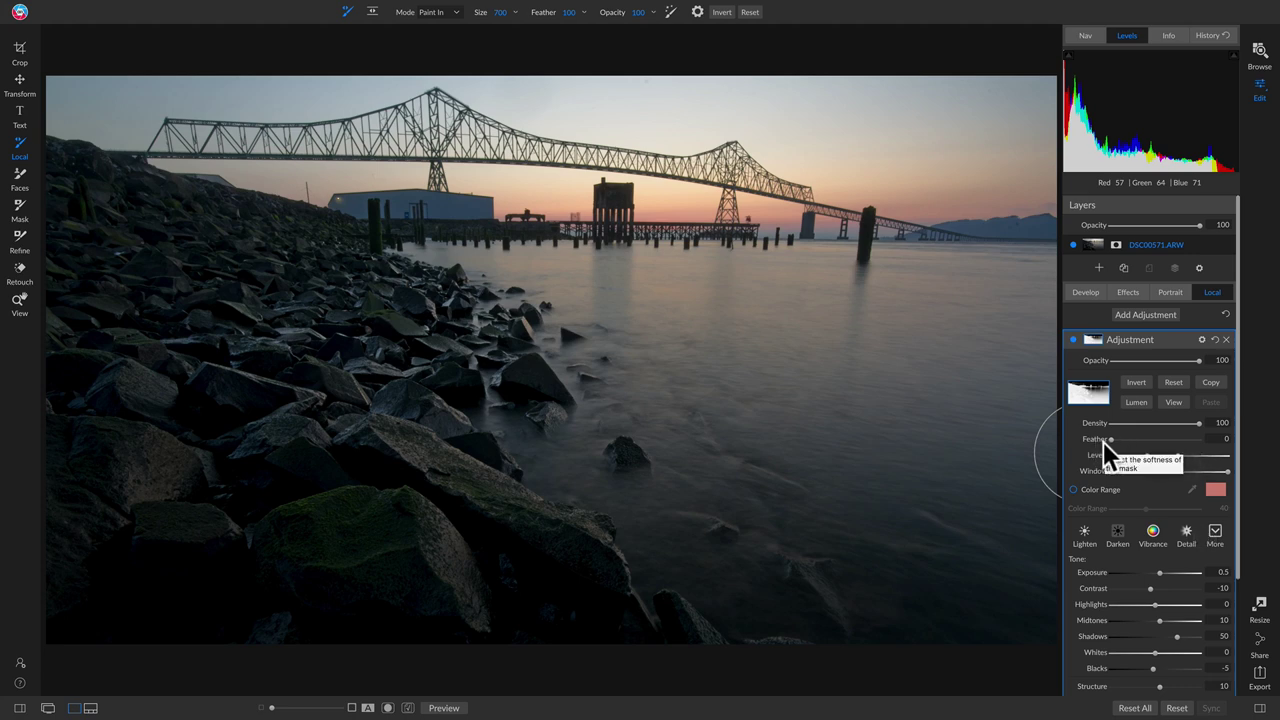
Raise the mask Feather with the mask showing, then compare the adjustment on and off.
{"action": "left_click", "coordinate": [1175, 401]}
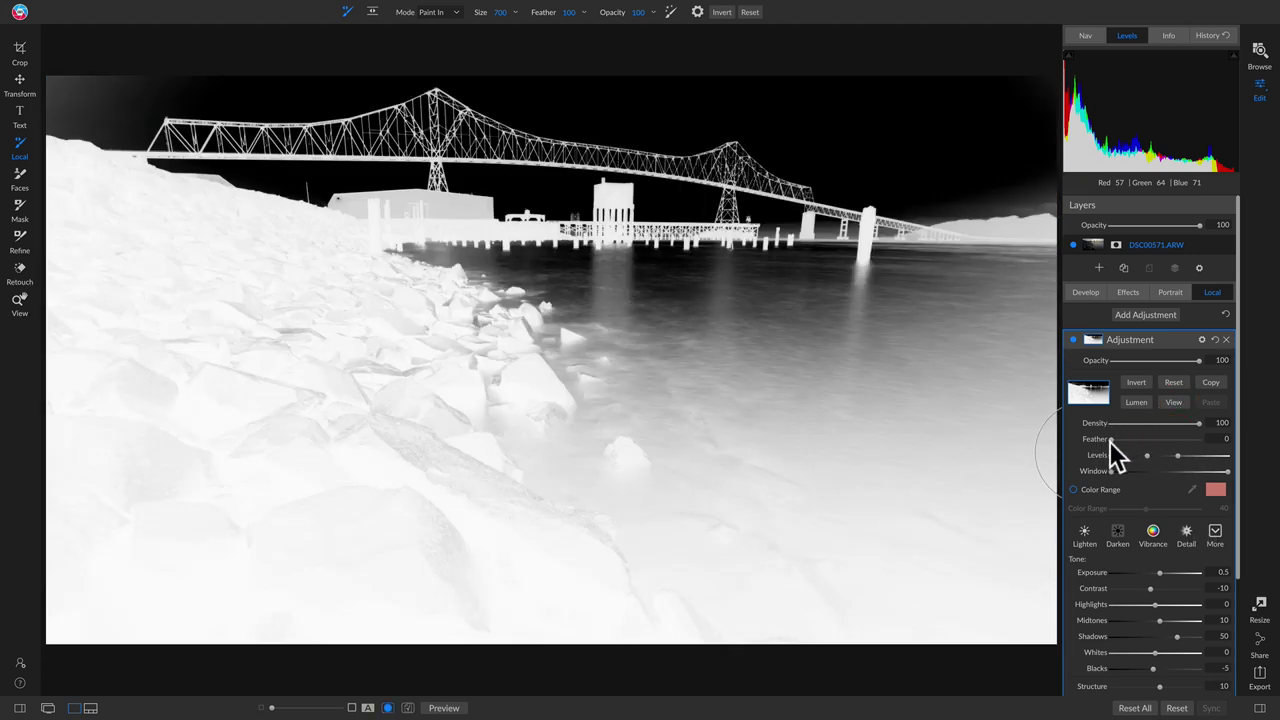
{"action": "left_click_drag", "start_coordinate": [1111, 441], "coordinate": [1133, 449]}
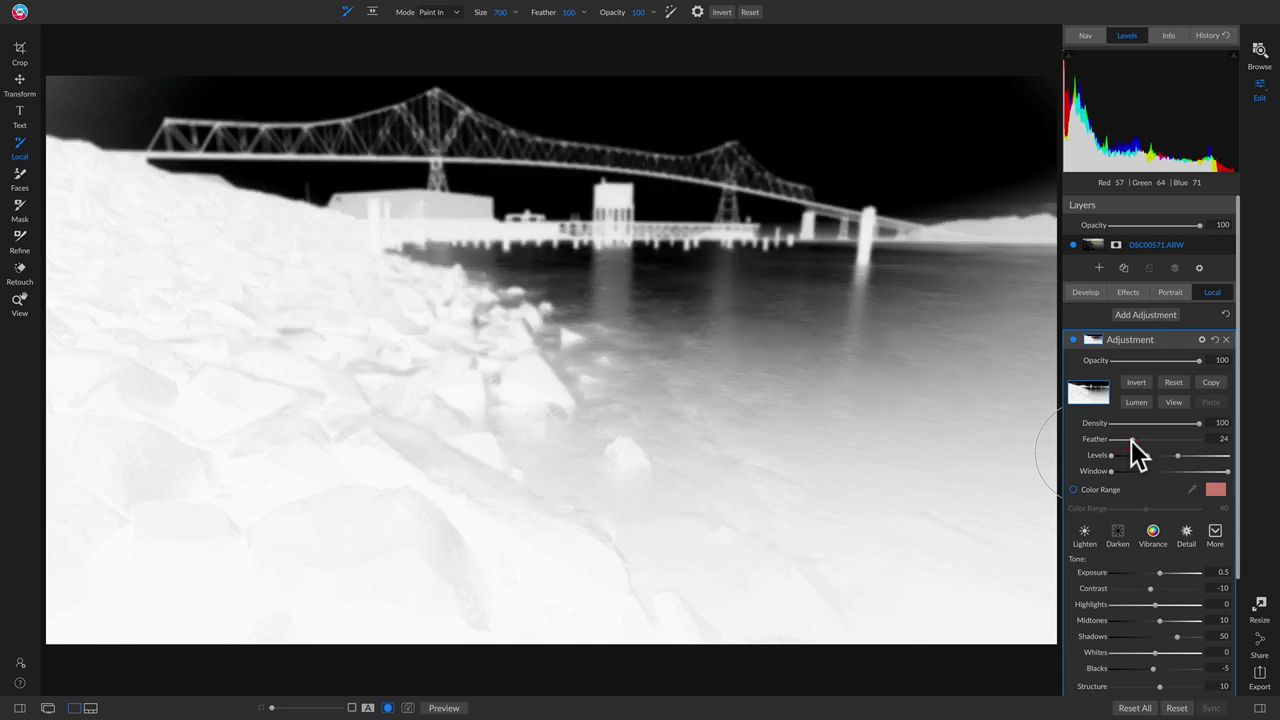
{"action": "left_click", "coordinate": [1168, 402]}
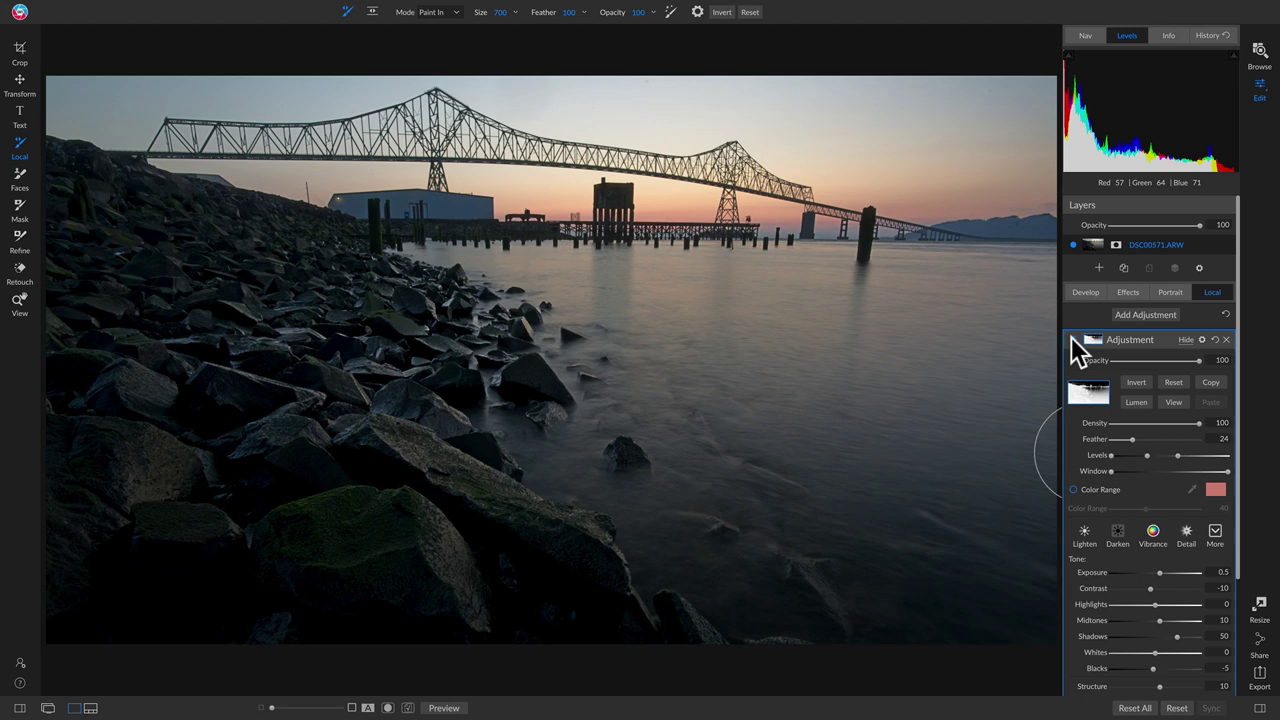
{"action": "left_click", "coordinate": [1071, 337]}
{"action": "left_click", "coordinate": [1071, 337]}
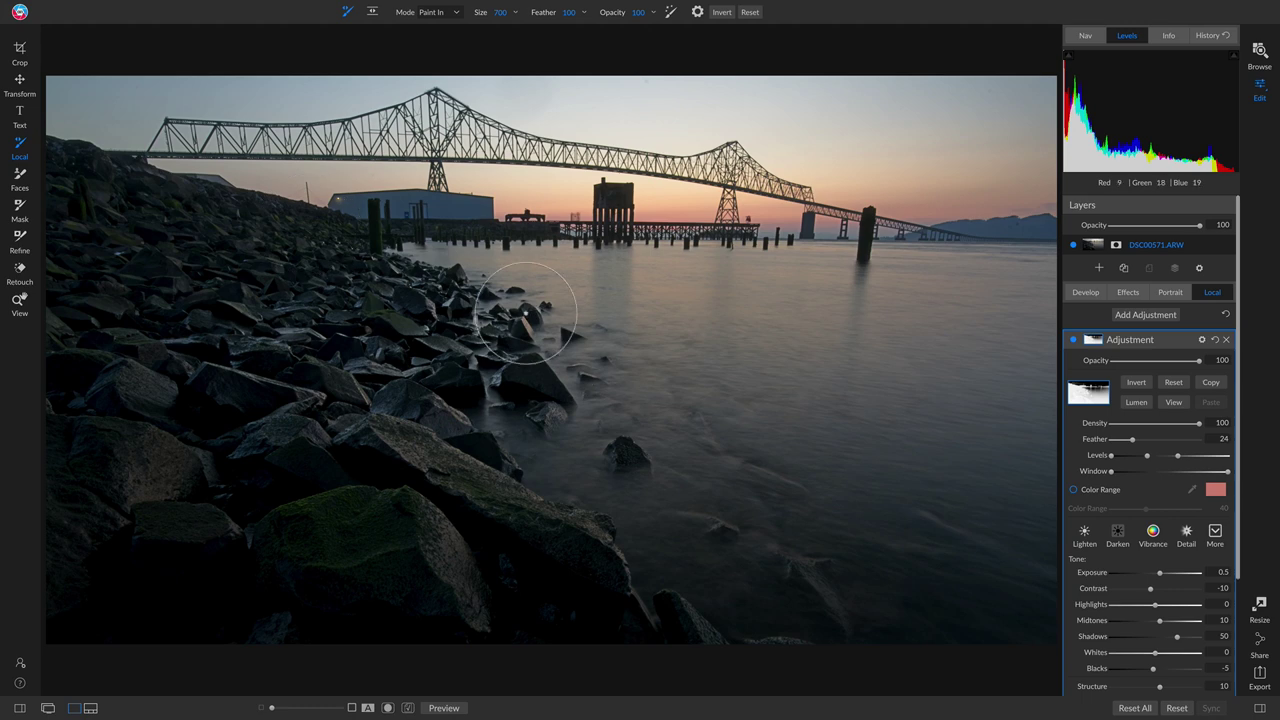
Settle the mask Feather at 14 and compare the adjustment on the normal photo.
{"action": "left_click", "coordinate": [1173, 400]}
{"action": "left_click", "coordinate": [1073, 339]}
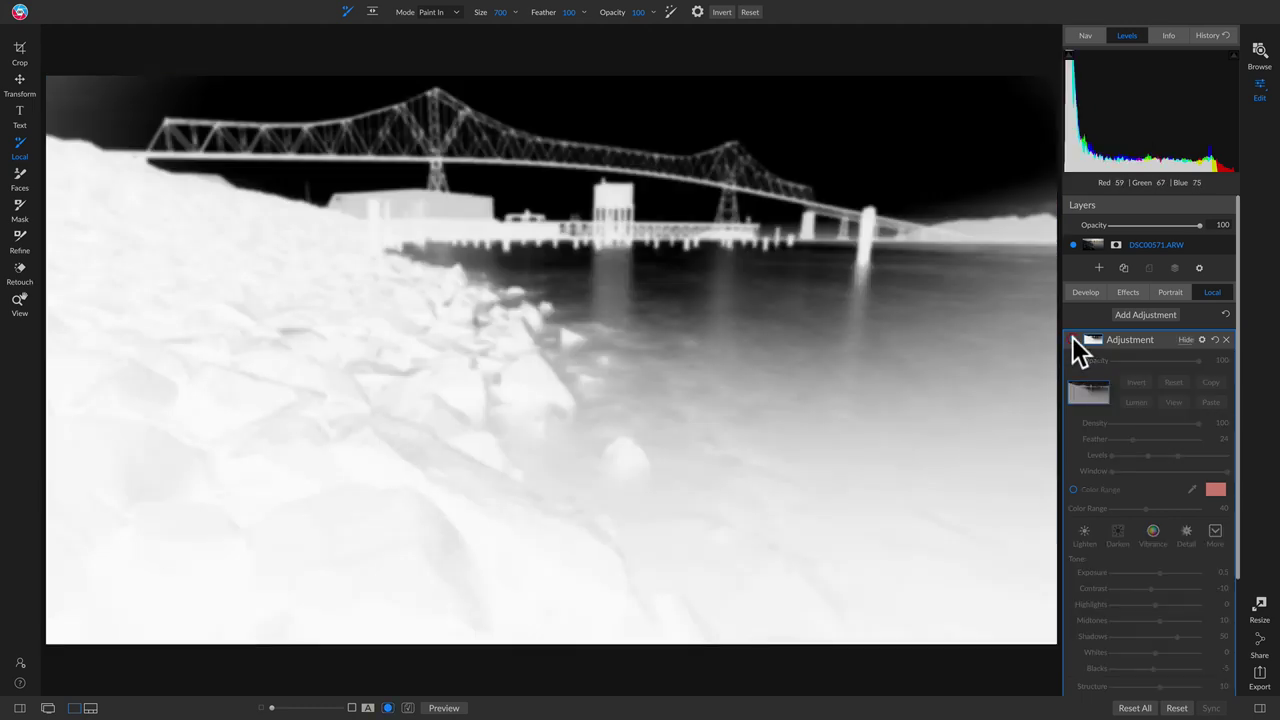
{"action": "left_click", "coordinate": [1072, 339]}
{"action": "mouse_move", "coordinate": [1133, 439]}
{"action": "left_mouse_down"}
{"action": "mouse_move", "coordinate": [1147, 440]}
{"action": "mouse_move", "coordinate": [1124, 440]}
{"action": "left_mouse_up"}
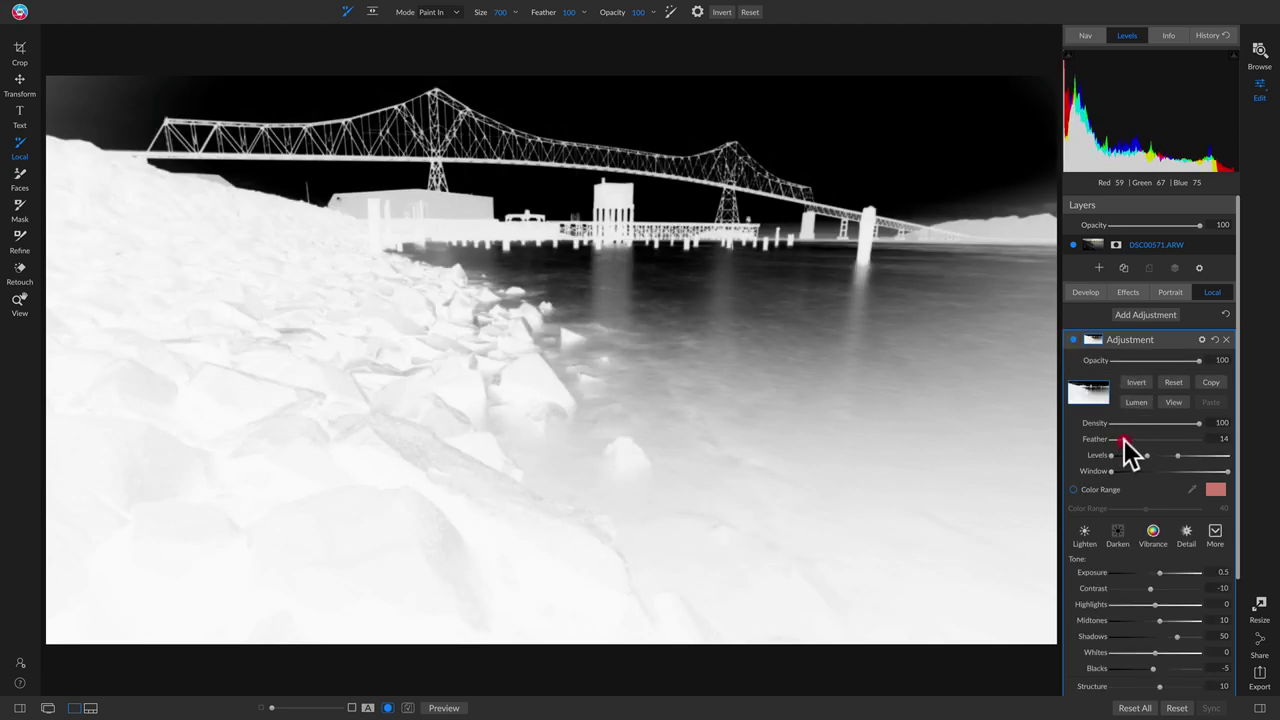
{"action": "left_click", "coordinate": [1173, 402]}
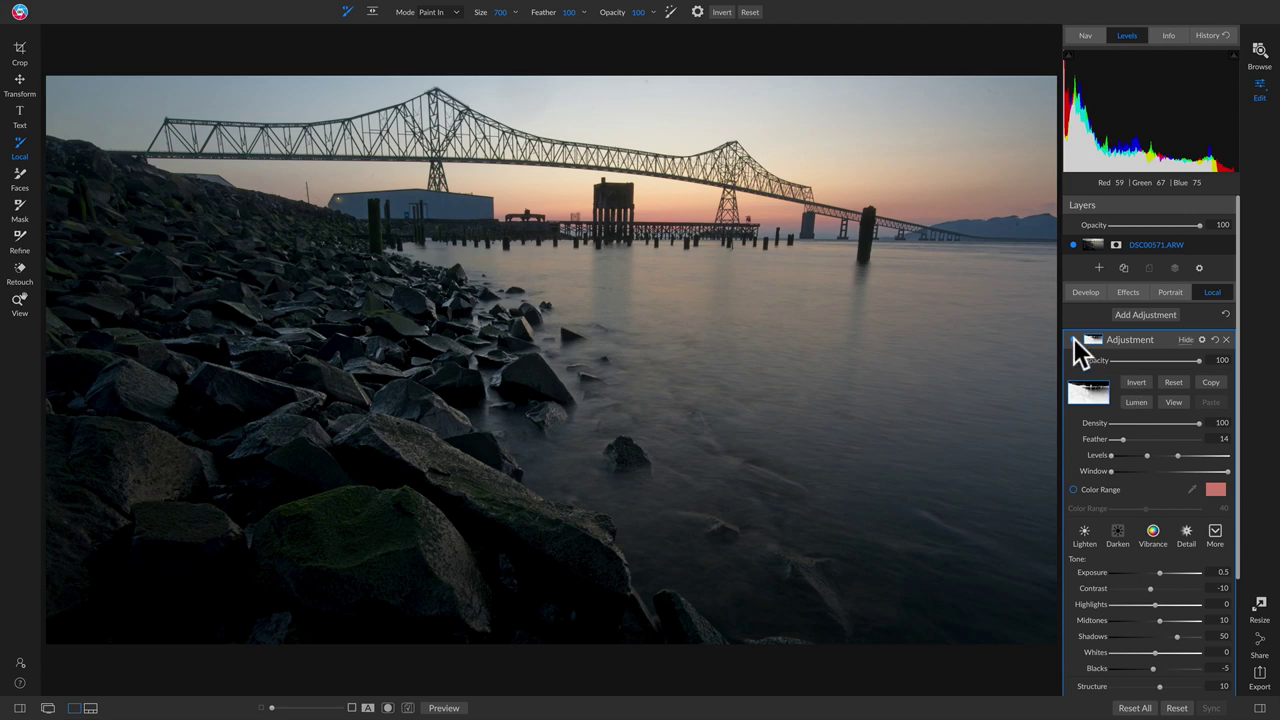
{"action": "left_click", "coordinate": [1074, 340]}
{"action": "left_click", "coordinate": [1074, 340]}
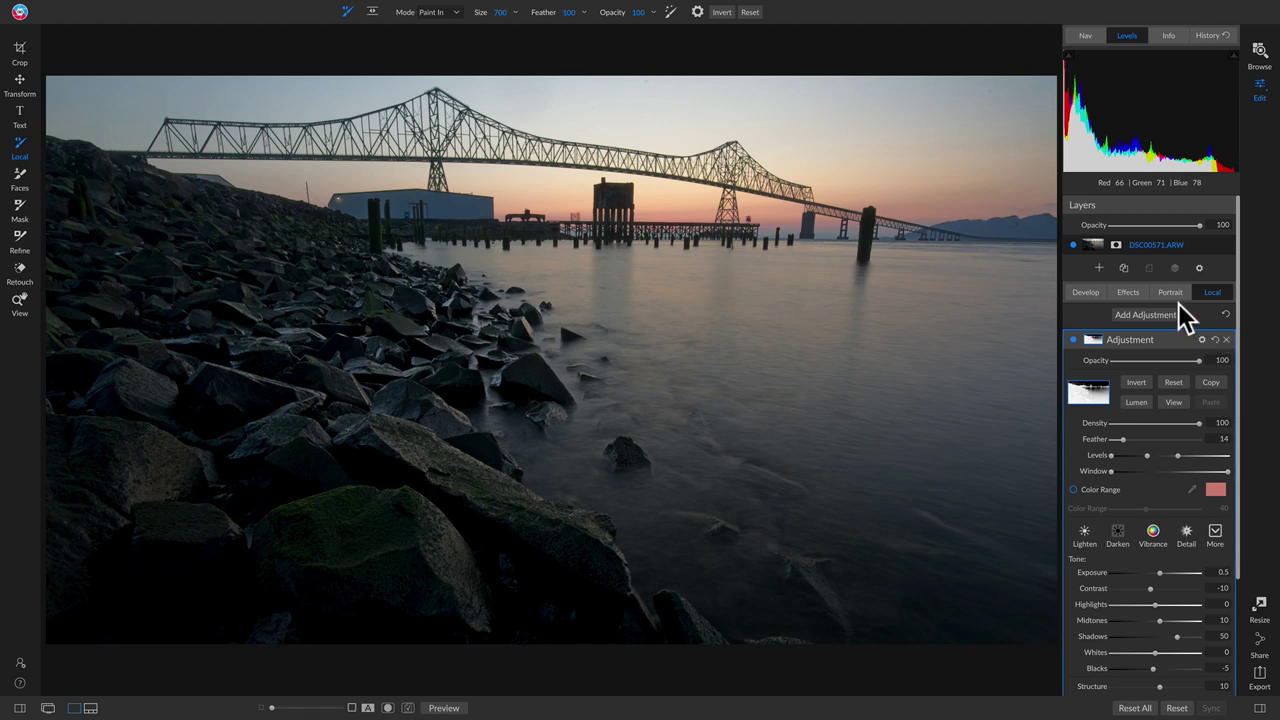
Add a Color Enhancer filter from the Effects tab with Saturation set to 75.
{"action": "left_click", "coordinate": [1128, 298]}
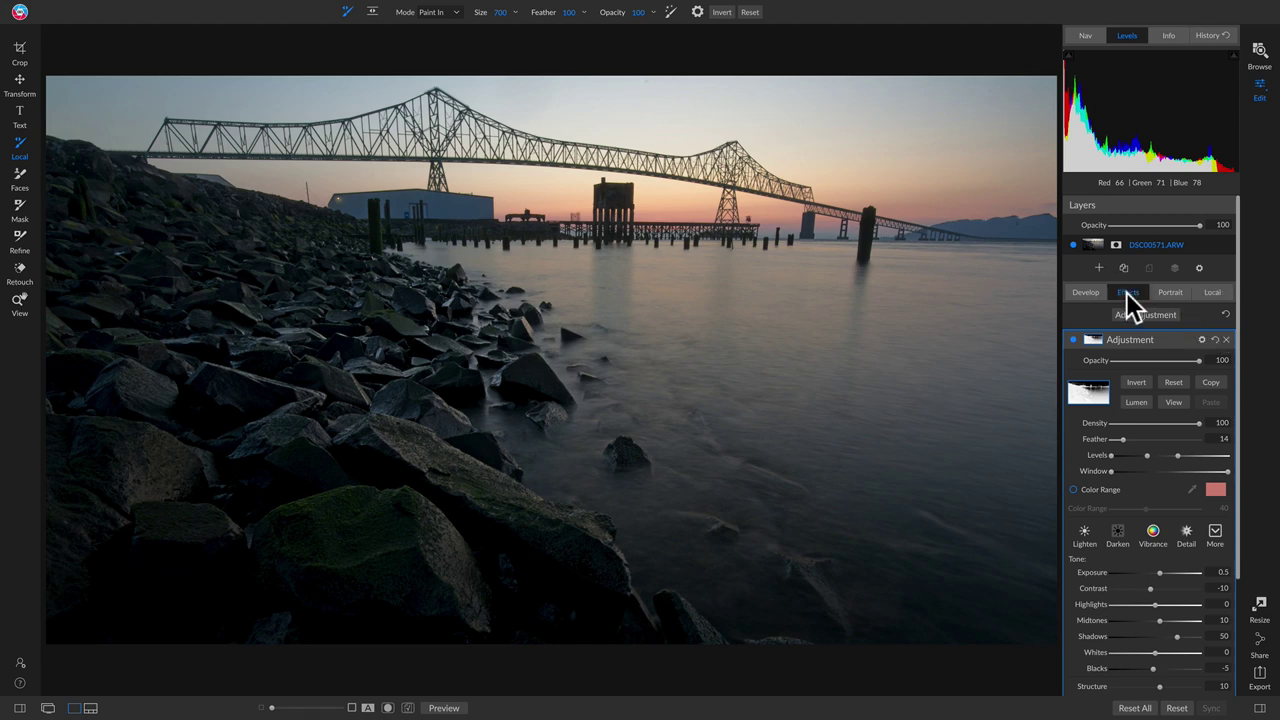
{"action": "left_click", "coordinate": [1152, 333]}
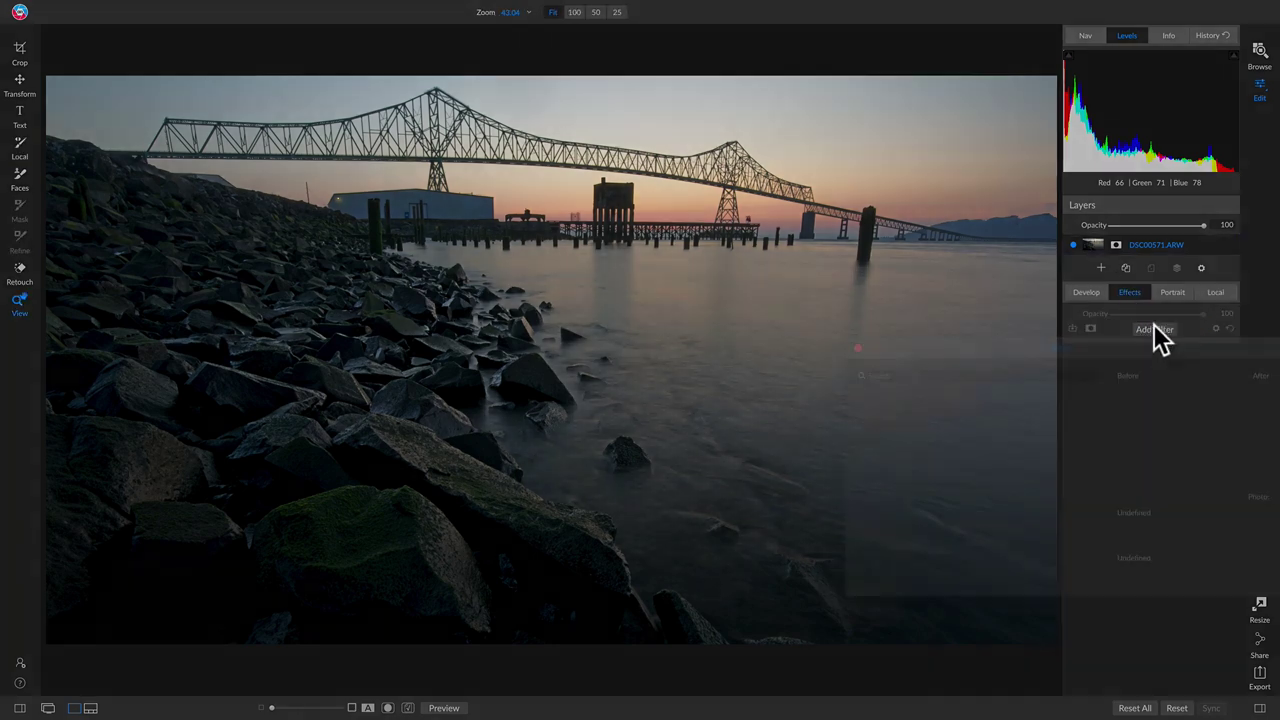
{"action": "left_click", "coordinate": [1054, 480]}
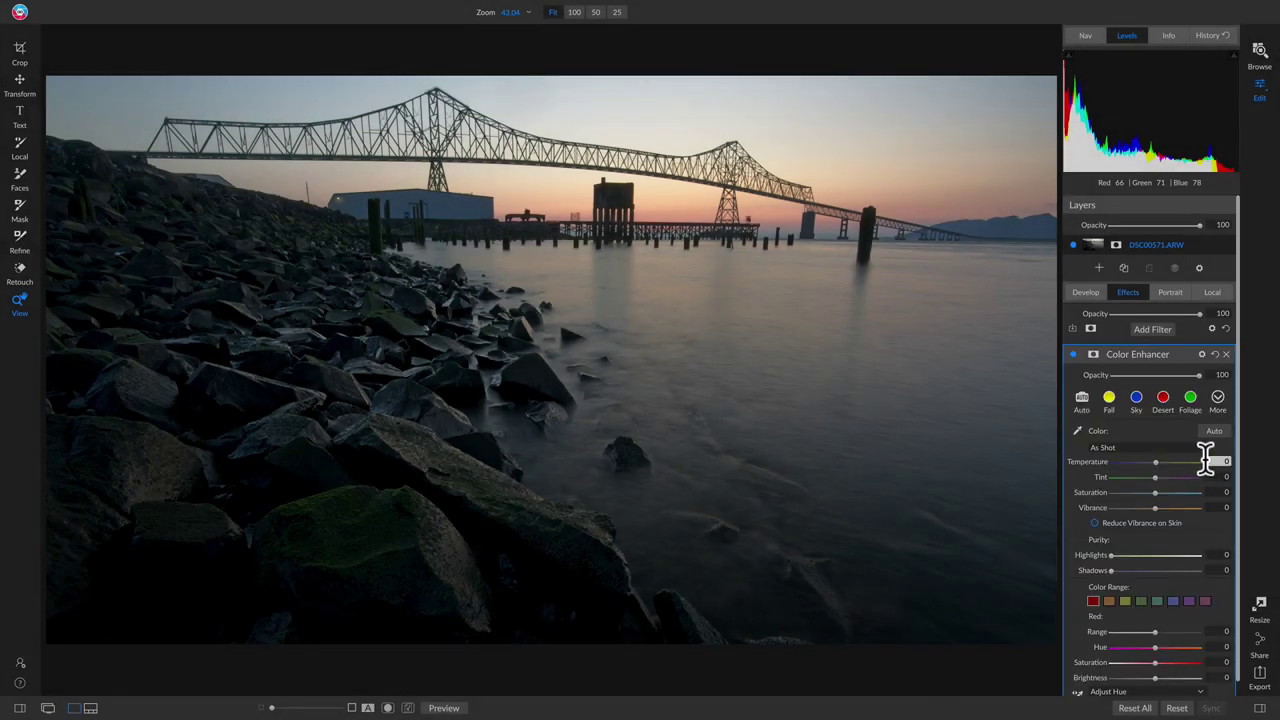
{"action": "left_click_drag", "start_coordinate": [1167, 492], "coordinate": [1193, 492]}
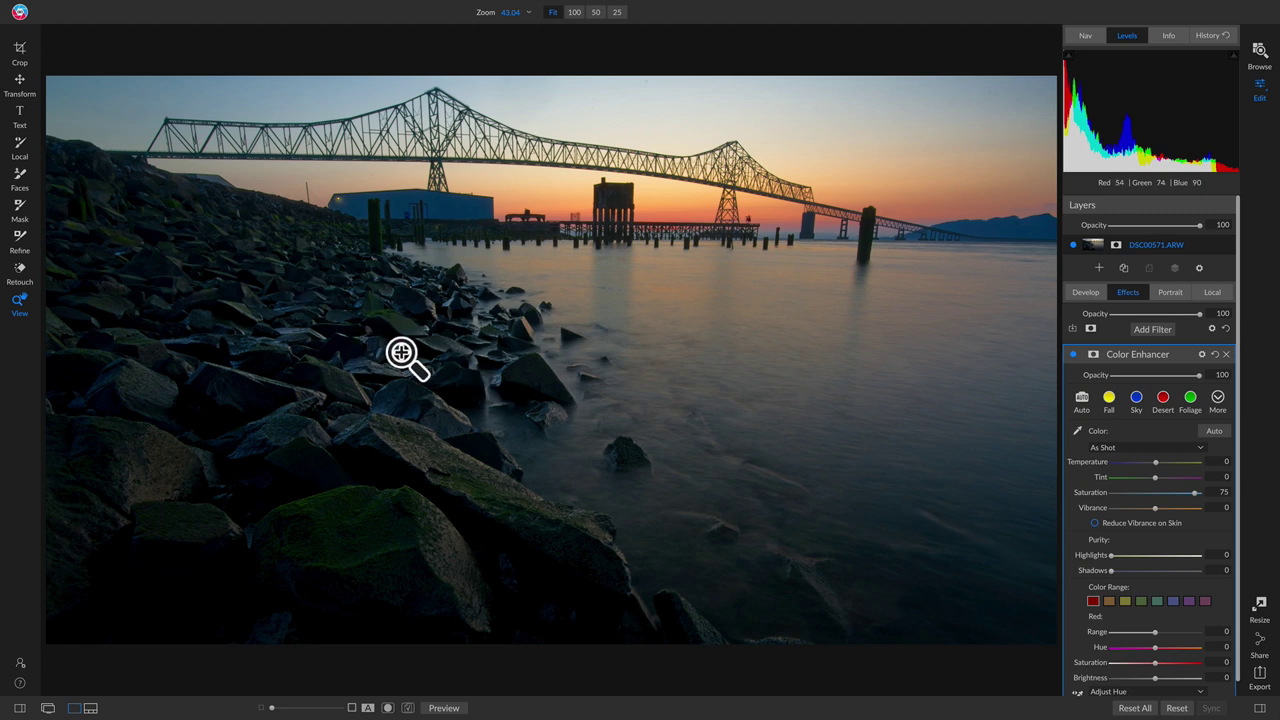
{"action": "left_click", "coordinate": [1092, 355]}
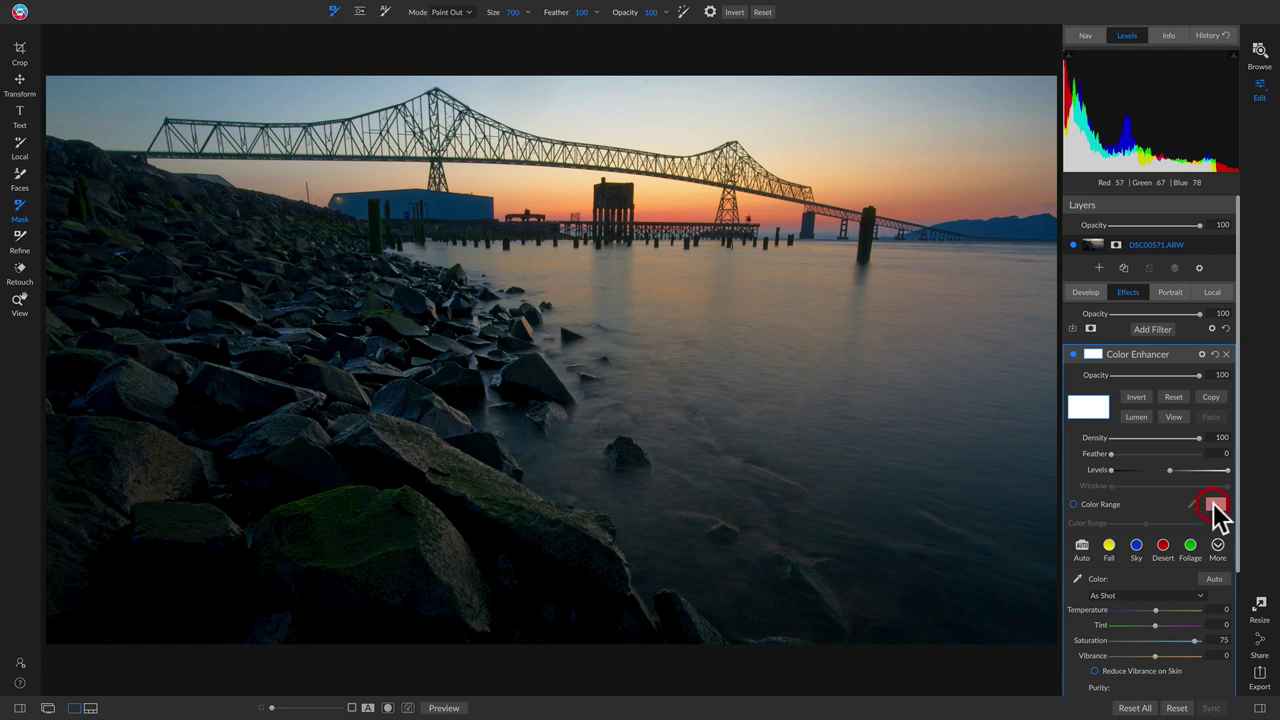
Turn on Color Range masking for the Color Enhancer with blue as the target colour.
{"action": "left_click", "coordinate": [1084, 505]}
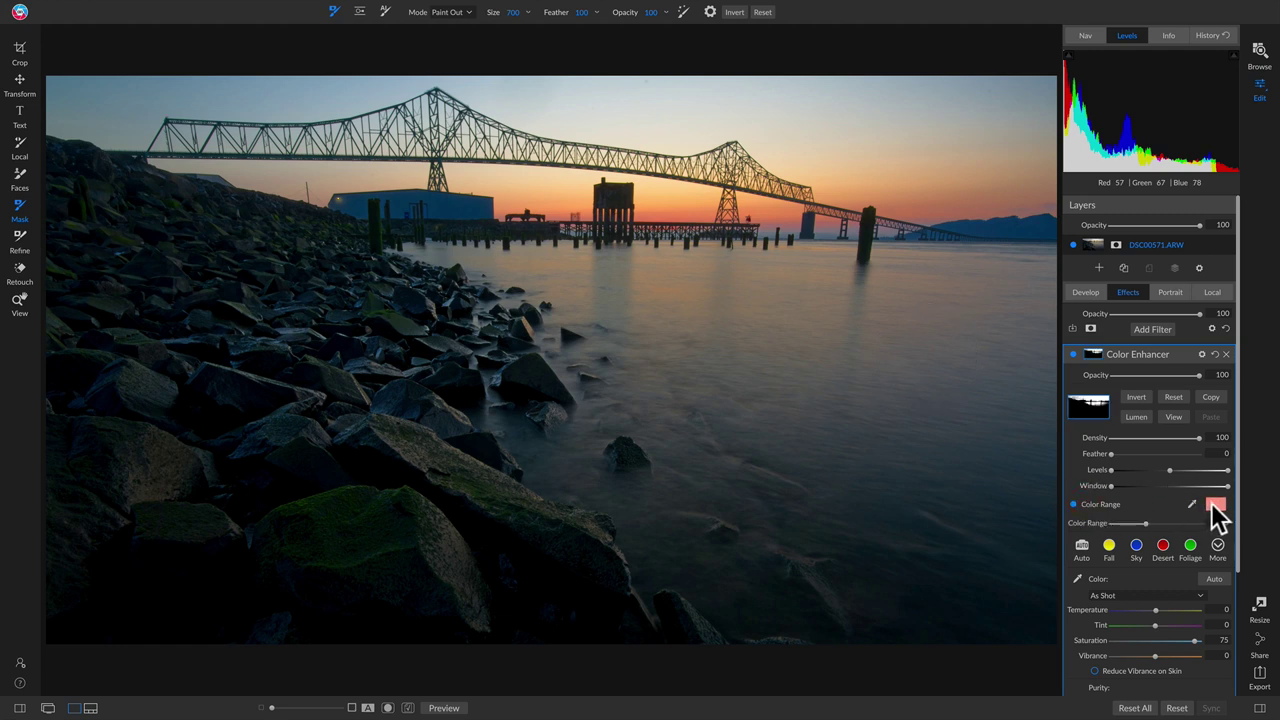
{"action": "left_click", "coordinate": [1214, 506]}
{"action": "left_click", "coordinate": [843, 312]}
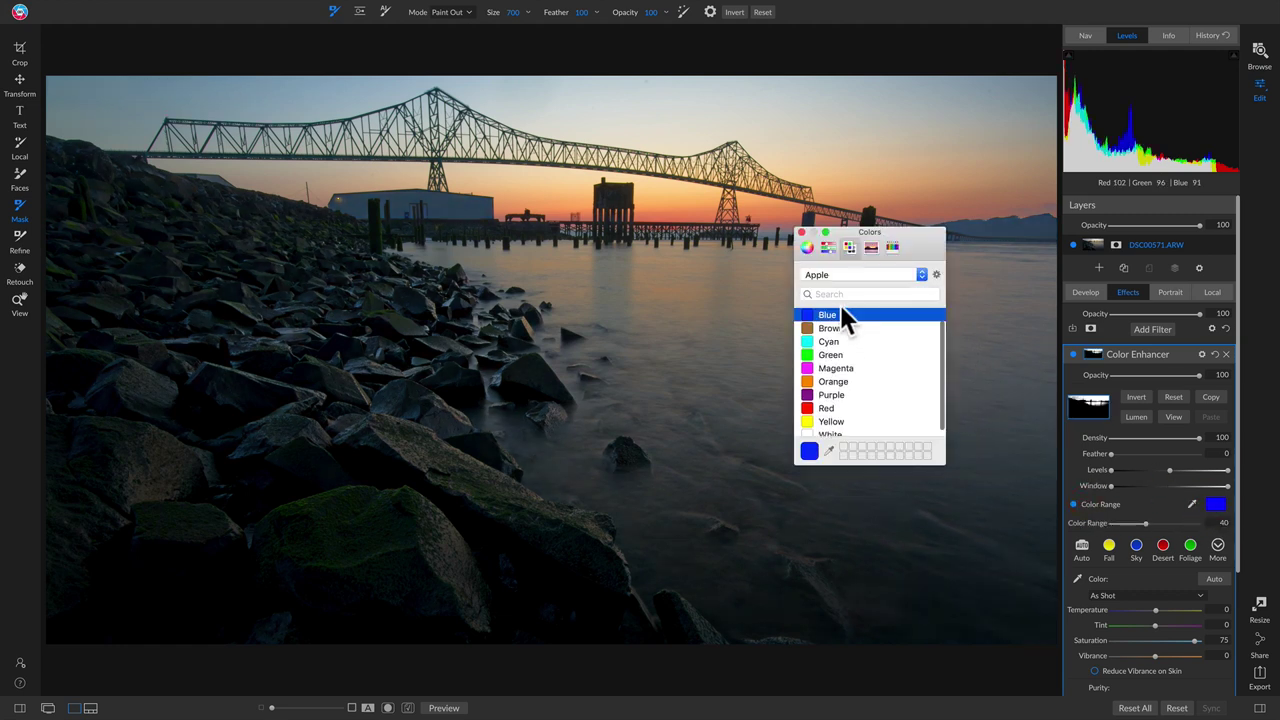
{"action": "left_click", "coordinate": [801, 232]}
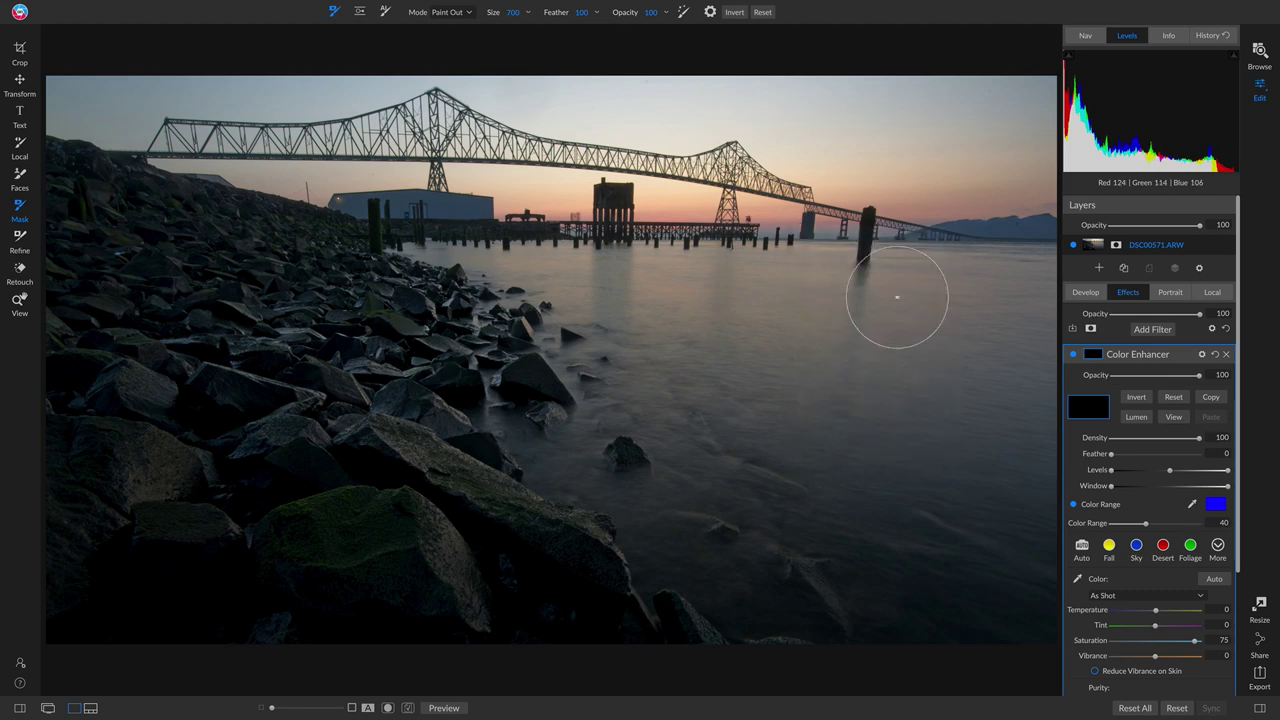
Invert the mask, sample the far-shore colour, and widen the colour range to 30.
{"action": "left_click", "coordinate": [1136, 397]}
{"action": "left_click", "coordinate": [1172, 414]}
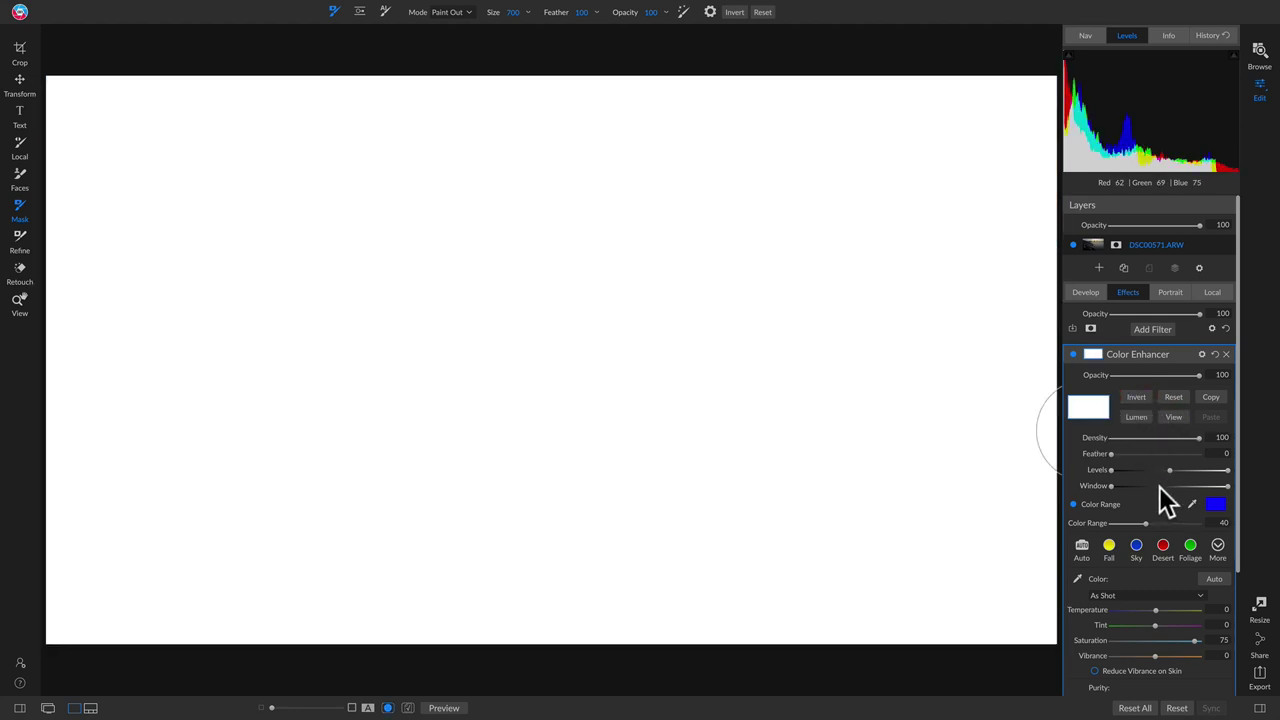
{"action": "left_click_drag", "start_coordinate": [1137, 524], "coordinate": [1125, 524]}
{"action": "left_click", "coordinate": [1174, 417]}
{"action": "left_click", "coordinate": [1191, 504]}
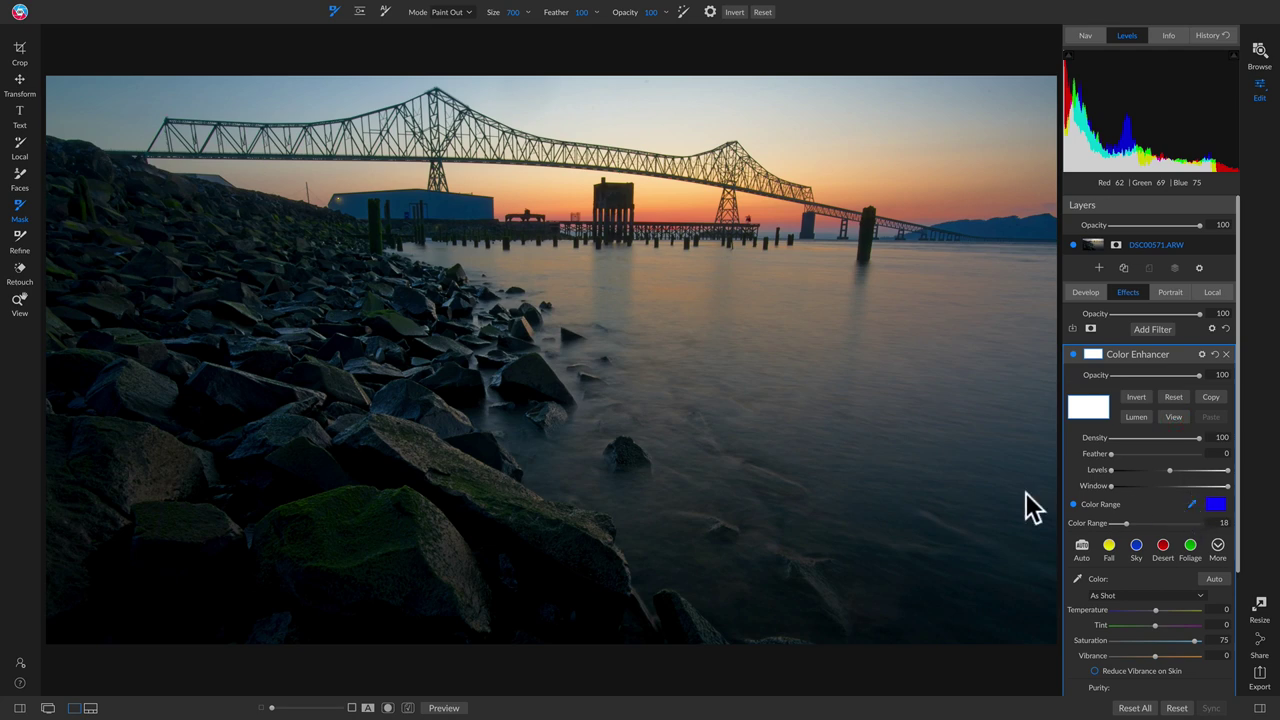
{"action": "left_click", "coordinate": [974, 231]}
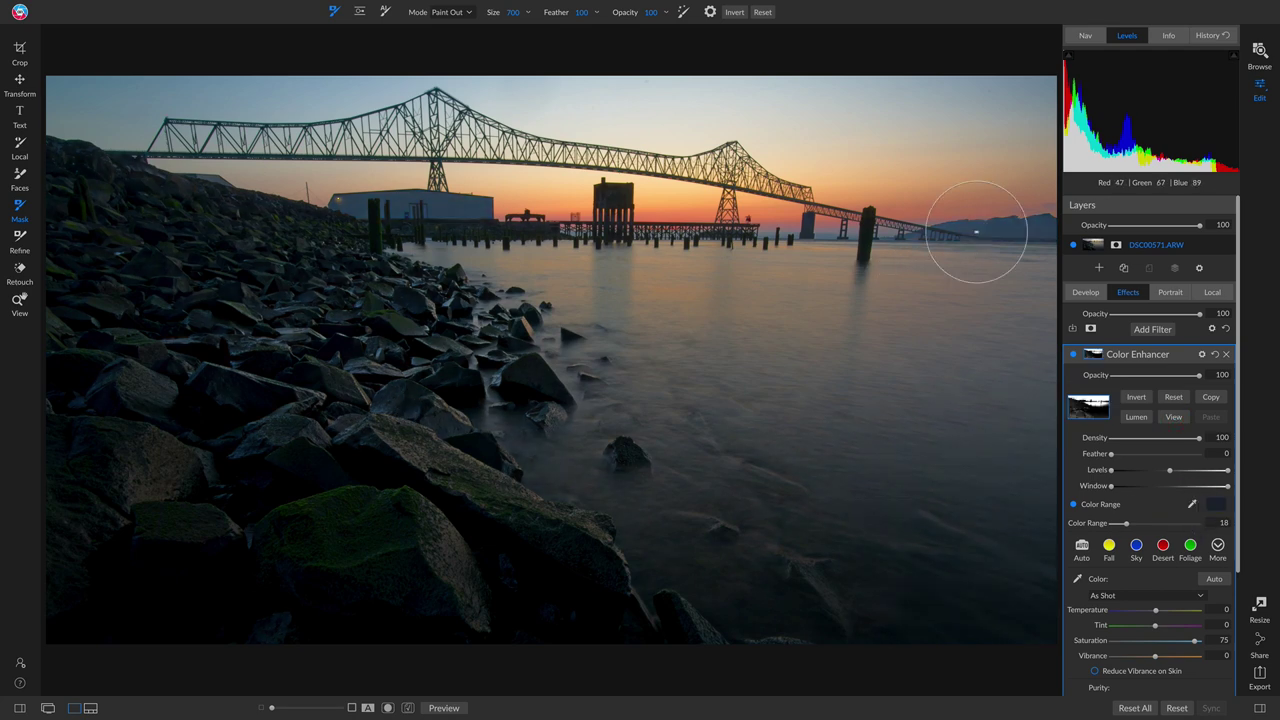
{"action": "left_click", "coordinate": [1168, 422]}
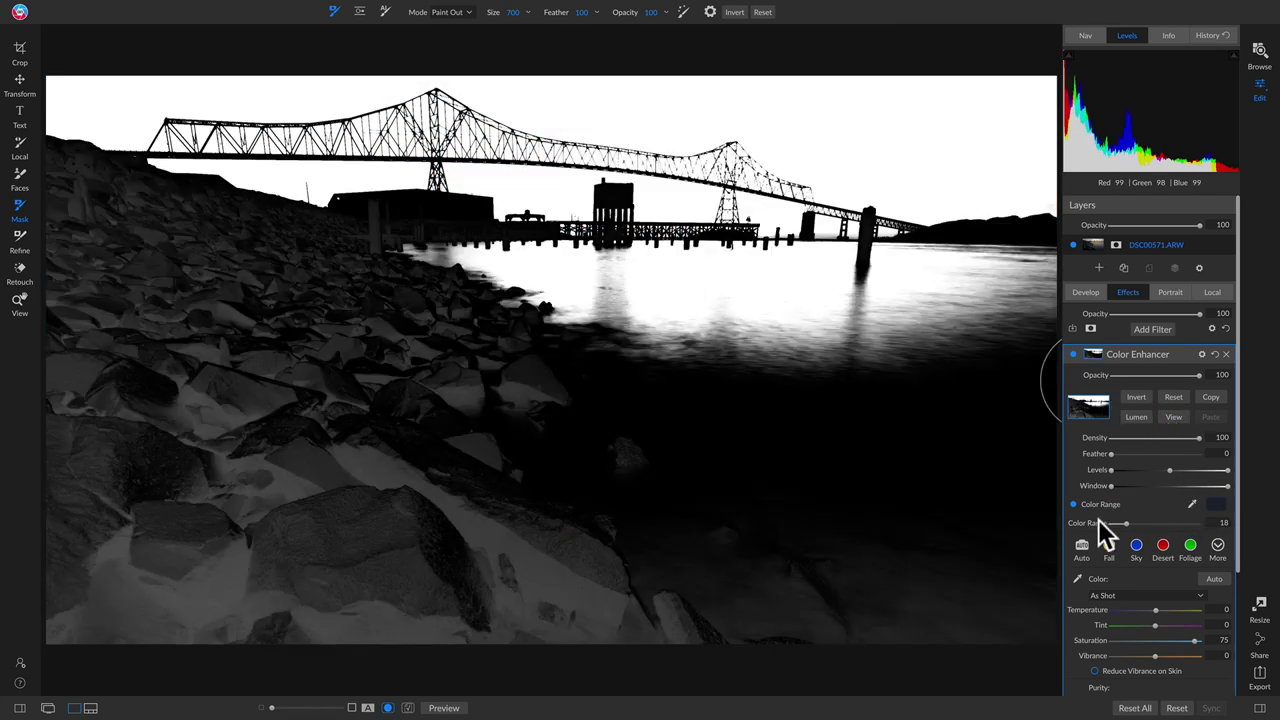
{"action": "mouse_move", "coordinate": [1128, 524]}
{"action": "left_mouse_down"}
{"action": "mouse_move", "coordinate": [1146, 530]}
{"action": "mouse_move", "coordinate": [1137, 524]}
{"action": "left_mouse_up"}
Resample near the bridge's right end, invert so the sky is white, and set Color Range to 19.
{"action": "left_click", "coordinate": [1146, 399]}
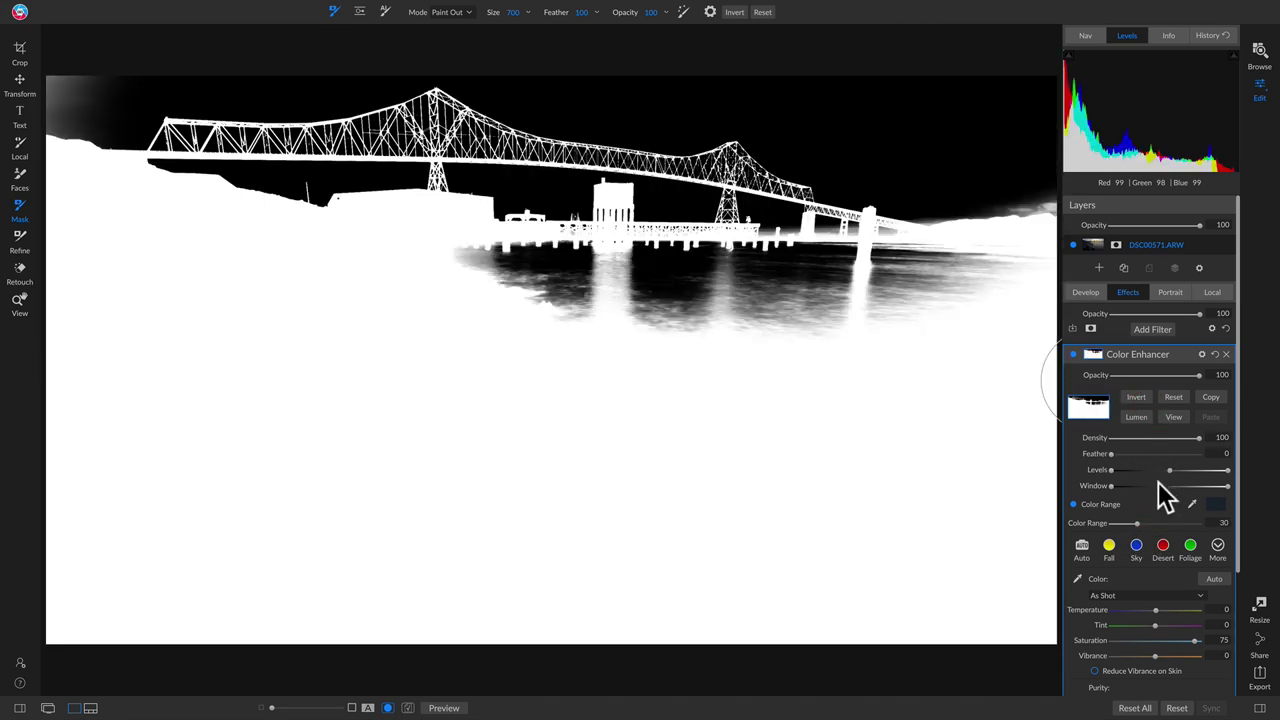
{"action": "left_click", "coordinate": [1191, 504]}
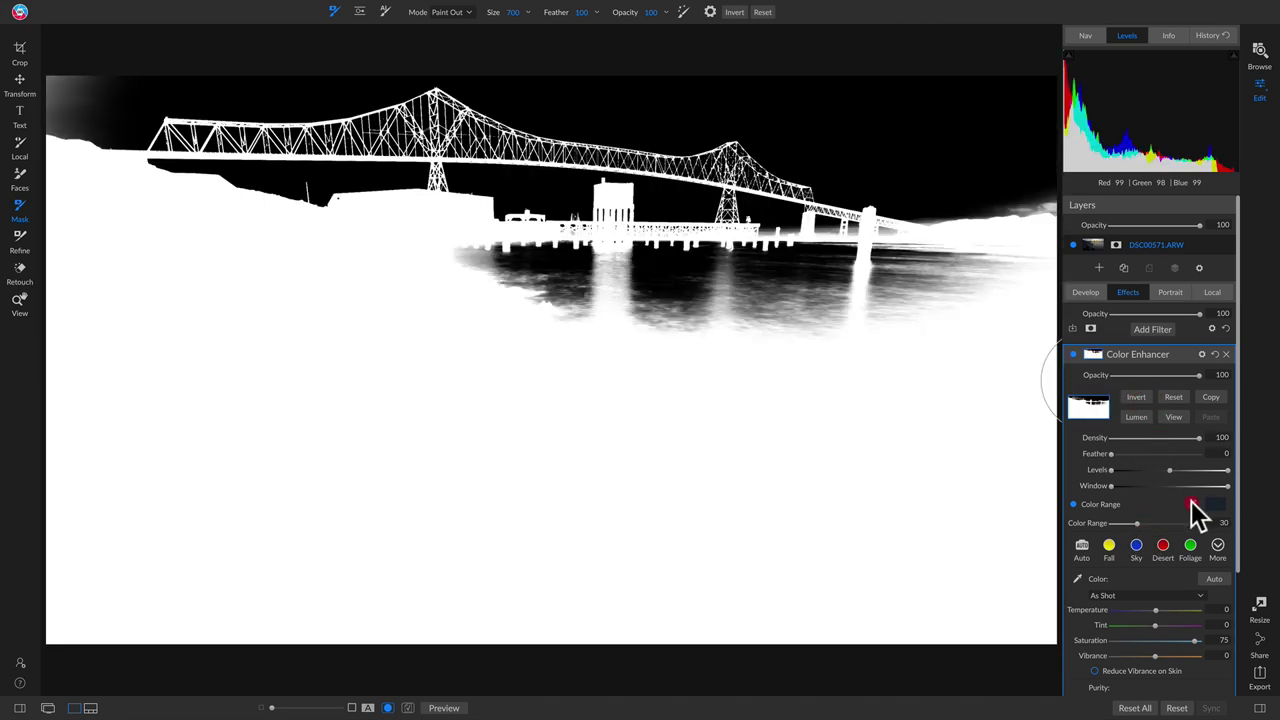
{"action": "left_click", "coordinate": [997, 232]}
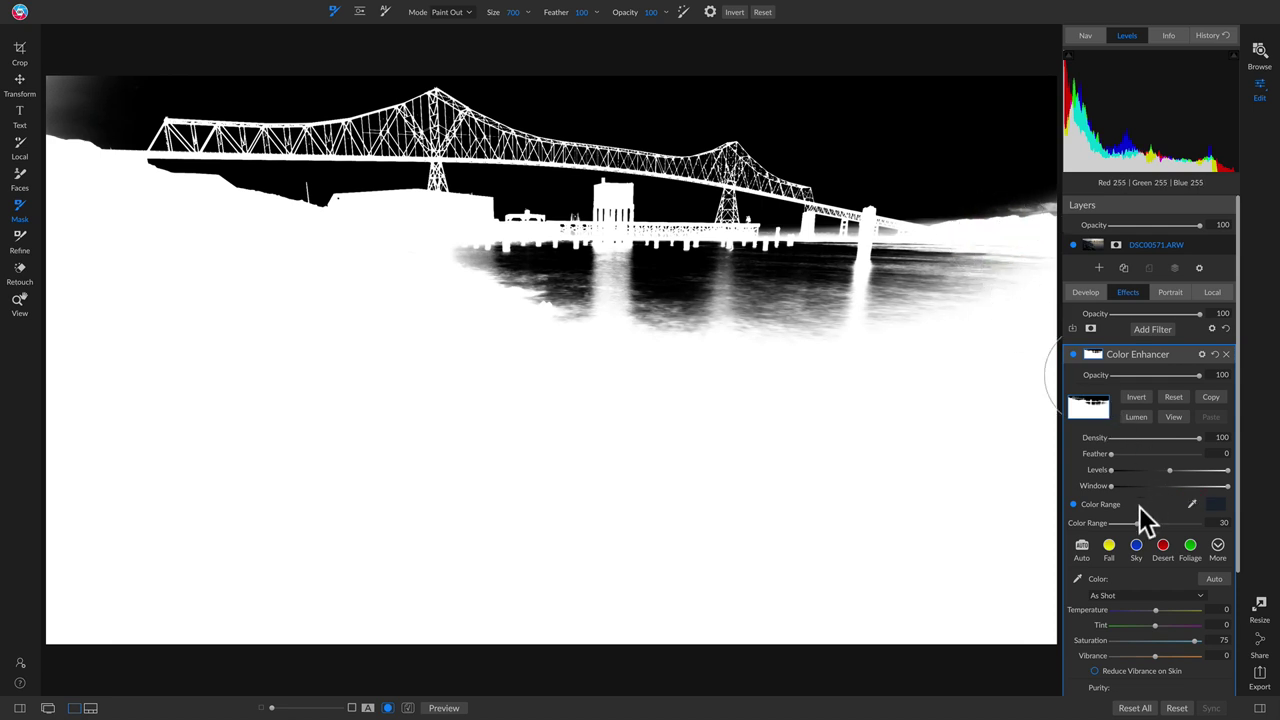
{"action": "left_click_drag", "start_coordinate": [1138, 522], "coordinate": [1124, 523]}
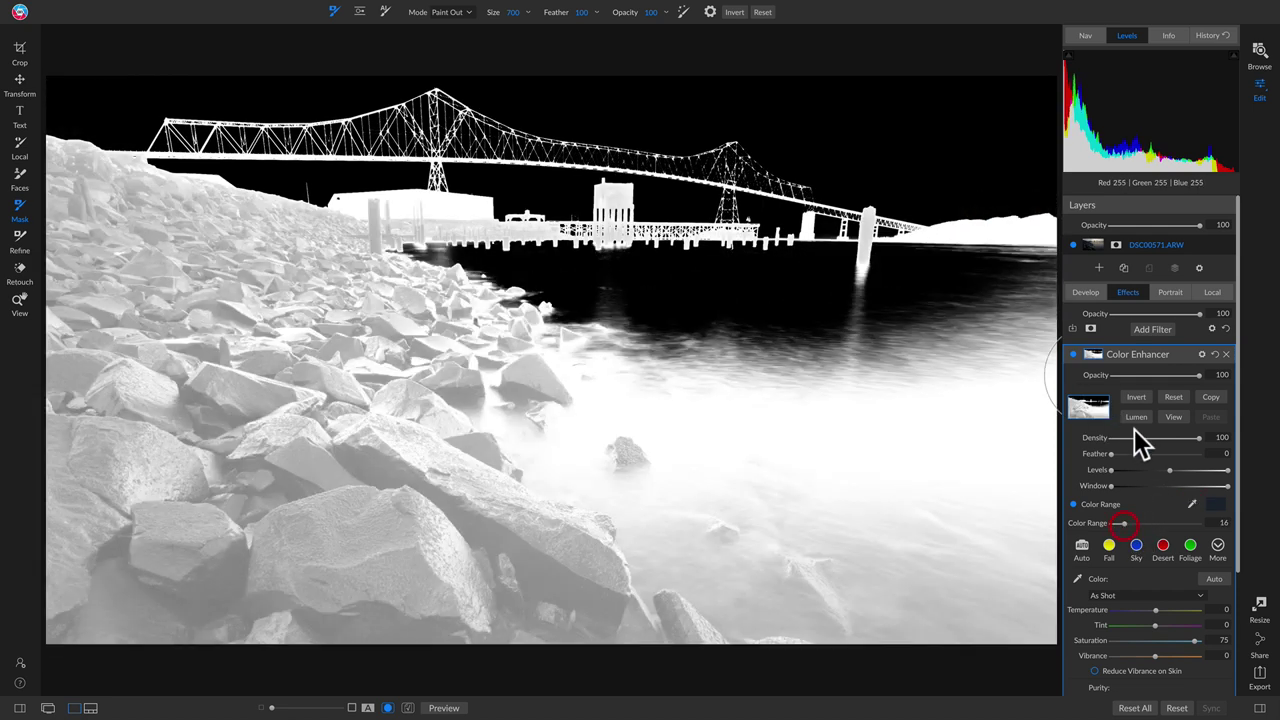
{"action": "left_click", "coordinate": [1136, 397]}
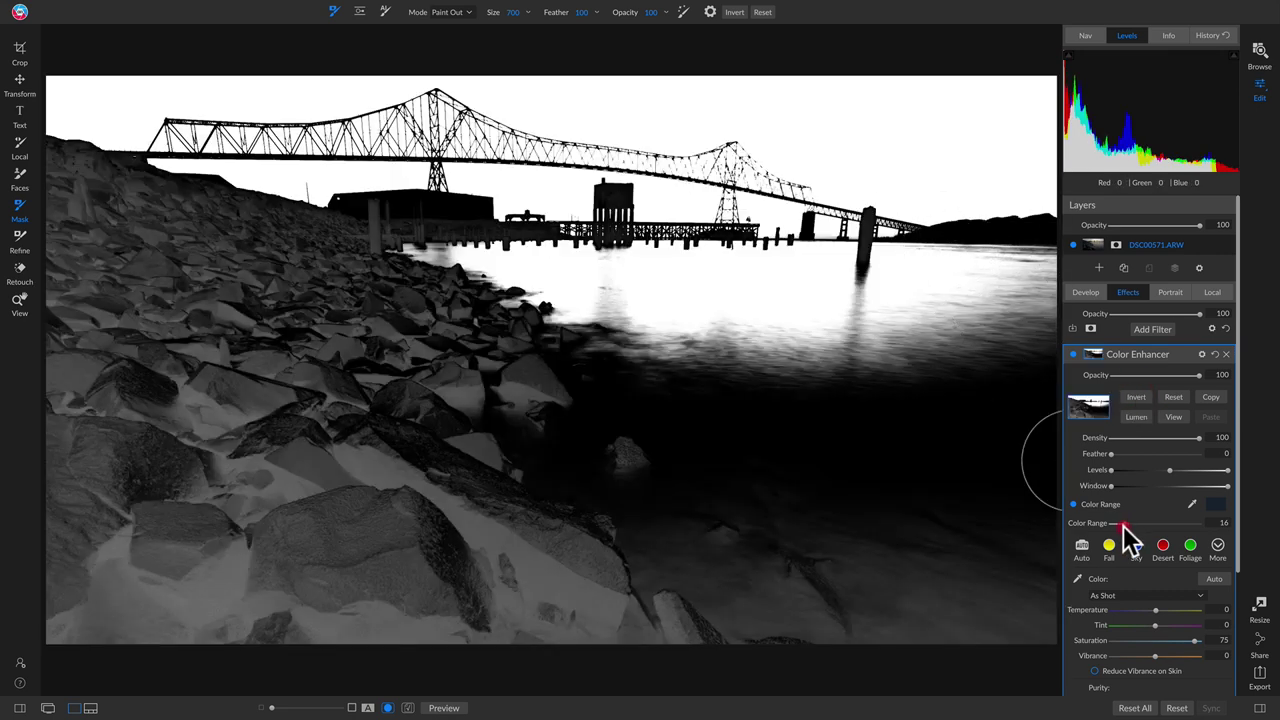
{"action": "left_click_drag", "start_coordinate": [1124, 528], "coordinate": [1129, 530]}
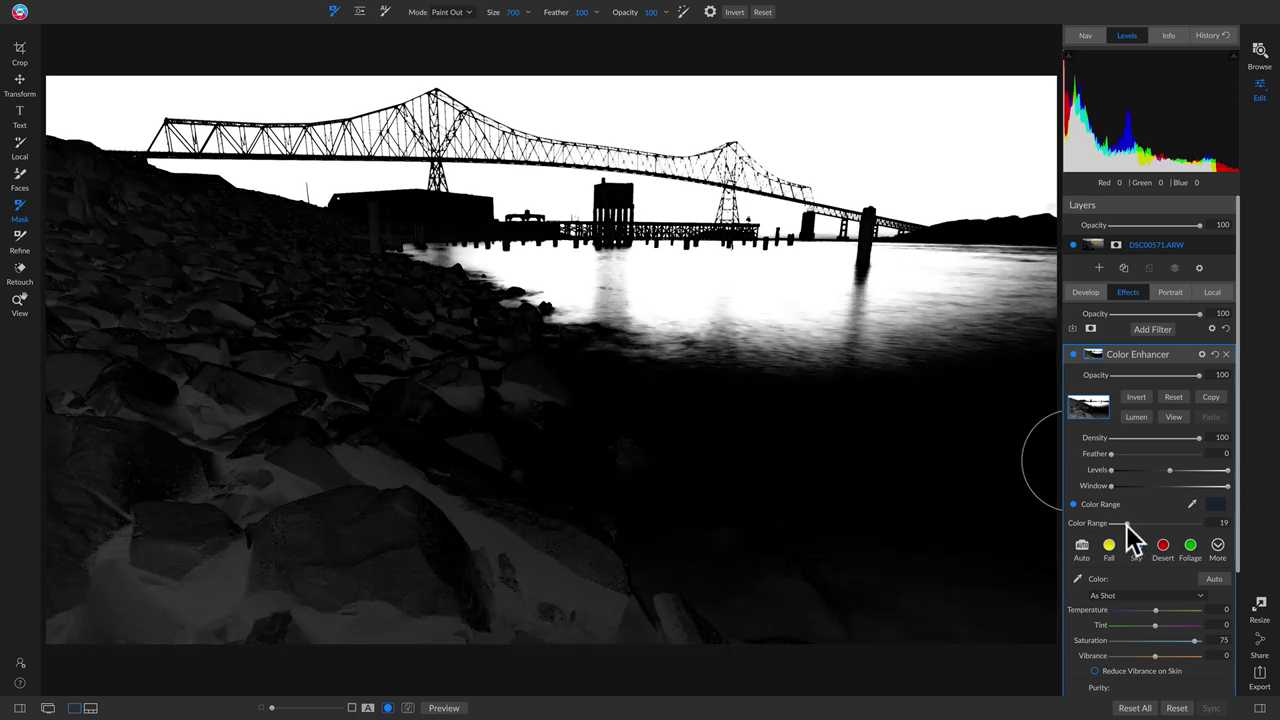
{"action": "left_click", "coordinate": [1176, 419]}
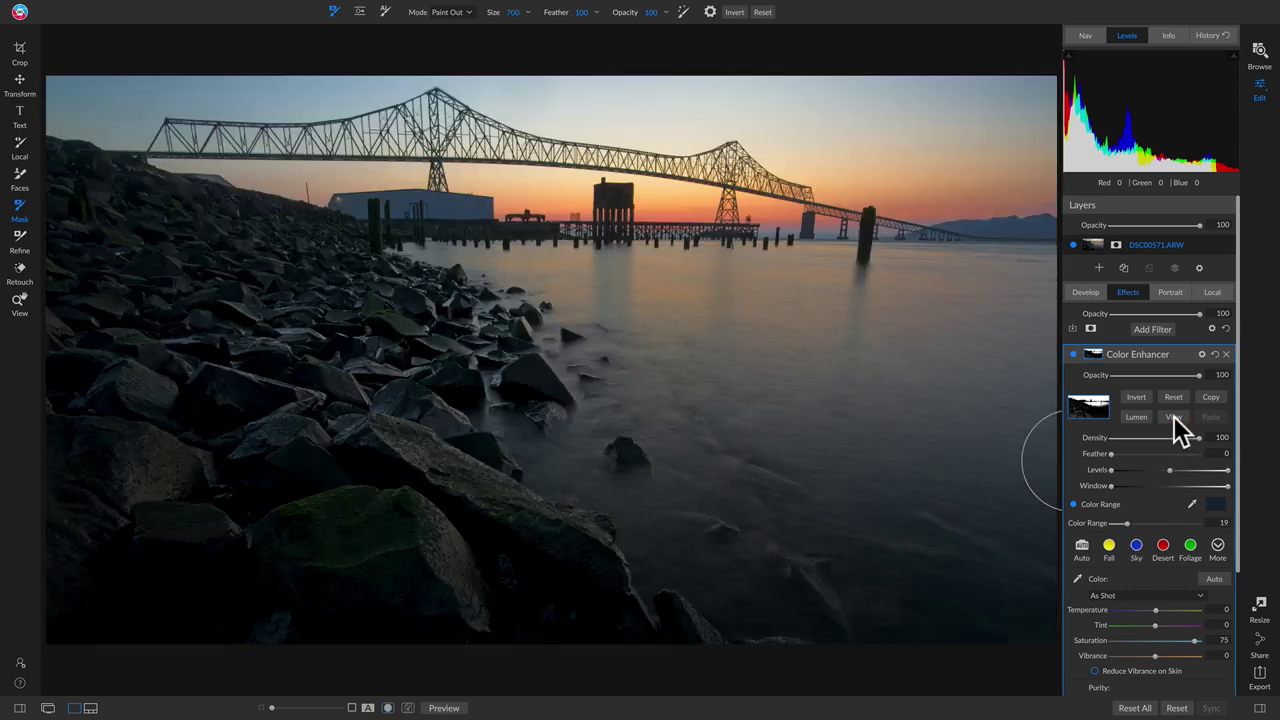
{"action": "left_click", "coordinate": [1073, 355]}
{"action": "left_click", "coordinate": [1073, 355]}
Add a Dynamic Contrast filter with the Surreal preset (Small 50, Medium 30, Large 40).
{"action": "left_click", "coordinate": [1145, 328]}
{"action": "left_click", "coordinate": [988, 398]}
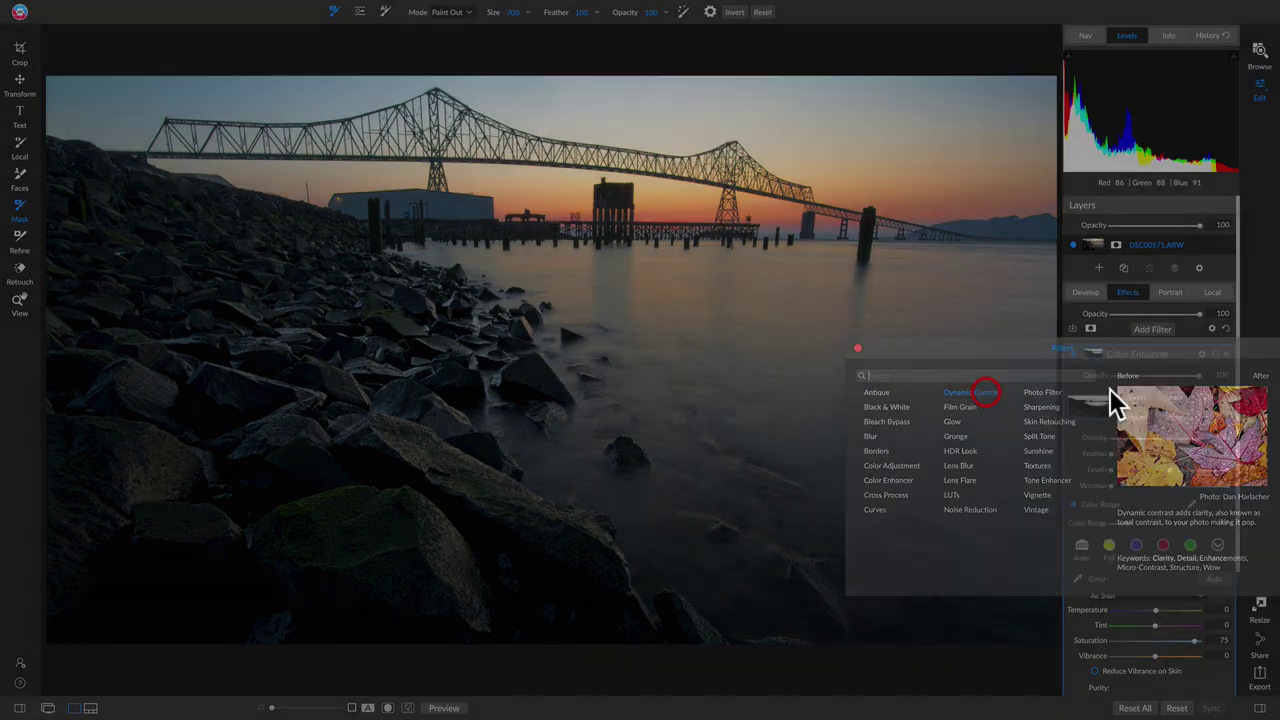
{"action": "left_click", "coordinate": [1133, 402]}
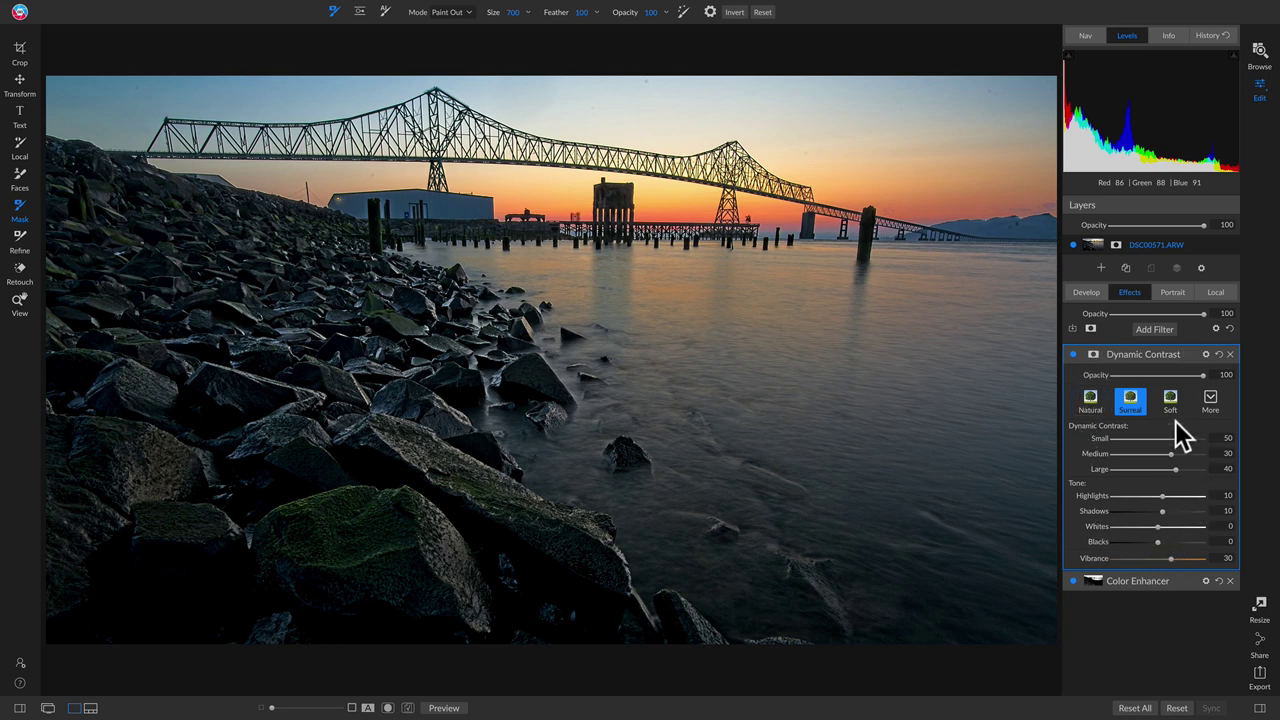
{"action": "left_click", "coordinate": [1093, 355]}
{"action": "left_click", "coordinate": [1093, 355]}
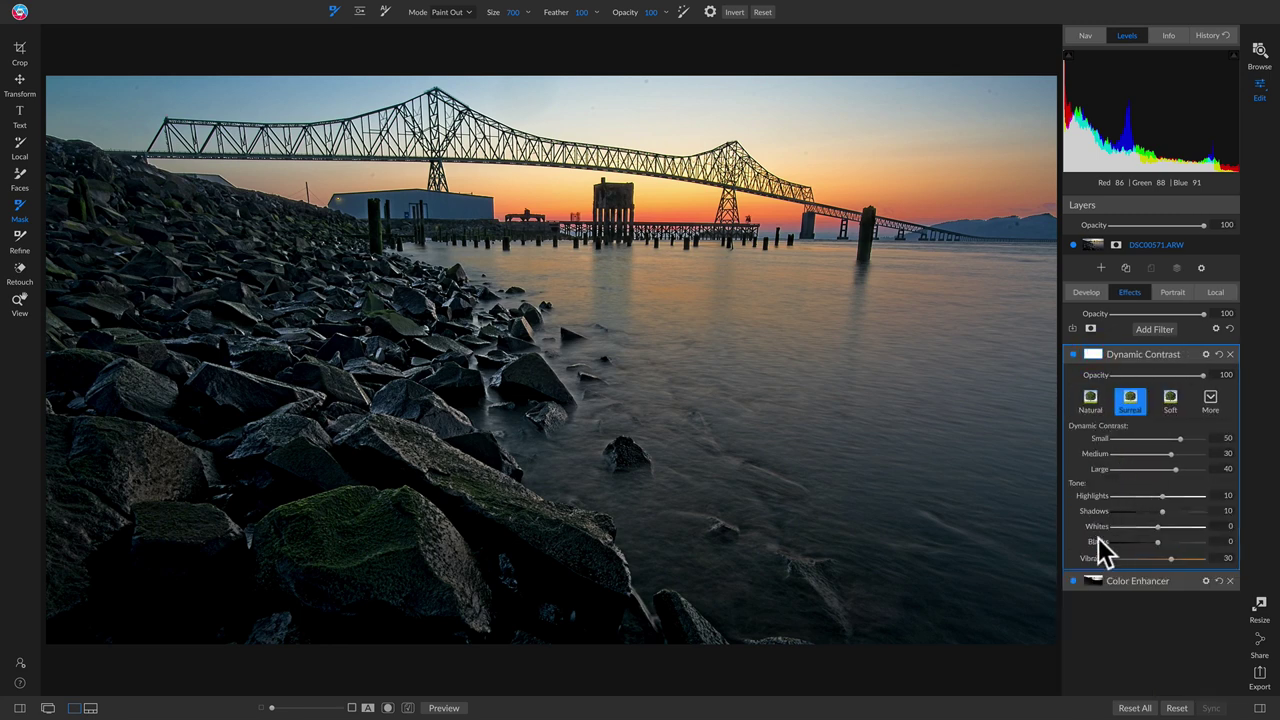
{"action": "left_click", "coordinate": [1152, 582]}
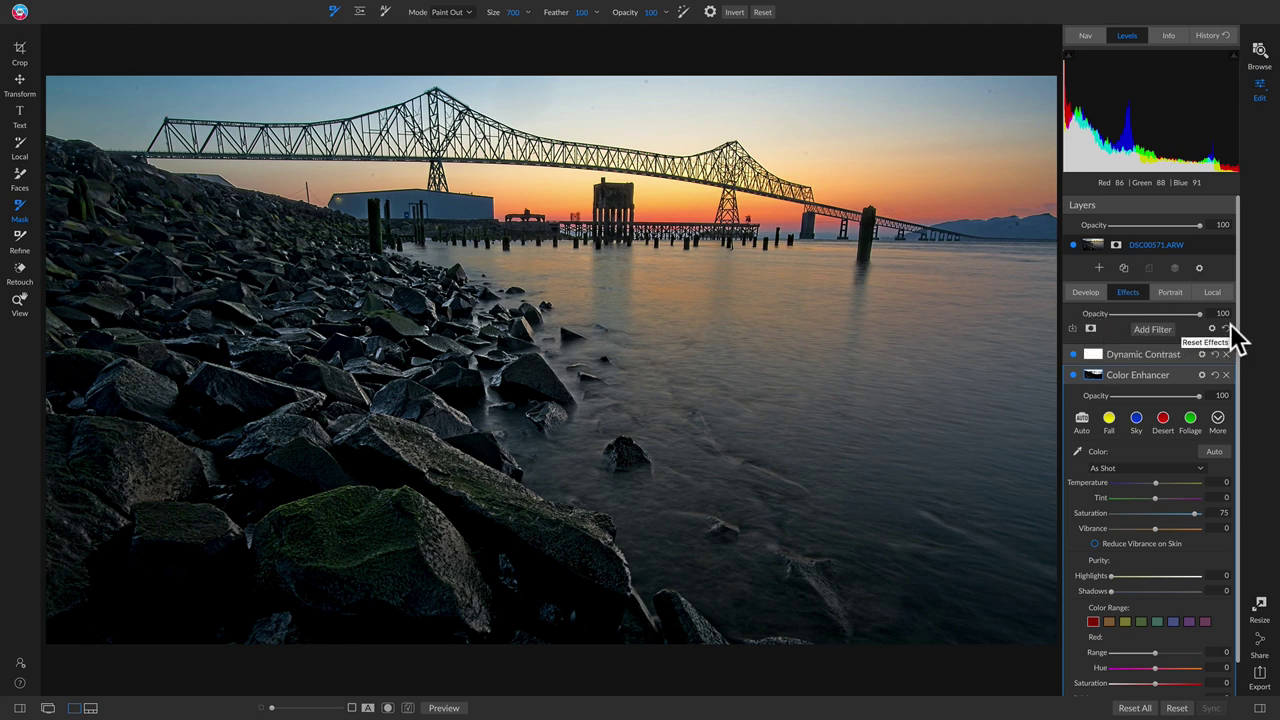
Paint the effects stack out of the sky using a 1300-size brush on the stack mask.
{"action": "left_click", "coordinate": [1091, 328]}
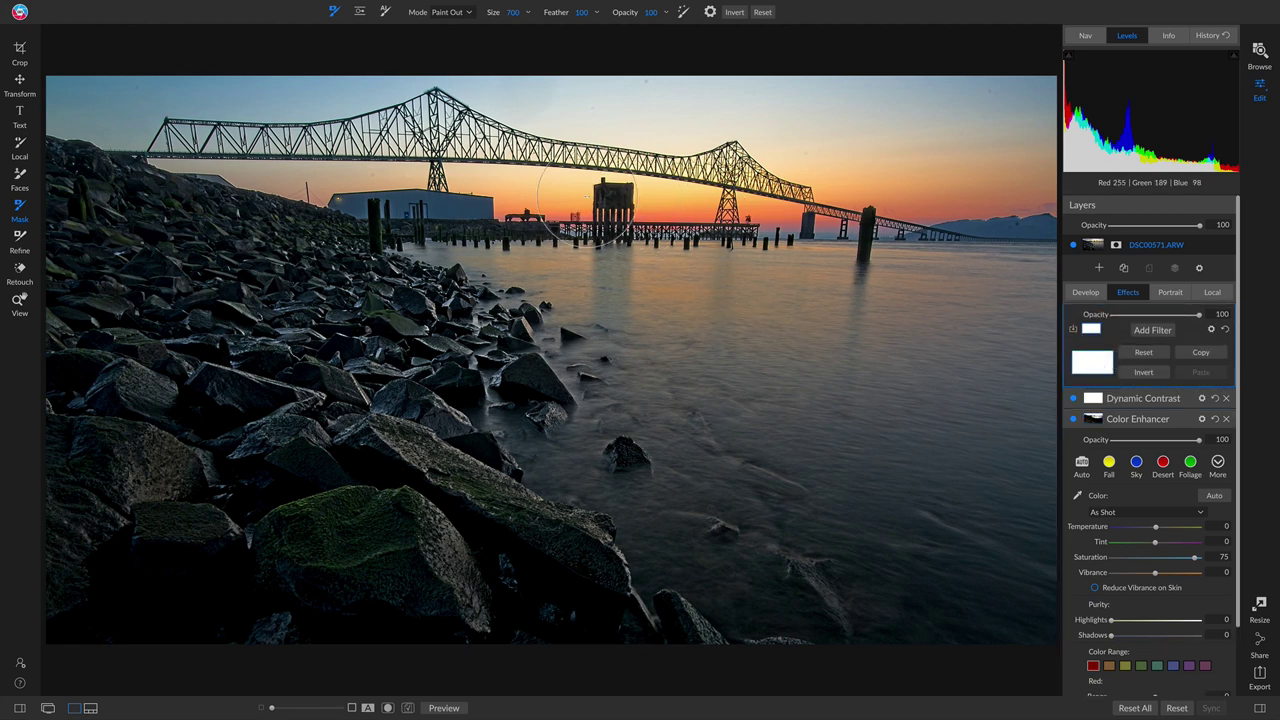
{"action": "key", "text": "bracketright"}
{"action": "key", "text": "bracketright"}
{"action": "key", "text": "bracketright"}
{"action": "key", "text": "bracketright"}
{"action": "key", "text": "bracketright"}
{"action": "key", "text": "bracketright"}
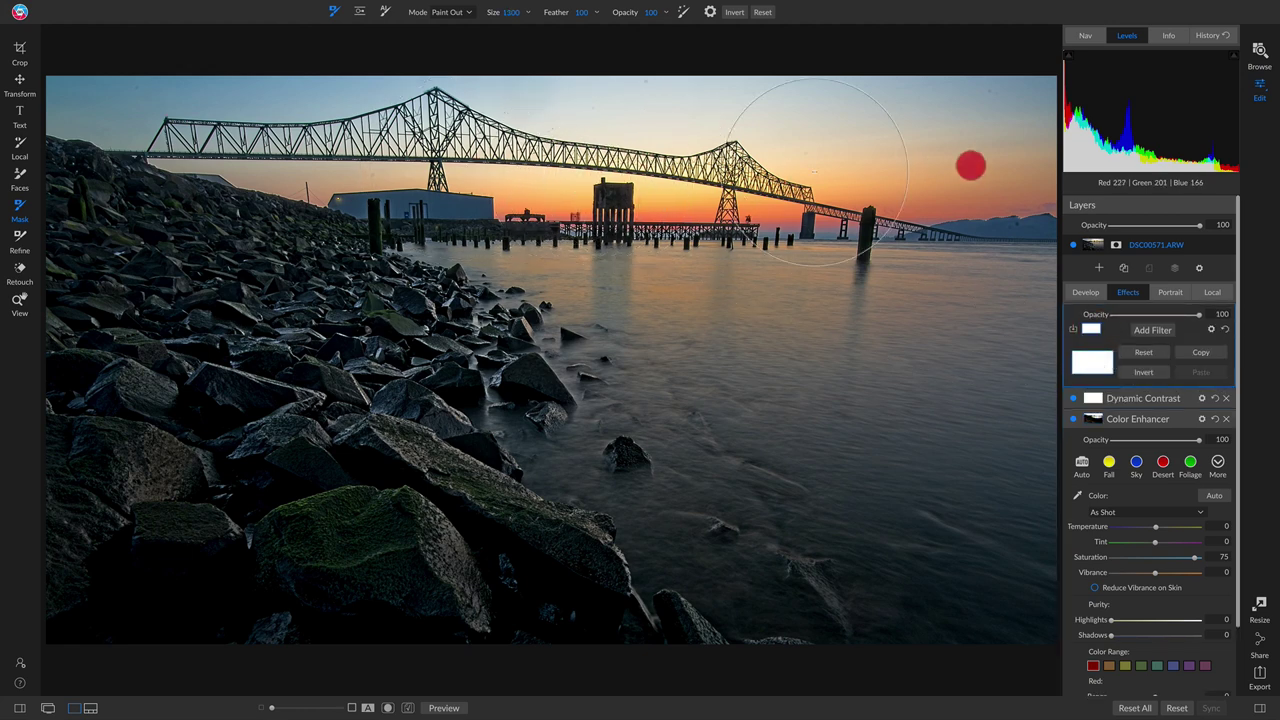
{"action": "left_click_drag", "start_coordinate": [1165, 160], "coordinate": [40, 160]}
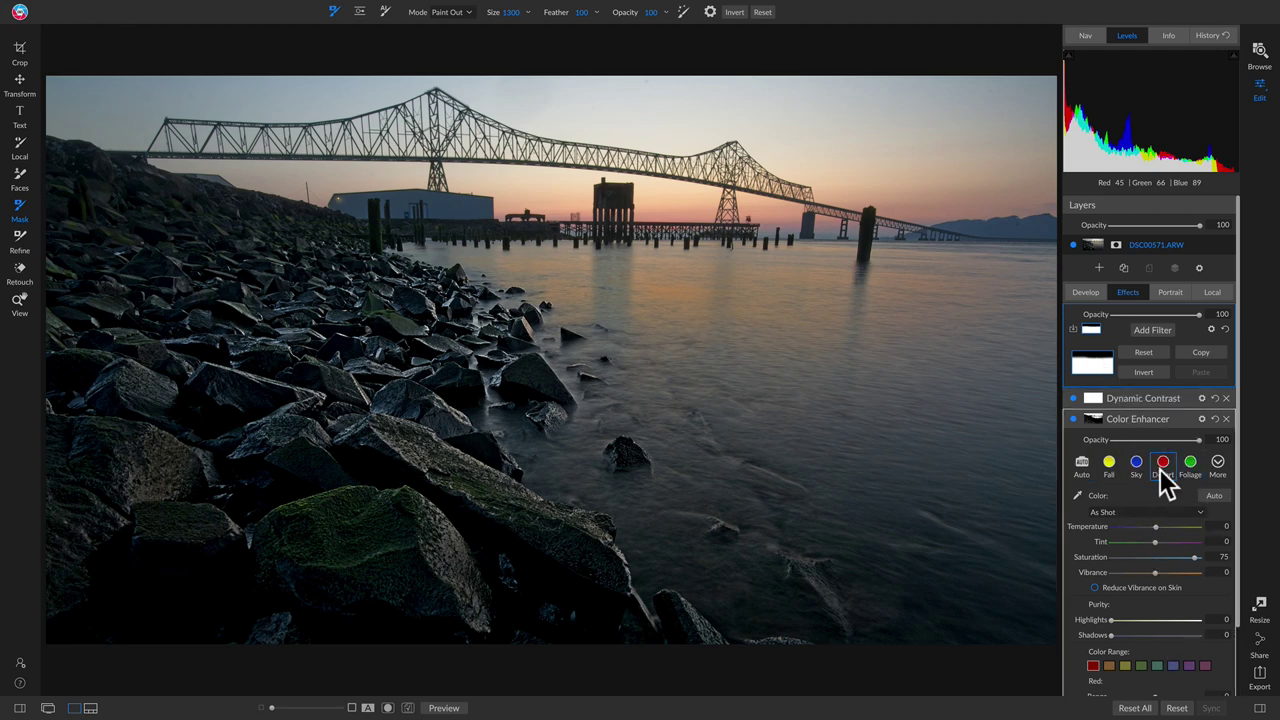
Keep the stack blend mode at Normal and reset the effects to clear both filters.
{"action": "left_click", "coordinate": [1210, 329]}
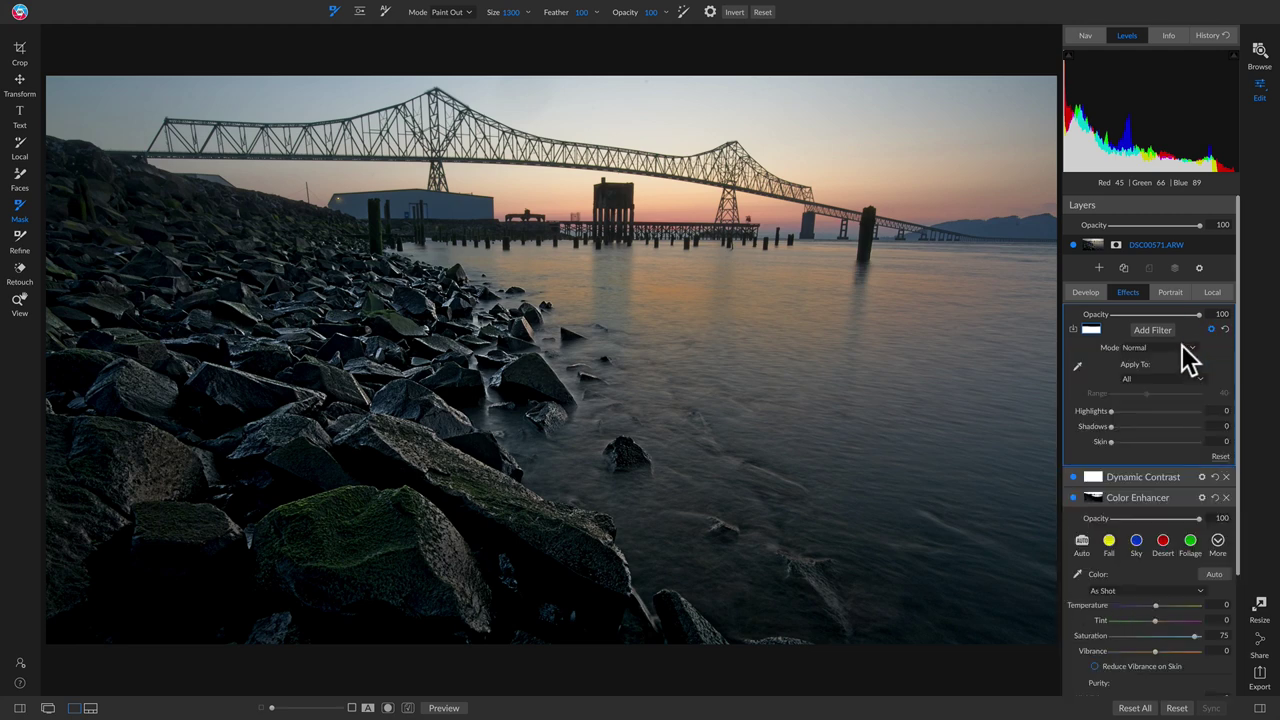
{"action": "left_click", "coordinate": [1181, 346]}
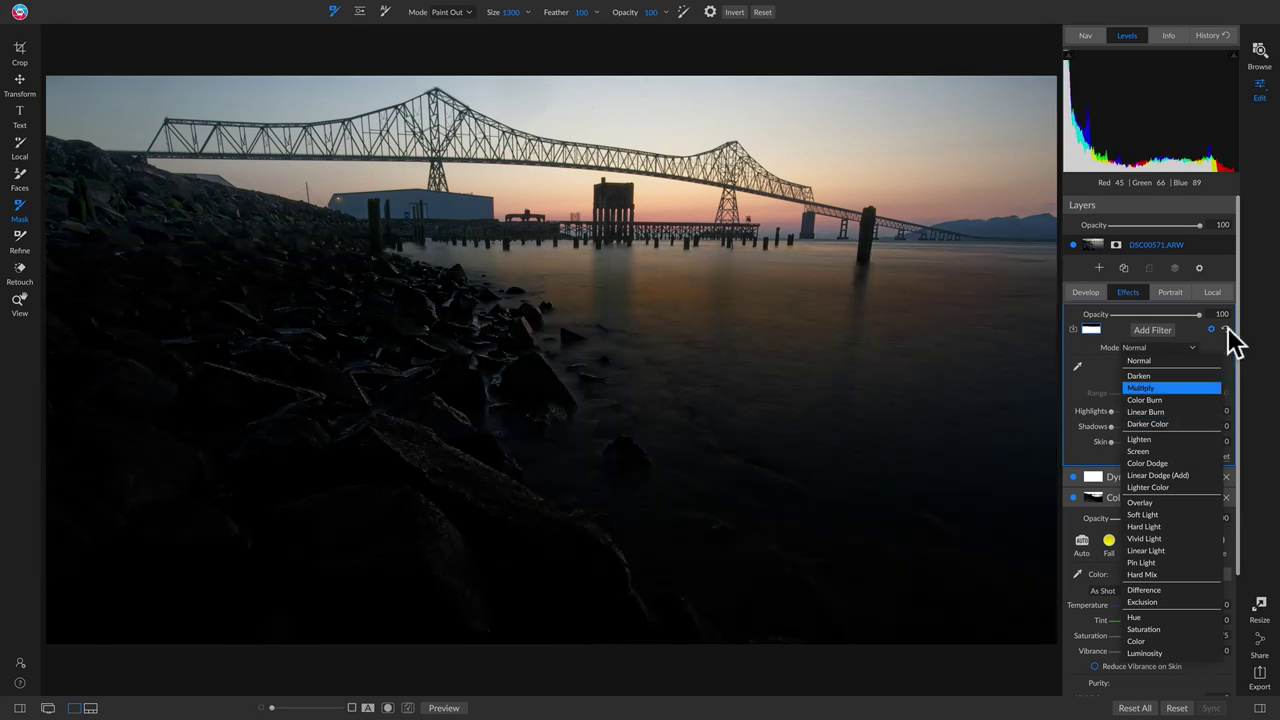
{"action": "left_click", "coordinate": [1224, 330]}
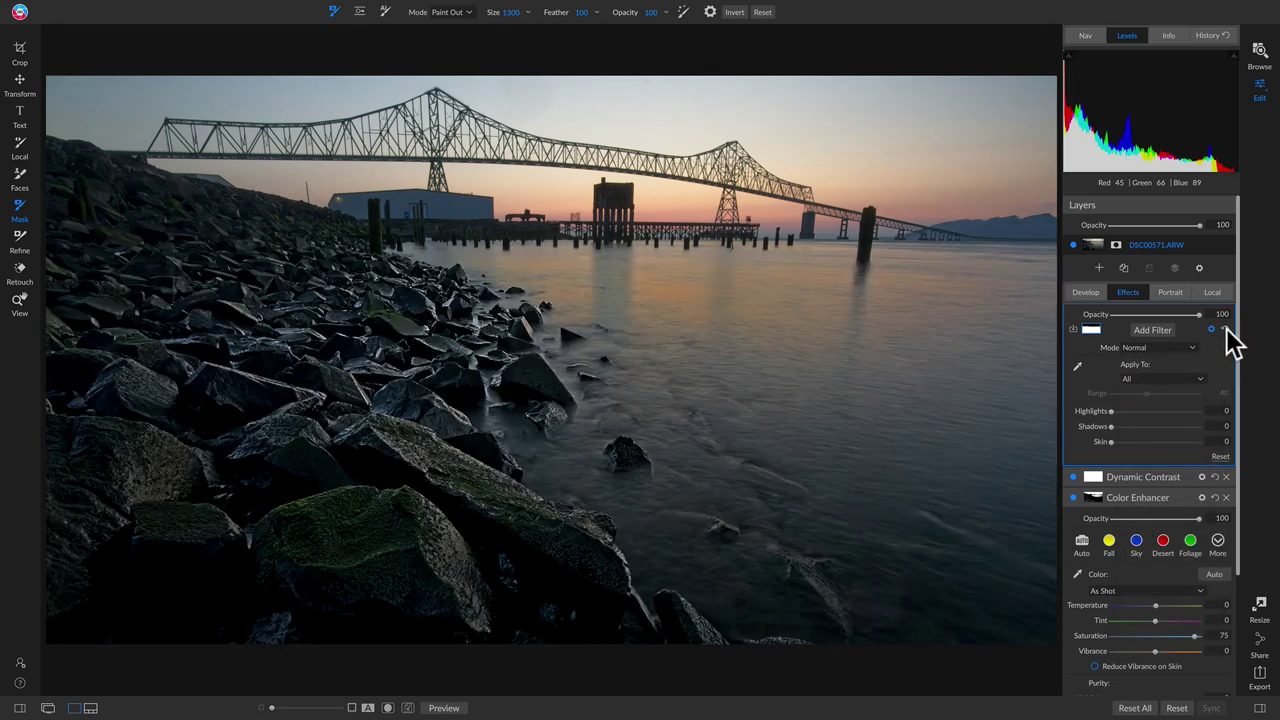
{"action": "left_click", "coordinate": [1226, 329]}
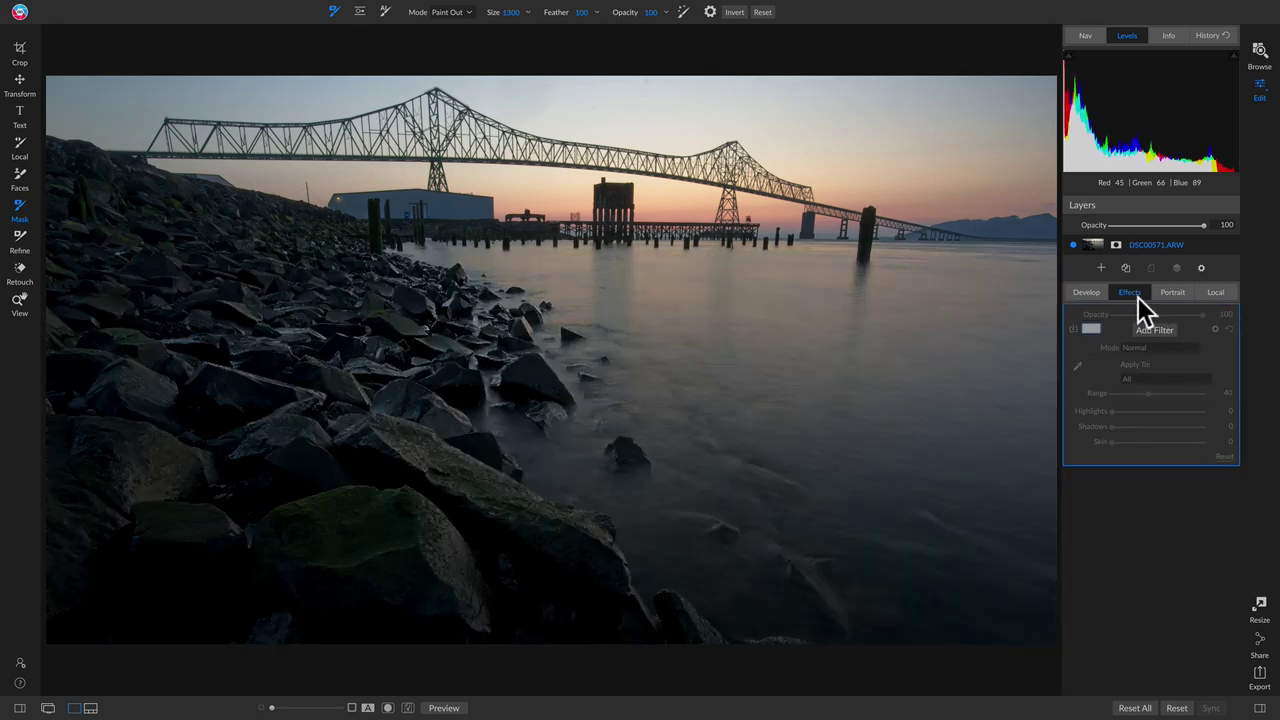